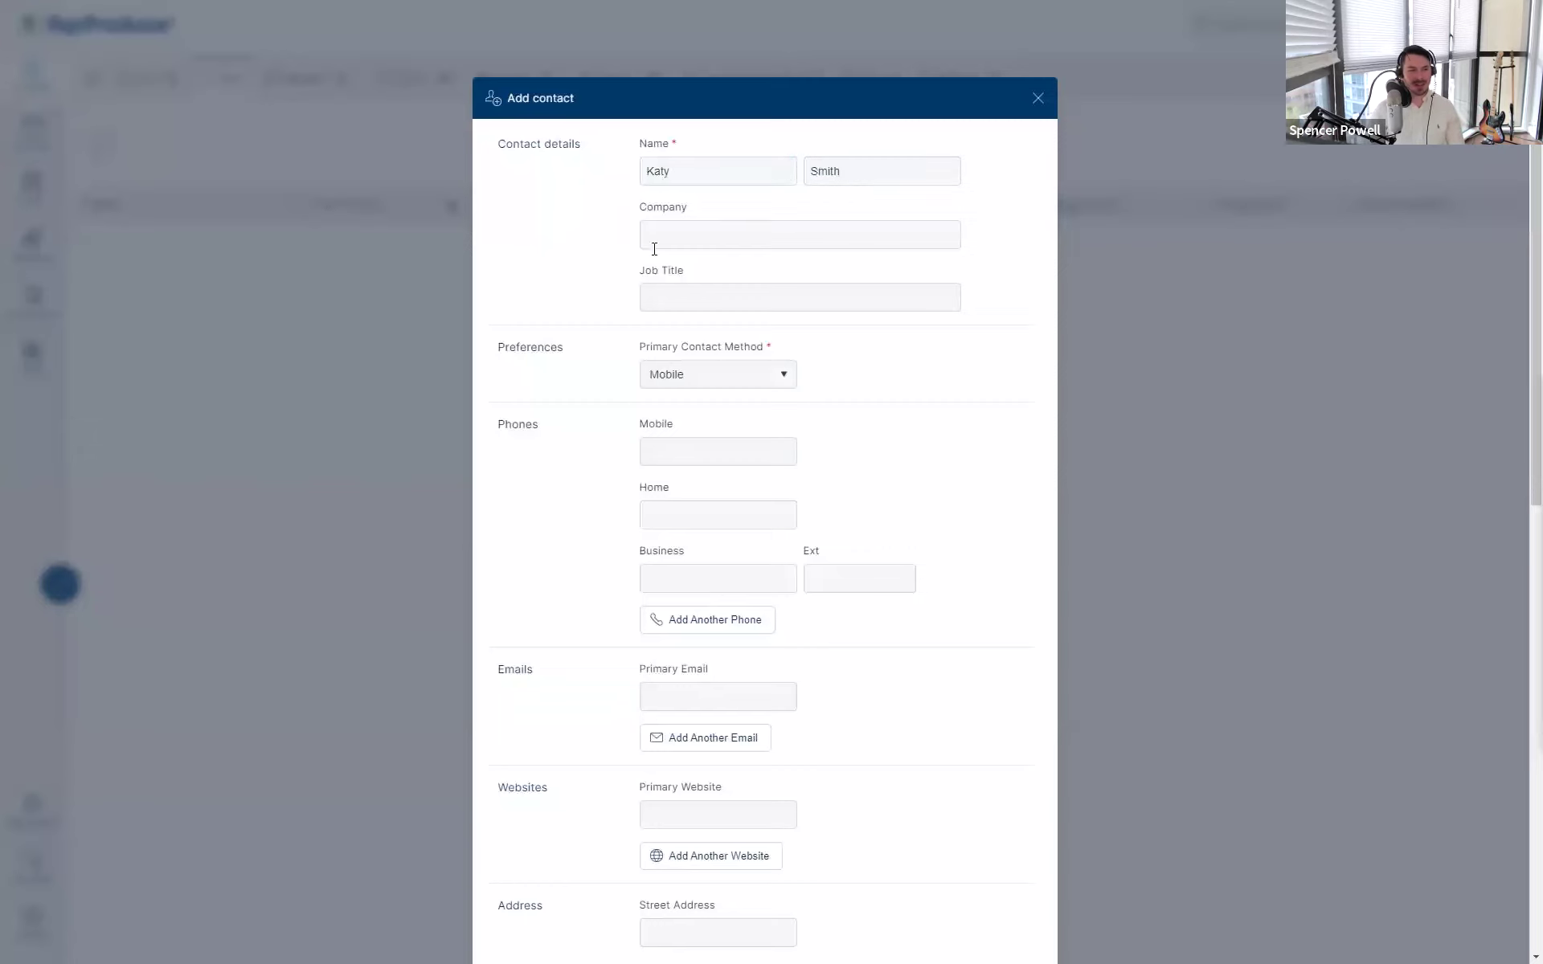
- Review the name fields, leaving the company name empty
drag(586, 245, 561, 248)
click(614, 224)
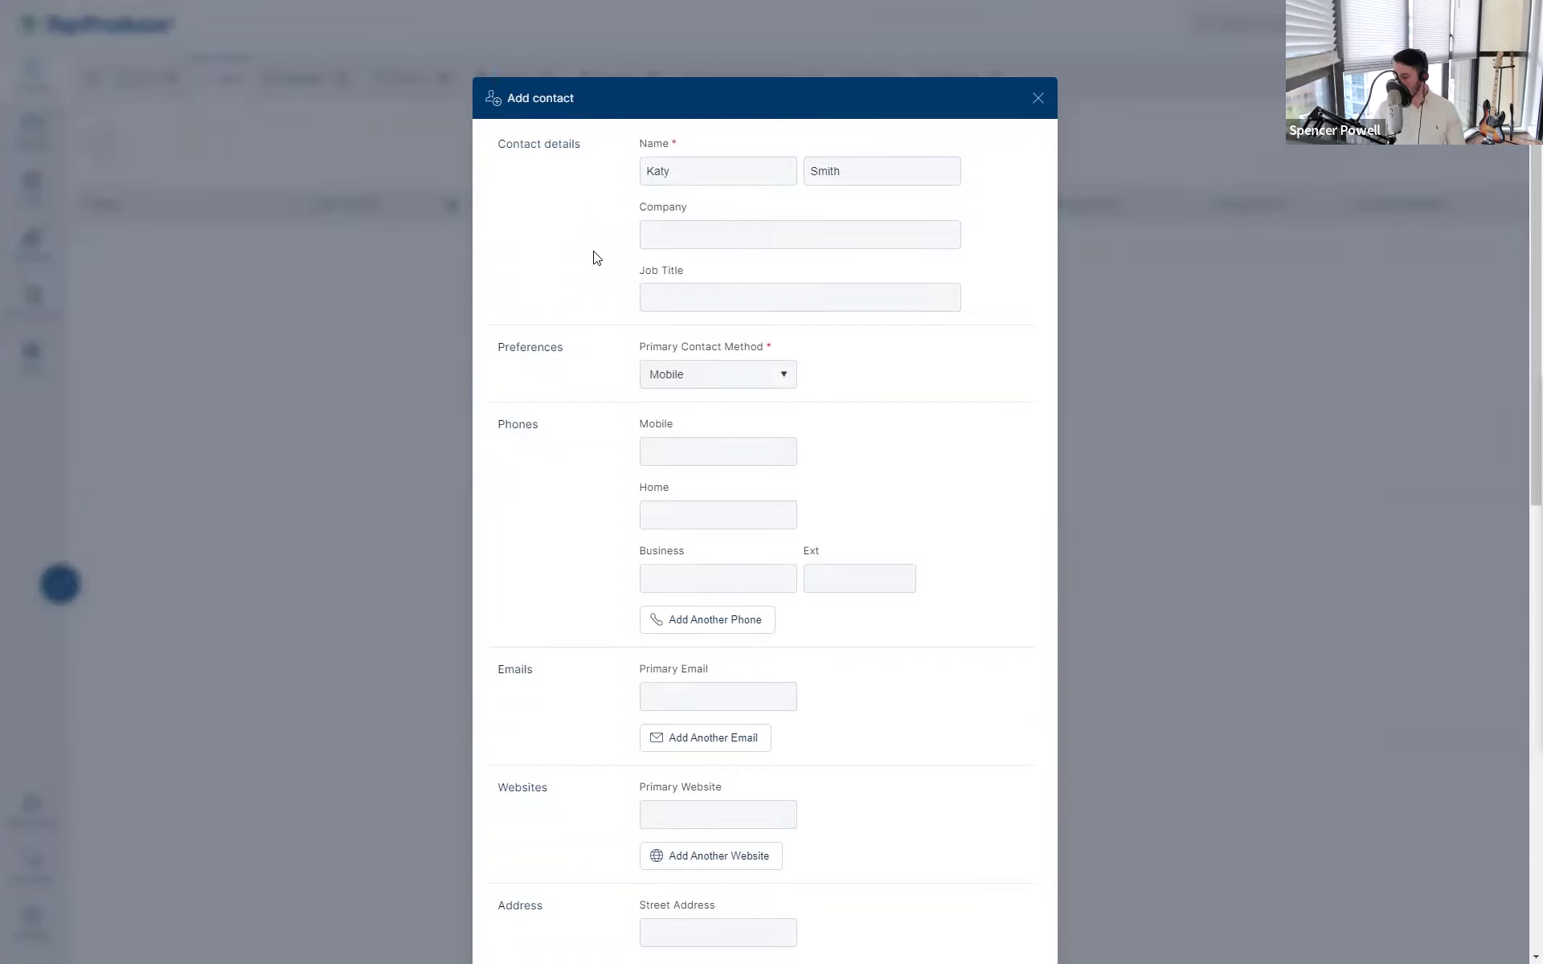
scroll(597, 257, down, 4)
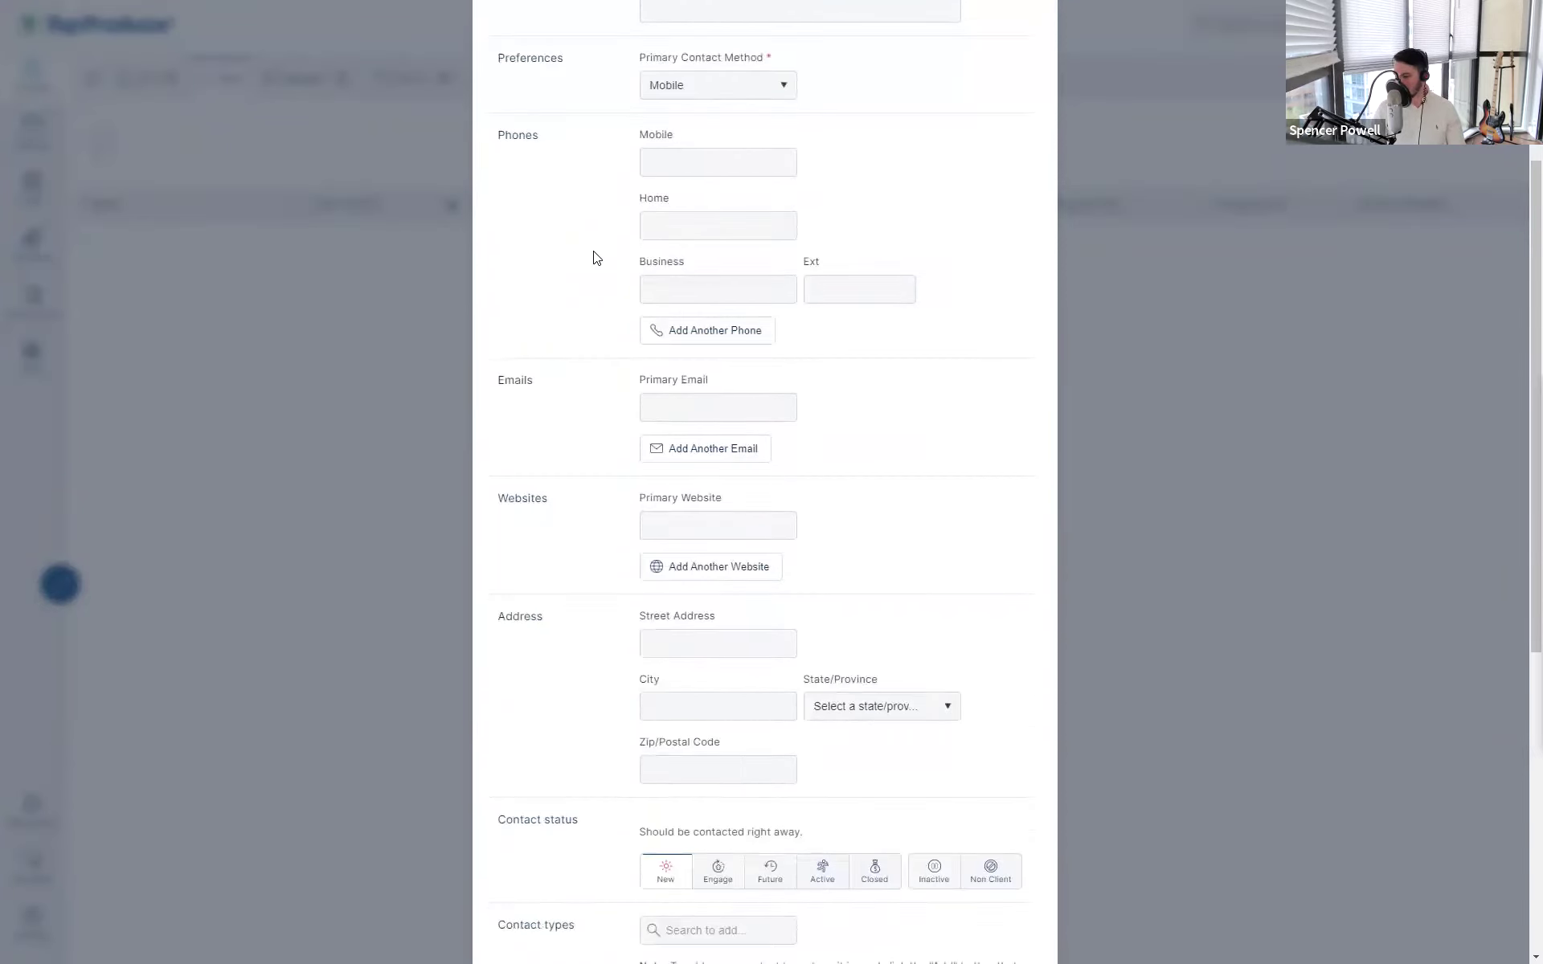
scroll(597, 257, up, 4)
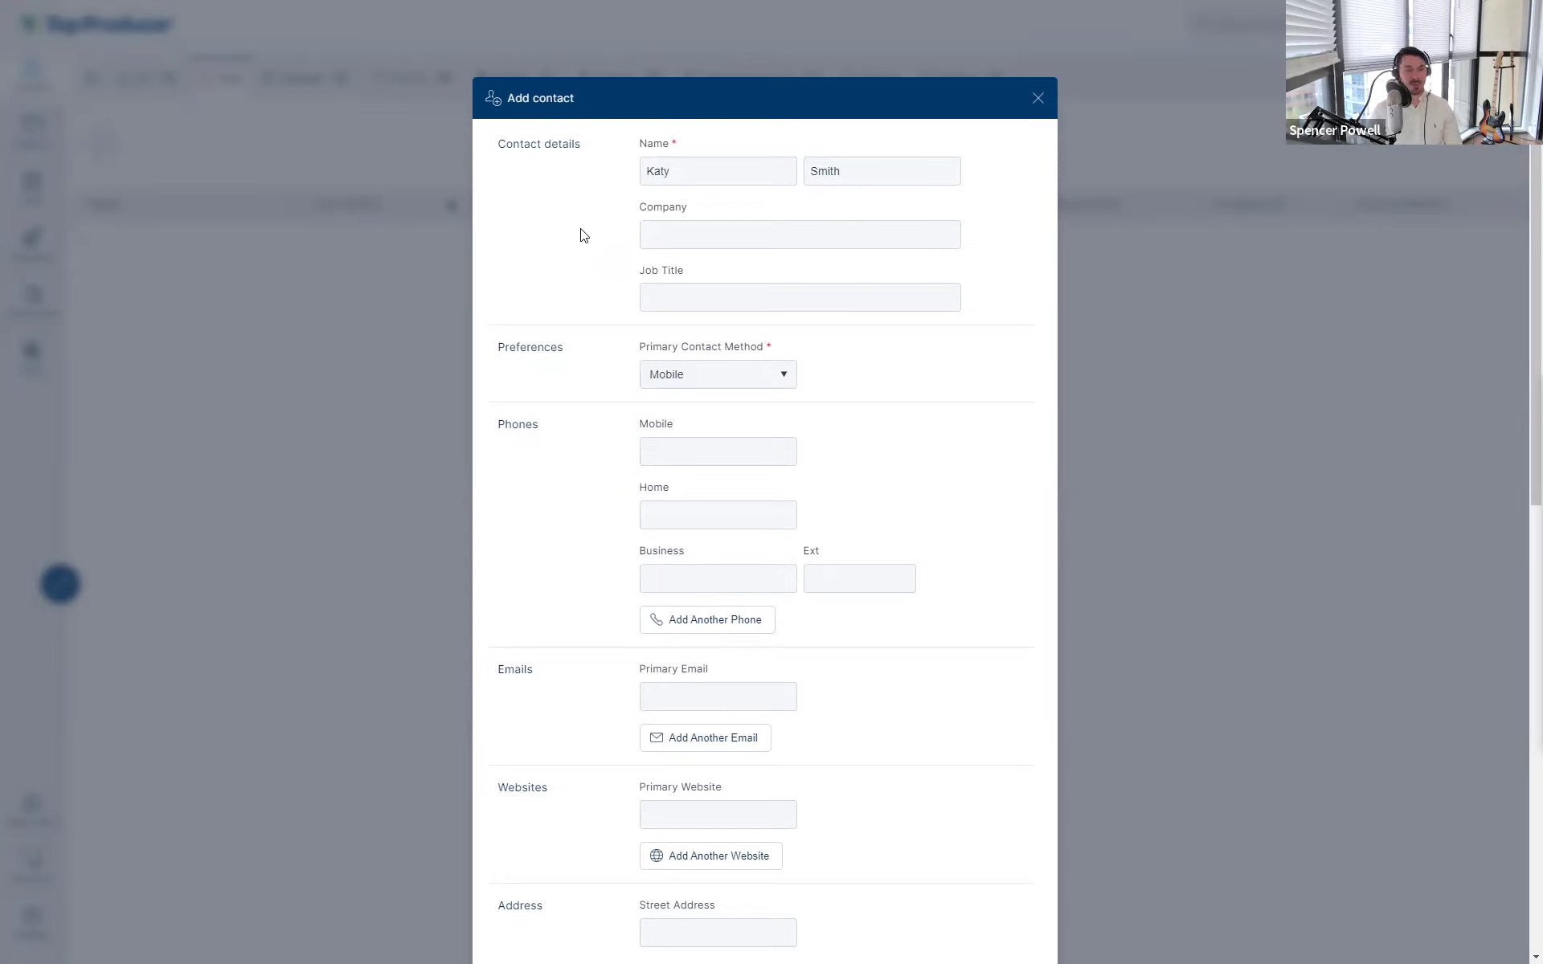
click(633, 231)
click(537, 228)
click(748, 172)
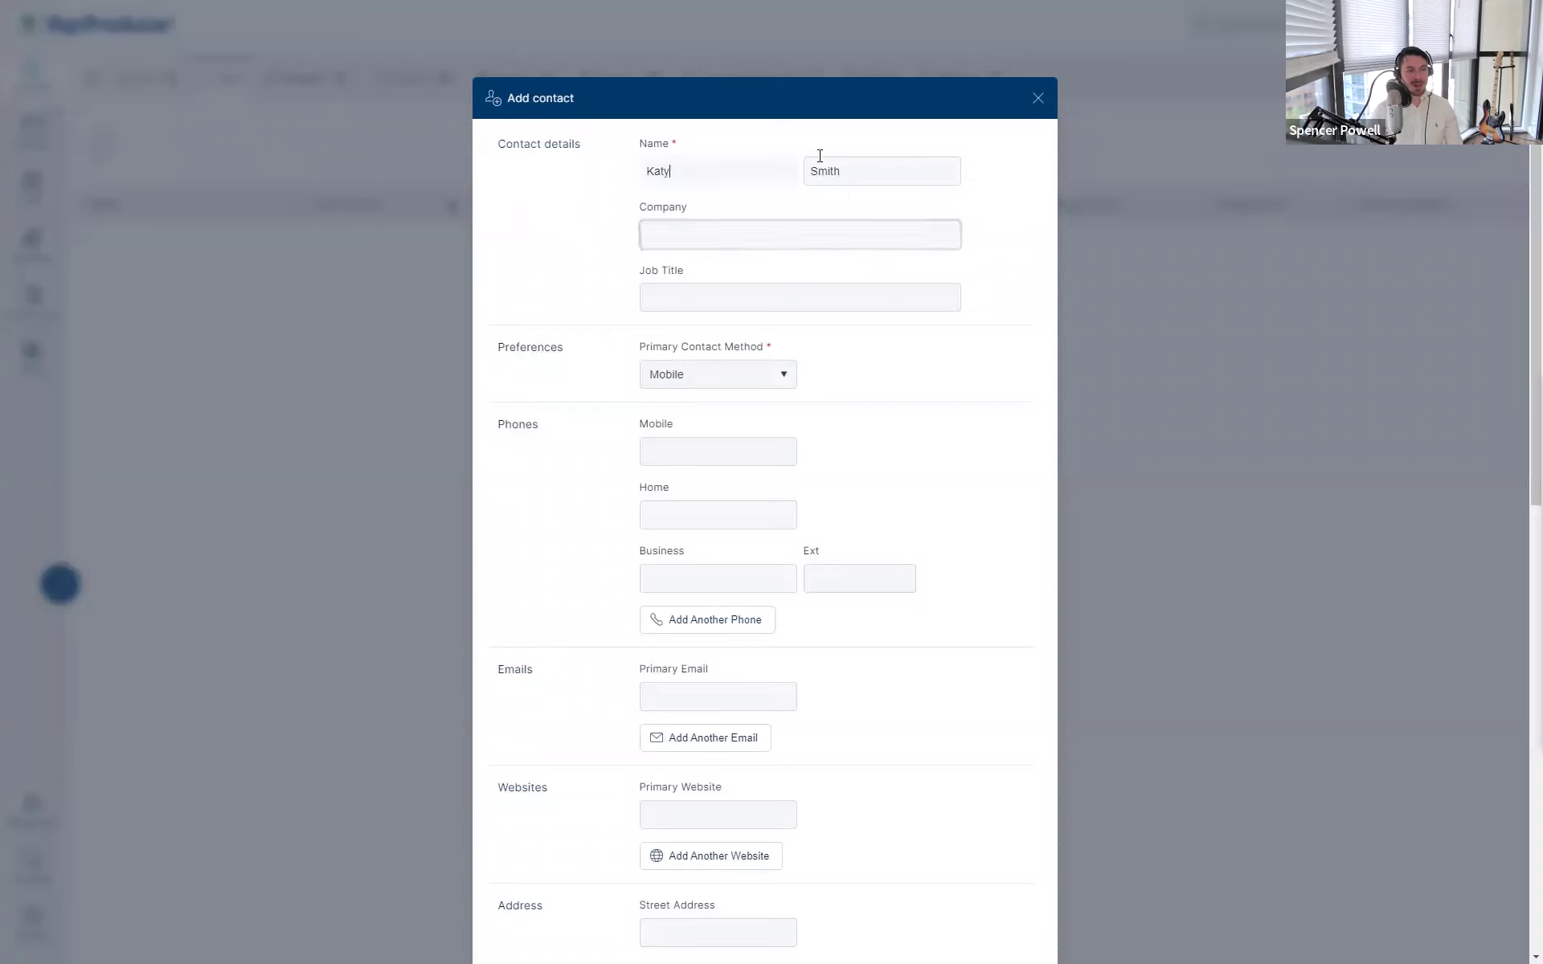
- Enter the contact's mobile number and primary email, and add rows for another phone and email
click(686, 441)
click(706, 686)
text(katy)
text(s@test.com)
key(BackSpace)
key(BackSpace)
key(BackSpace)
key(BackSpace)
key(BackSpace)
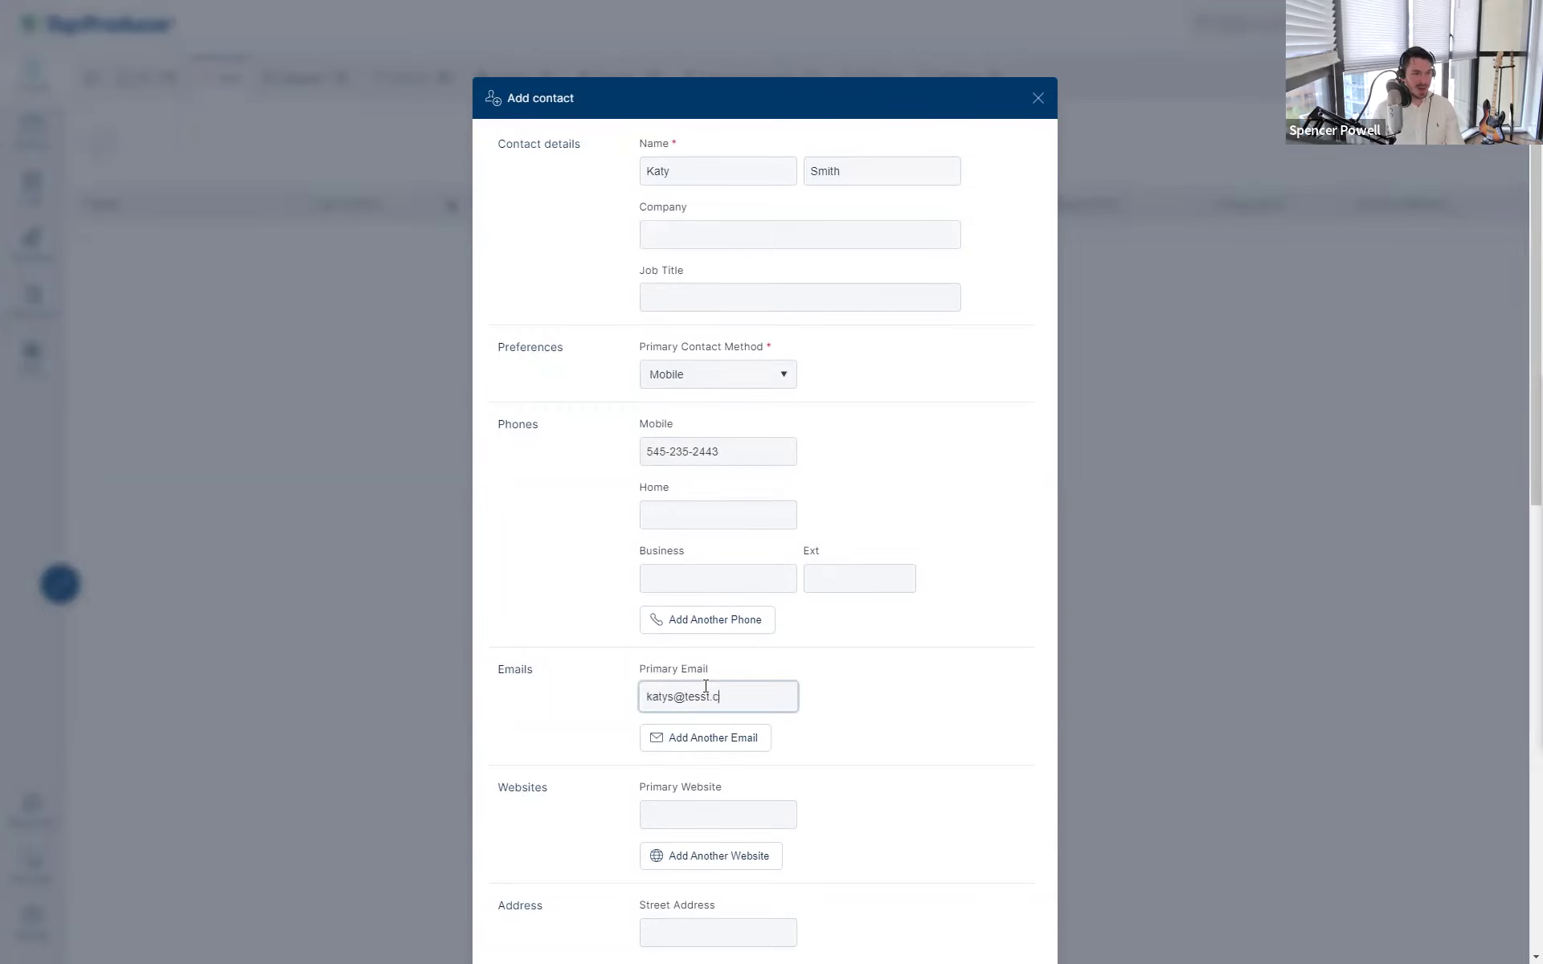
text(t.com)
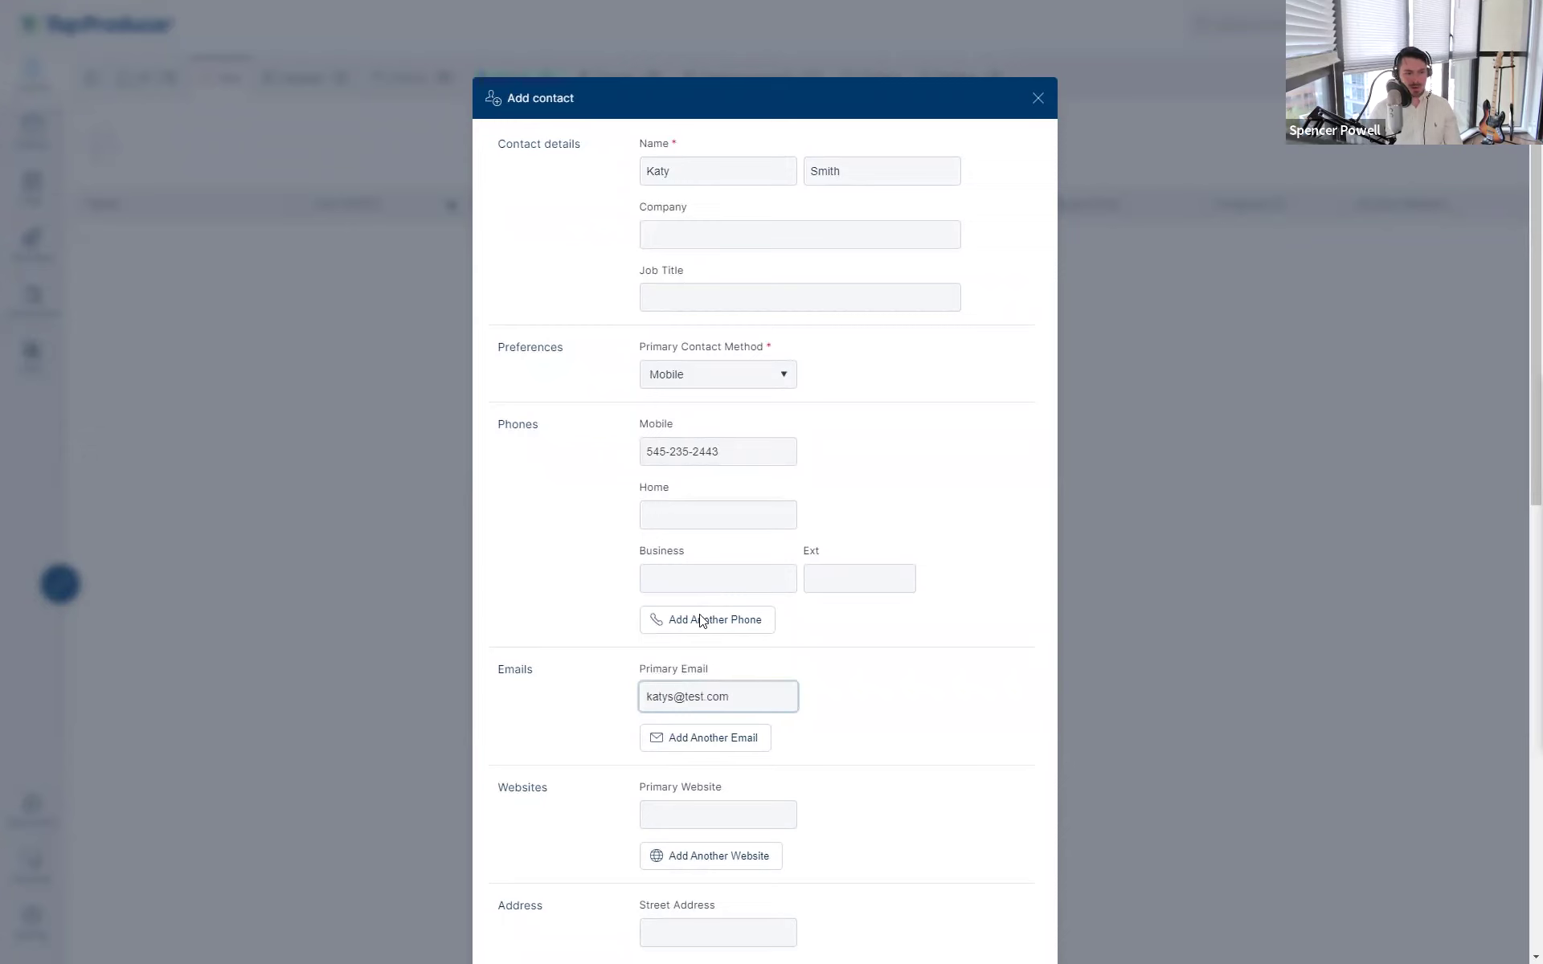
click(706, 620)
click(713, 813)
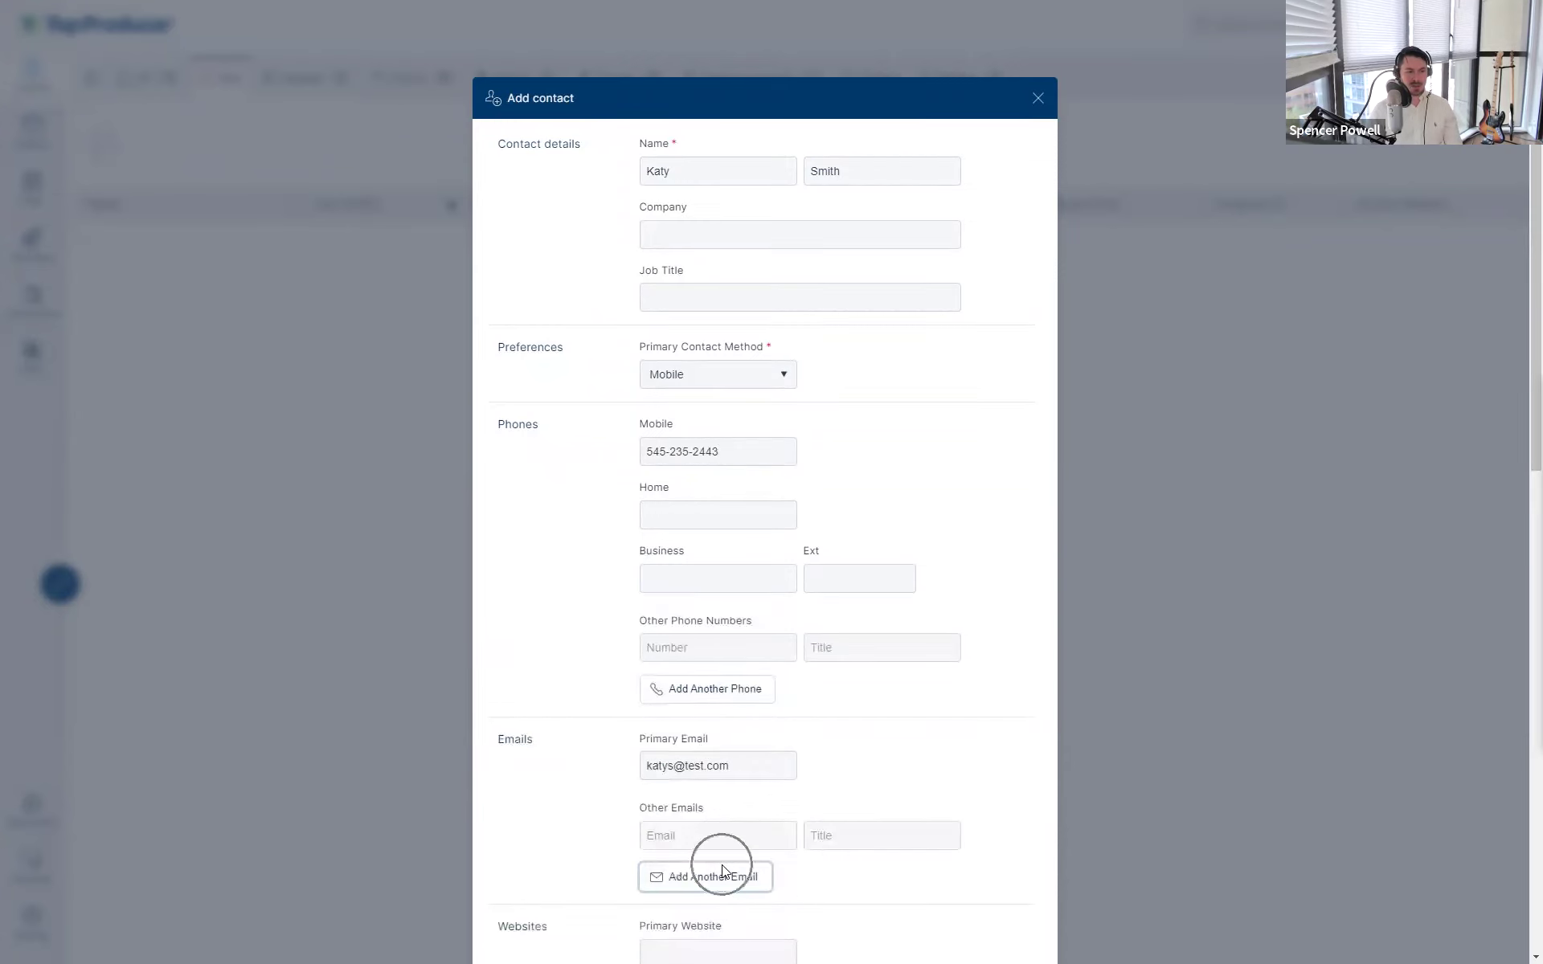
- Enter the street address and city, correcting the city's spelling to Vancouver
scroll(722, 852, down, 7)
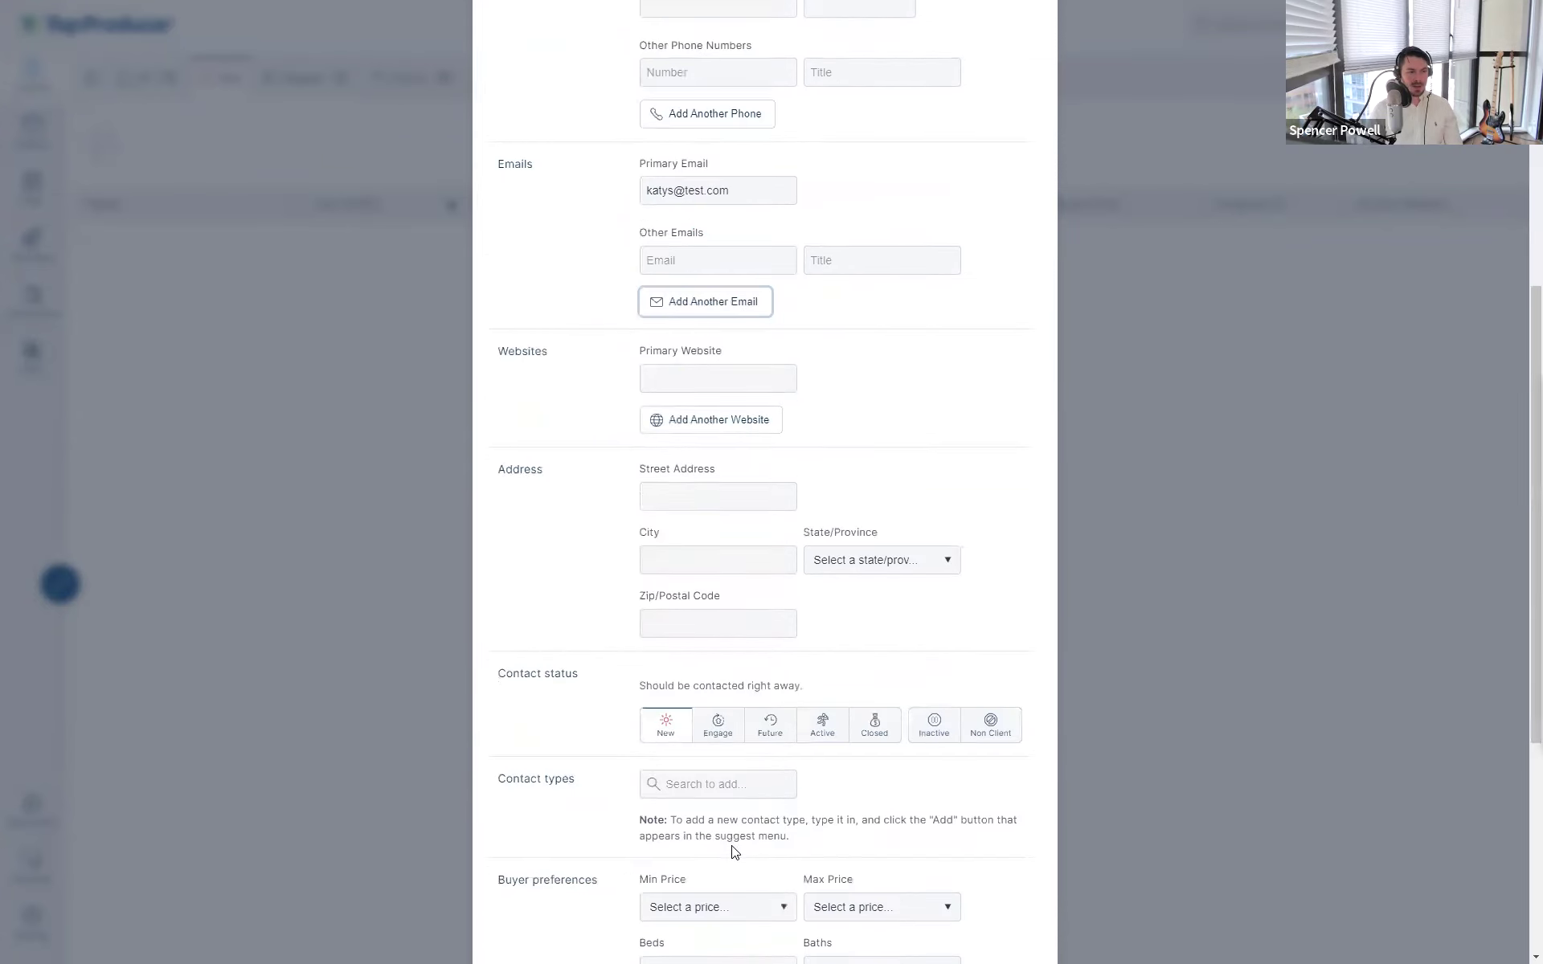
click(679, 500)
text(123 Main St)
click(680, 555)
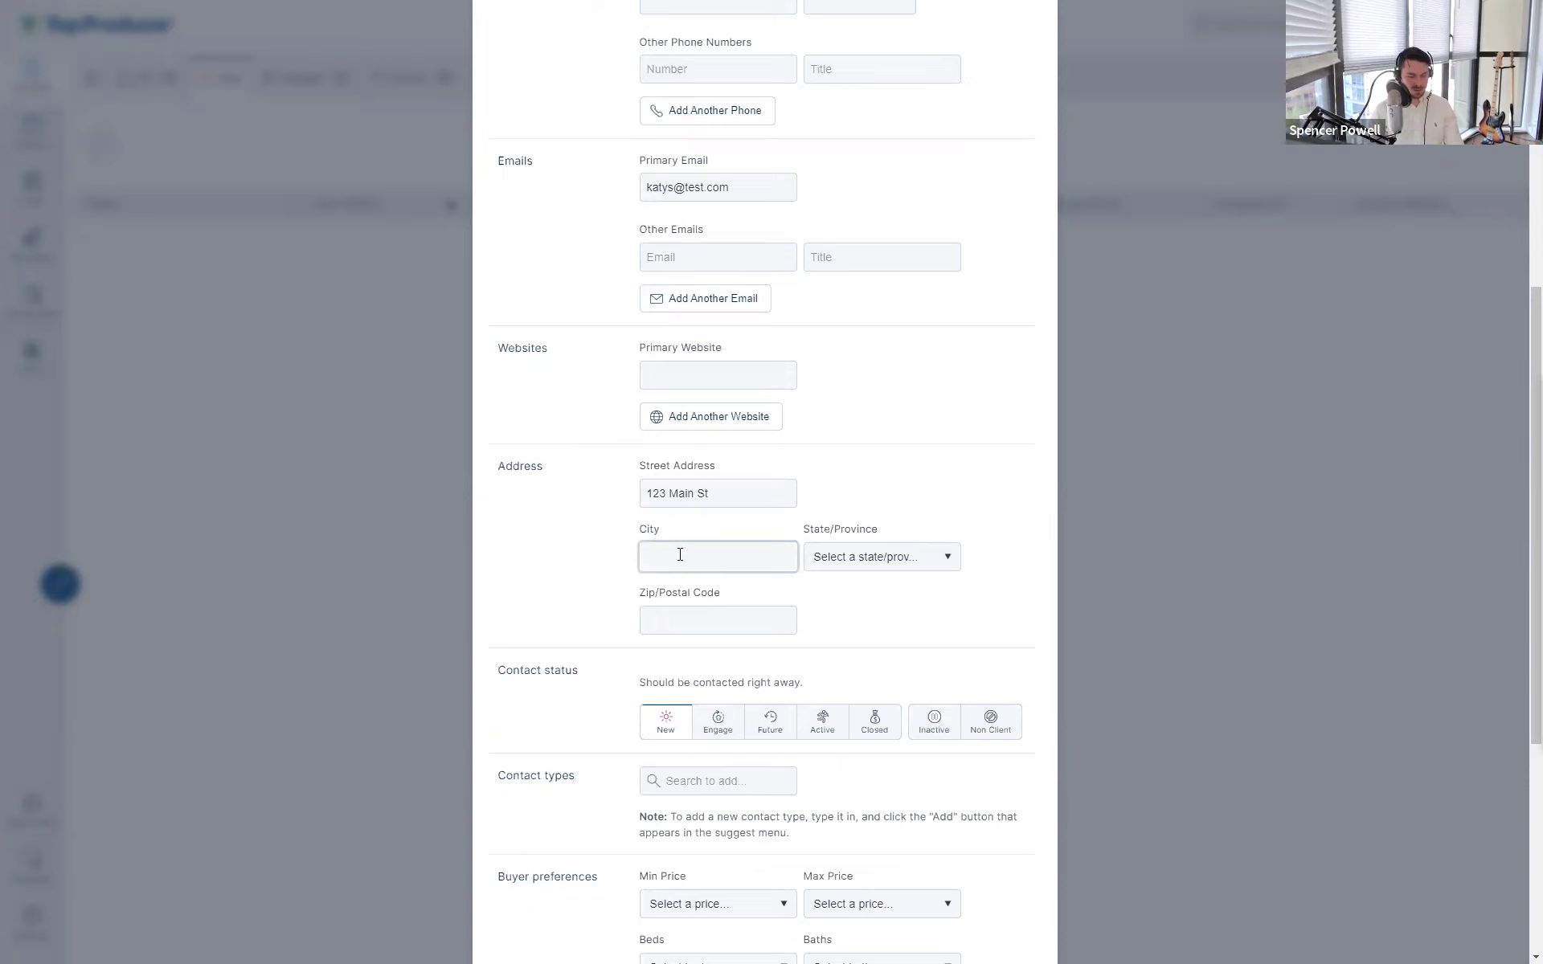
text(Imagi)
key(BackSpace)
key(BackSpace)
key(BackSpace)
key(BackSpace)
key(BackSpace)
text(Vancovuer)
right_click(684, 556)
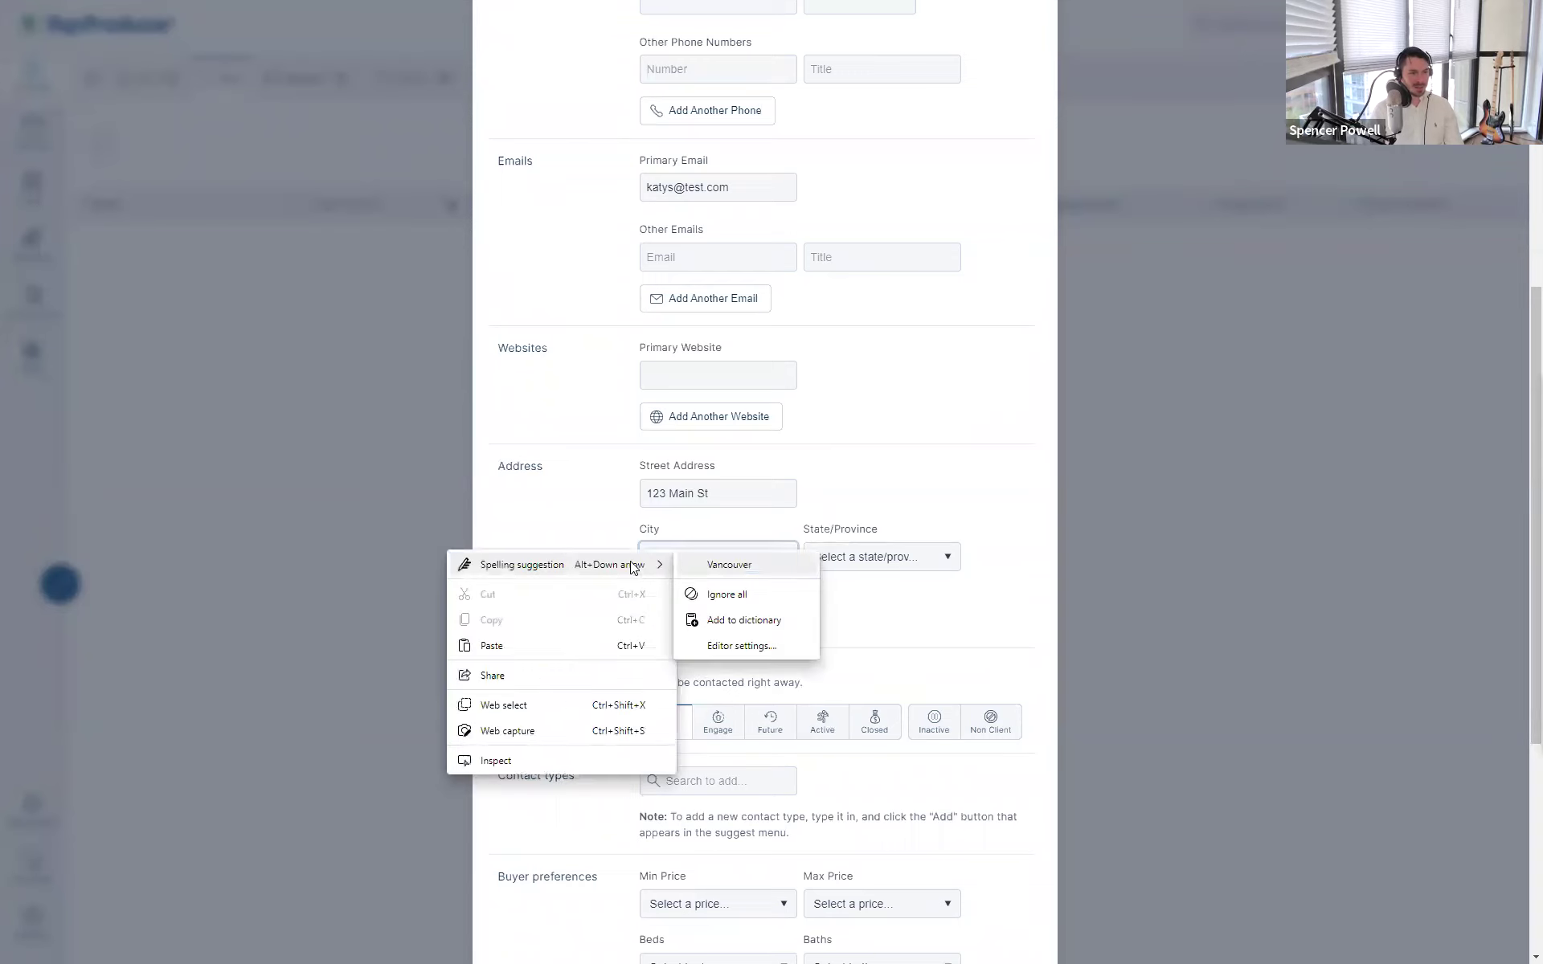
click(728, 564)
- Choose British Columbia as the province and enter the postal code
click(813, 557)
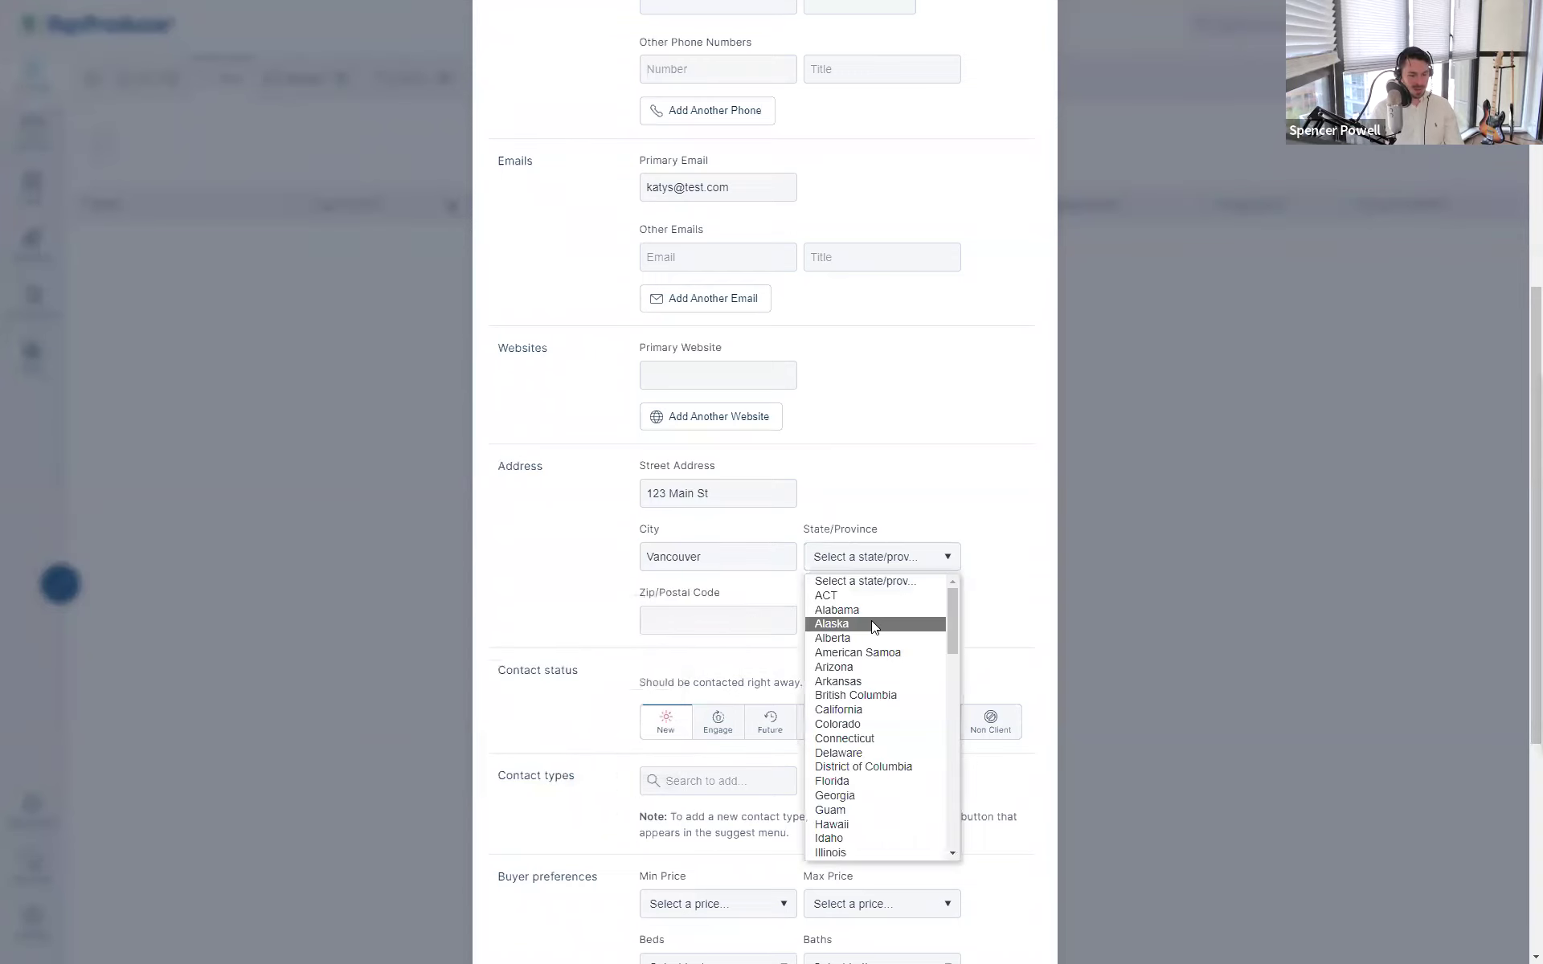
click(871, 695)
click(715, 611)
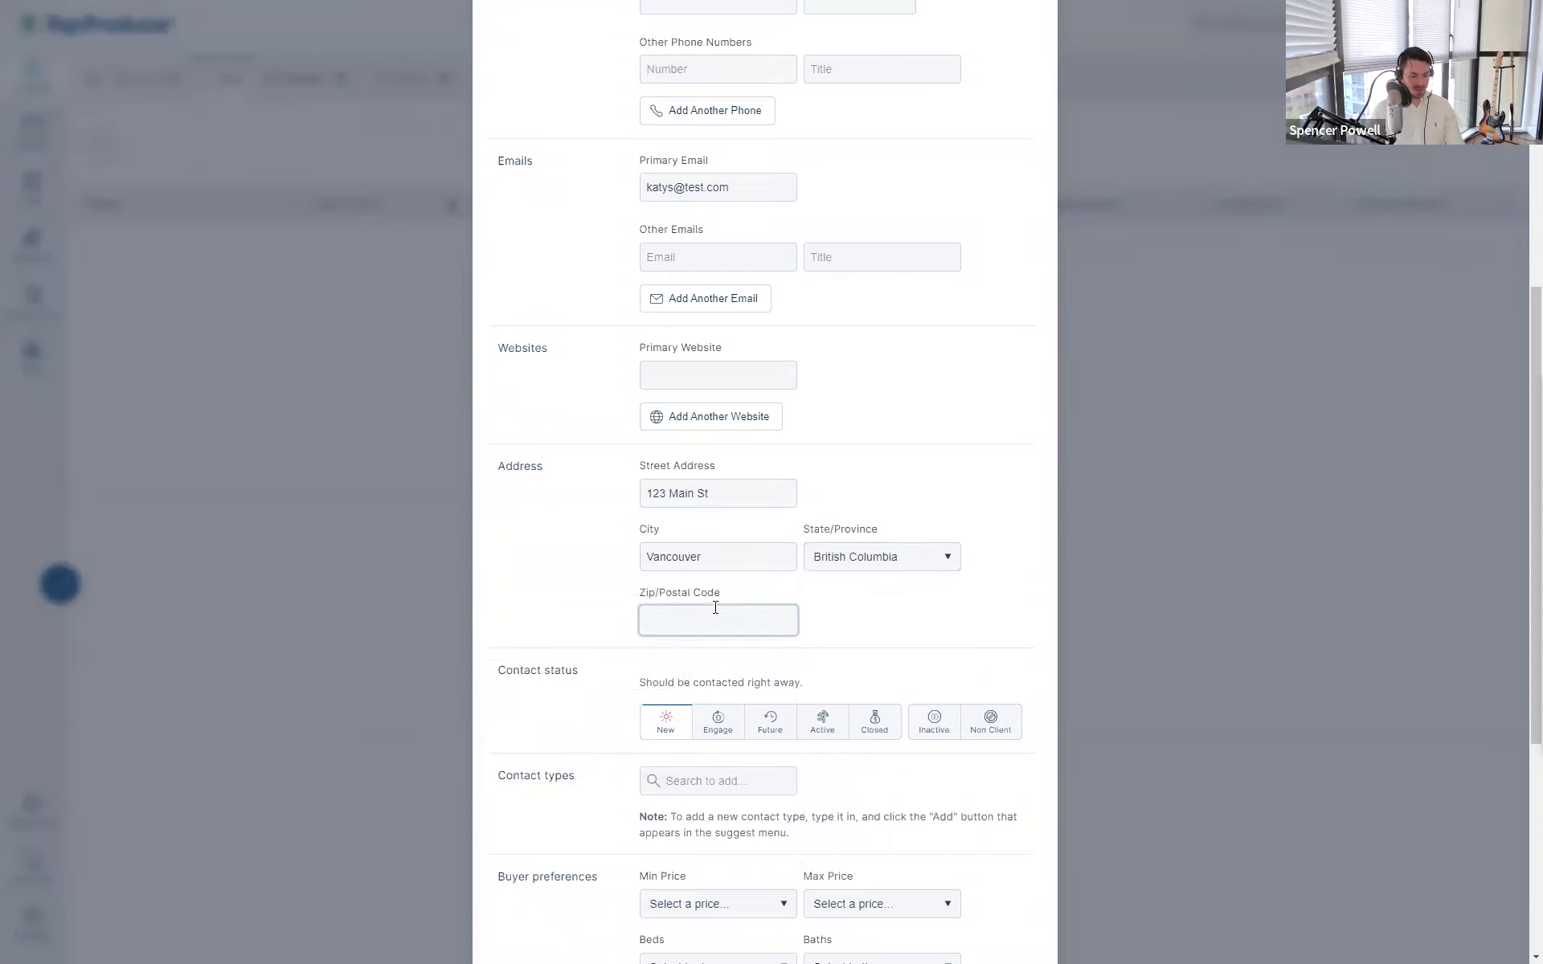
text(V3L3)
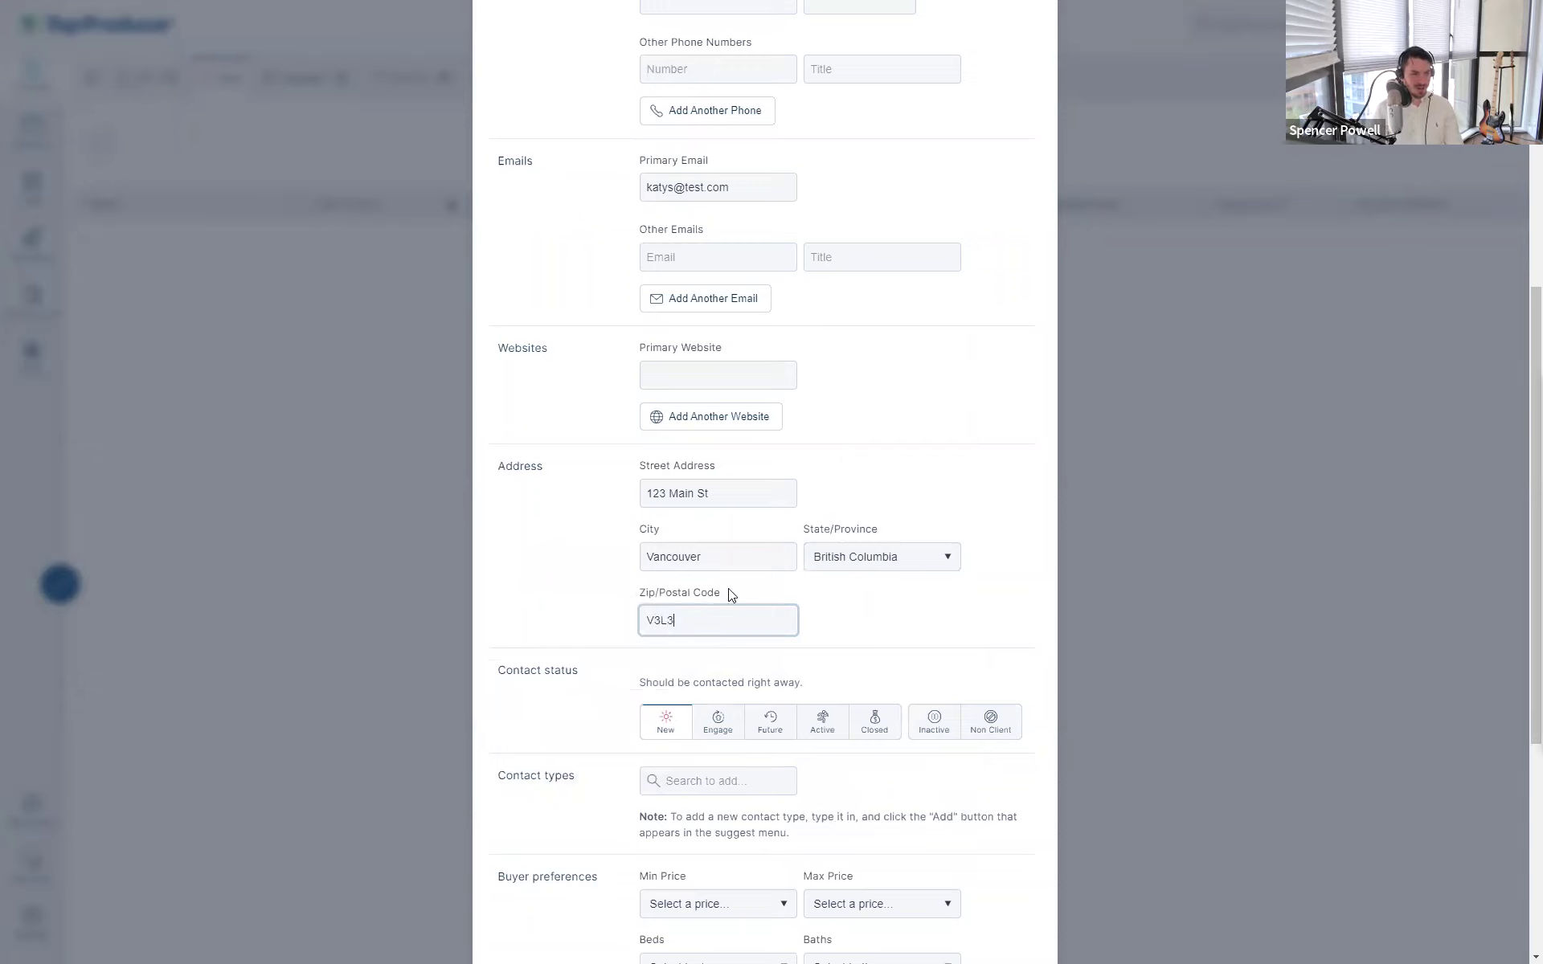
text(N)
click(907, 672)
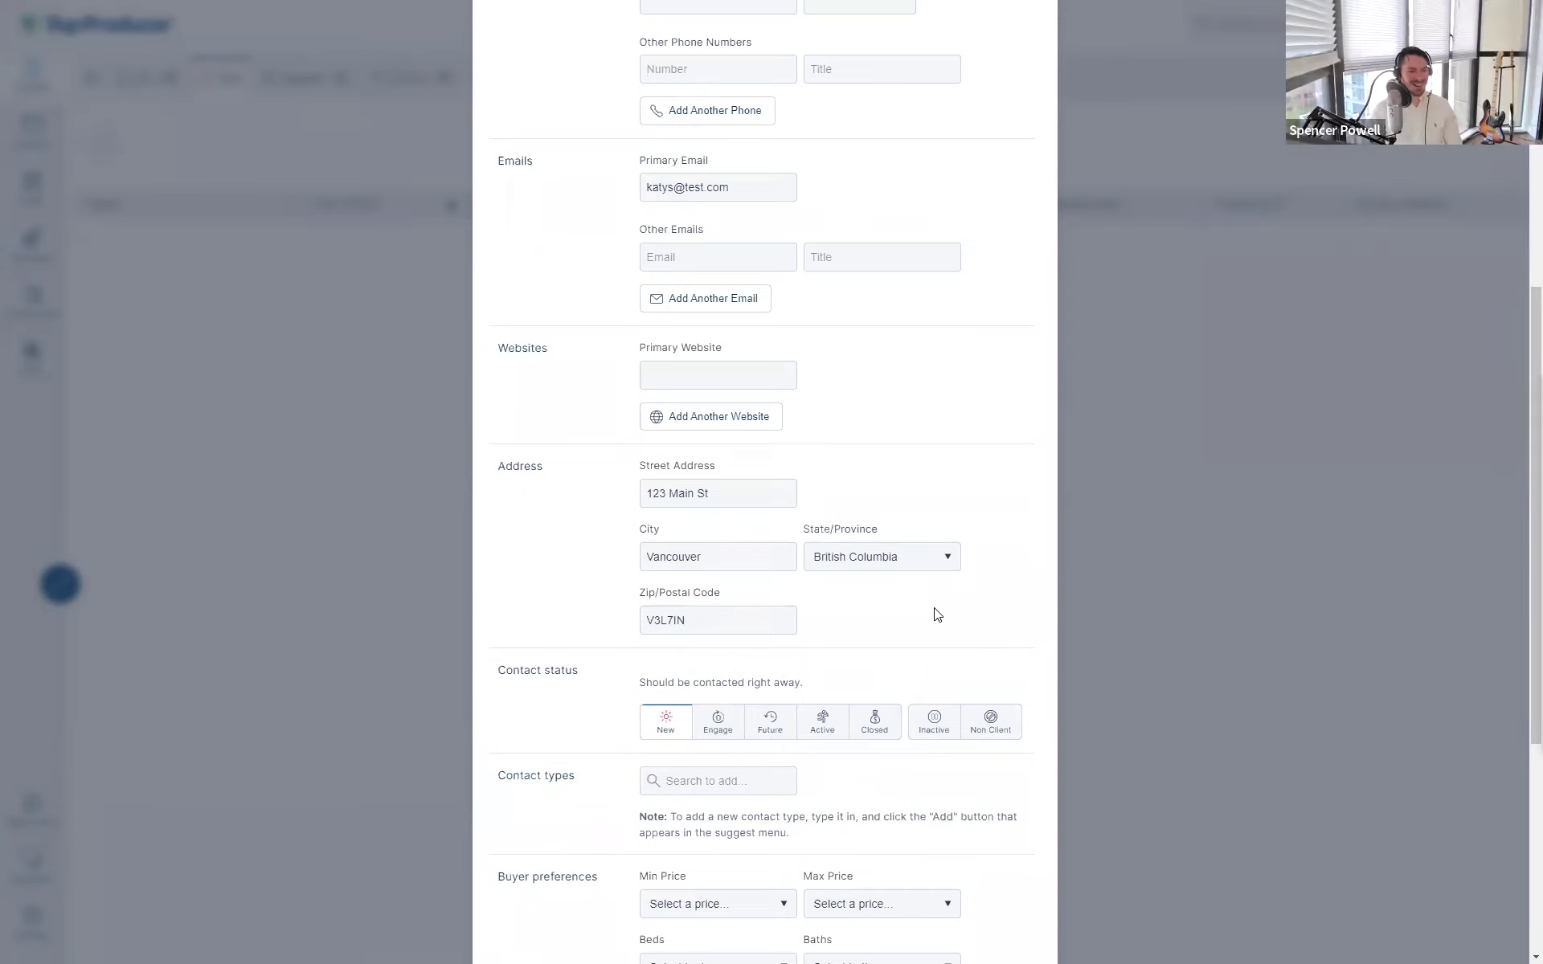
scroll(896, 620, down, 2)
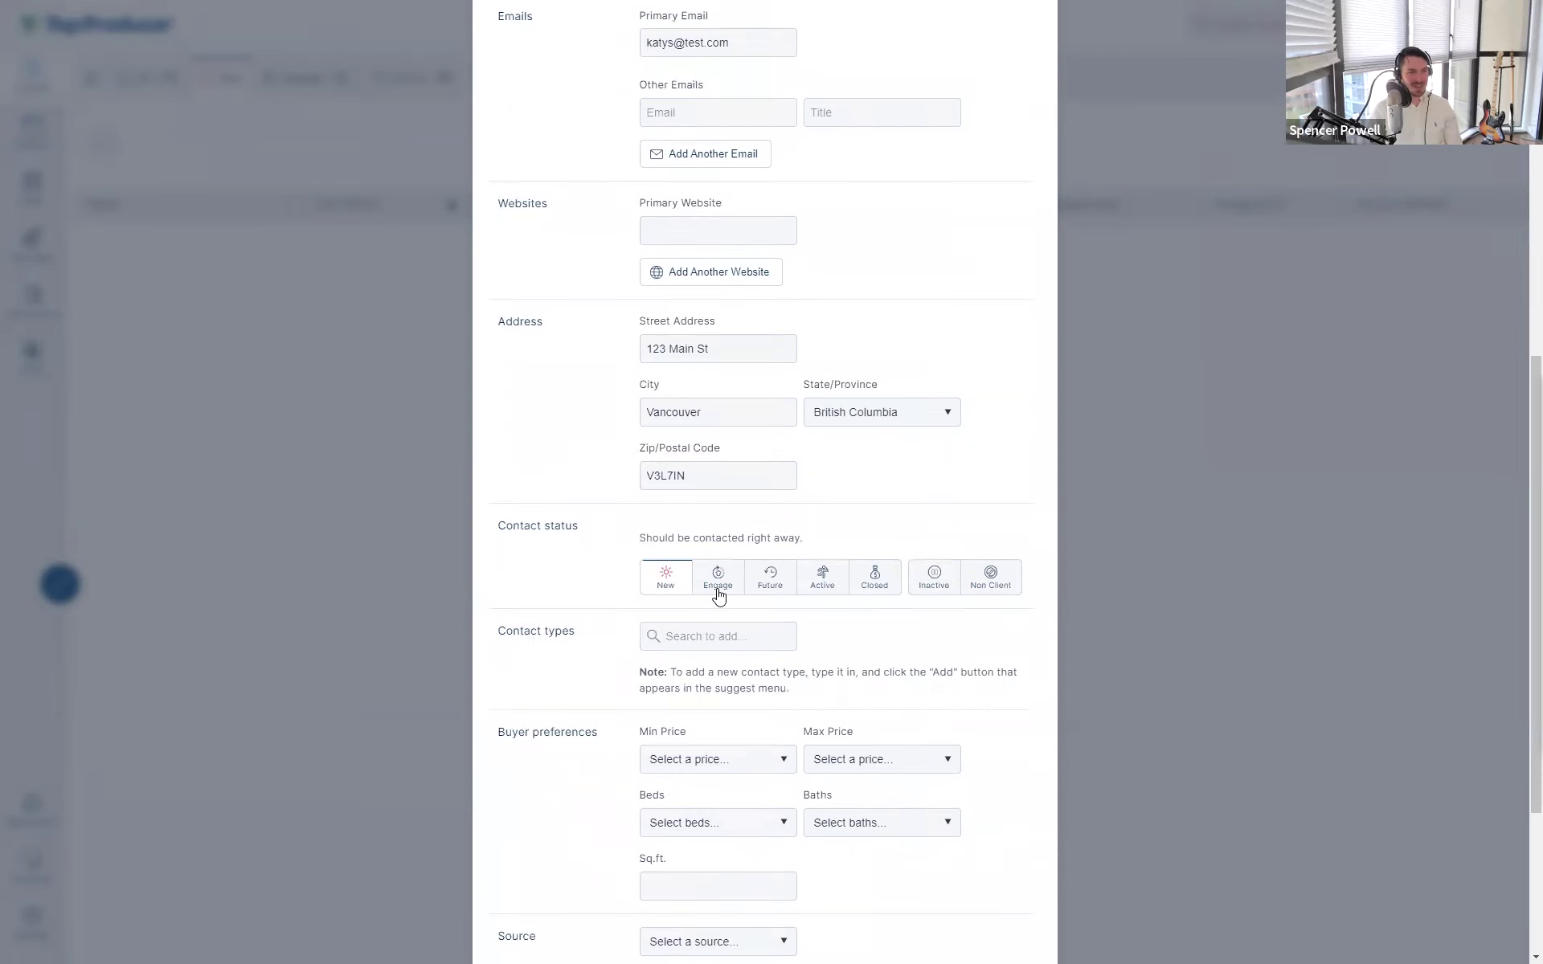
scroll(720, 590, up, 10)
scroll(720, 590, down, 10)
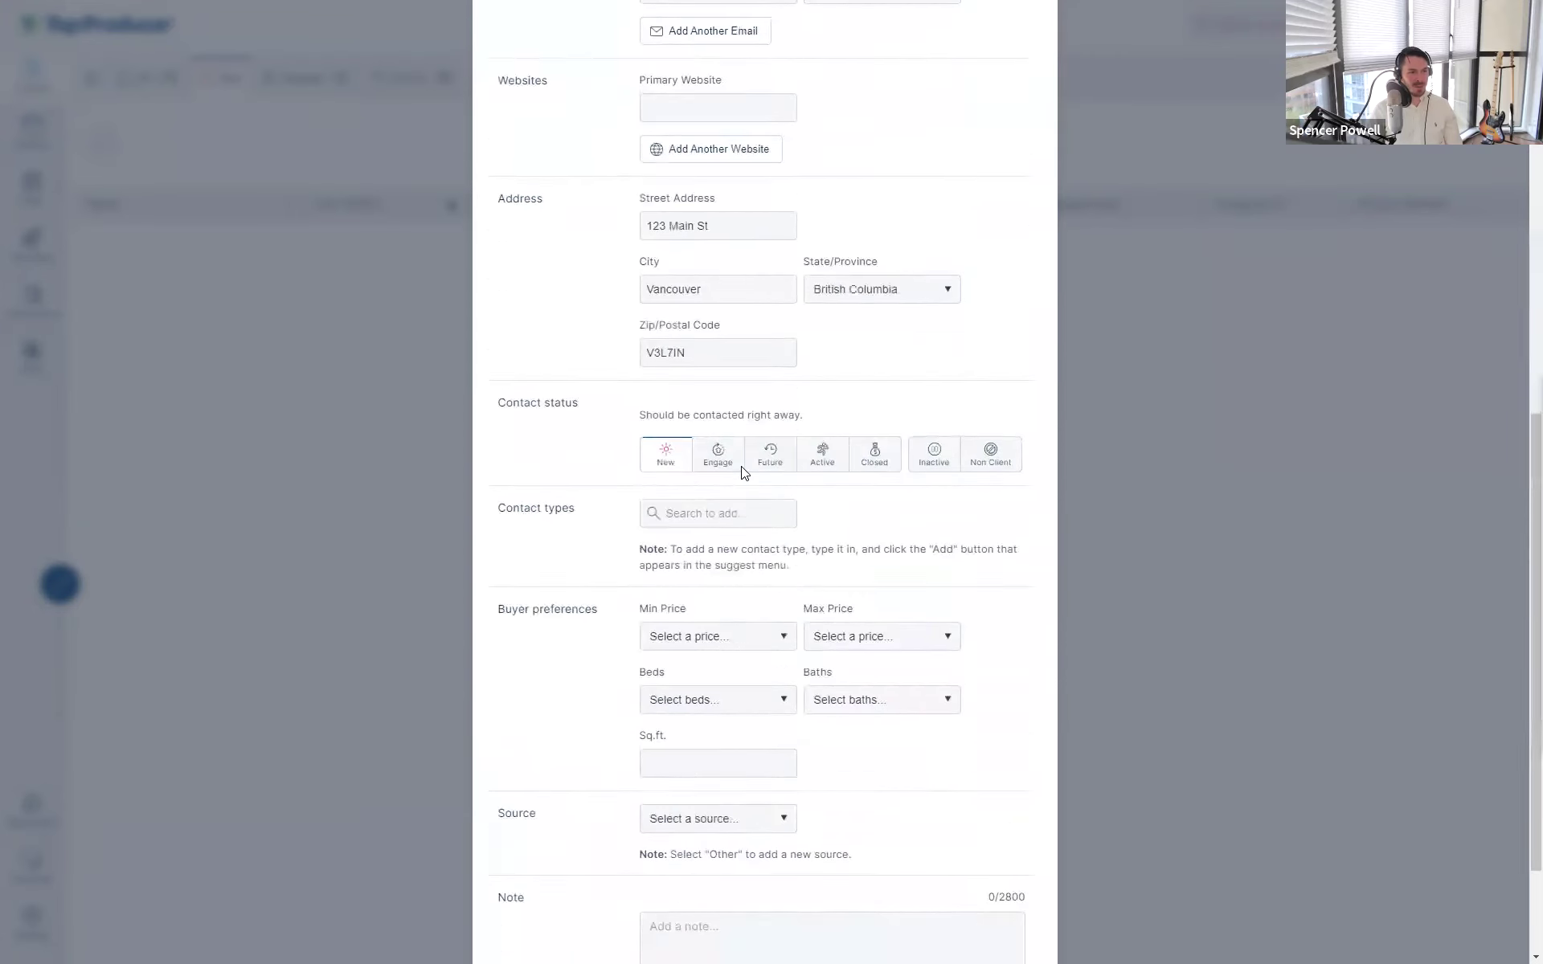
click(726, 446)
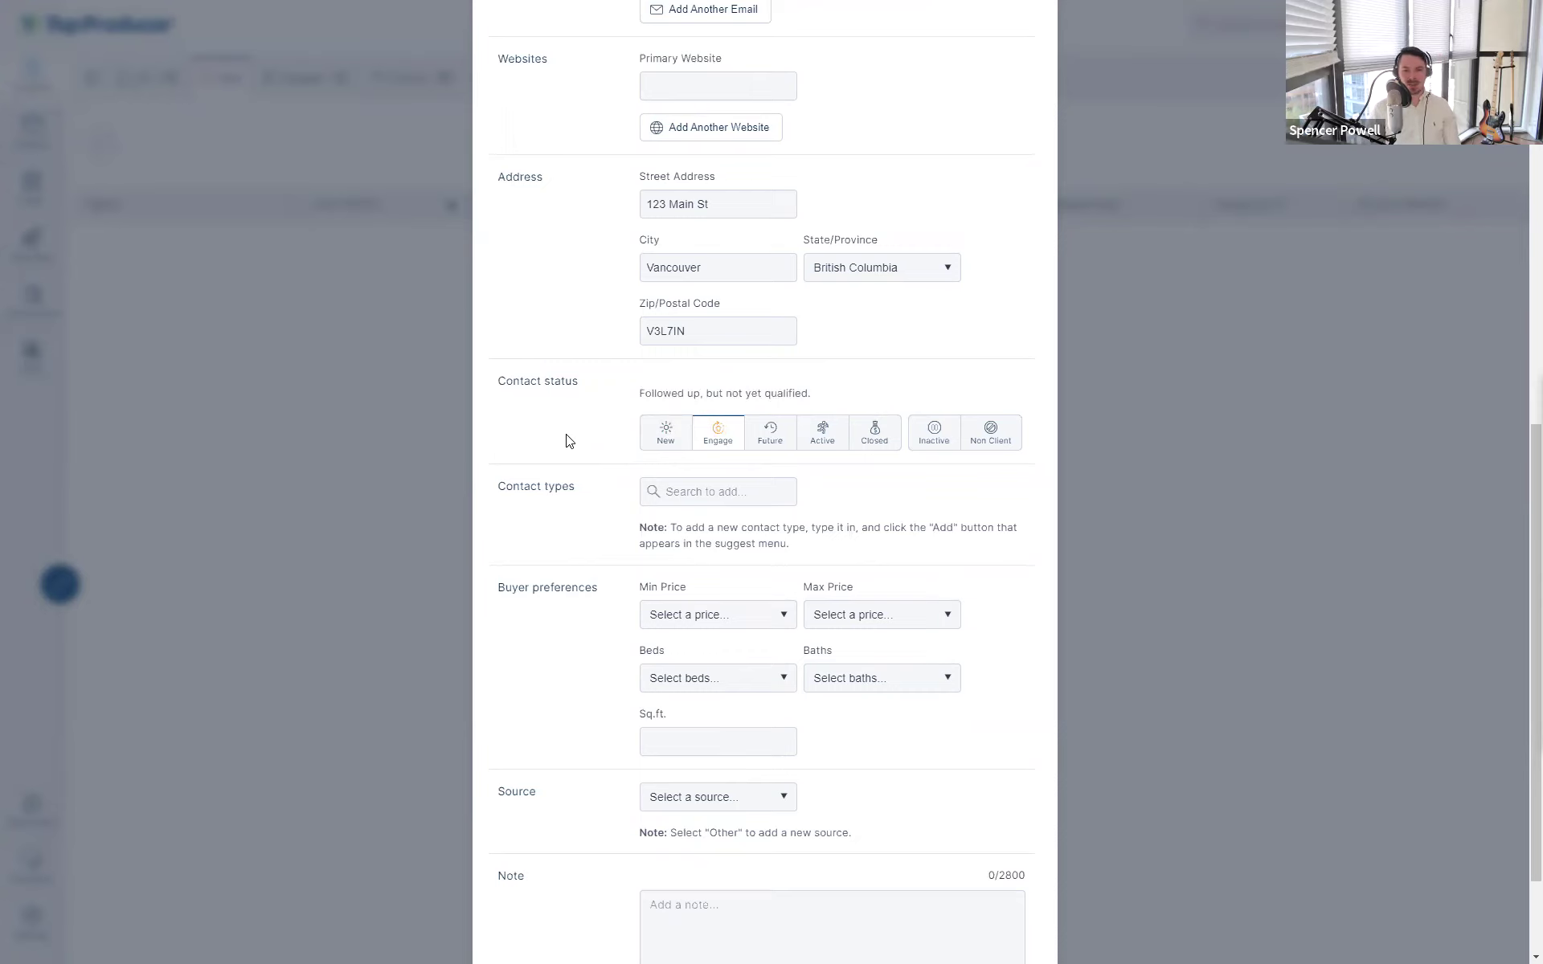
click(701, 448)
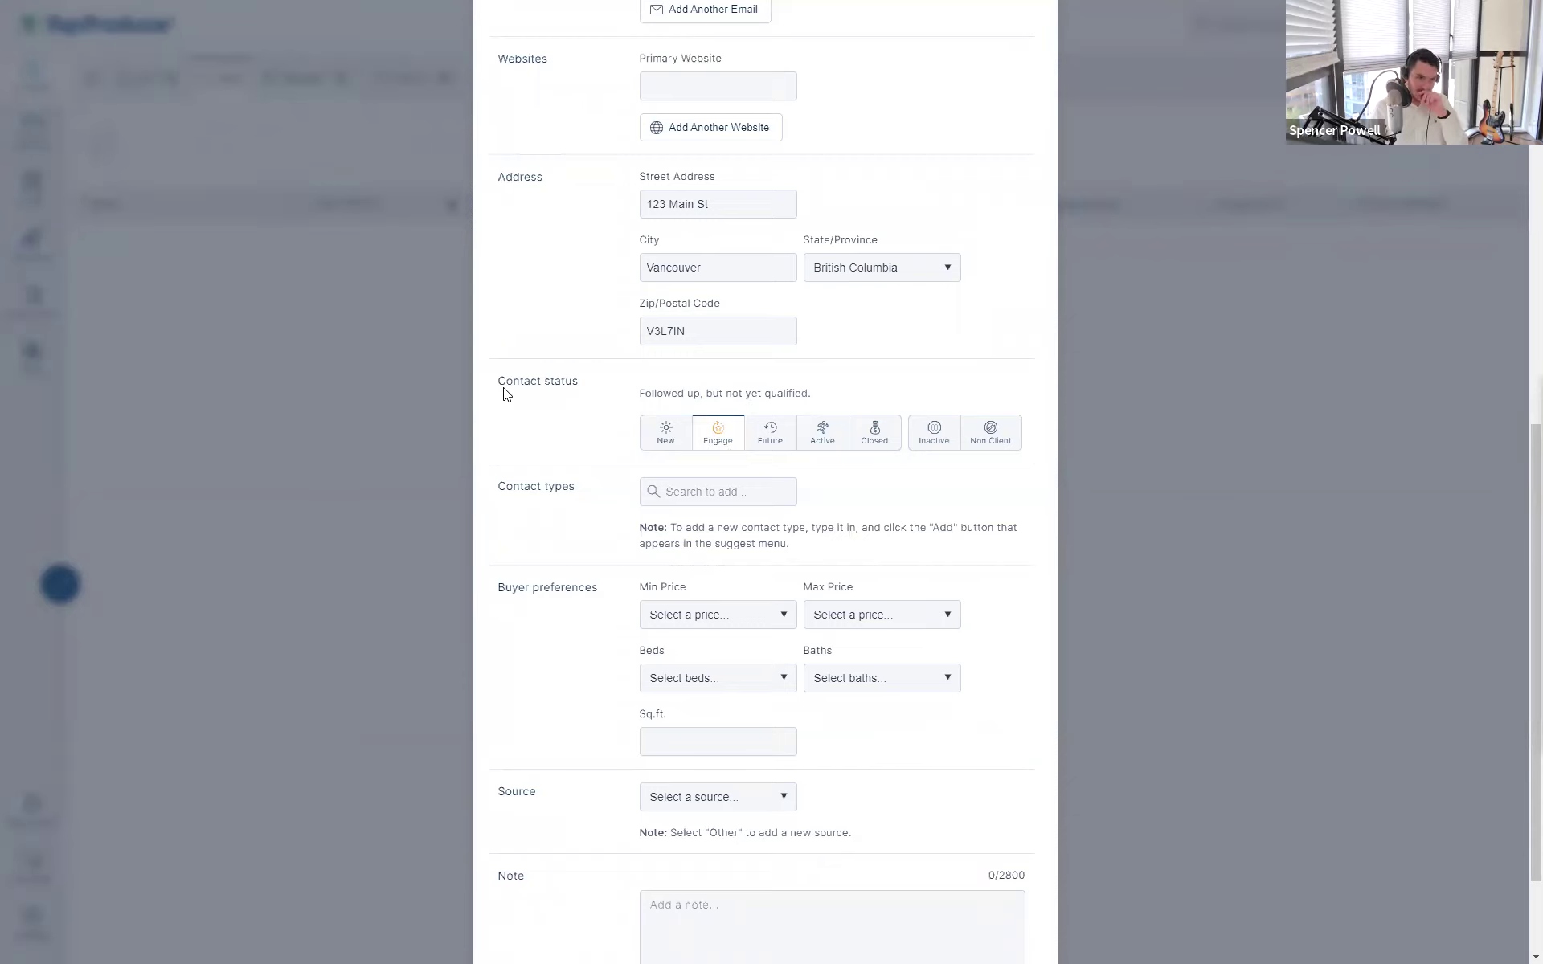
drag(502, 388, 592, 399)
click(592, 400)
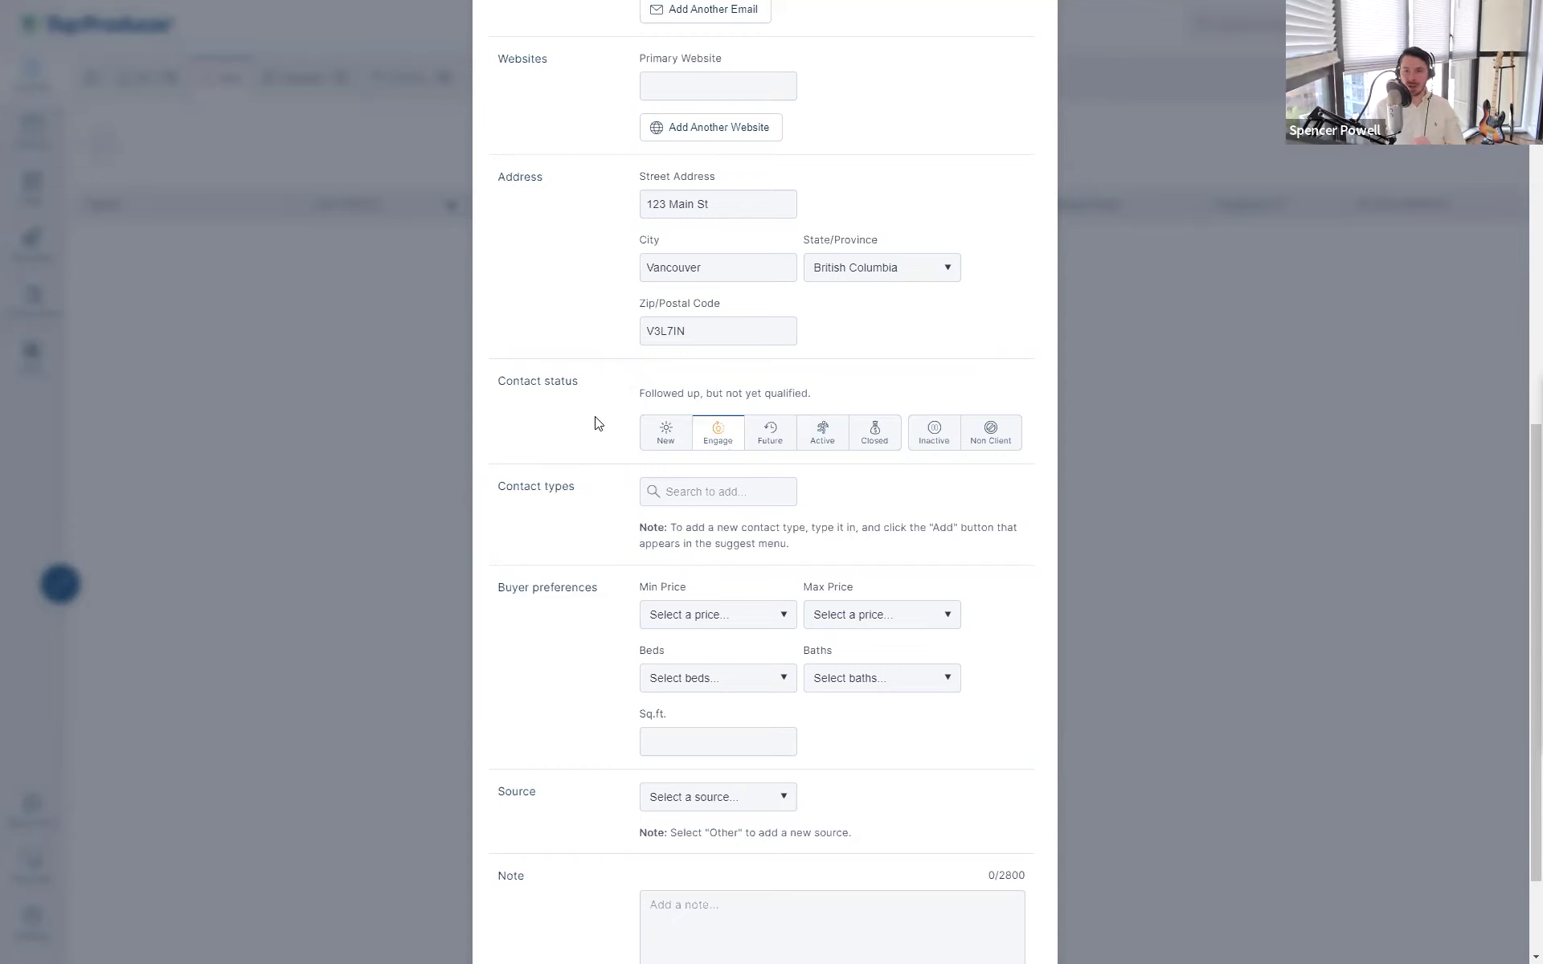
click(672, 434)
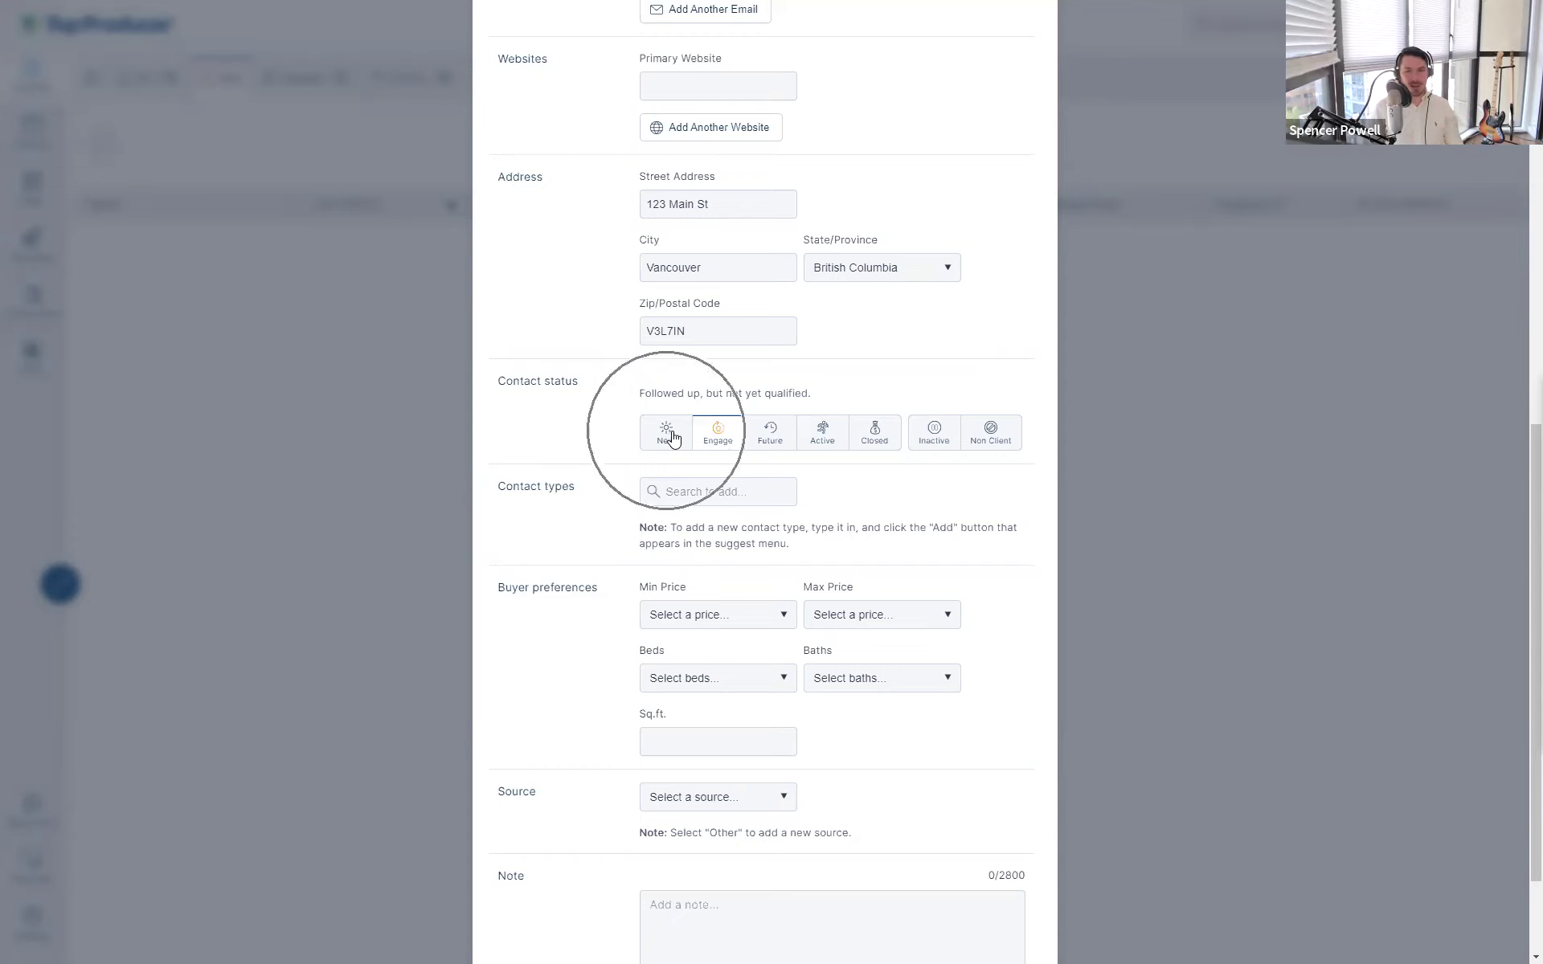
click(876, 436)
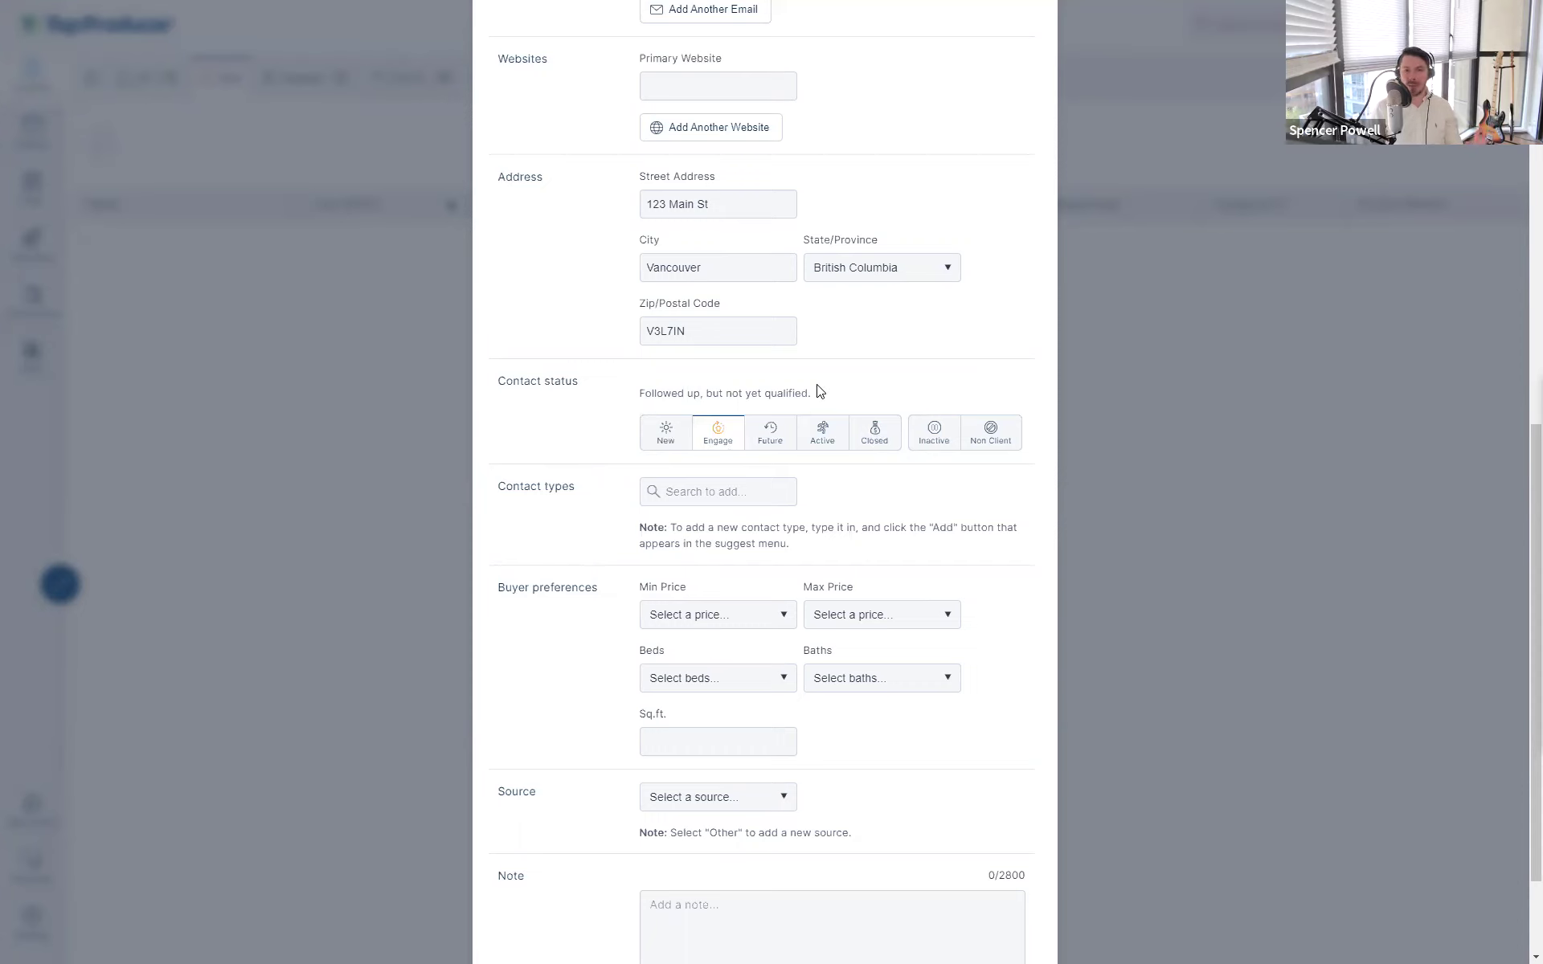
drag(819, 391, 740, 398)
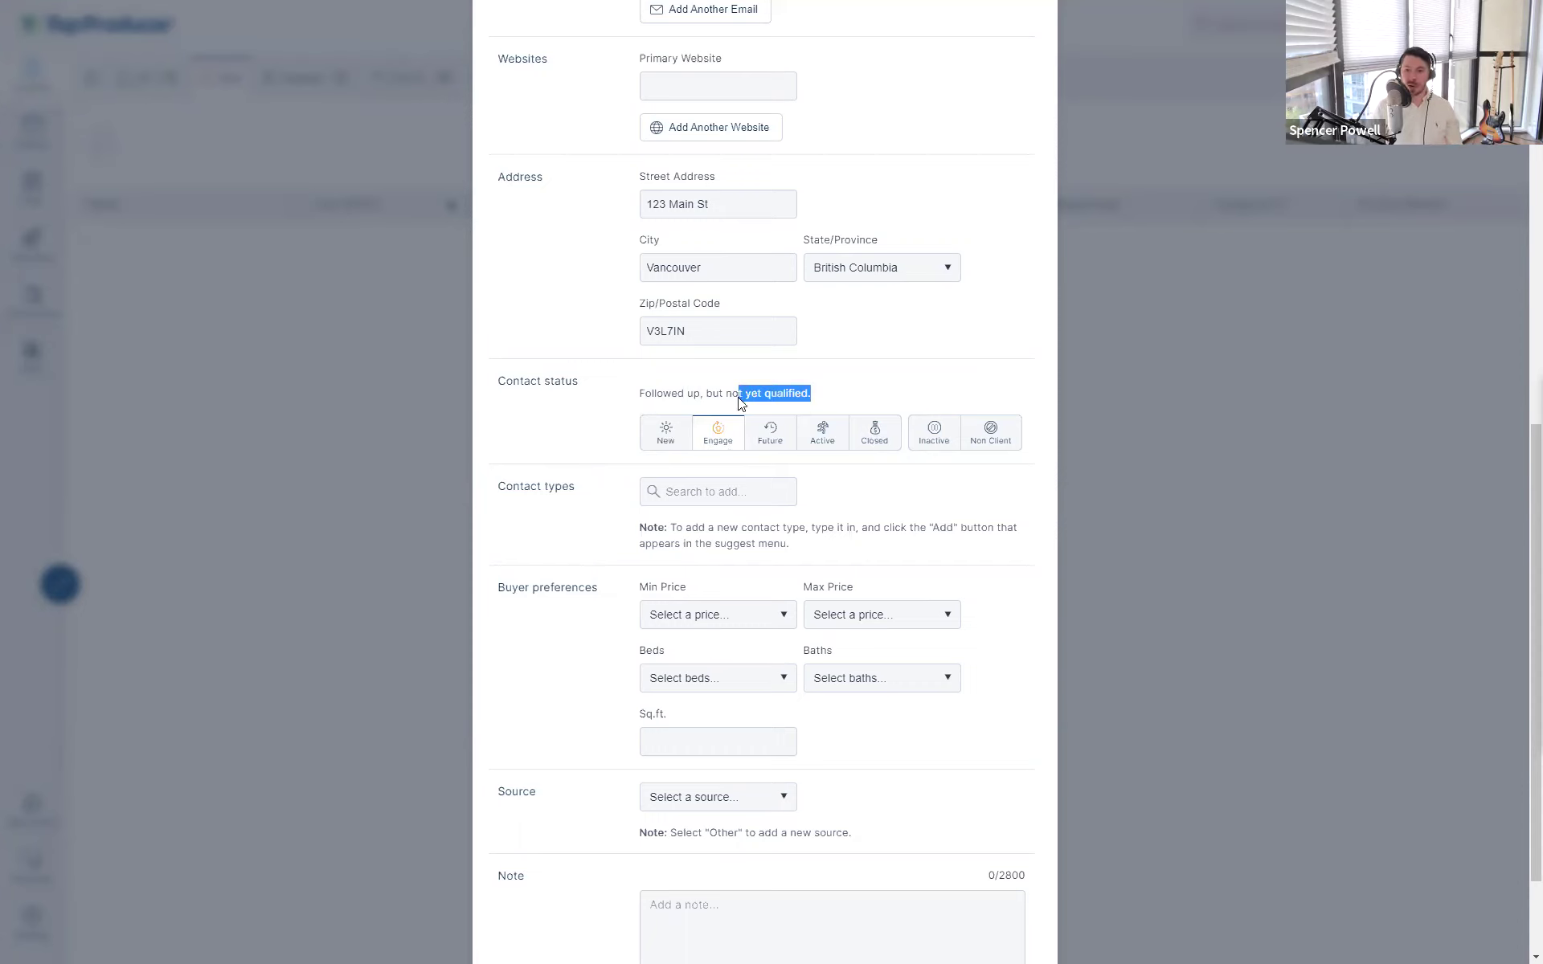
click(632, 451)
click(660, 444)
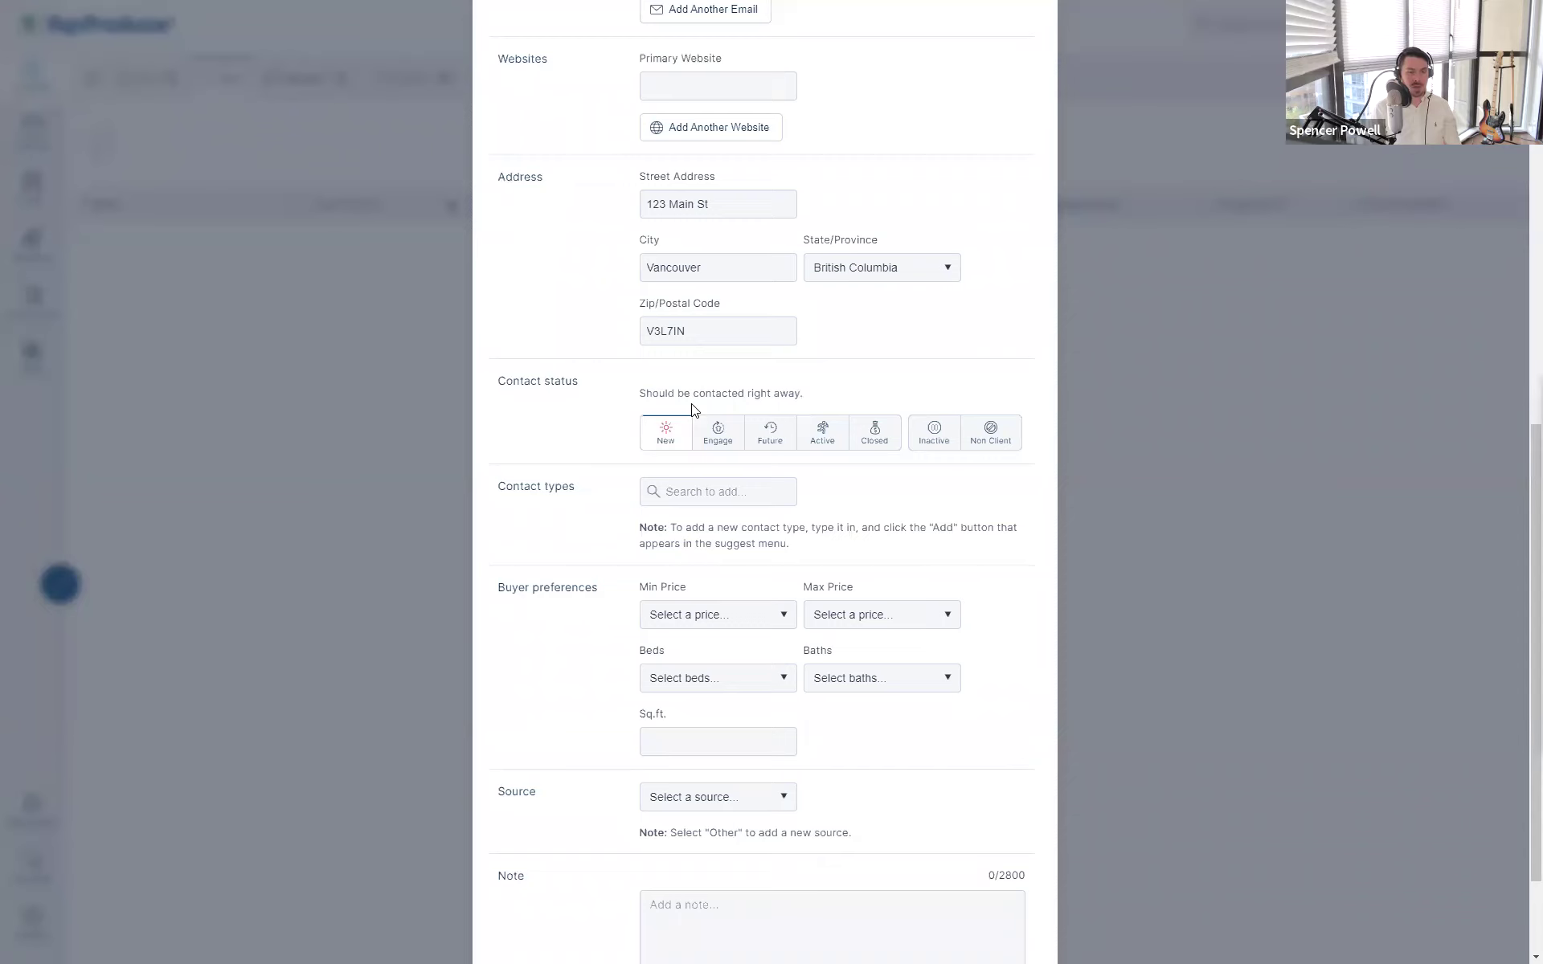
- Try the Engage and Future statuses, reading each status description
click(715, 441)
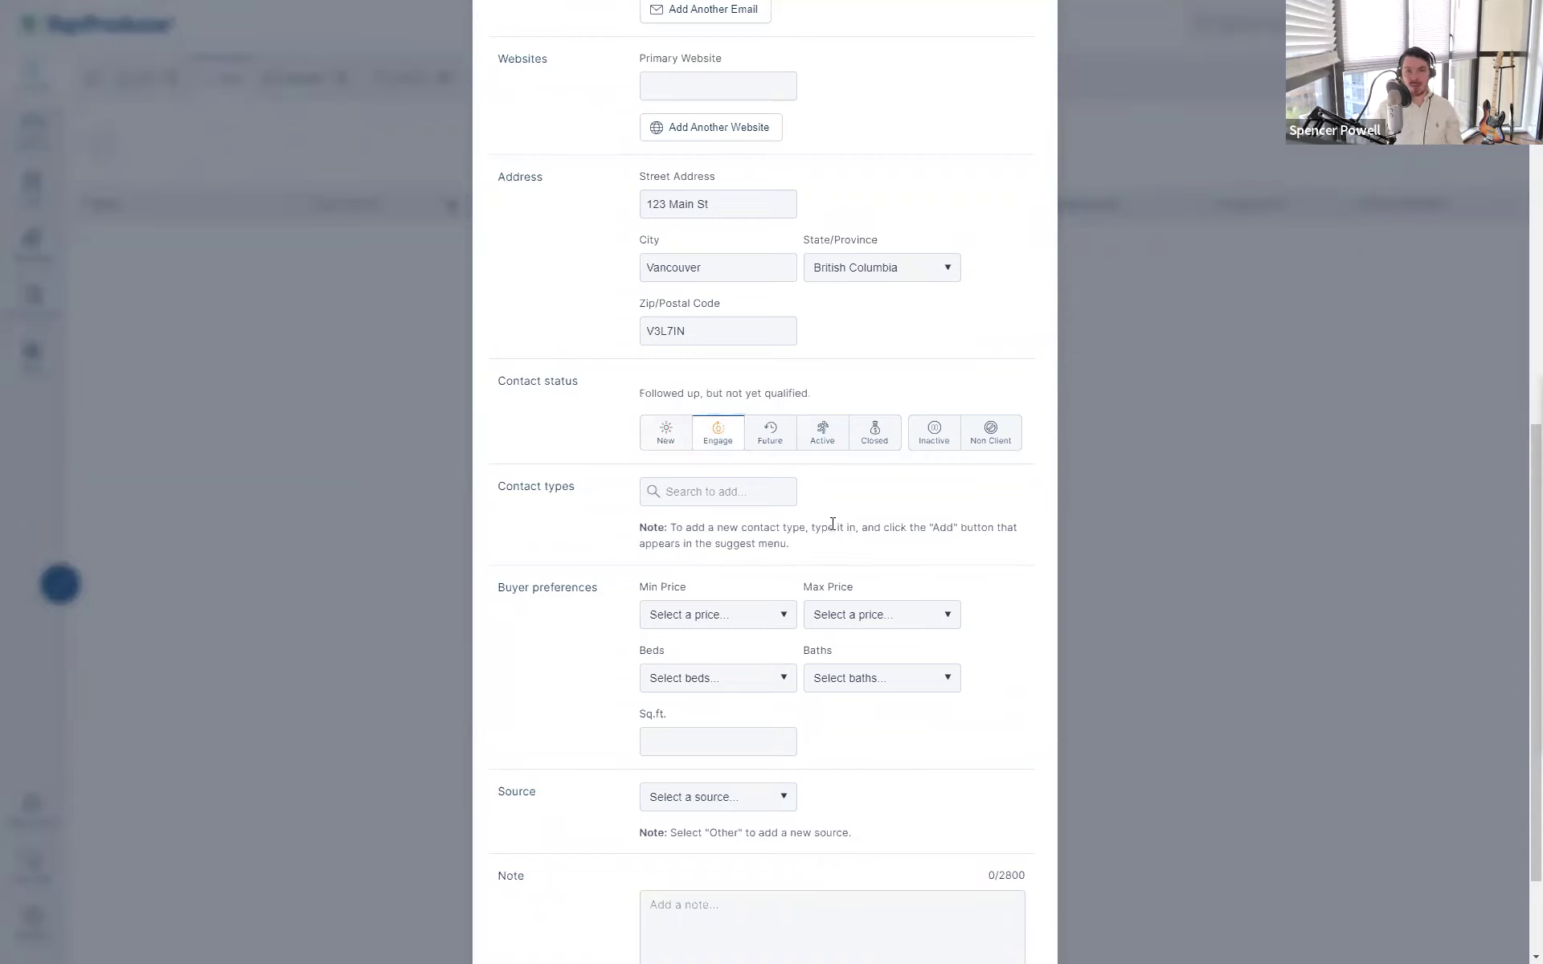
drag(640, 393, 890, 403)
click(891, 403)
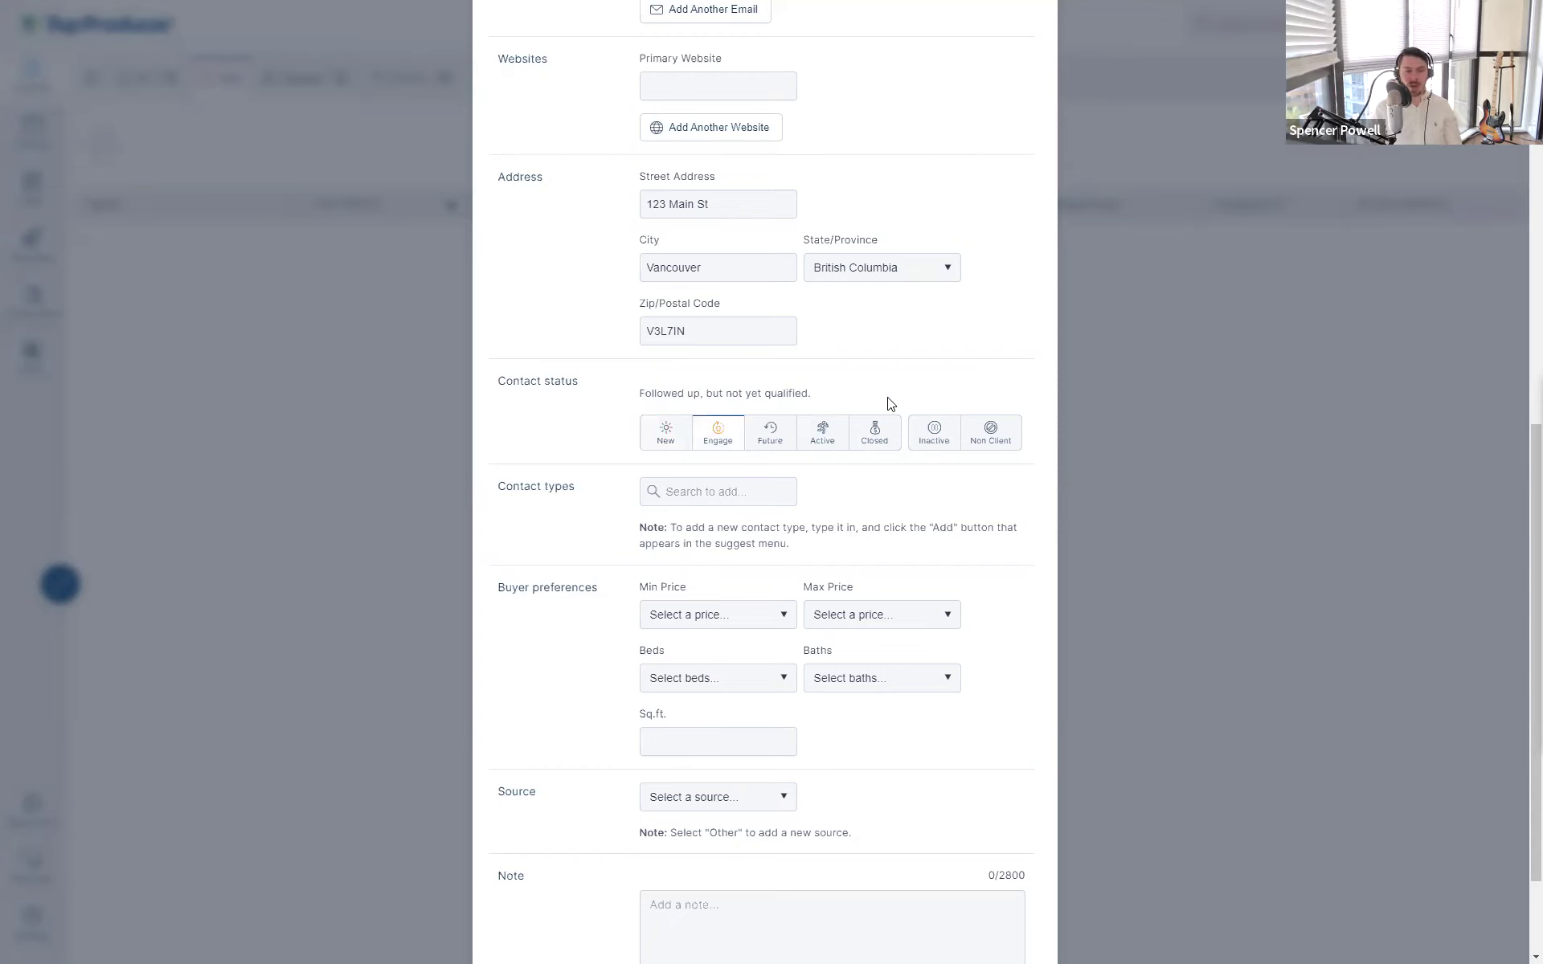
triple_click(632, 404)
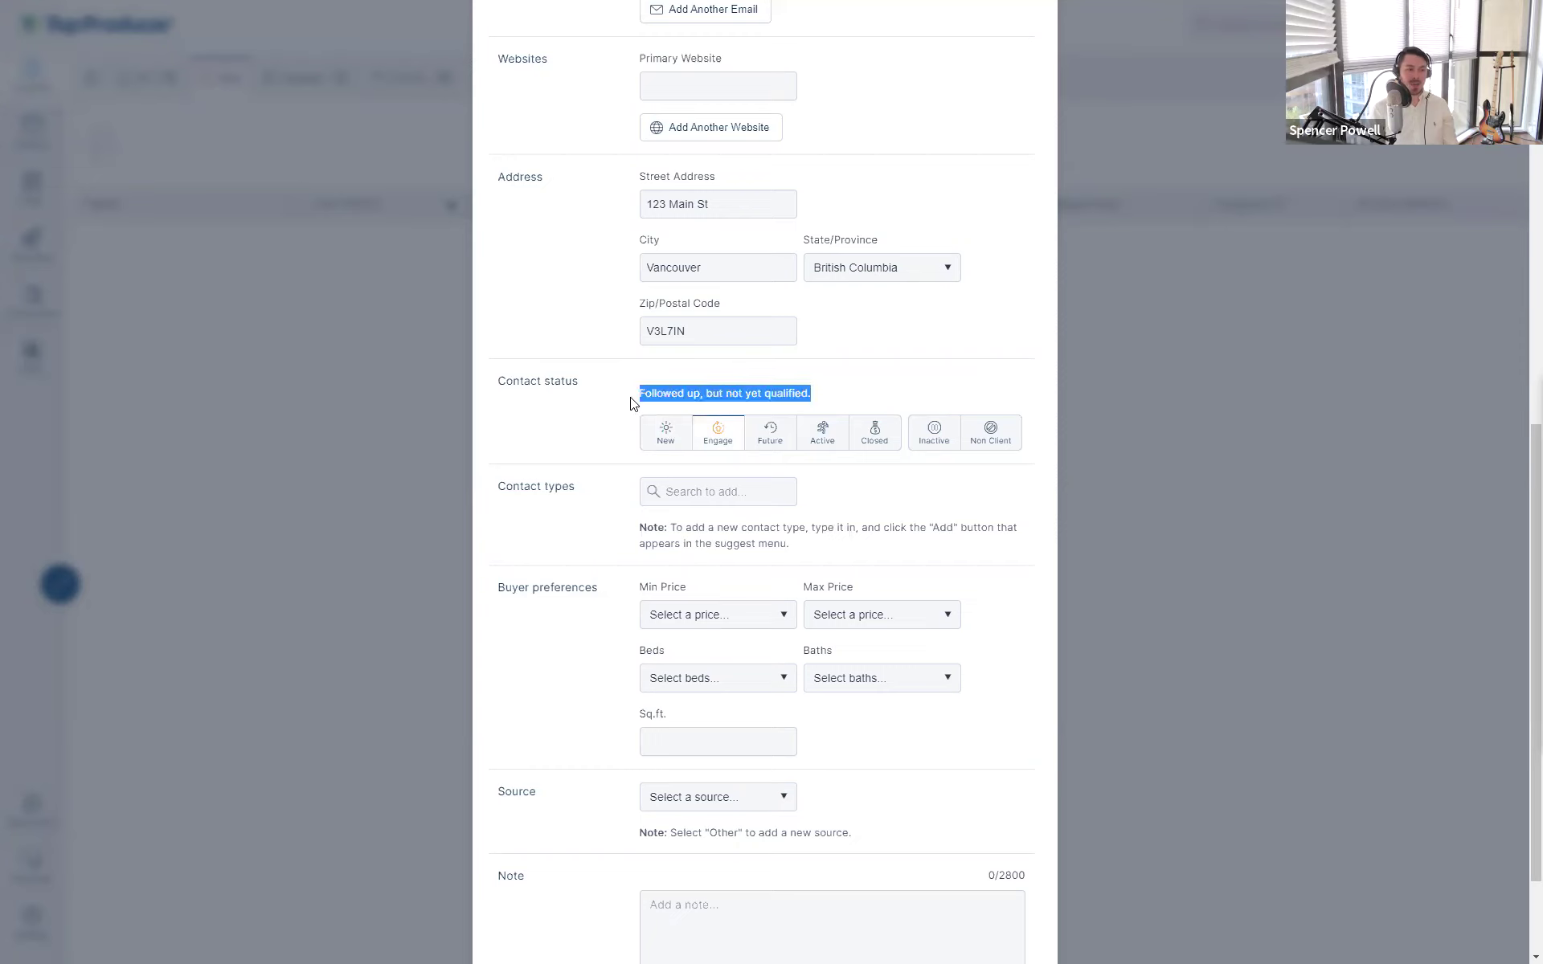
click(631, 402)
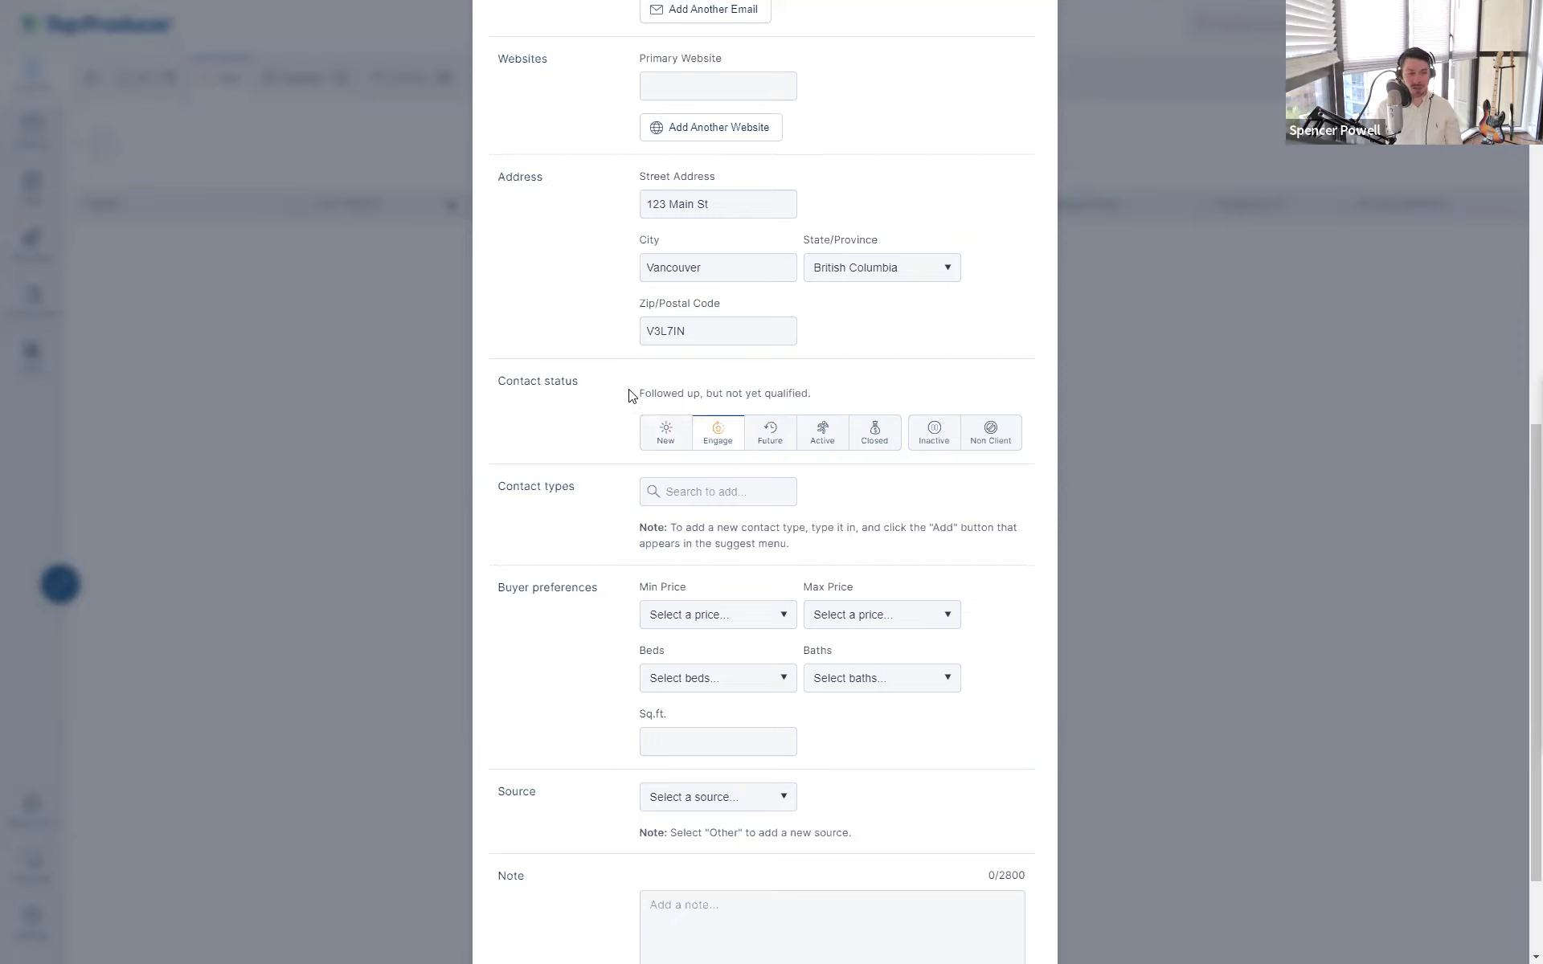
click(709, 447)
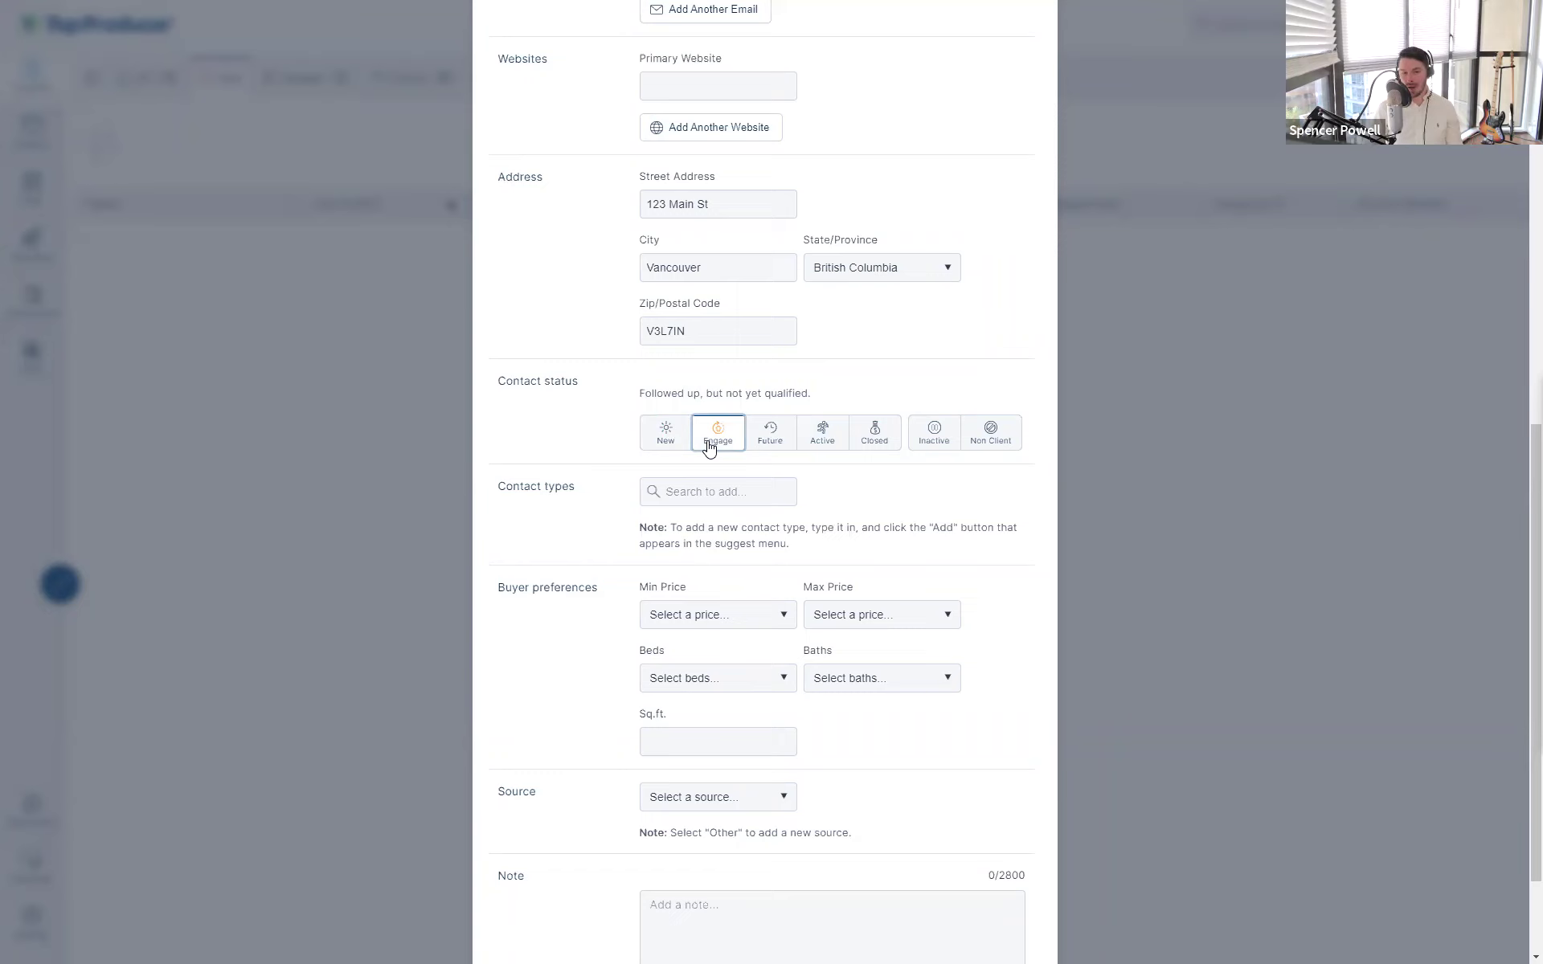
click(726, 443)
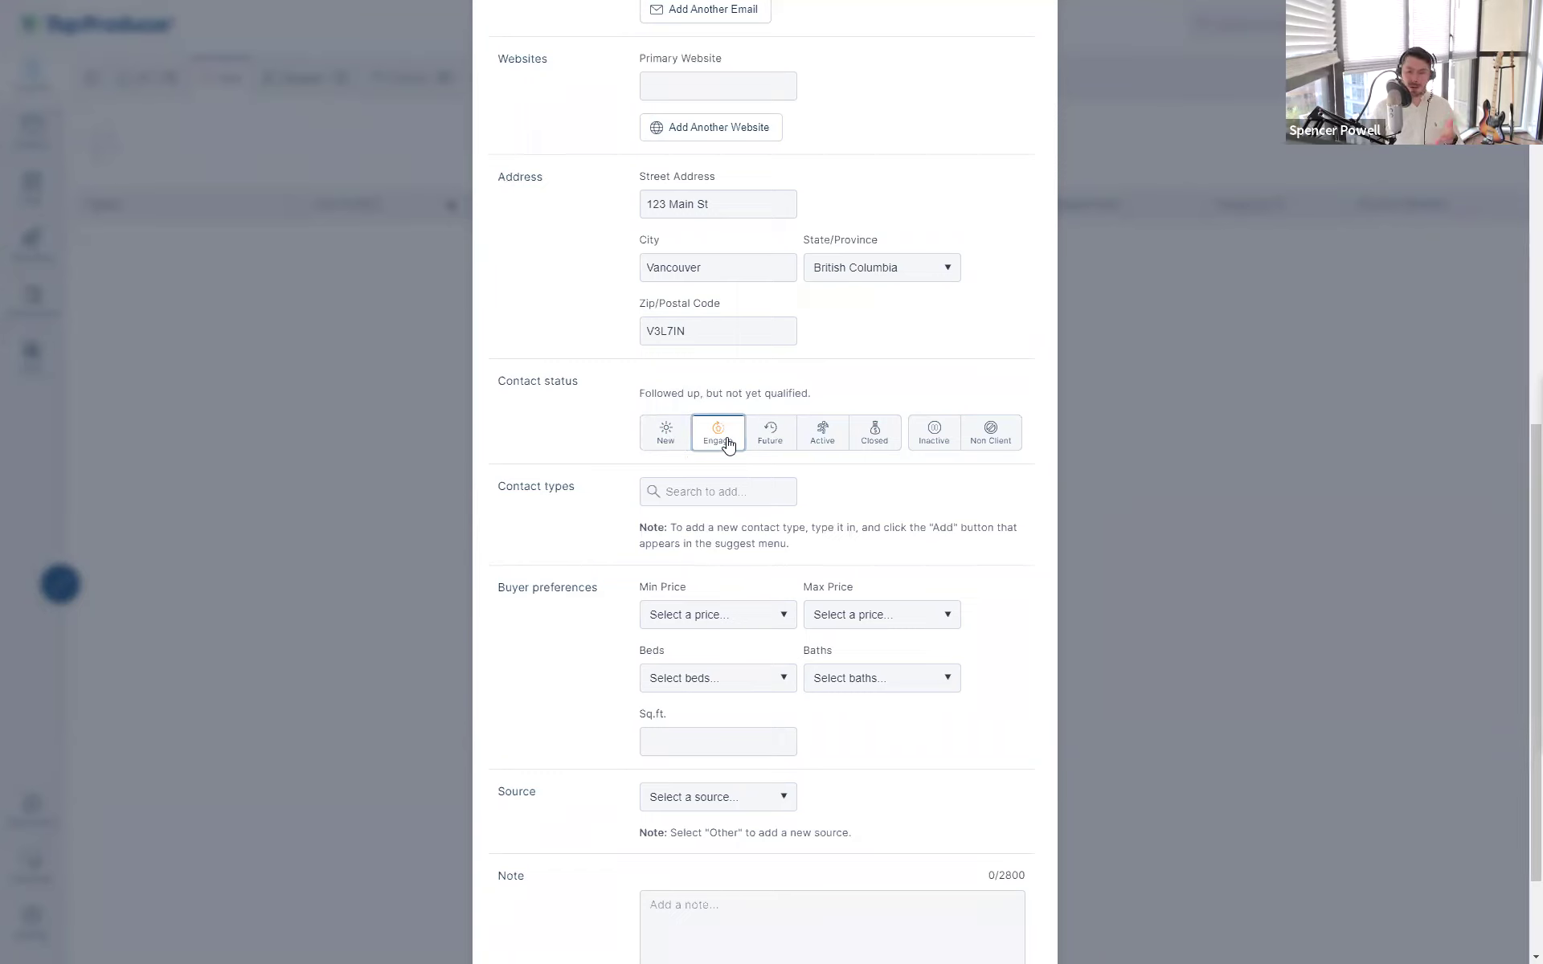
click(768, 449)
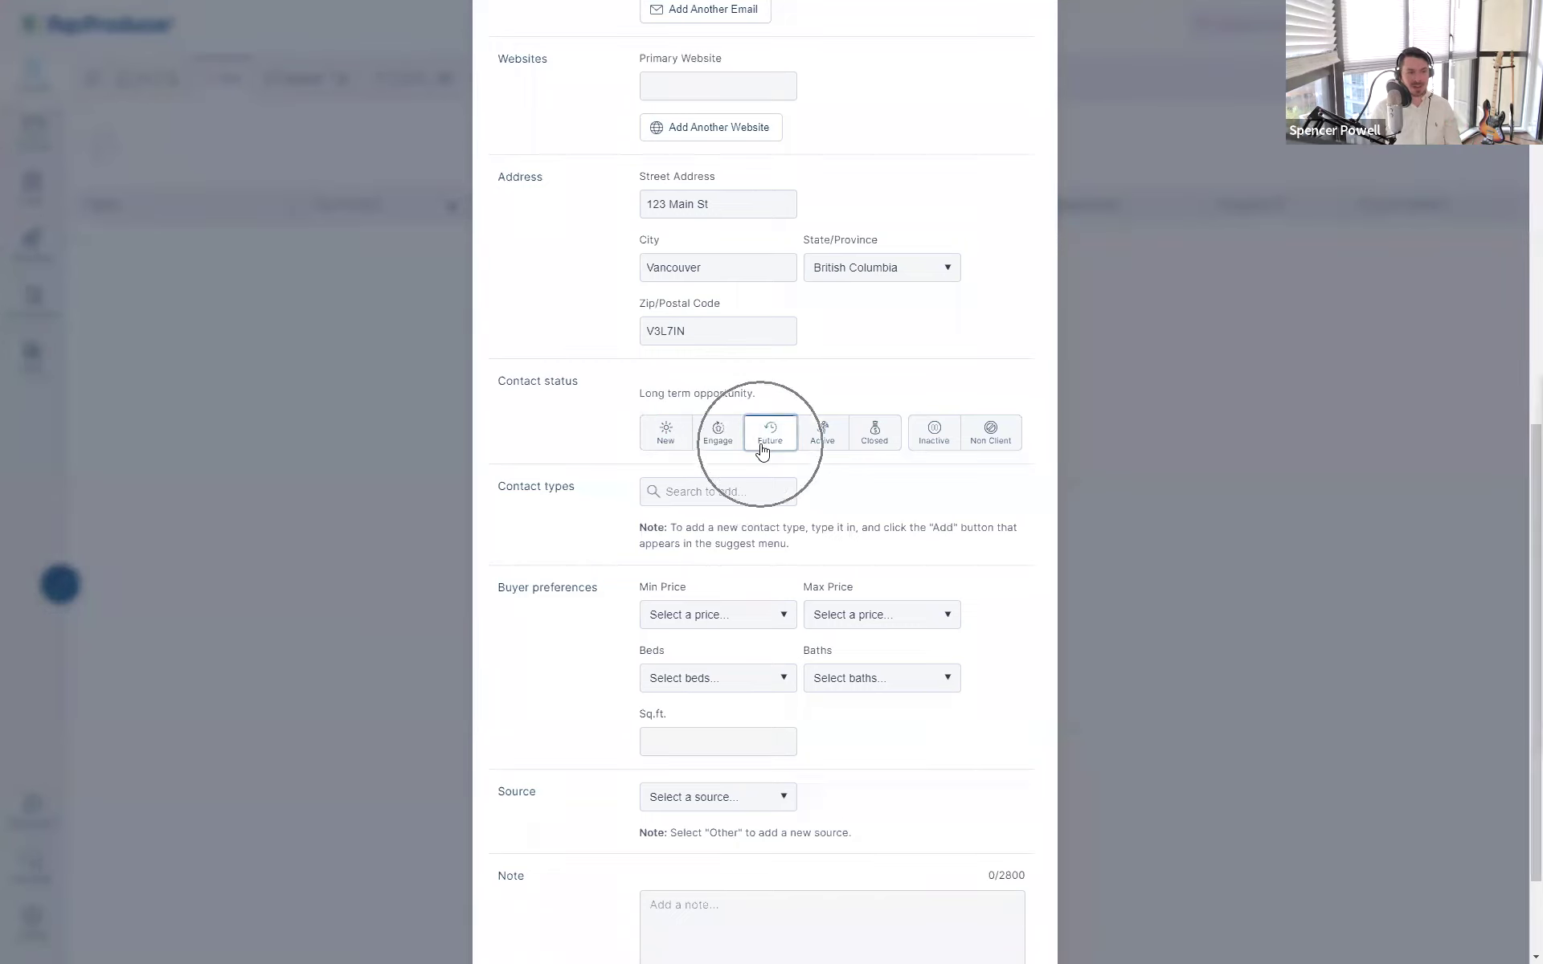
drag(771, 408, 630, 400)
click(630, 399)
- Compare the Active, Closed and New statuses, then settle on Non Client
click(816, 440)
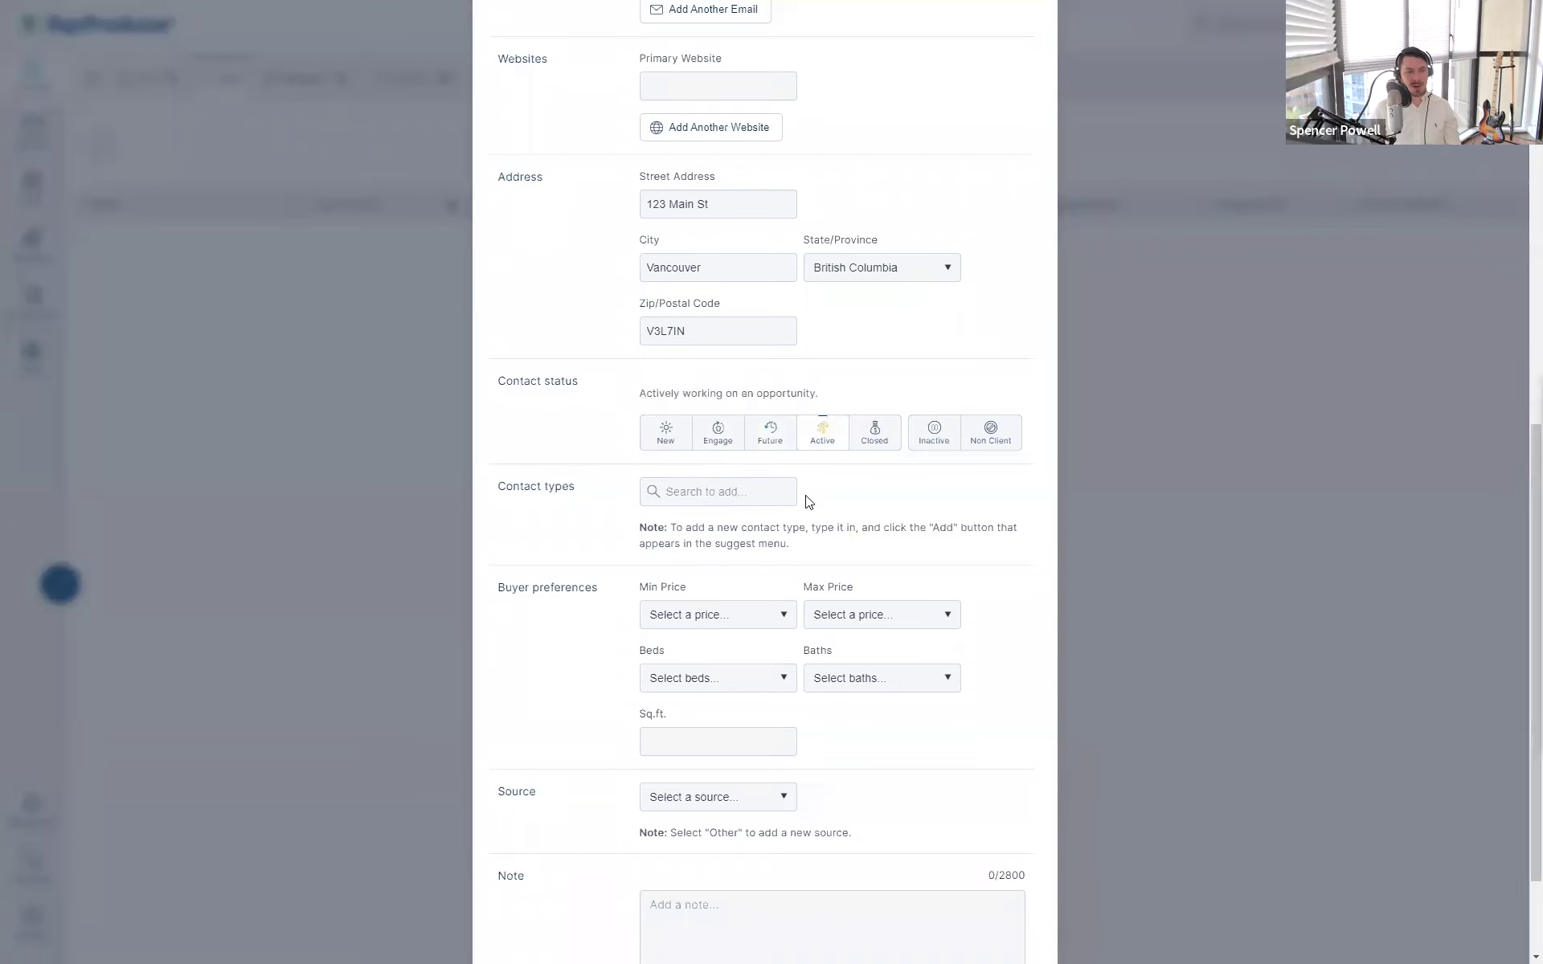
drag(633, 402, 831, 393)
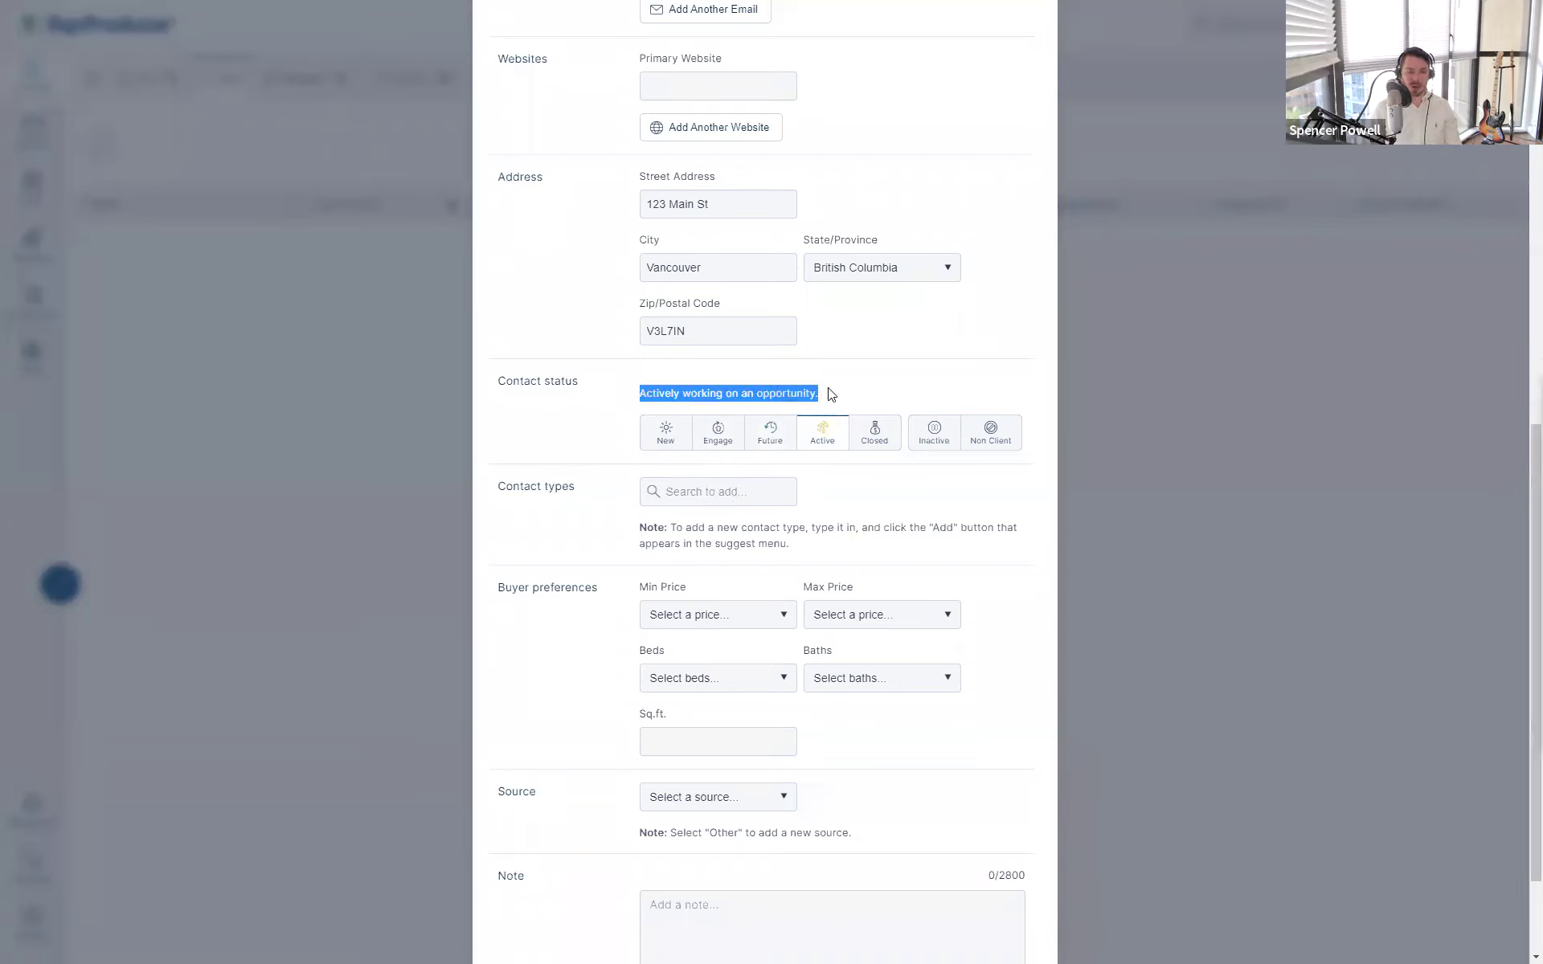
click(831, 394)
click(827, 441)
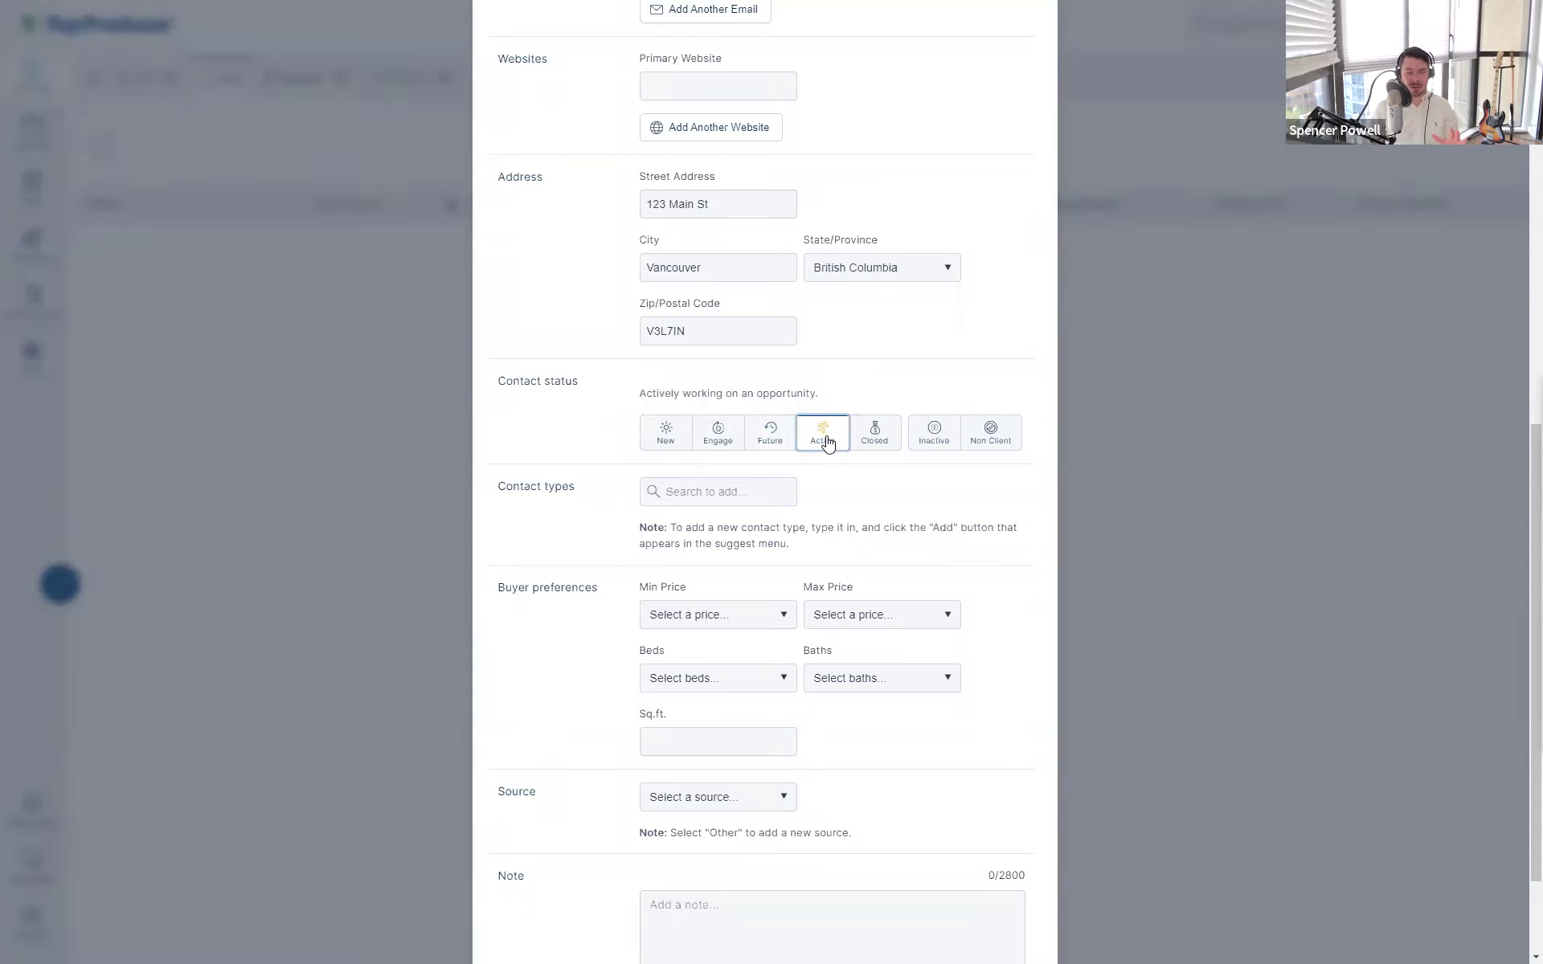
click(870, 450)
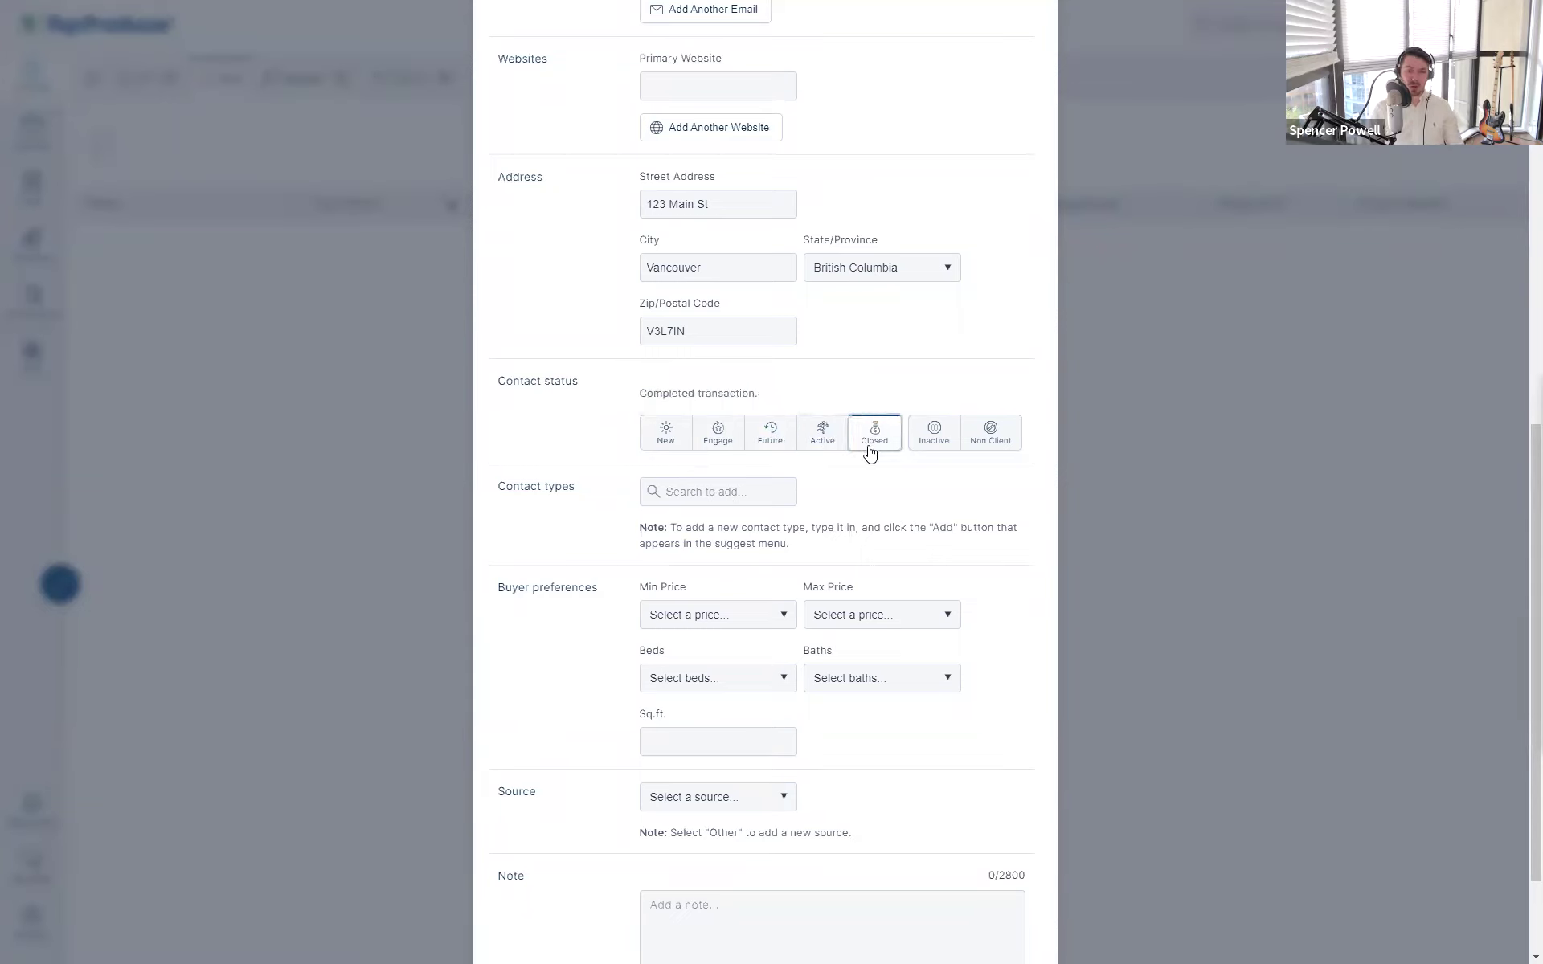
click(838, 449)
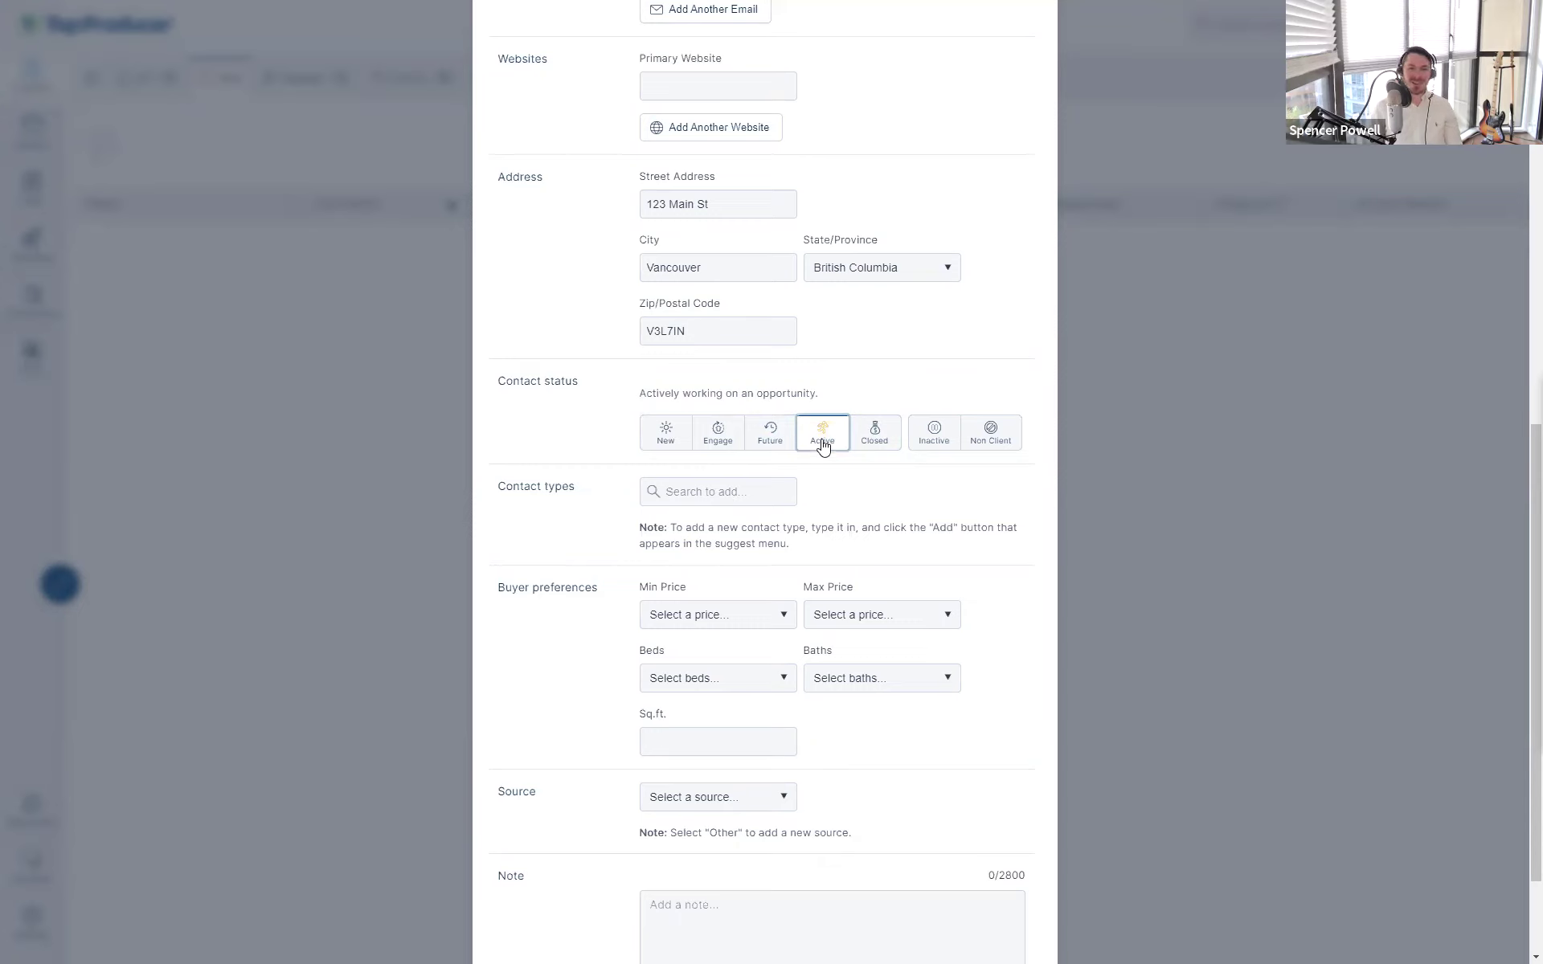
click(783, 441)
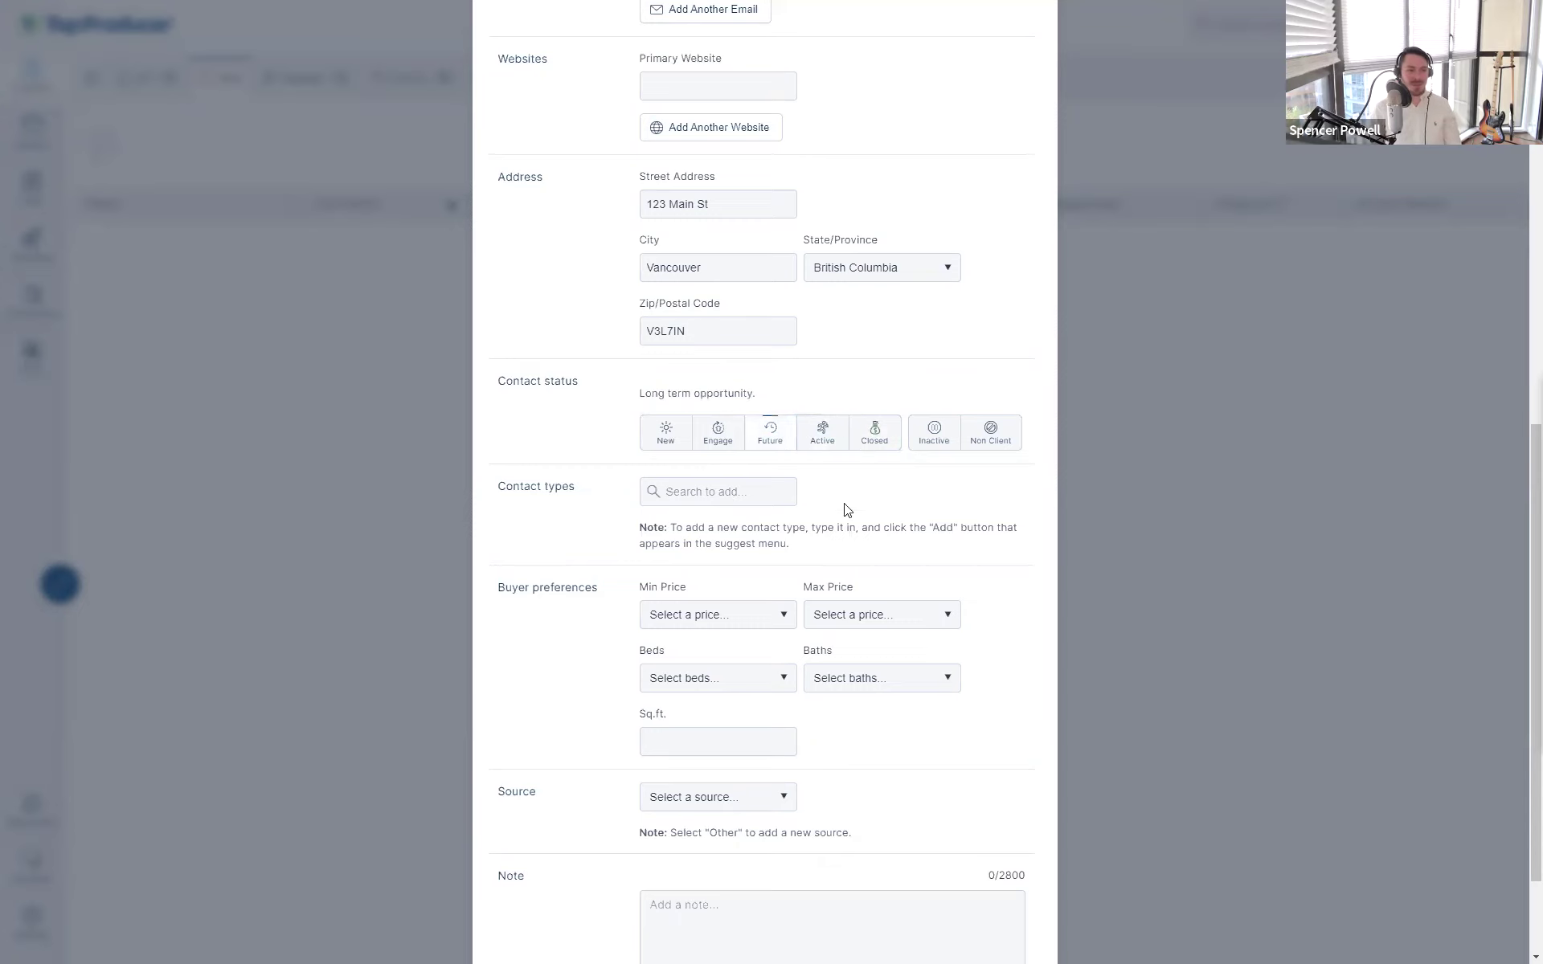
click(818, 444)
click(672, 447)
click(725, 443)
click(681, 450)
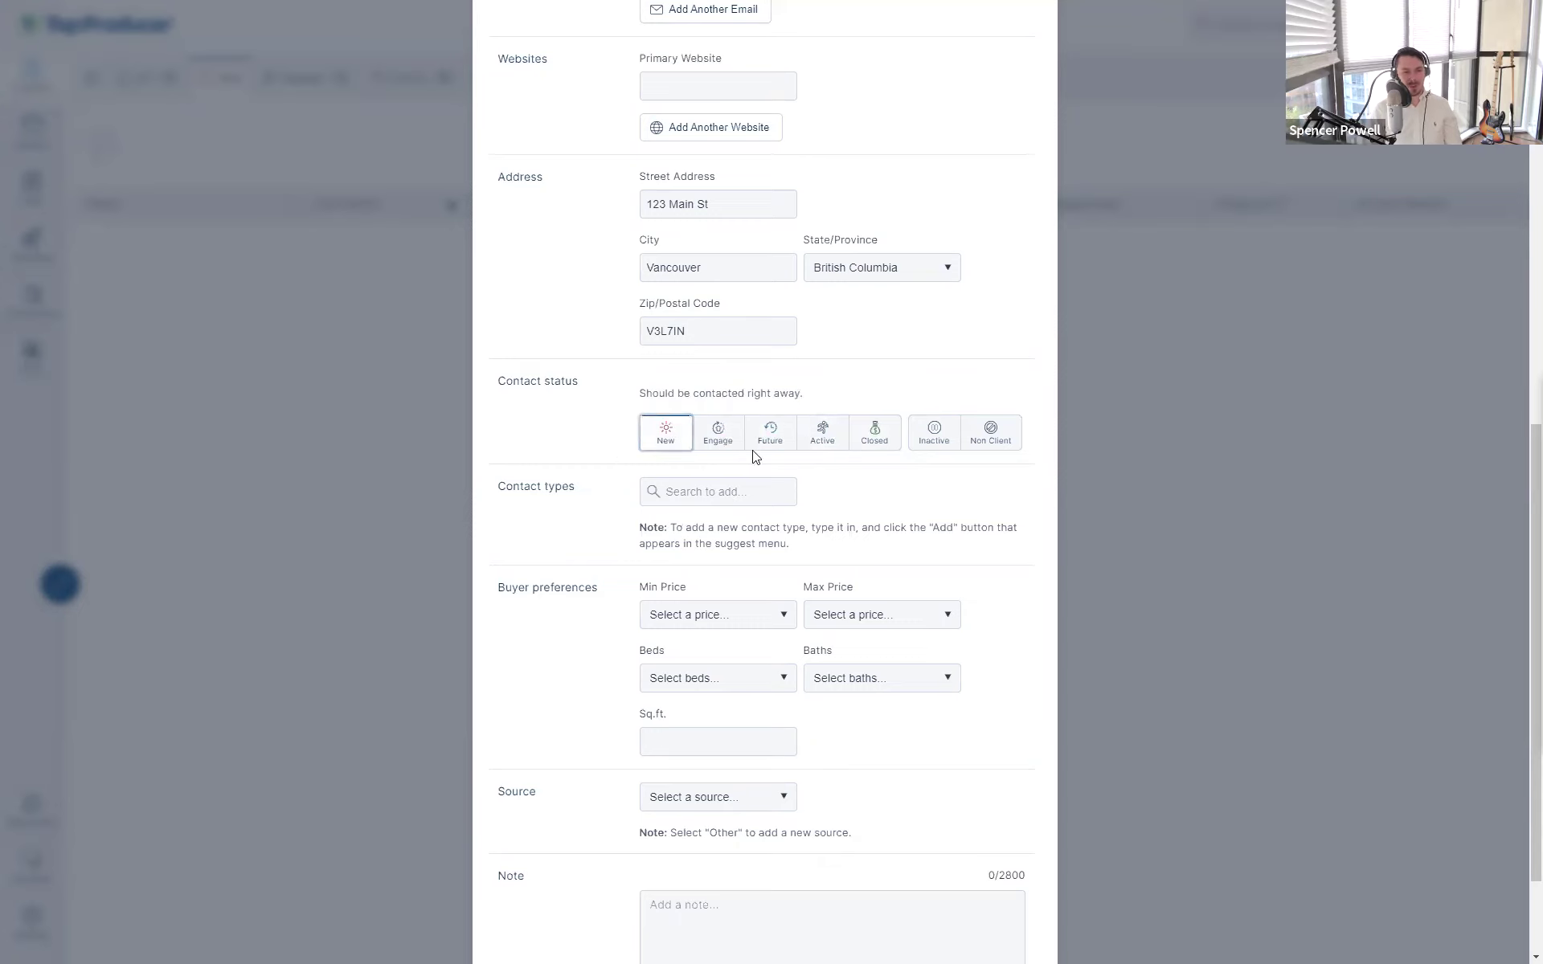
click(885, 445)
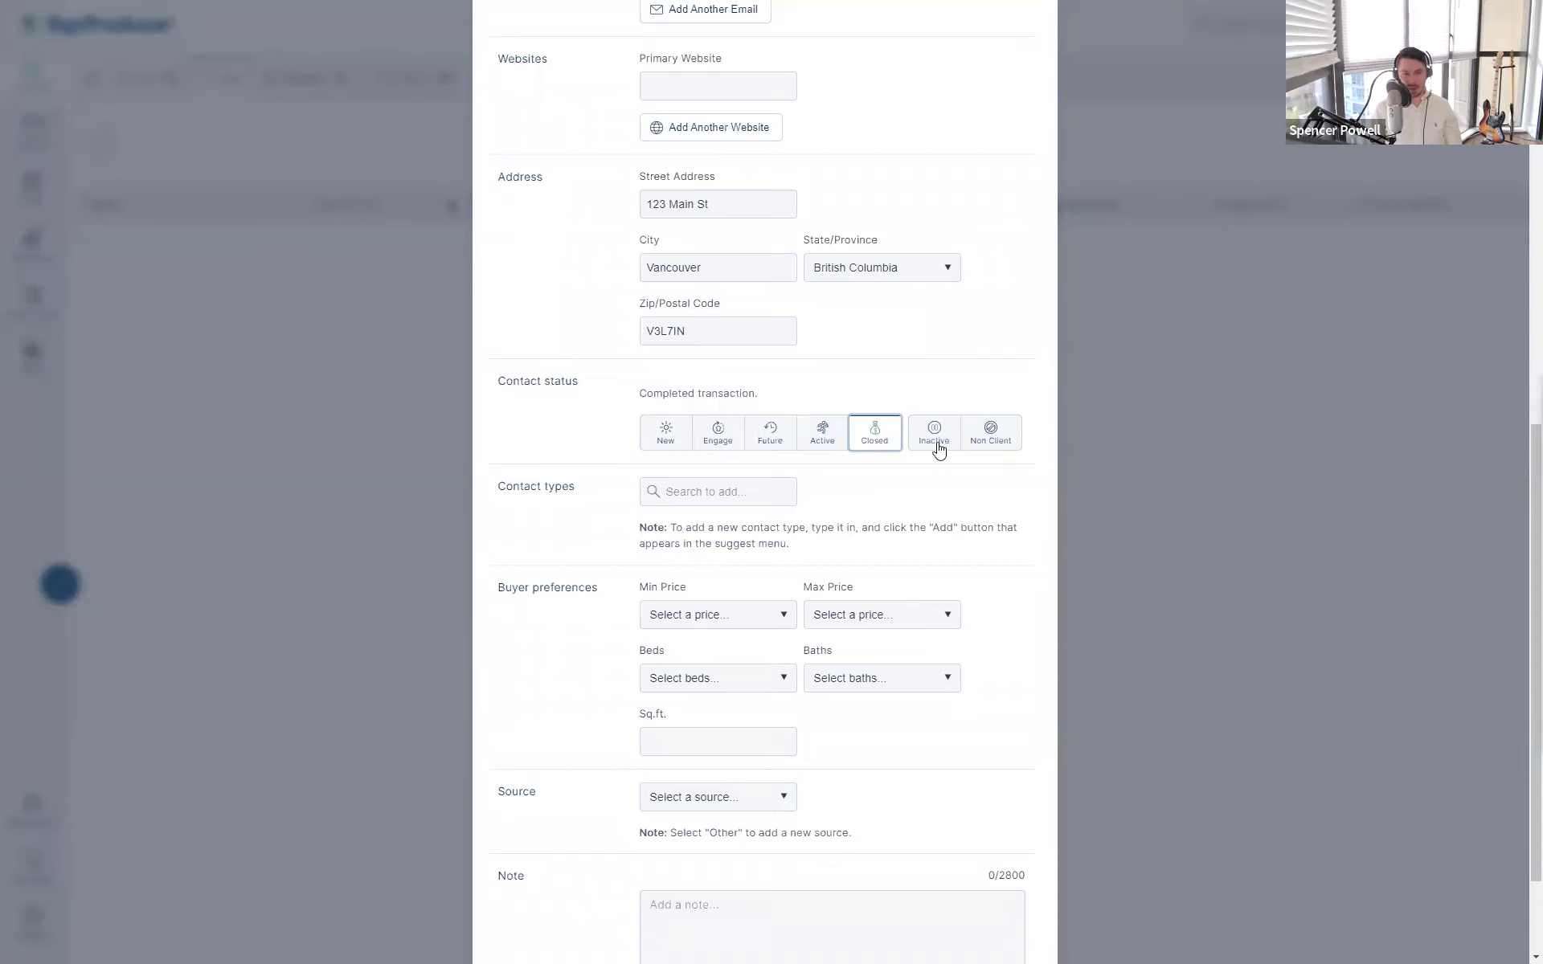
click(1006, 443)
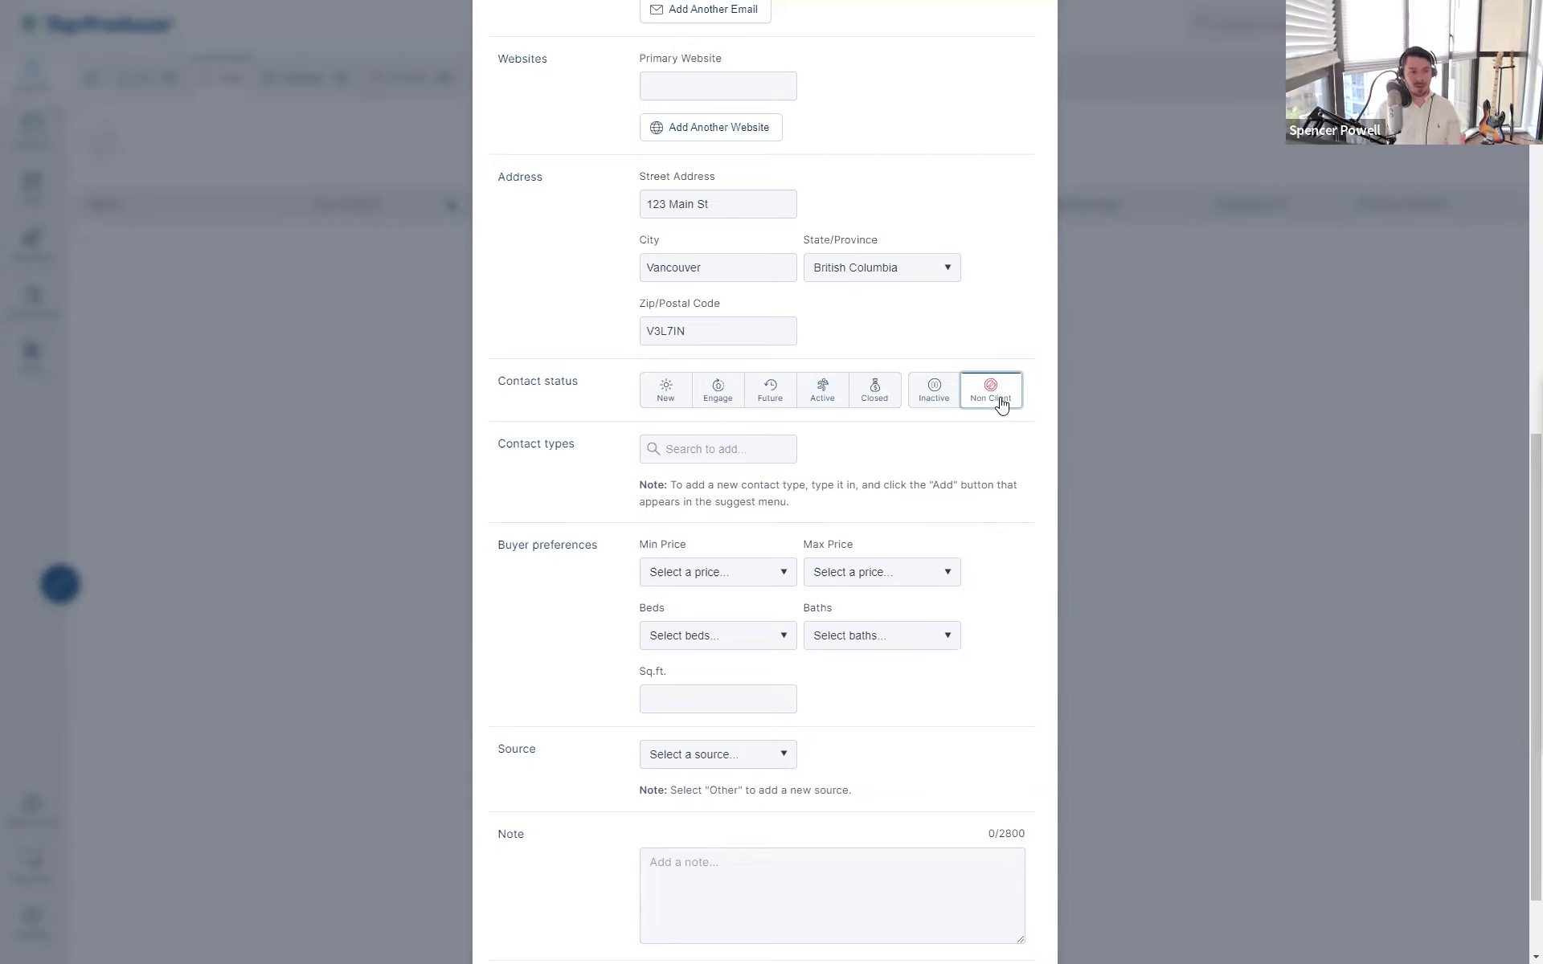
- Switch the contact status from Non Client via Engage to Future, the long term opportunity
click(881, 480)
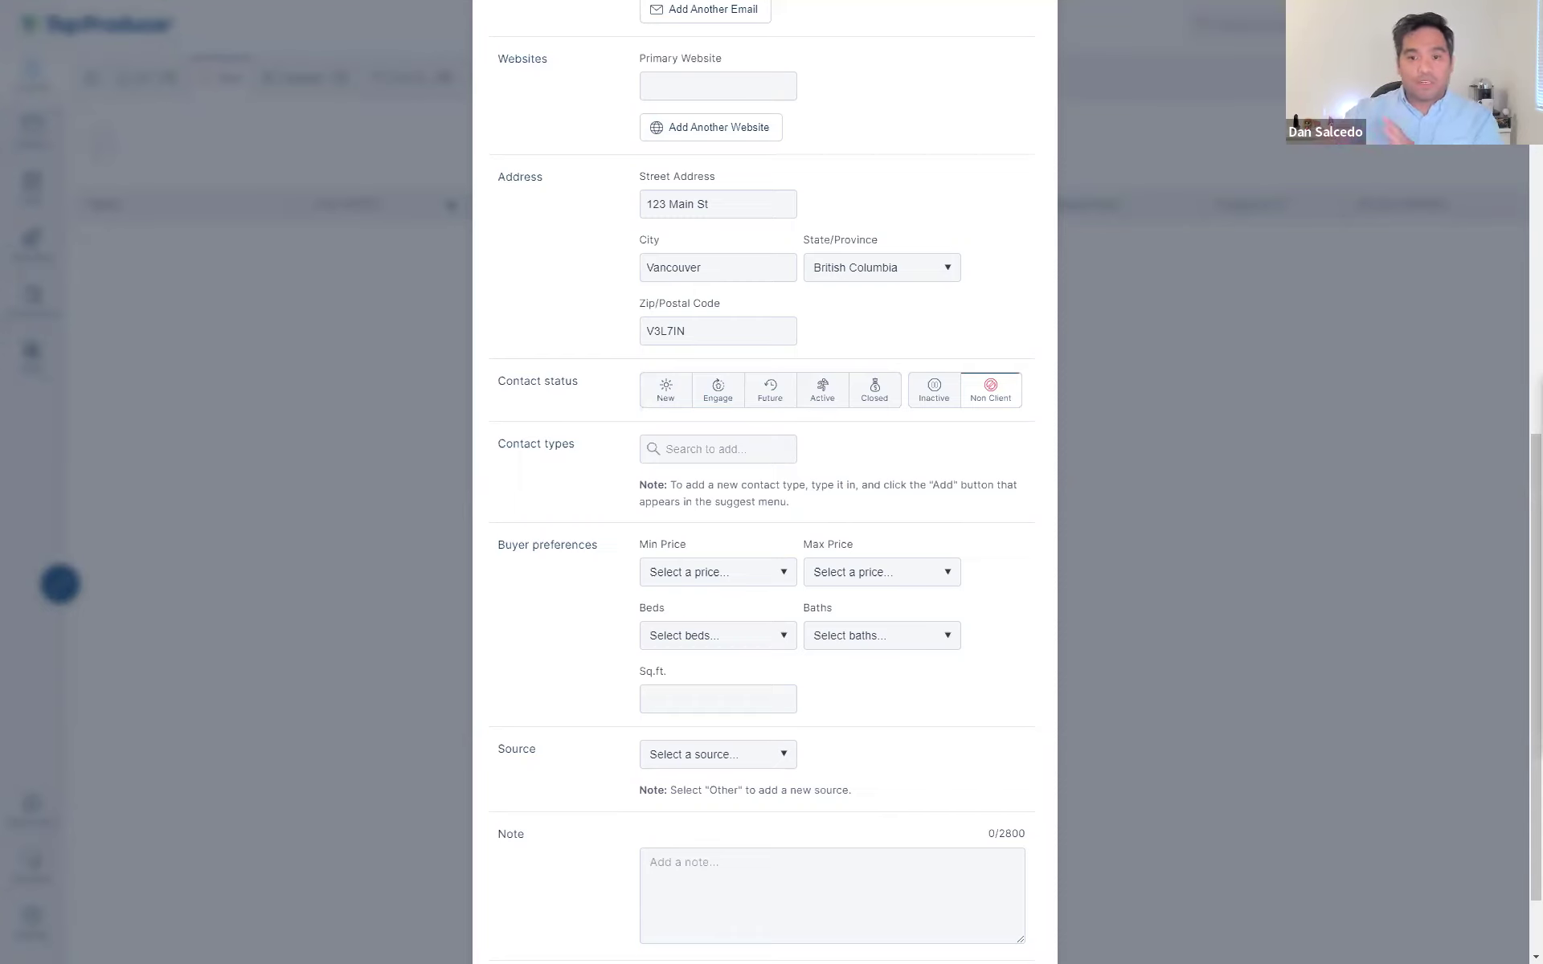
click(725, 401)
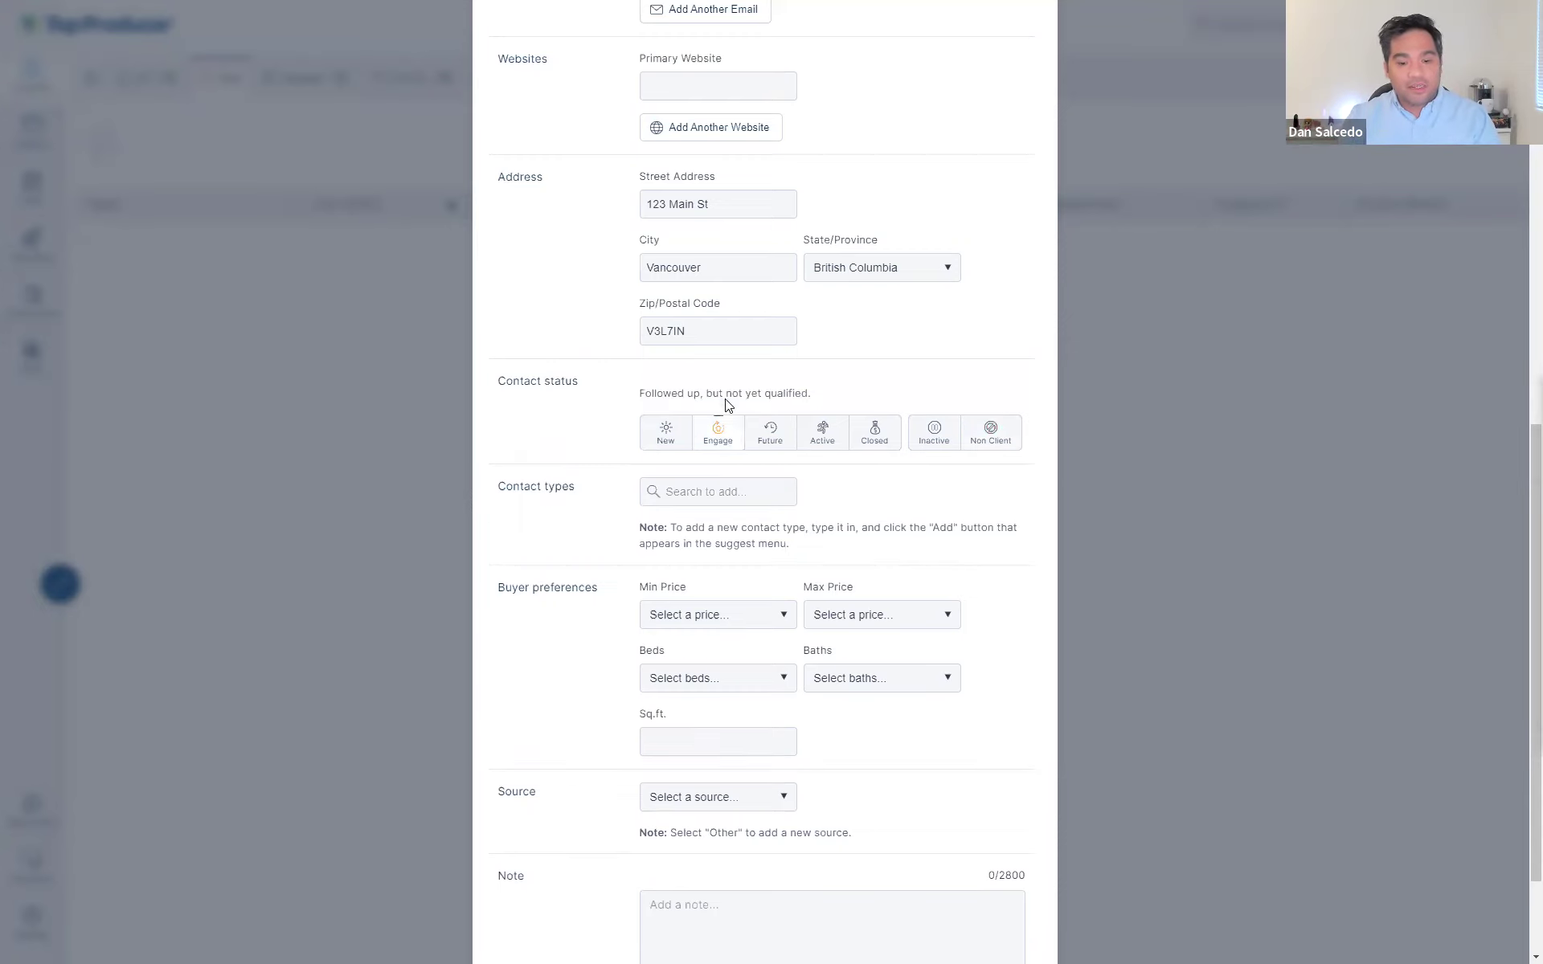
click(768, 444)
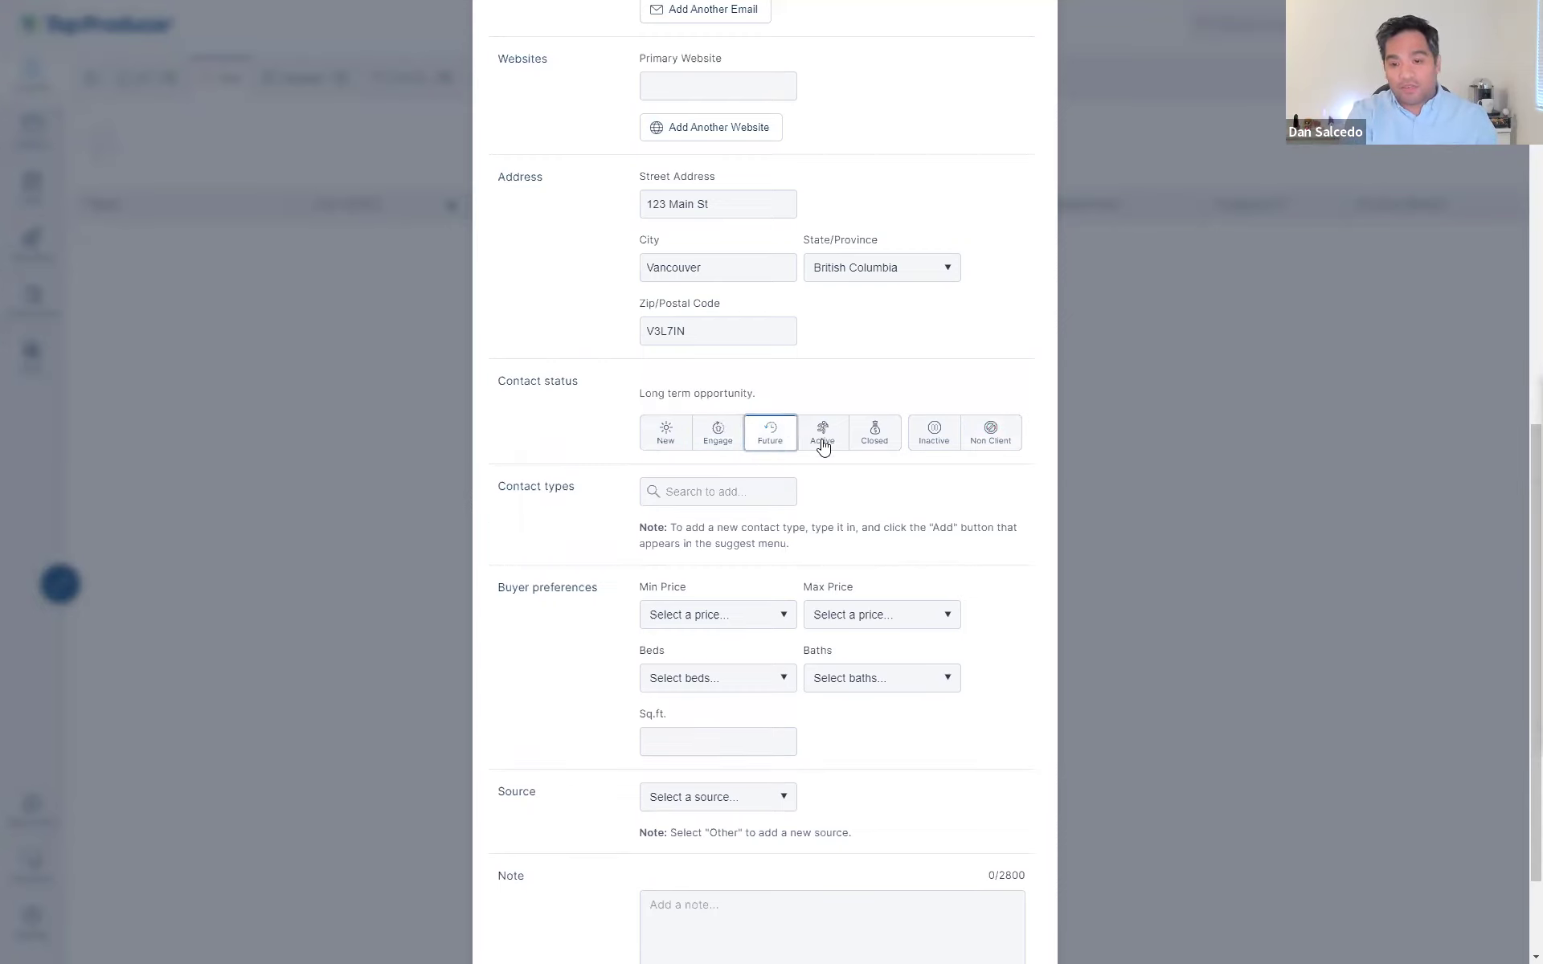
click(538, 438)
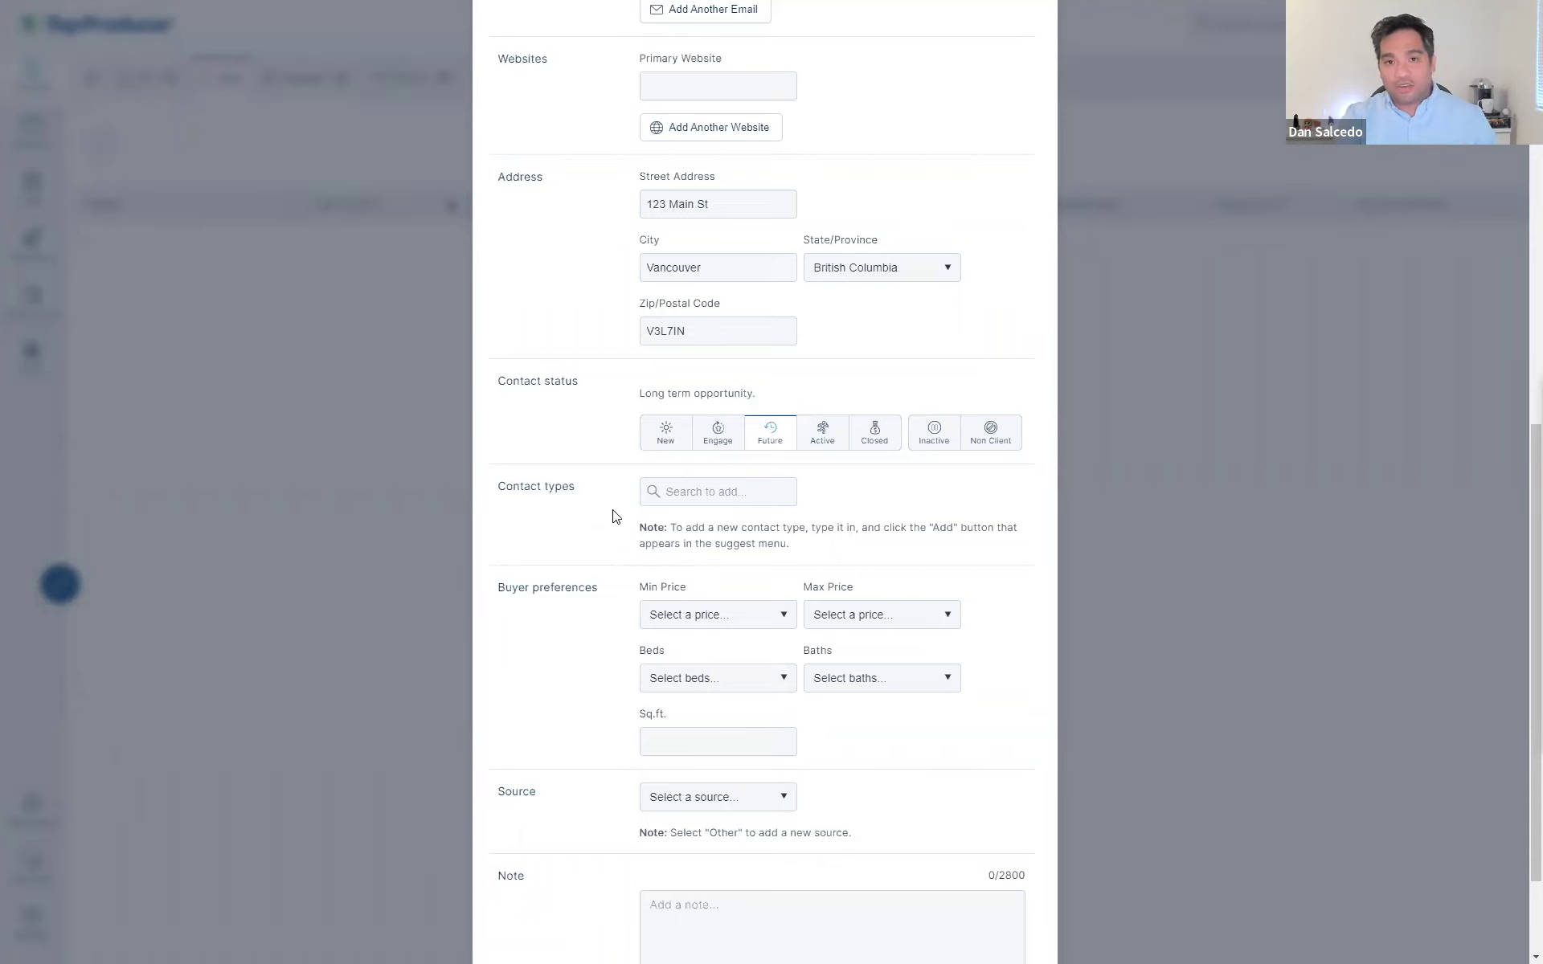
- Add First time buyer(s), Buyer and buyer - condo as contact types
drag(637, 541, 639, 515)
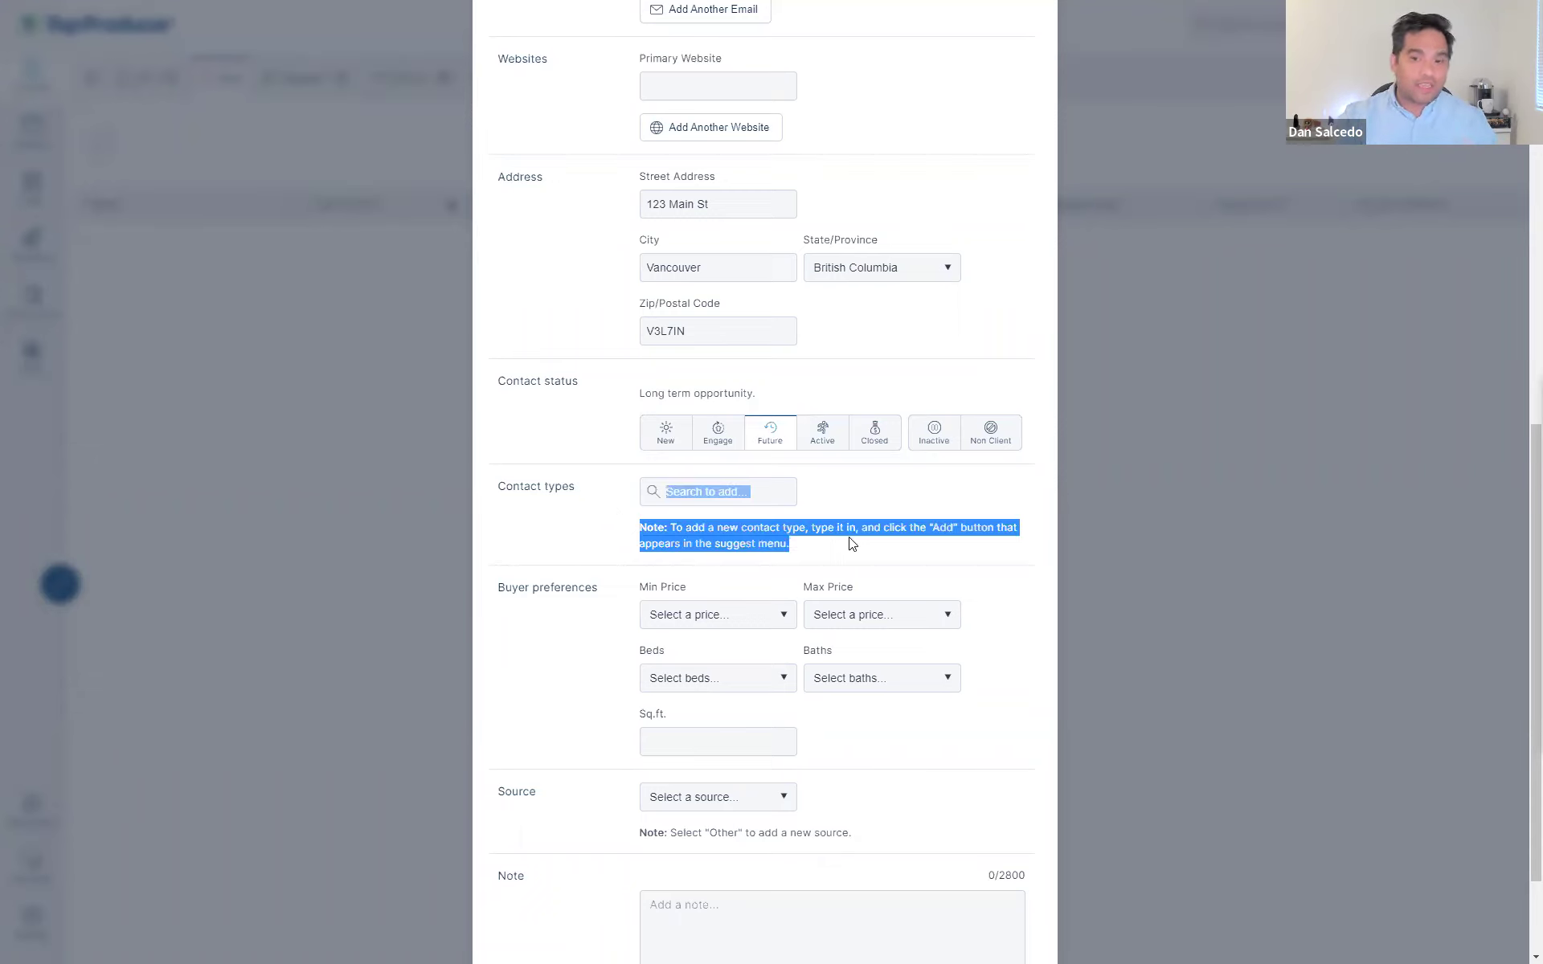
click(820, 545)
click(711, 492)
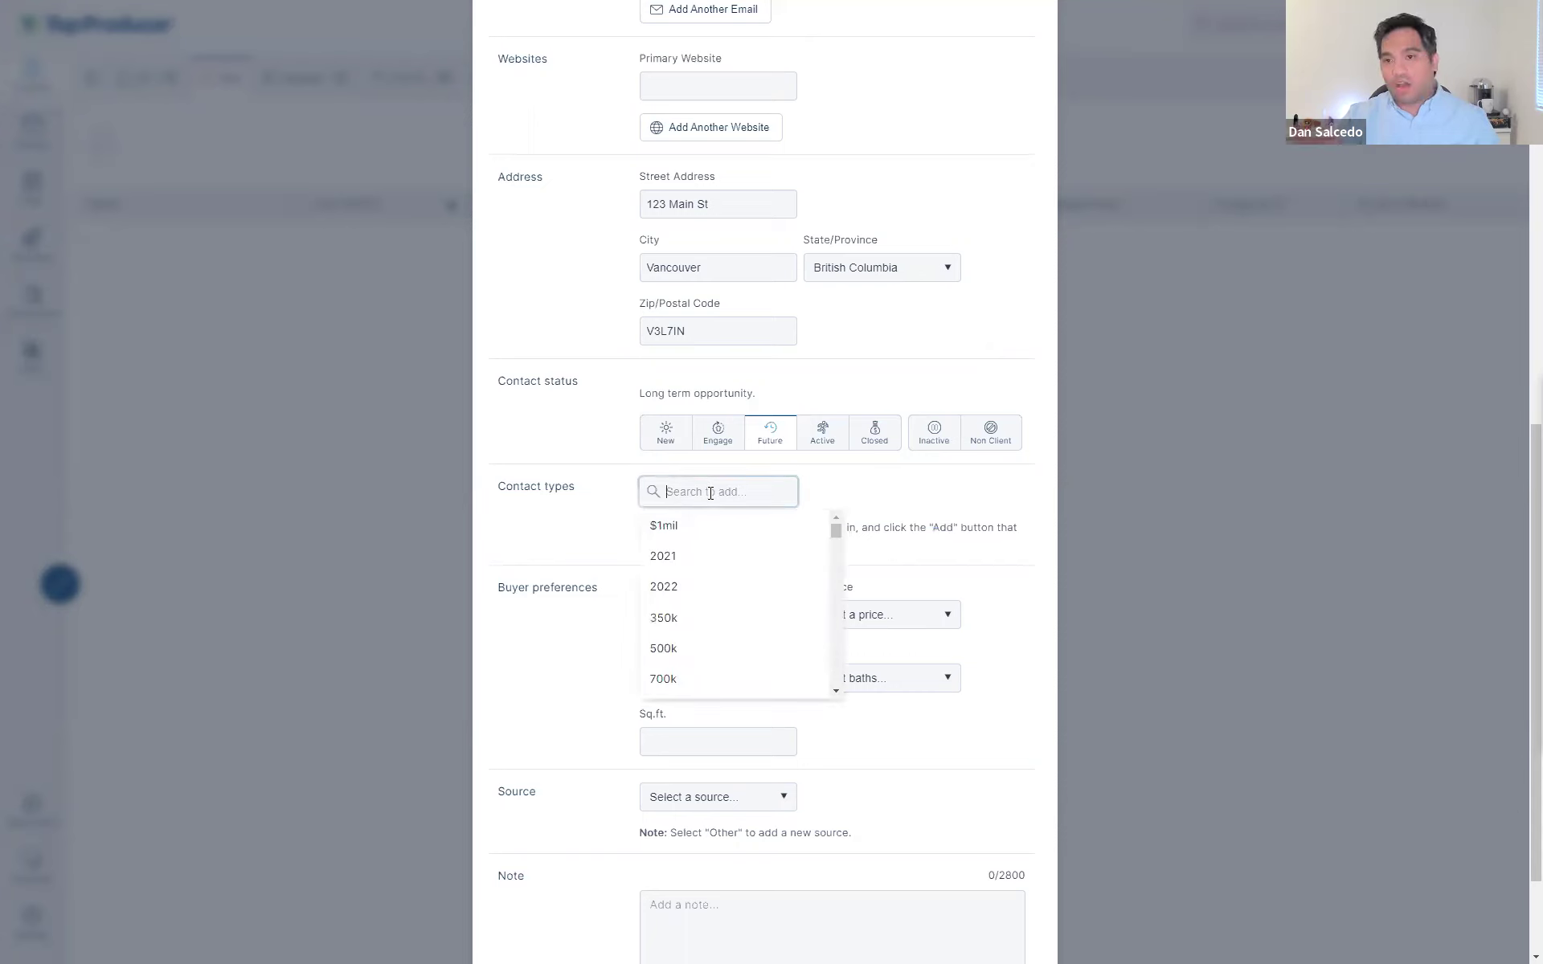
text(first time)
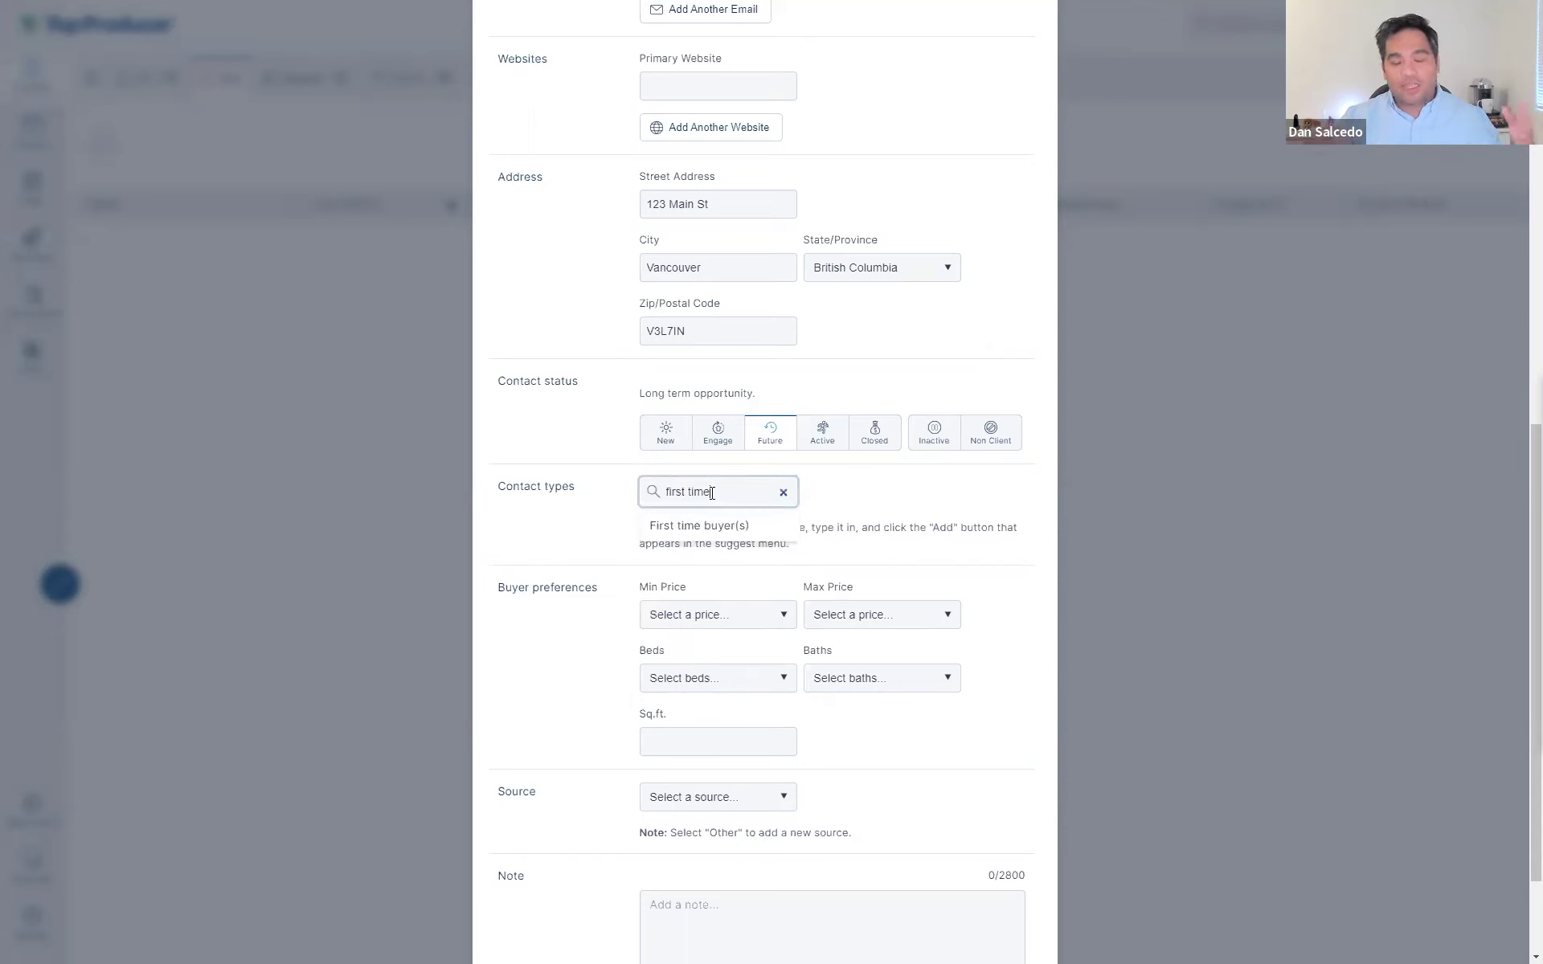
click(706, 523)
click(704, 506)
click(704, 519)
text(buyer)
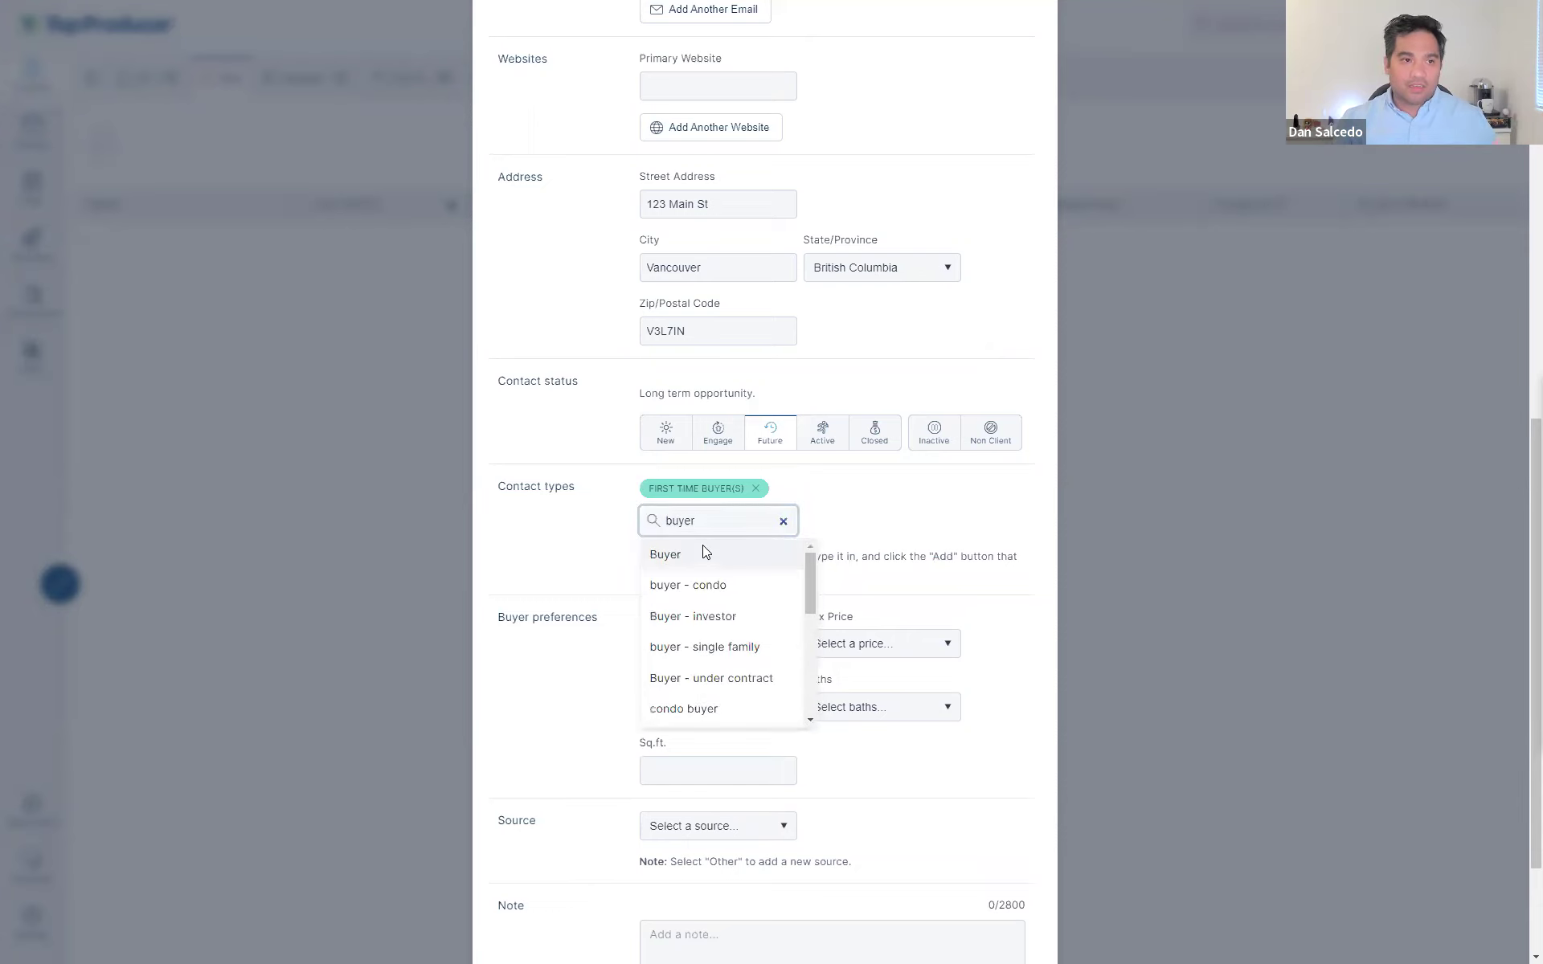
click(703, 553)
click(723, 585)
- Add Referral and 350k as contact types
click(736, 532)
text(referral)
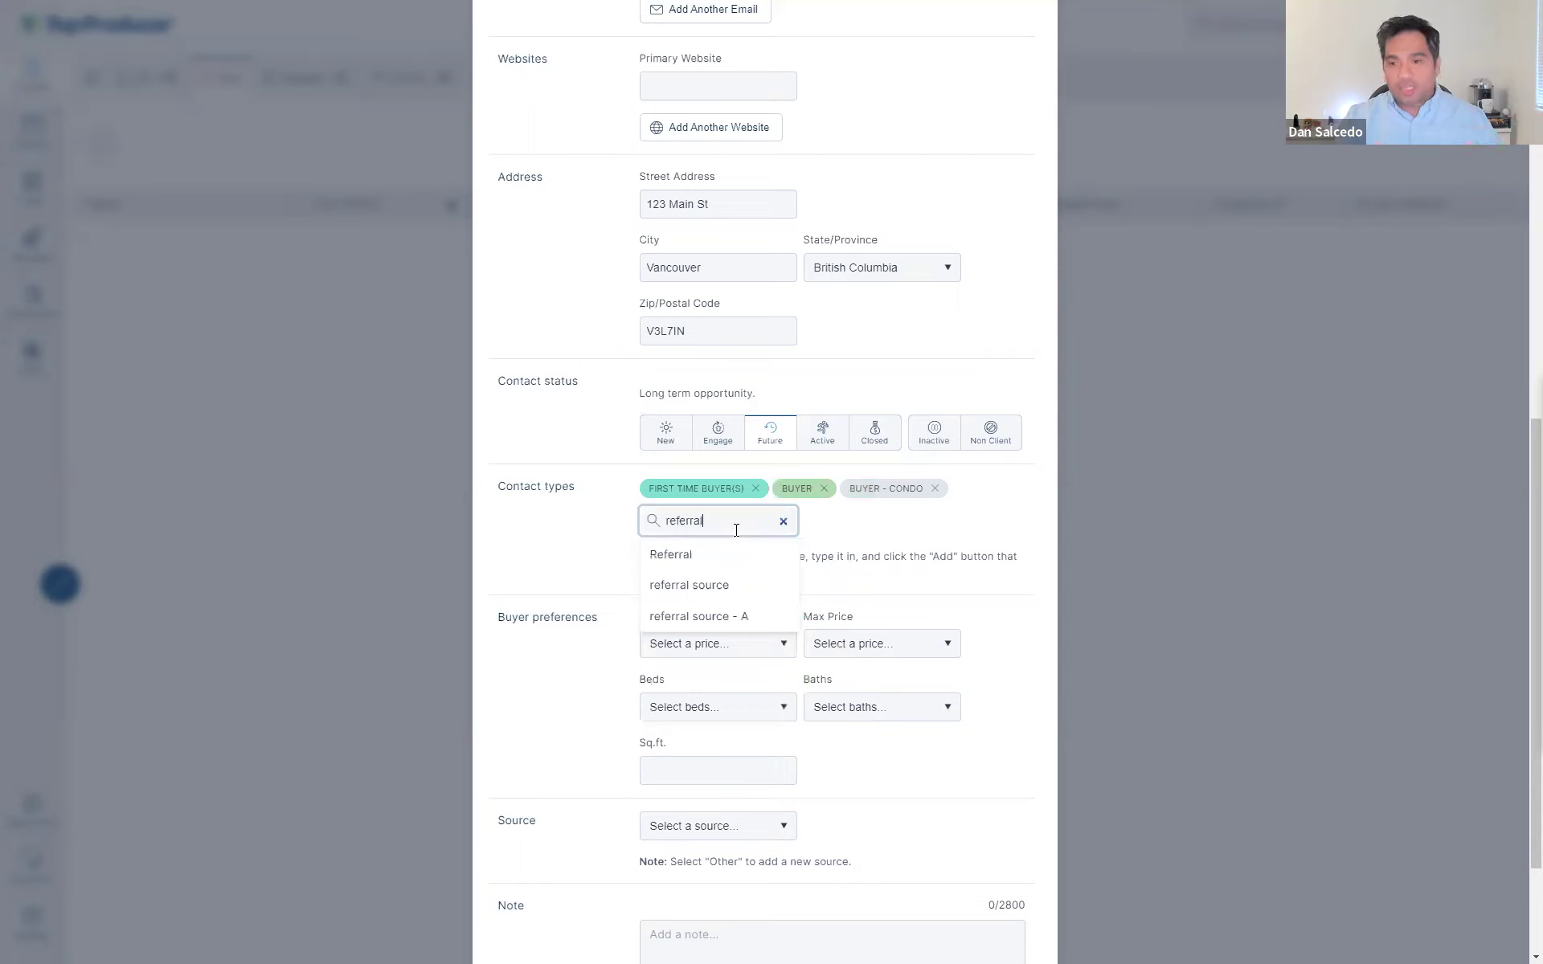
click(724, 552)
click(713, 544)
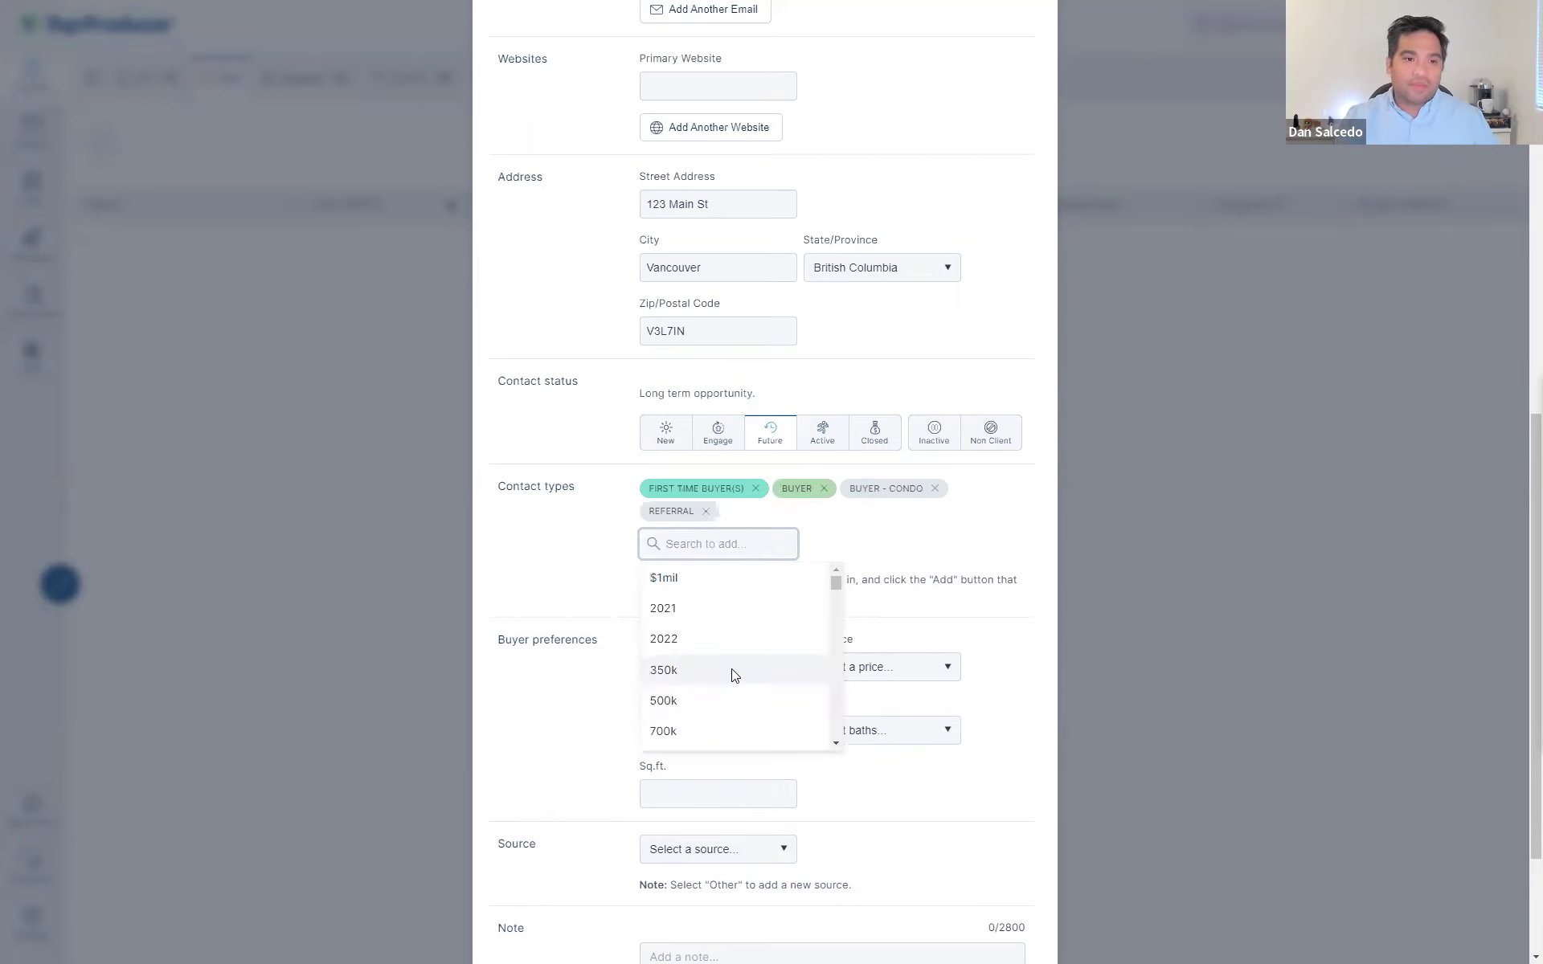
click(734, 674)
click(744, 546)
scroll(739, 651, down, 4)
scroll(742, 652, down, 5)
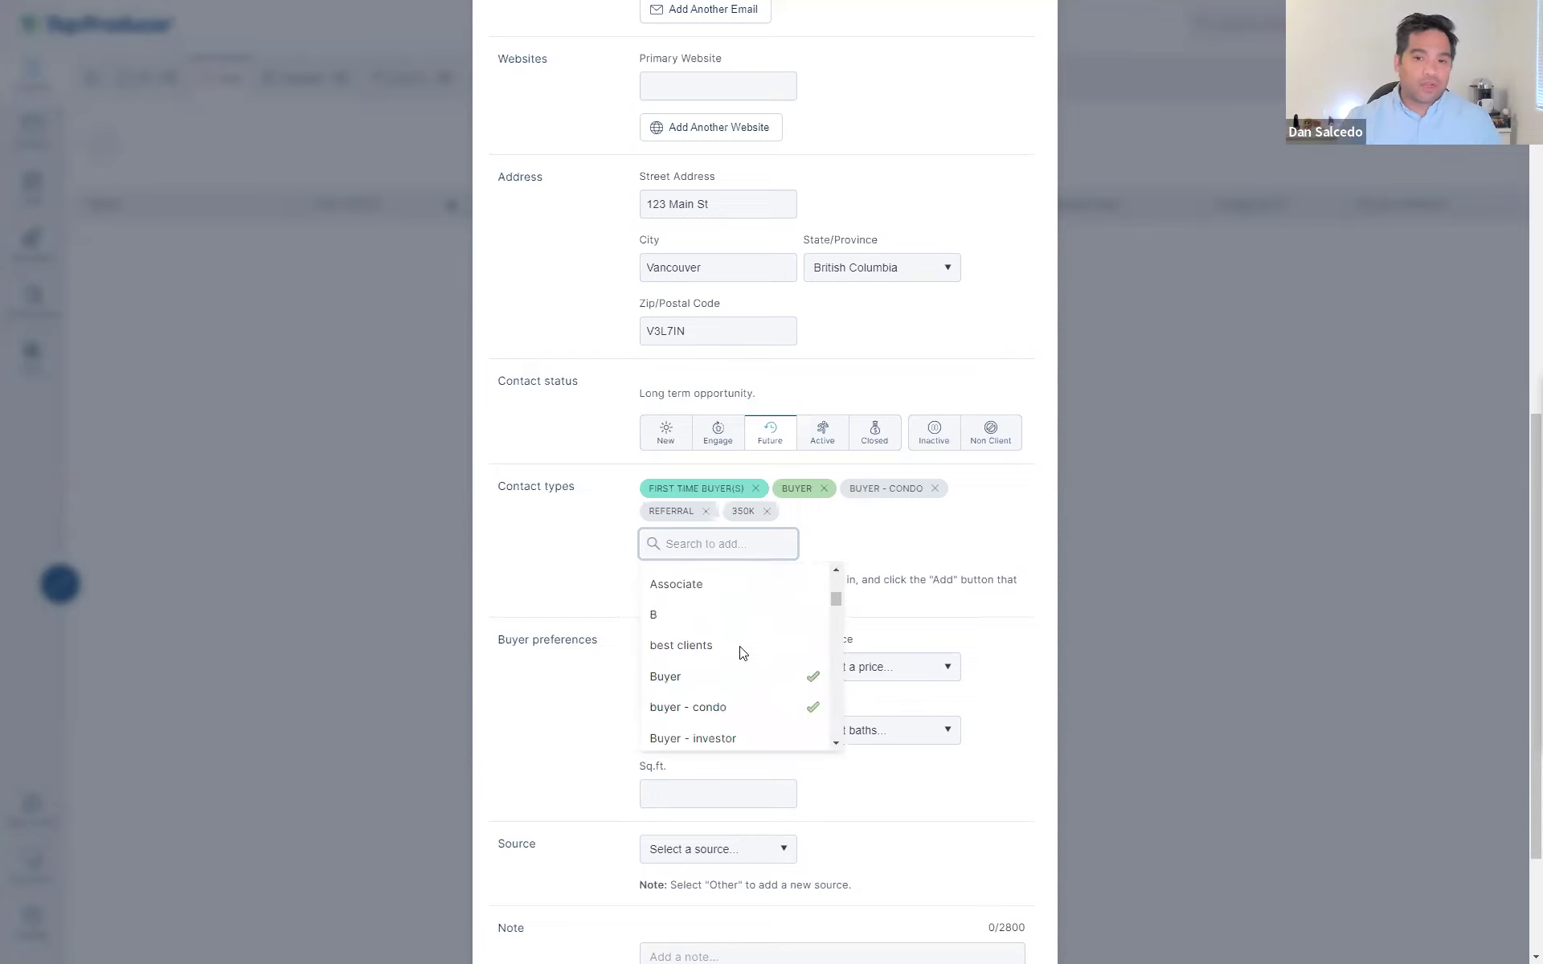
click(574, 580)
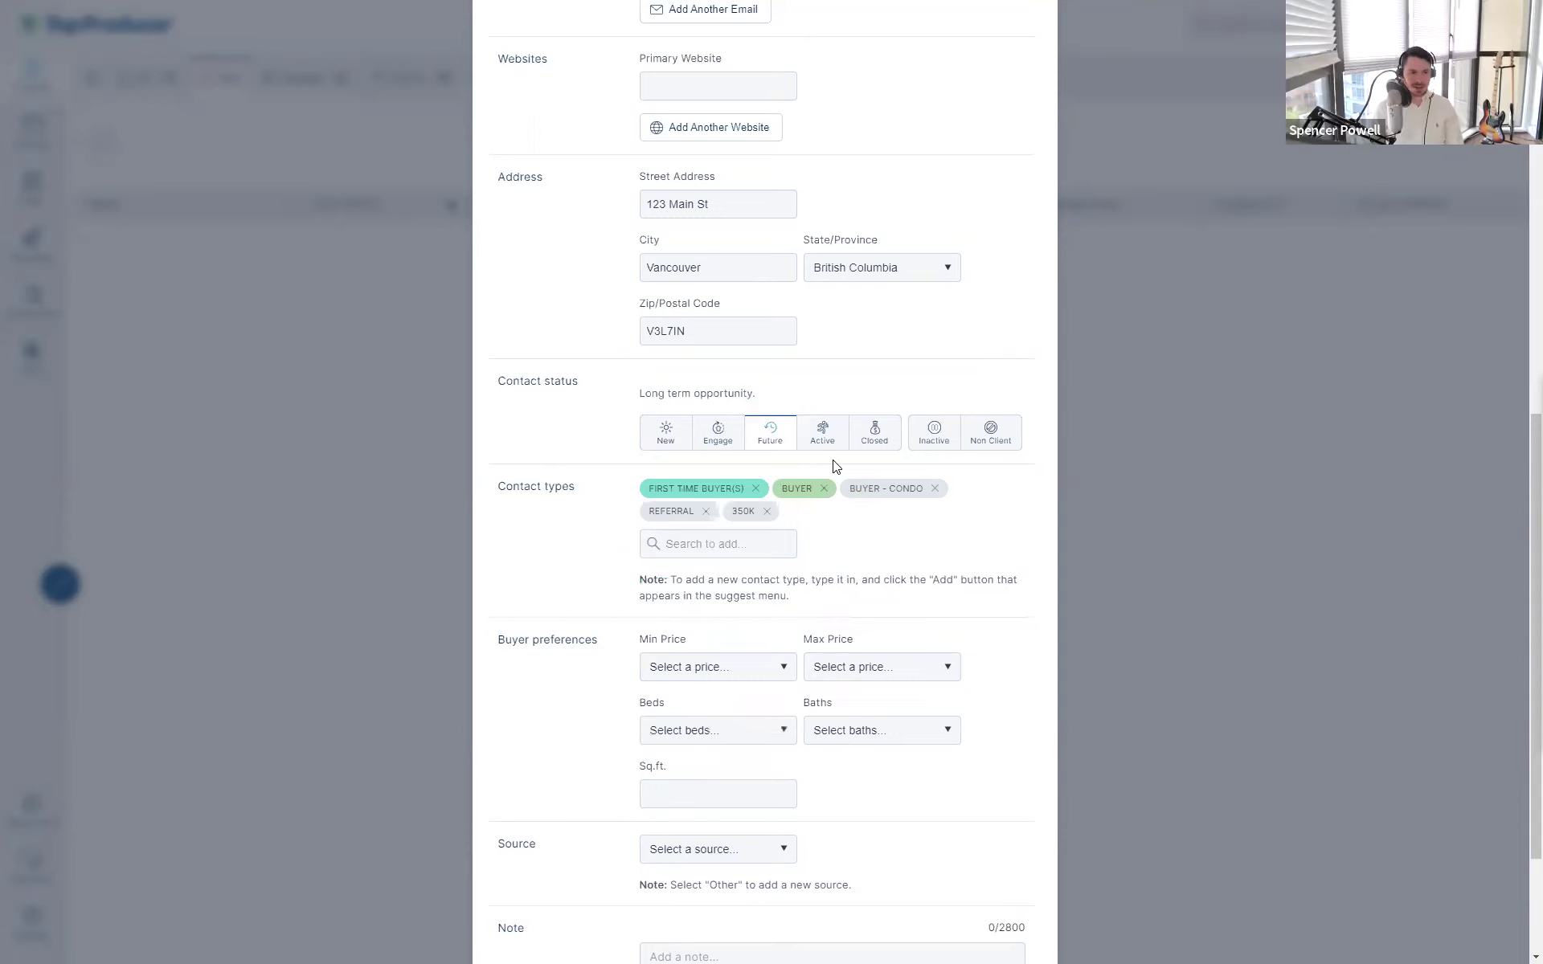
click(733, 436)
drag(481, 380, 606, 375)
click(606, 375)
drag(496, 487, 511, 503)
click(591, 499)
click(624, 502)
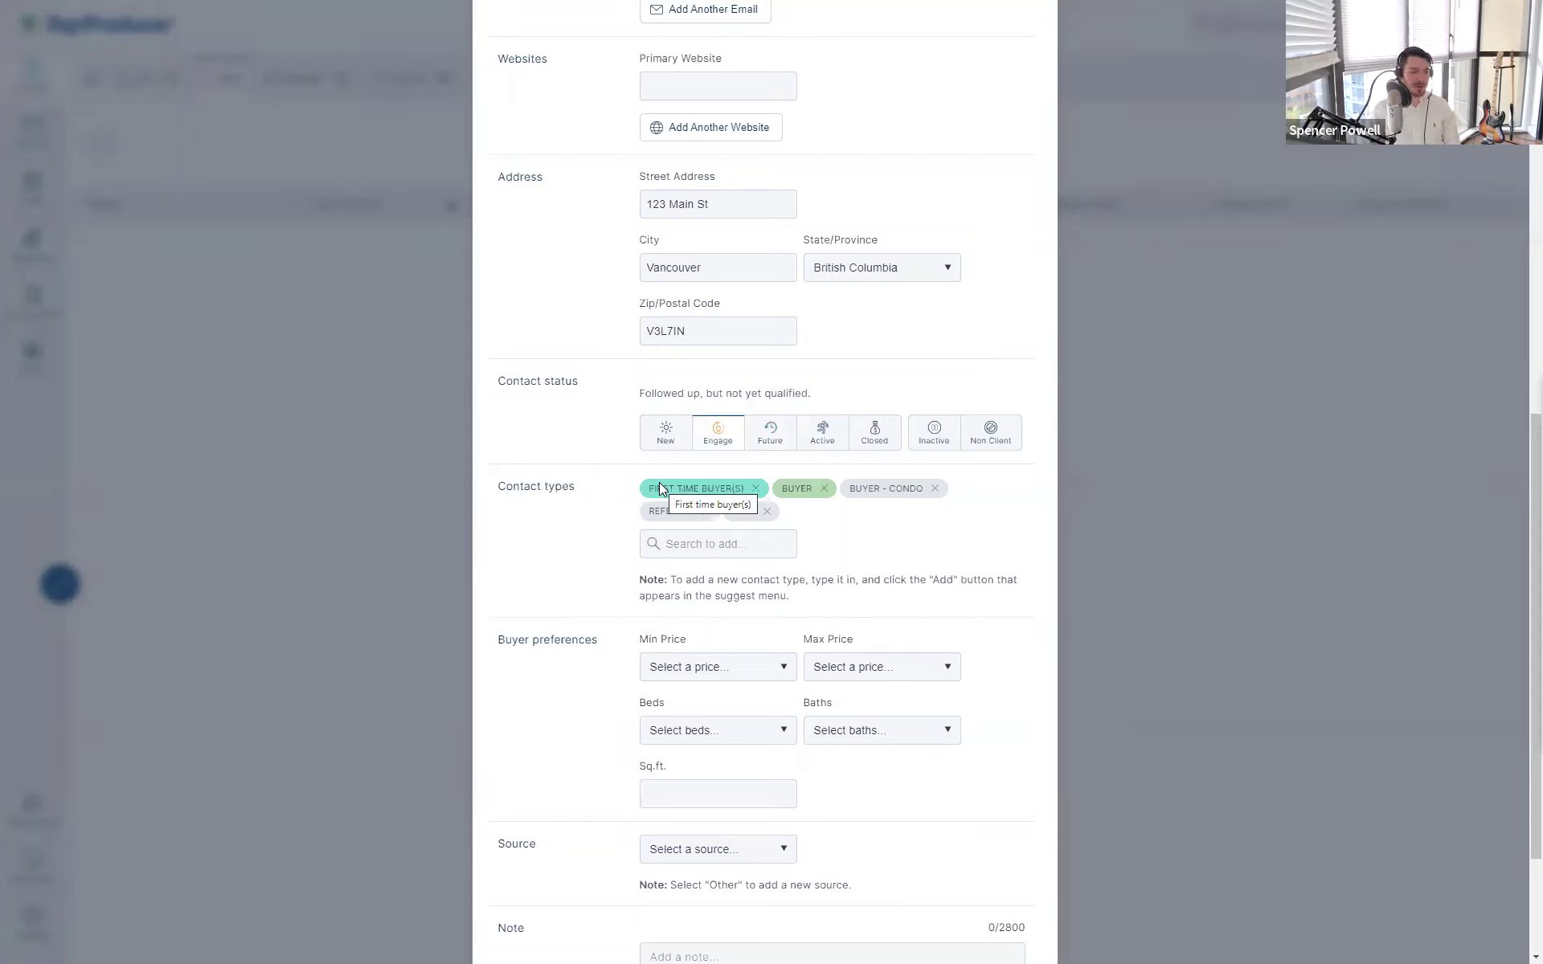
drag(595, 503, 919, 523)
click(919, 526)
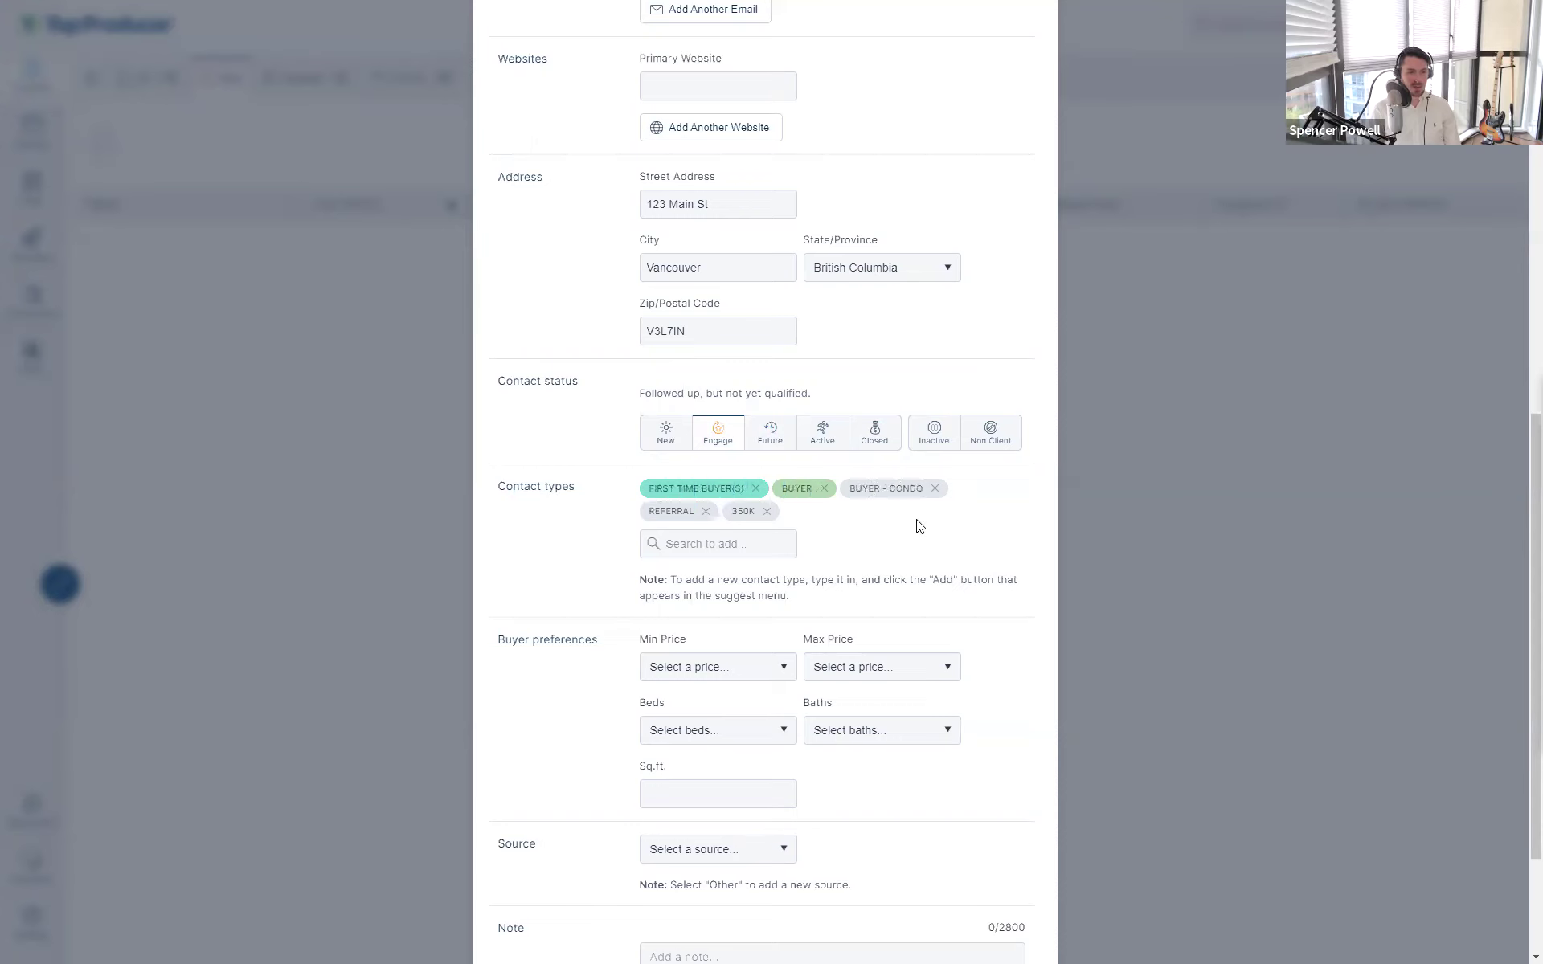
click(707, 535)
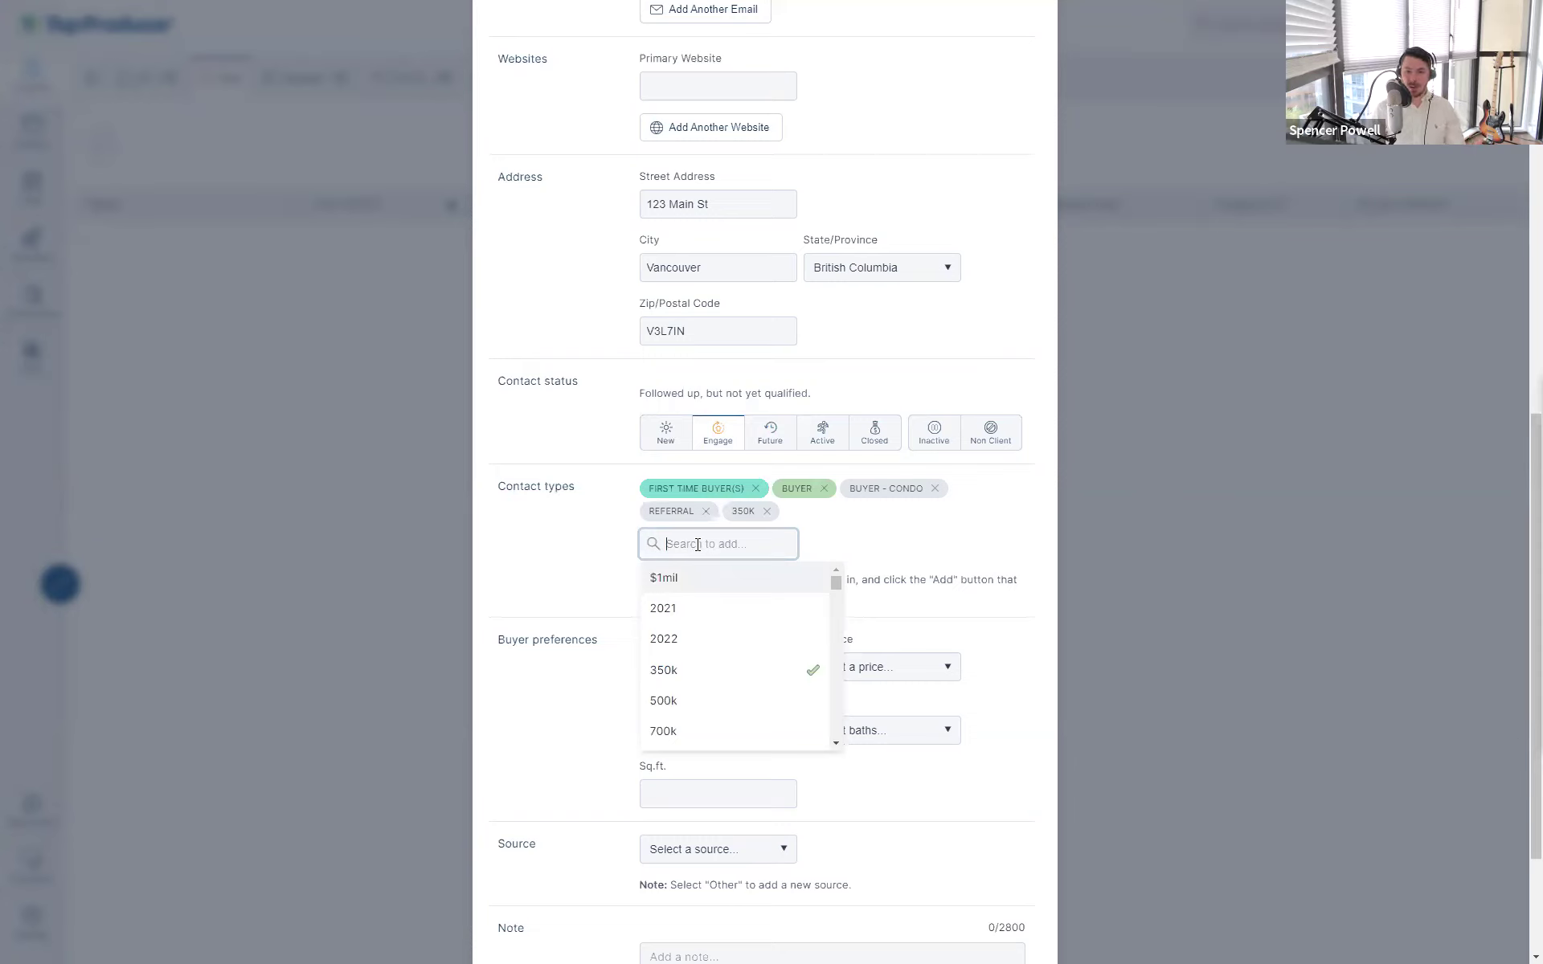
text(My)
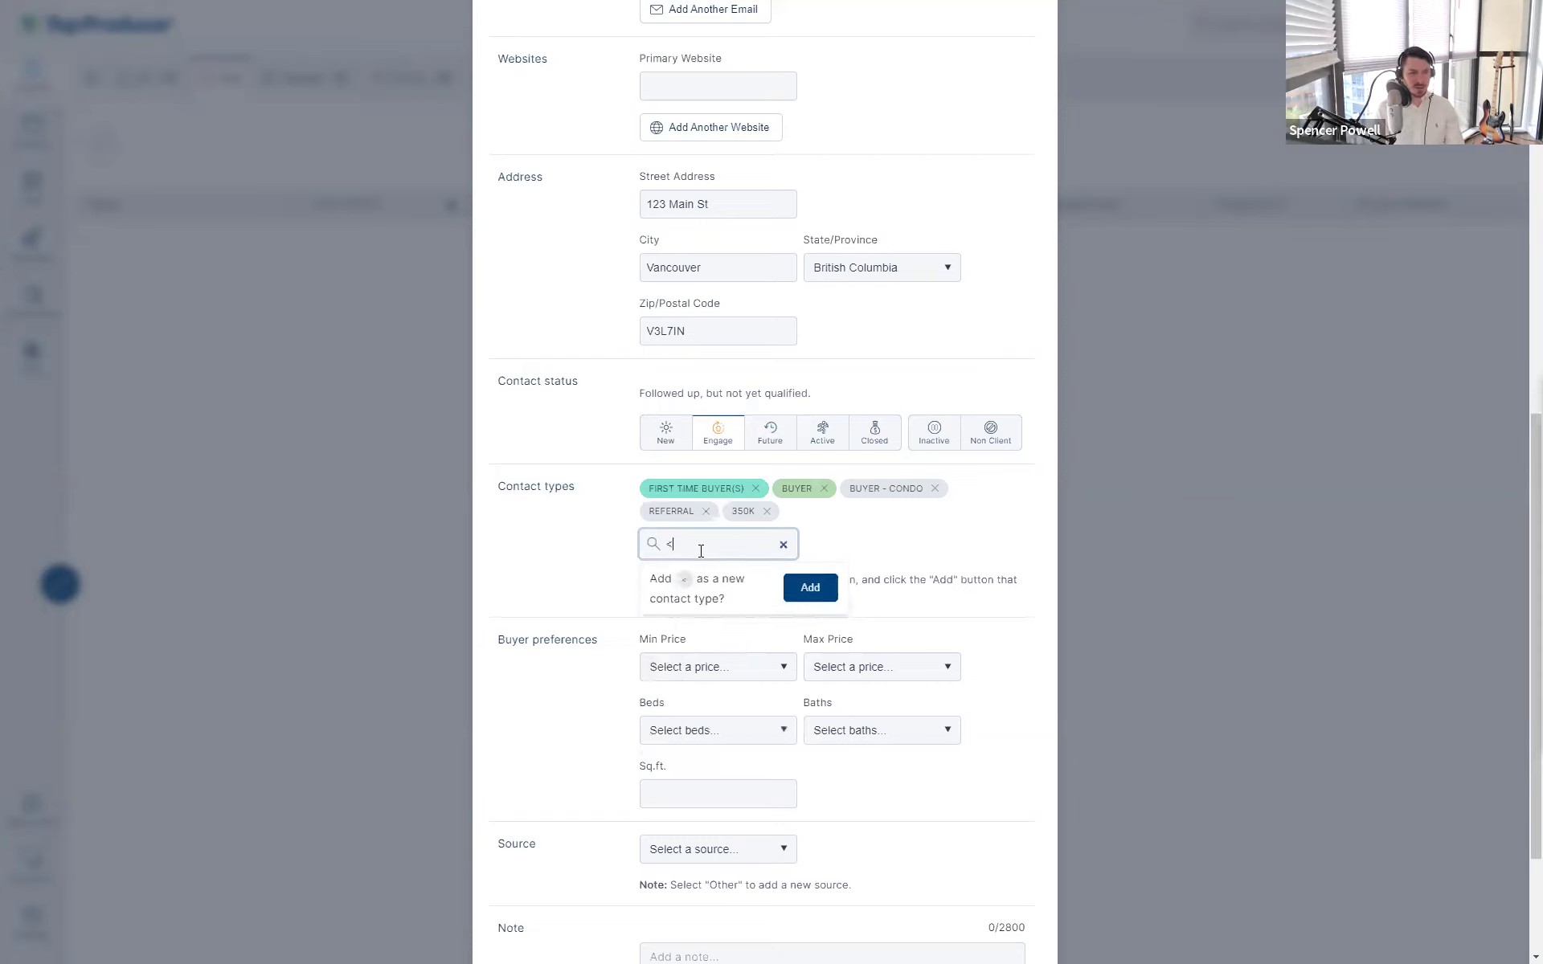
text(OwnType)
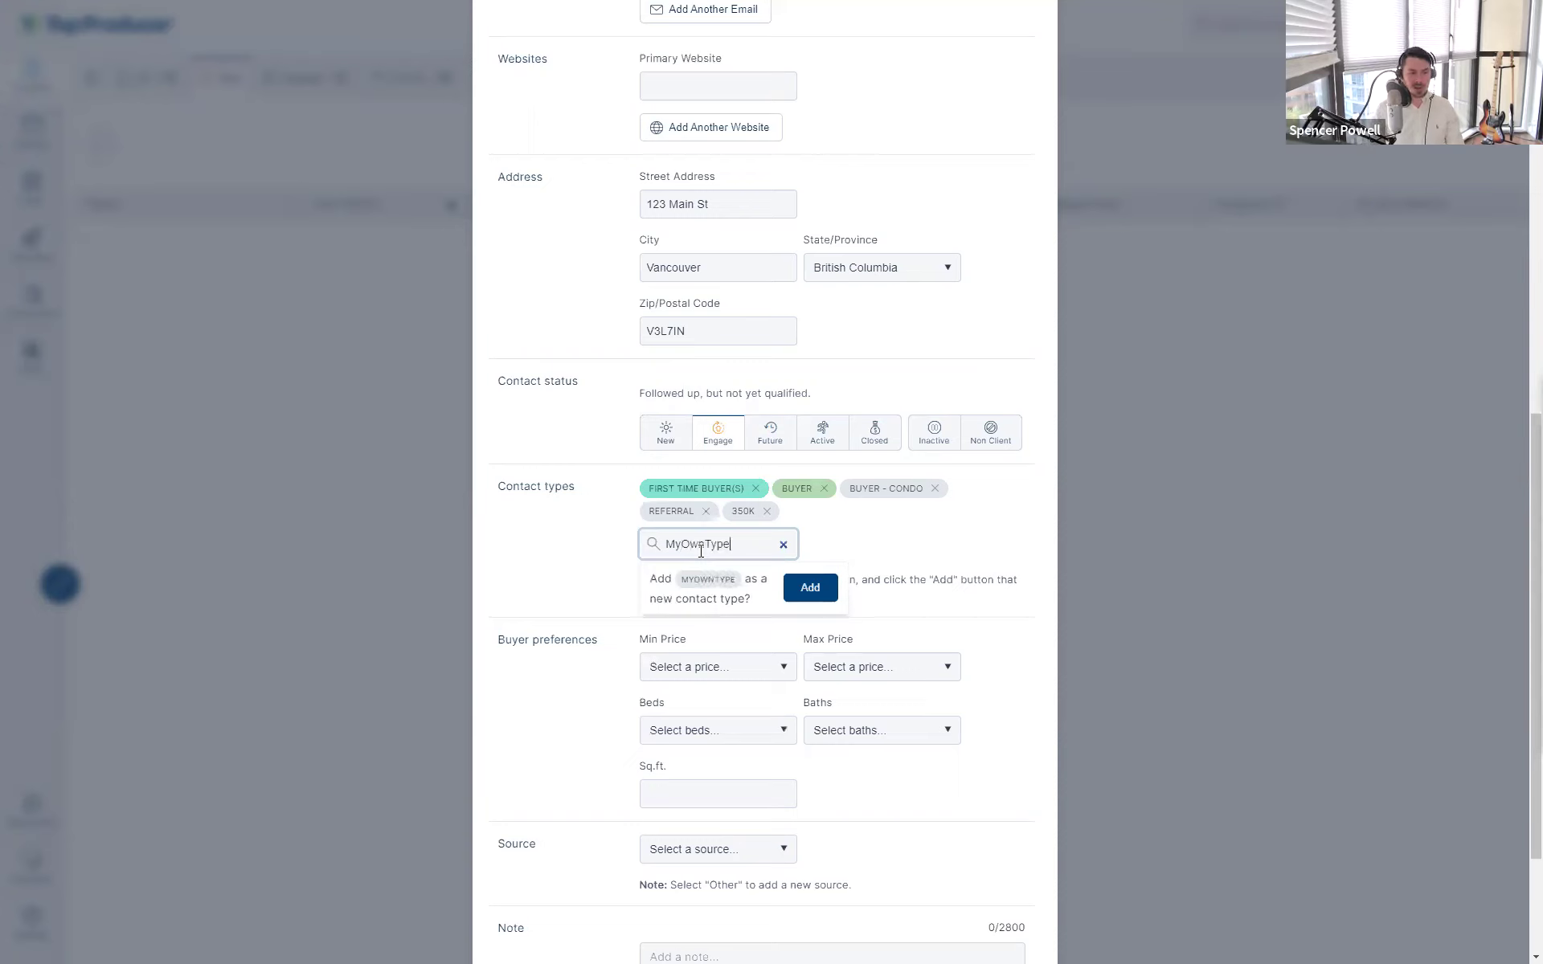
click(800, 591)
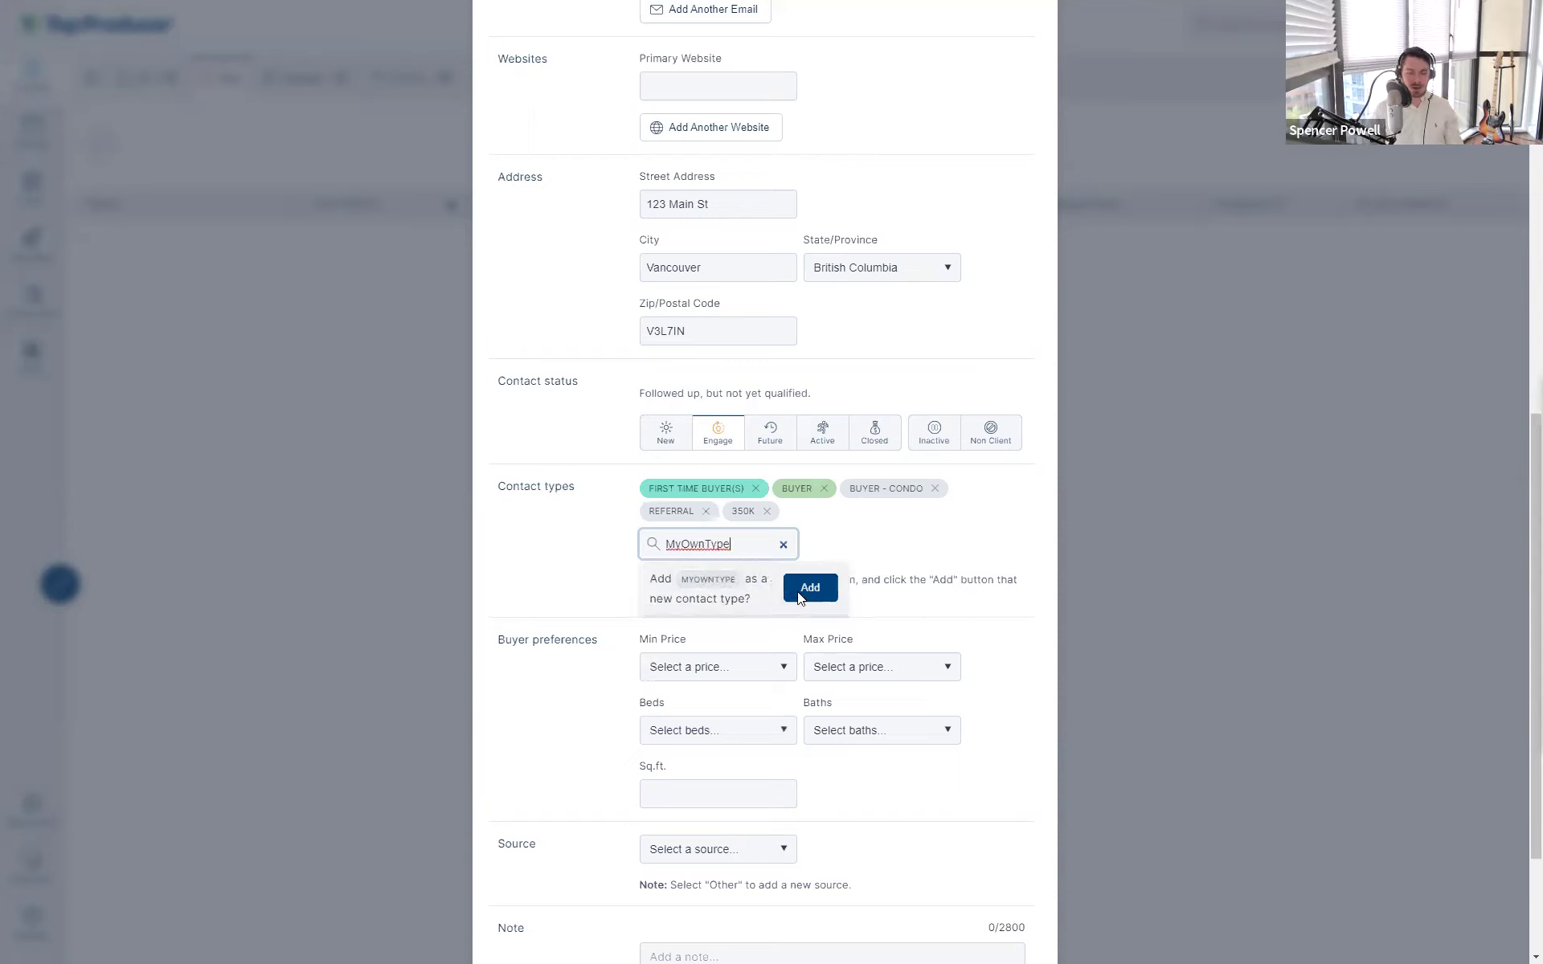
click(781, 545)
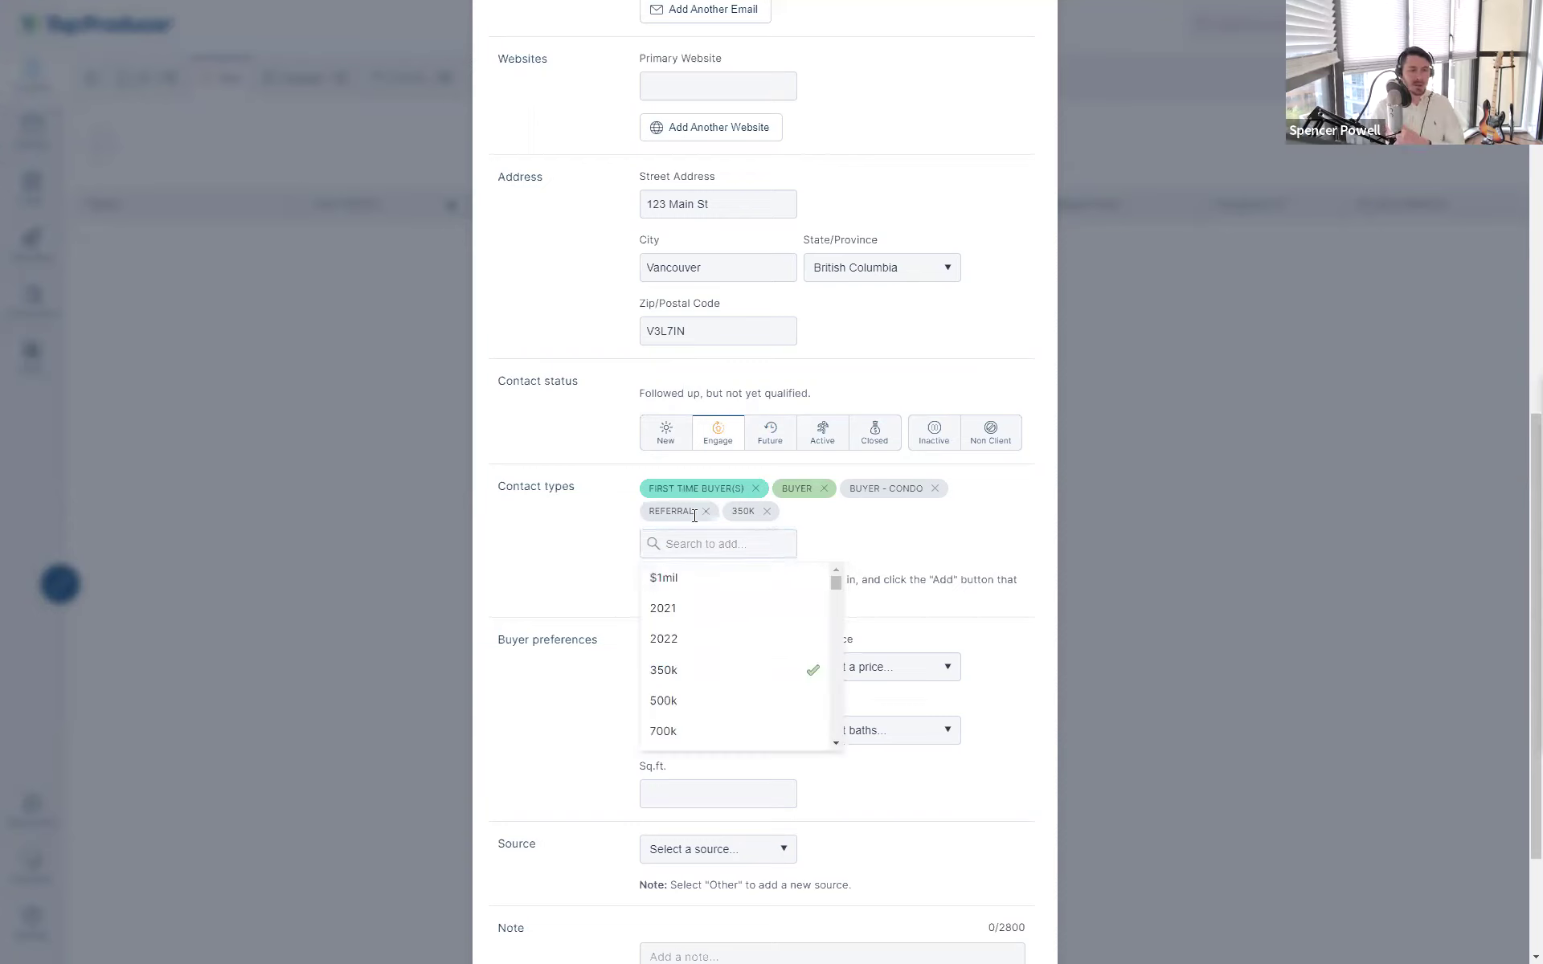
click(617, 516)
drag(662, 493, 958, 527)
click(960, 530)
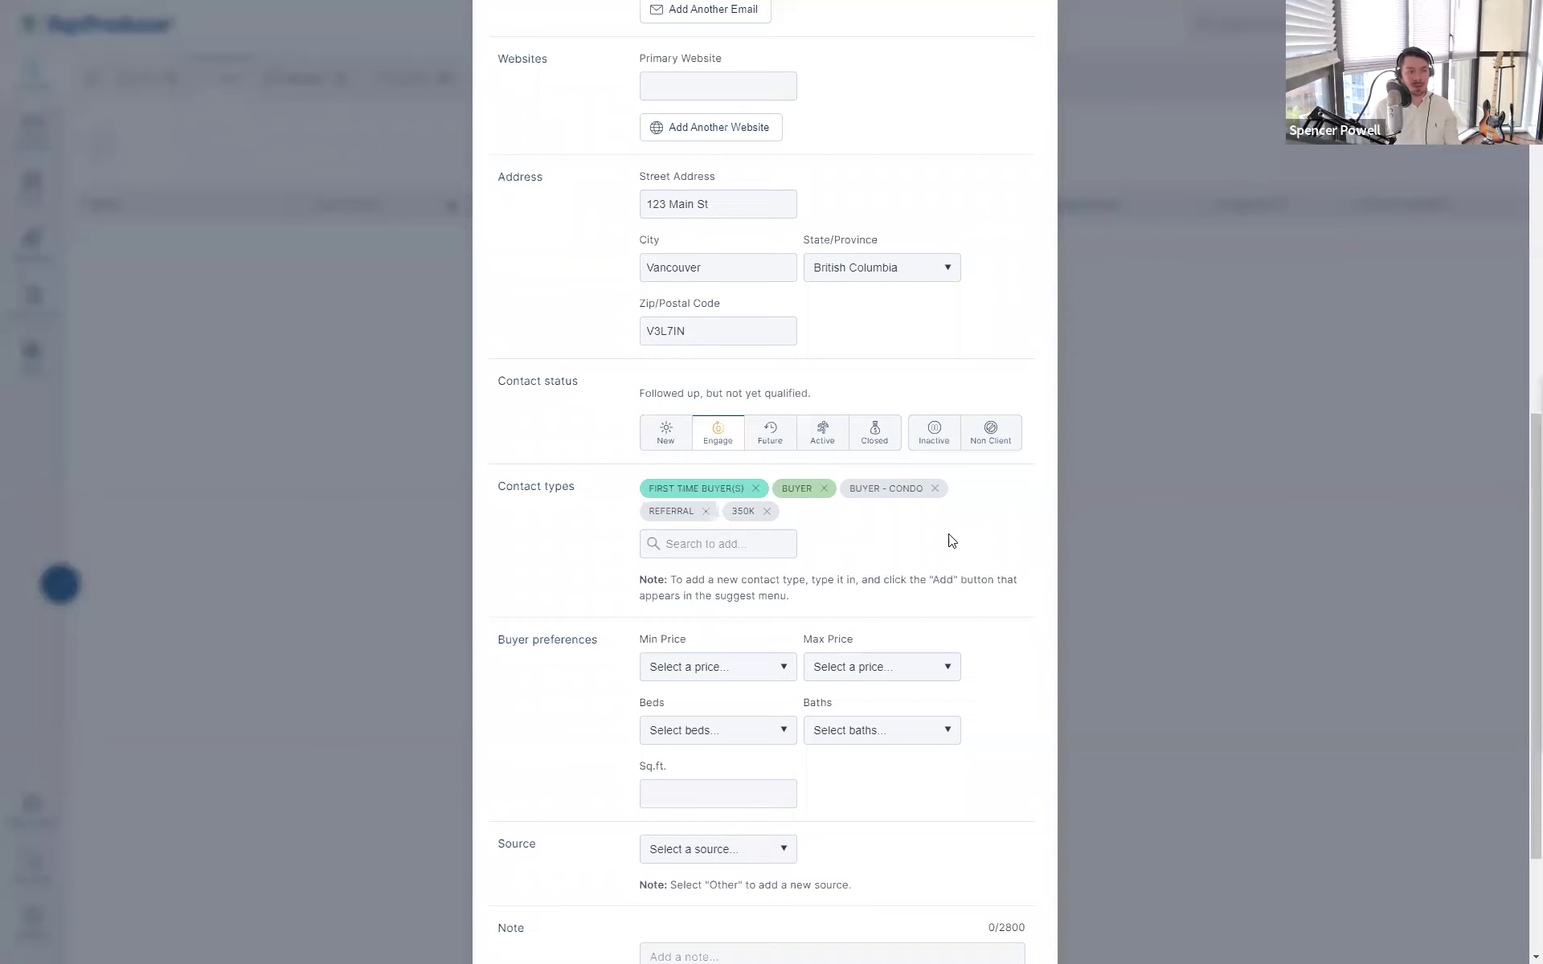
drag(696, 511, 780, 494)
click(635, 517)
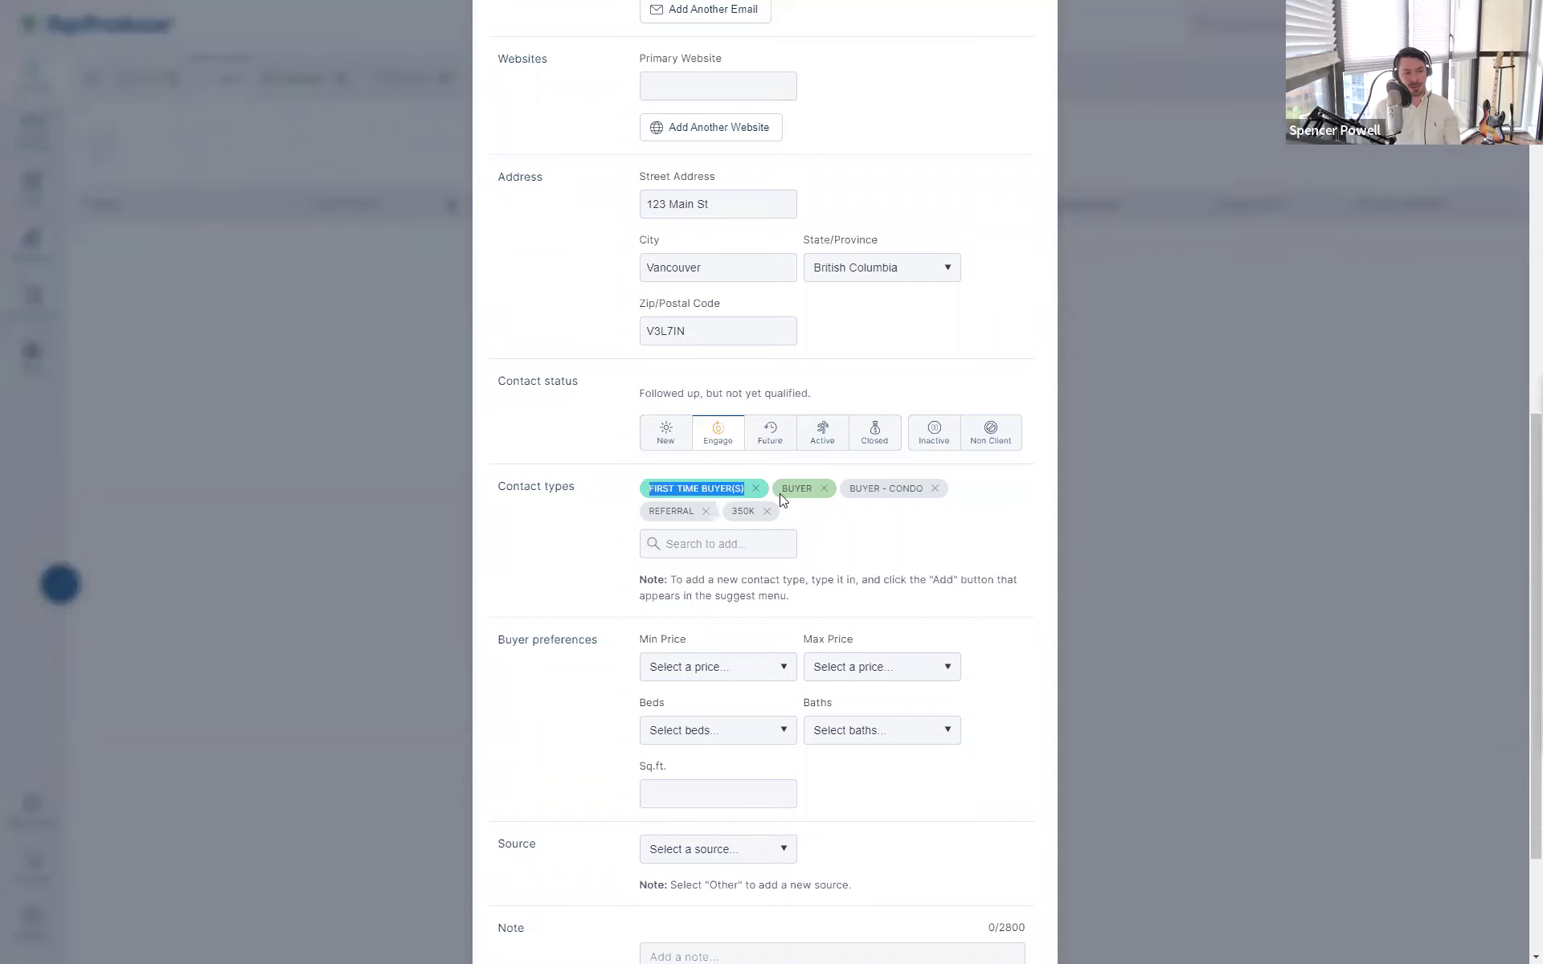
click(837, 555)
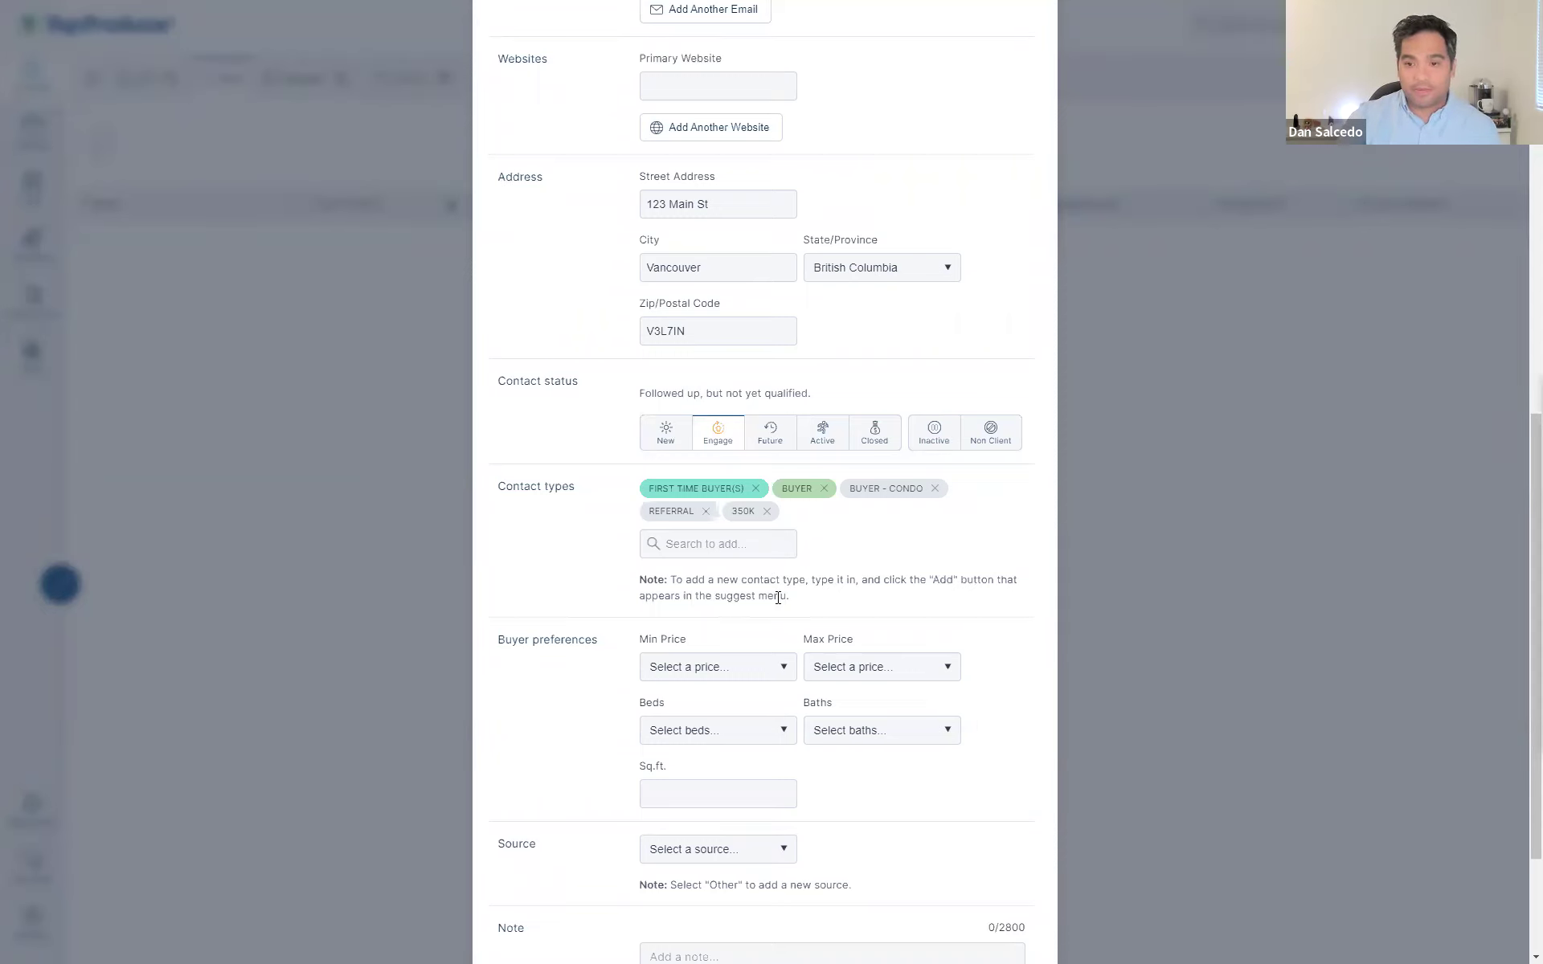
scroll(808, 594, up, 8)
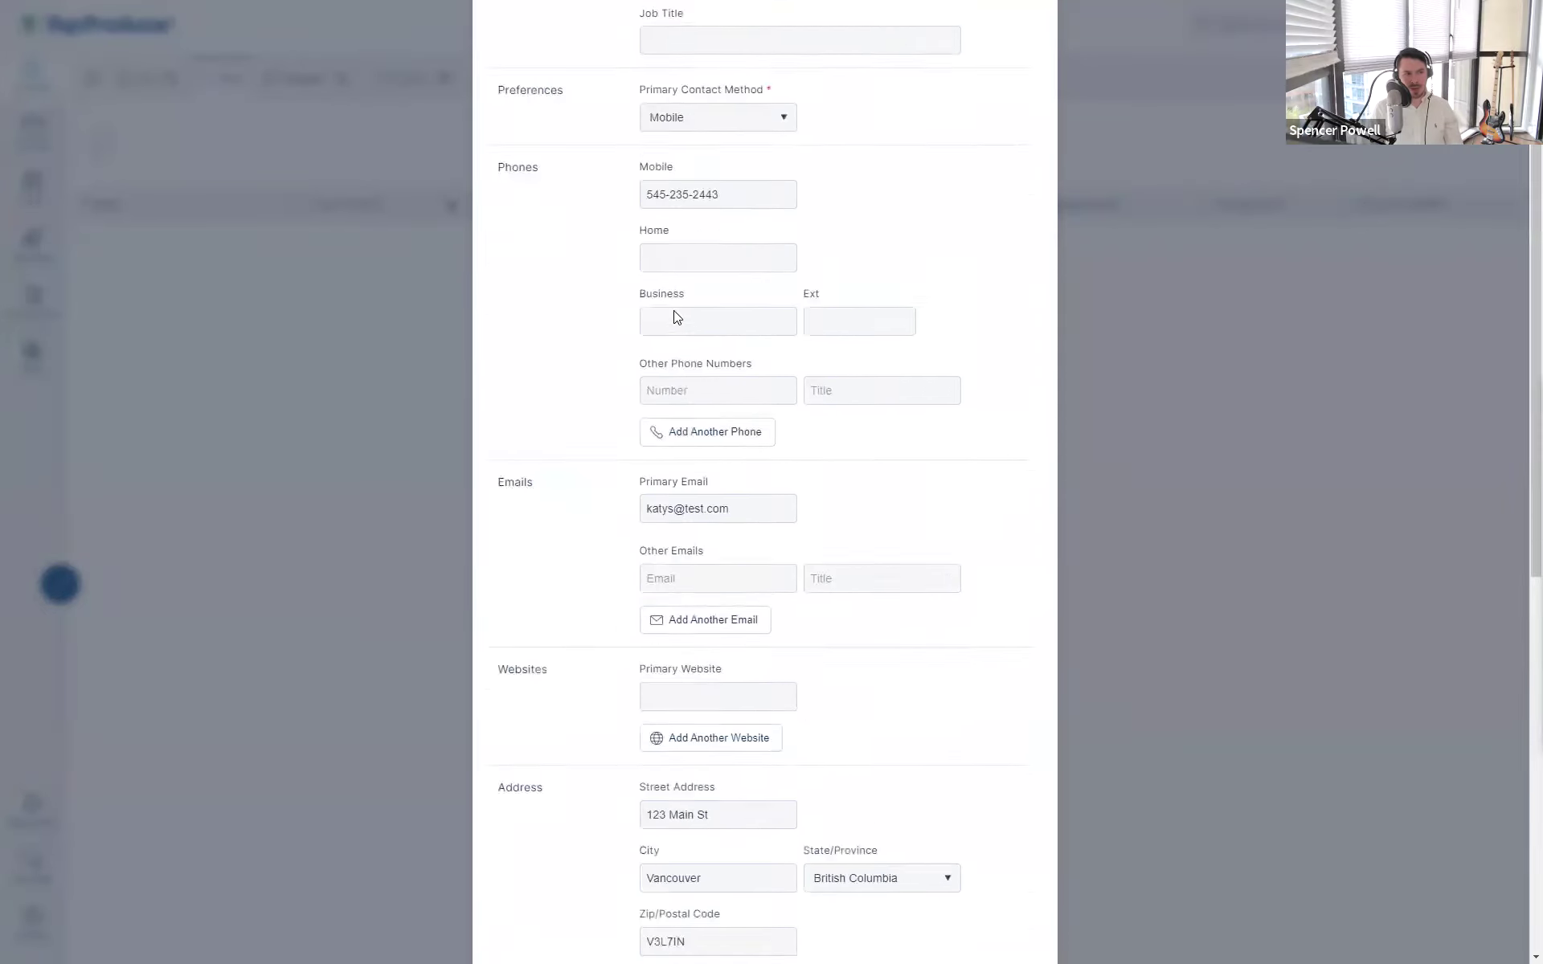
scroll(673, 310, up, 3)
click(647, 300)
click(648, 453)
scroll(613, 351, down, 4)
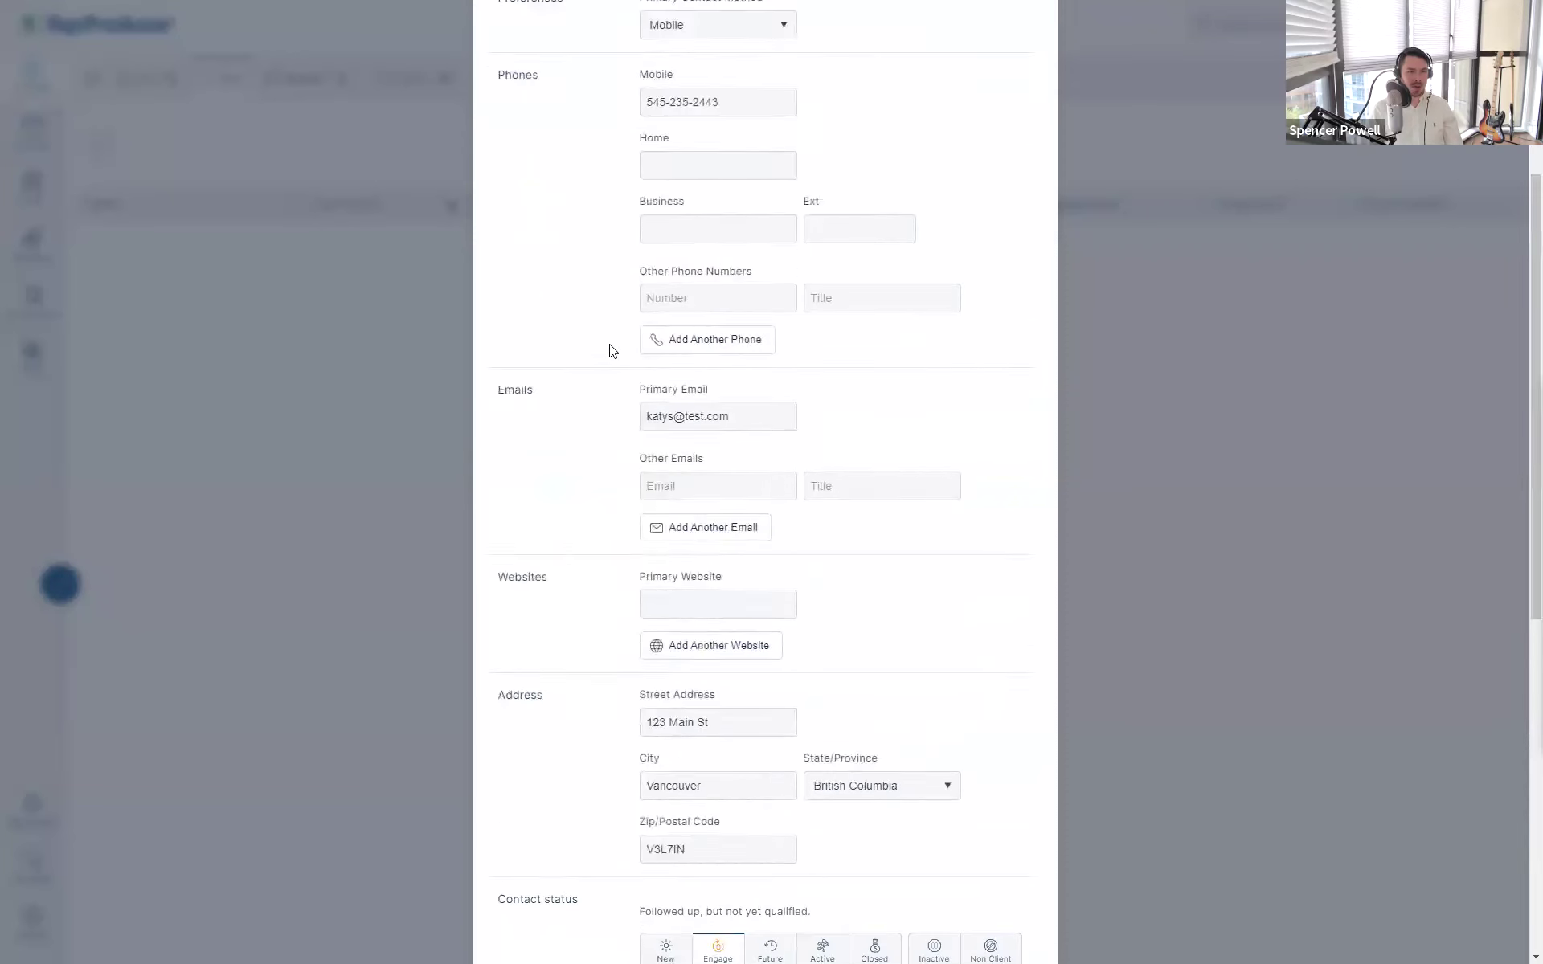
scroll(611, 350, down, 1)
click(603, 346)
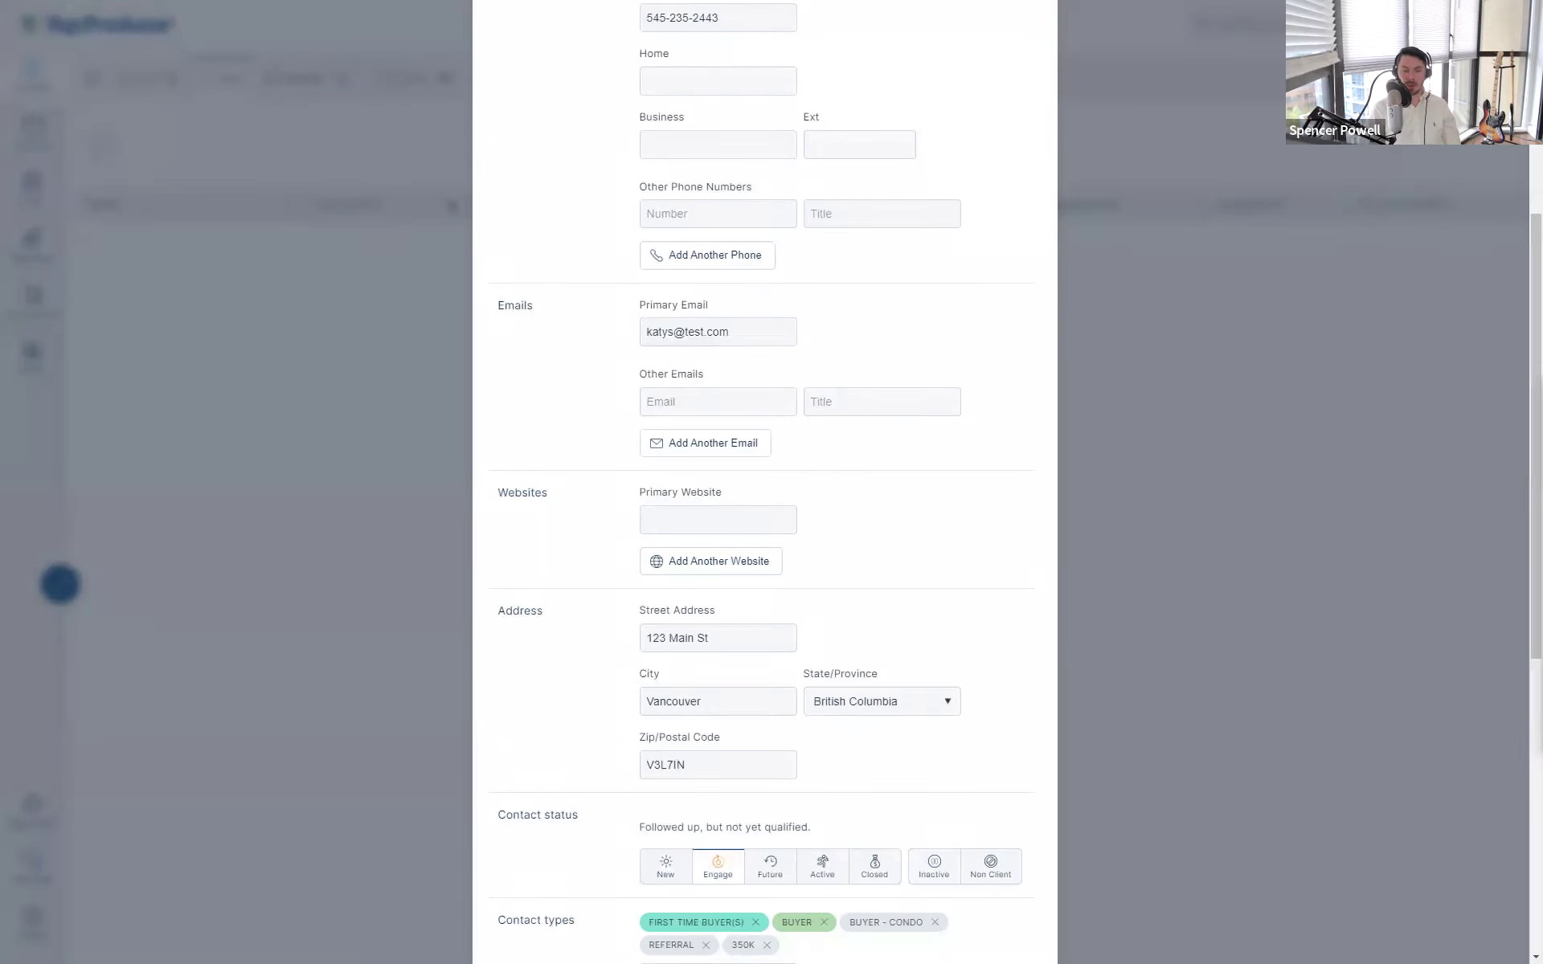
scroll(1029, 531, down, 8)
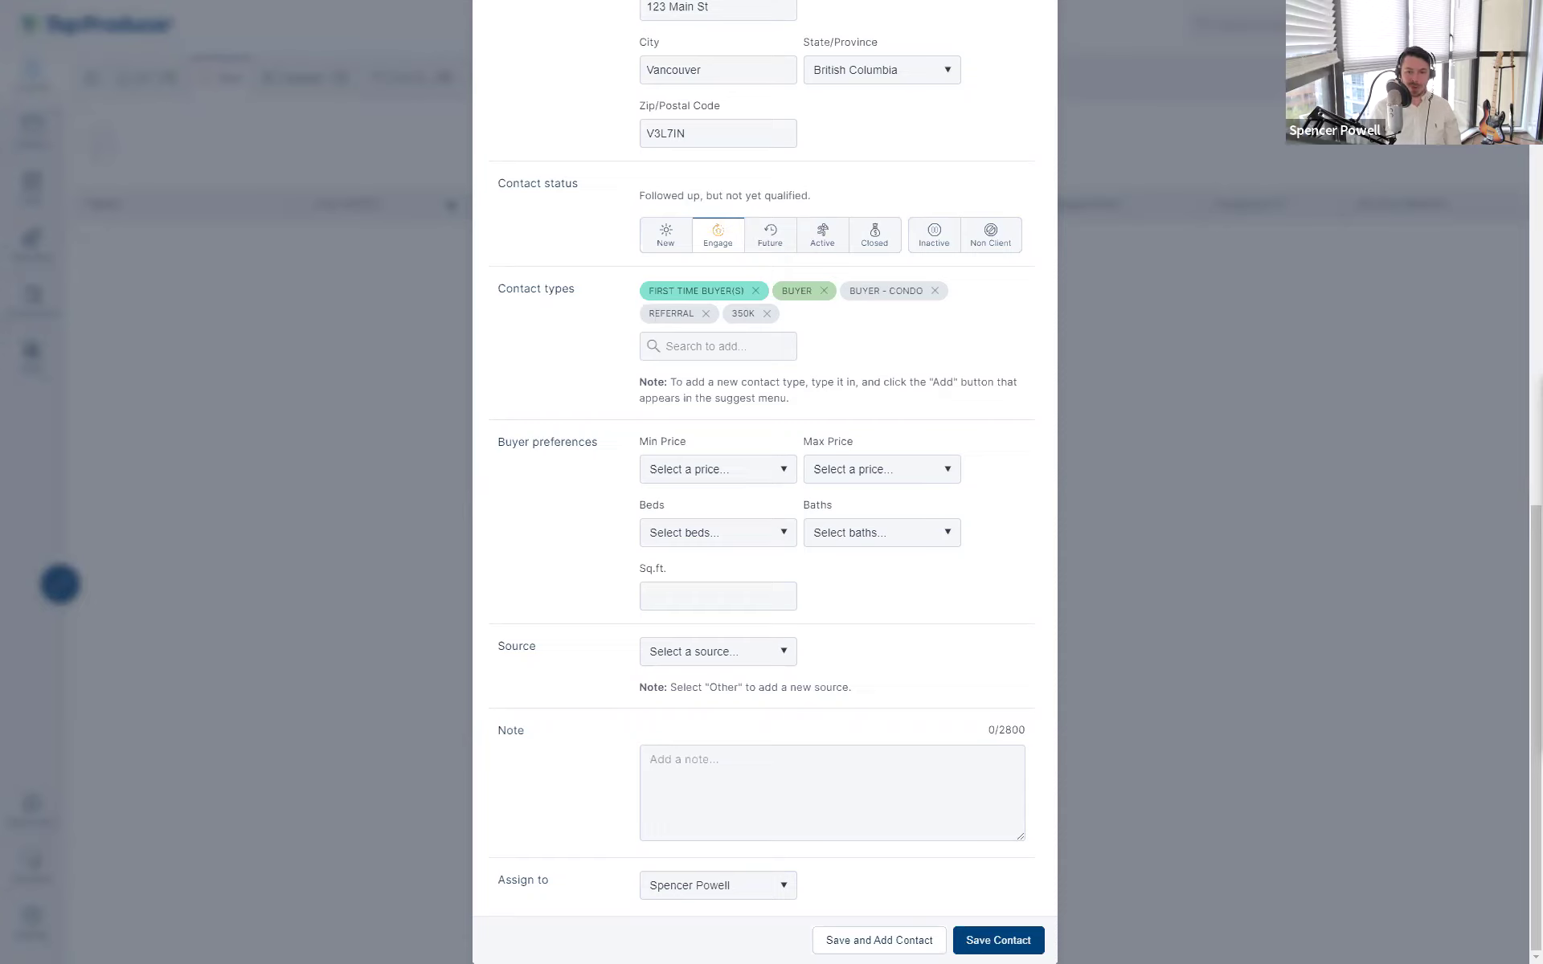
- Save the contact and zoom the record to 110% to review its name and five contact types
click(1005, 942)
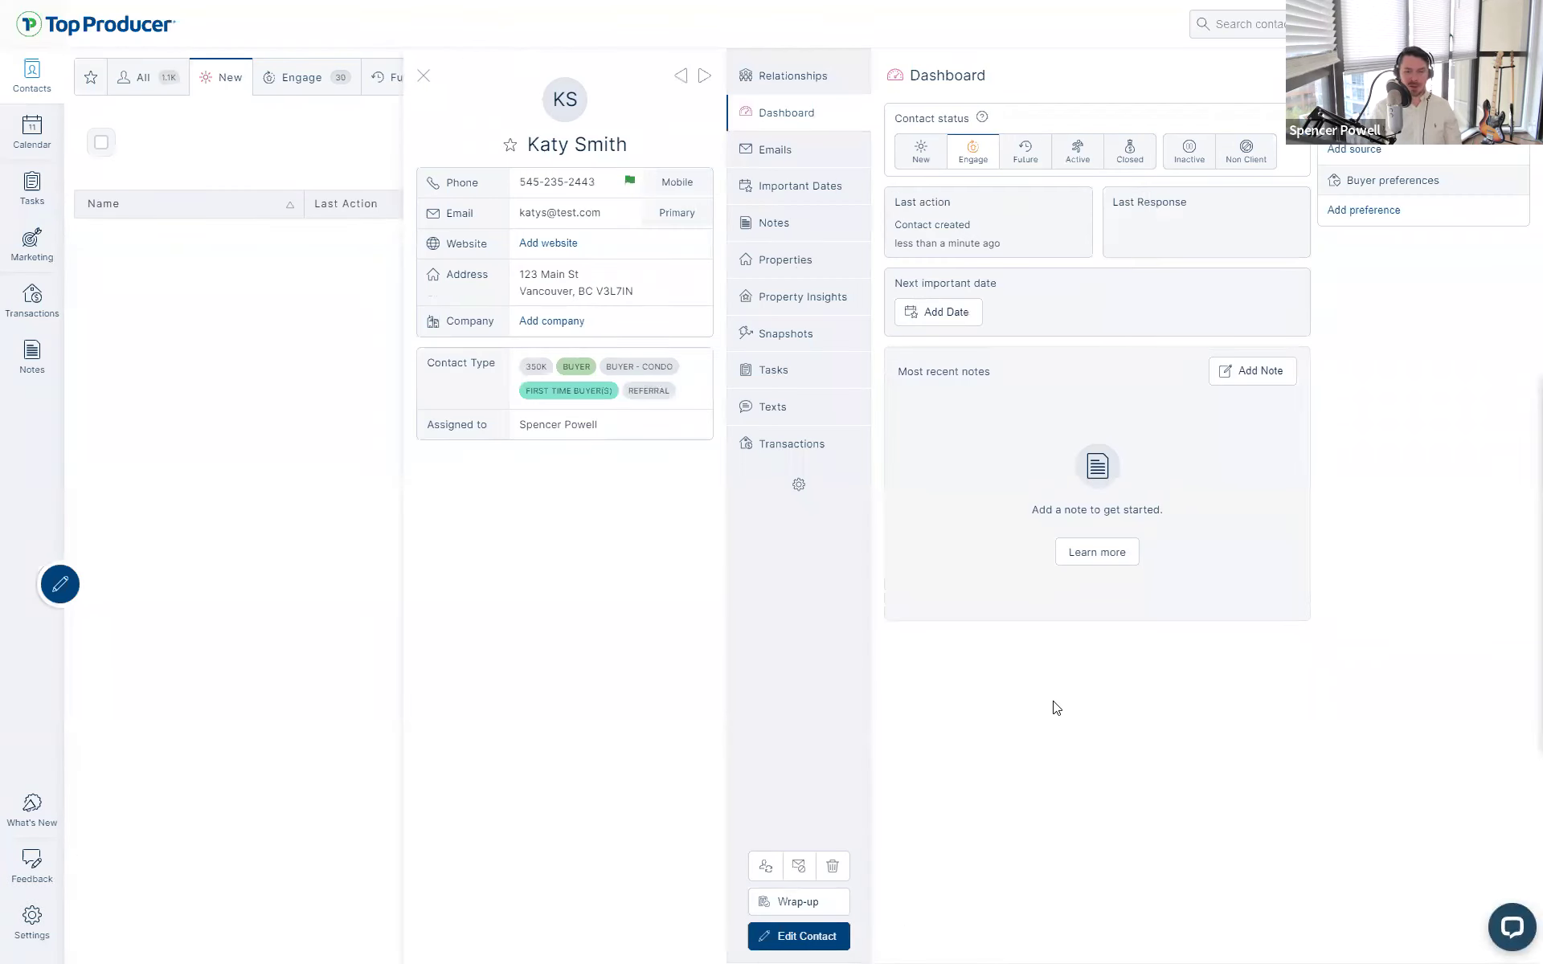
drag(528, 143, 639, 157)
click(633, 545)
key(ctrl+plus)
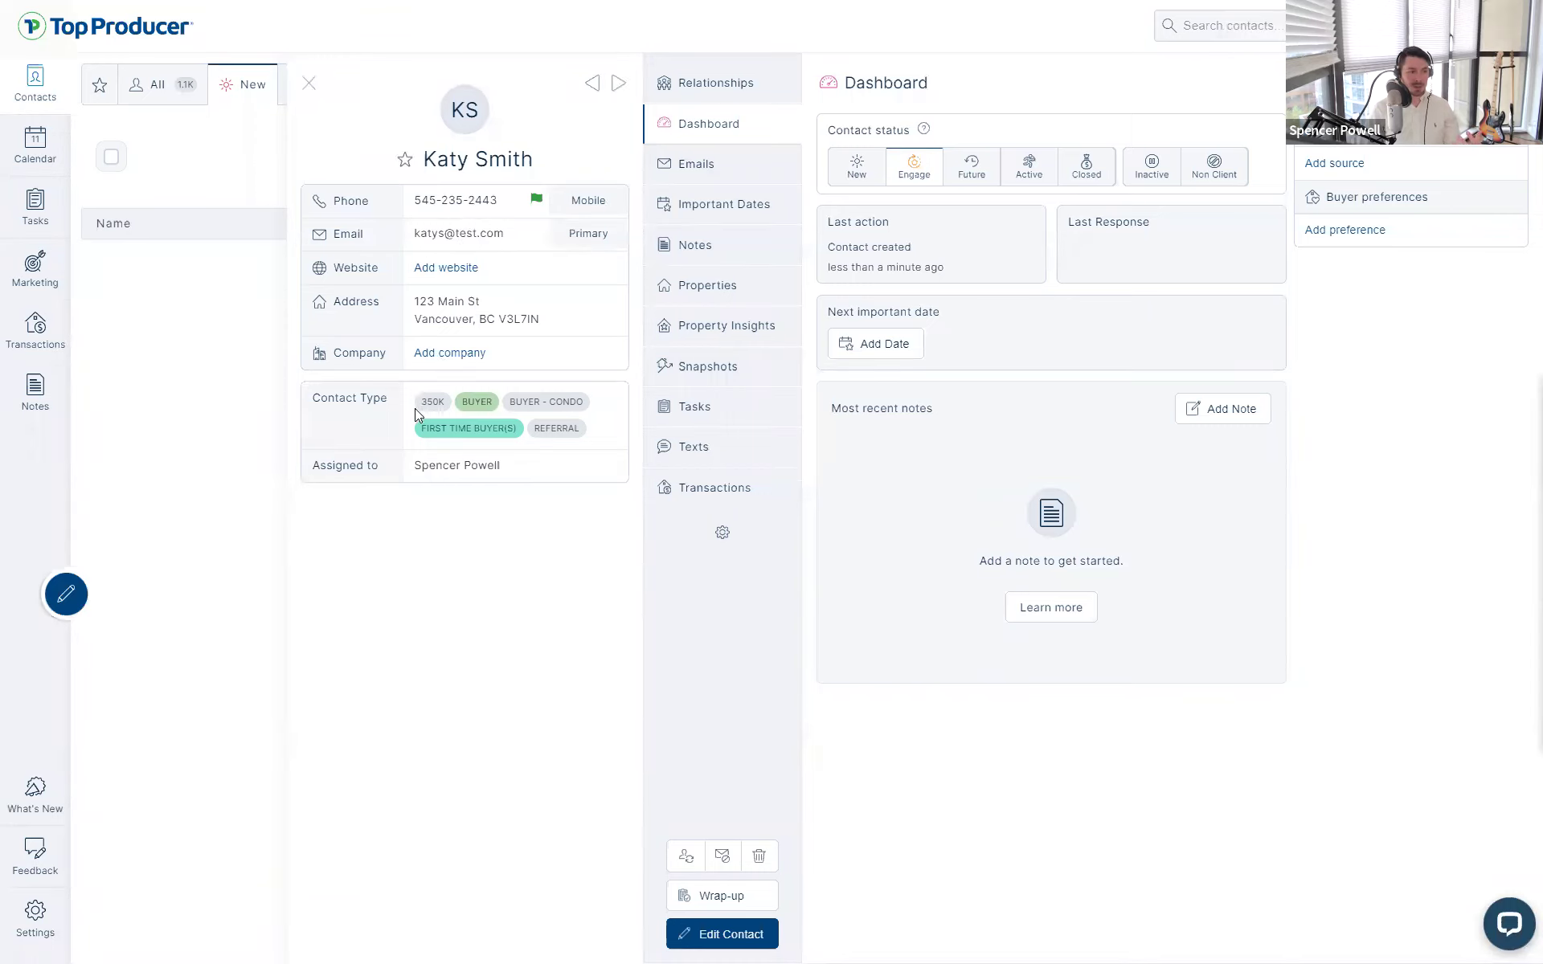
drag(415, 409, 583, 435)
- Browse the contact's Important Dates, Notes, Properties, Transactions and Relationships tabs
click(580, 580)
click(740, 206)
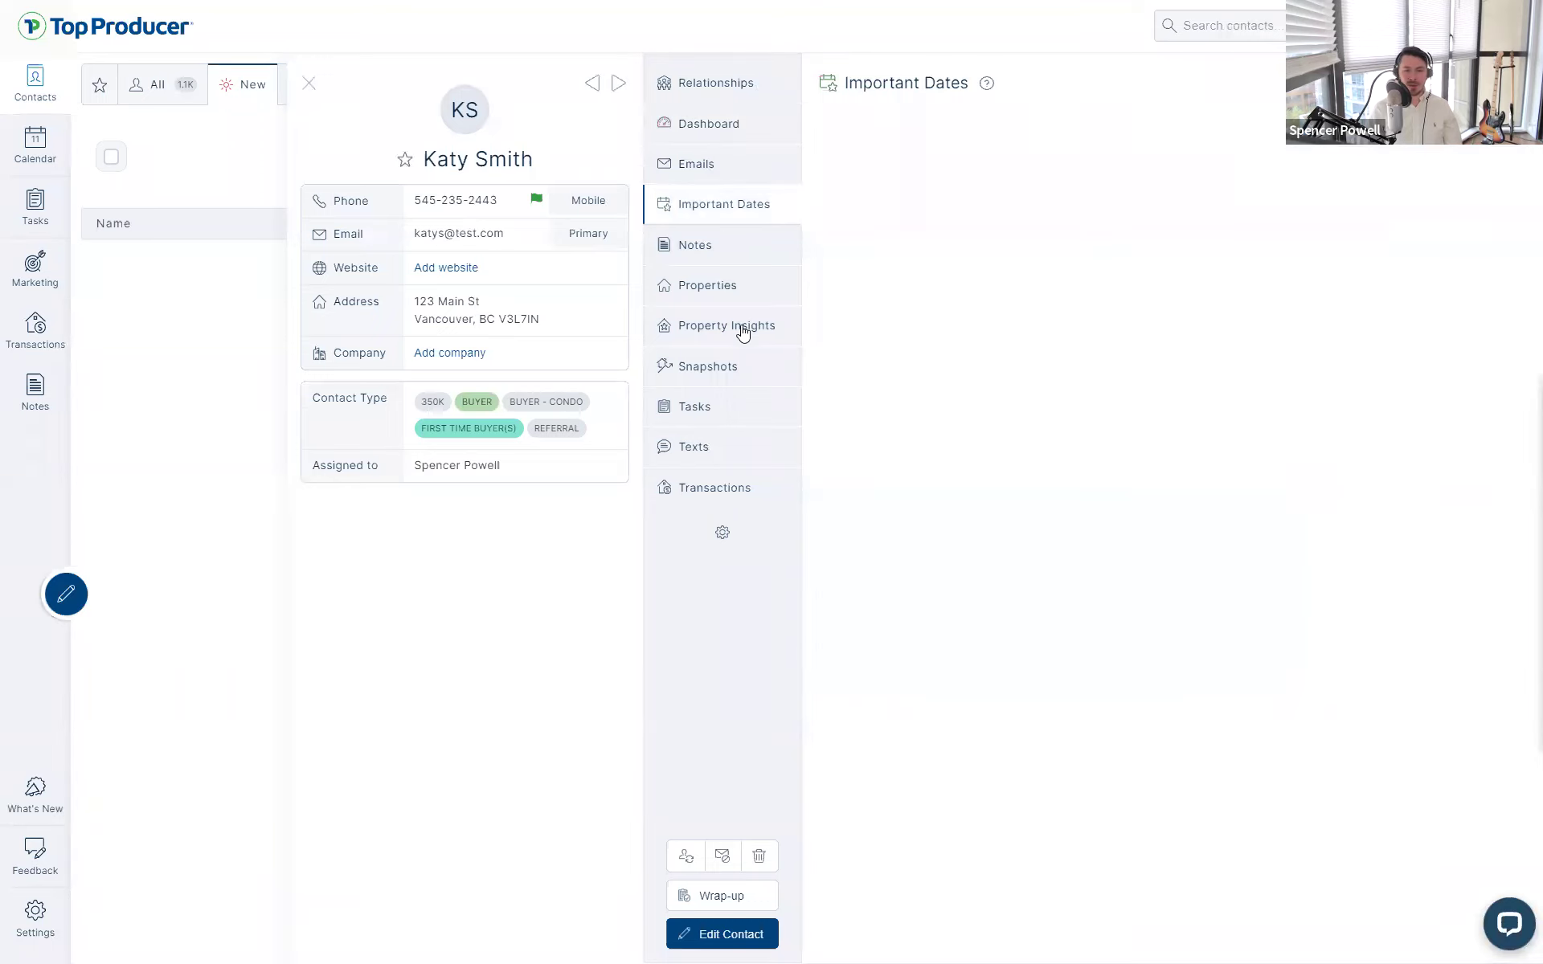
click(725, 250)
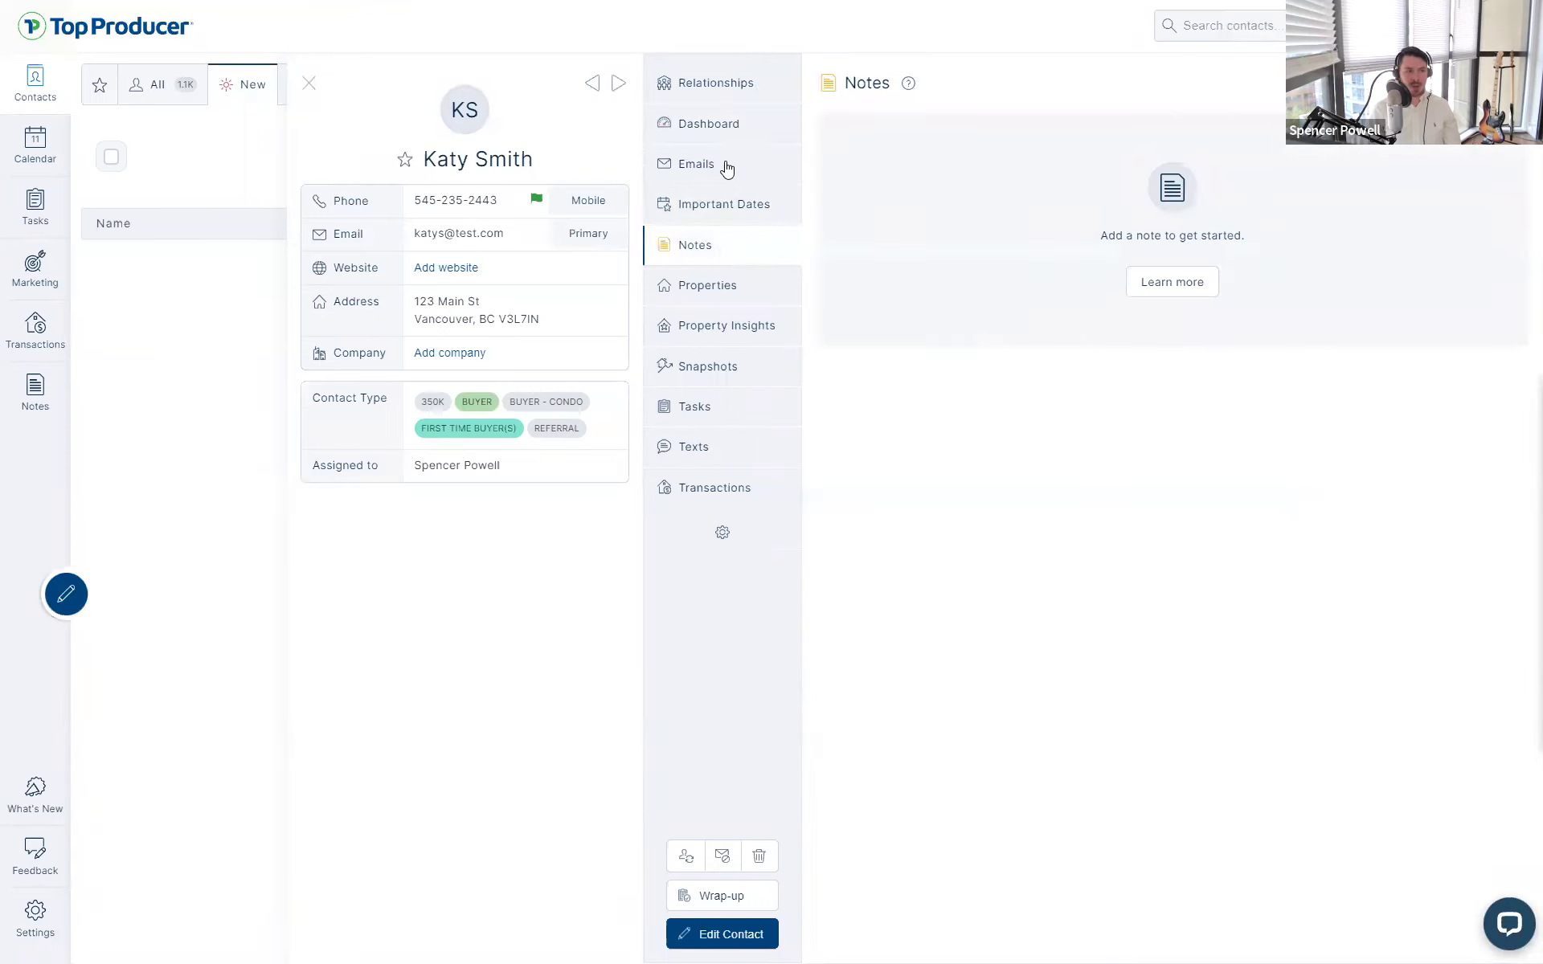
click(728, 128)
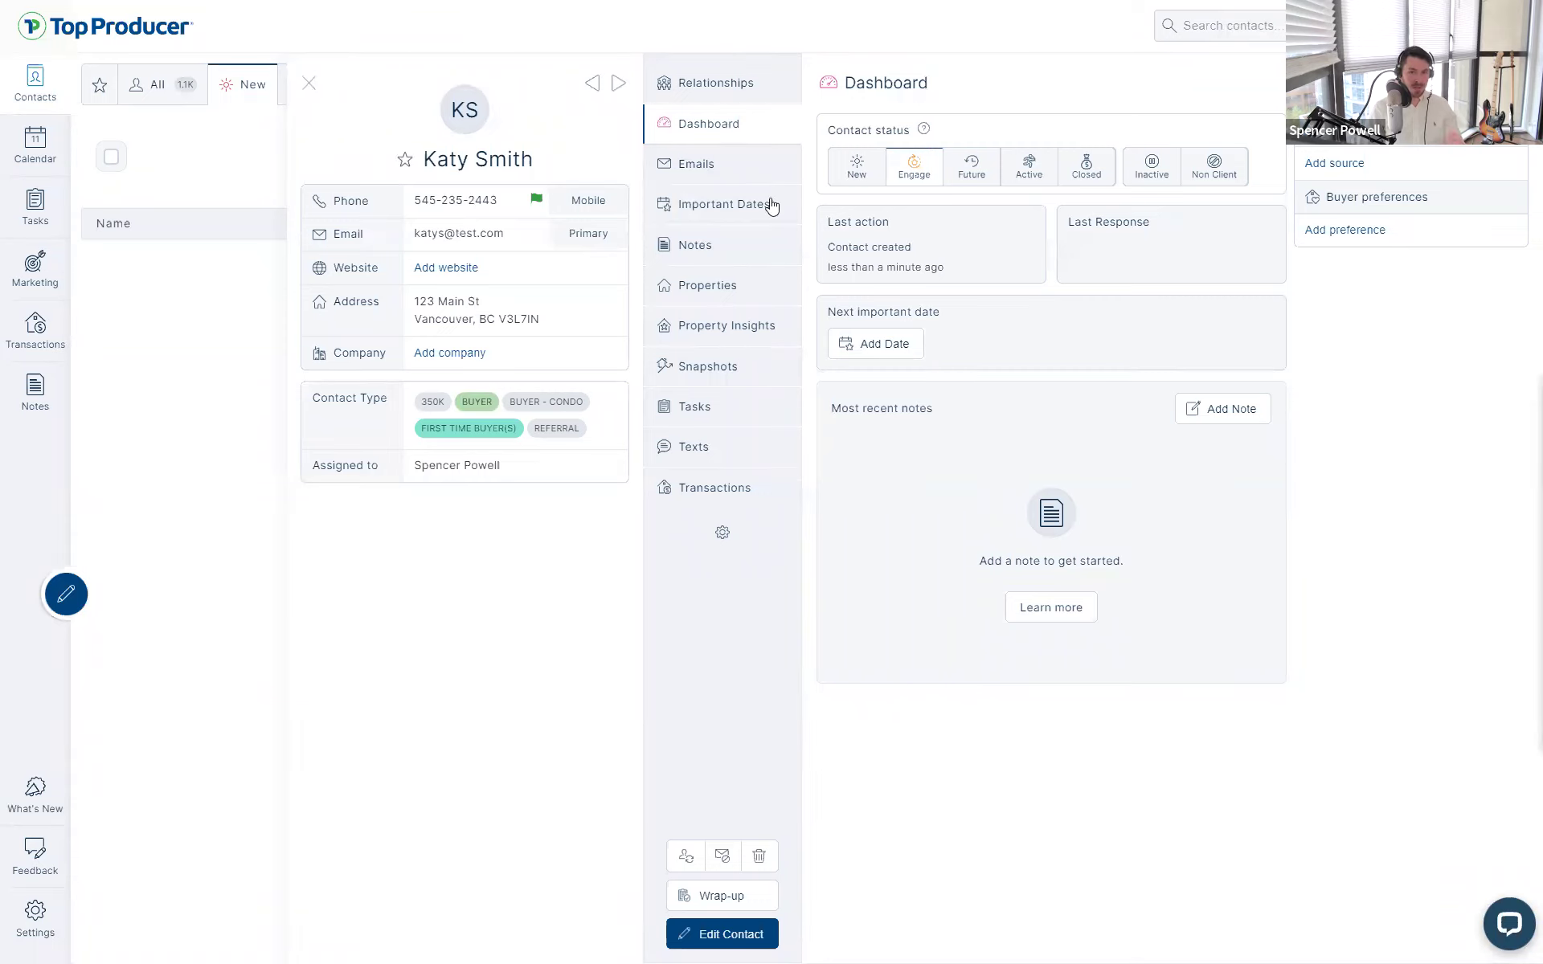
click(728, 215)
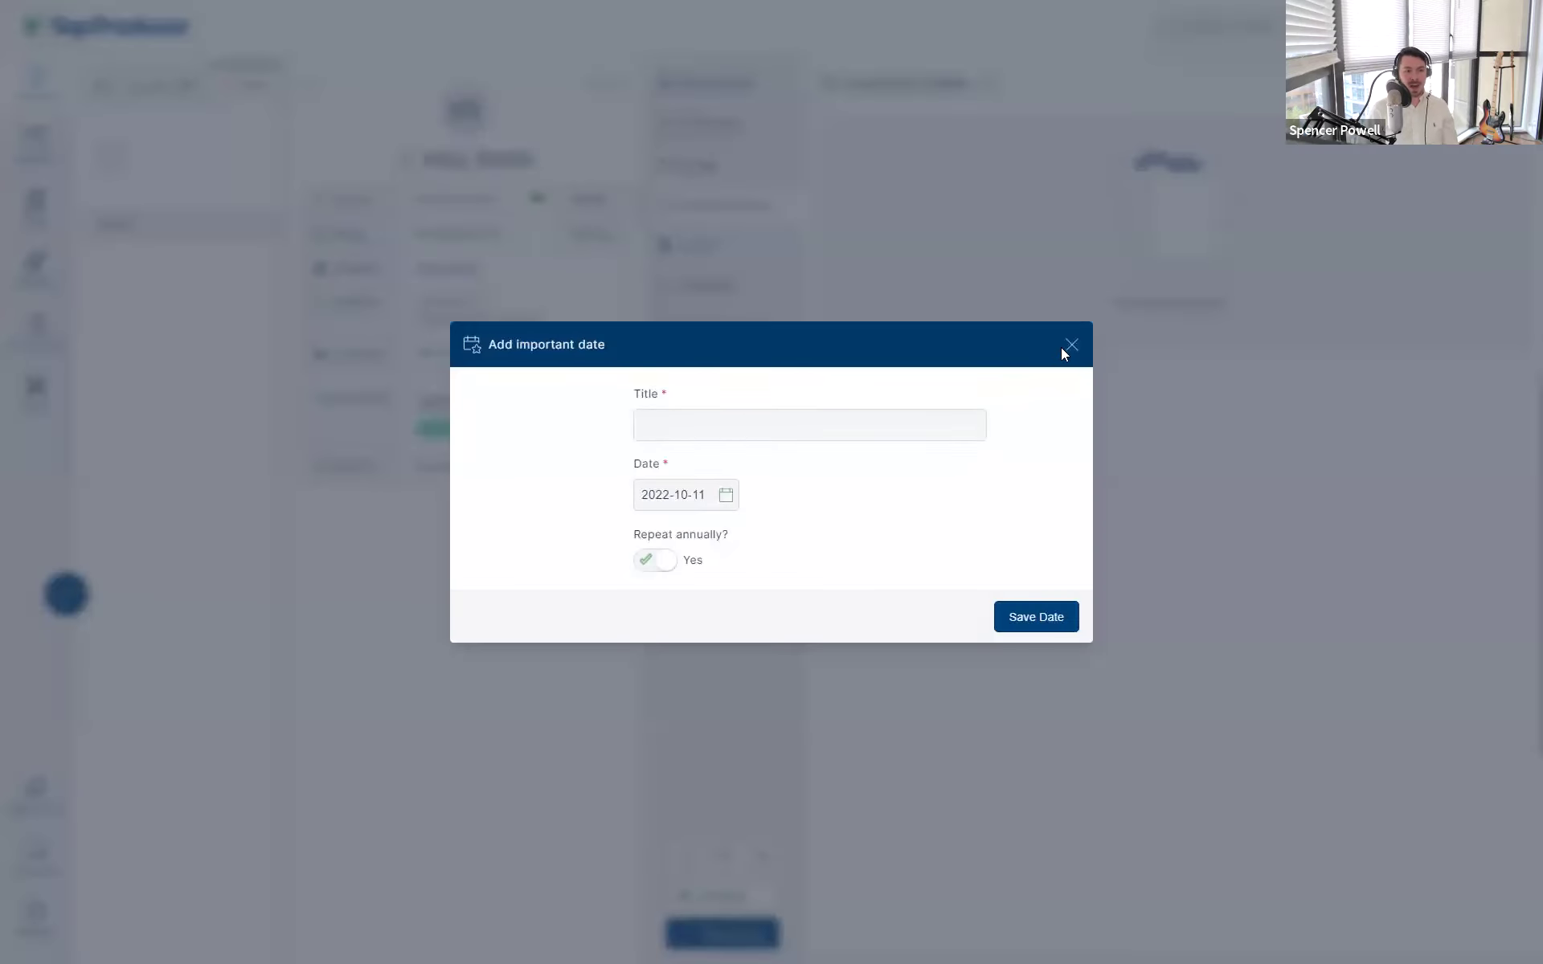
click(1072, 346)
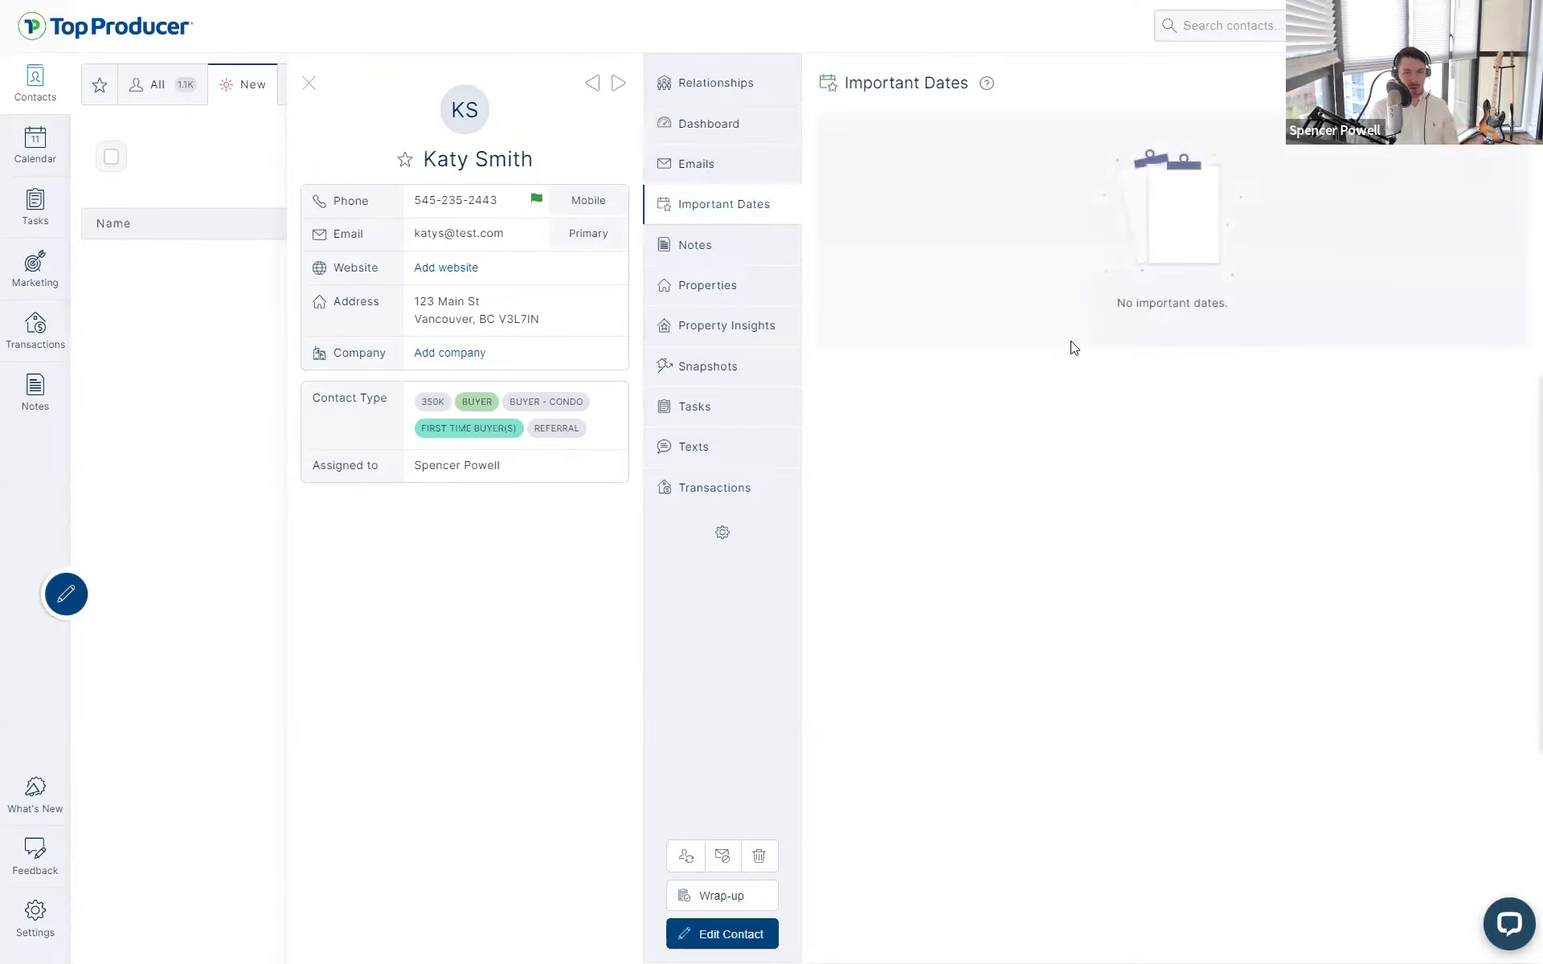
click(700, 291)
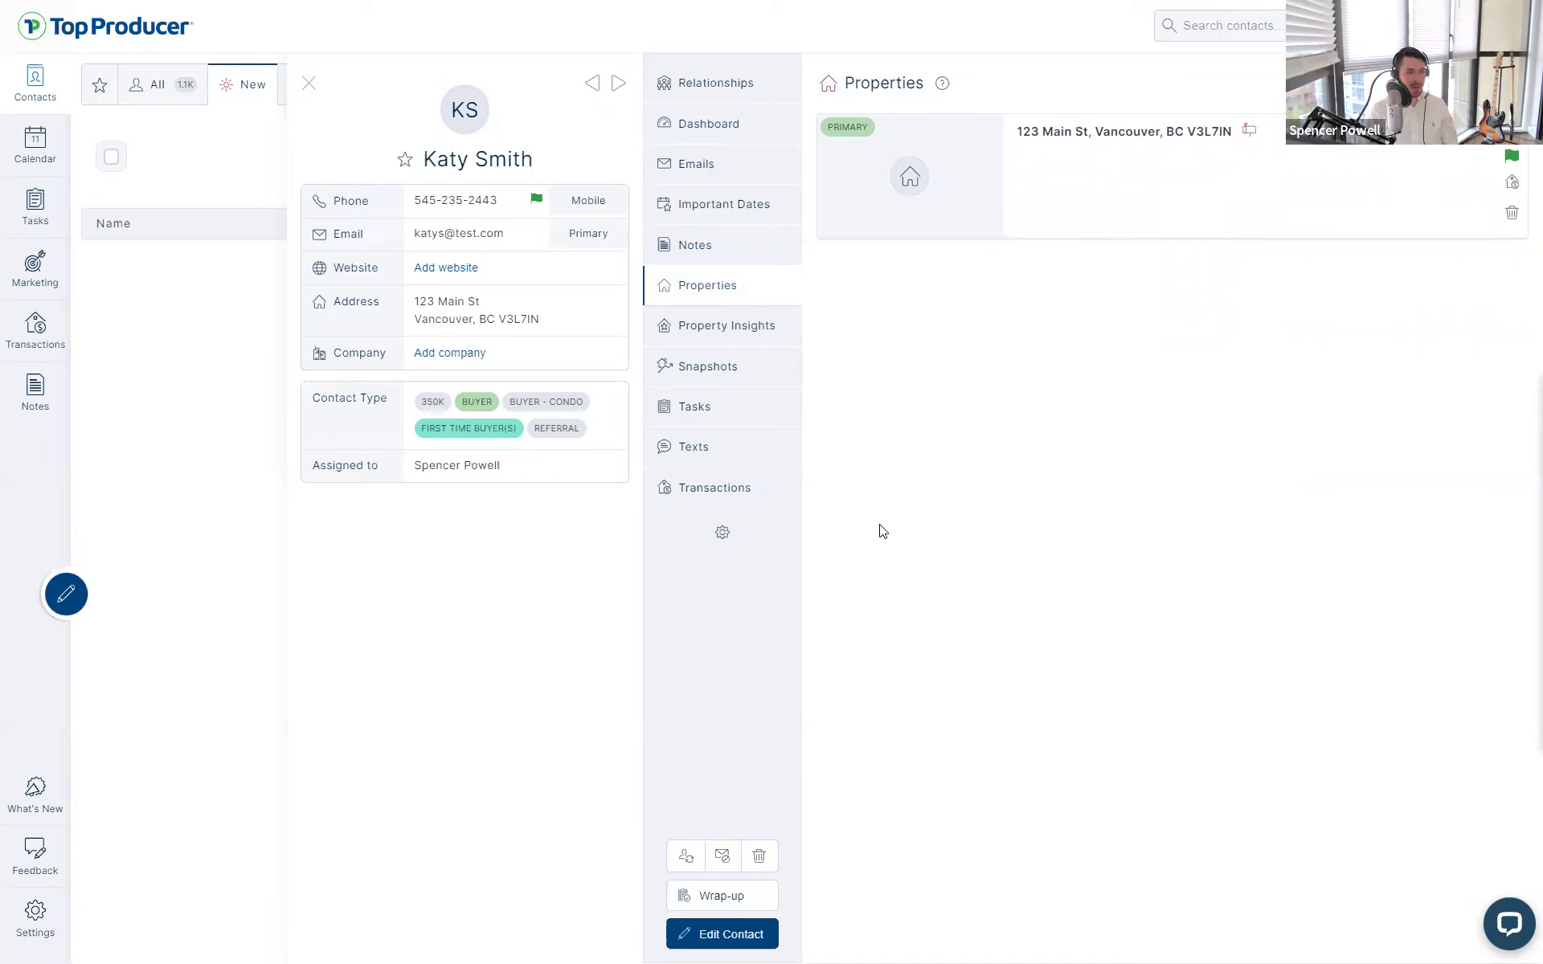
click(725, 492)
click(733, 81)
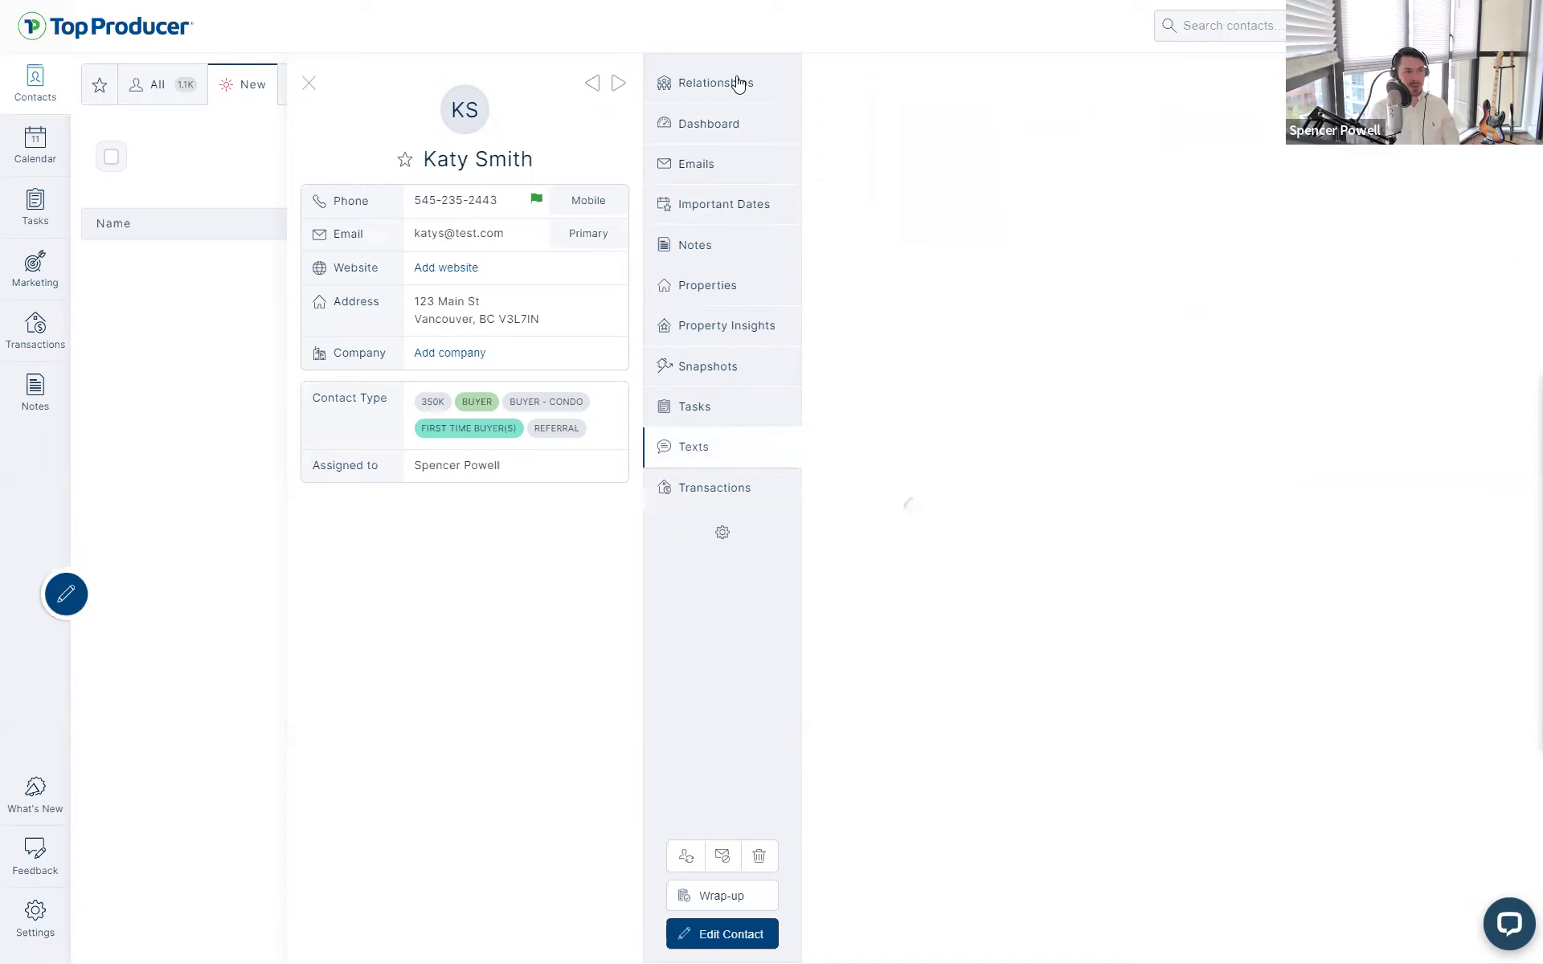
click(731, 121)
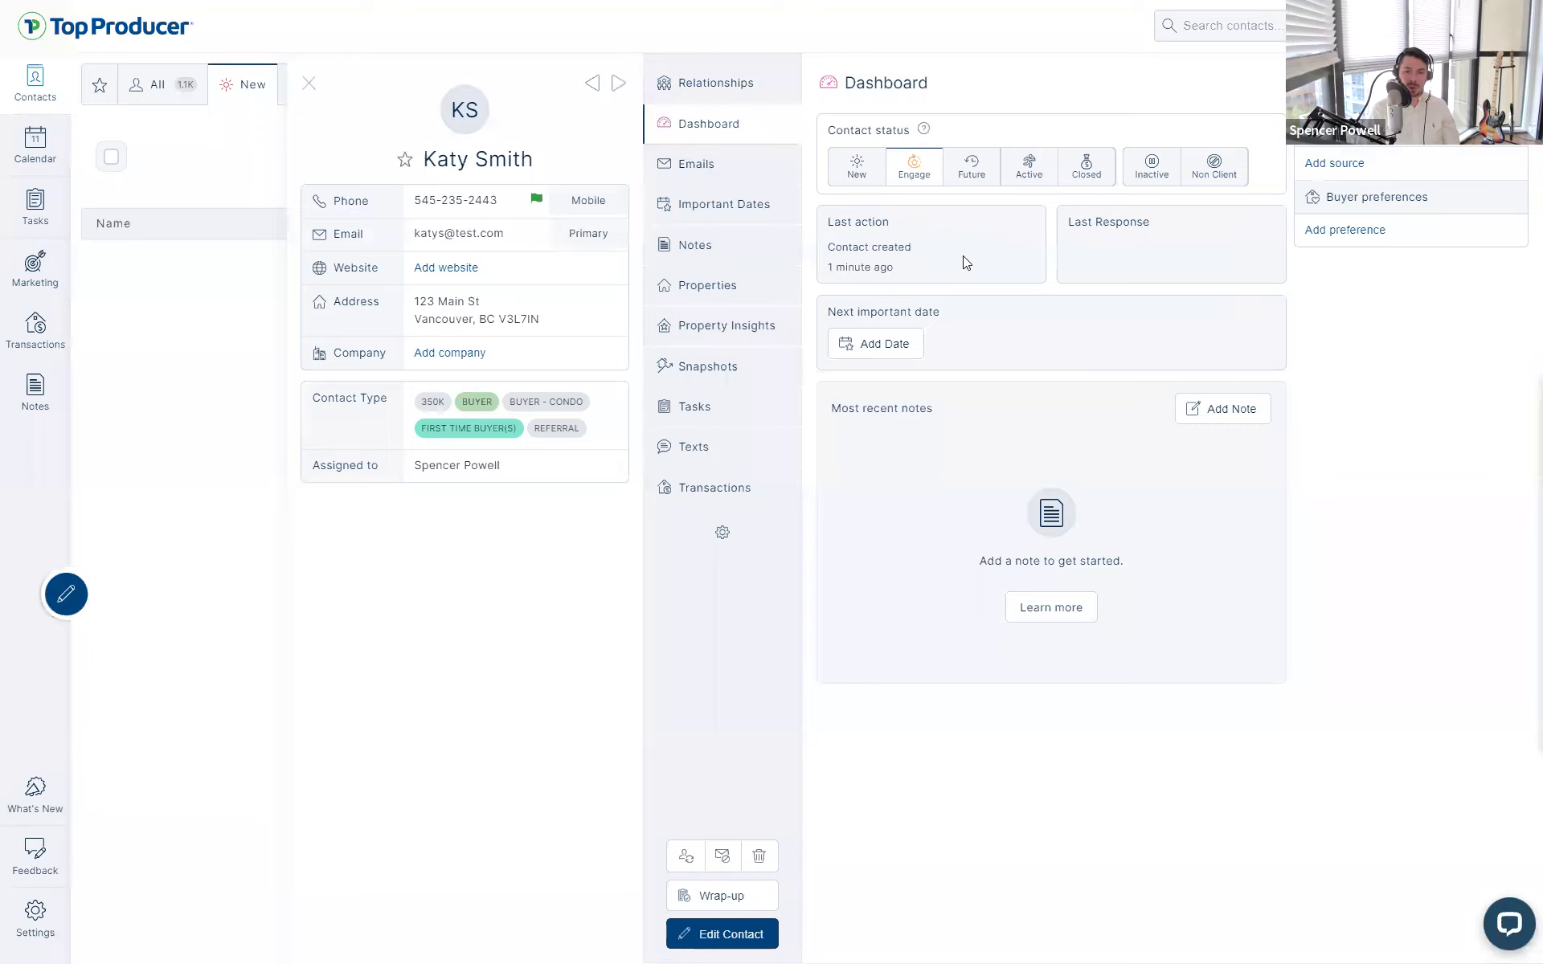
- Show the Email History and open its 'Sending an Email' help article
click(697, 163)
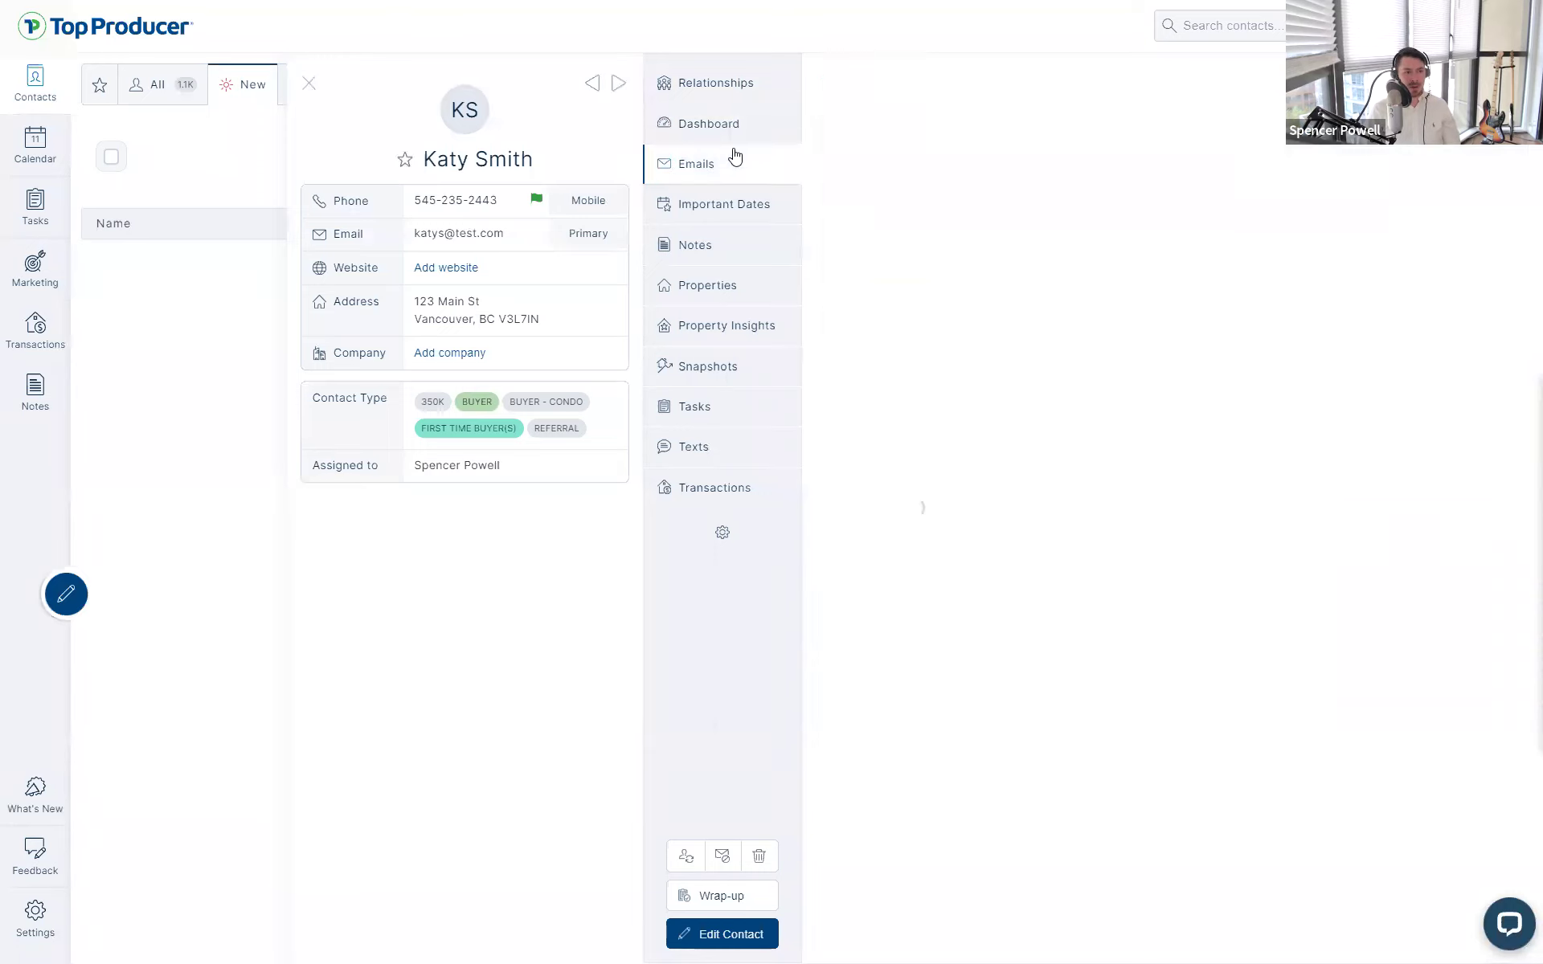
click(963, 85)
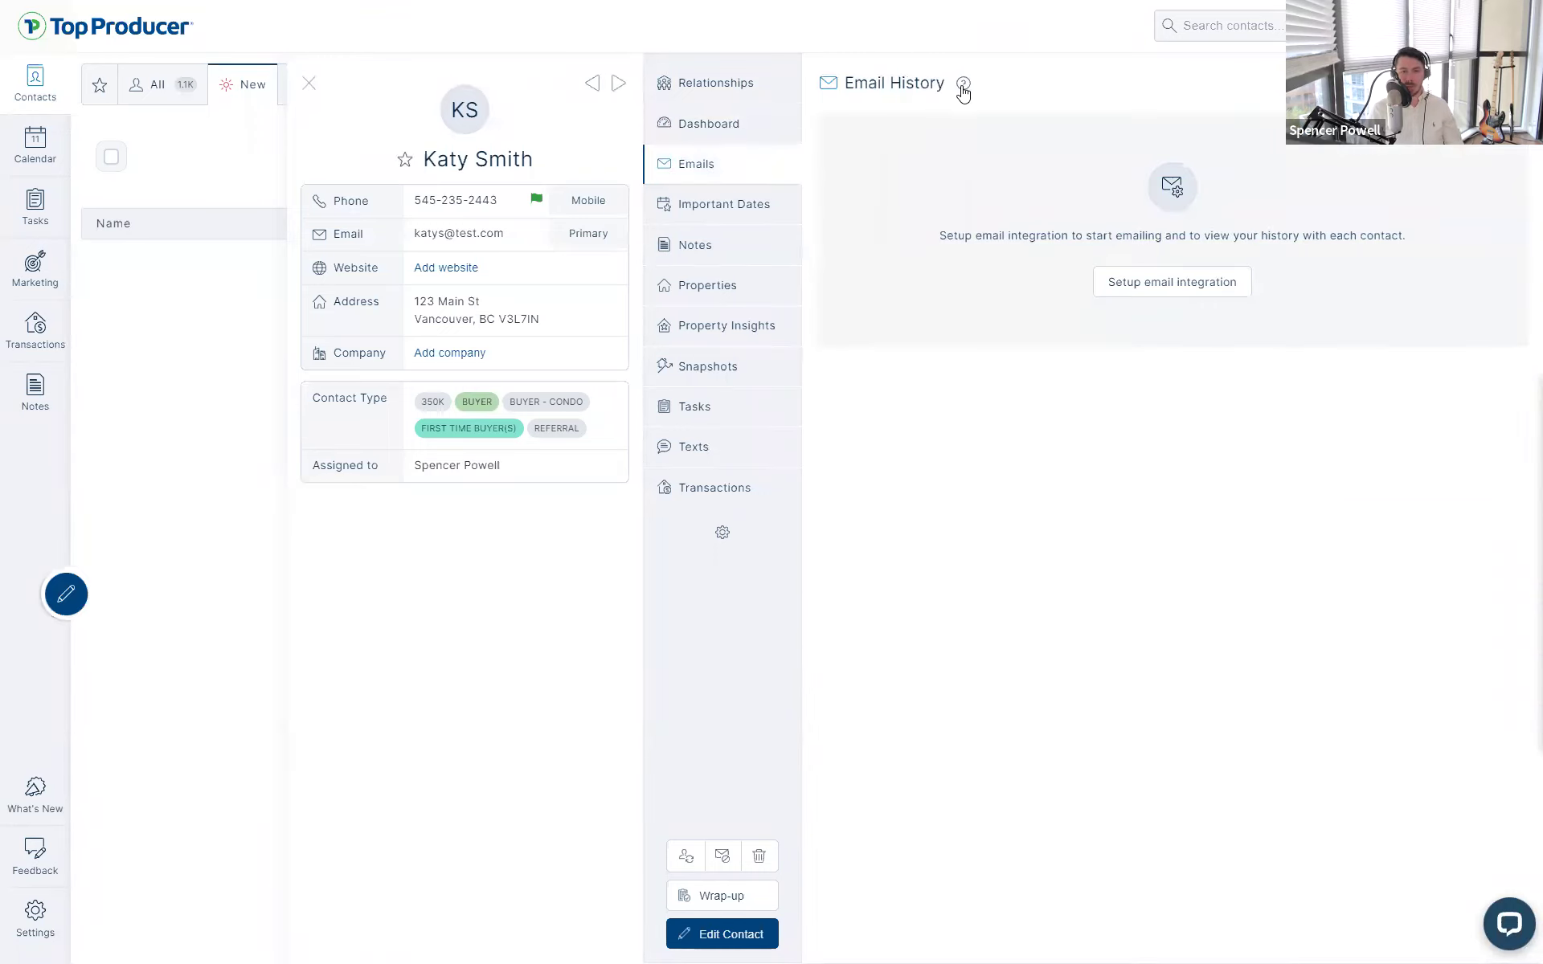
drag(921, 81, 844, 85)
click(967, 85)
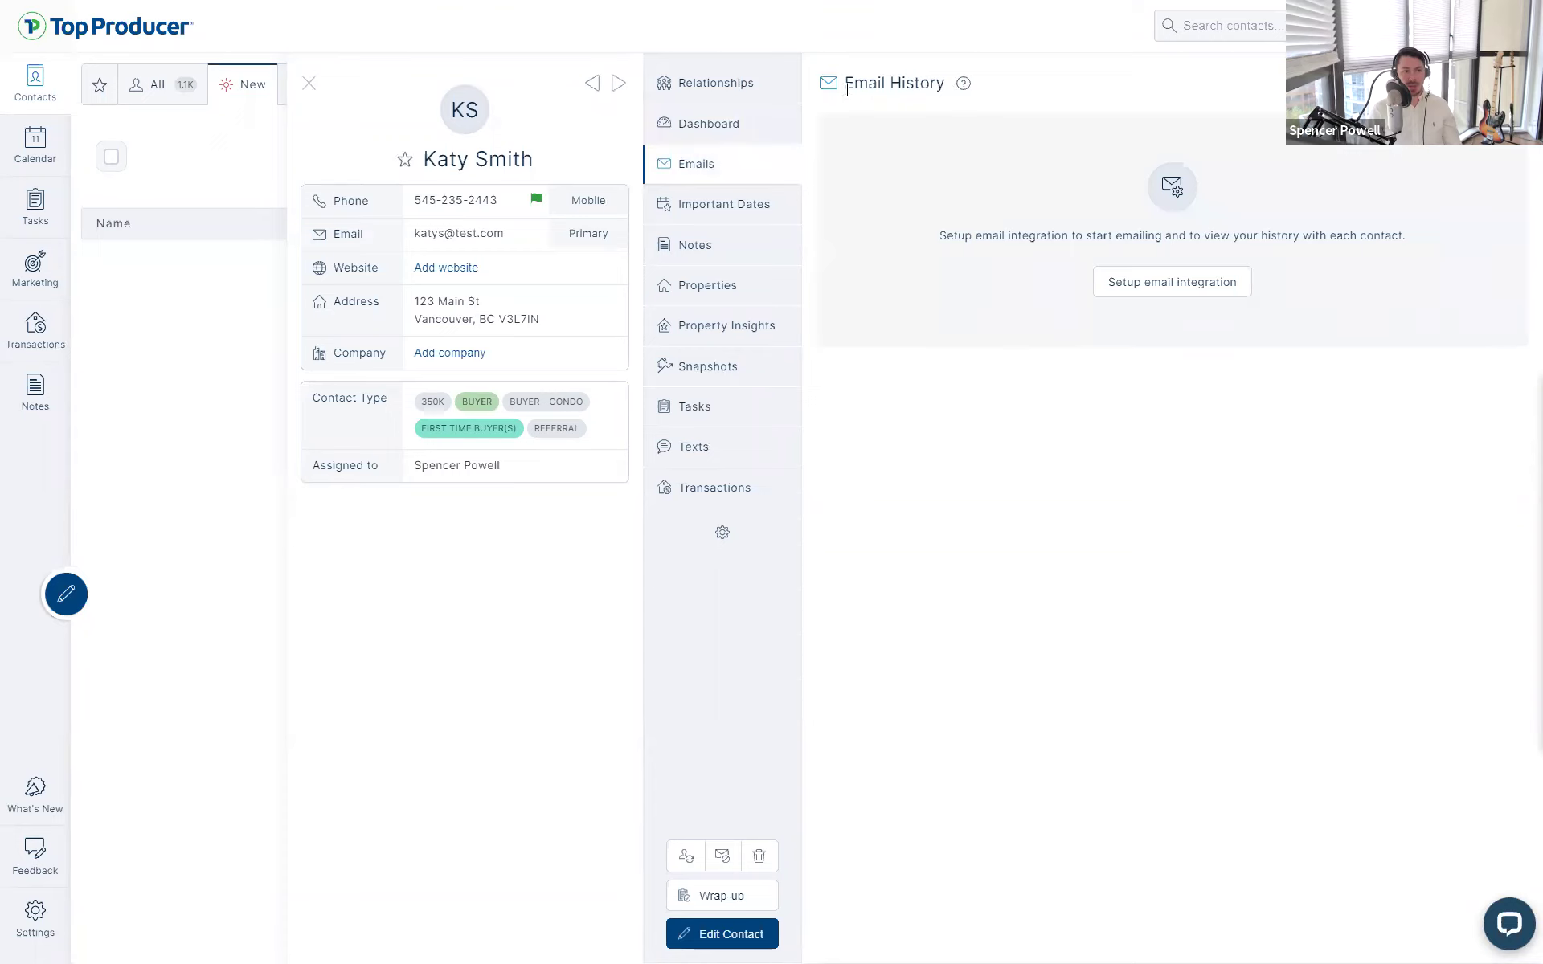
click(966, 89)
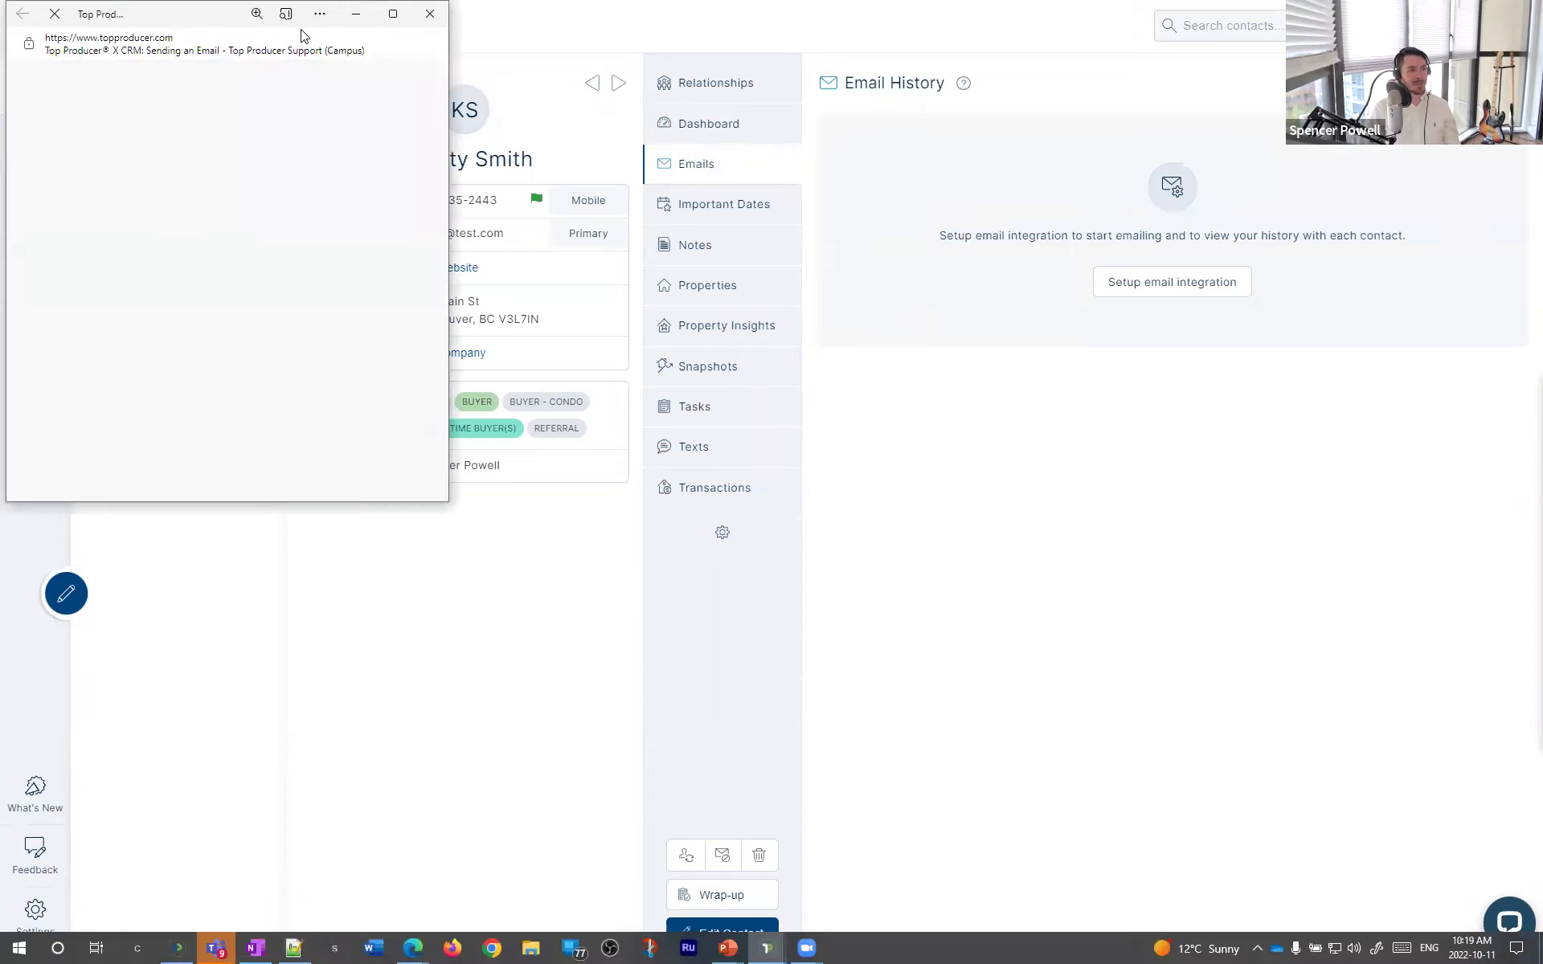
- Maximize the help article, play and skip through the email tutorial video, then pause it
click(389, 15)
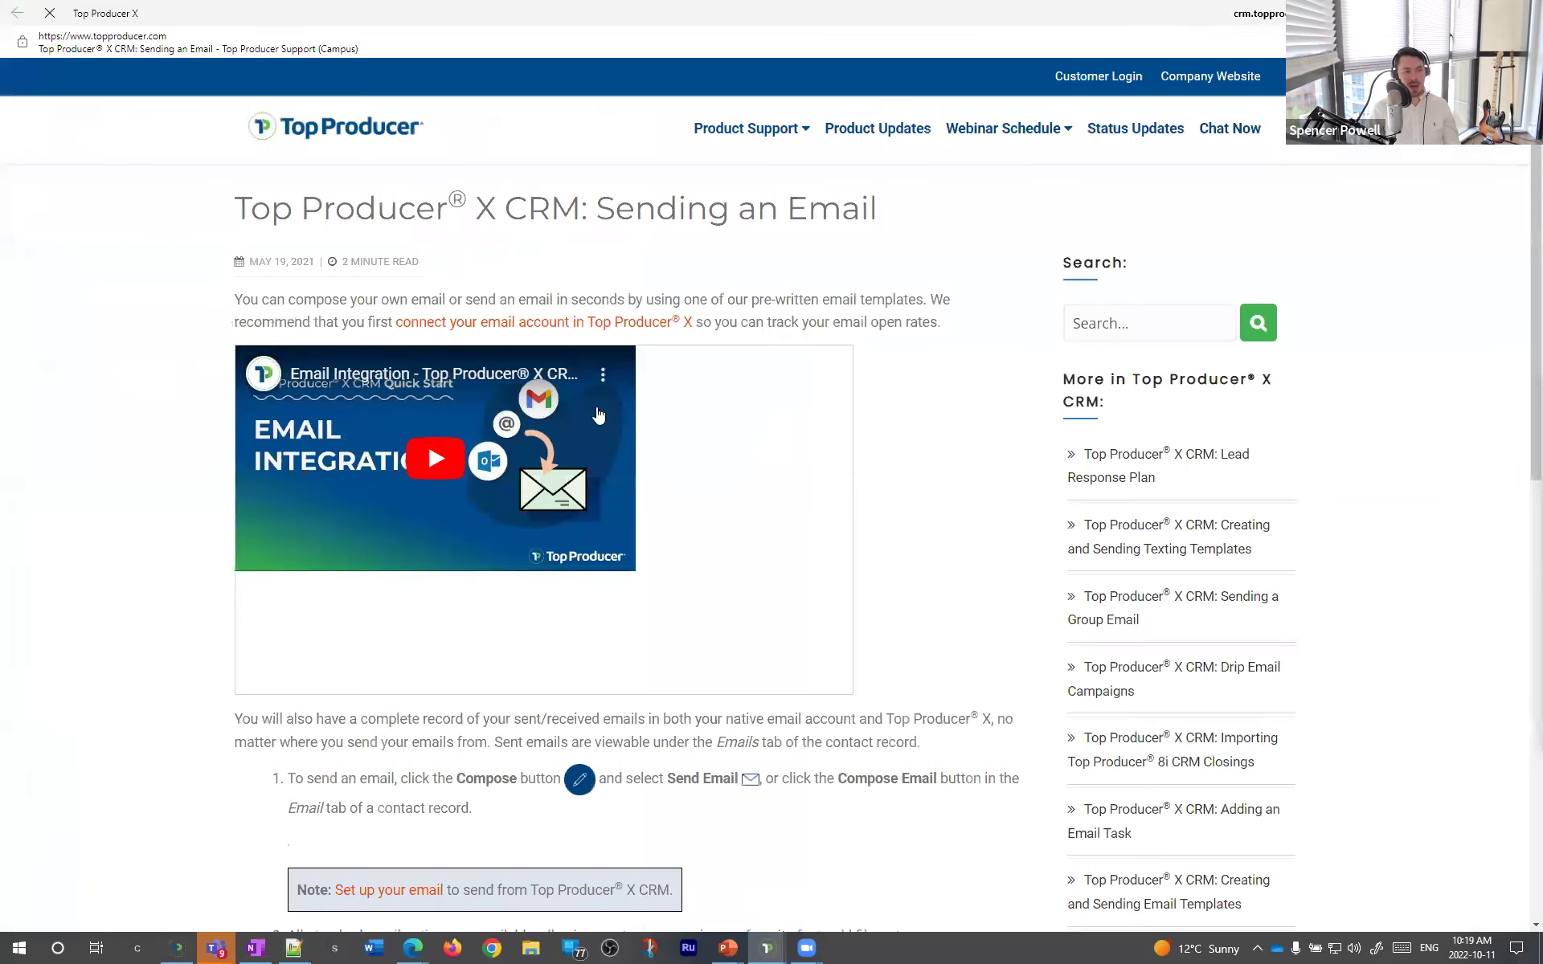
click(567, 575)
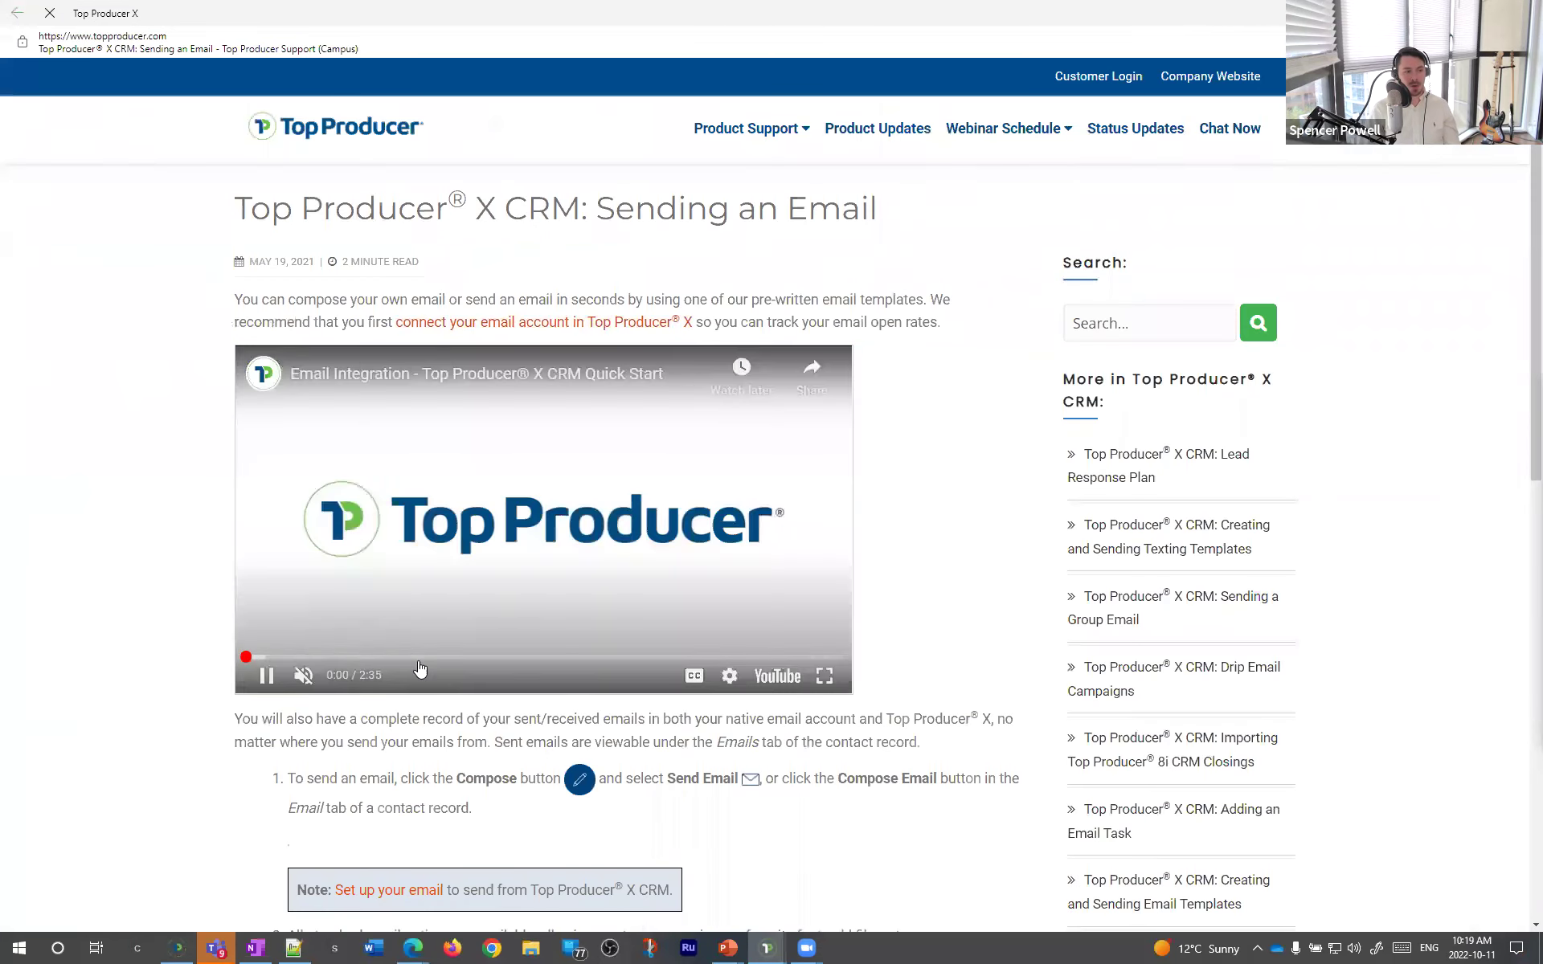
click(358, 658)
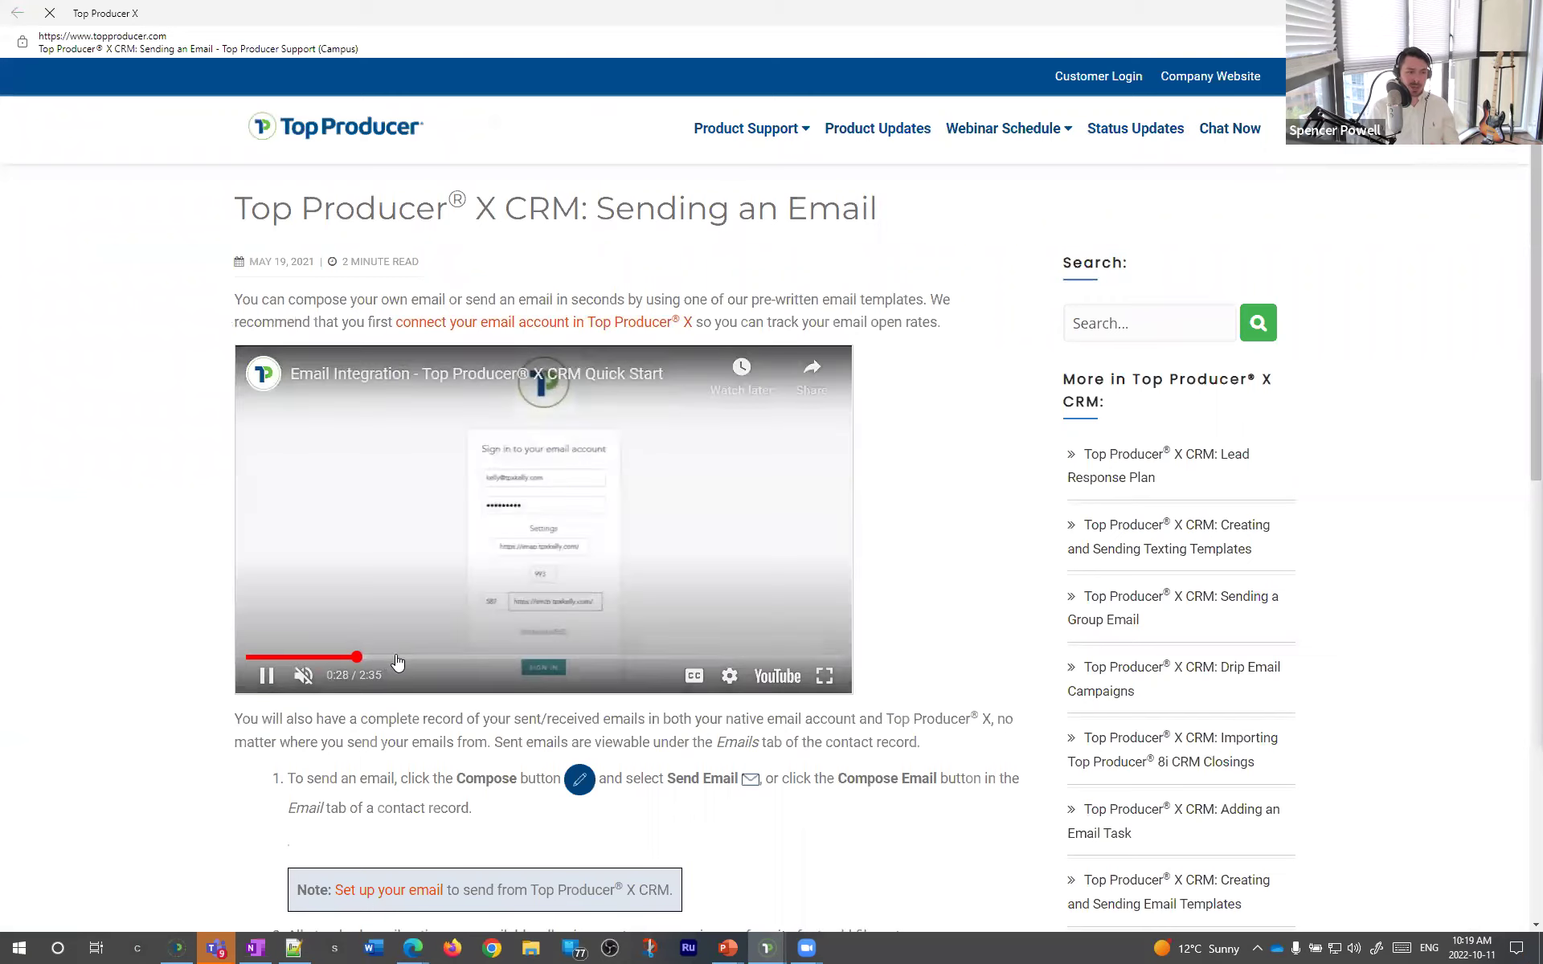
click(485, 657)
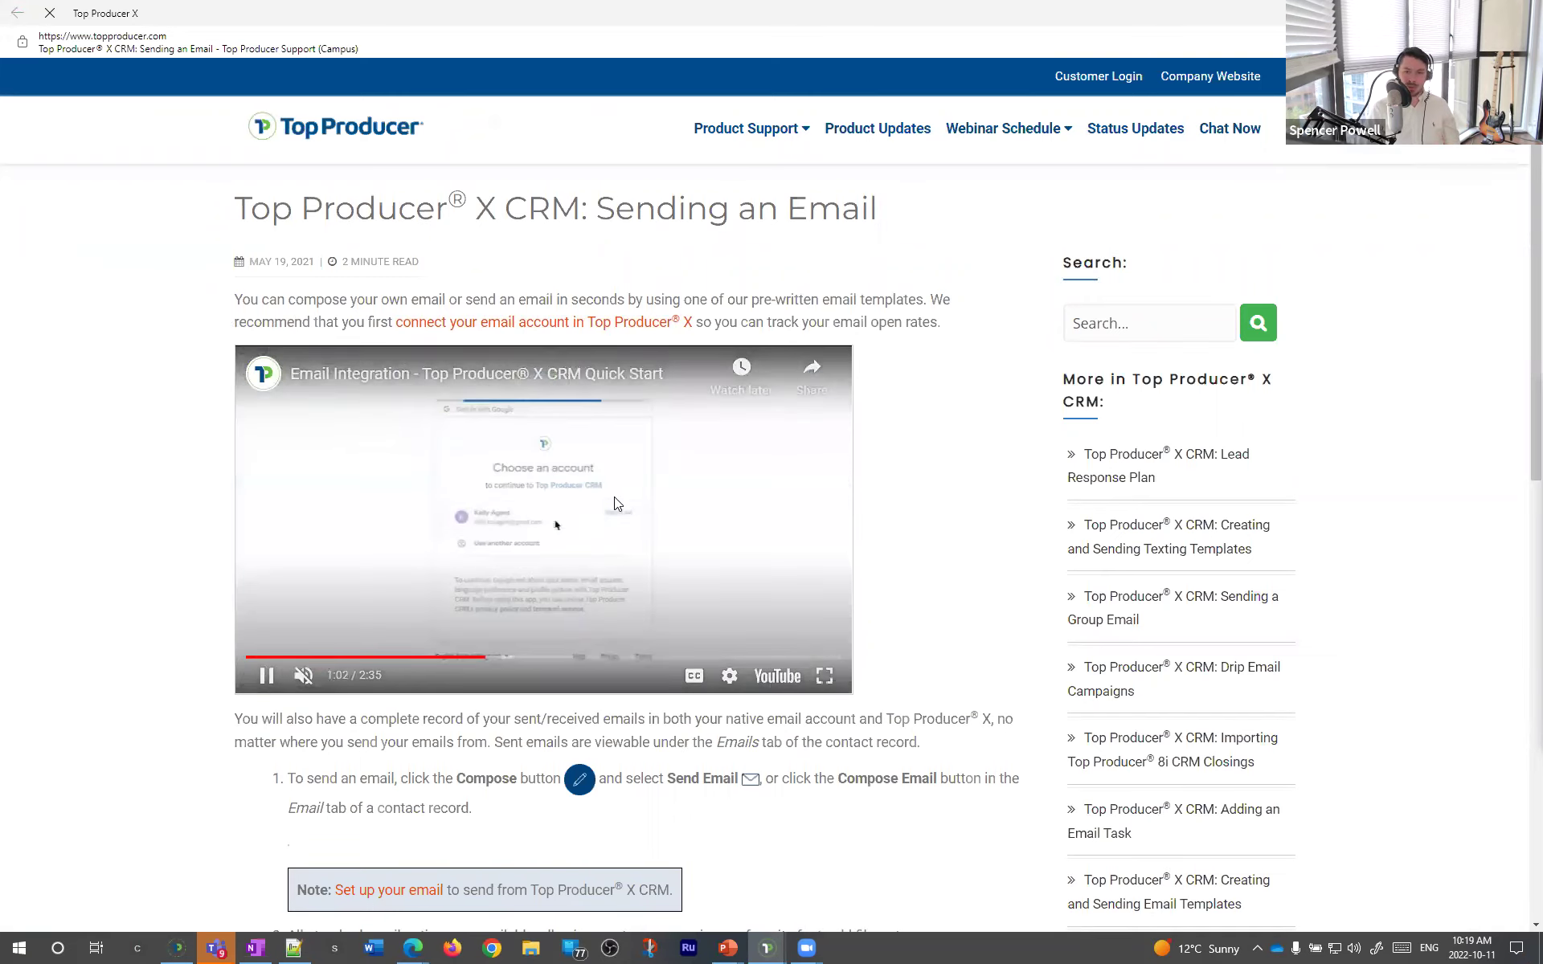
click(614, 497)
scroll(658, 655, down, 10)
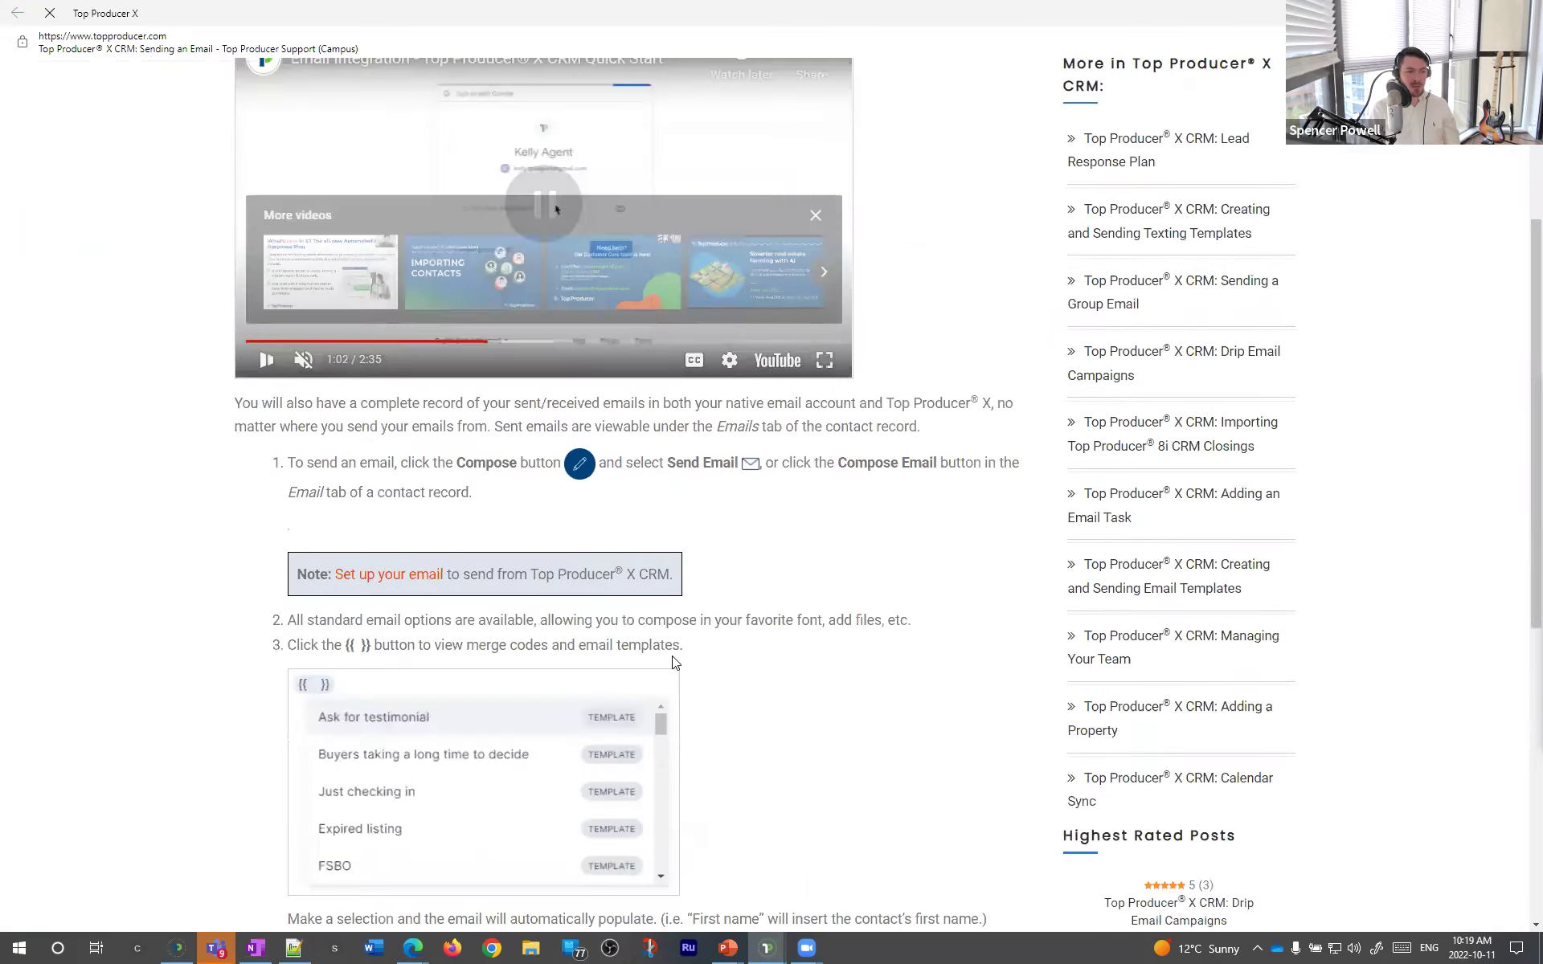
scroll(657, 655, up, 10)
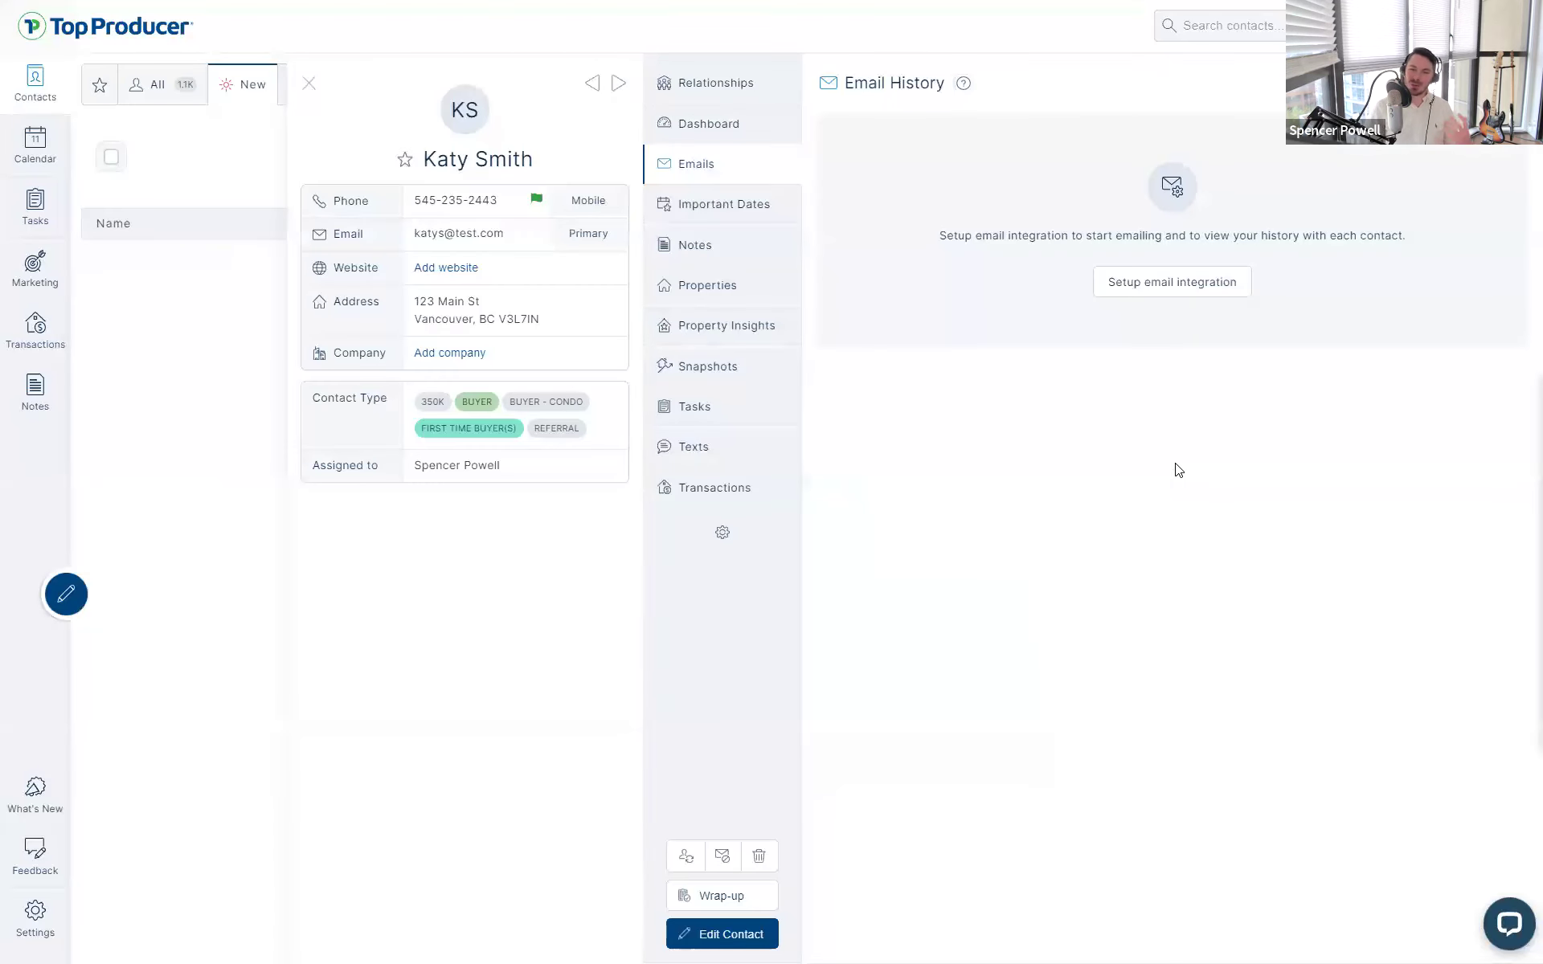
- Go from the contact's Relationships to the Dashboard and open the Edit Contact form
click(727, 90)
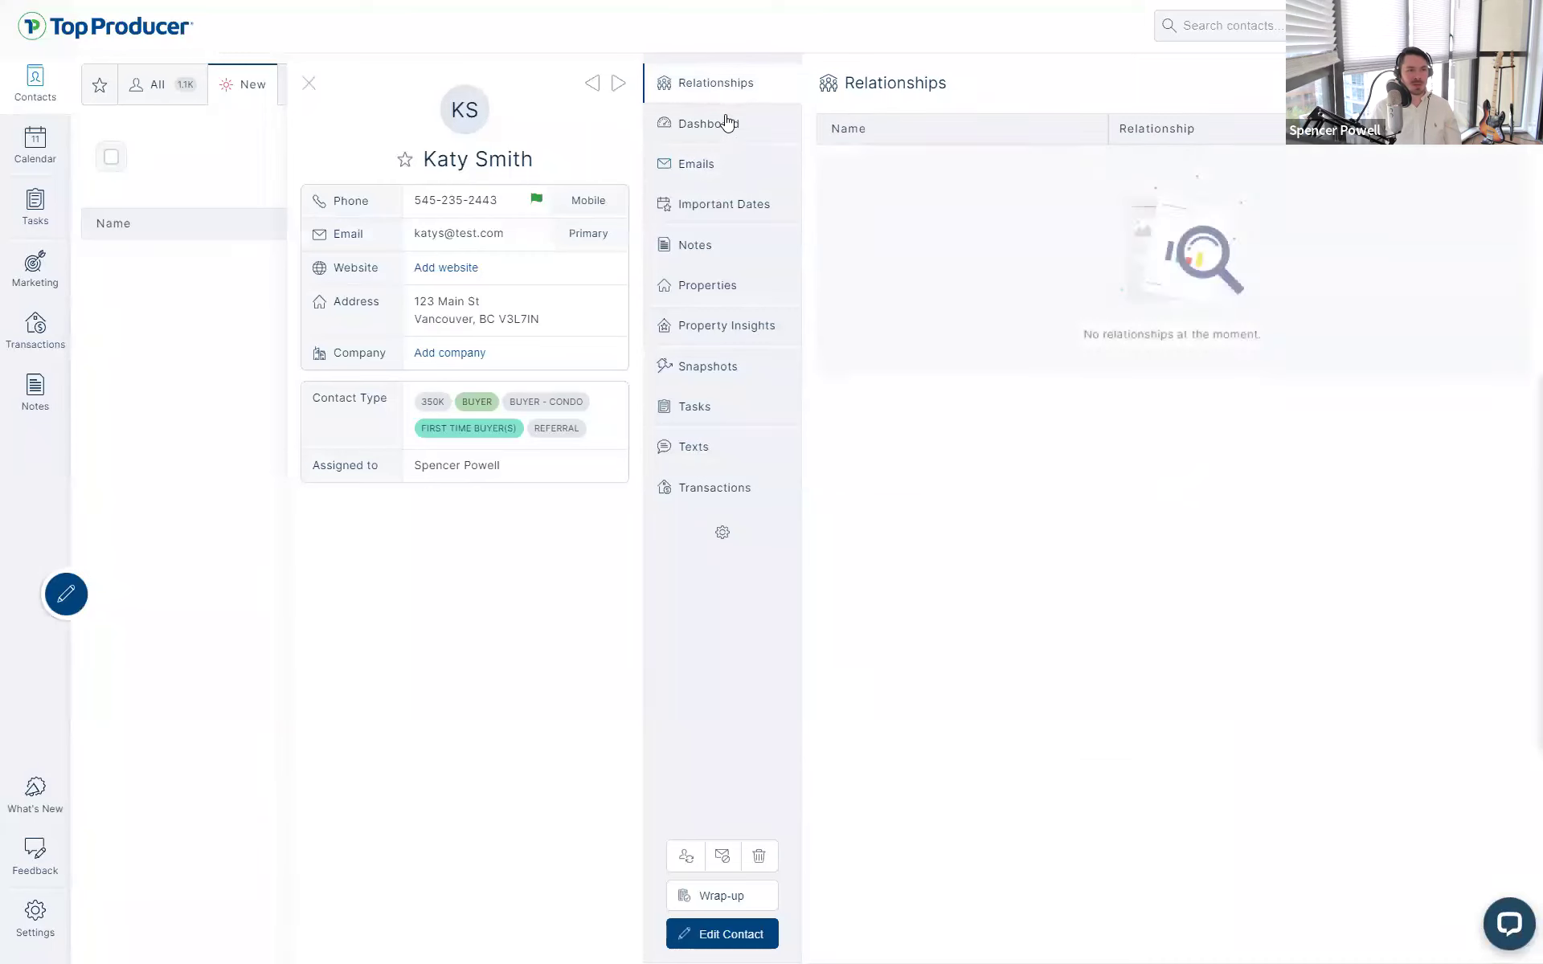
click(728, 123)
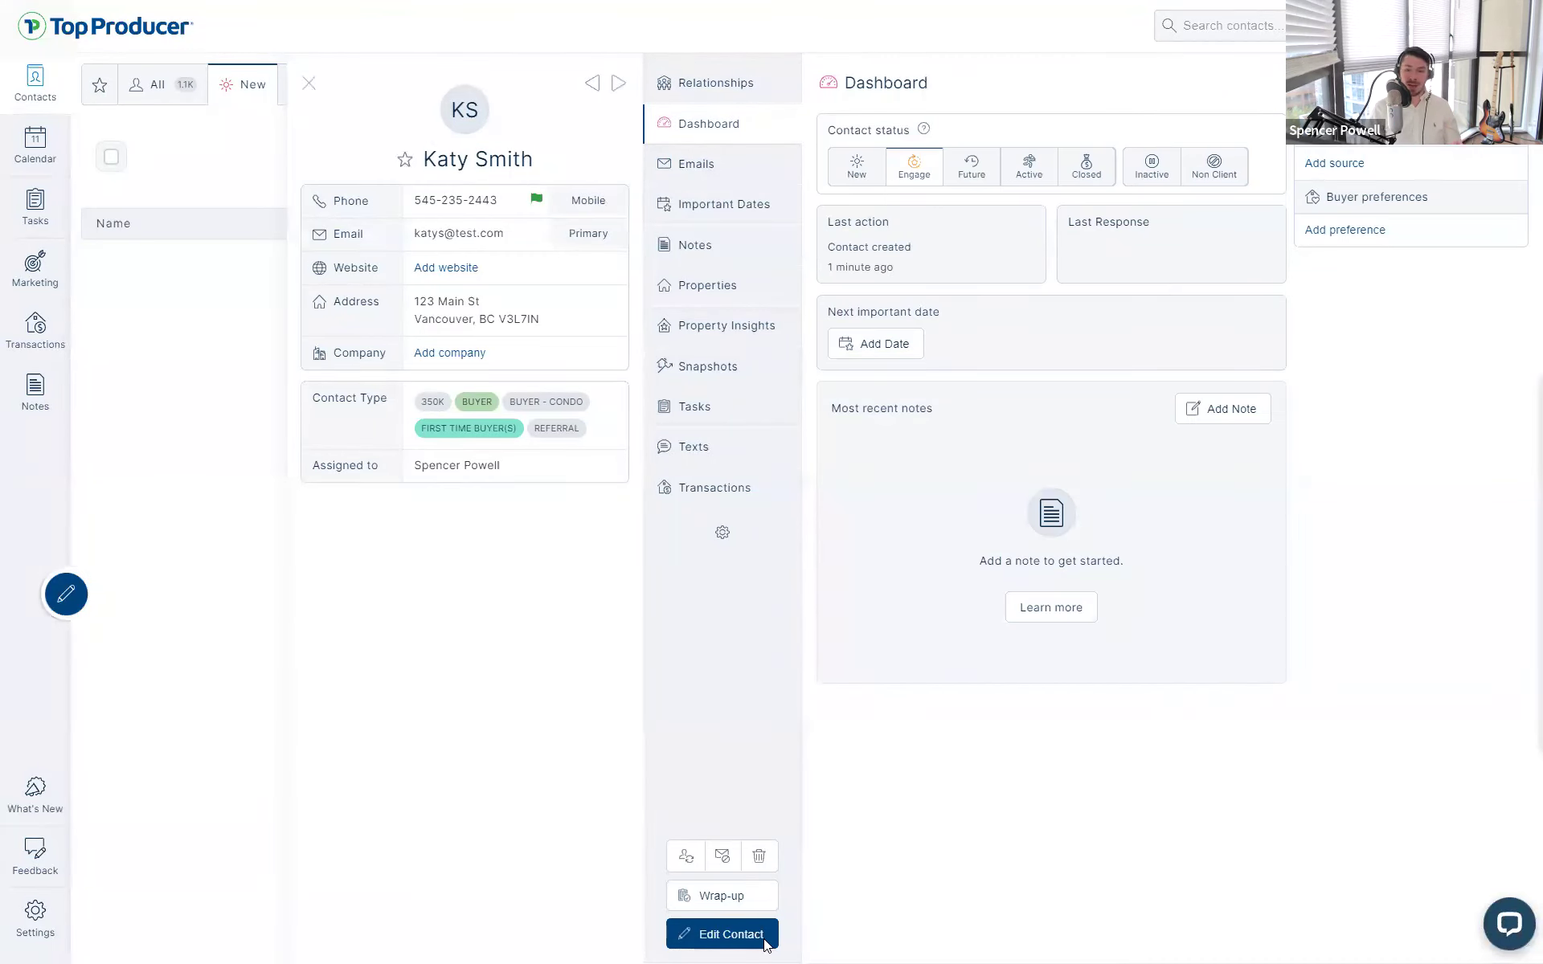
click(721, 942)
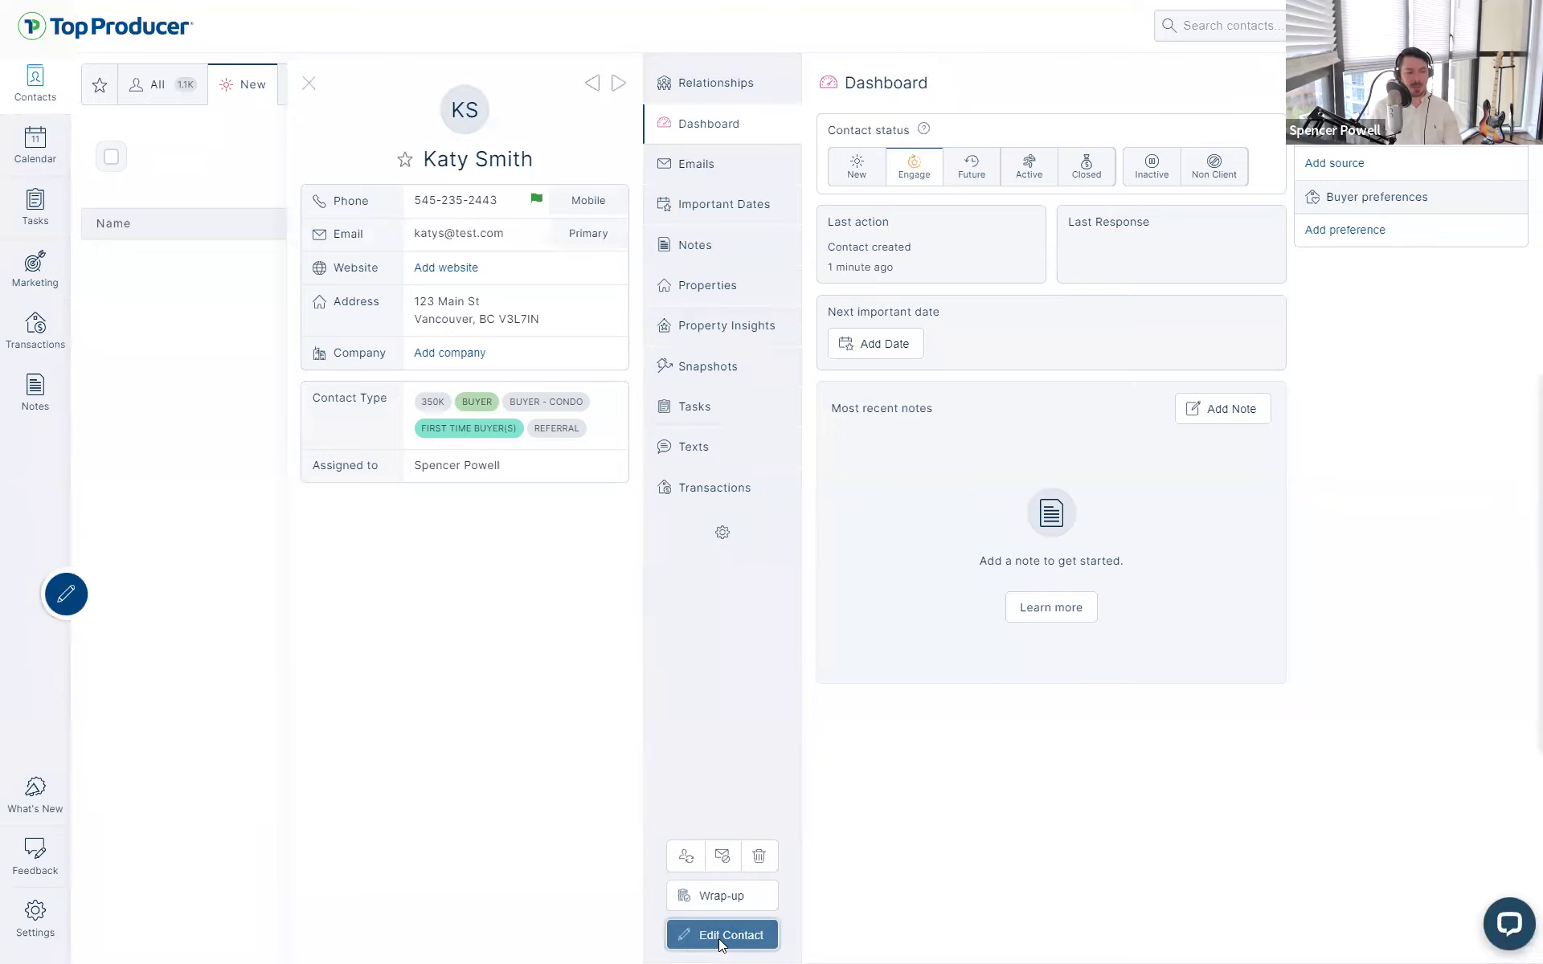
scroll(808, 530, down, 5)
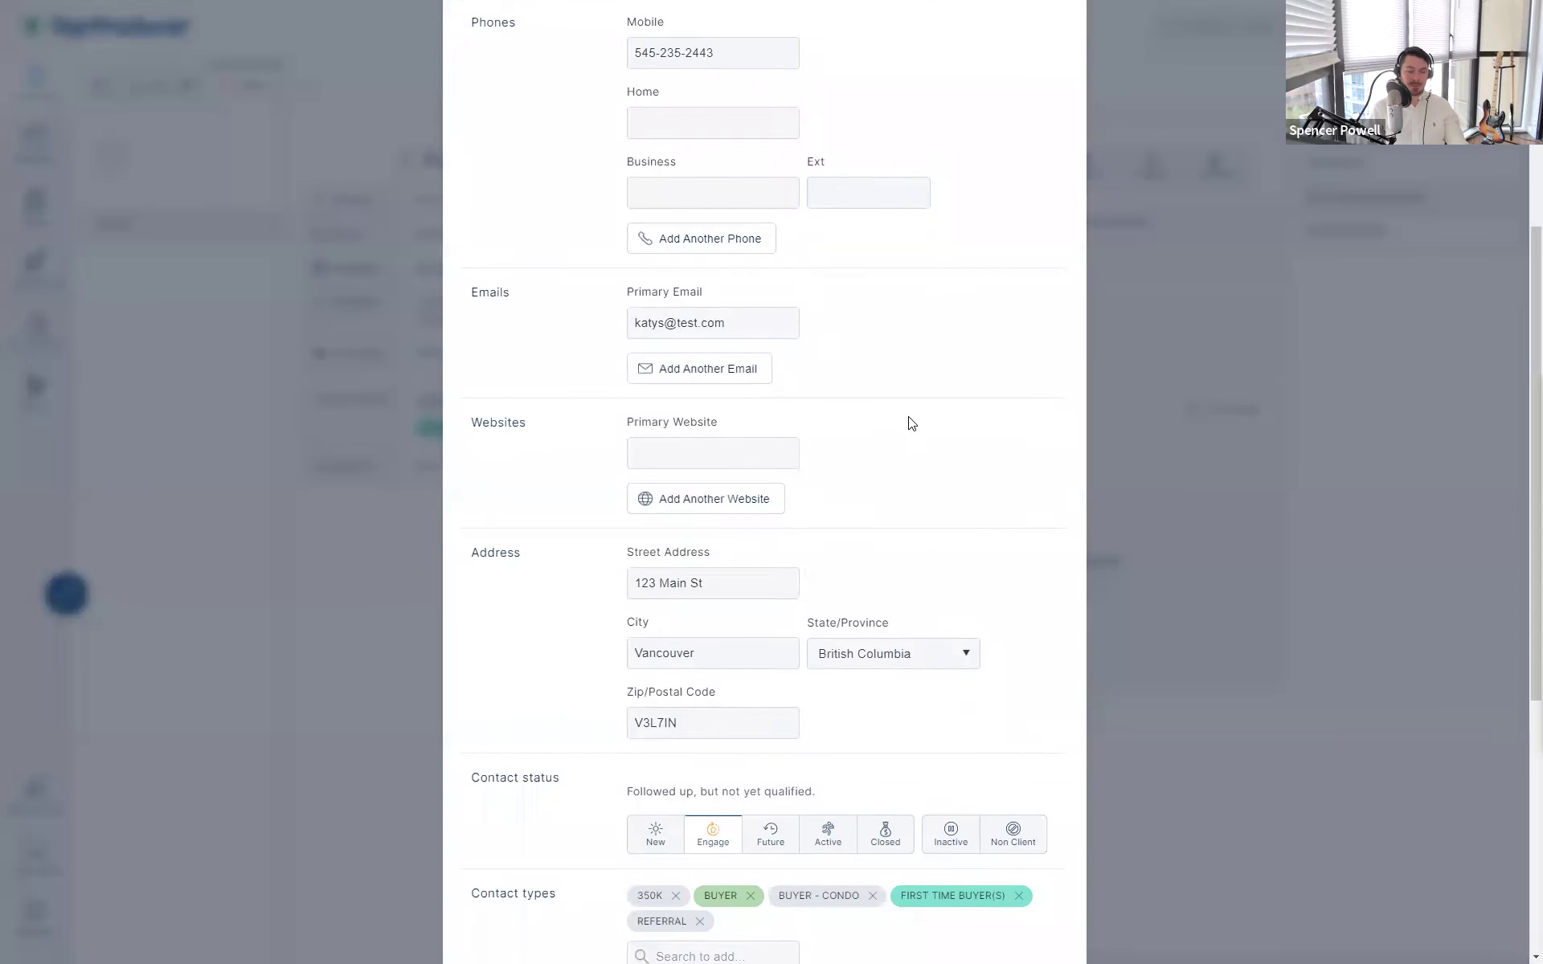
- Set the contact status to Active
scroll(860, 514, down, 2)
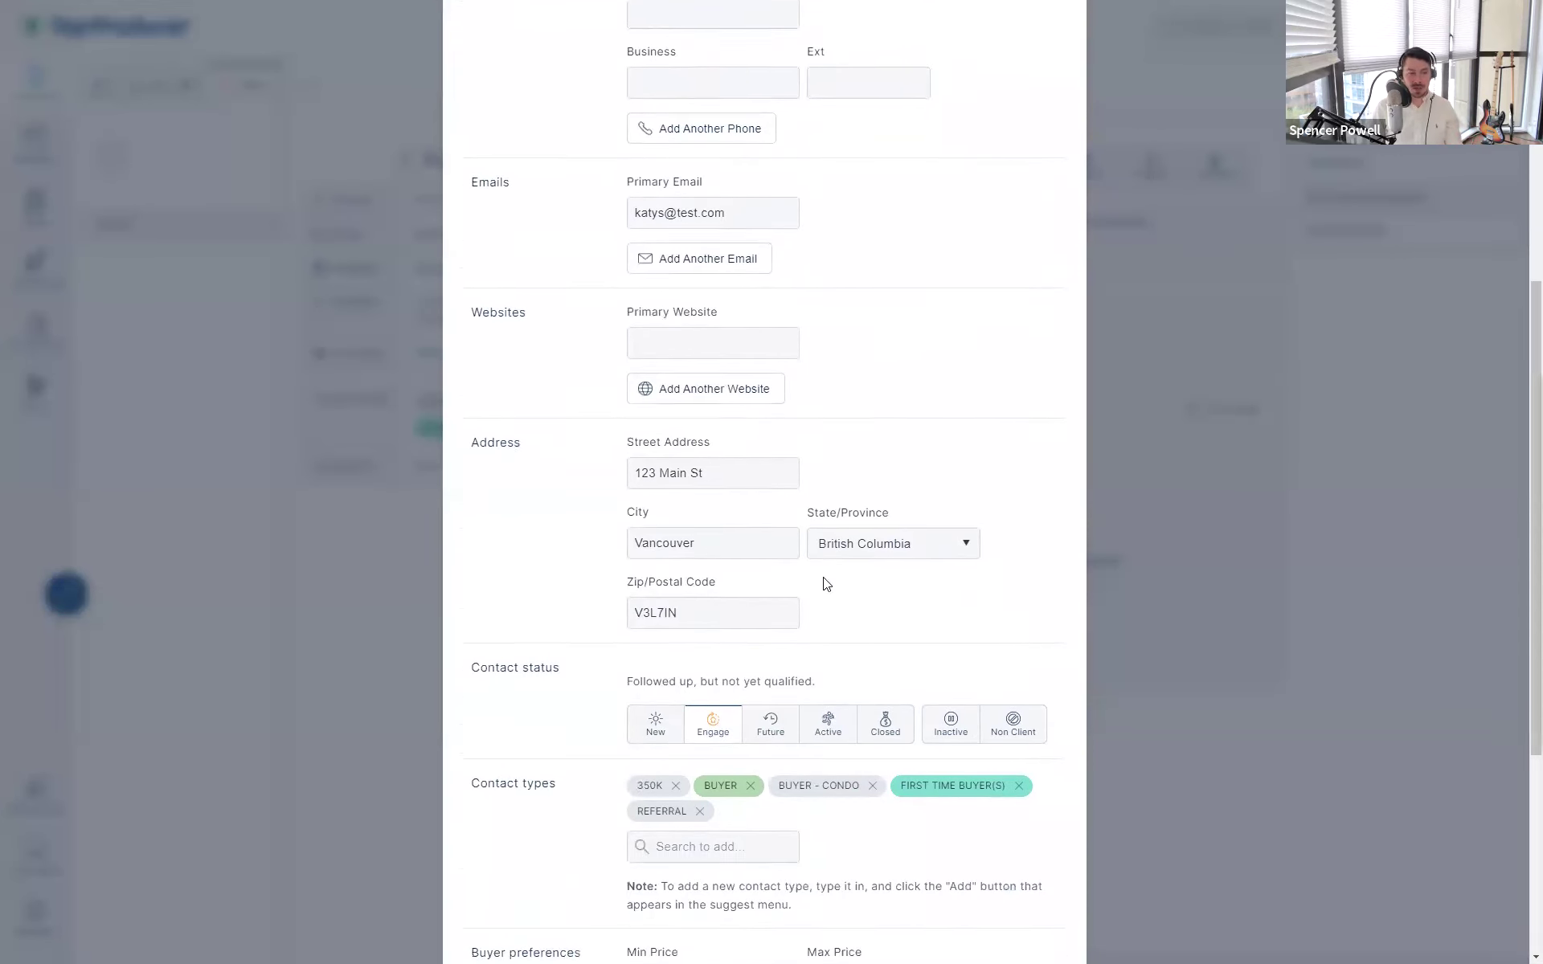
click(707, 773)
click(774, 699)
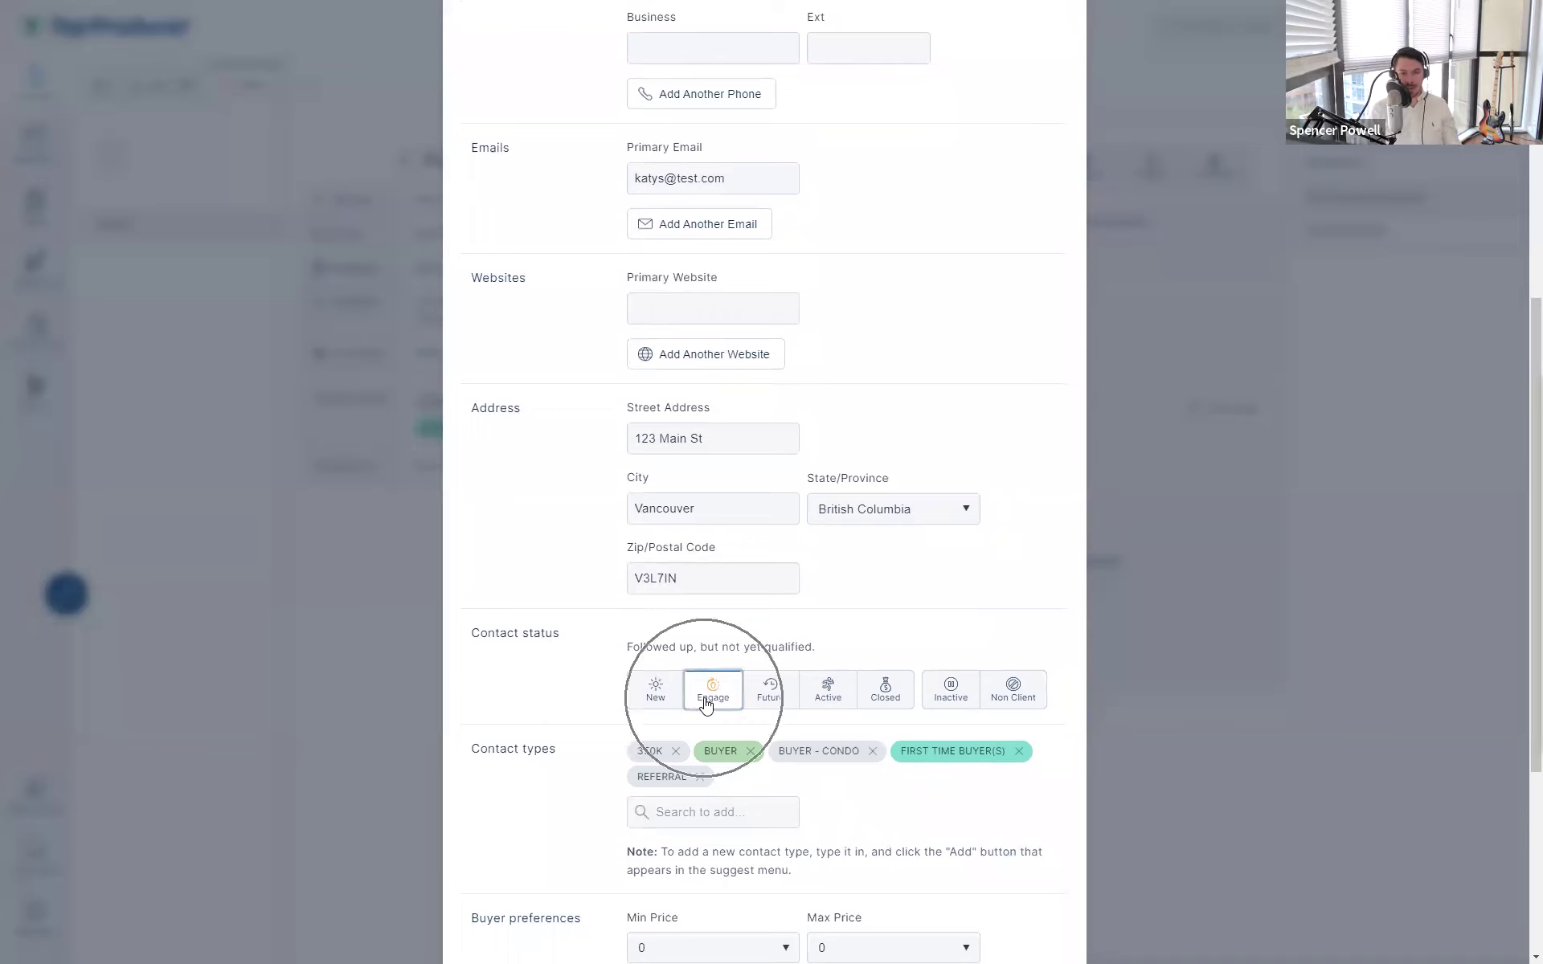
click(826, 690)
- Add Buyer - under contract as a contact type and save the contact
click(730, 813)
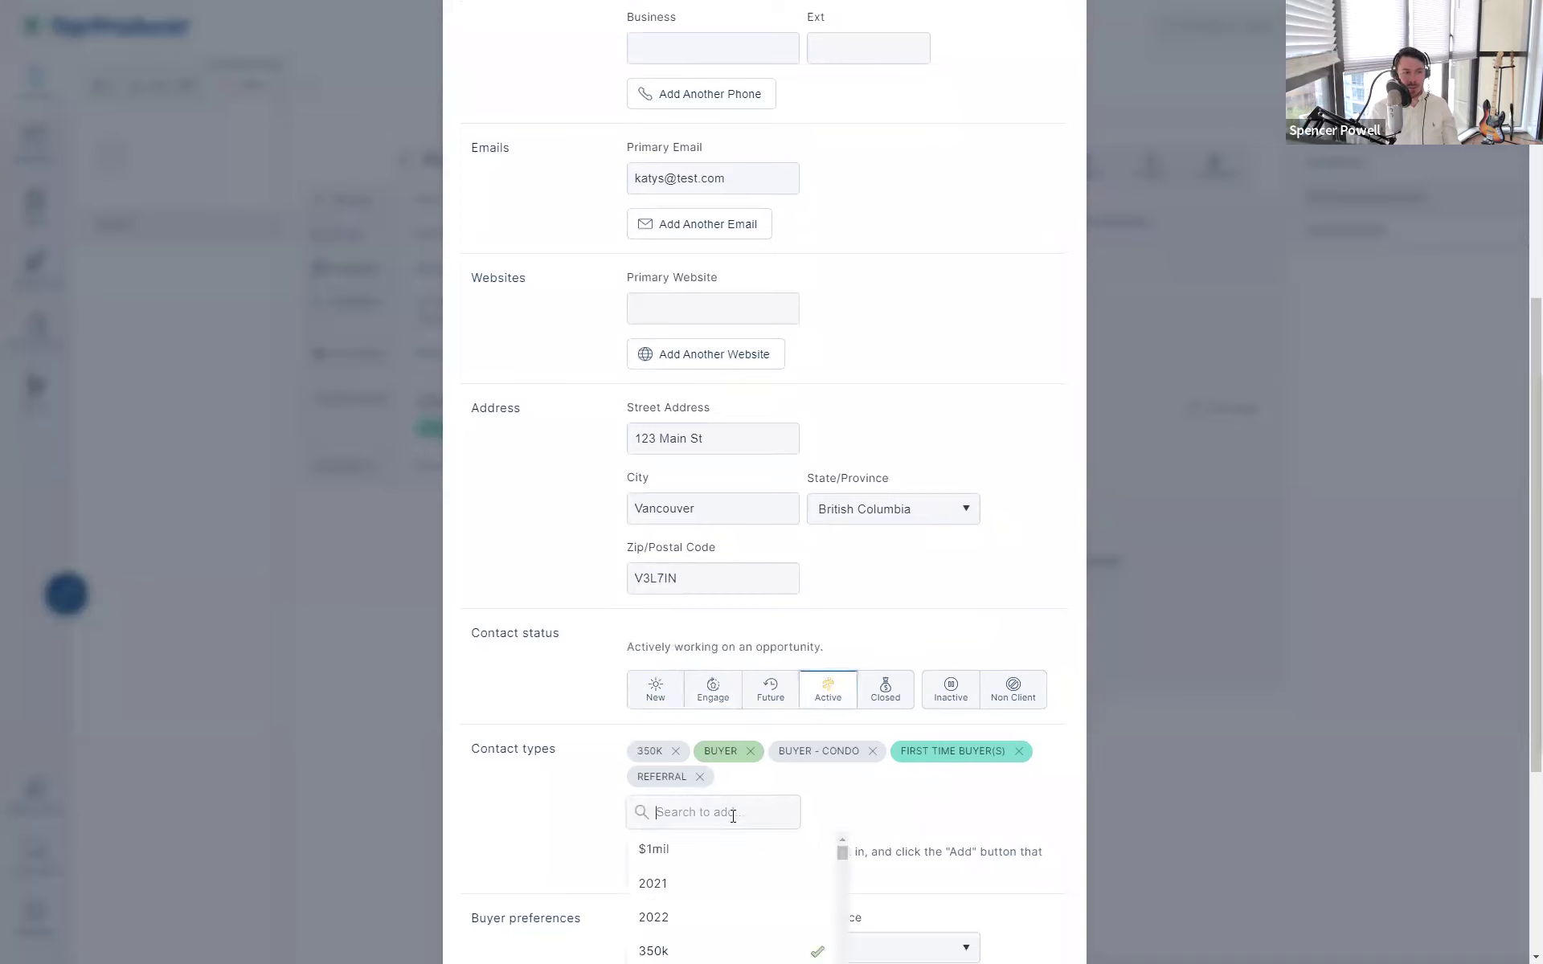
text(buy)
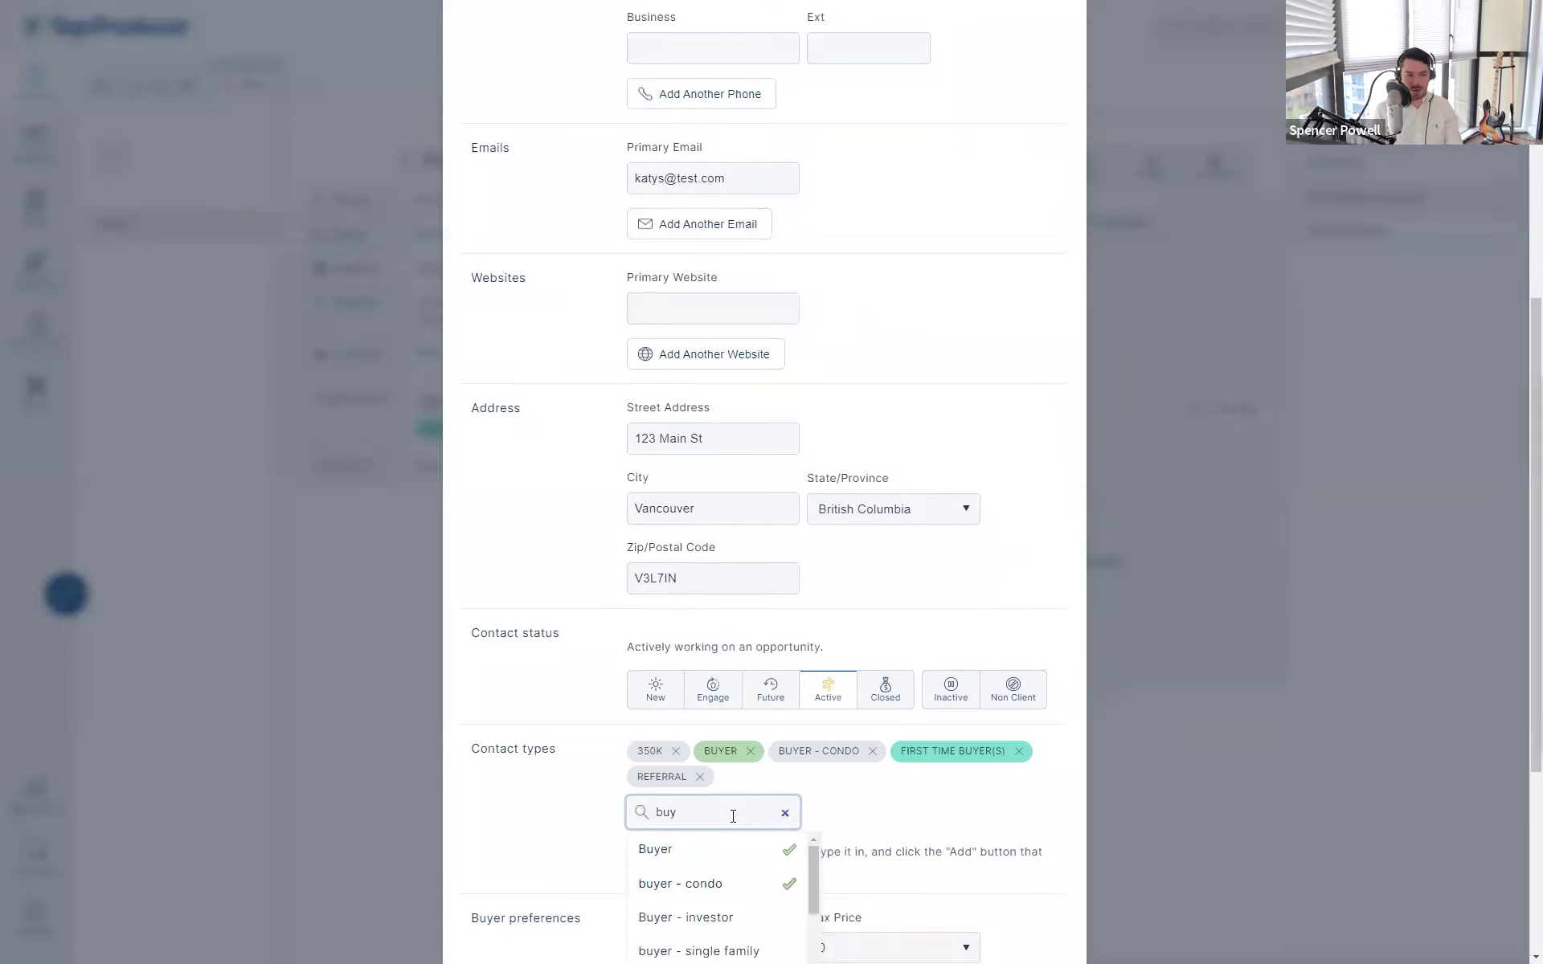
text(er -)
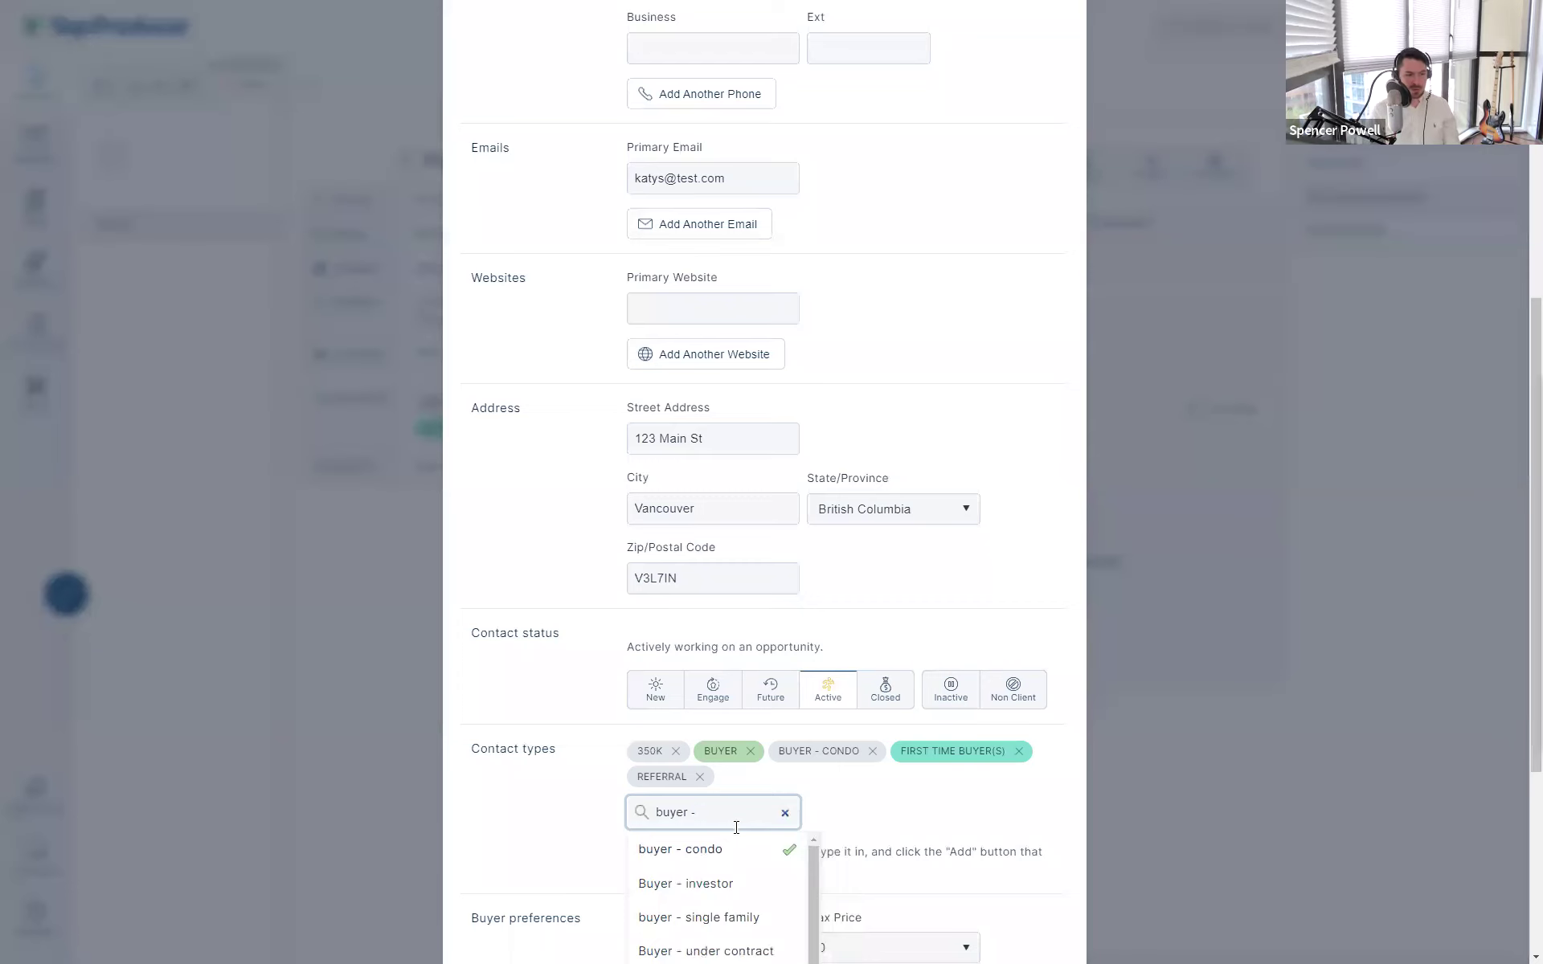
click(735, 948)
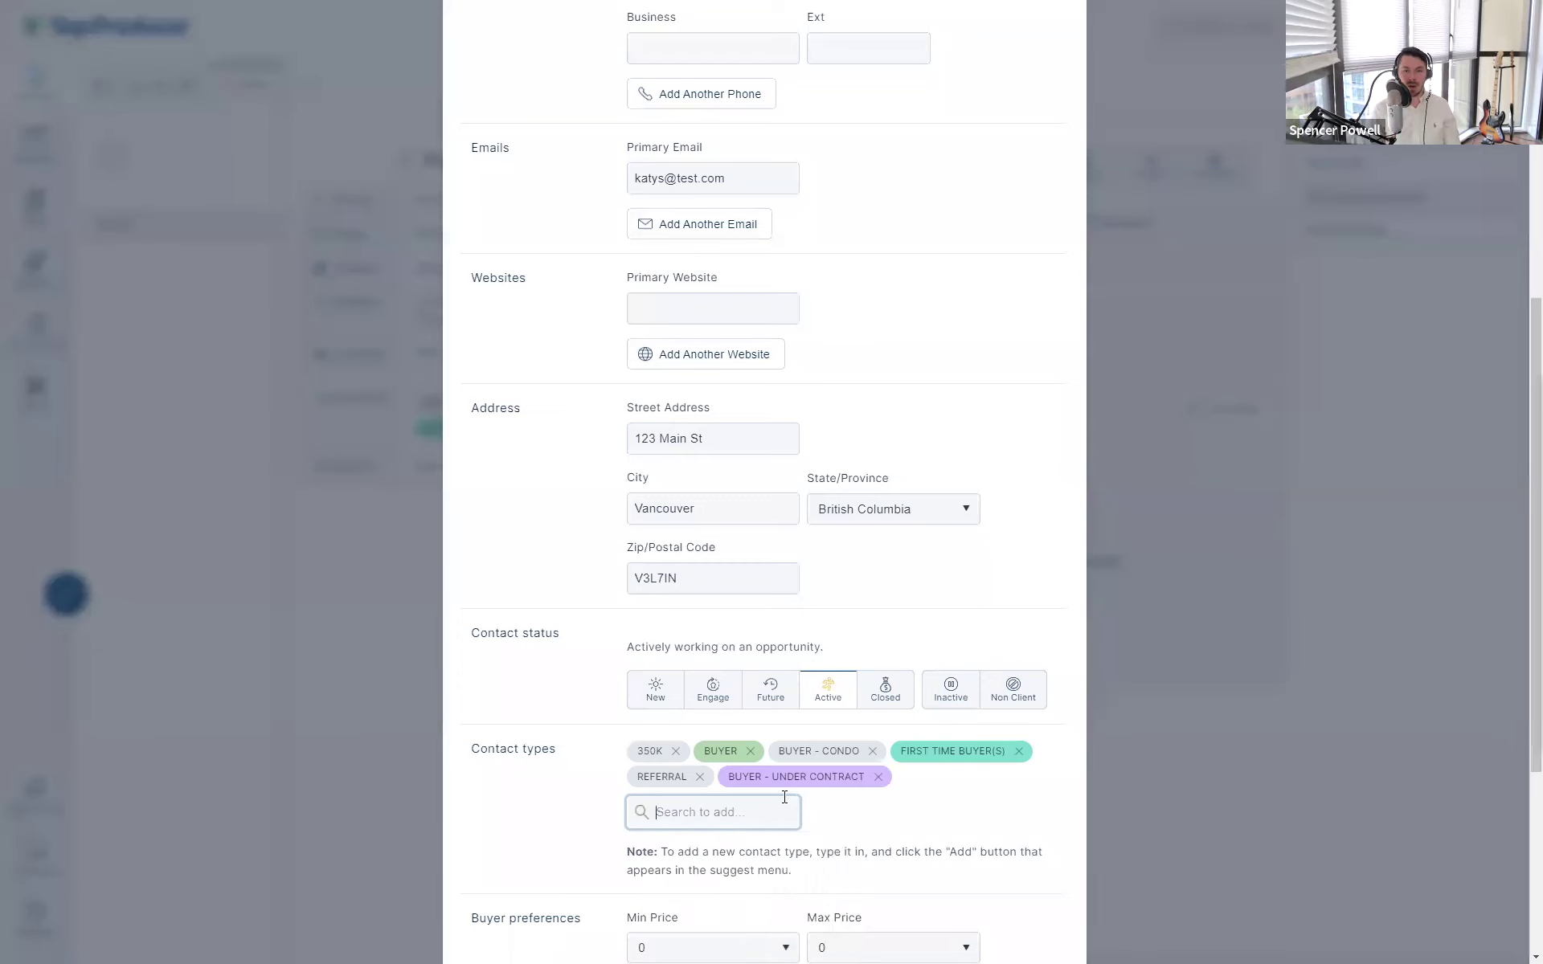
click(747, 807)
scroll(884, 836, down, 5)
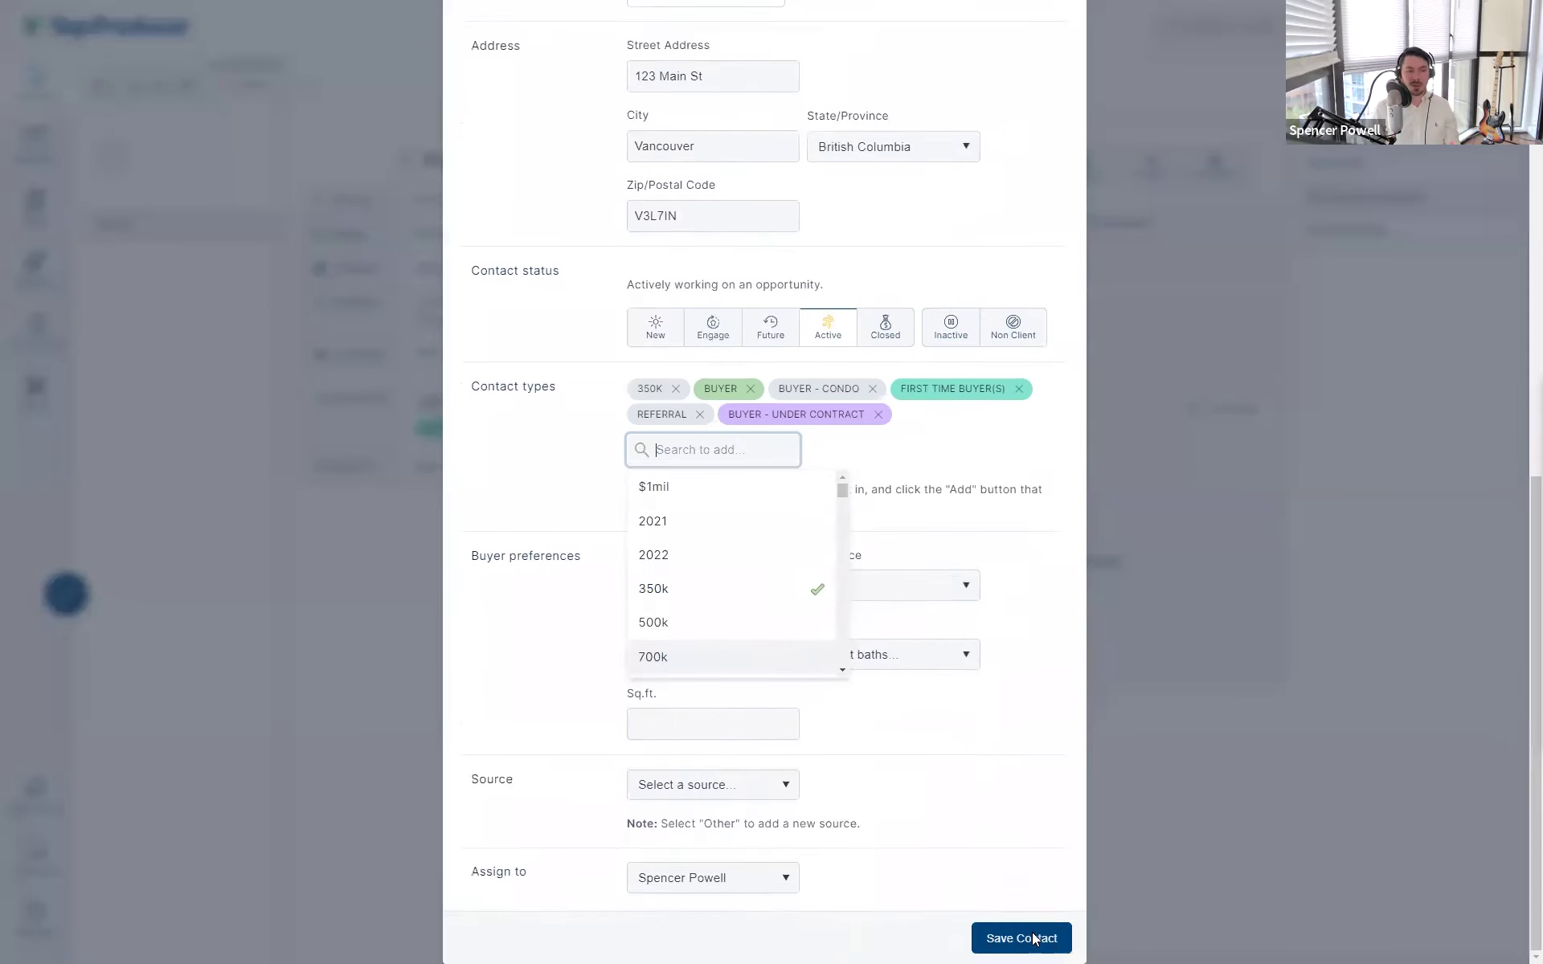
click(1021, 938)
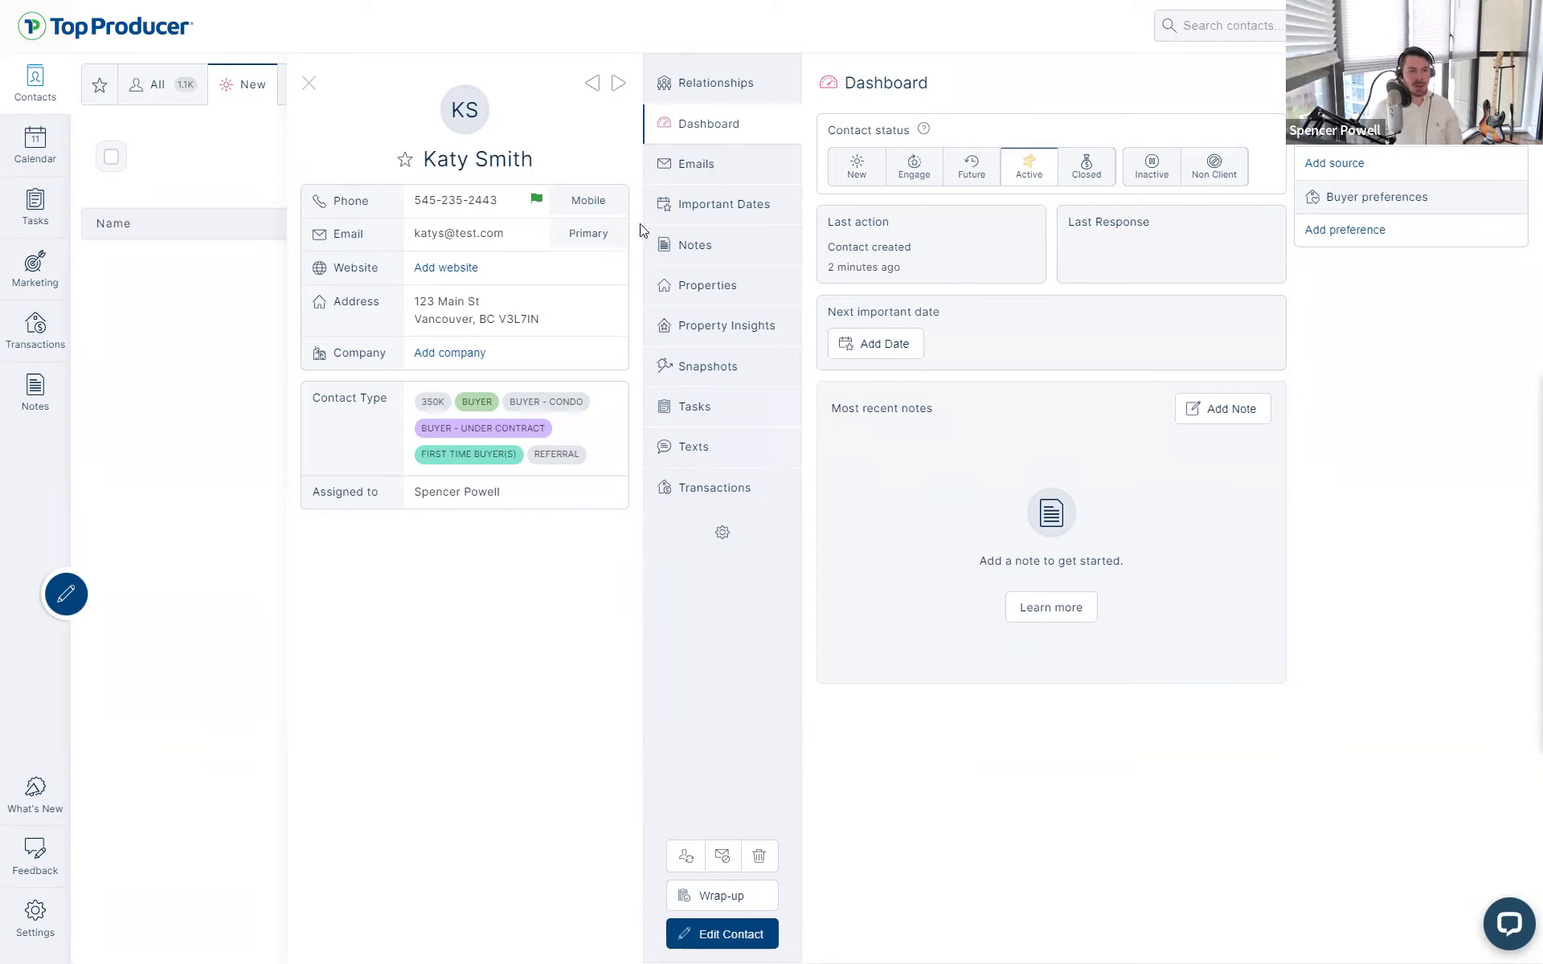
- Show the contact's empty Relationships list and exit full-screen mode with F11
click(745, 82)
click(740, 131)
click(754, 84)
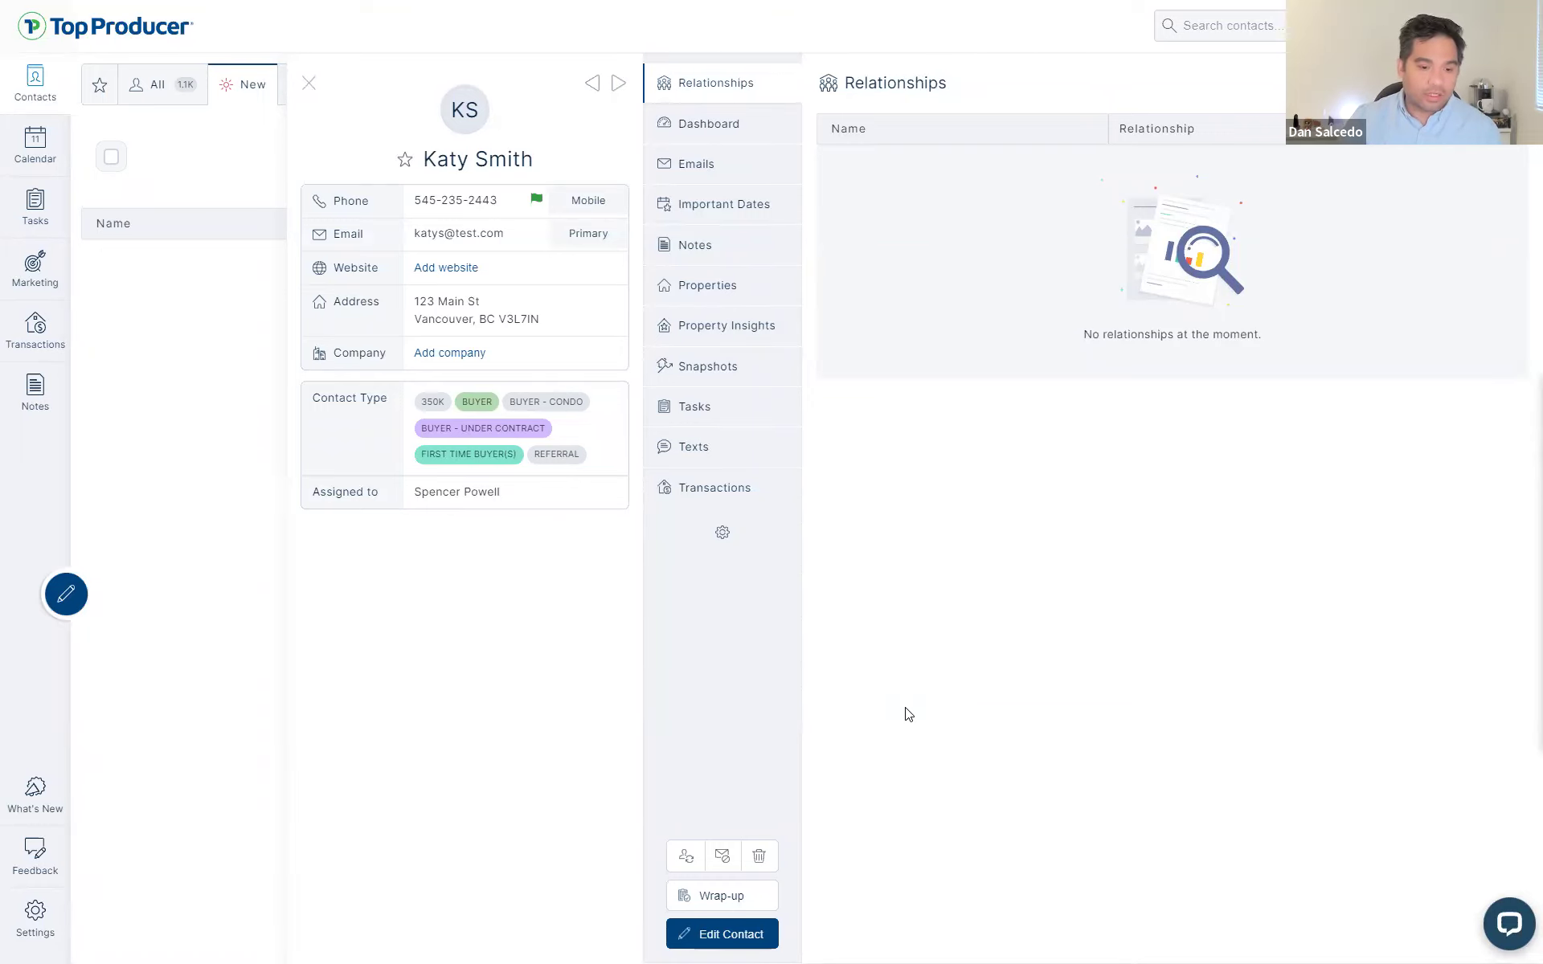
key(F11)
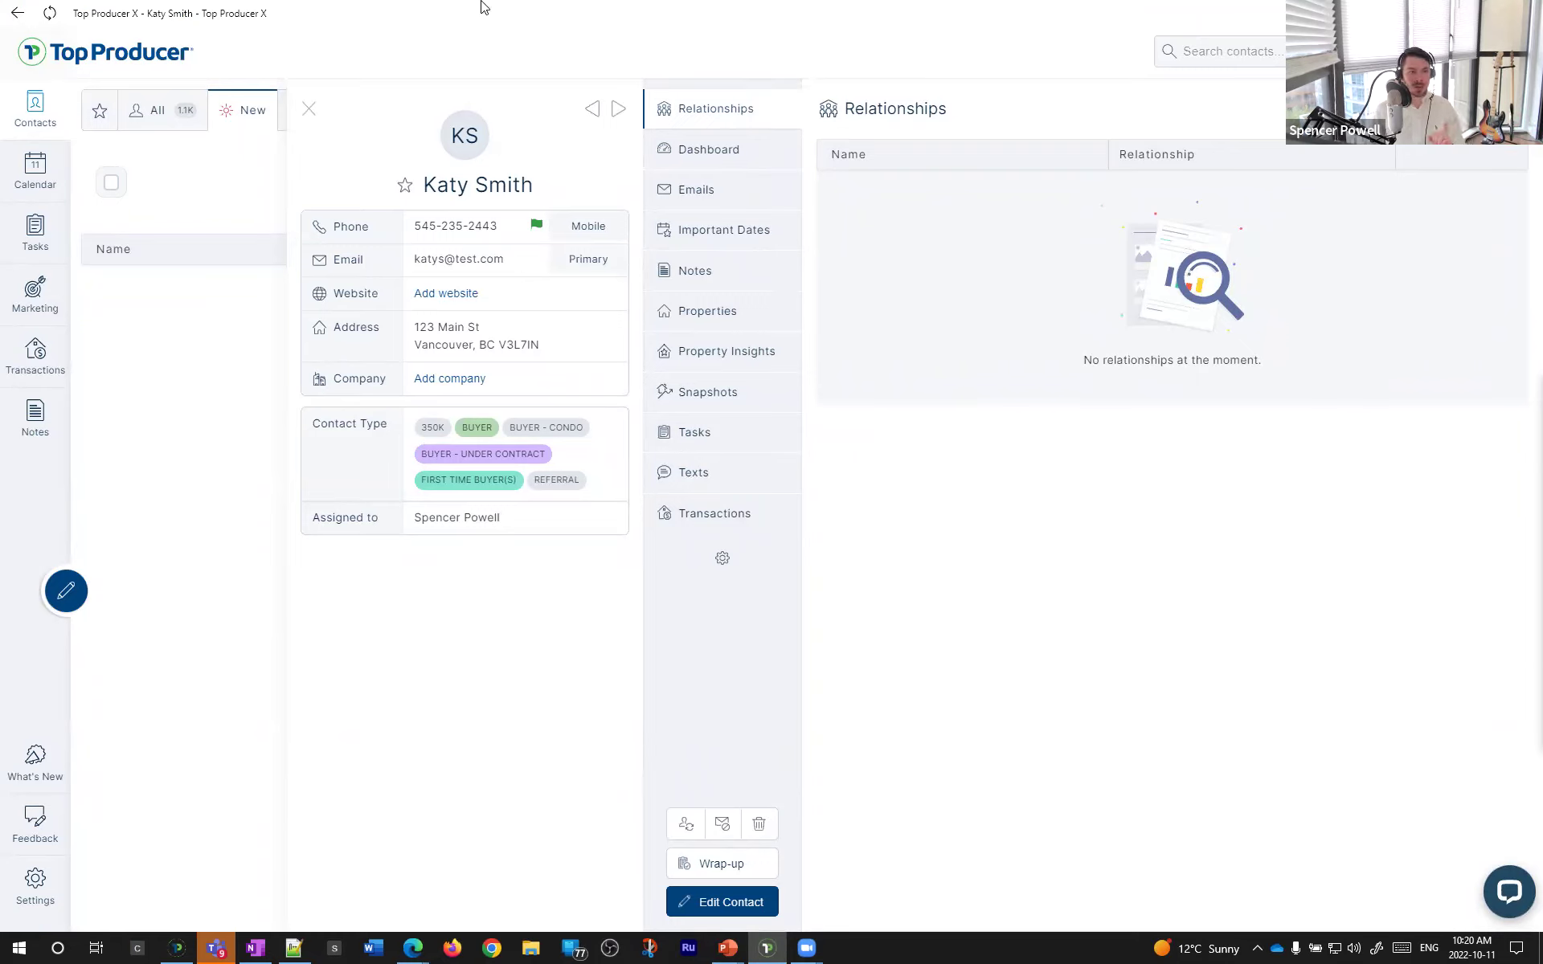
- Restore the window to a smaller size and return to the contact's Relationships panel via Dashboard
double_click(581, 22)
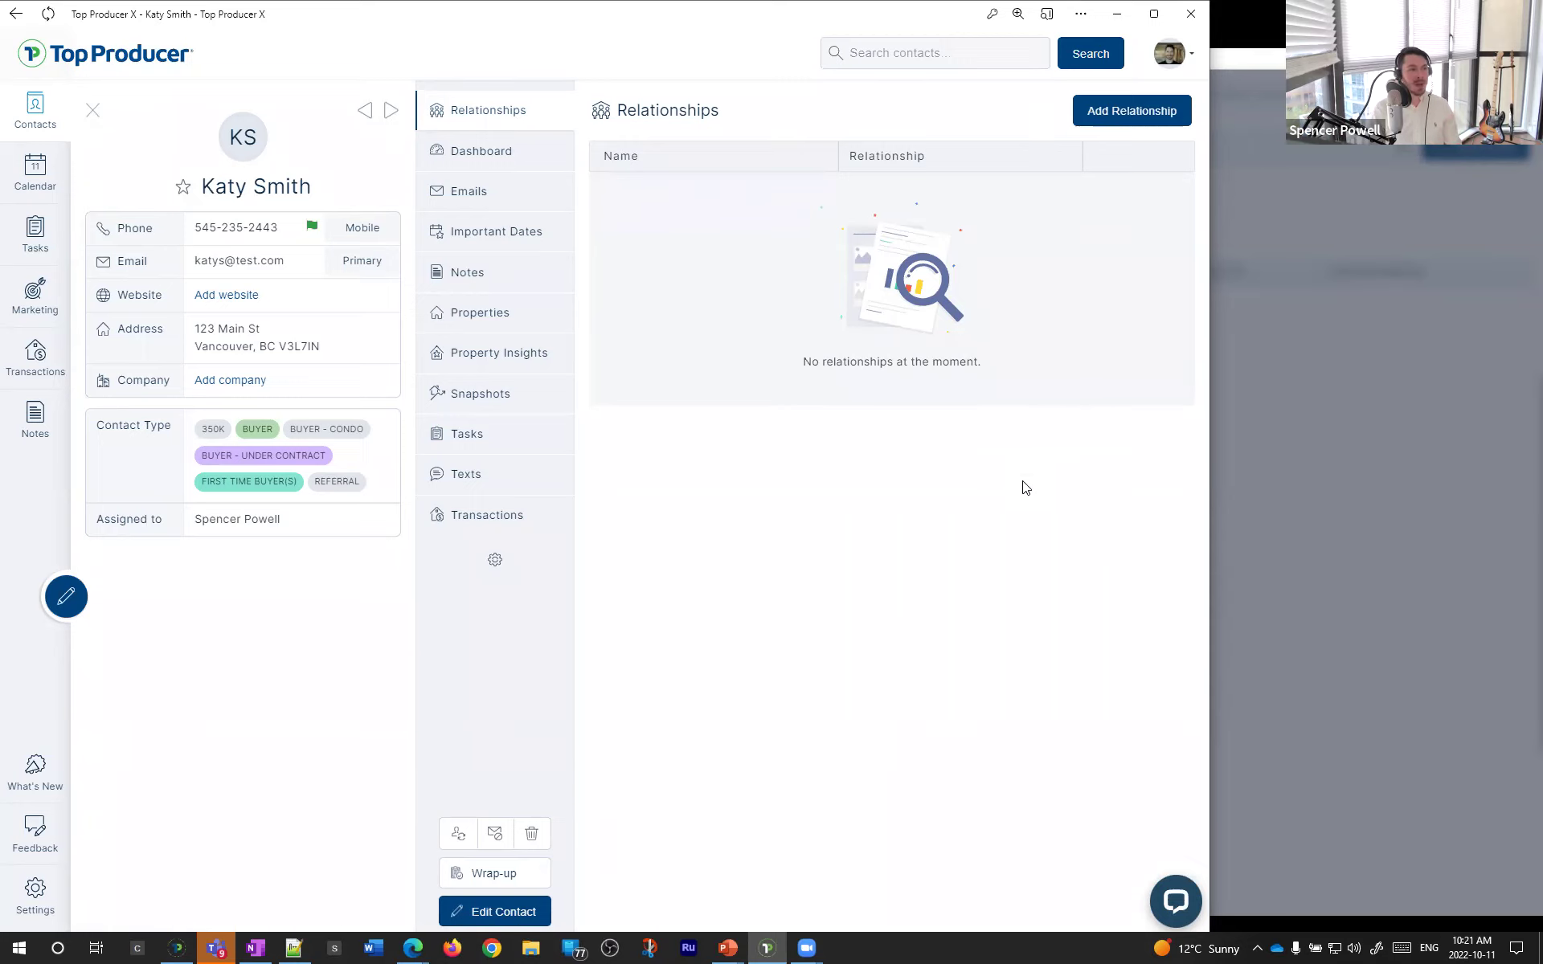
click(496, 155)
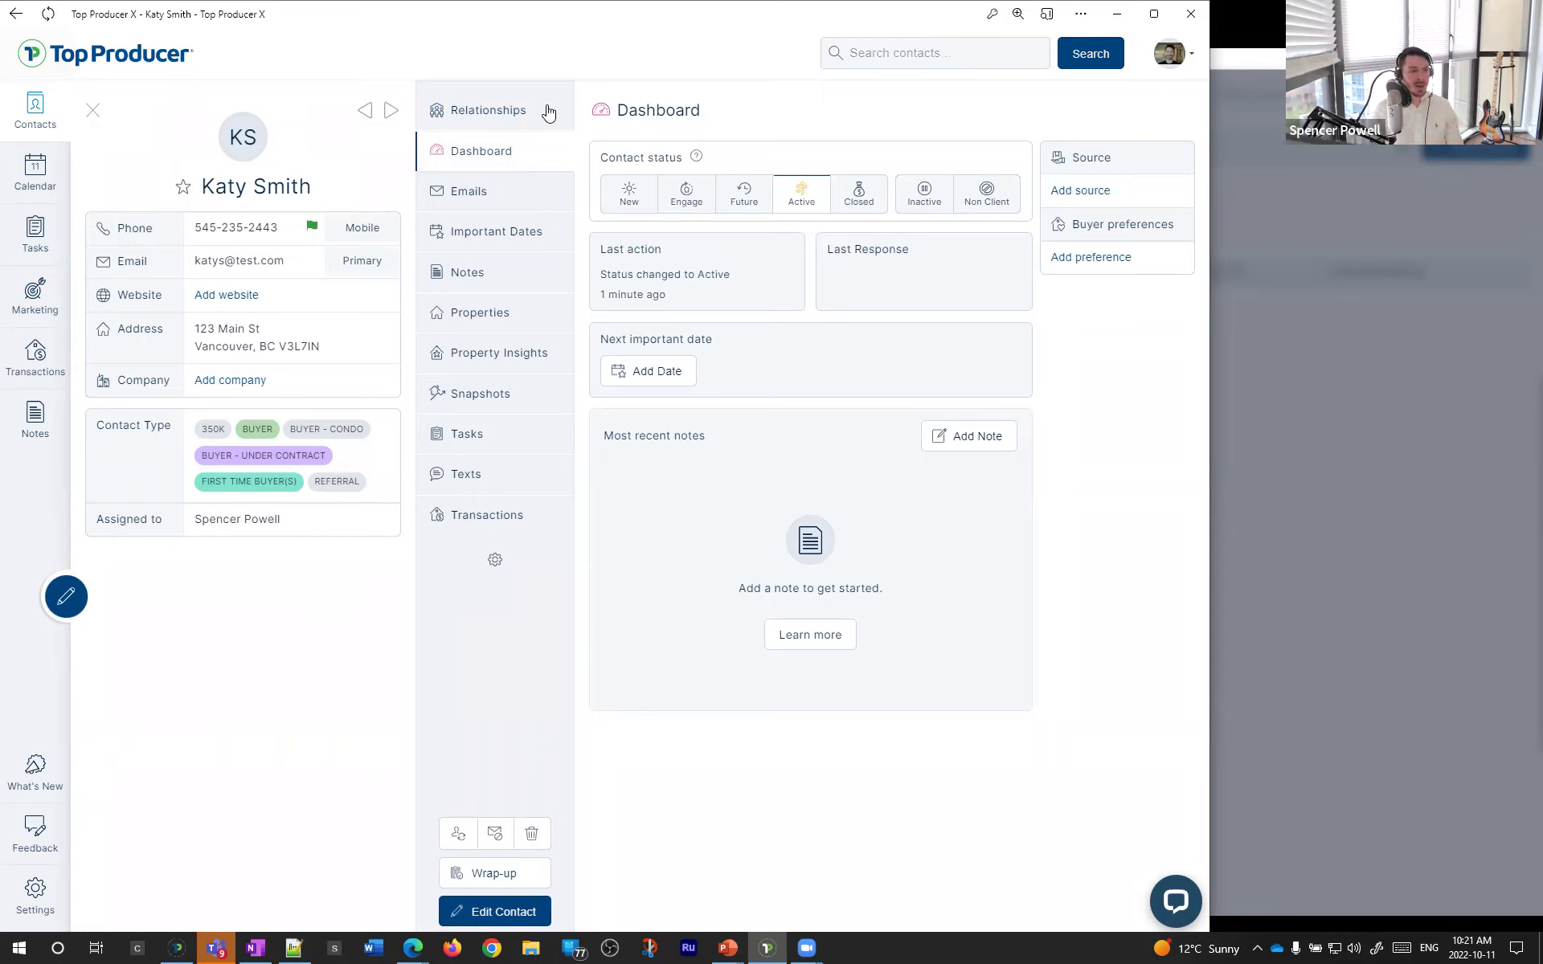
click(547, 112)
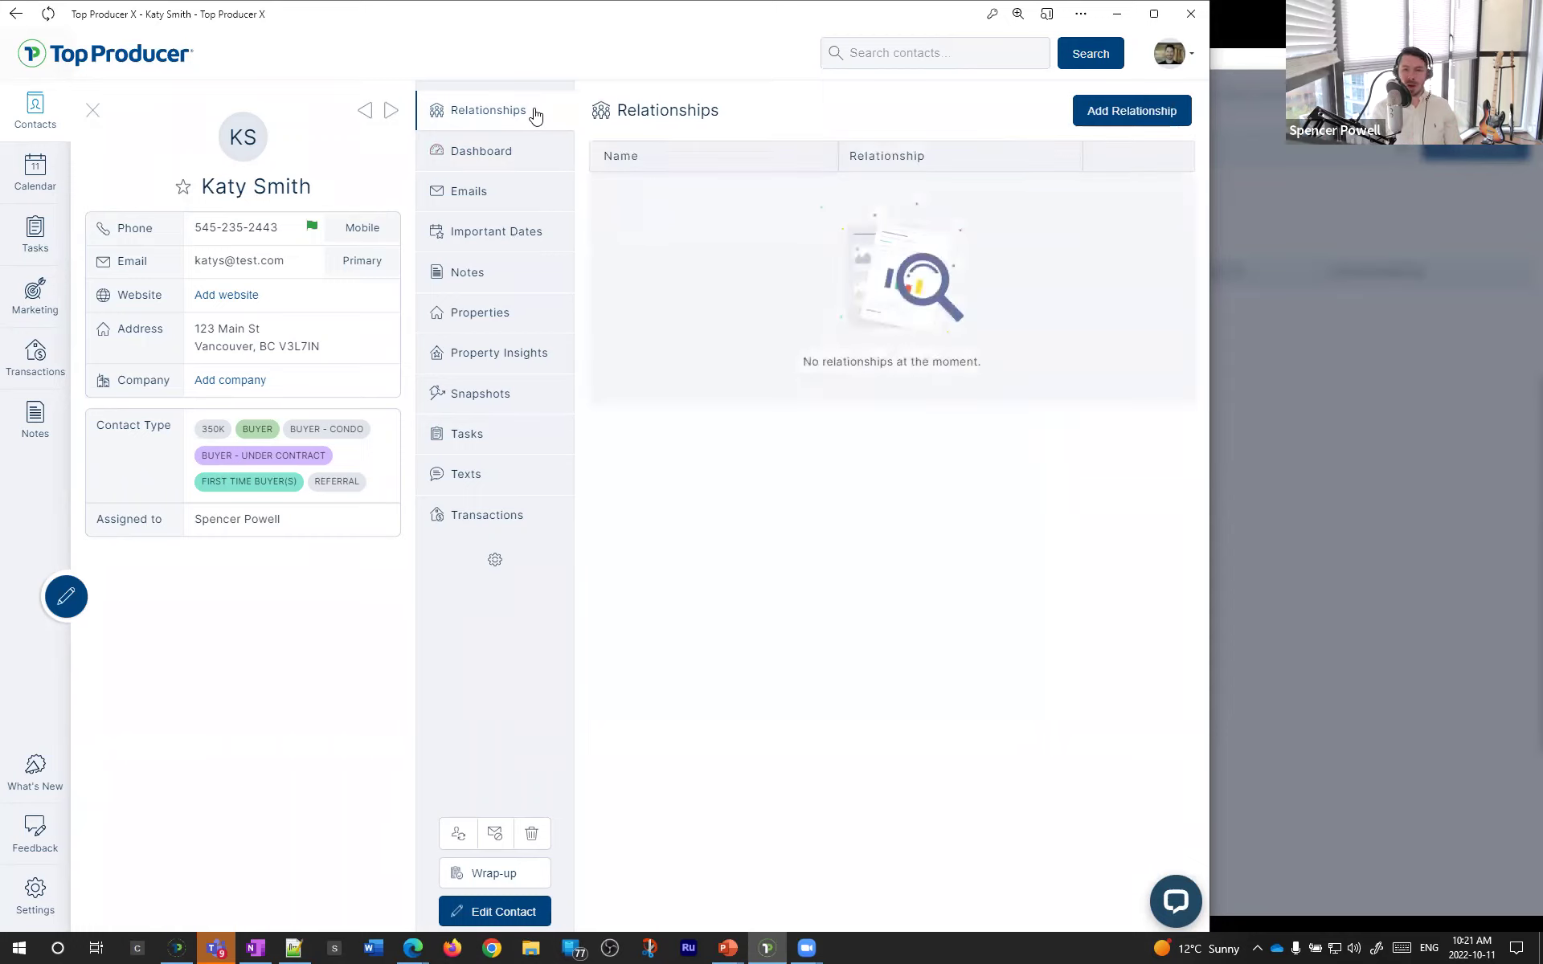
- Move the Relationships section lower and open the Add Relationship form with Spouse as relation
click(494, 120)
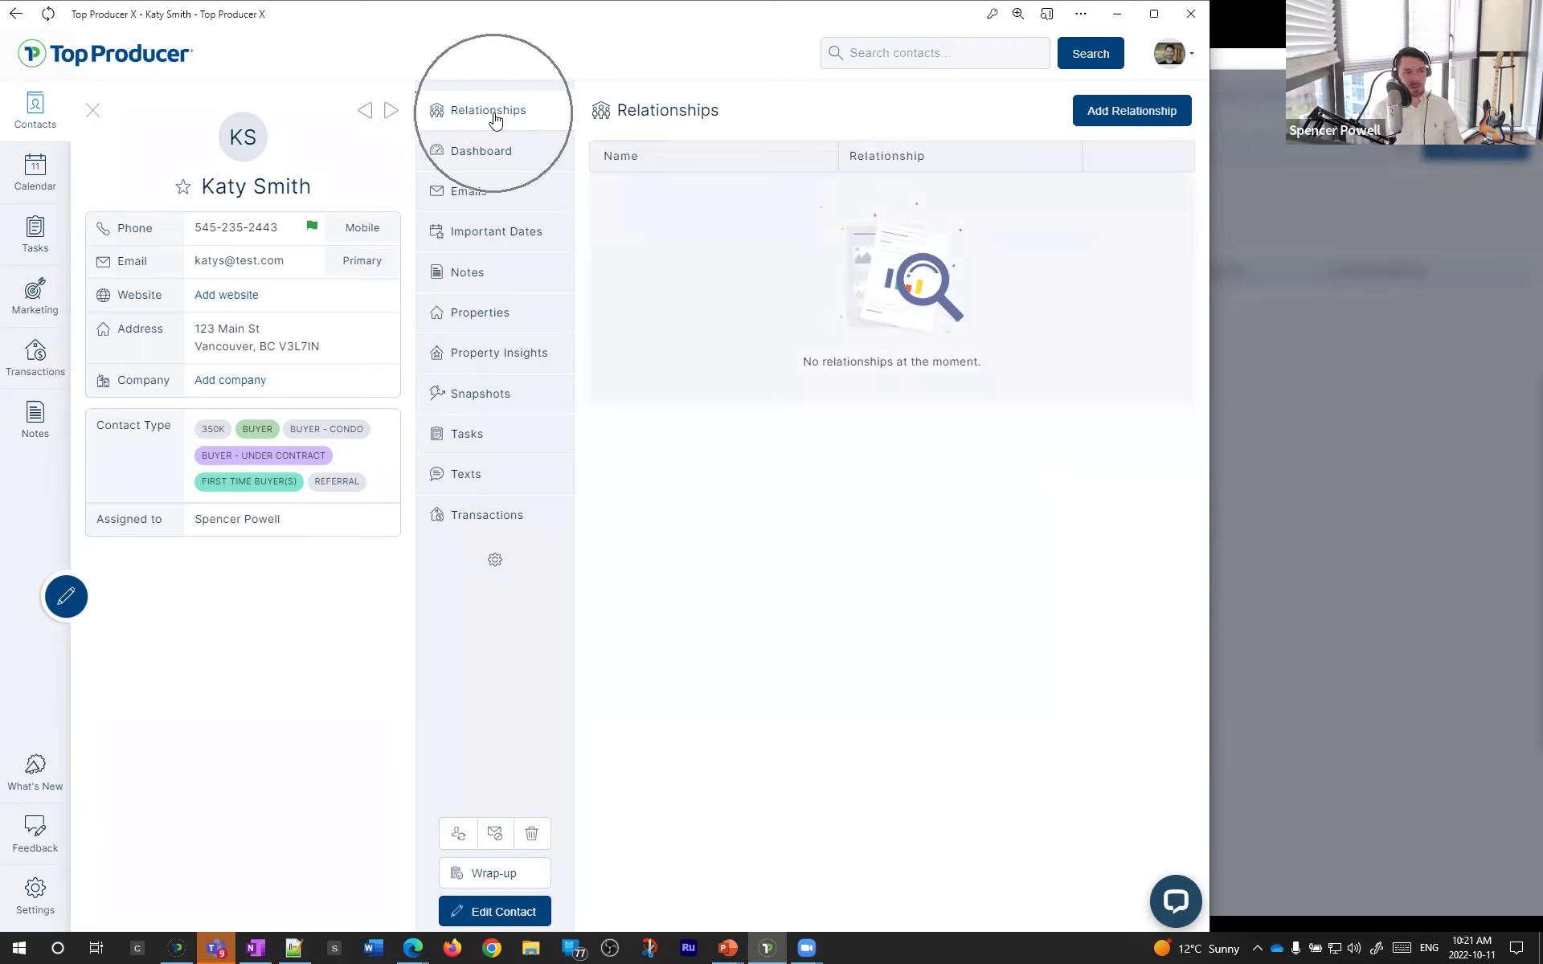
drag(493, 120, 554, 145)
click(1098, 122)
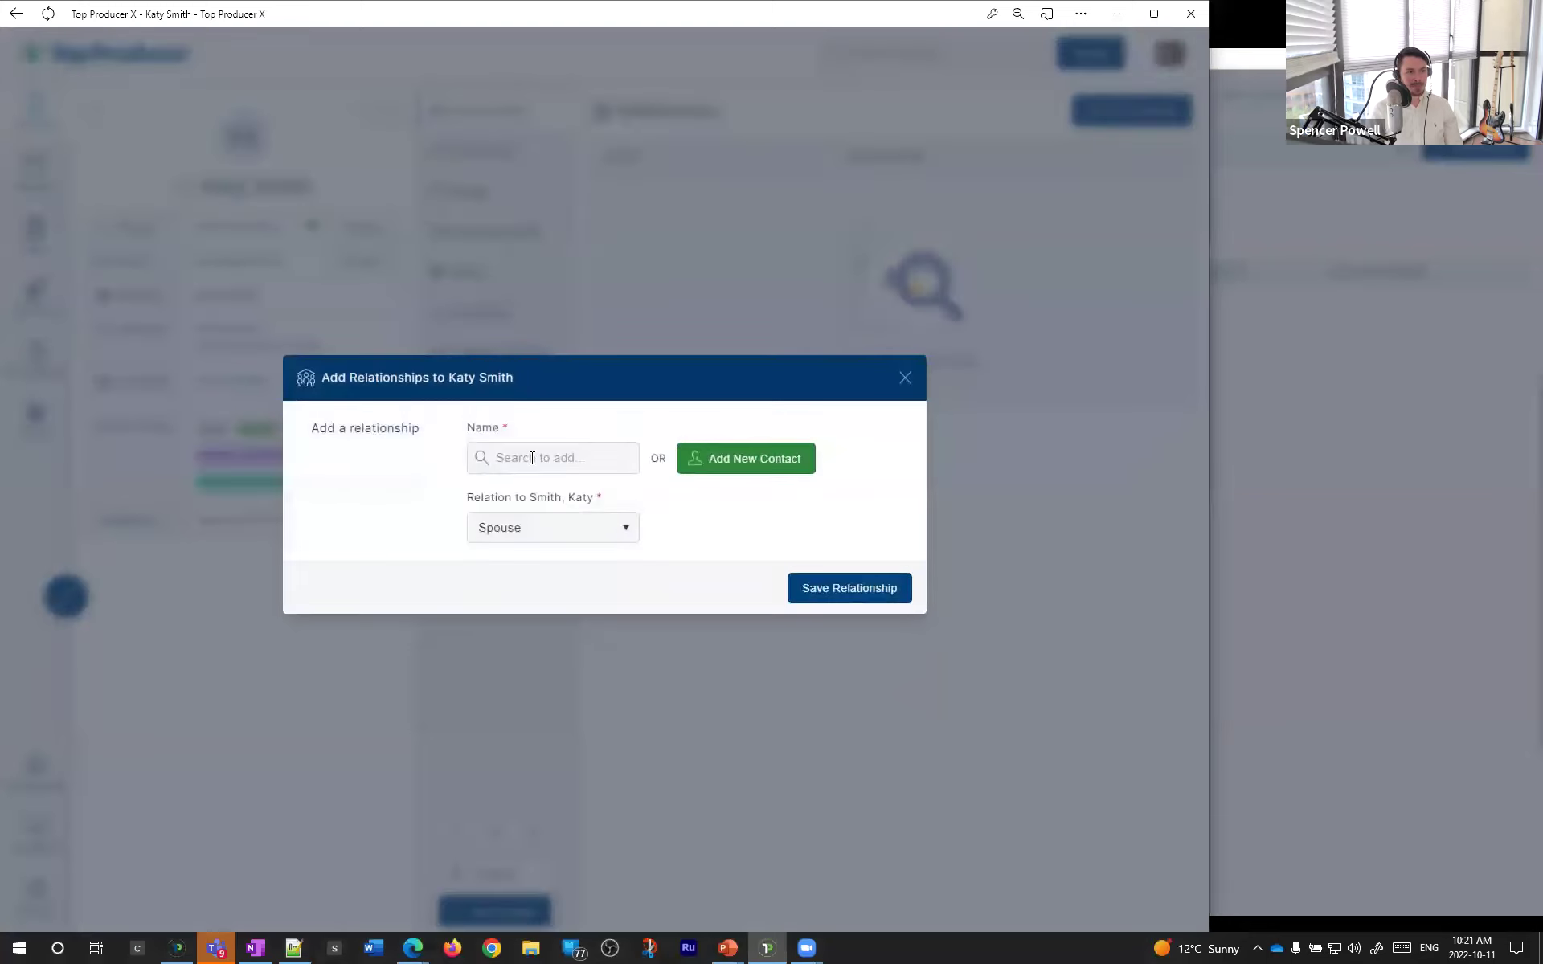
click(550, 466)
click(532, 537)
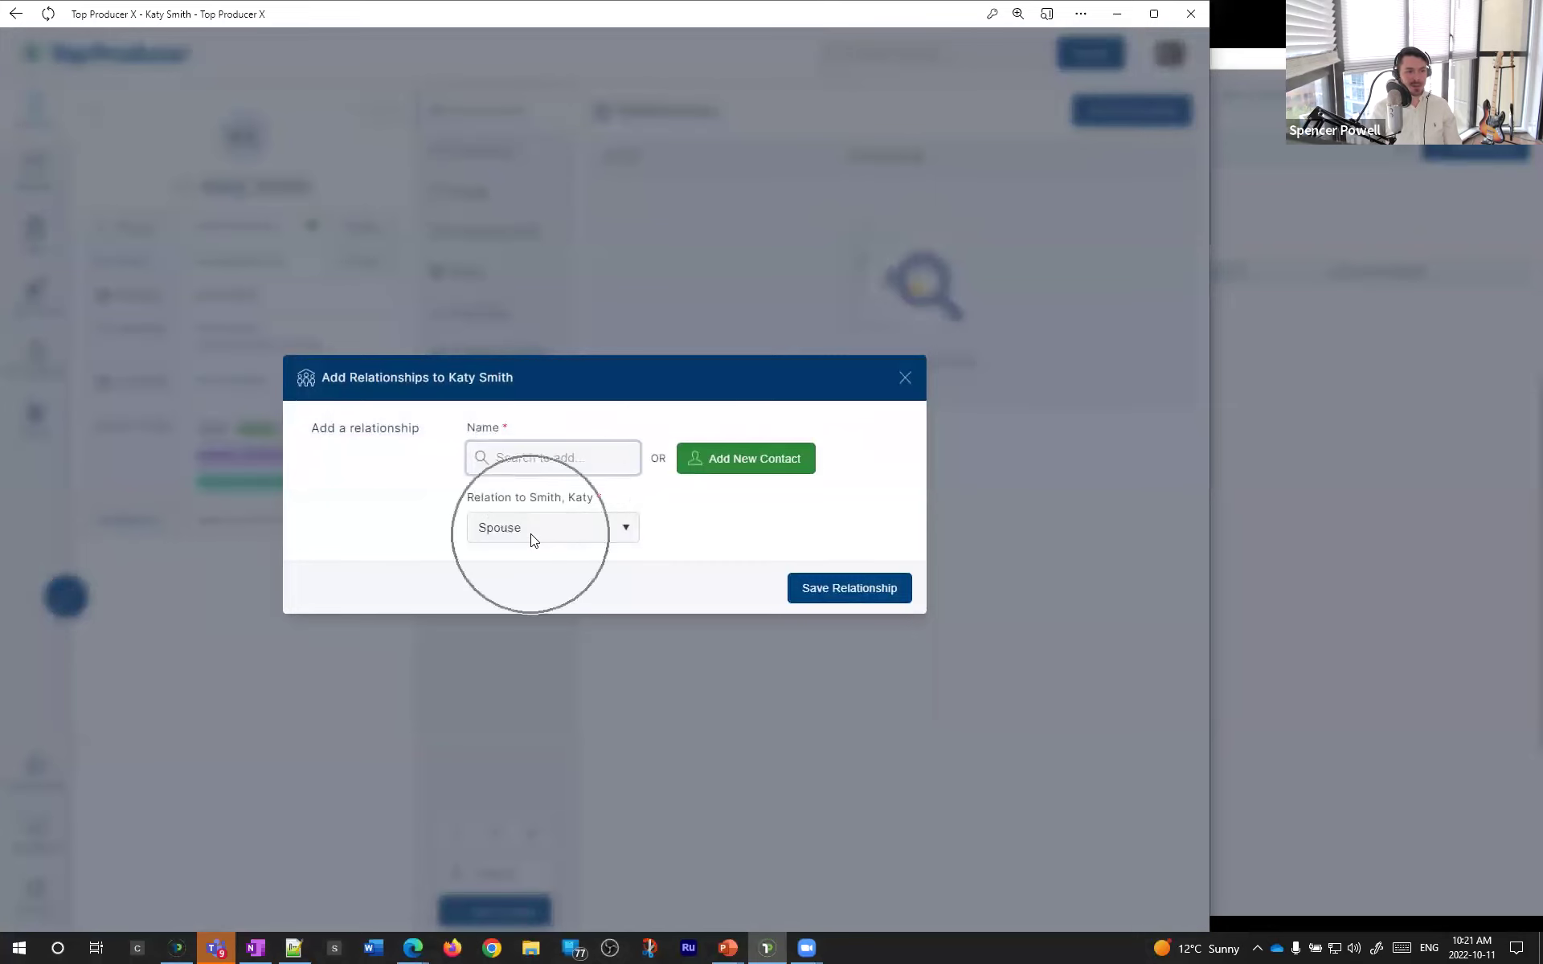
click(716, 477)
click(551, 527)
click(551, 527)
- Search 'Ke', pick the spouse contact, and save the relationship as Spouse
click(561, 457)
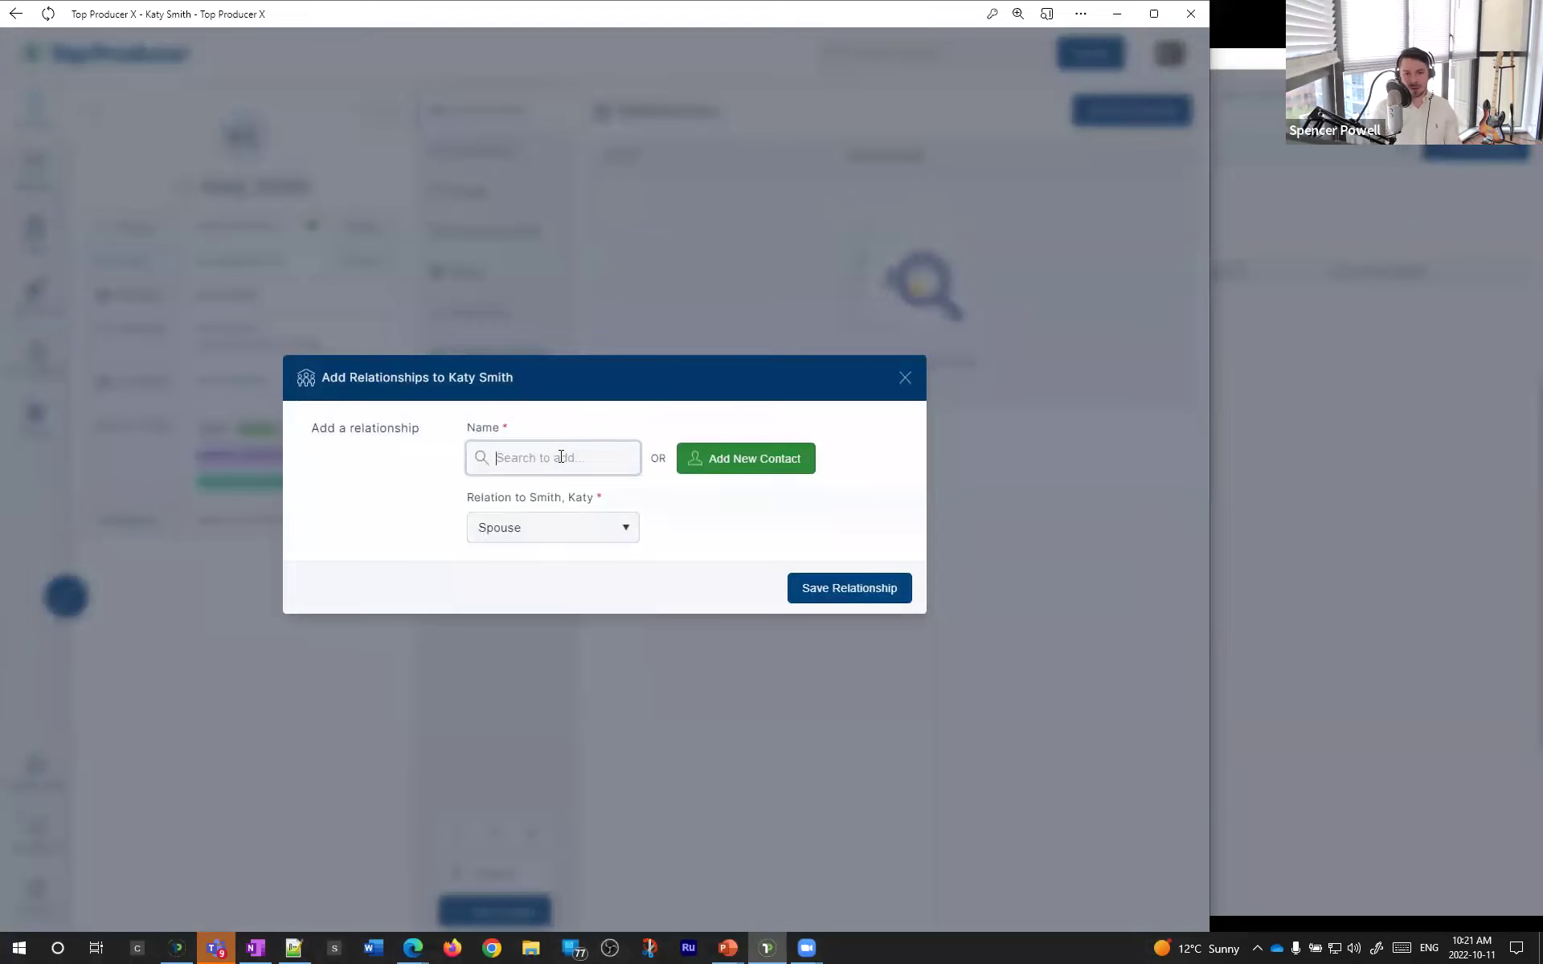
text(Kevin)
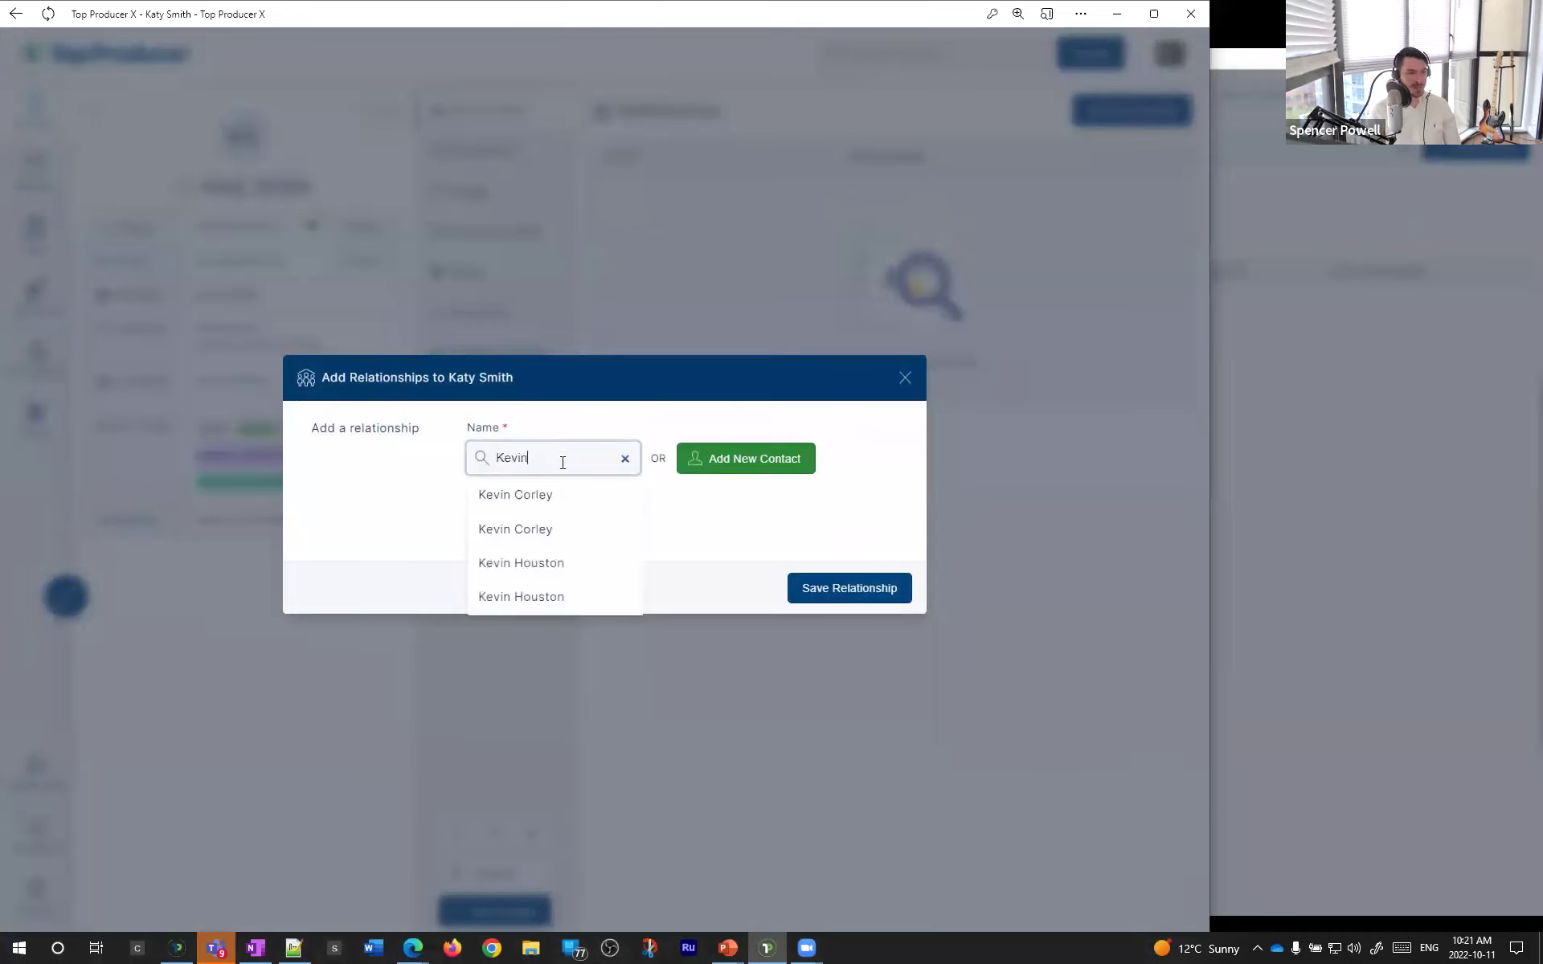
click(553, 500)
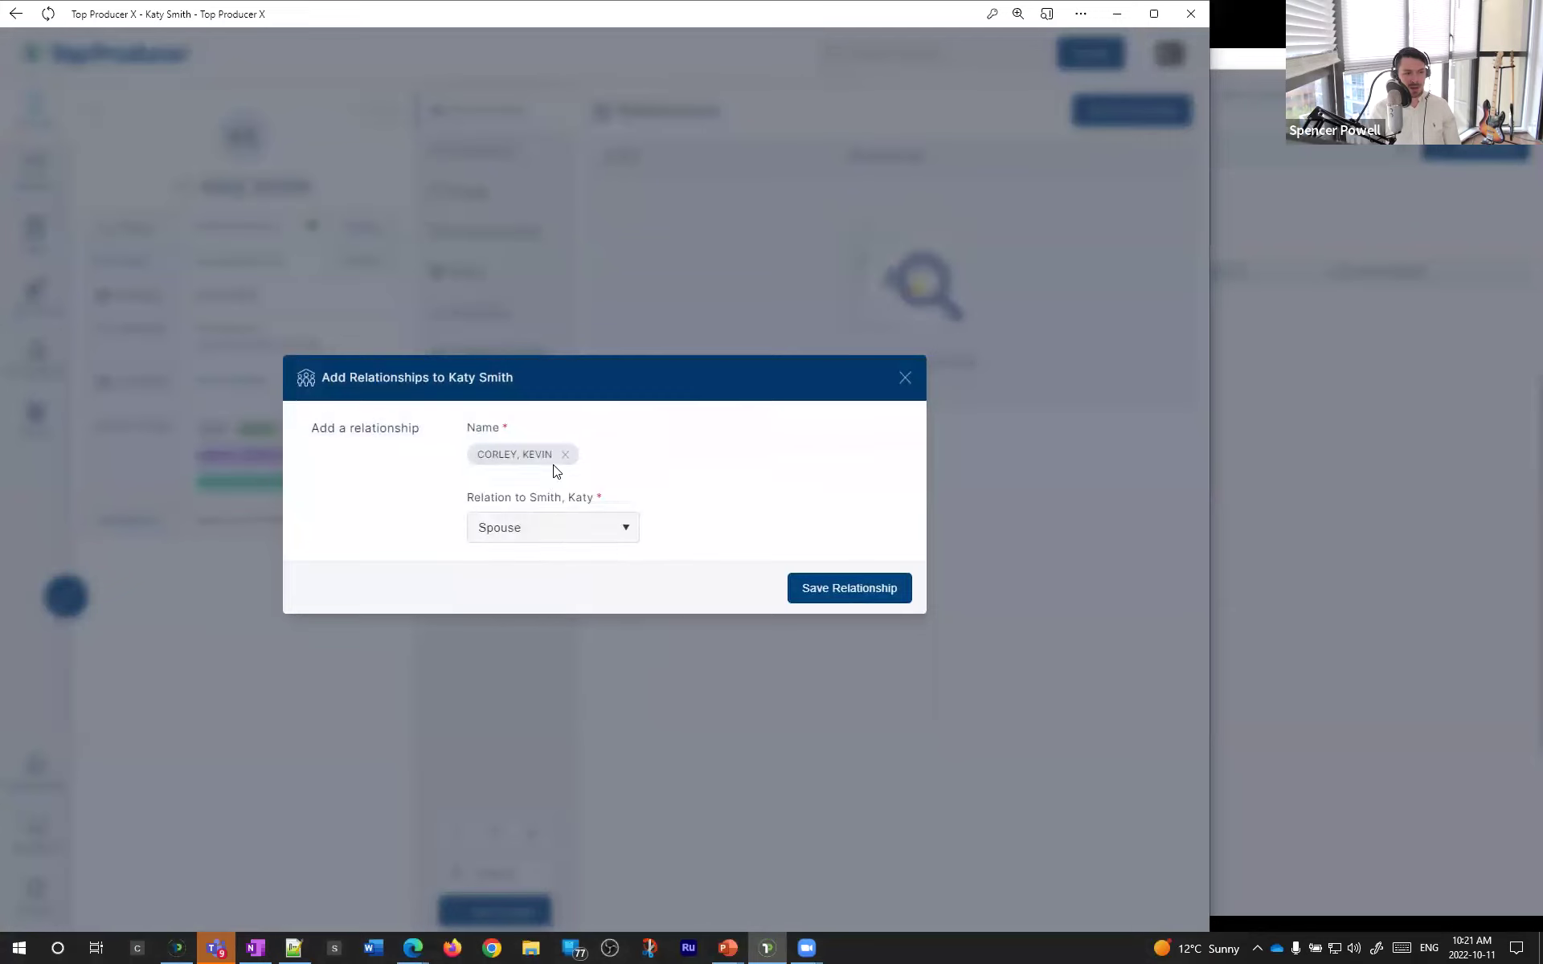
click(559, 528)
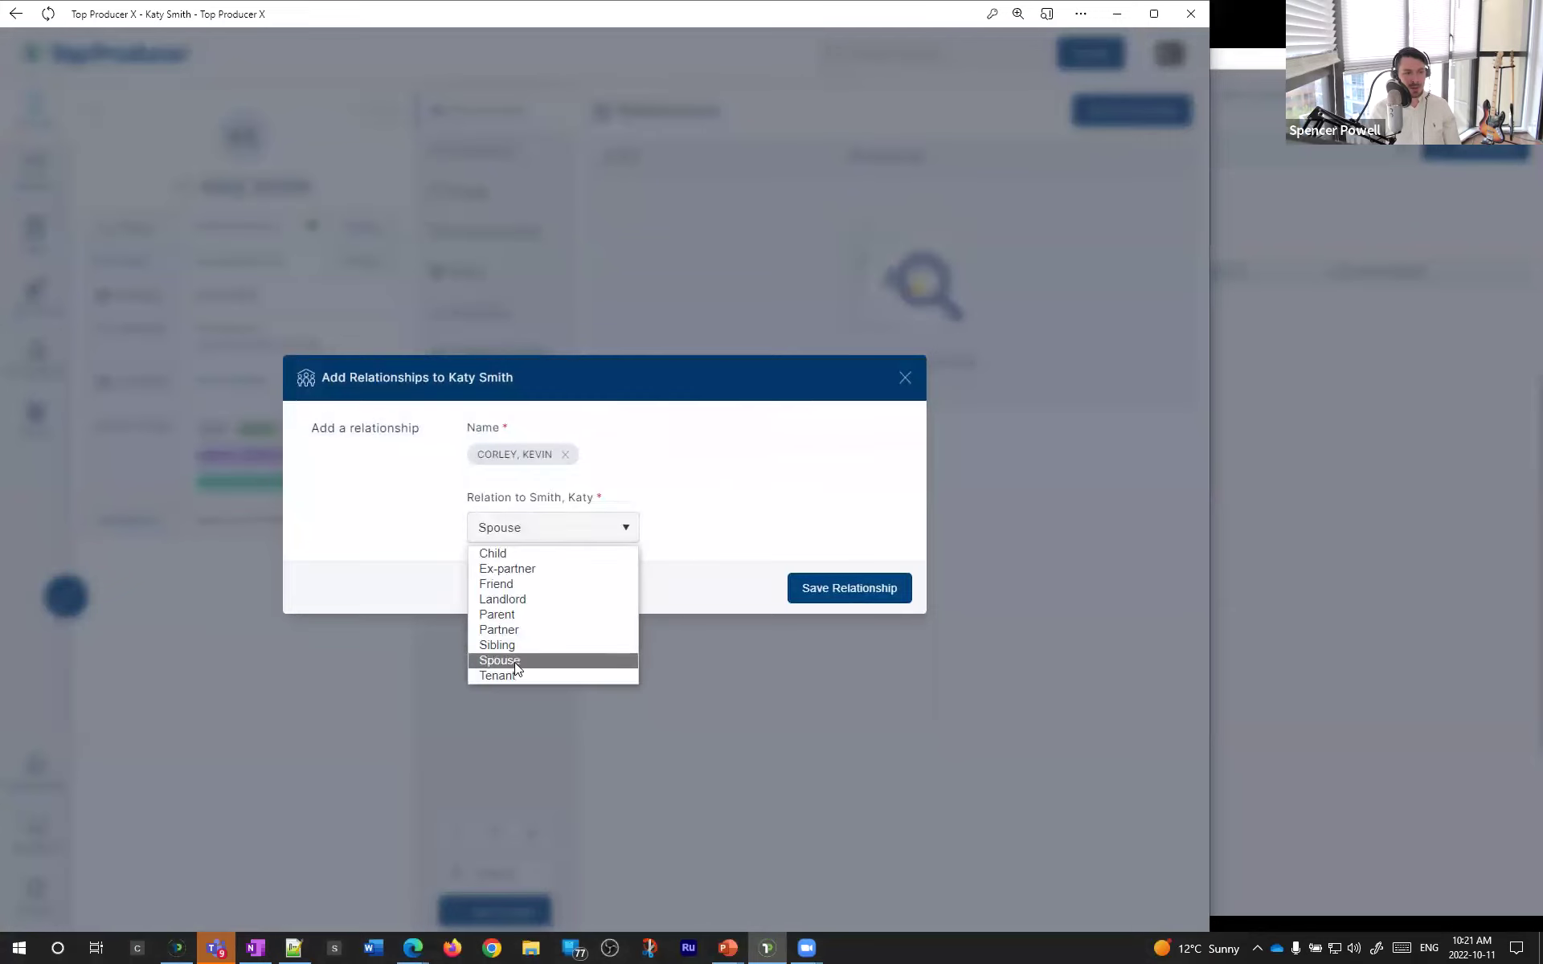
click(518, 661)
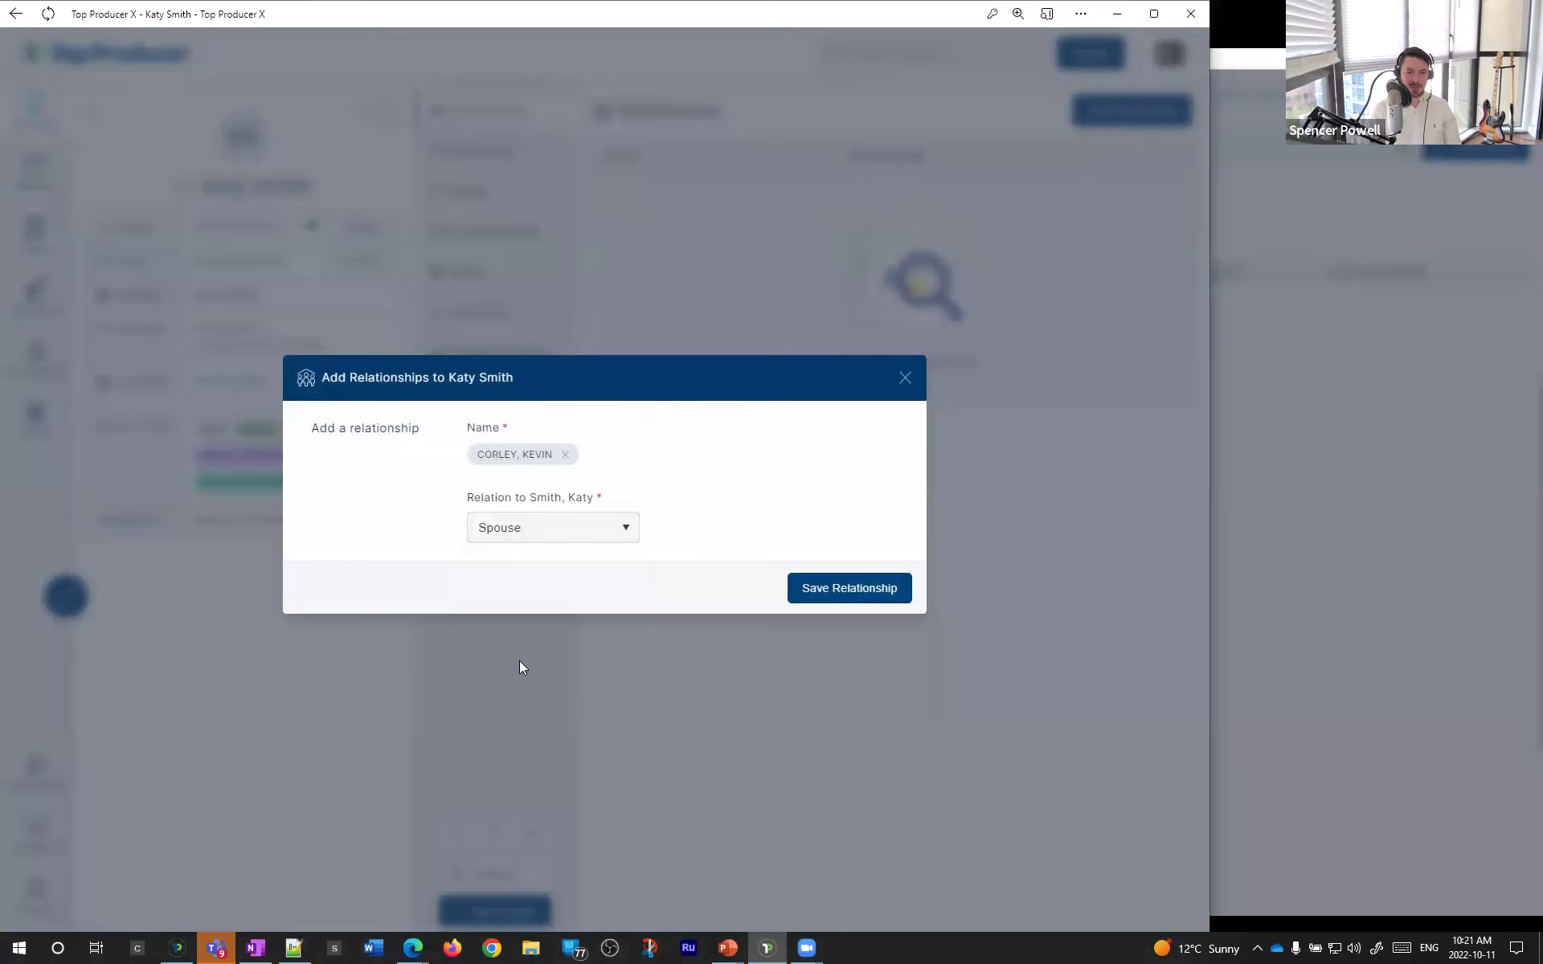
click(807, 590)
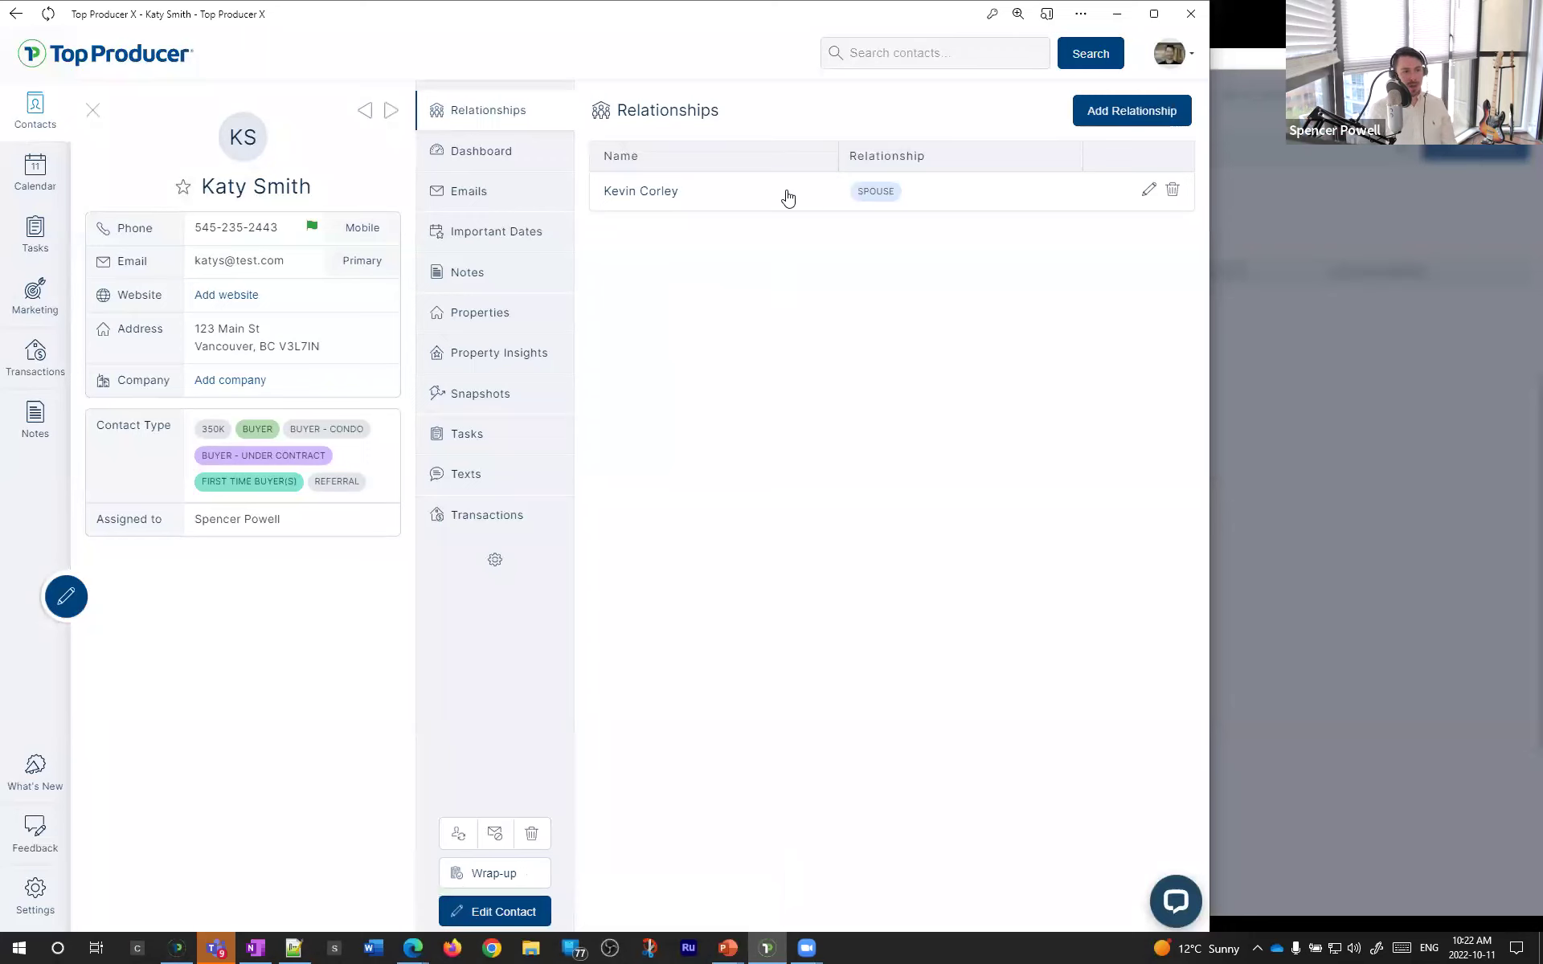
- Check the spouse's record, return to the contact's record, and begin another relationship
click(709, 201)
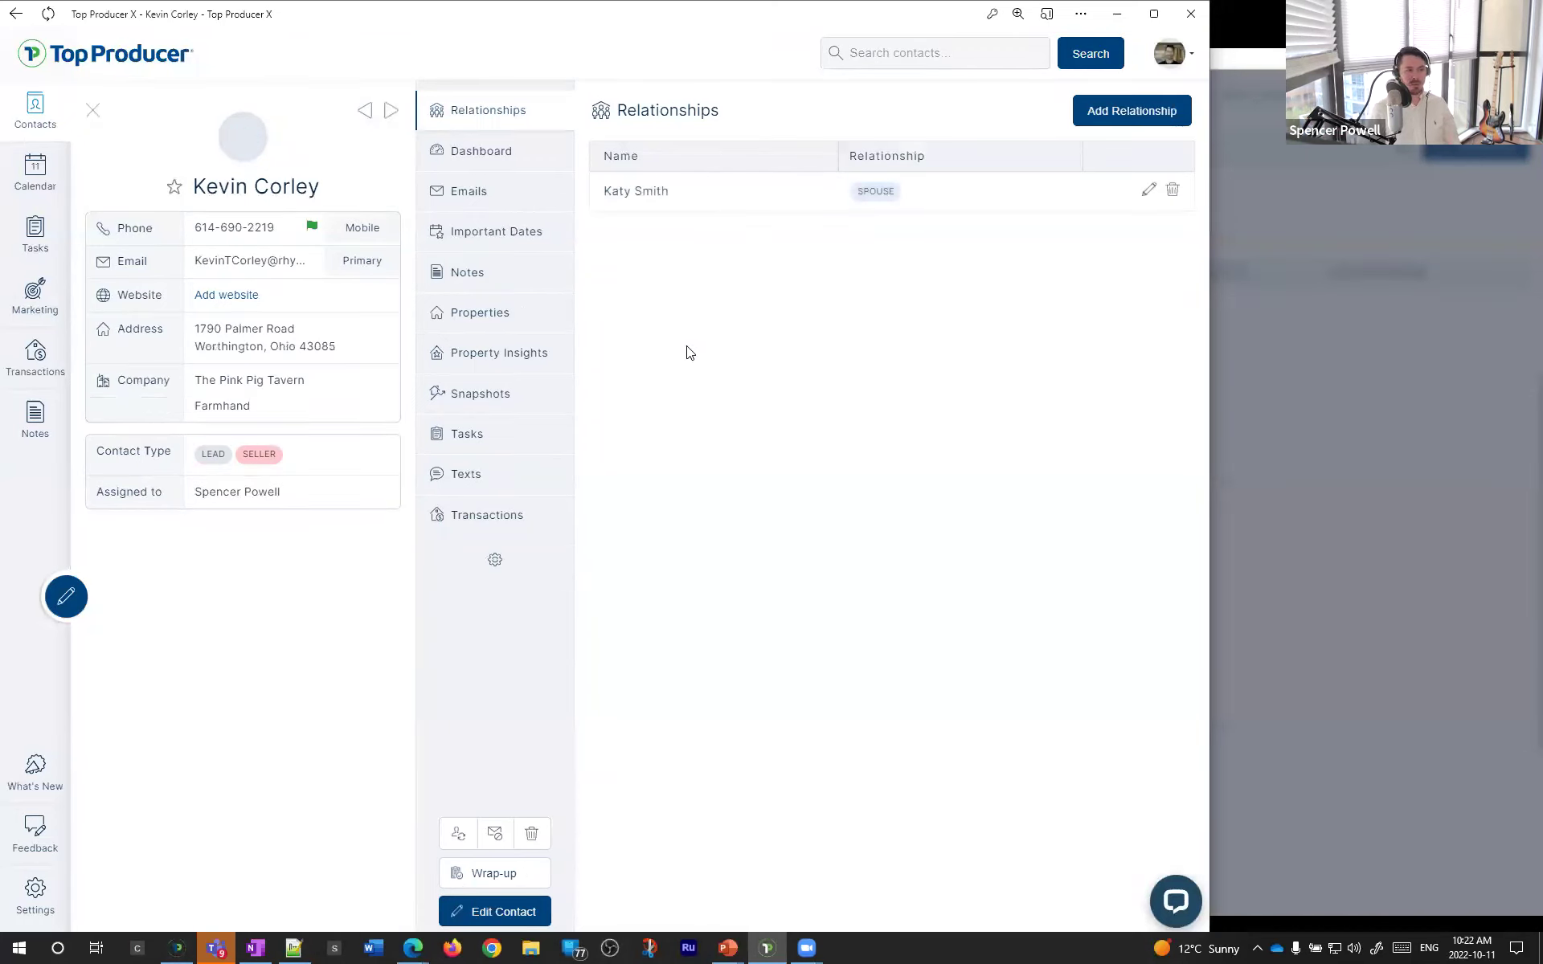
click(664, 205)
click(1137, 110)
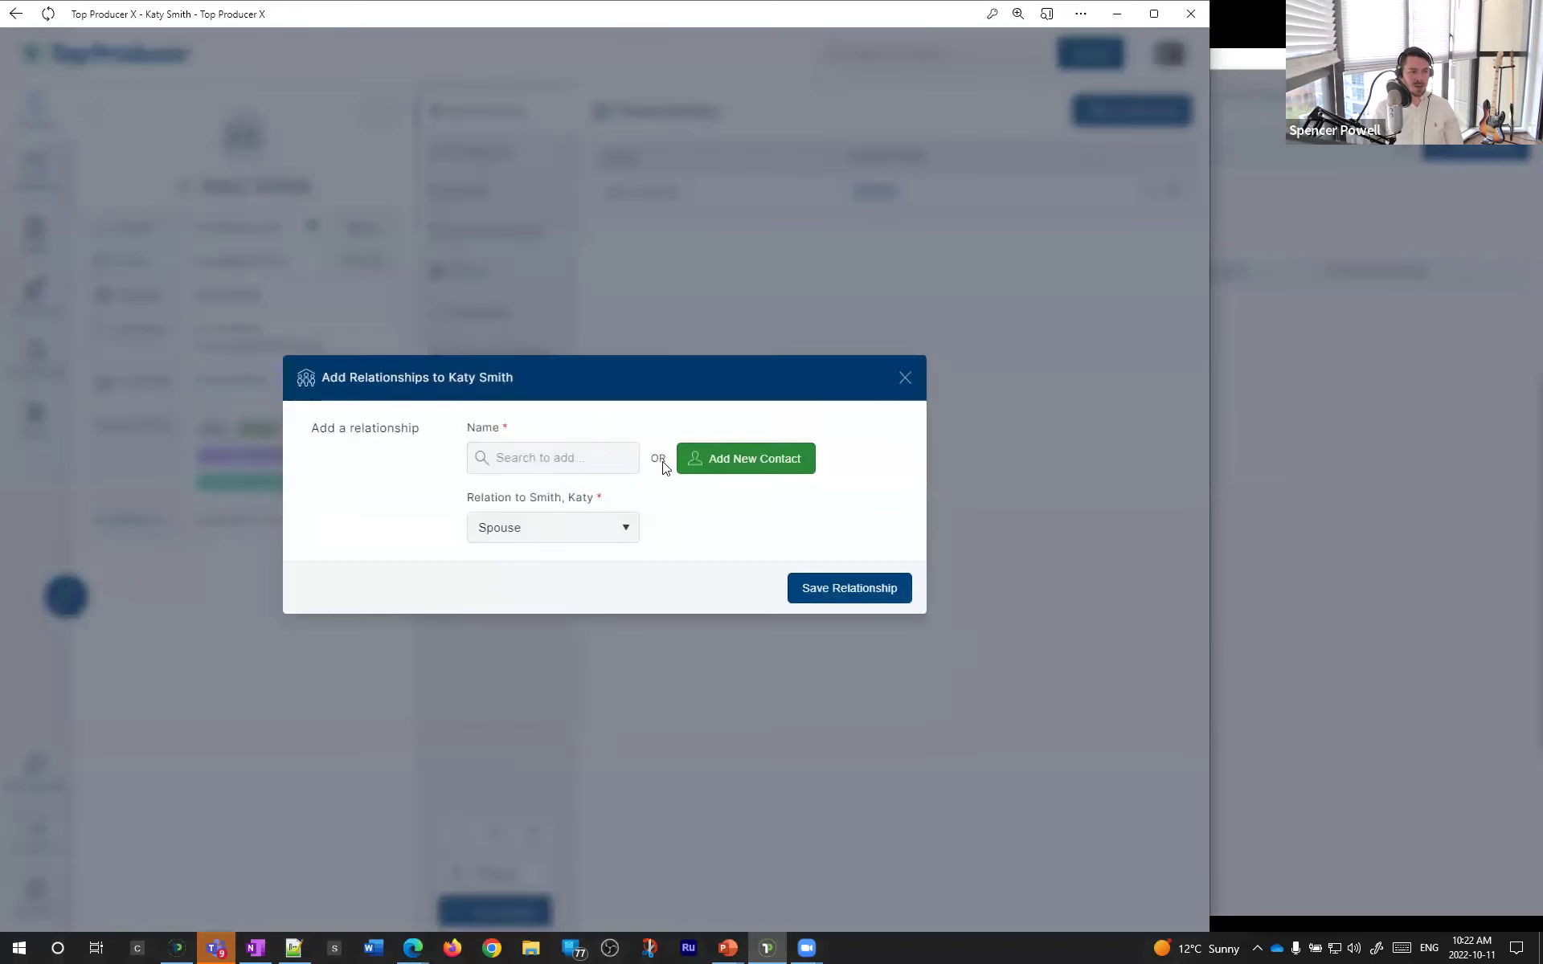
- Create a brand-new contact with the child's first name and save it
click(740, 468)
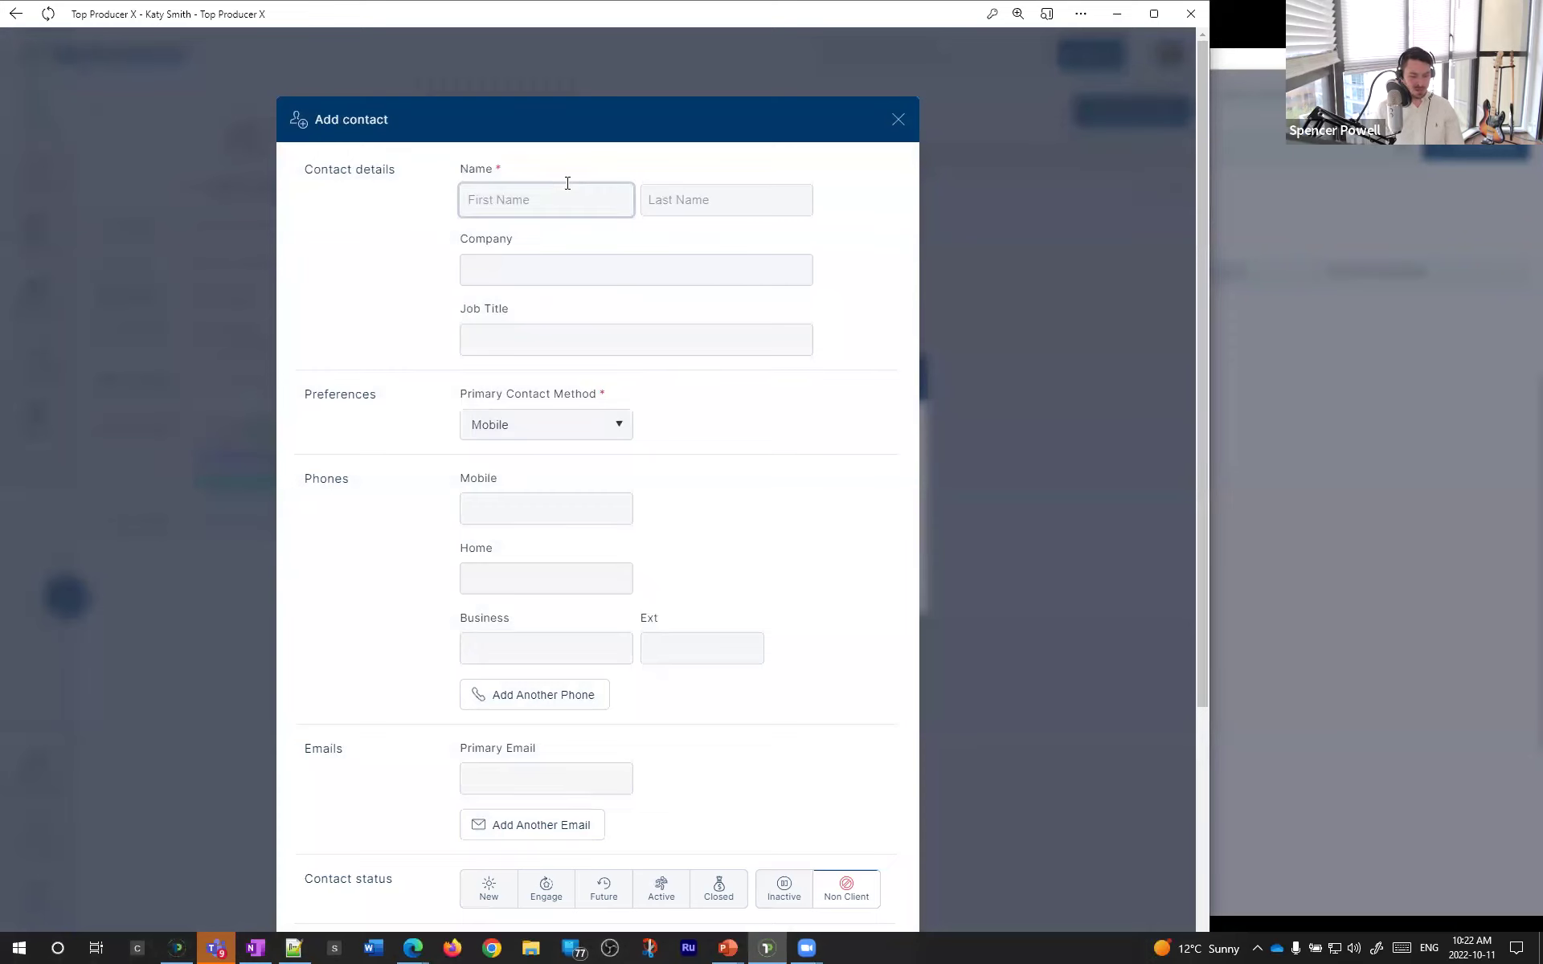
text(Tim)
scroll(836, 643, down, 4)
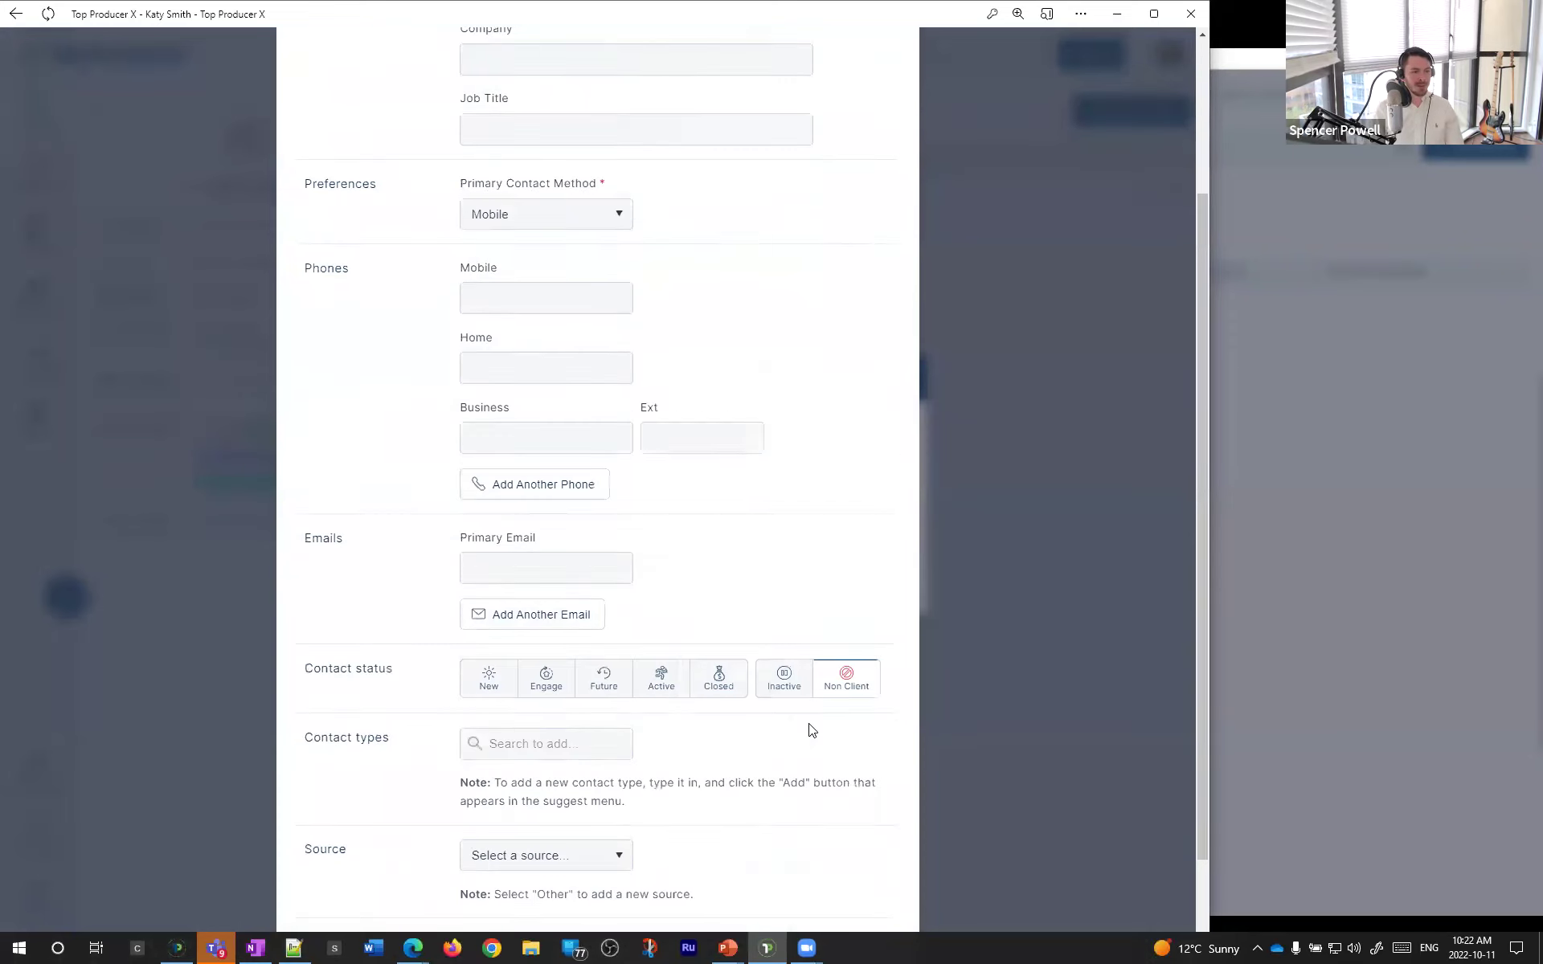
click(862, 603)
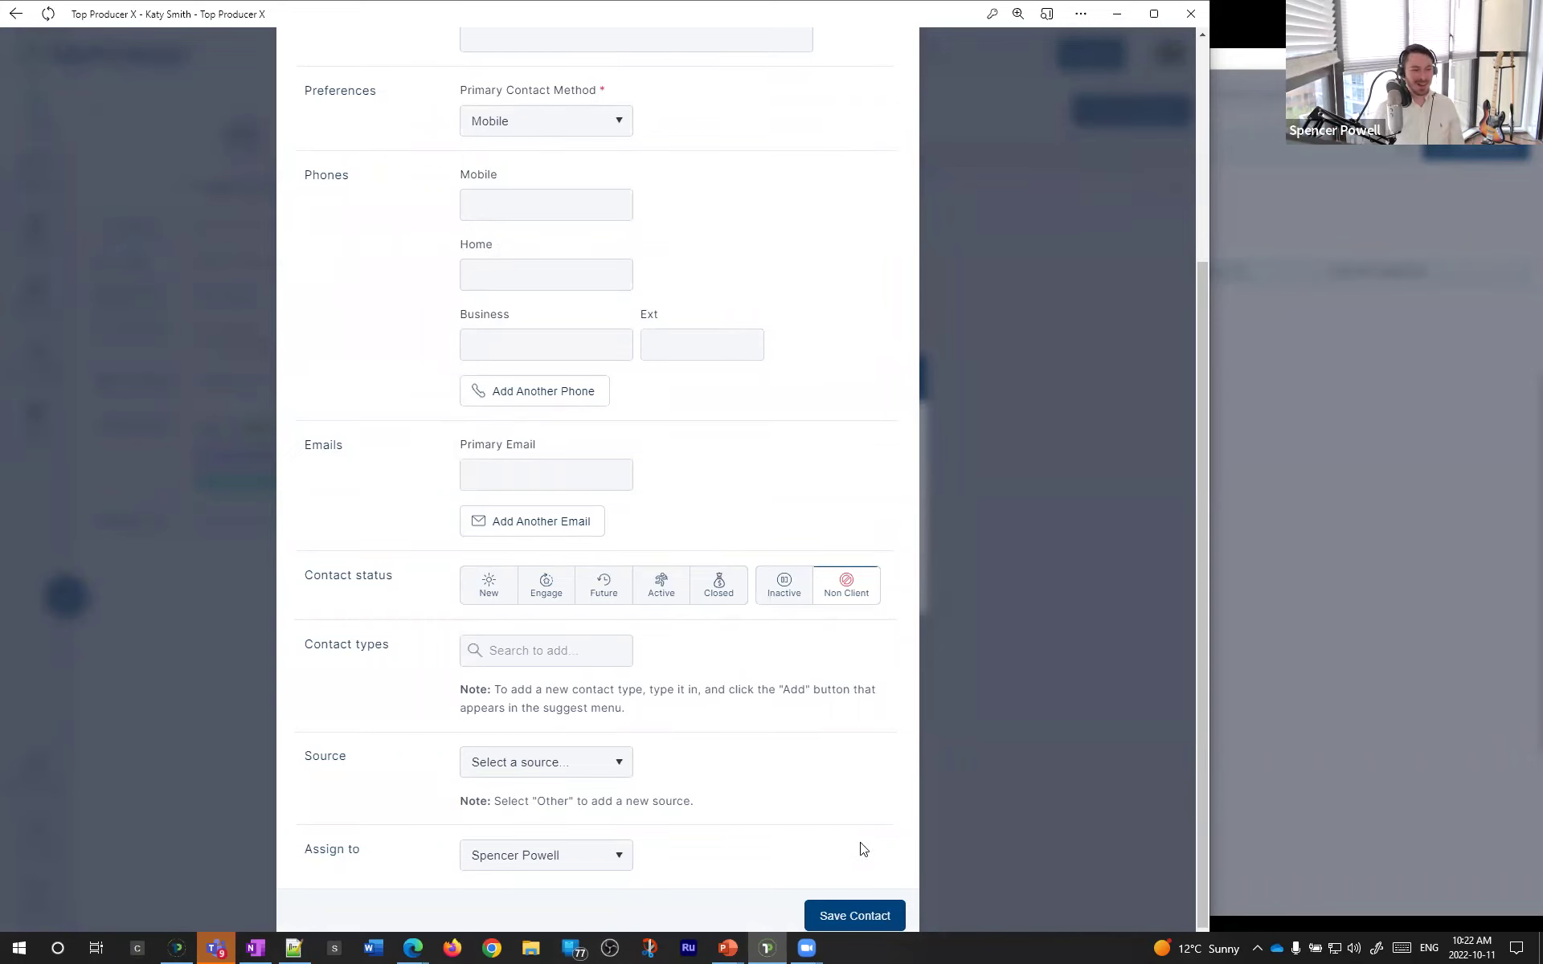
click(852, 915)
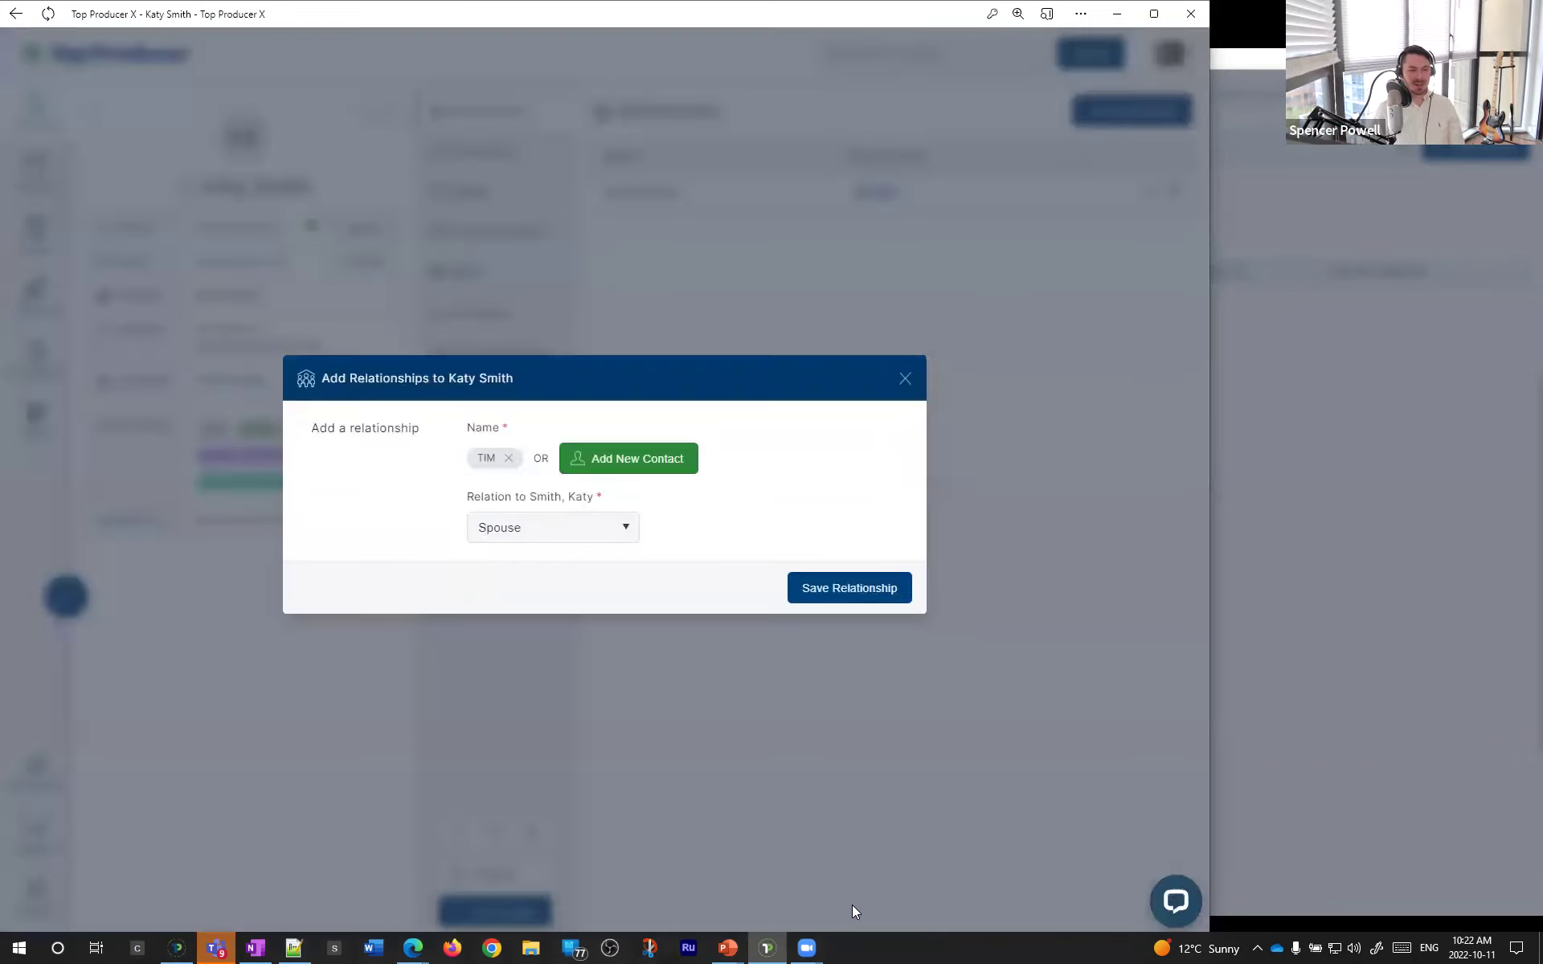
- Set the new contact's relation to Child and save the relationship
click(576, 531)
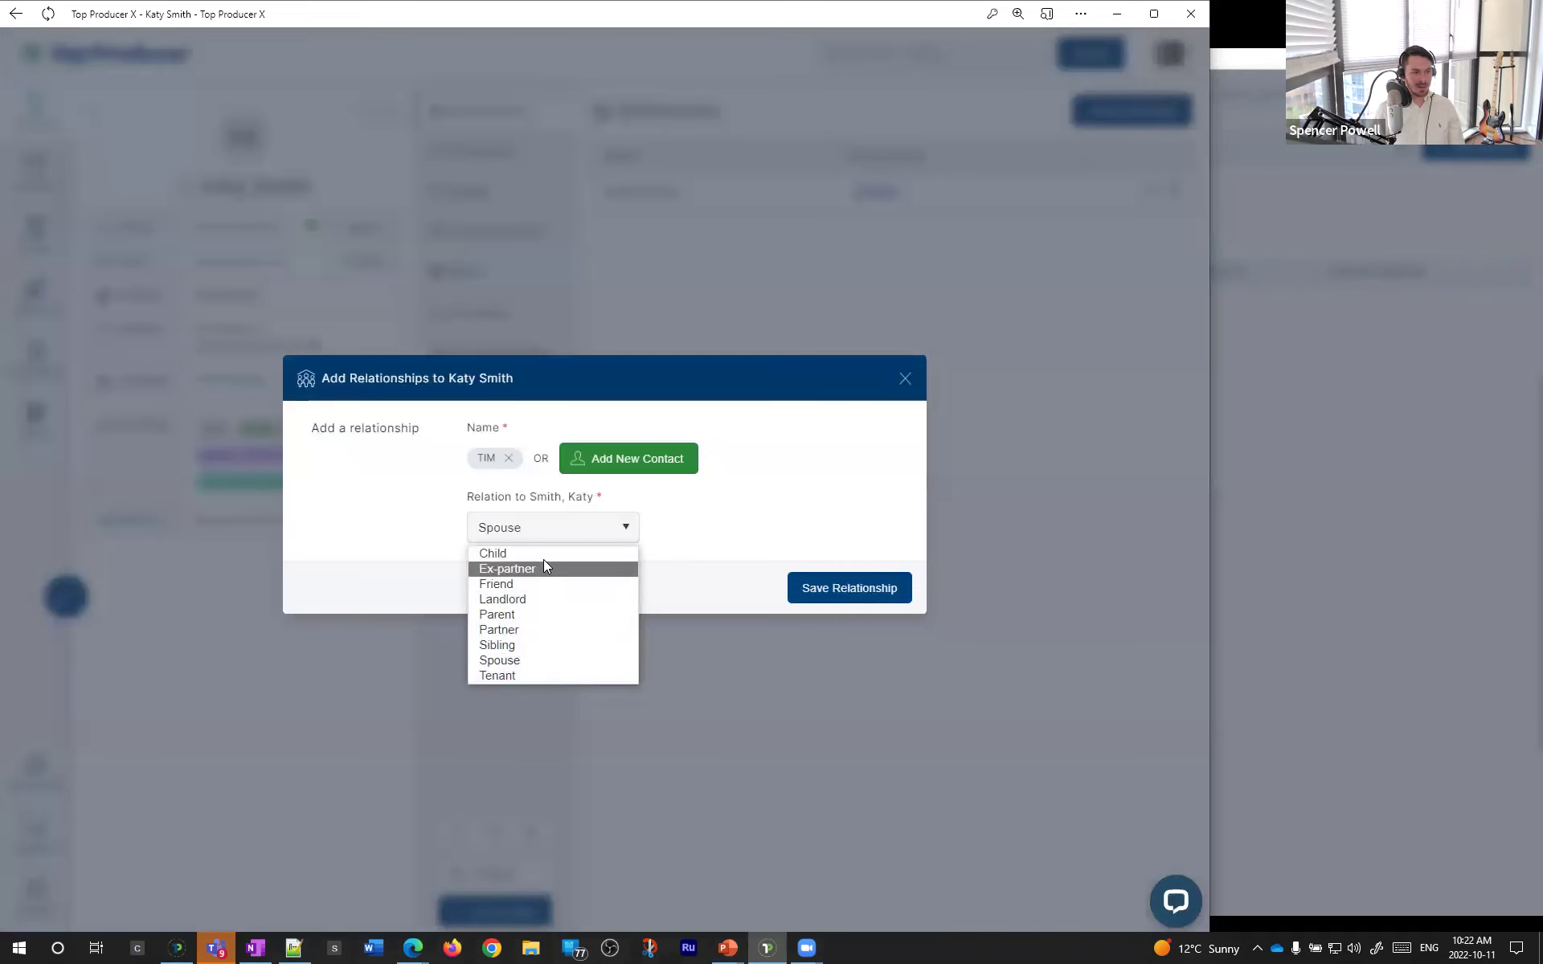
click(544, 554)
click(828, 588)
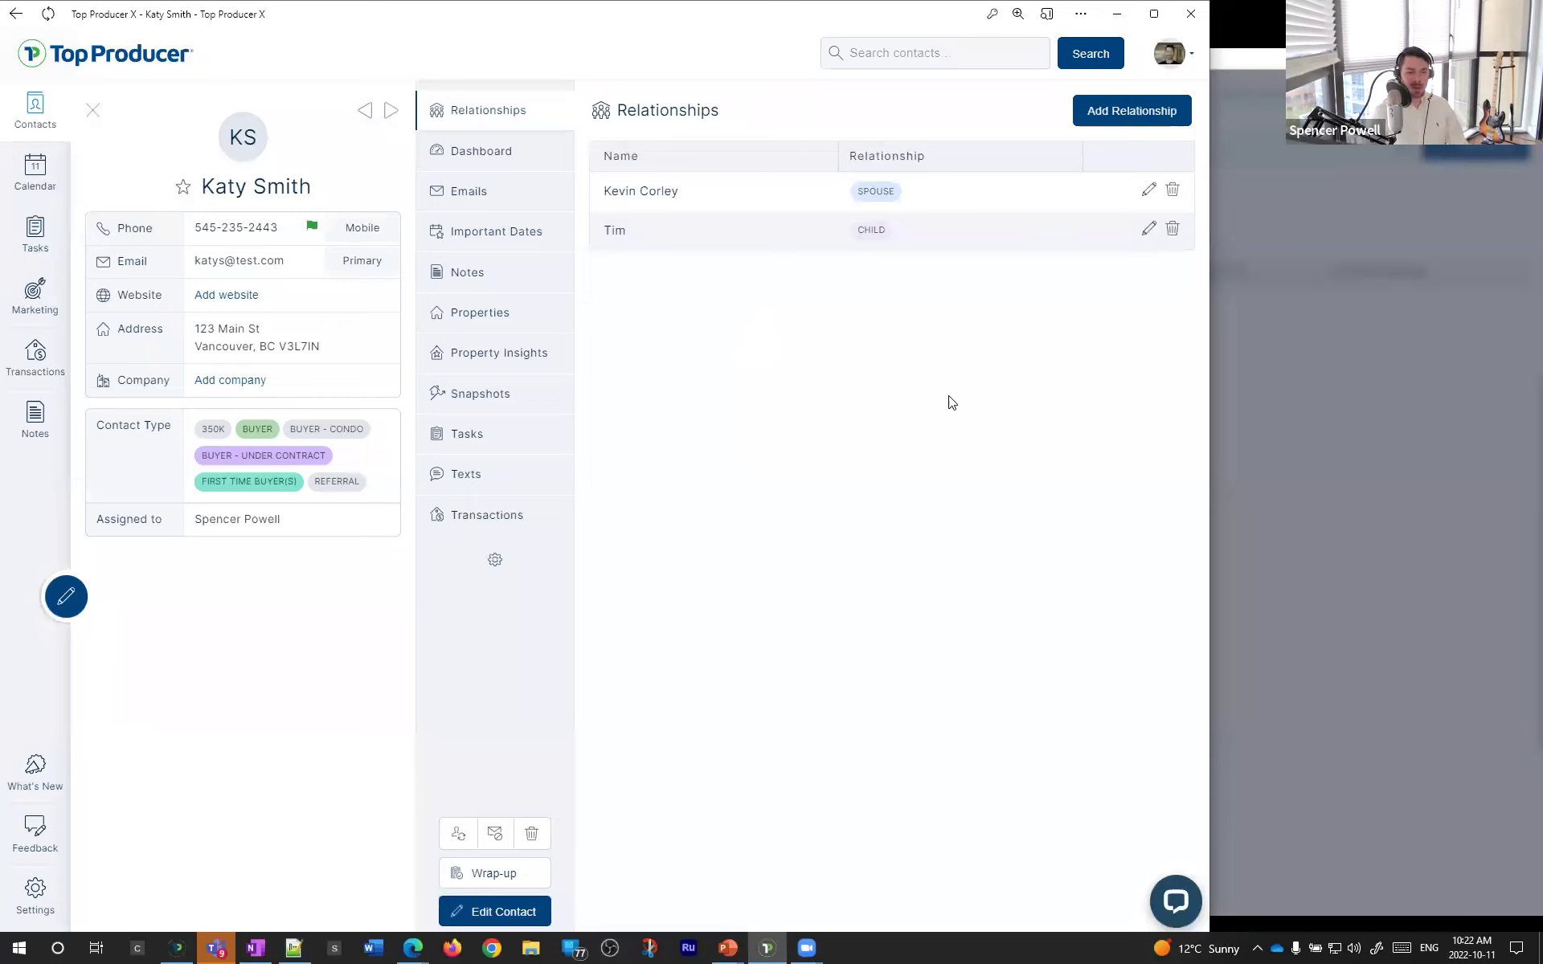
- Browse the contact's Dashboard and Important Dates, ending on the Email History section
click(483, 197)
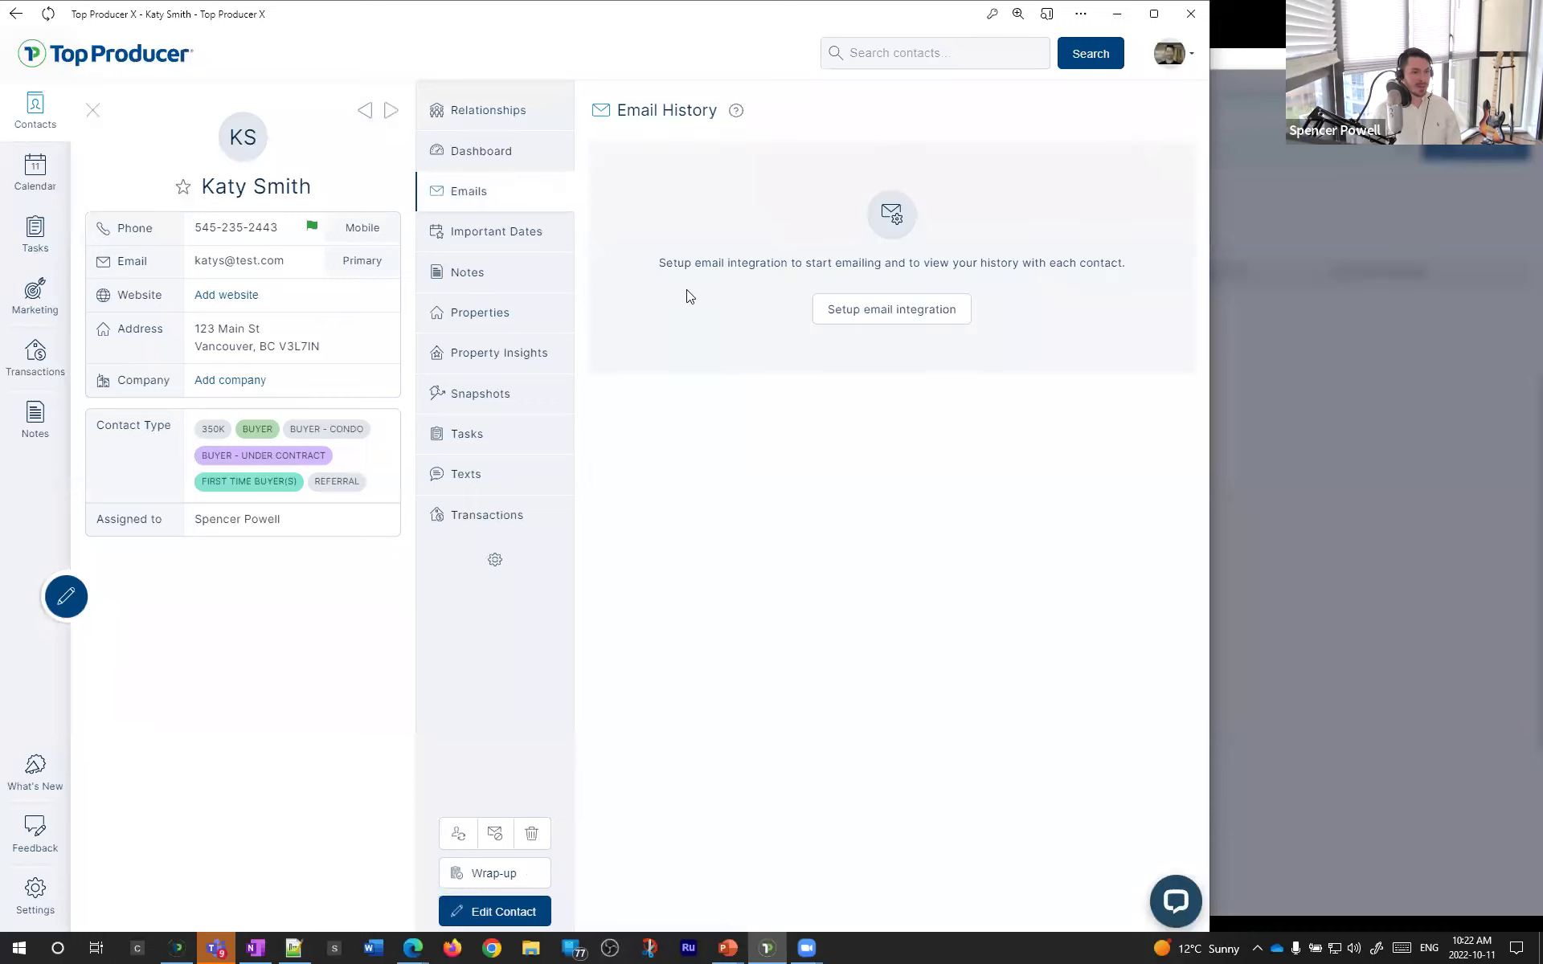
click(474, 160)
click(508, 197)
click(879, 319)
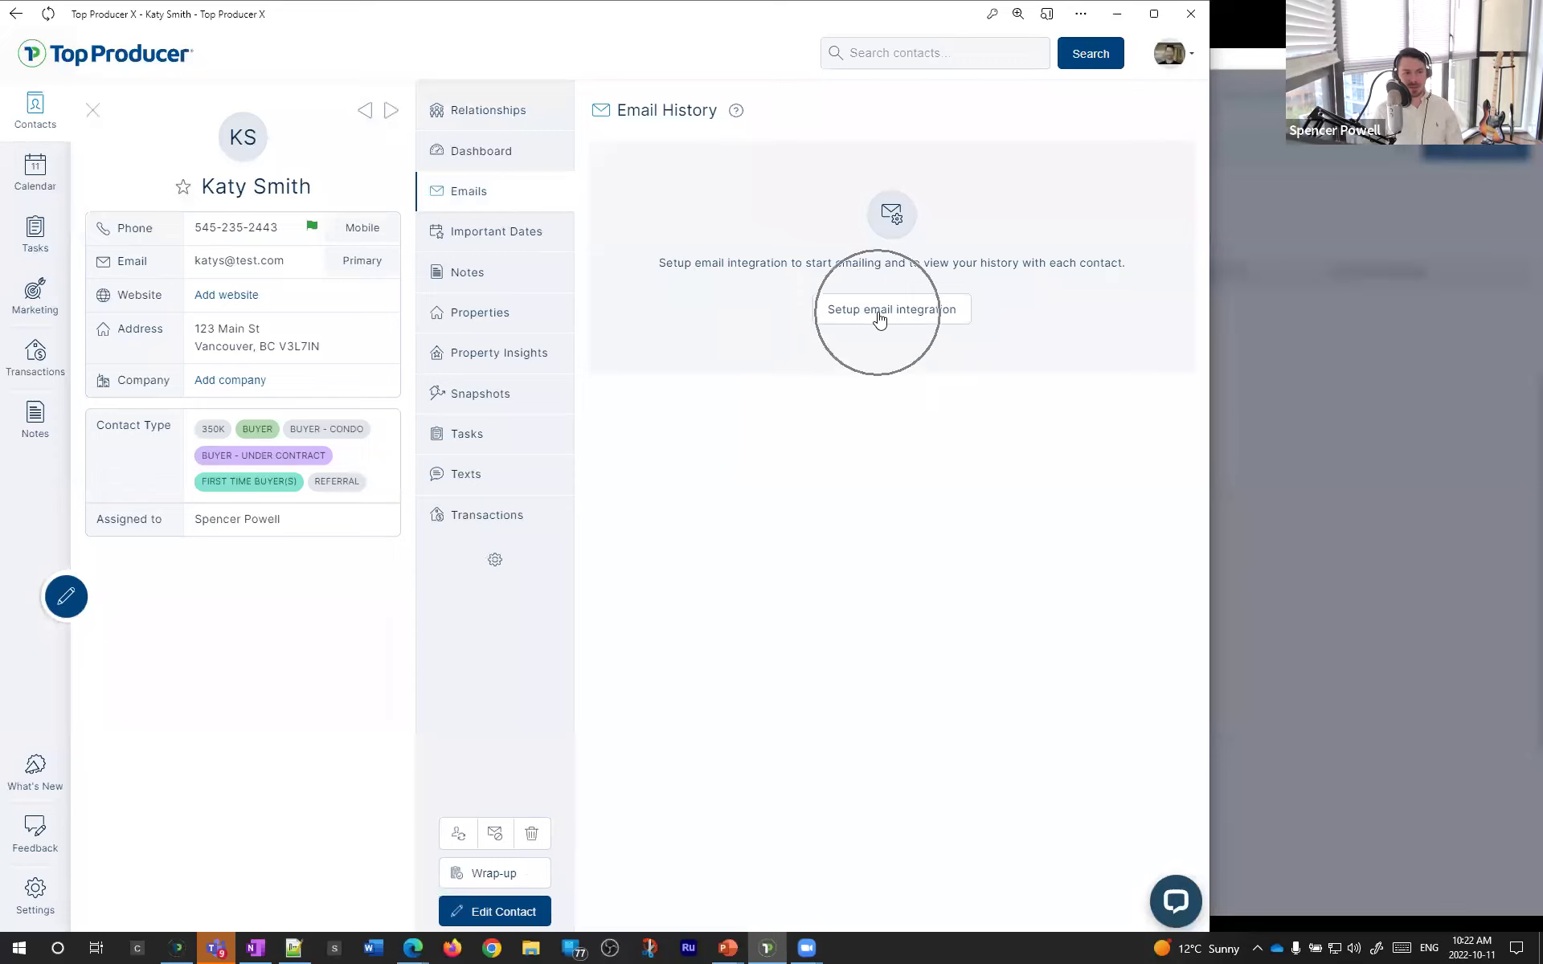
click(520, 243)
click(517, 197)
click(524, 164)
click(521, 190)
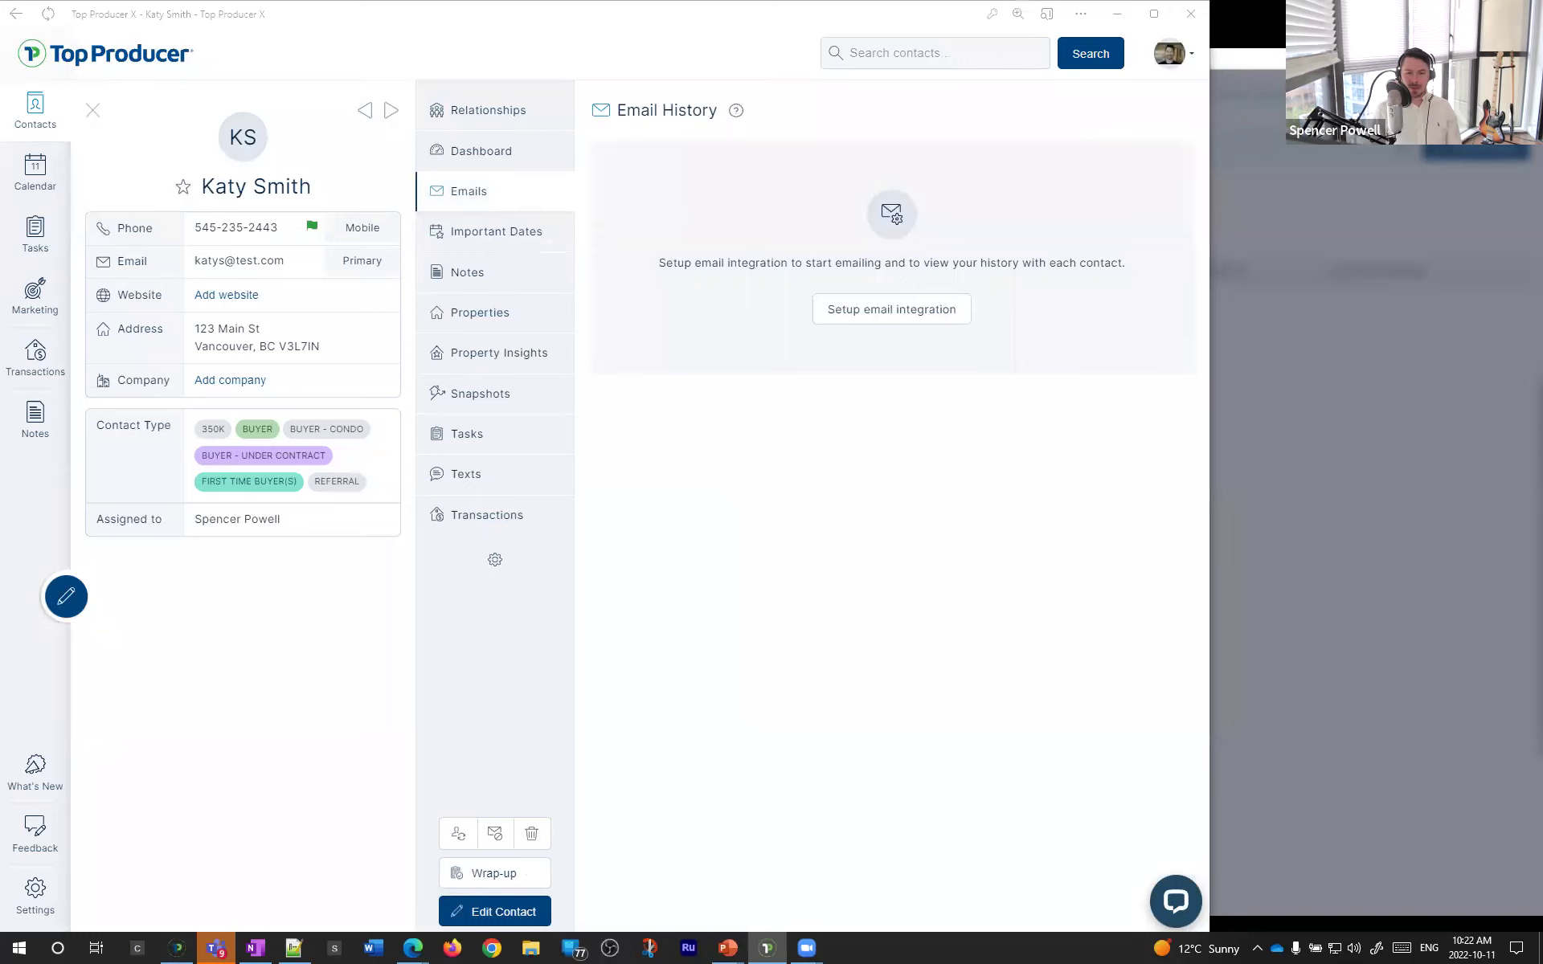
- Maximize the Top Producer window and open the support chat panel
click(937, 547)
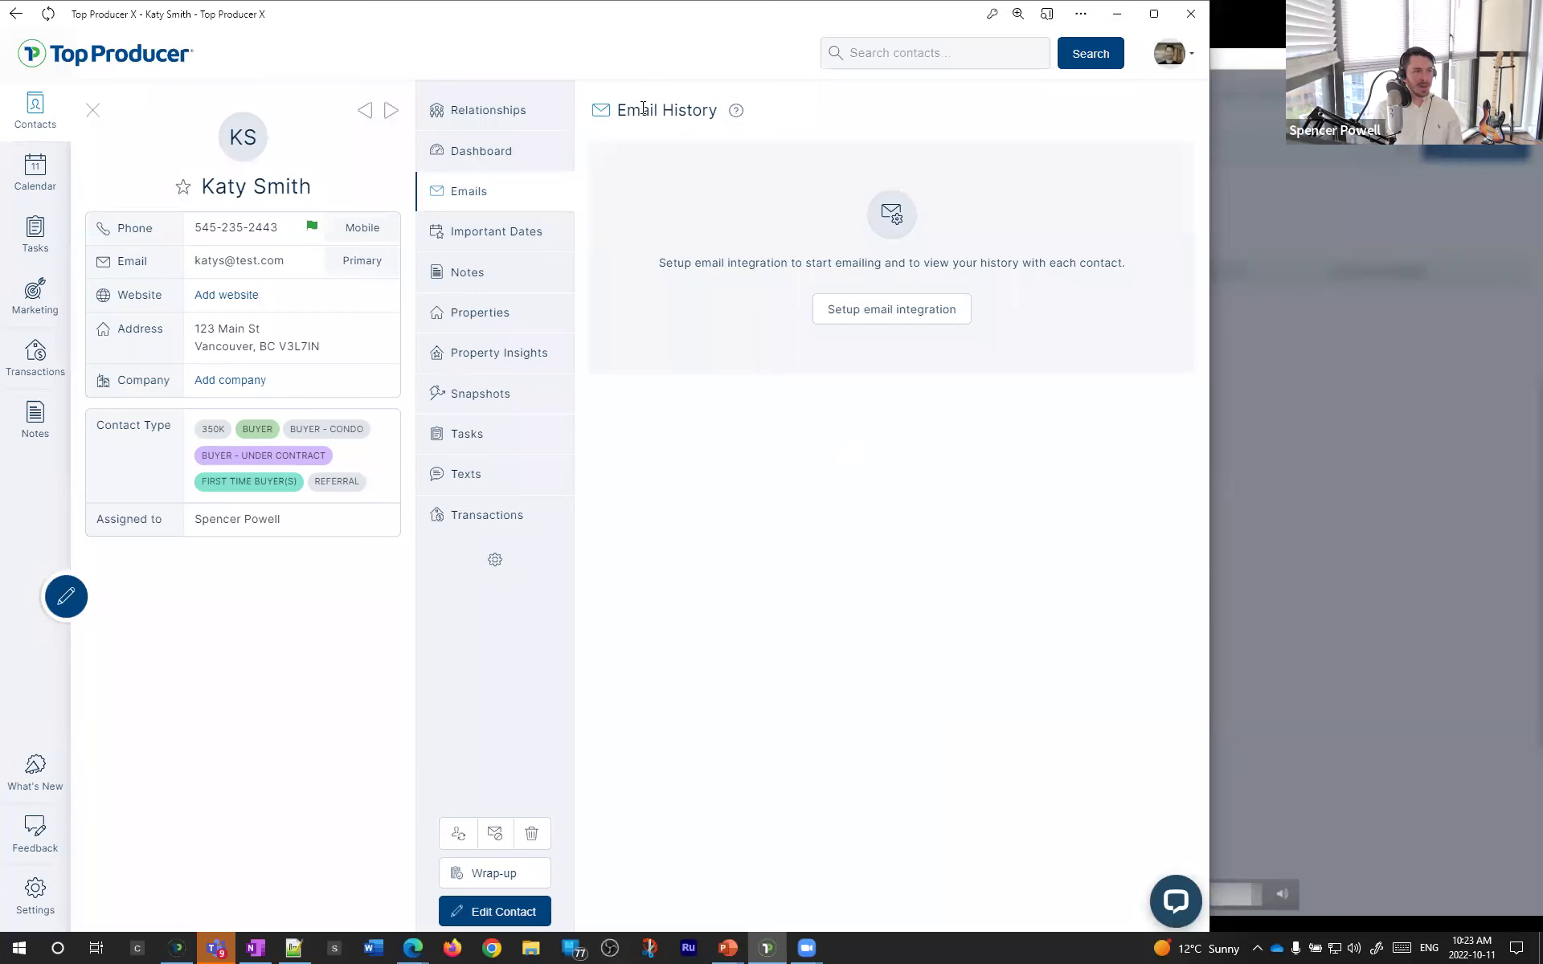
click(1154, 14)
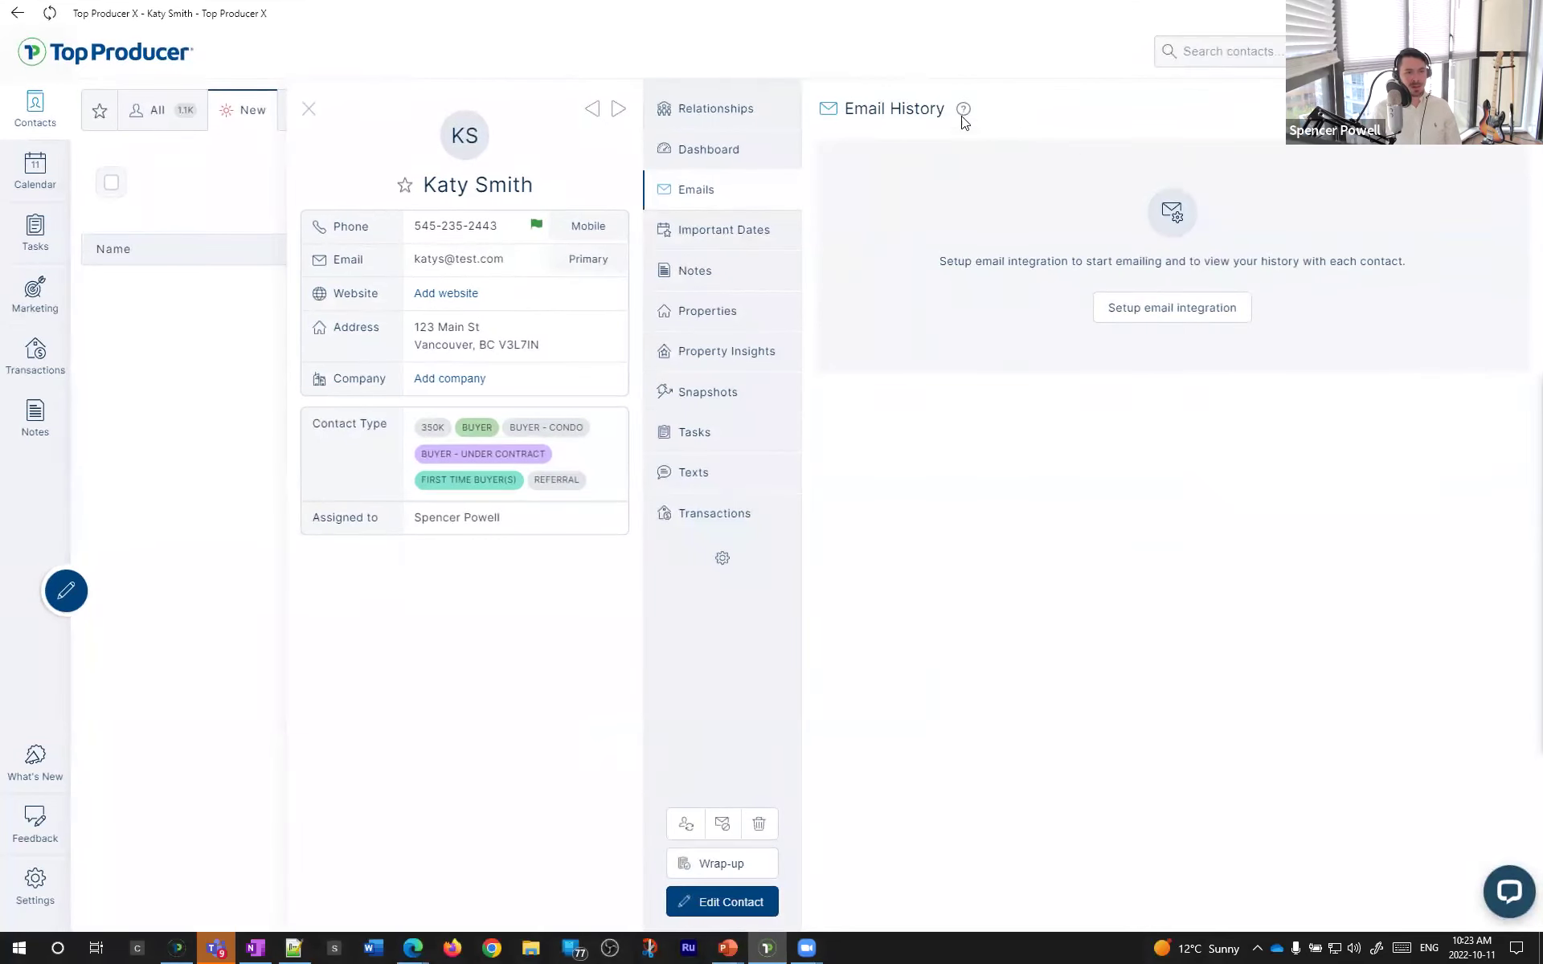
click(1509, 890)
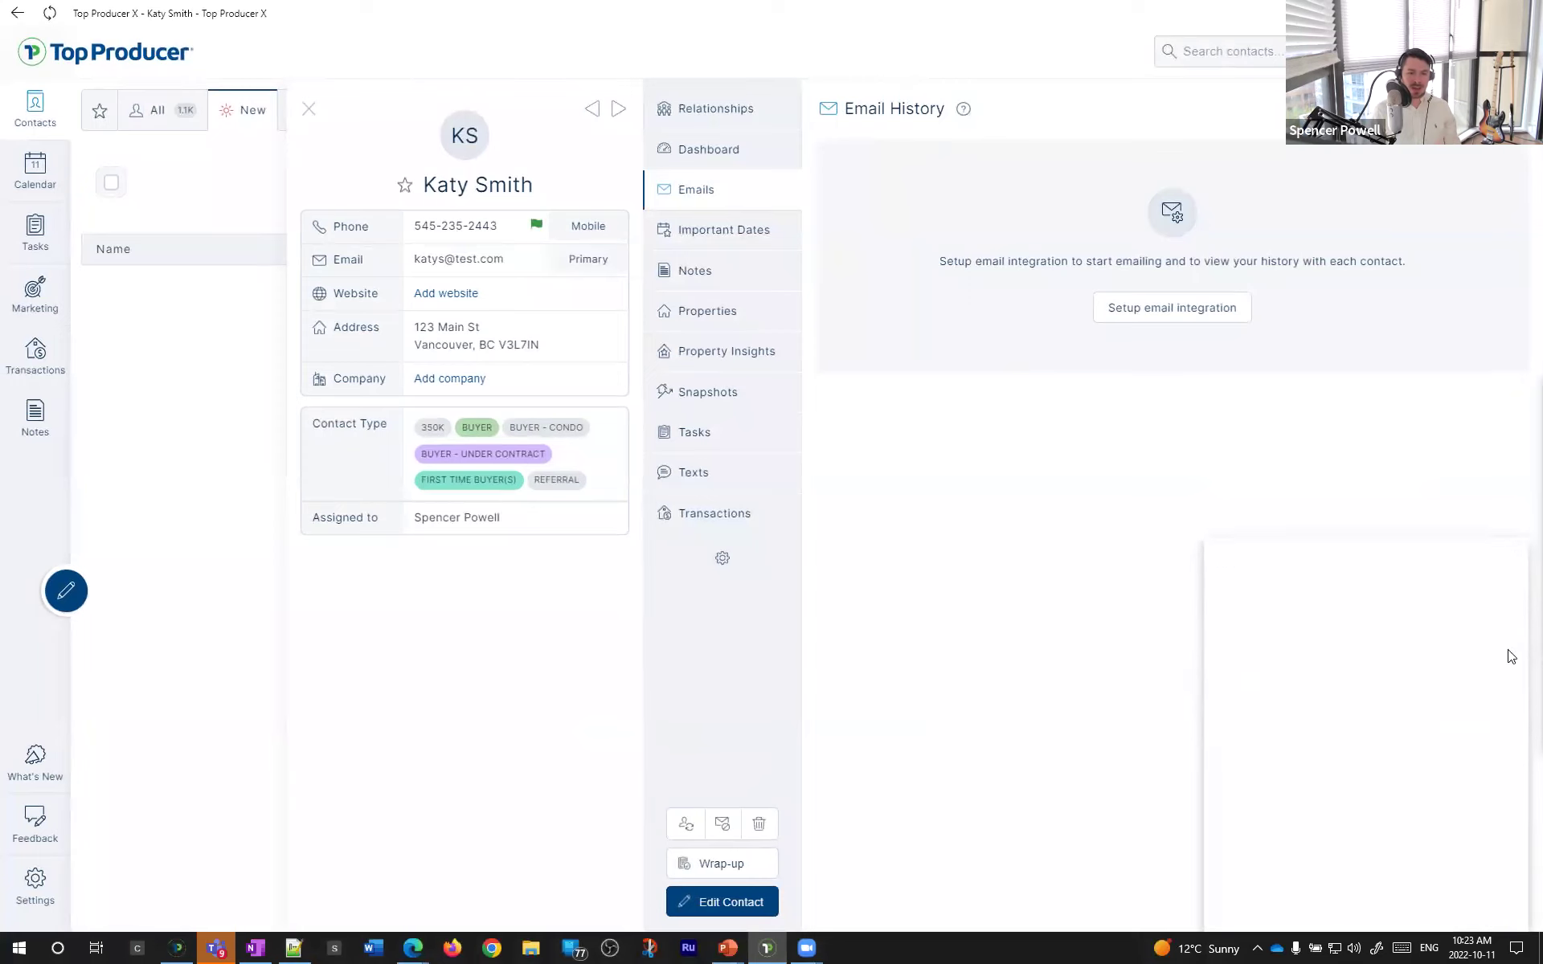
- View the contact's Important Dates, Notes and Properties, then minimize the support chat
click(729, 231)
click(719, 277)
click(706, 314)
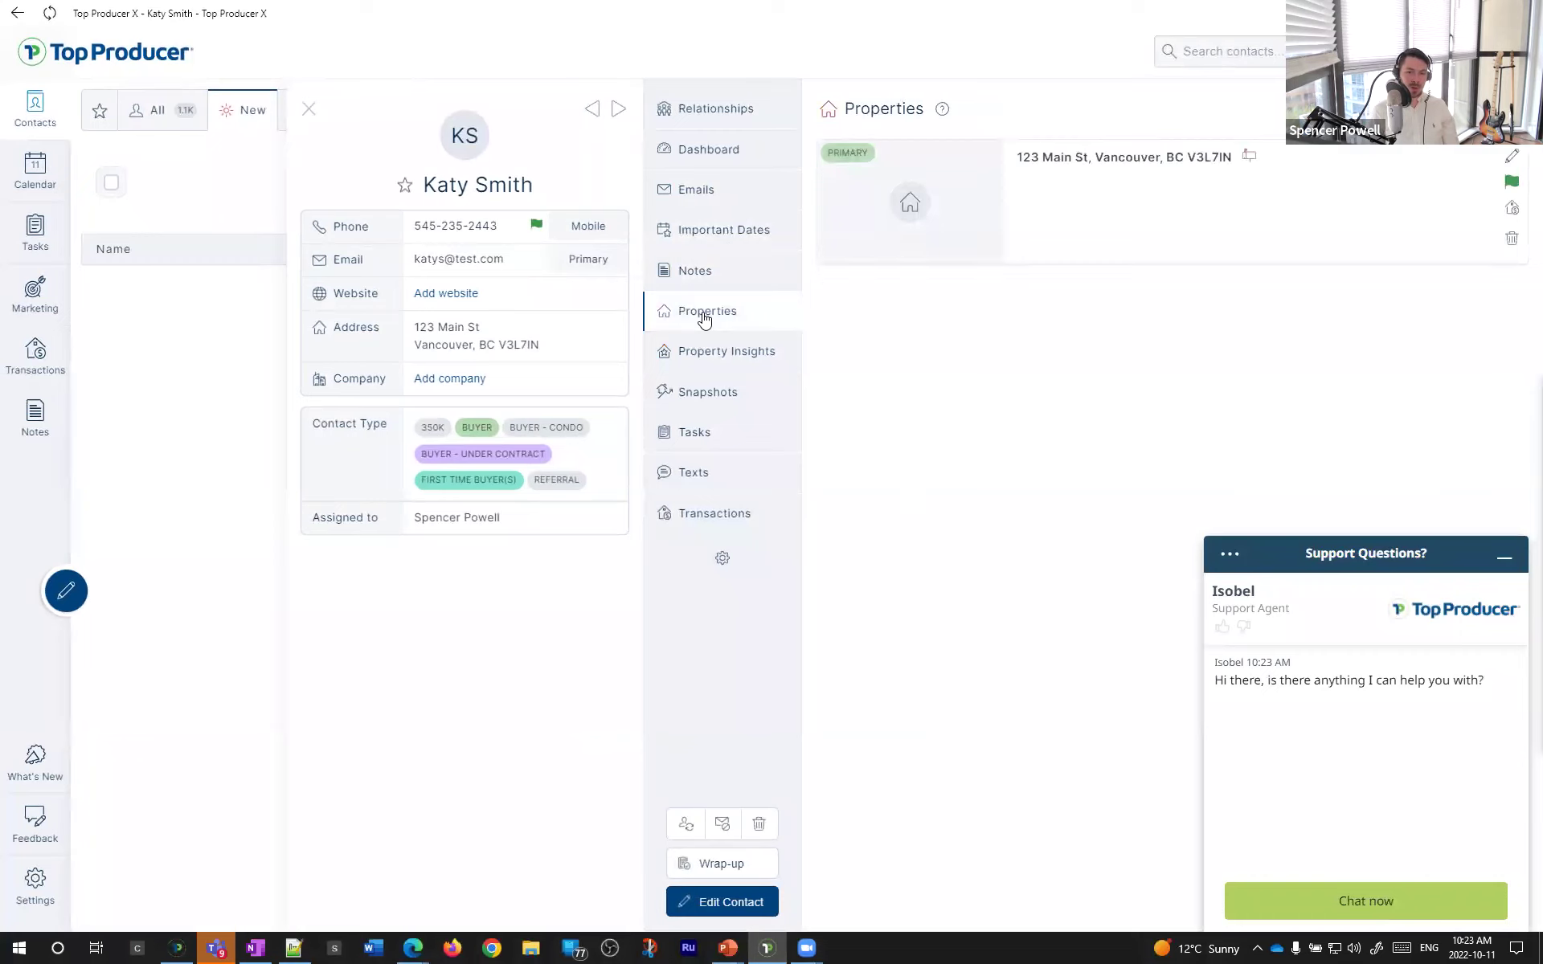
click(1510, 555)
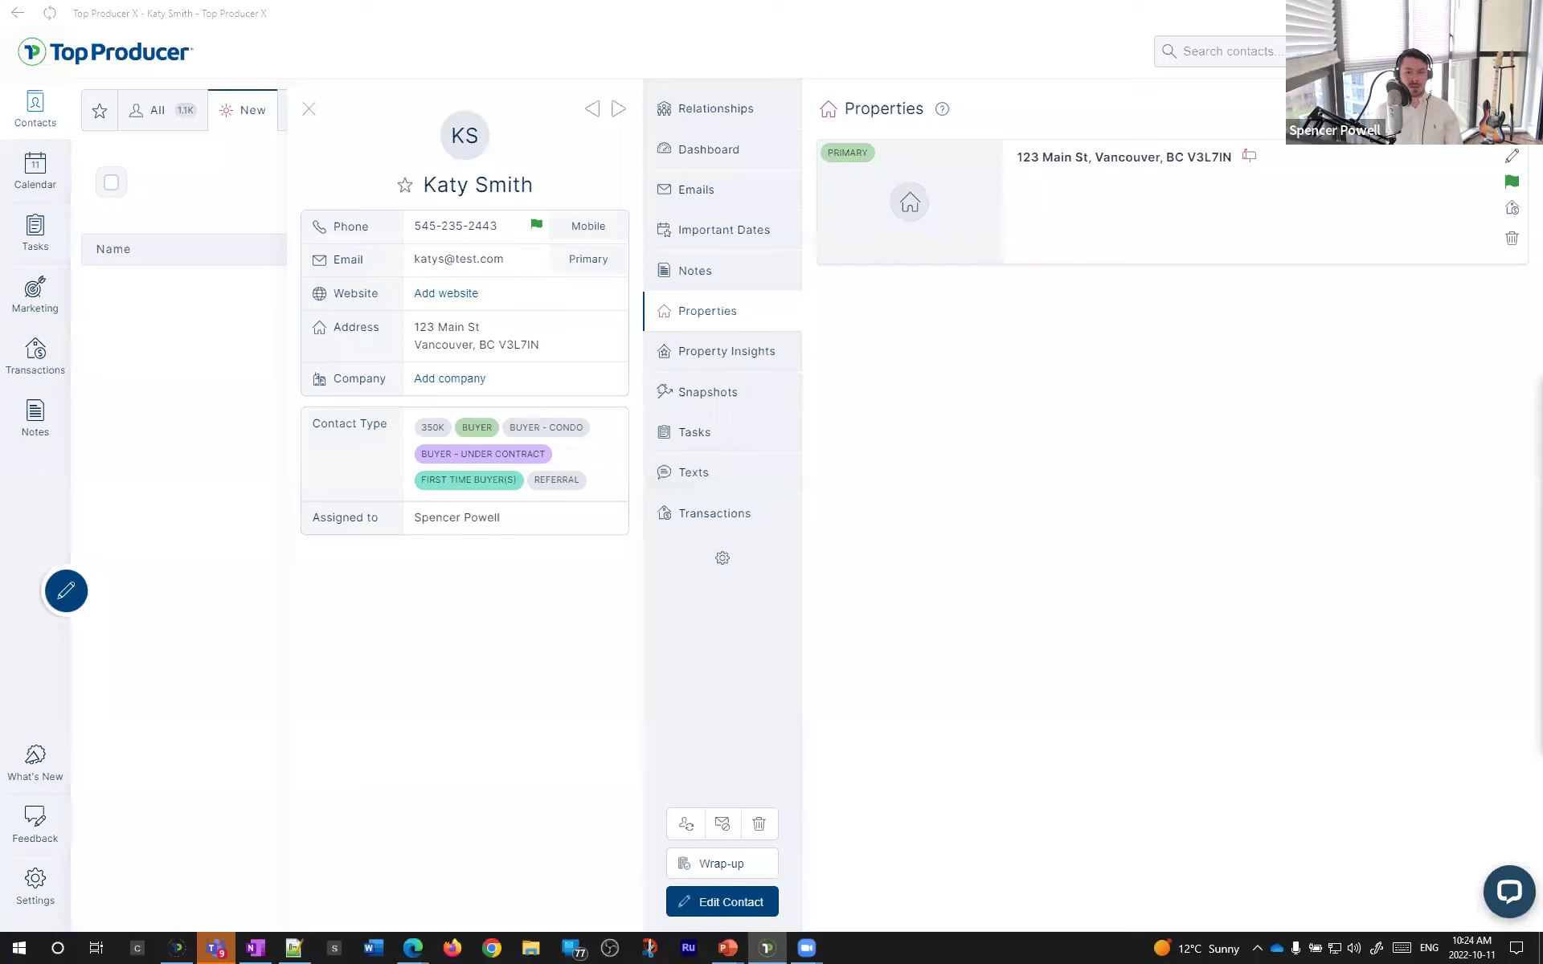
- Return to the contact's Relationships list showing the Spouse and Child entries
click(713, 120)
click(712, 160)
click(715, 125)
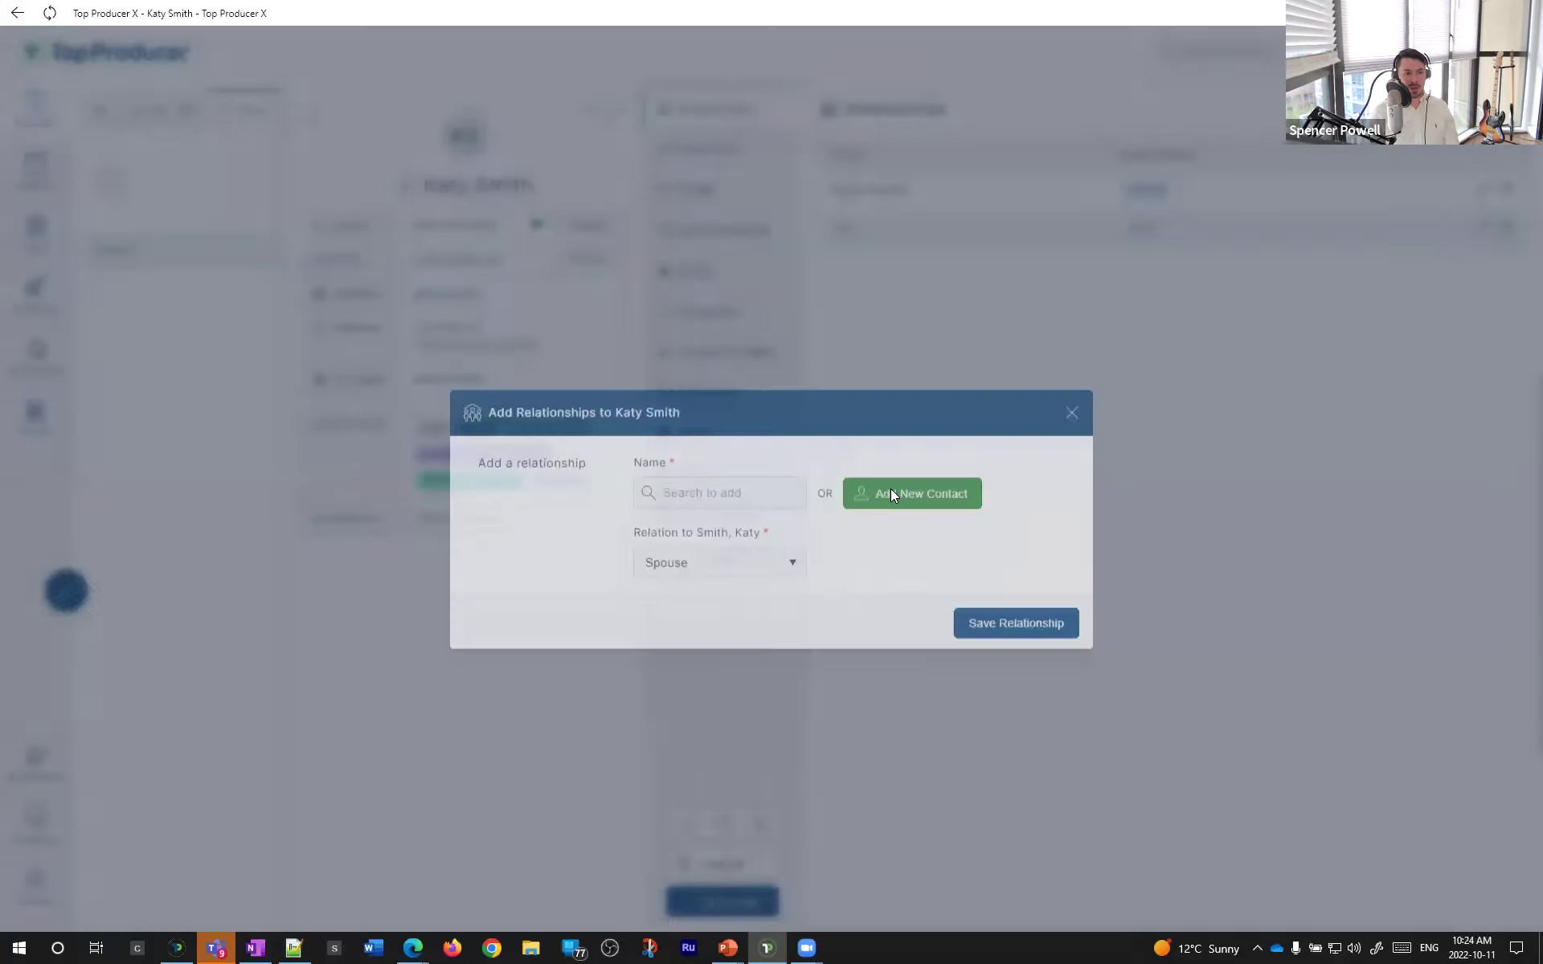
- Dismiss an Add Relationship form without saving and show the page full screen
click(909, 452)
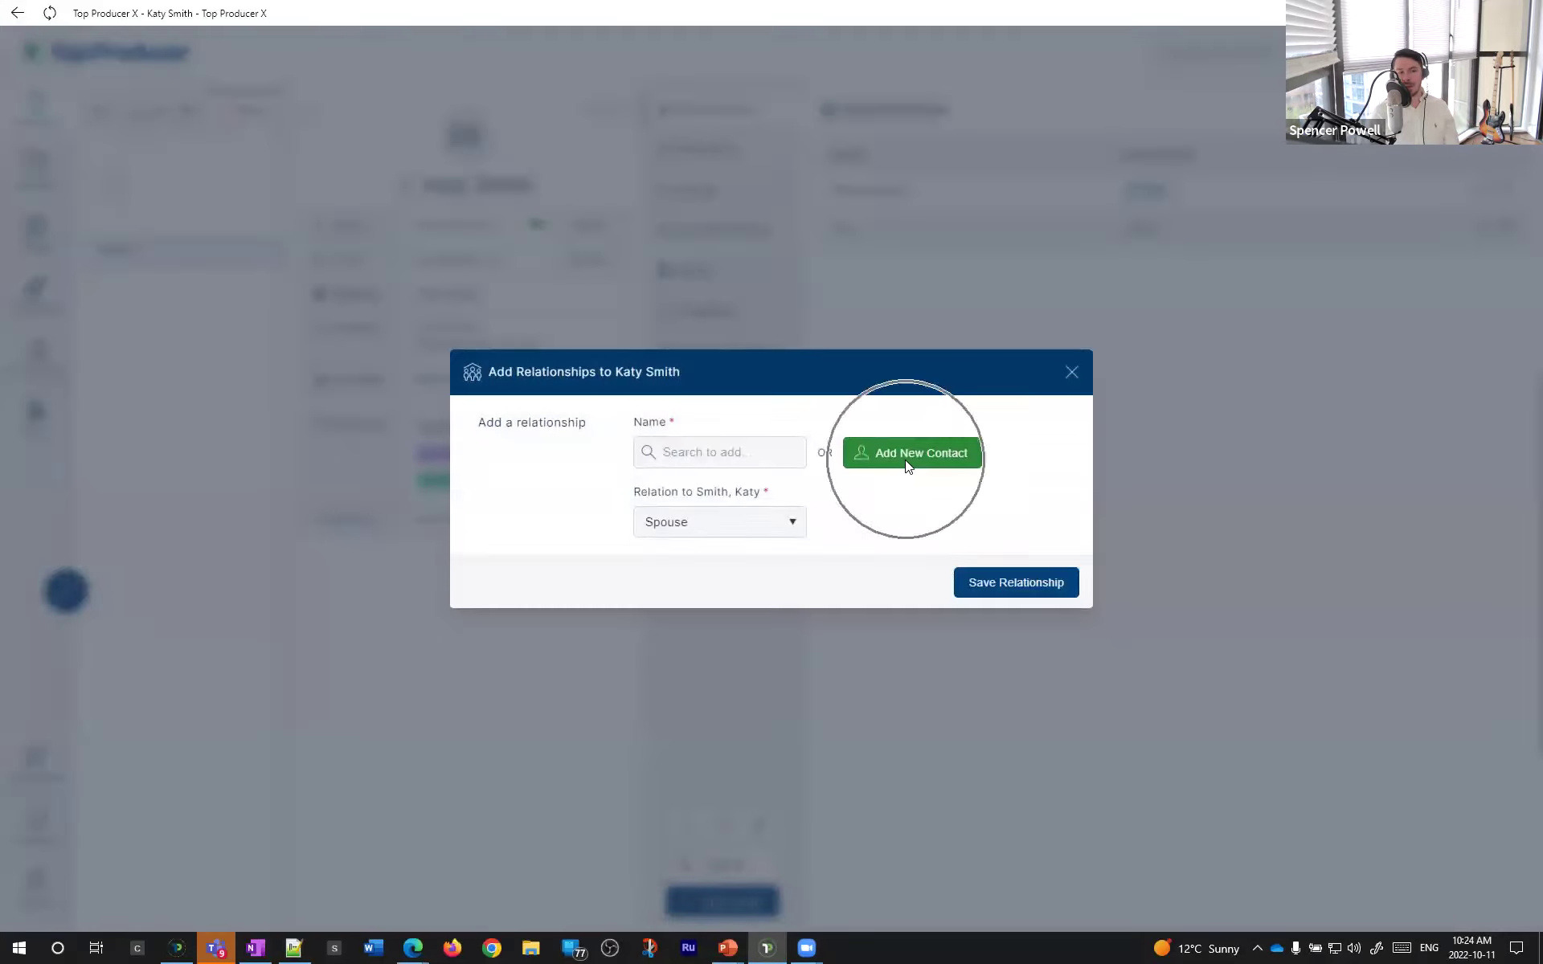
click(1071, 371)
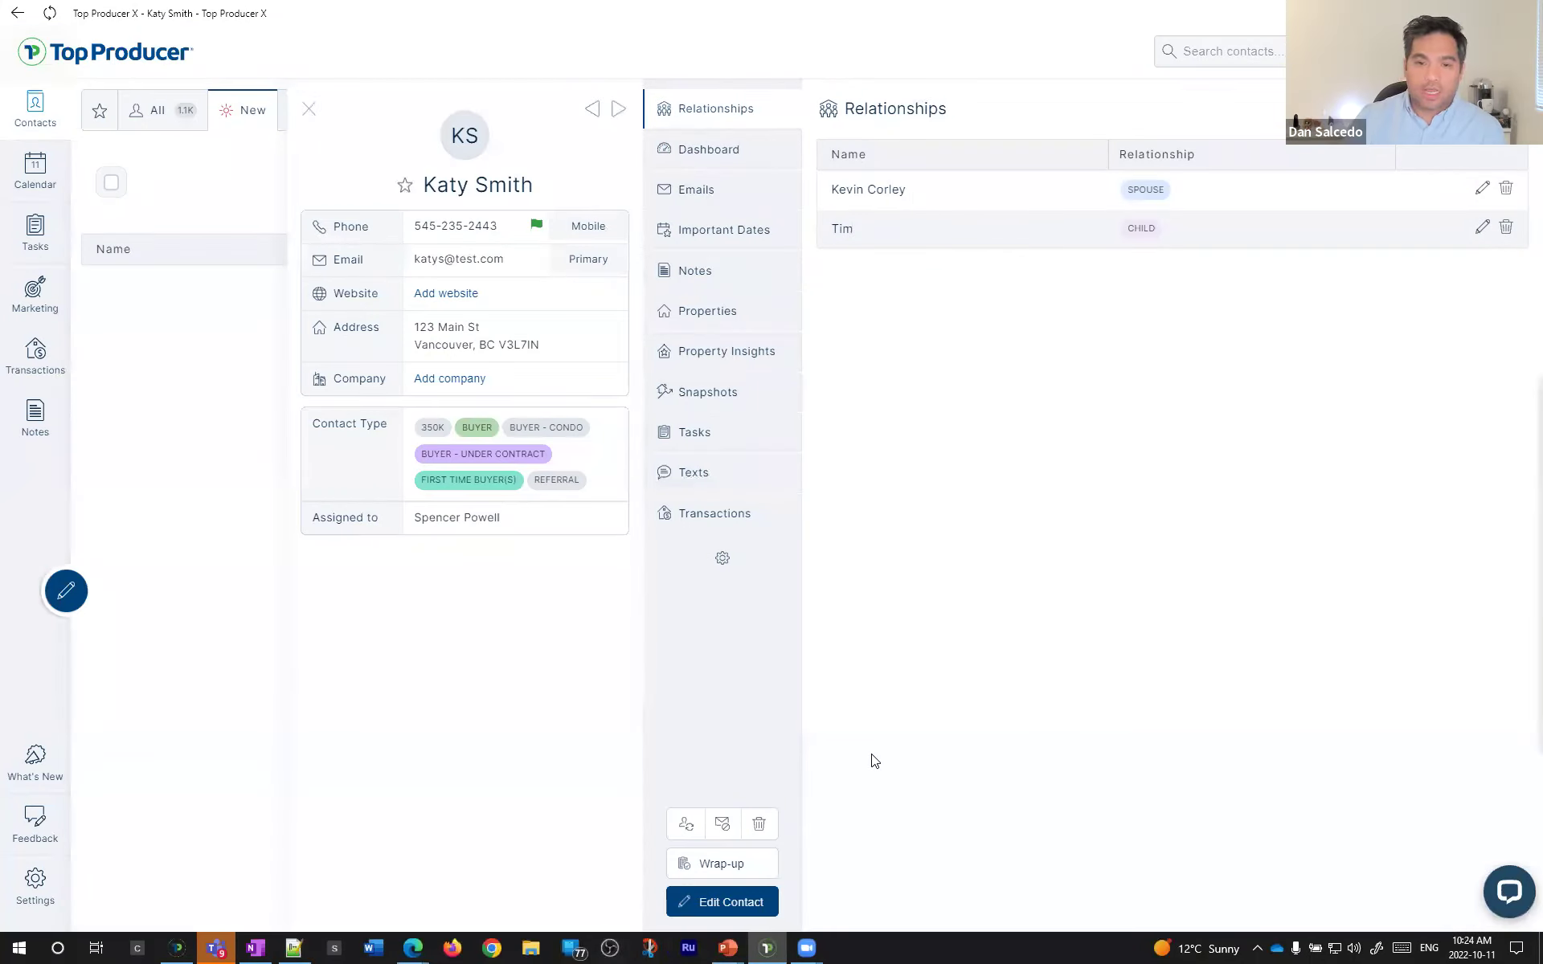
key(F11)
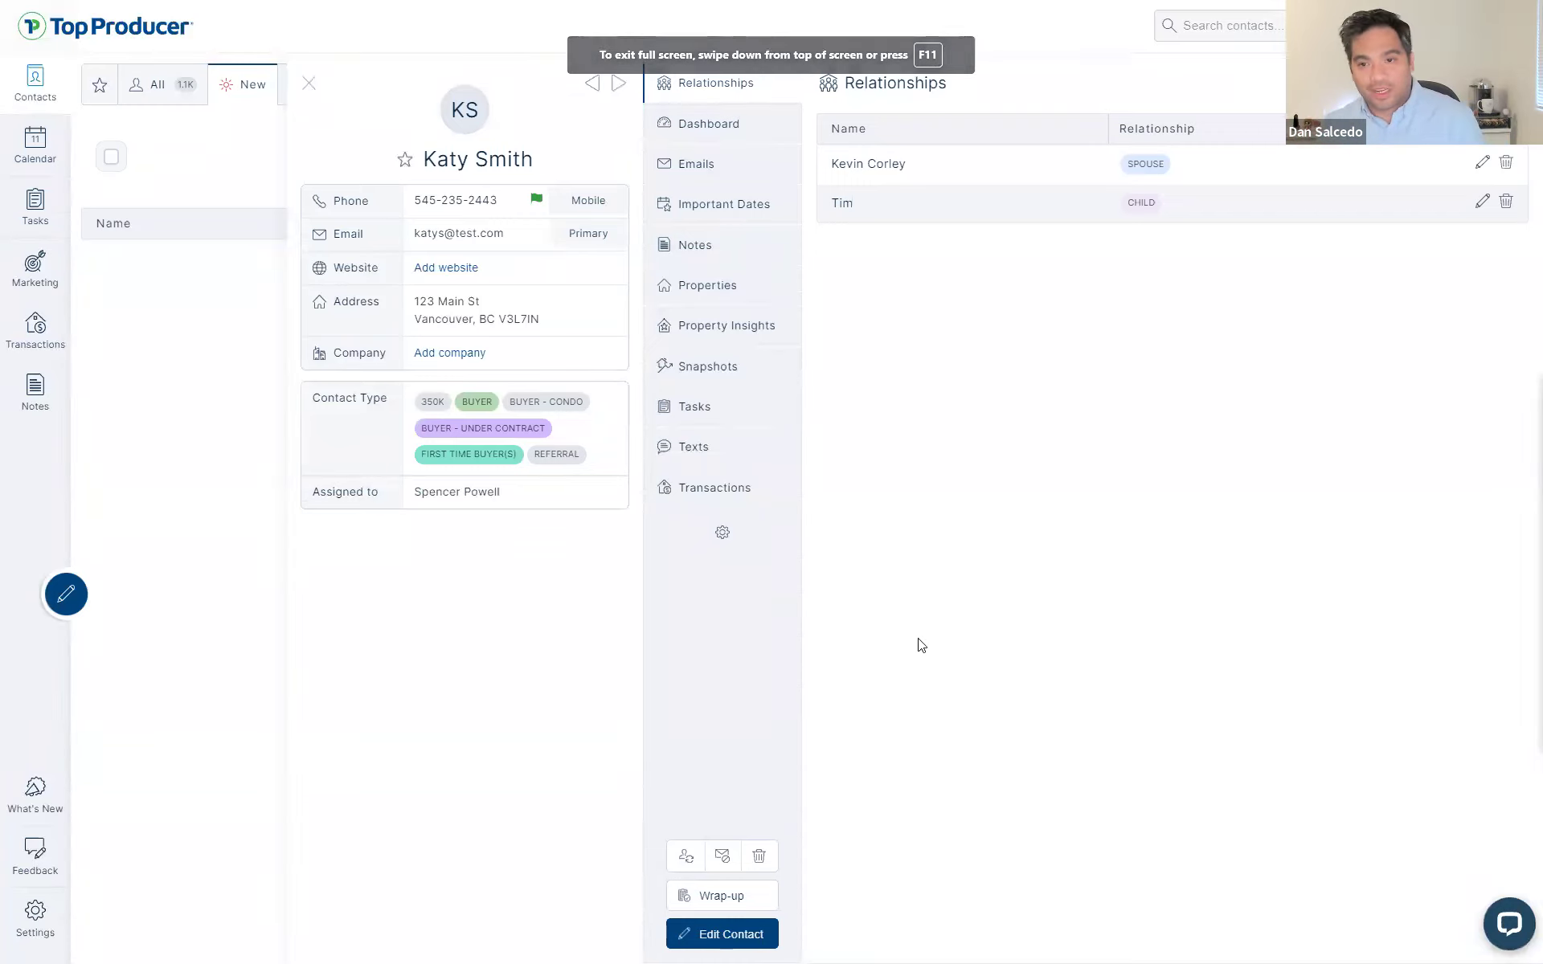
- Change the spouse contact's relationship to Ex-partner and save it
click(1481, 162)
click(710, 535)
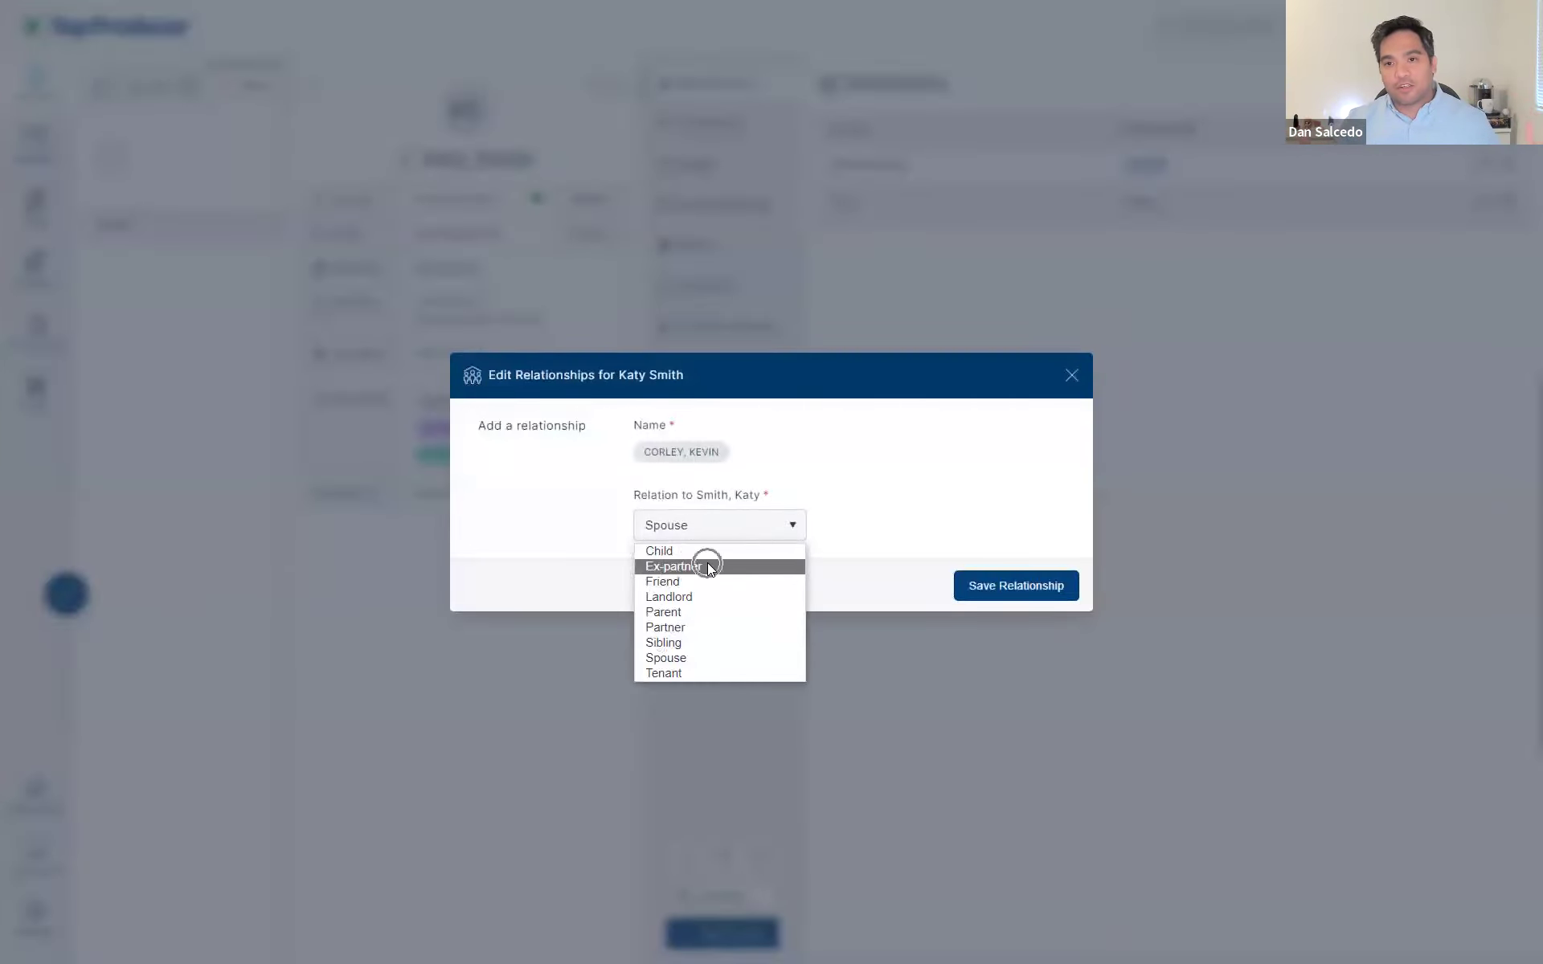
click(707, 567)
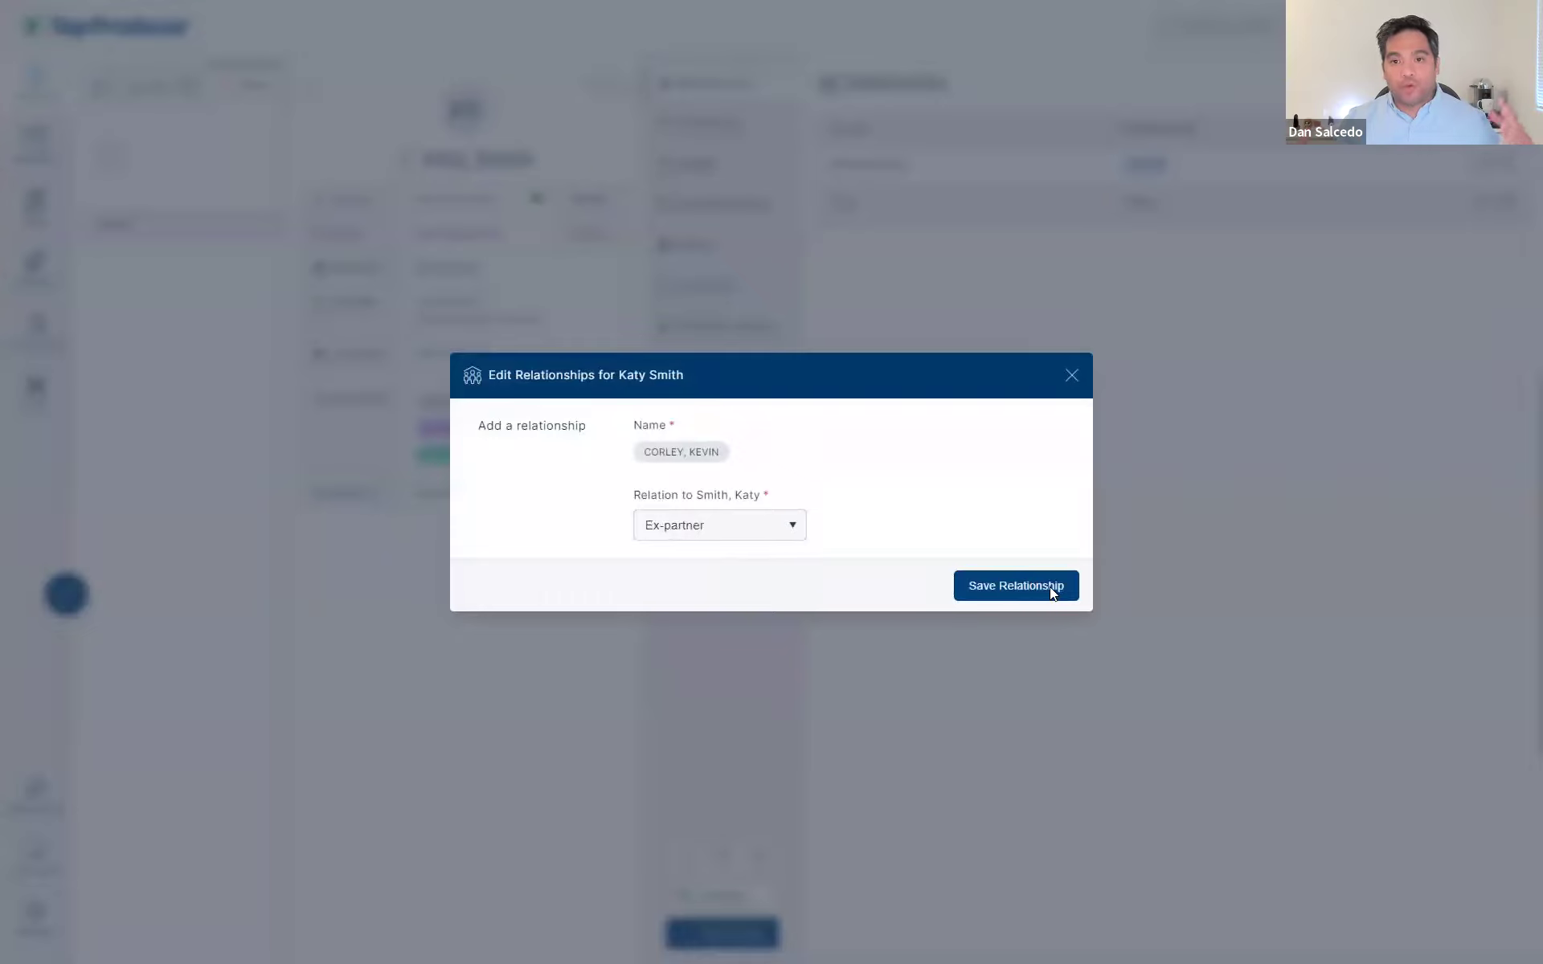
click(1049, 587)
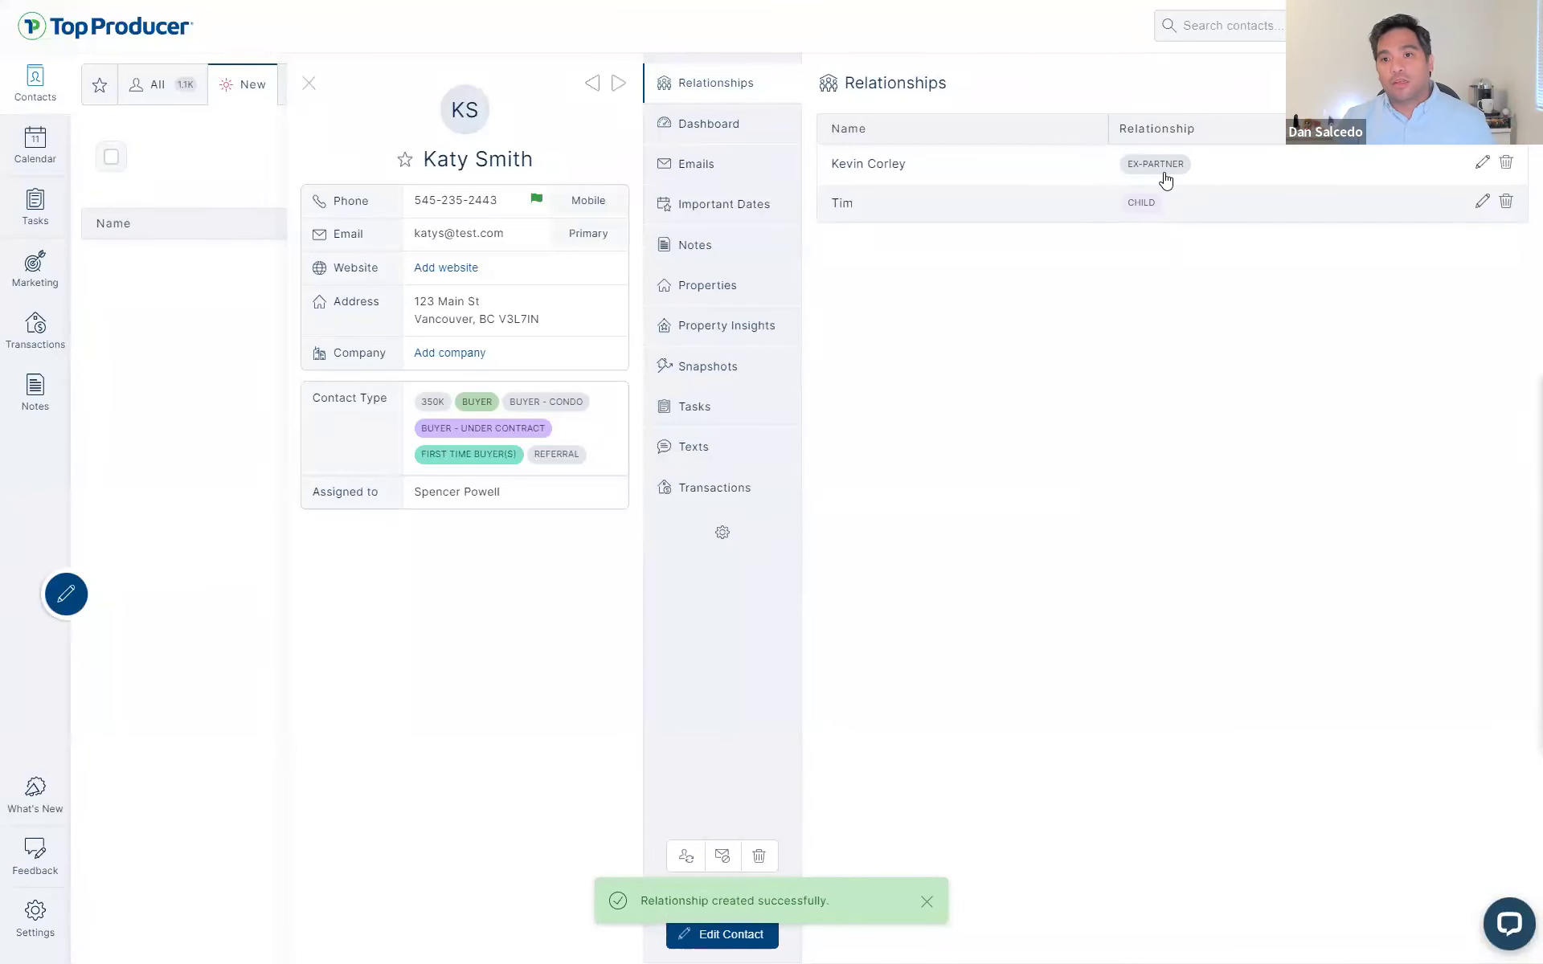
- Change that relationship back to Spouse and save it
click(1482, 166)
click(723, 524)
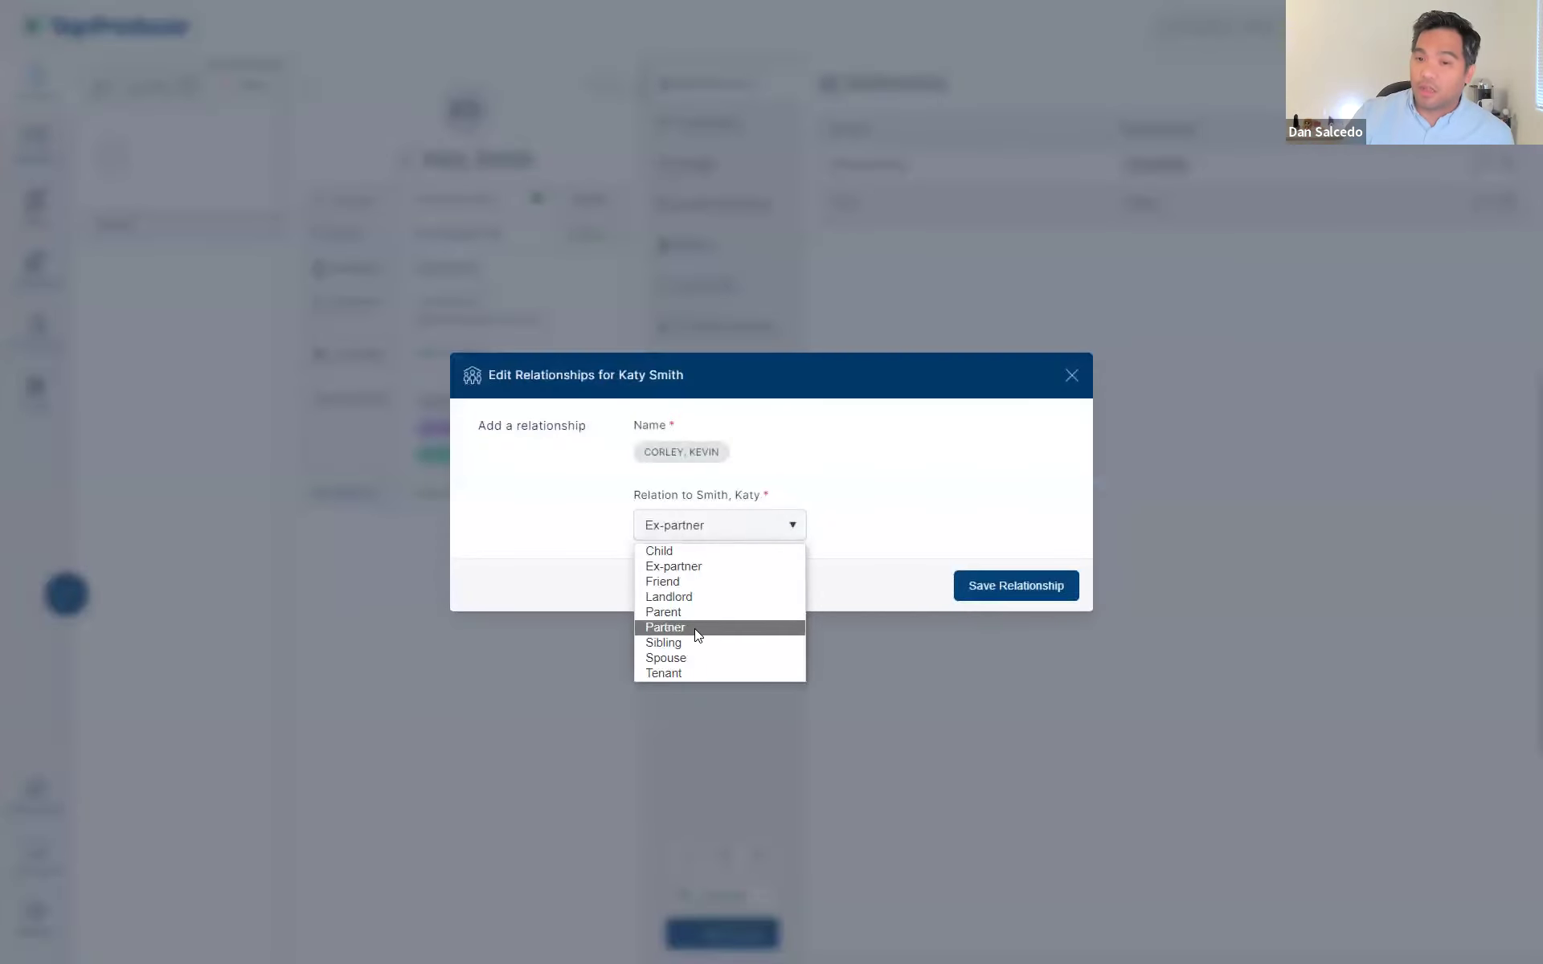
click(701, 655)
click(997, 595)
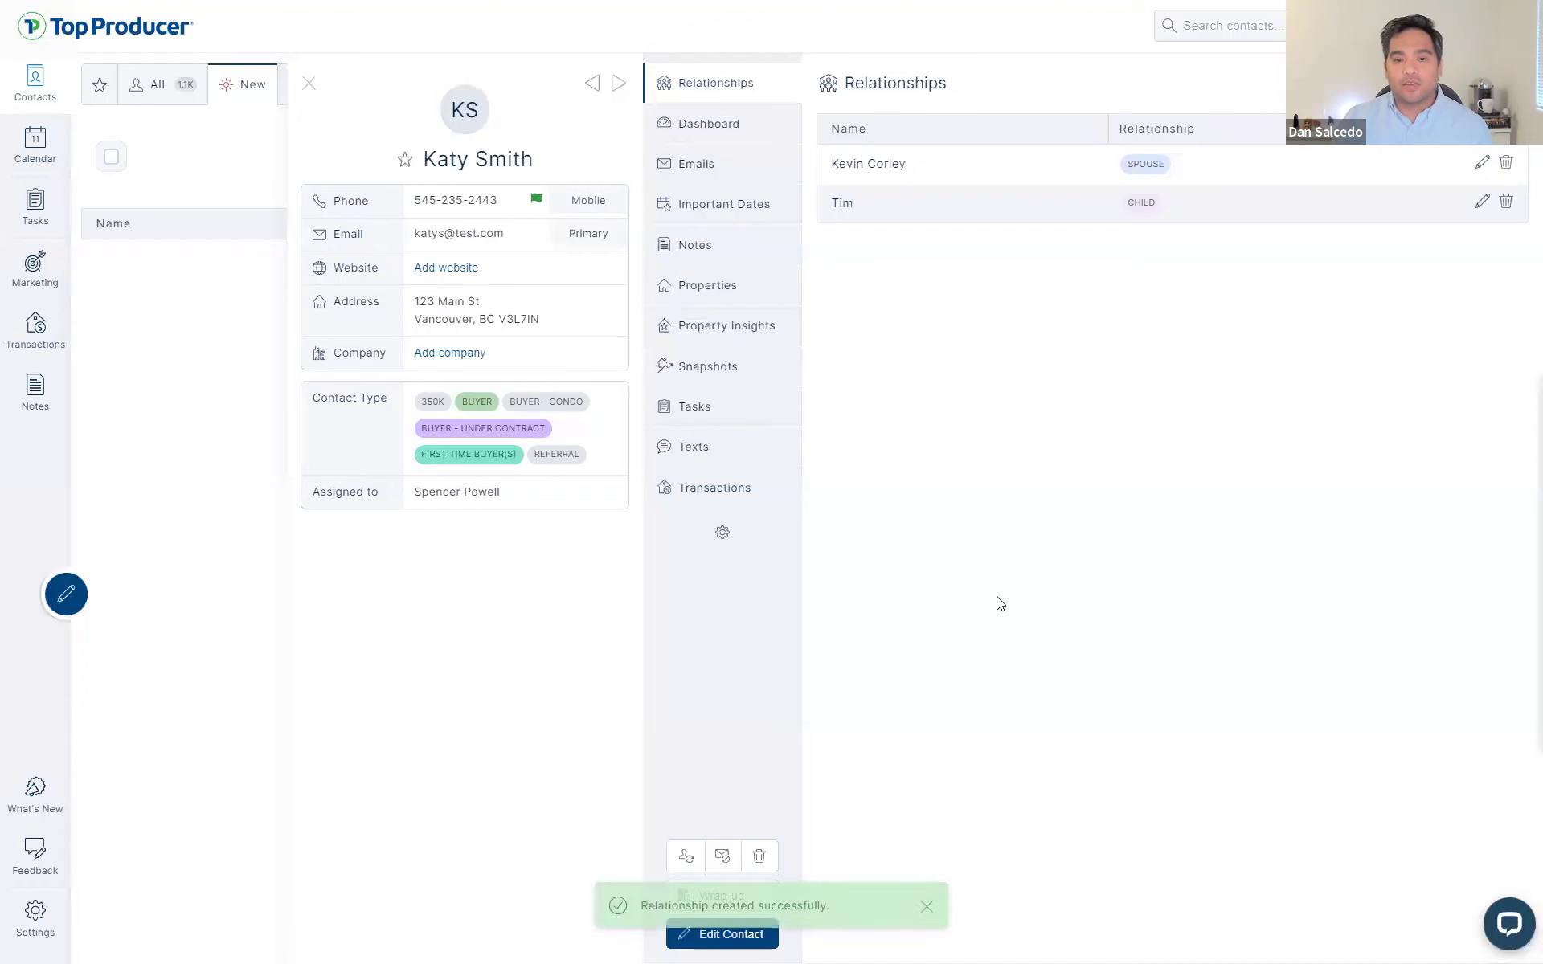
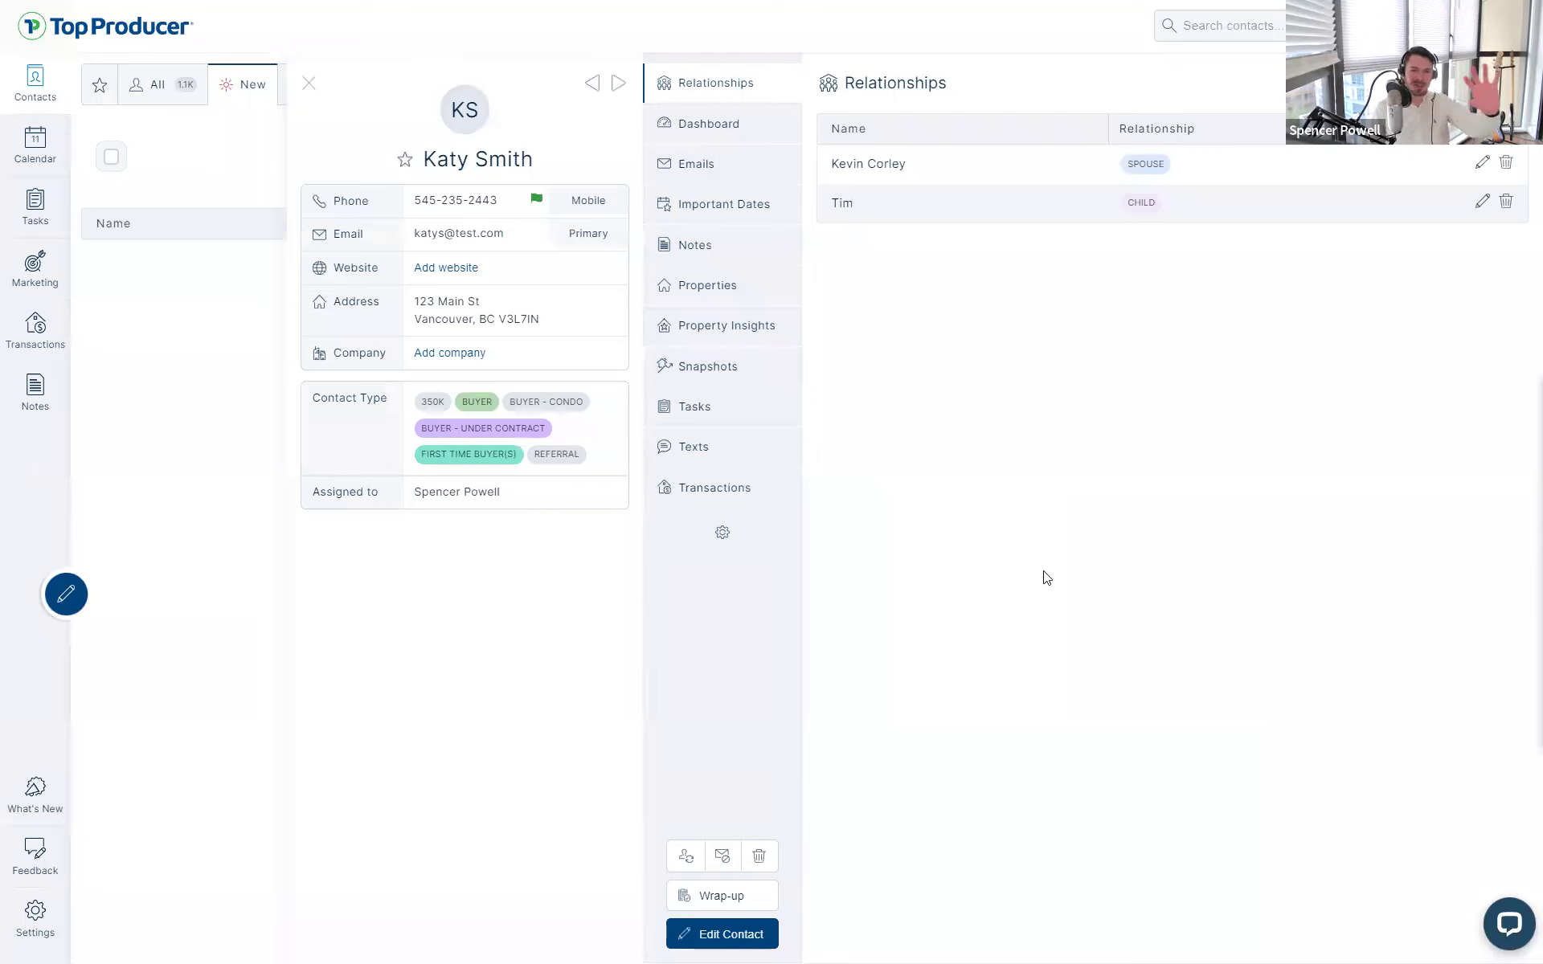
- Exit full screen so the browser shows the empty New contacts list
key(F11)
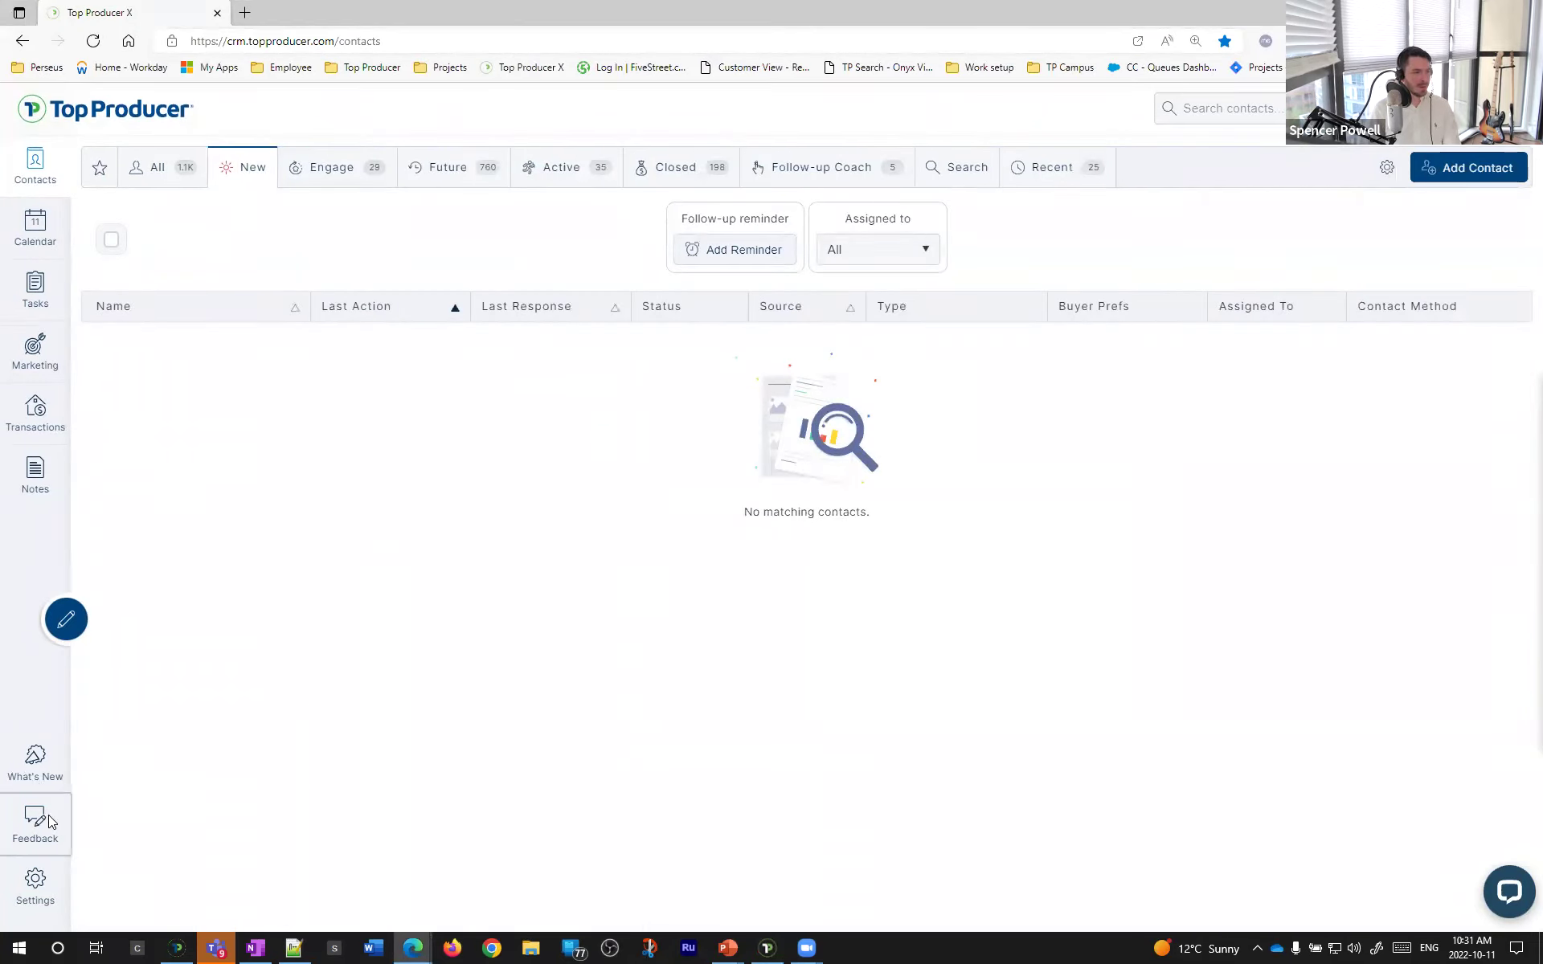
- Open the Feedback portal and restore the browser to a smaller window moved left
click(47, 816)
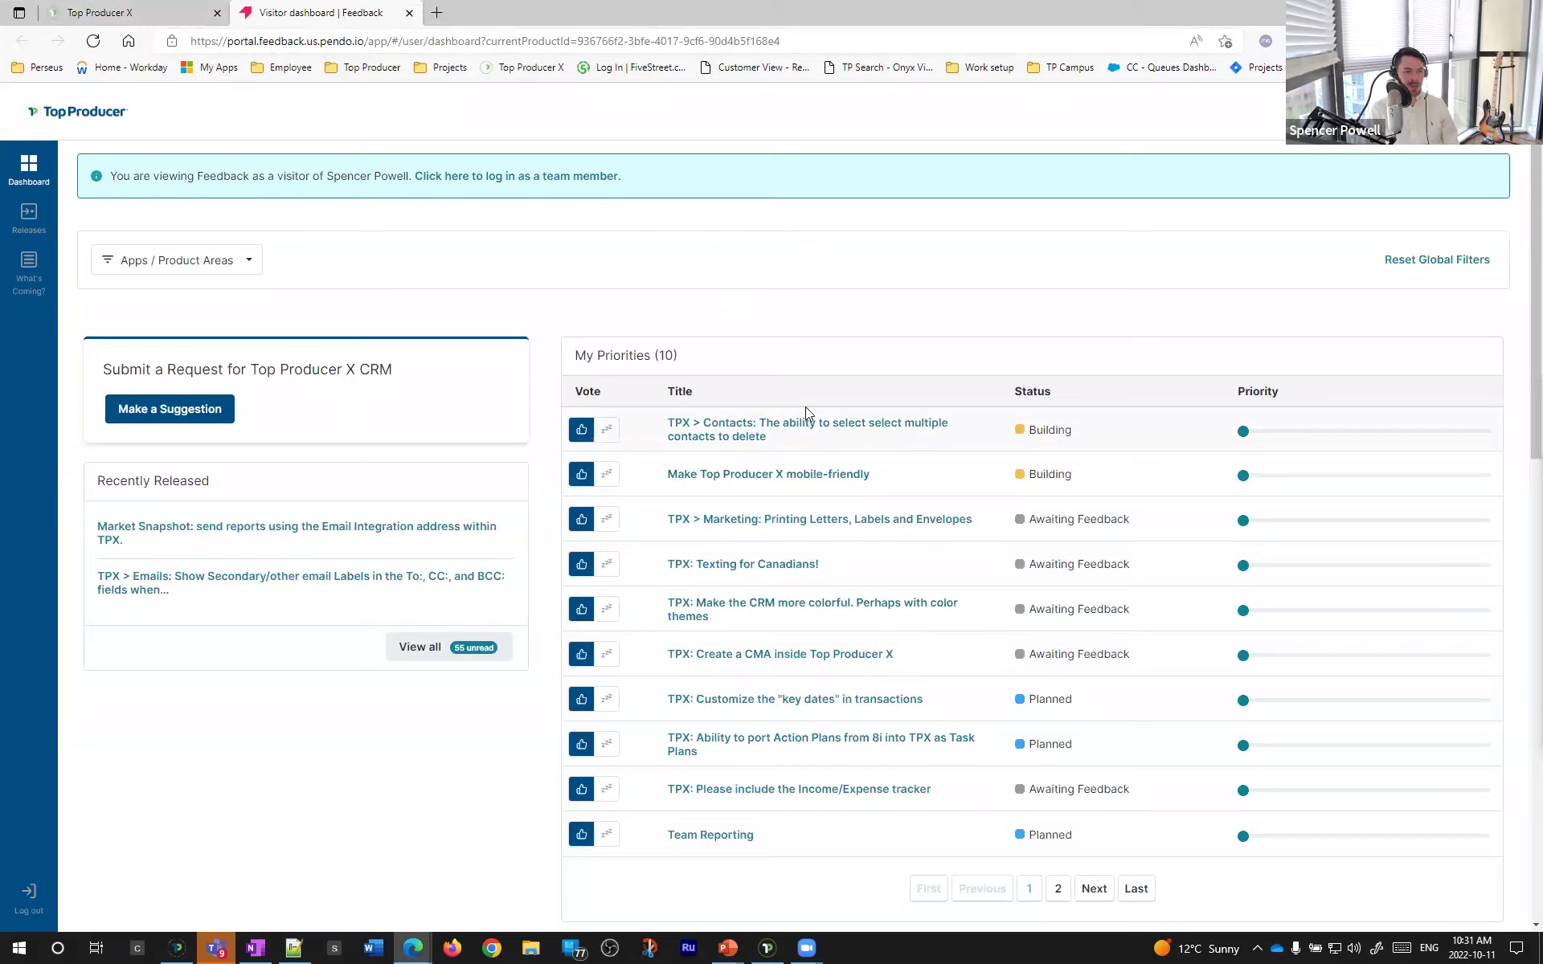
click(794, 452)
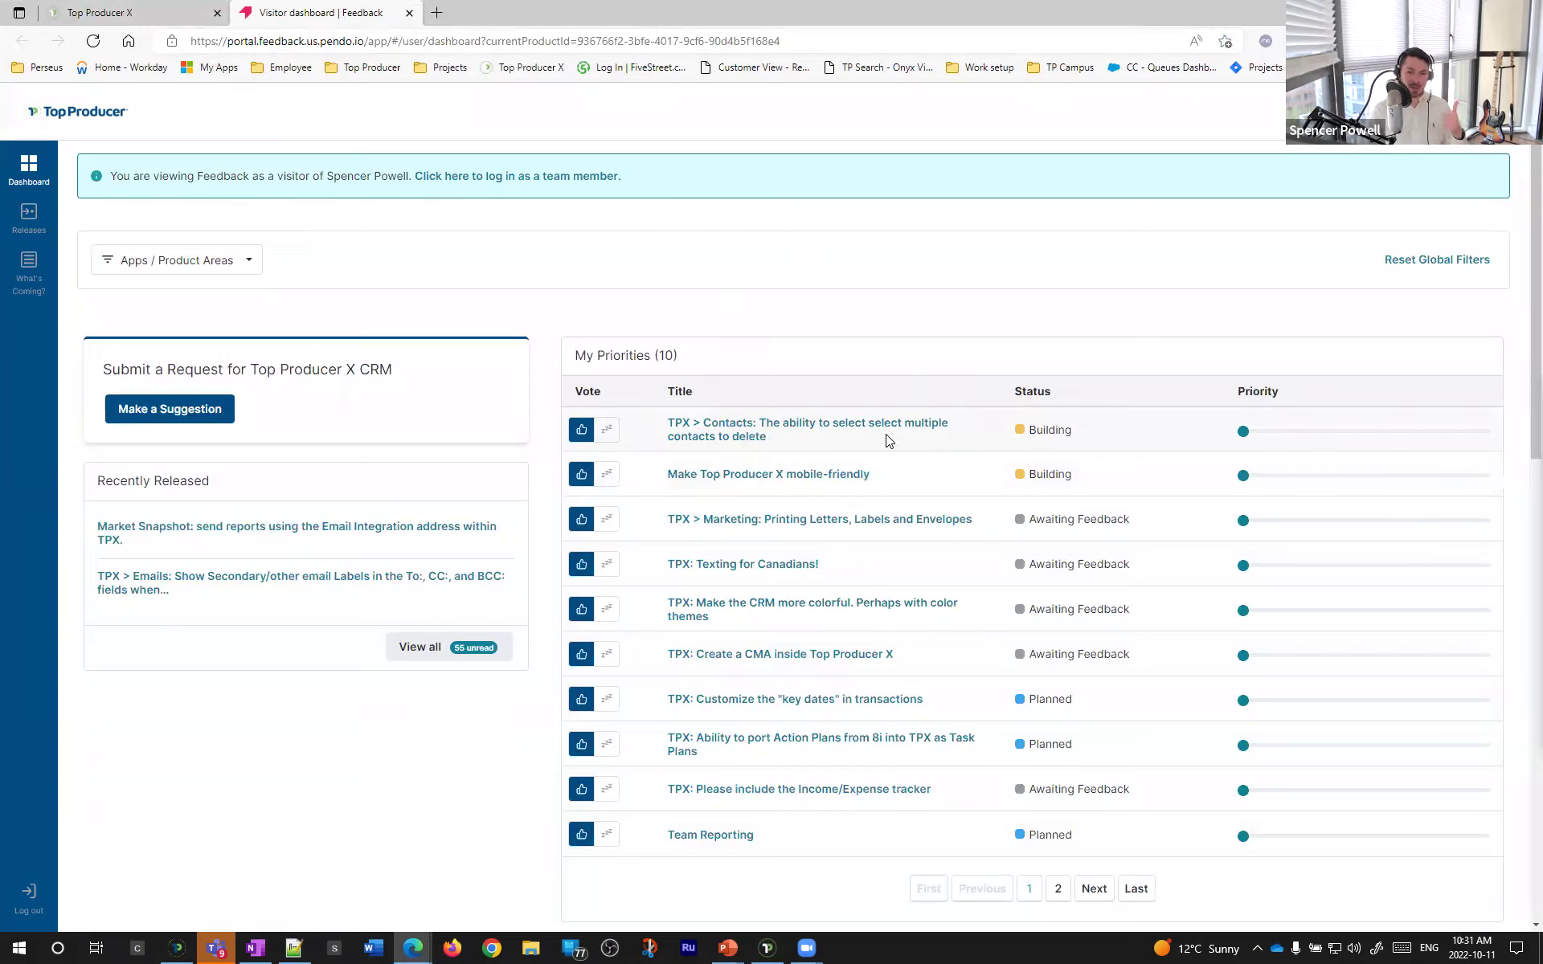
double_click(1130, 15)
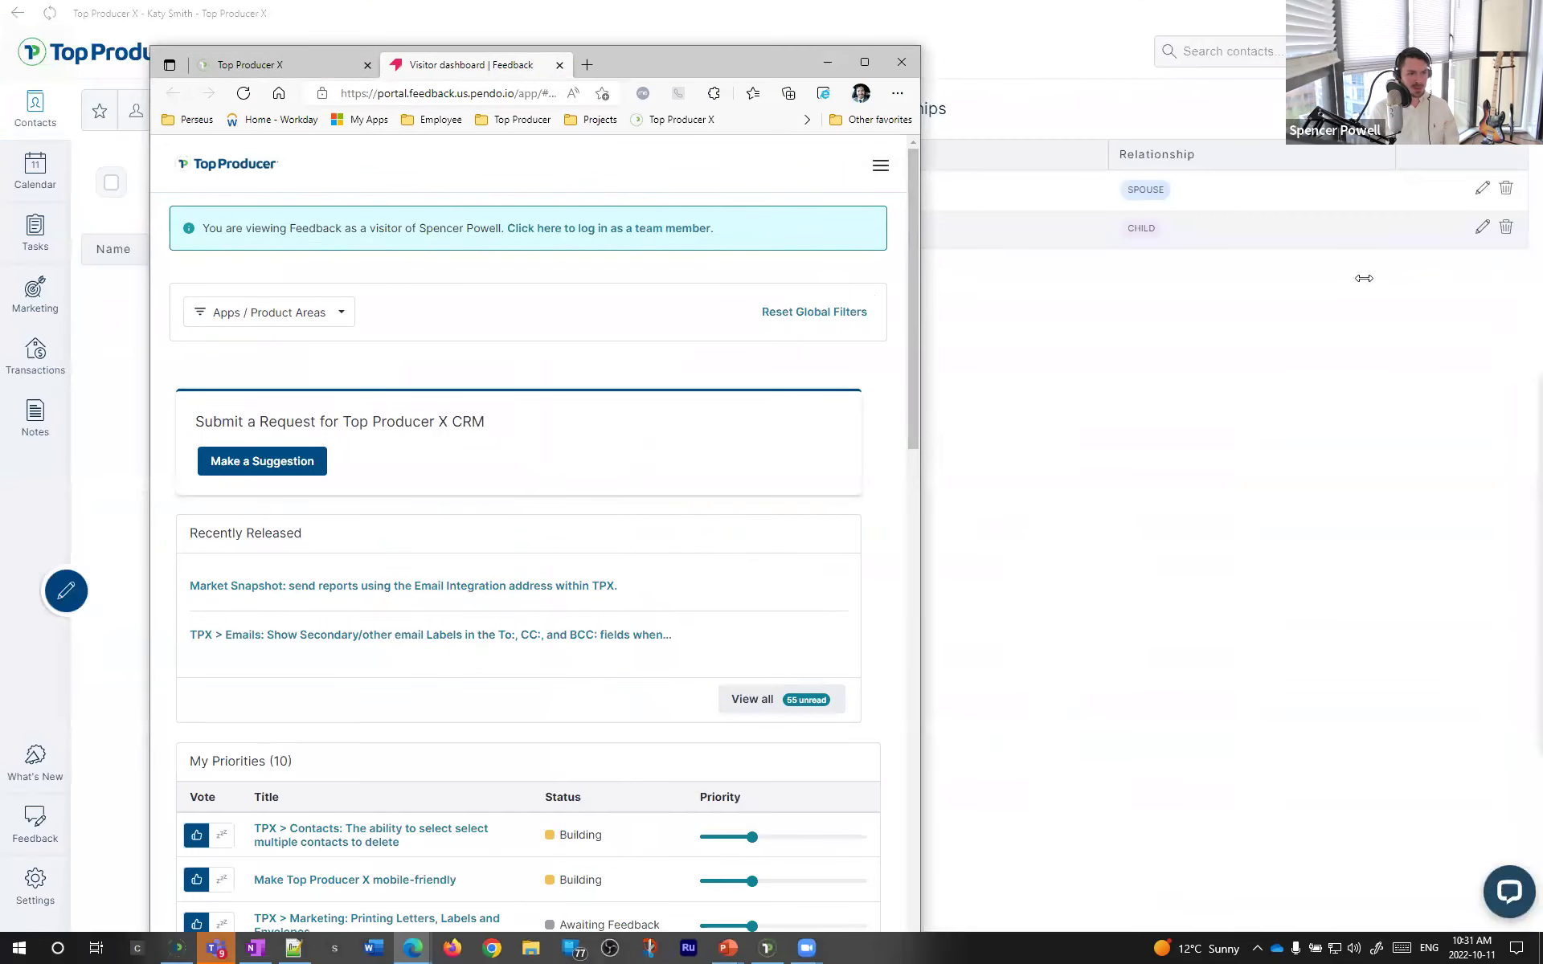
drag(1364, 278, 1360, 278)
drag(1016, 65, 865, 40)
- Search the feedback requests for 80000
click(994, 140)
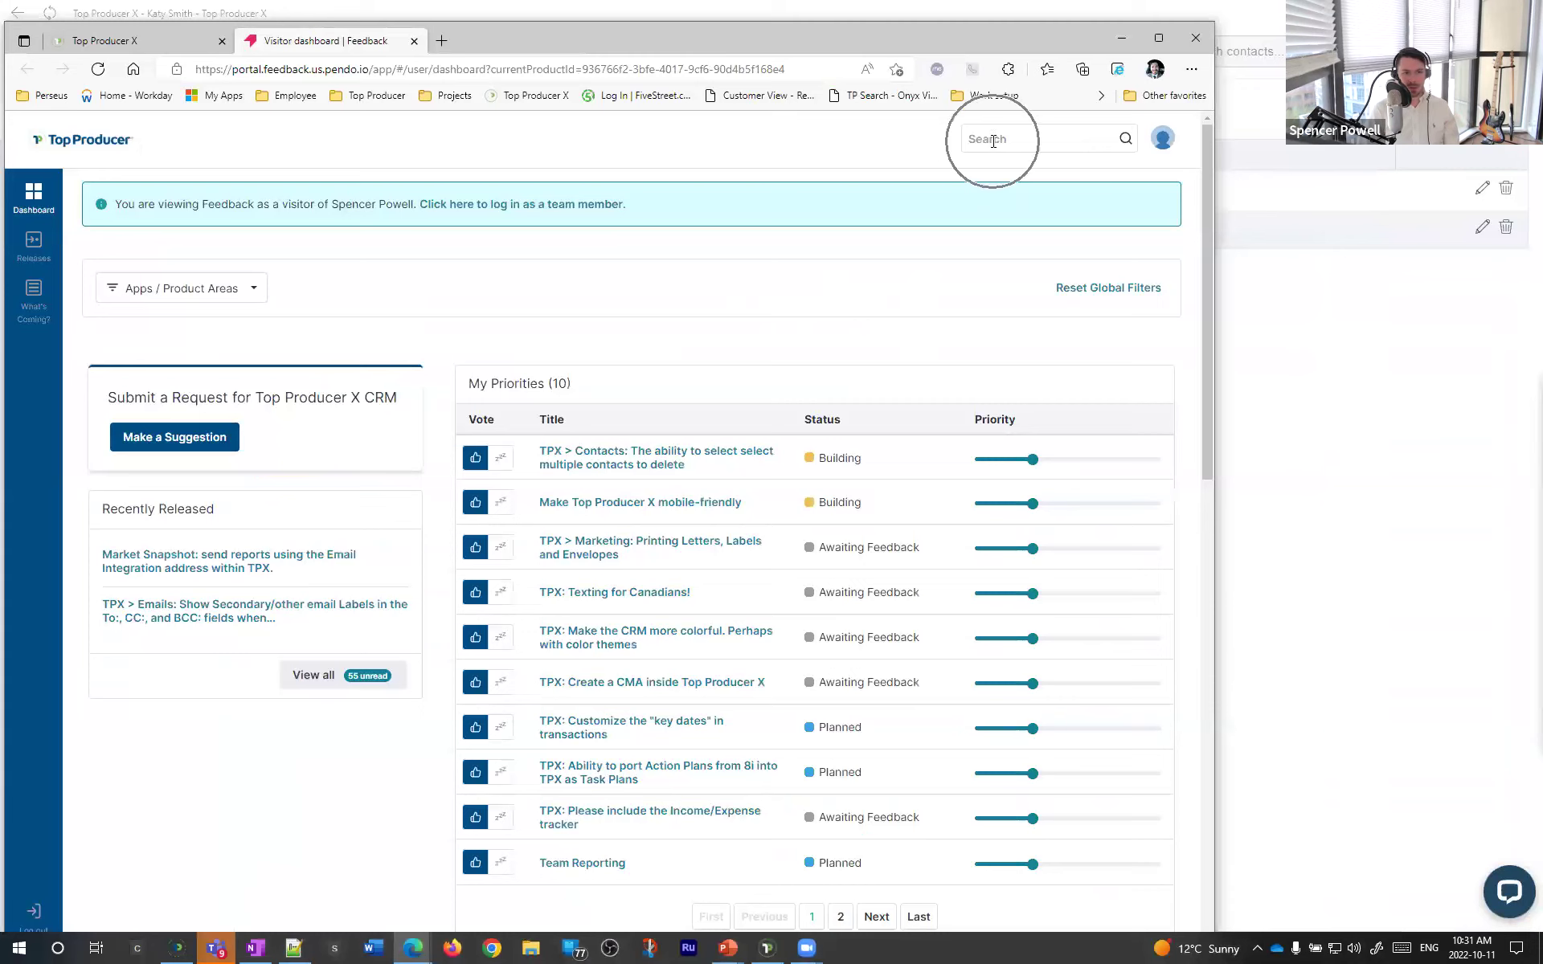
text(re)
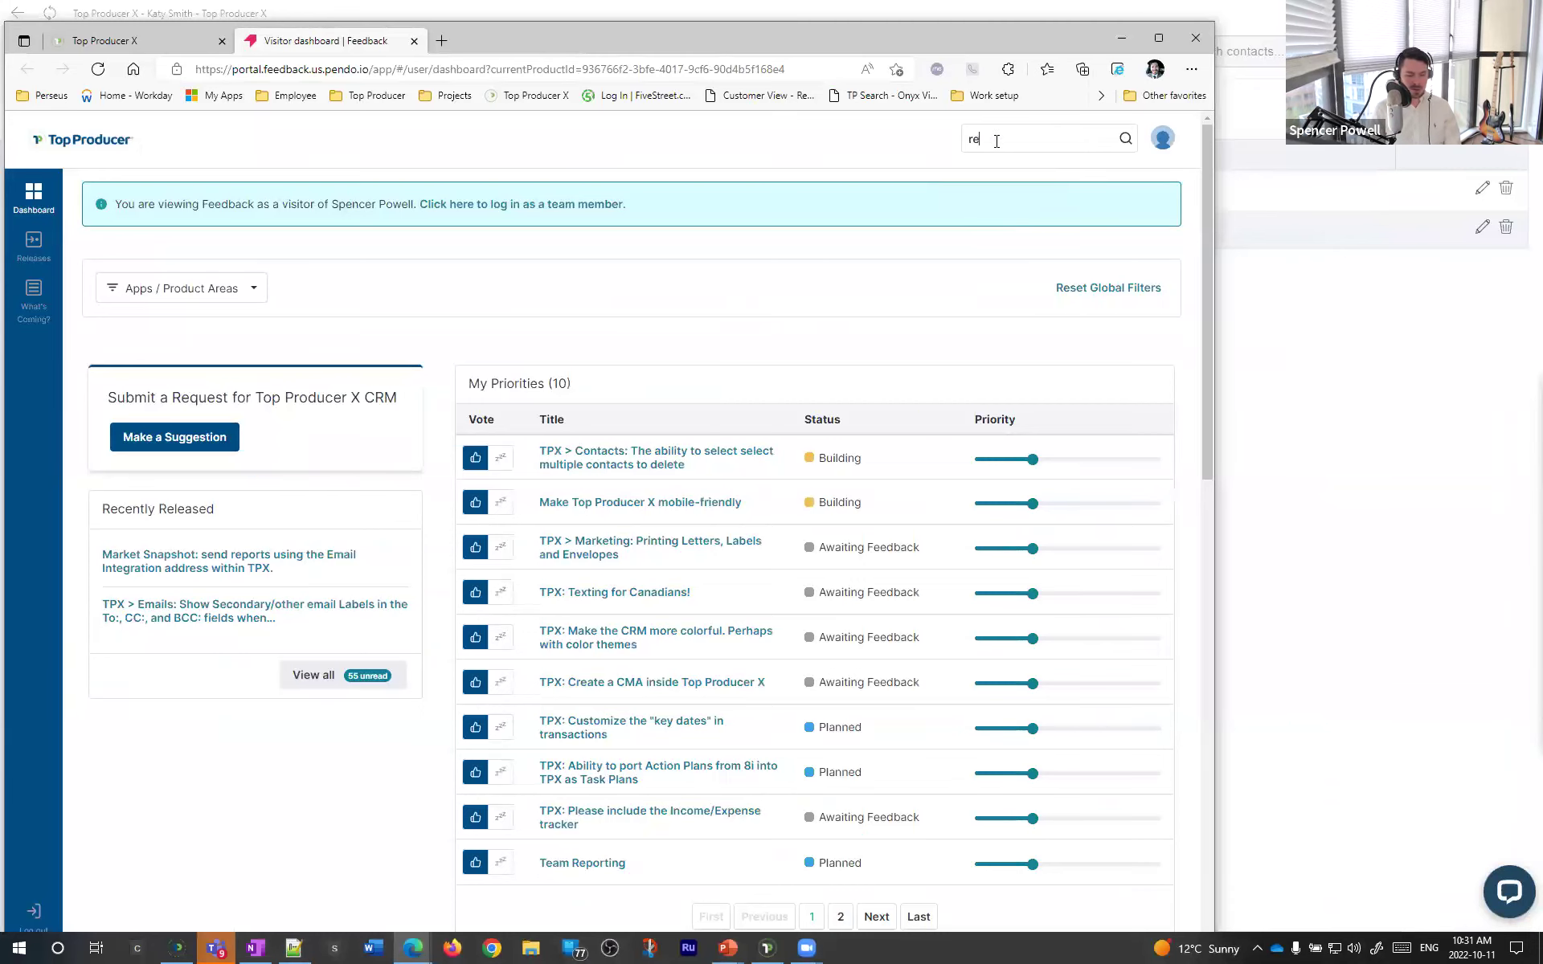
text(lationshi)
key(ctrl+a)
key(BackSpace)
text(80000)
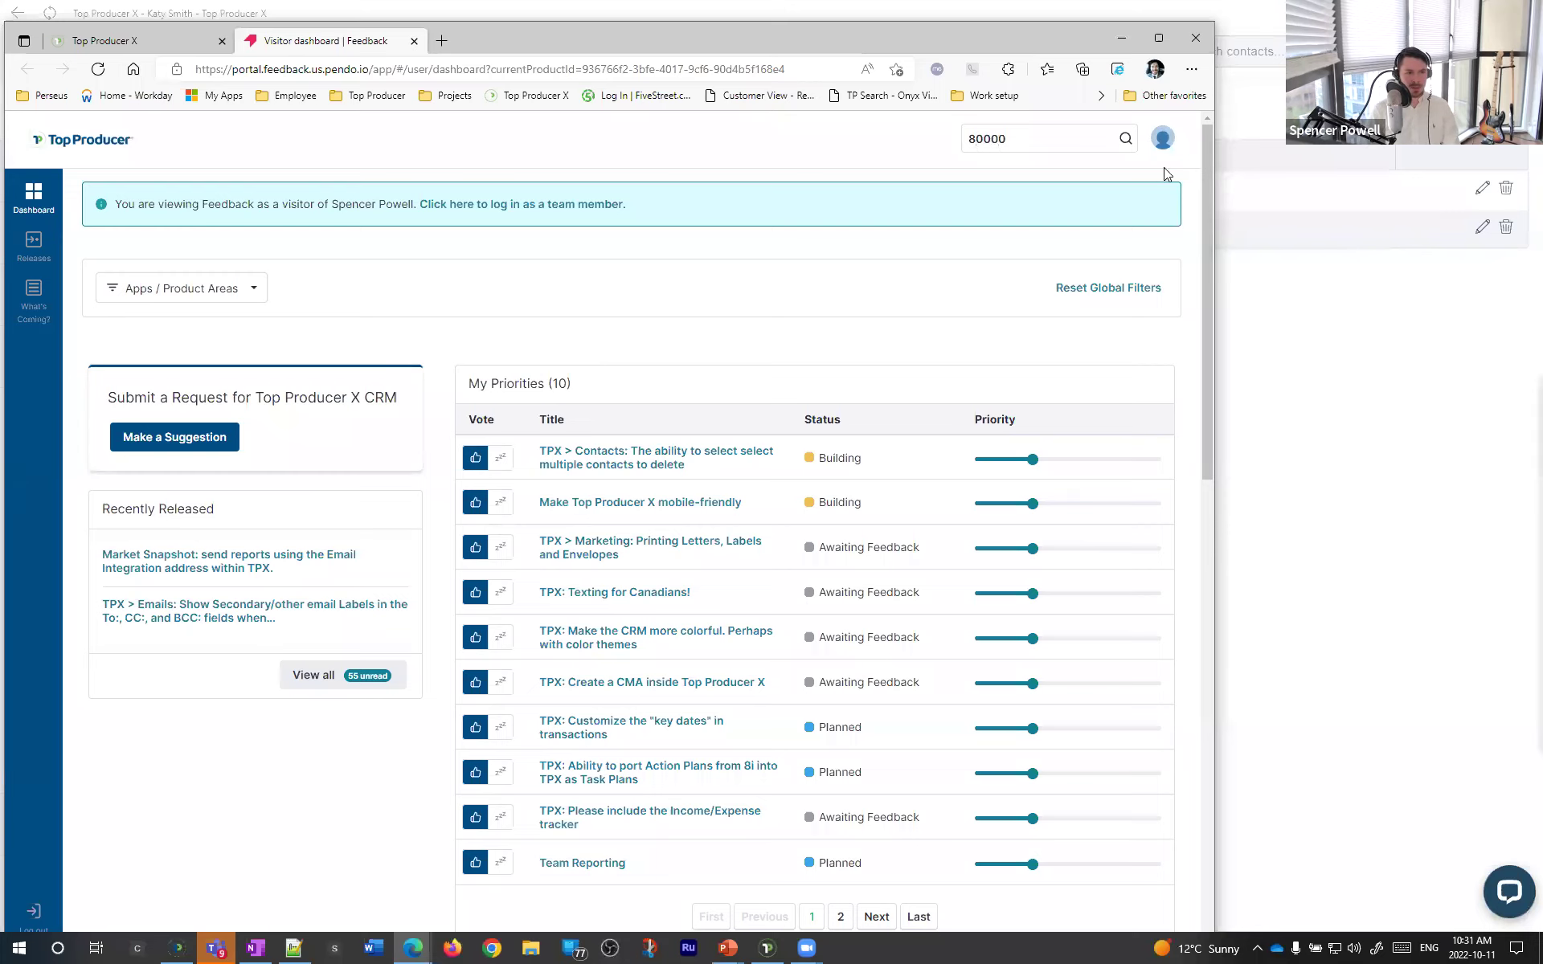
key(Return)
- Open request #80000, TPX: Link contacts to each other [Relationships], and read its details
click(315, 421)
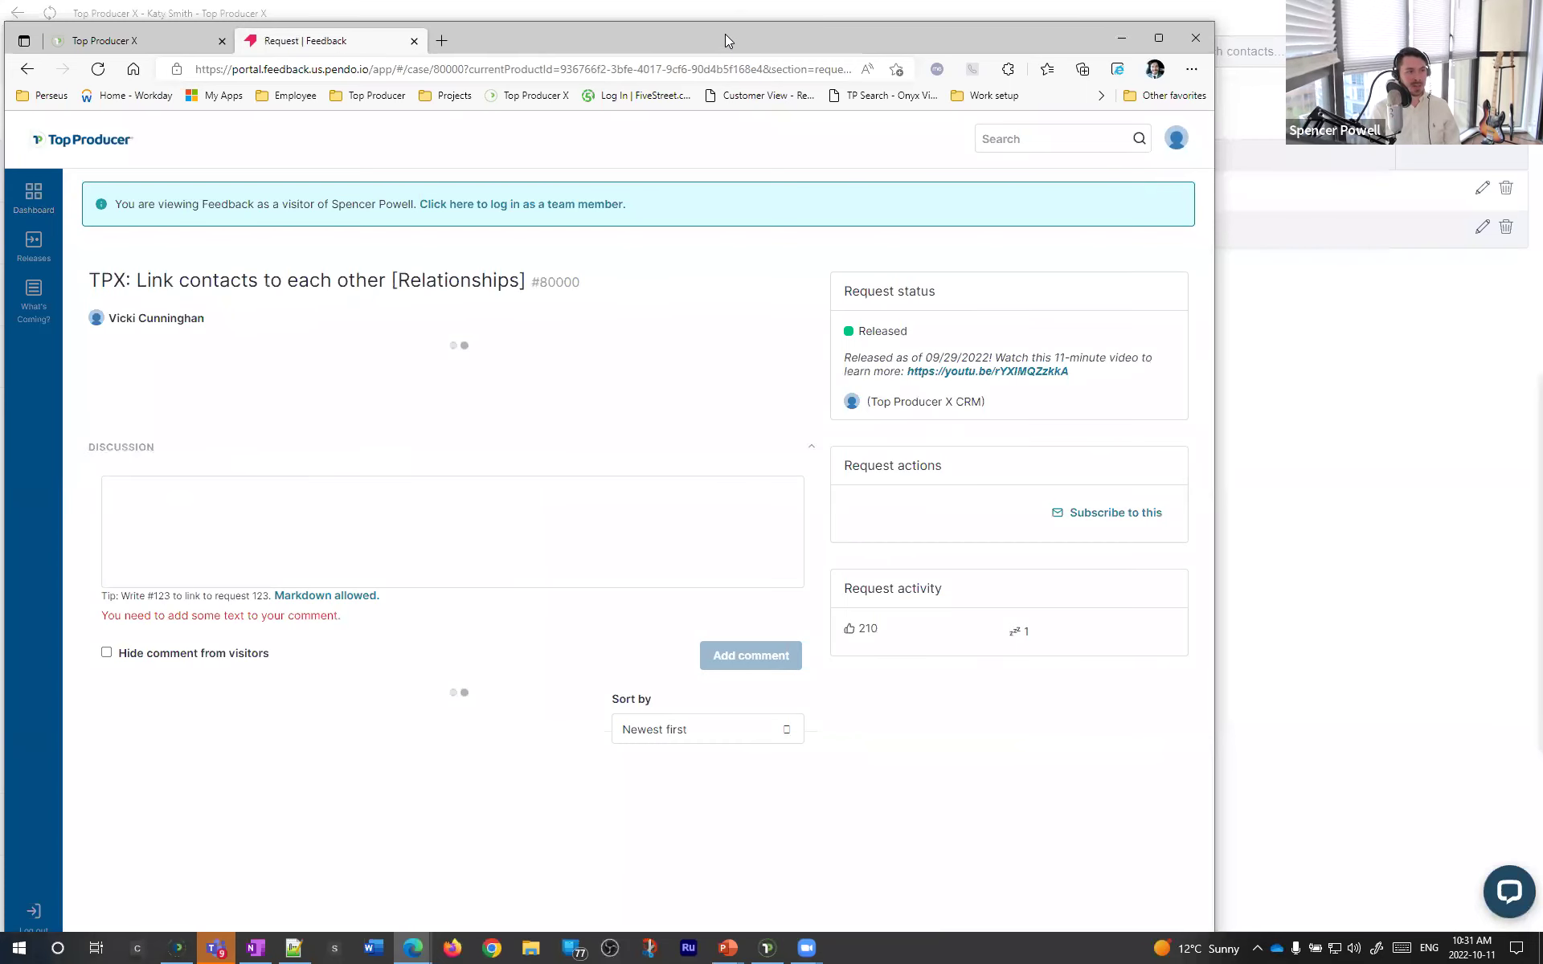
drag(725, 34, 736, 13)
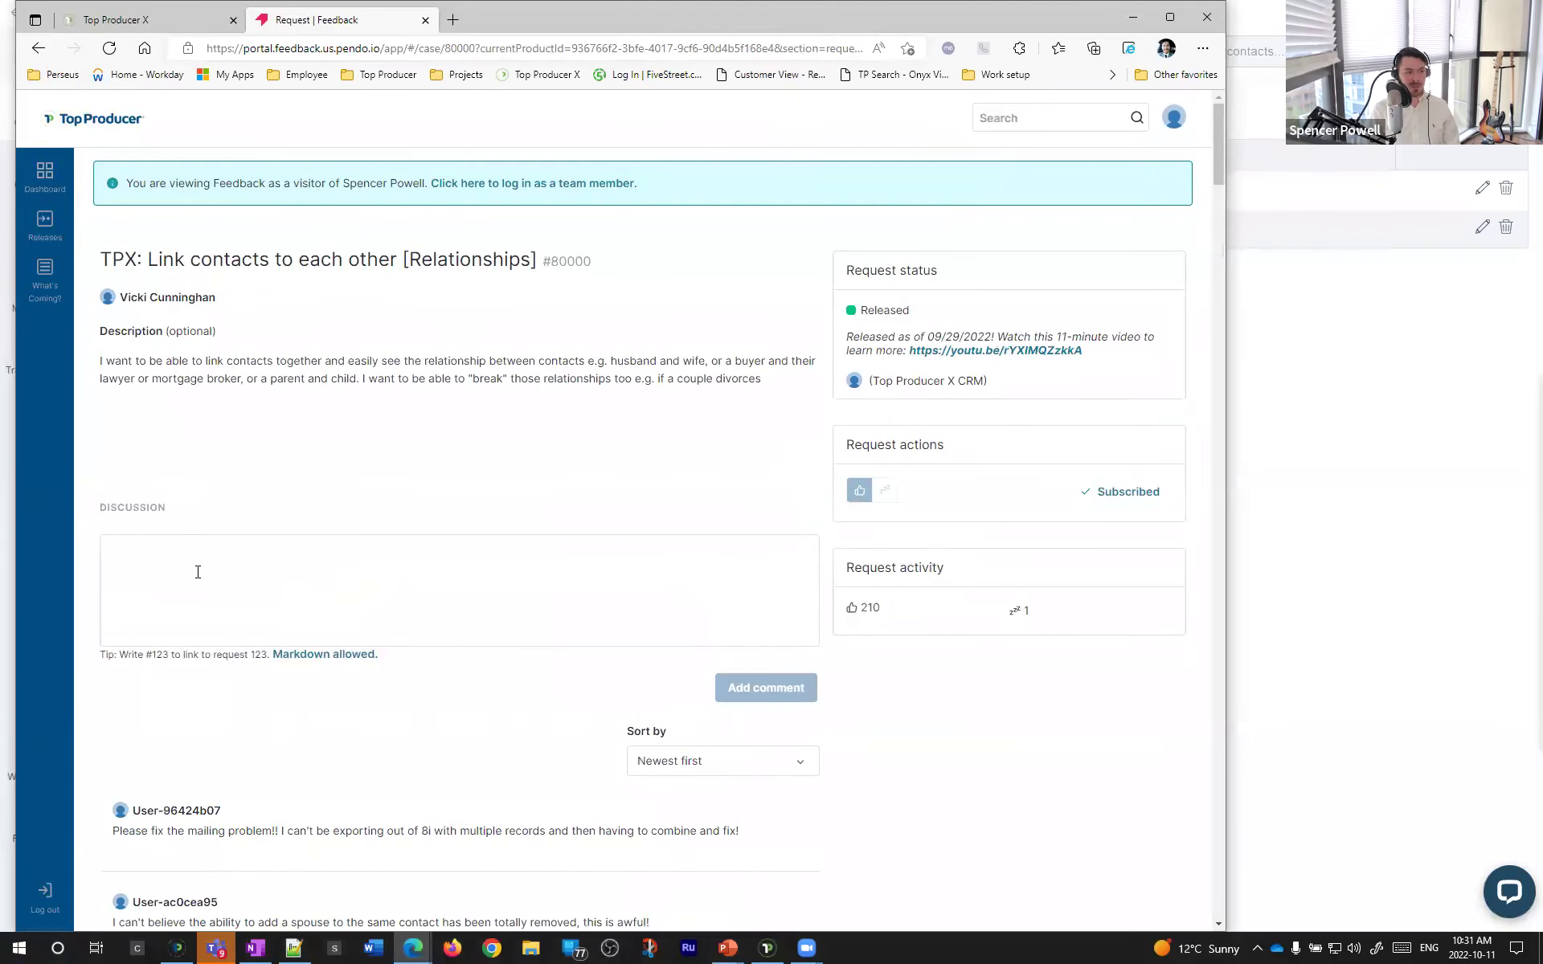
click(197, 573)
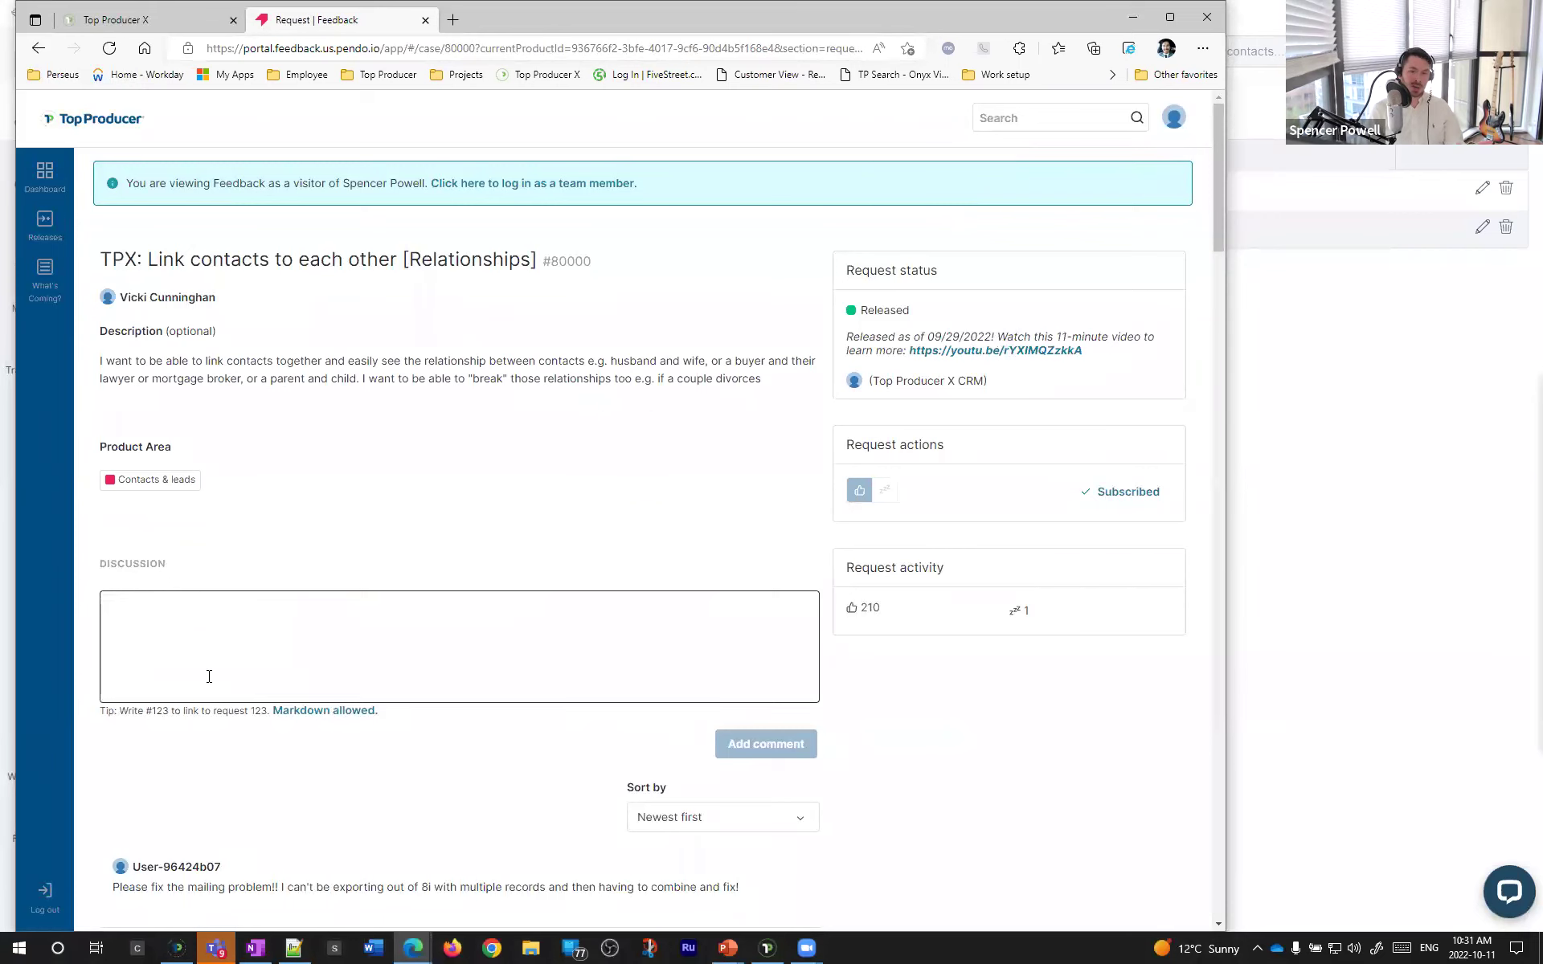
scroll(209, 676, down, 10)
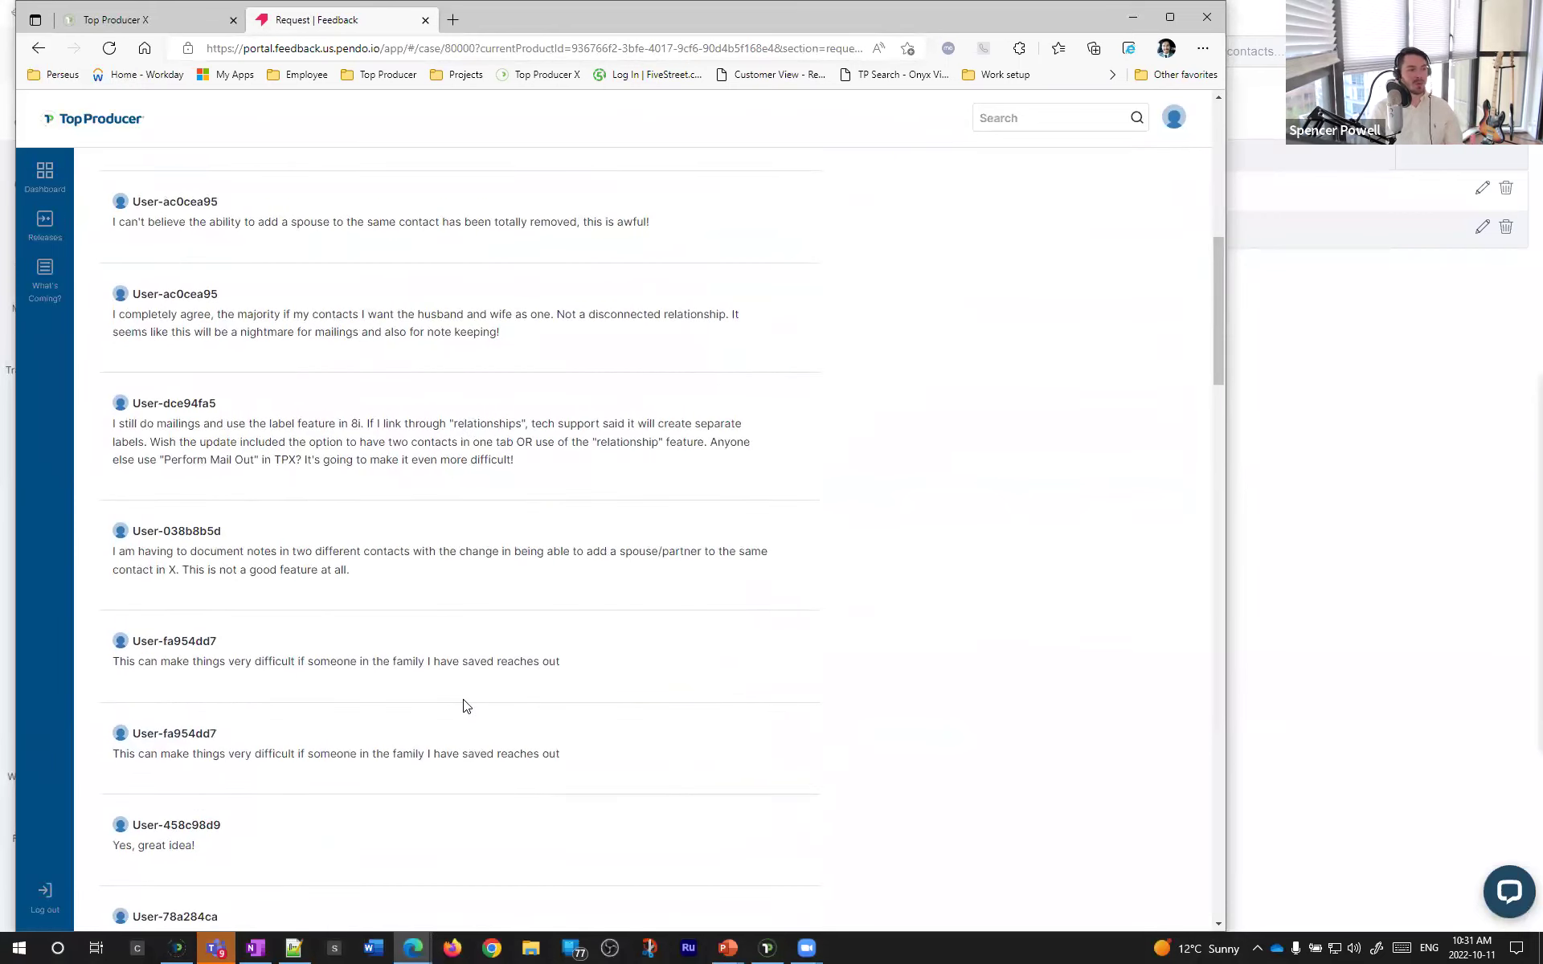
scroll(474, 707, up, 7)
scroll(450, 684, up, 3)
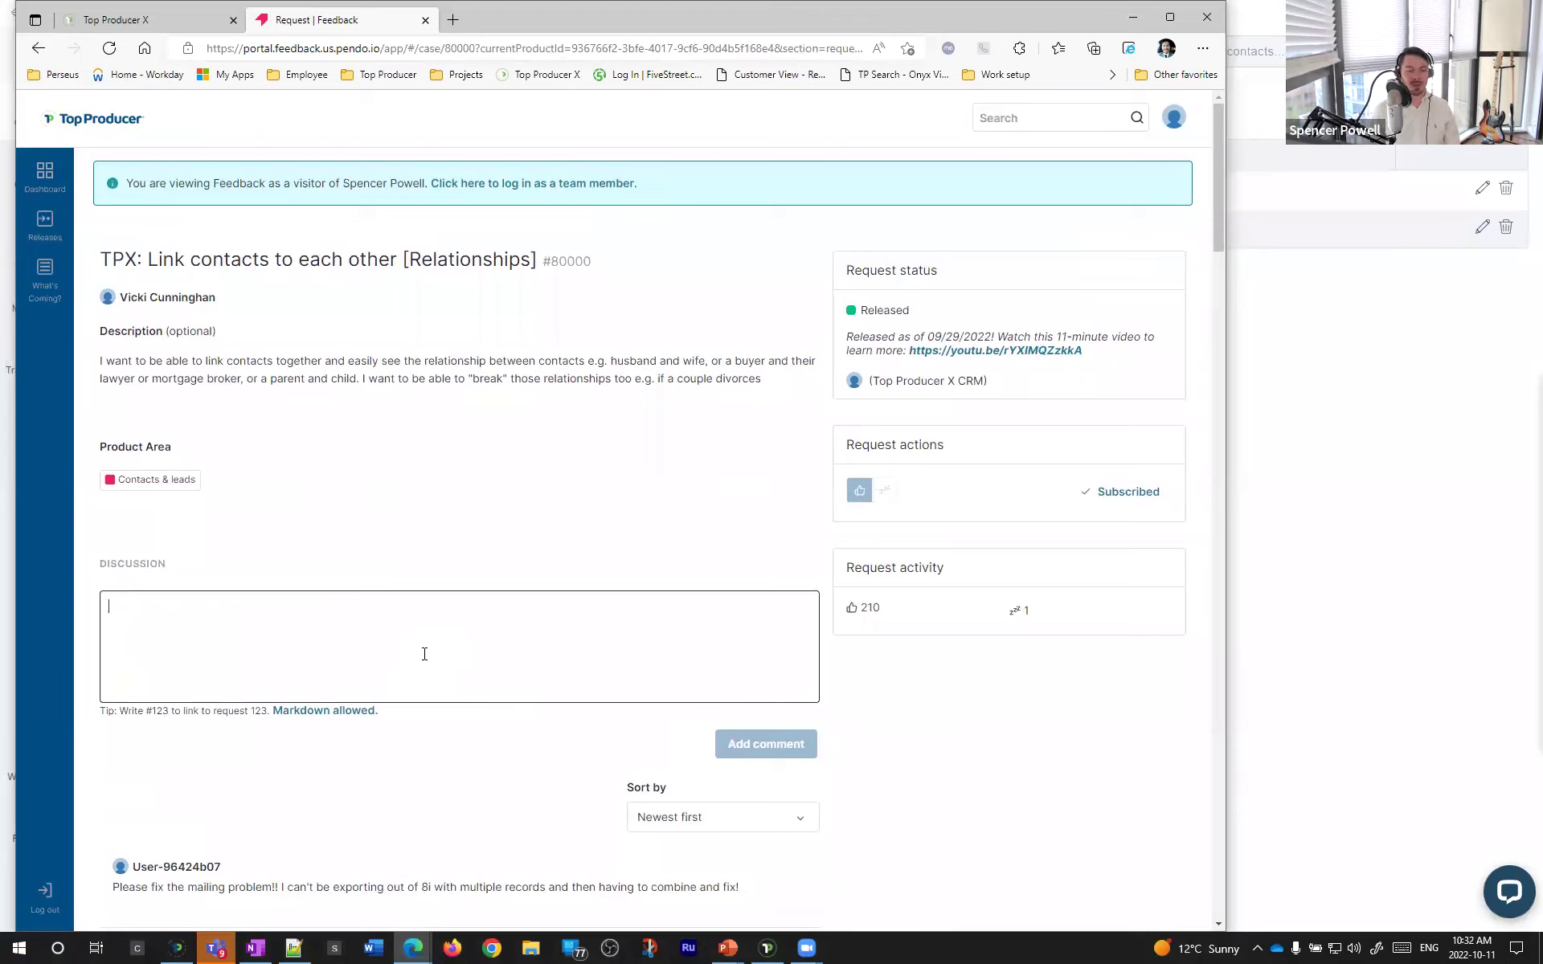
- Try the Discussion comment box, then leave it without posting a comment
click(463, 413)
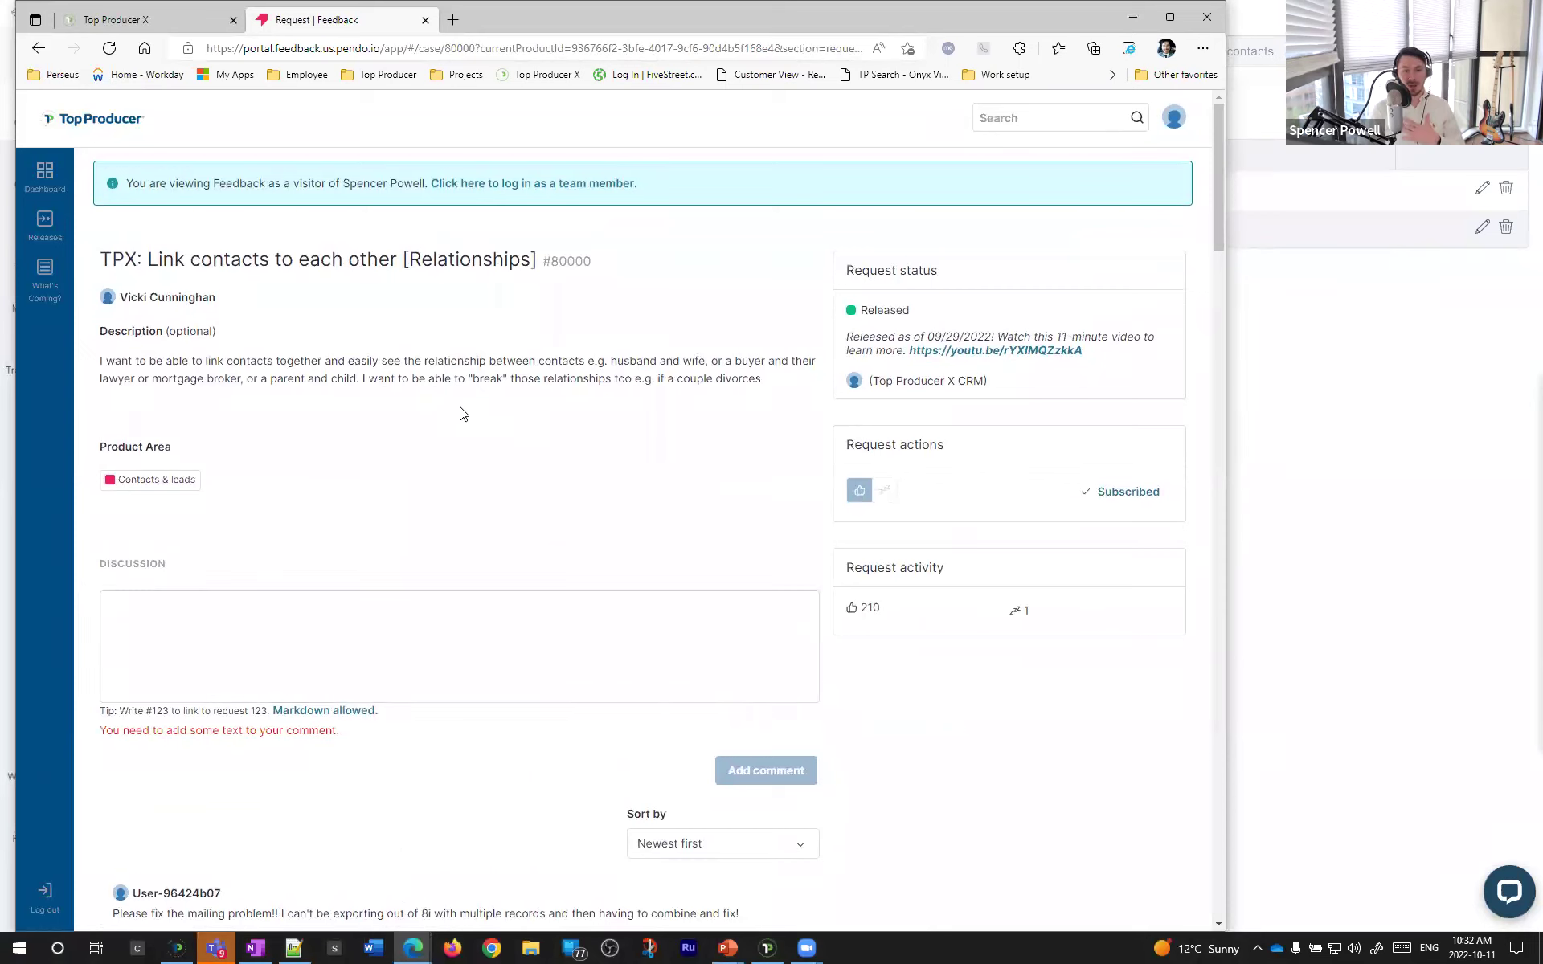
click(404, 676)
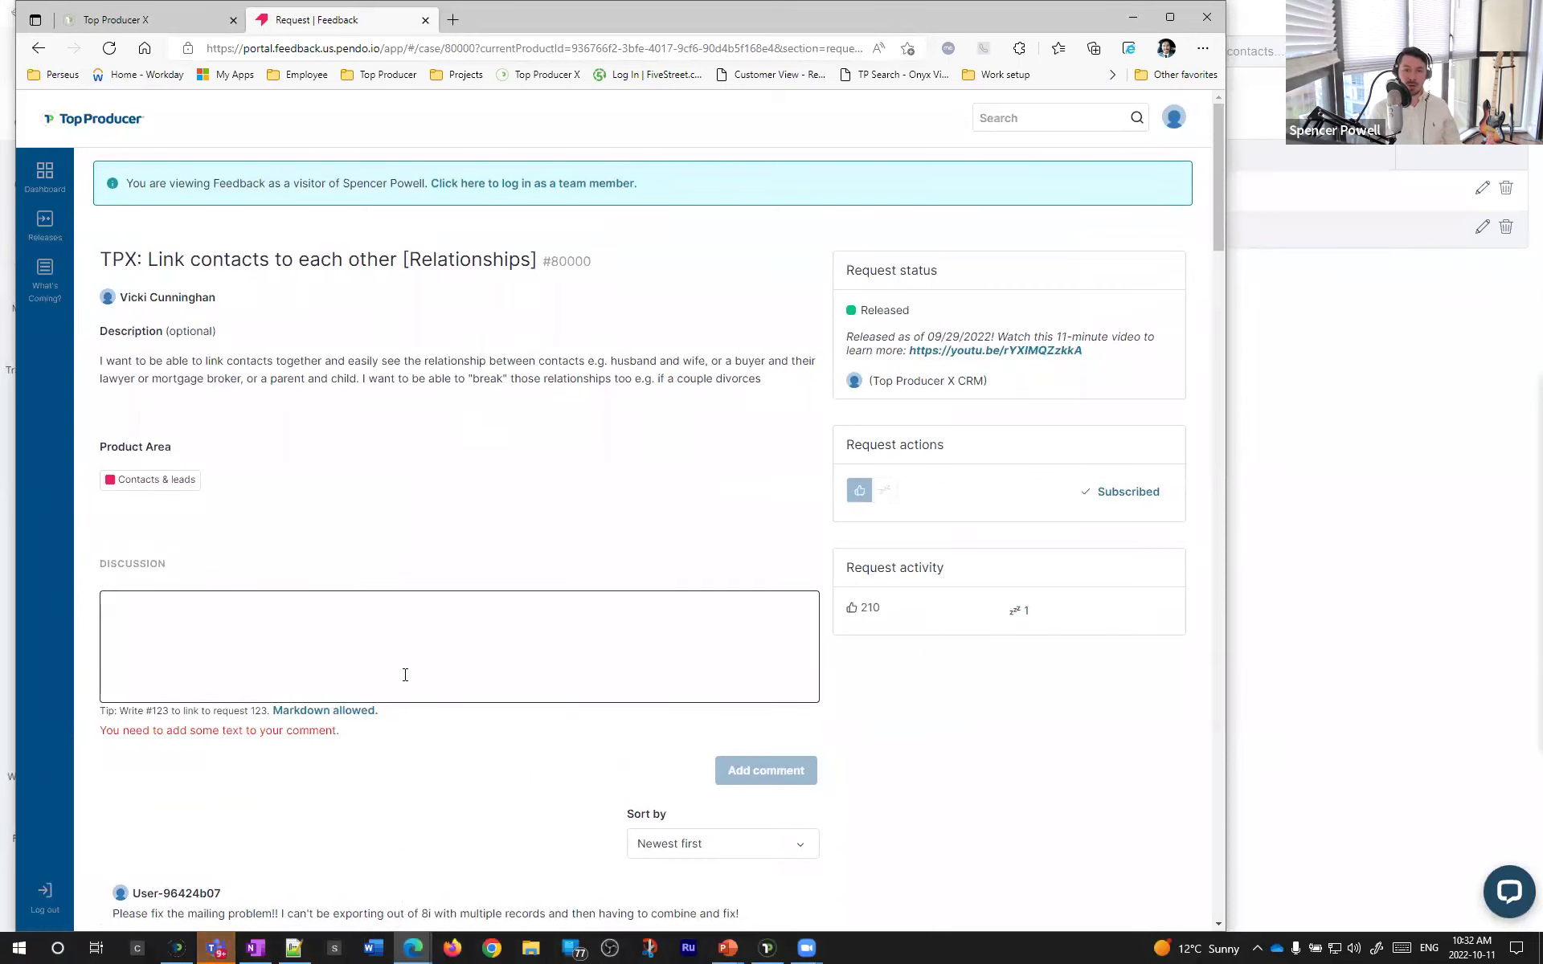
click(425, 582)
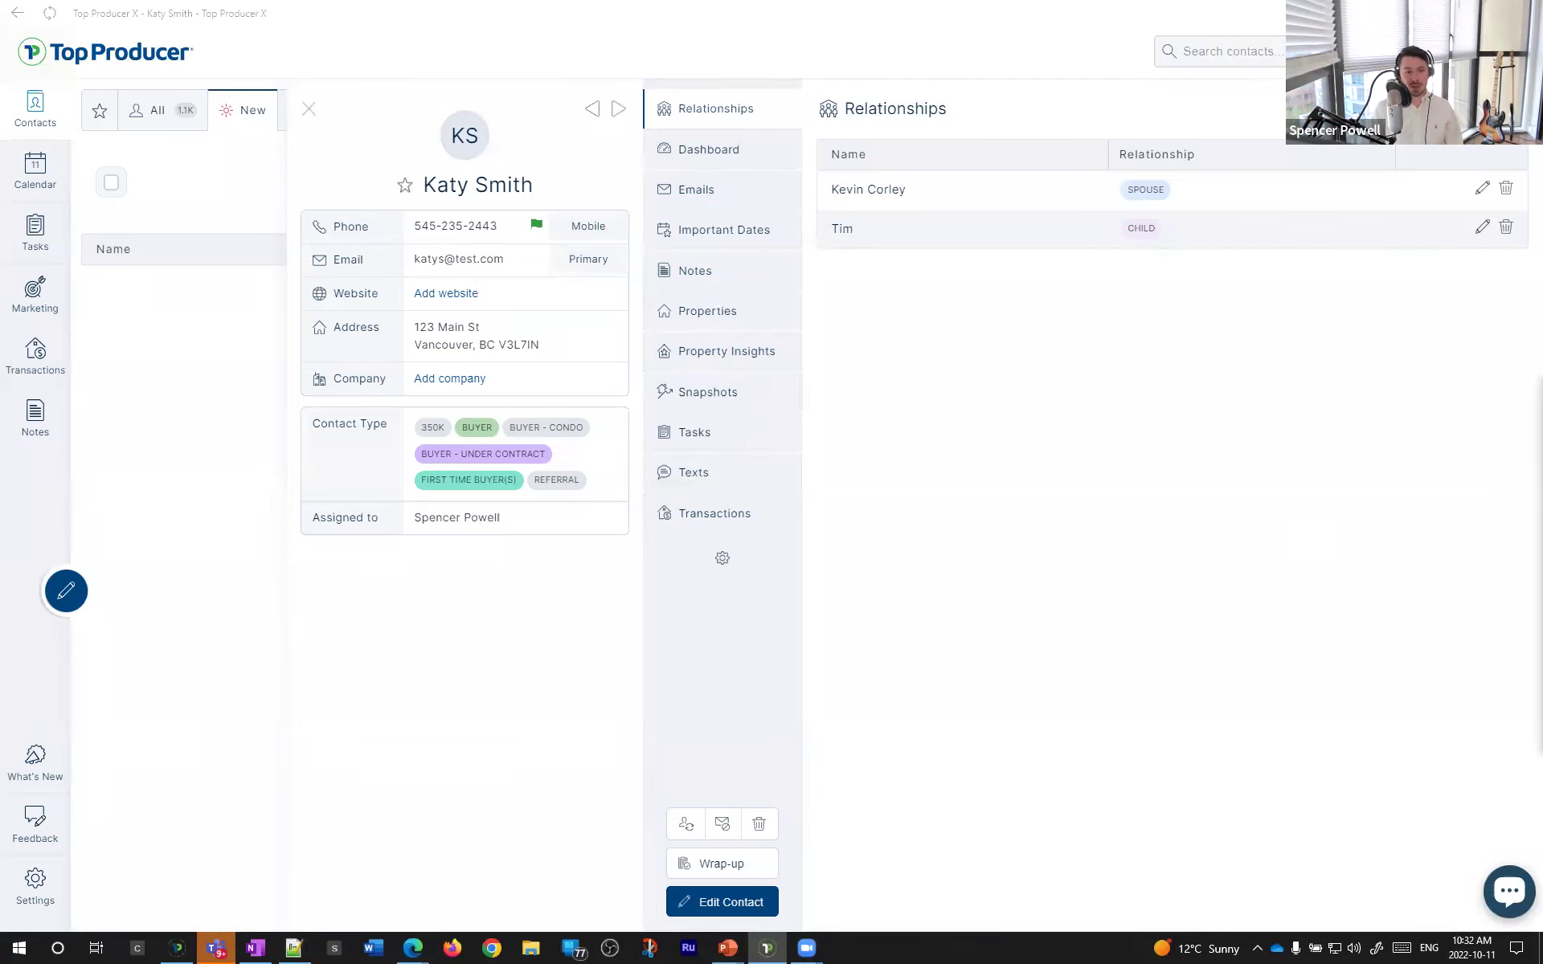
- Switch to full screen and open Settings to the My Information page
key(F11)
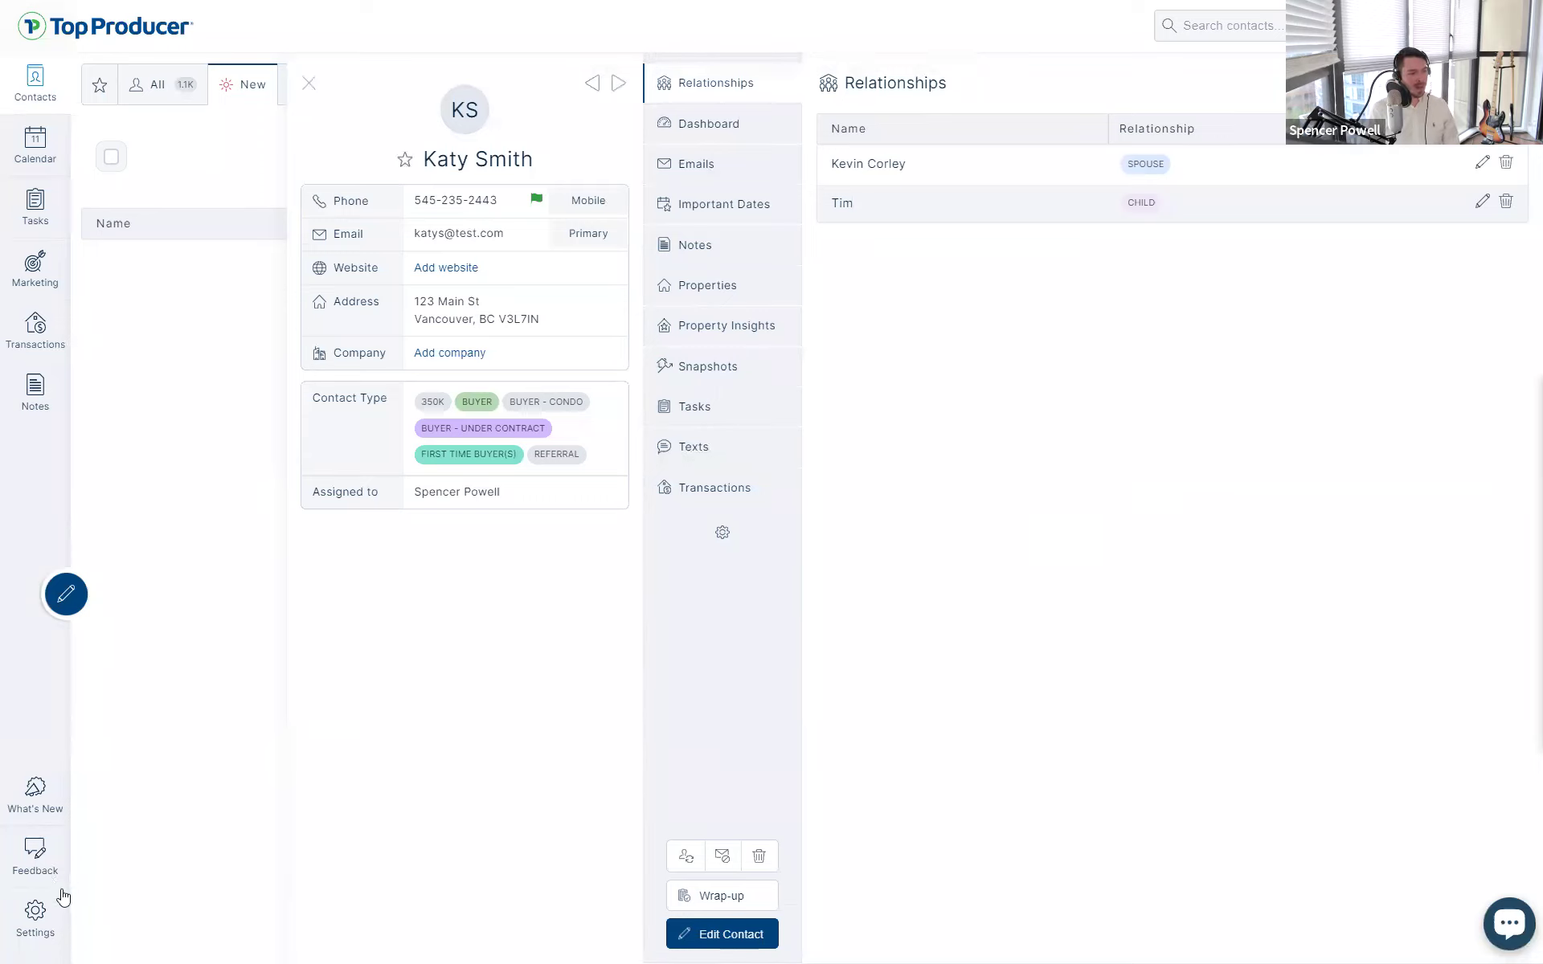
click(45, 922)
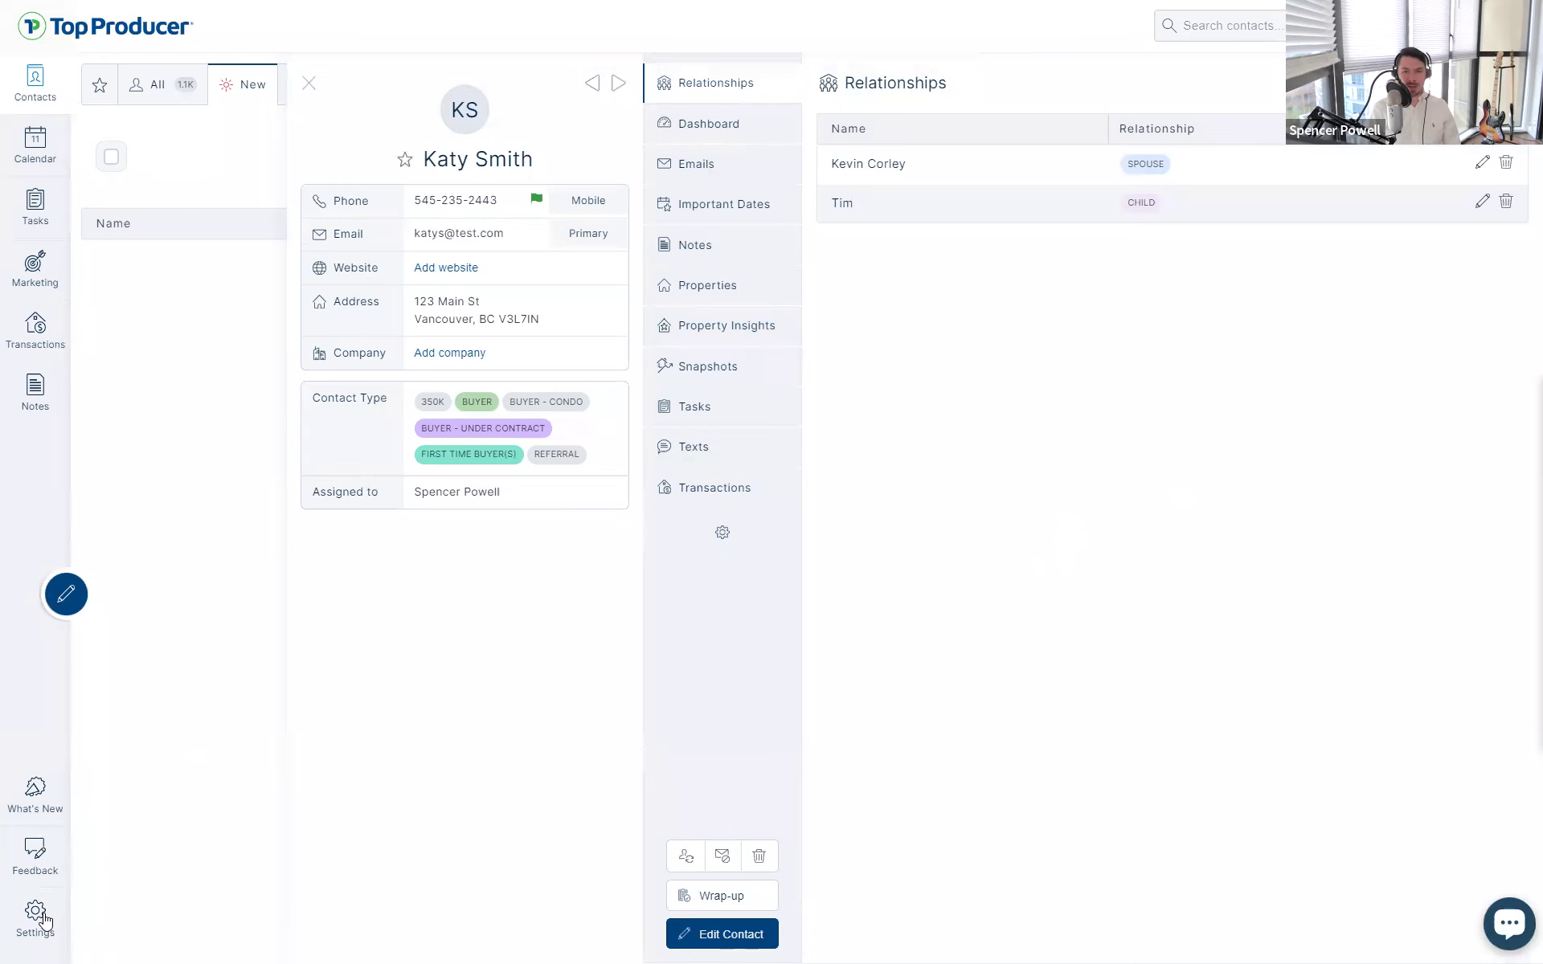
click(45, 922)
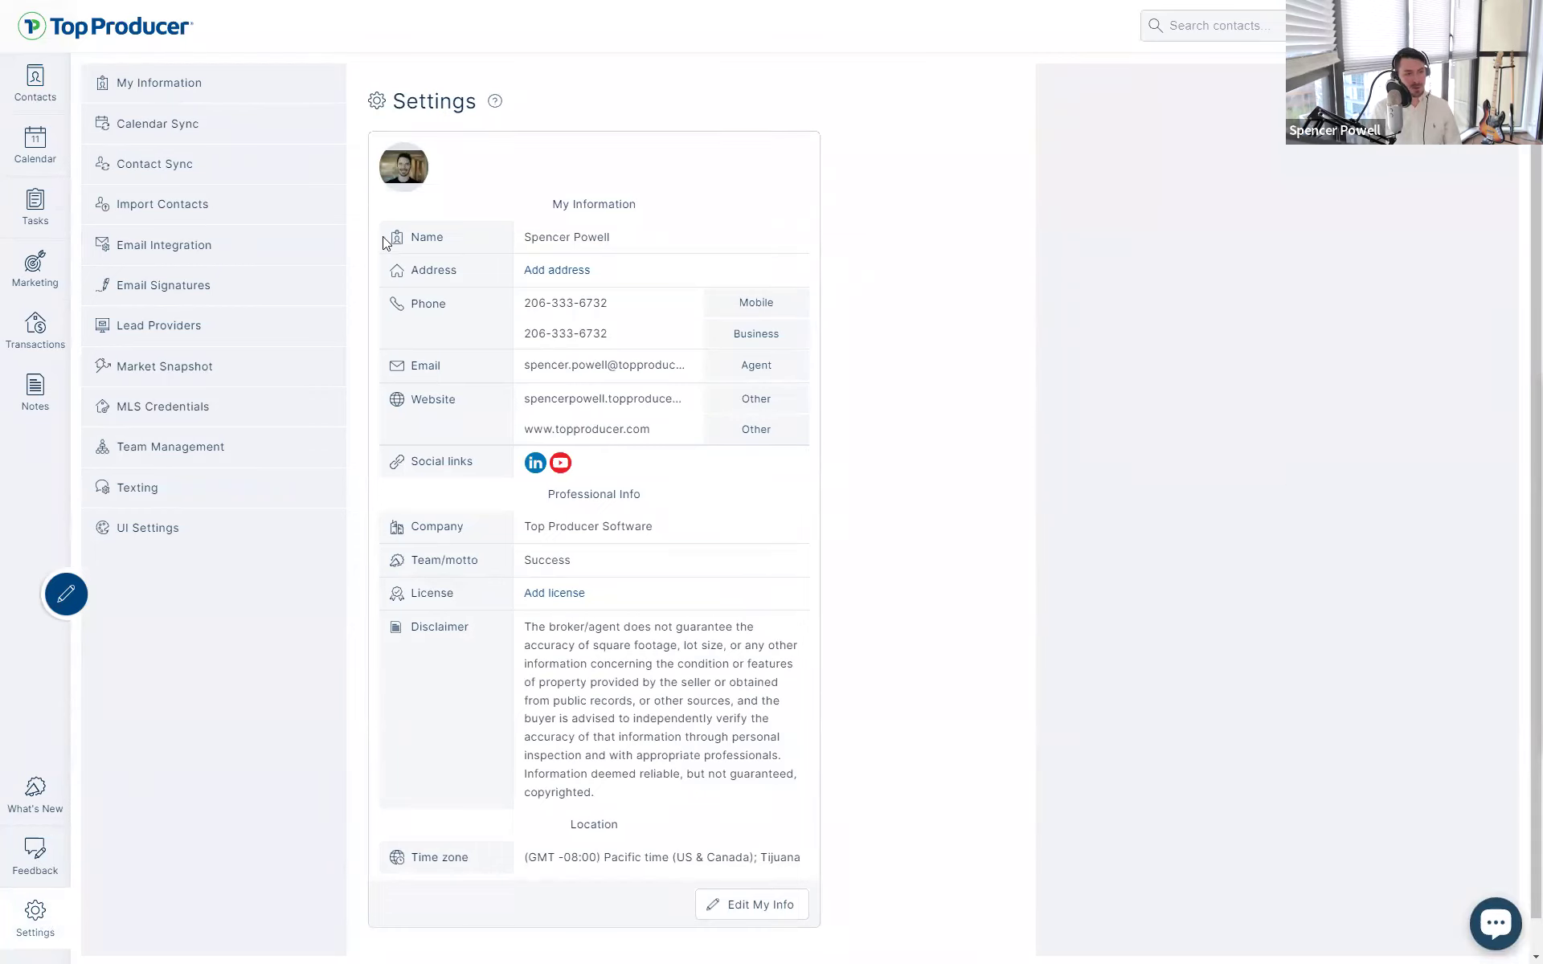
drag(568, 219, 721, 229)
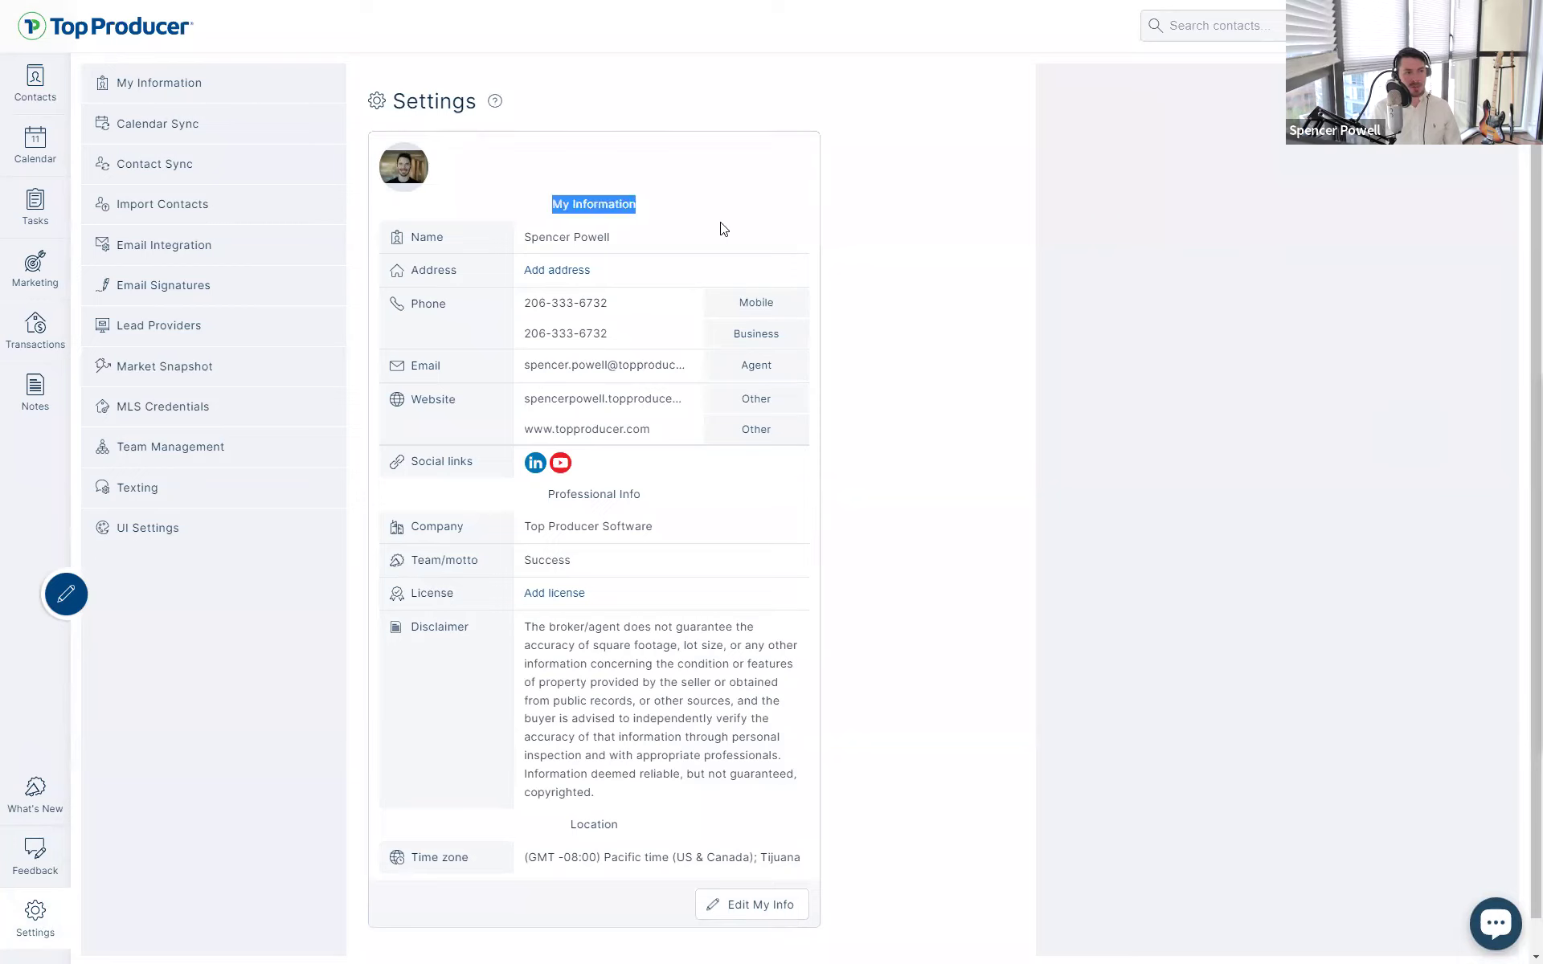
click(1197, 455)
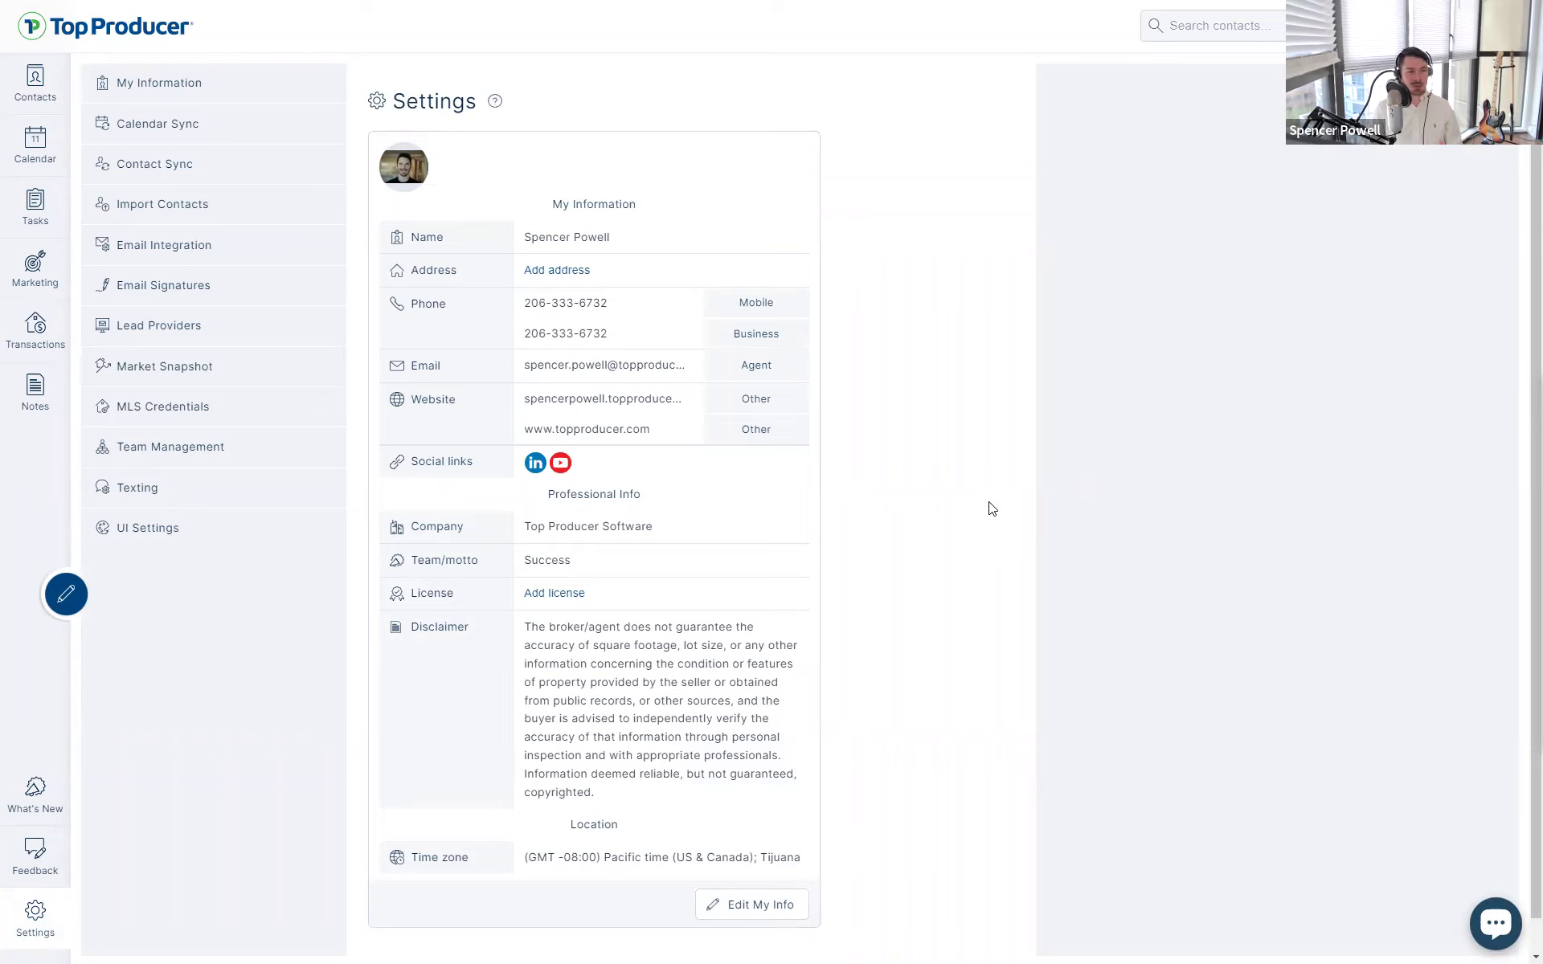
- Edit the My Information profile, review its fields and colour theme list, and save it
click(777, 906)
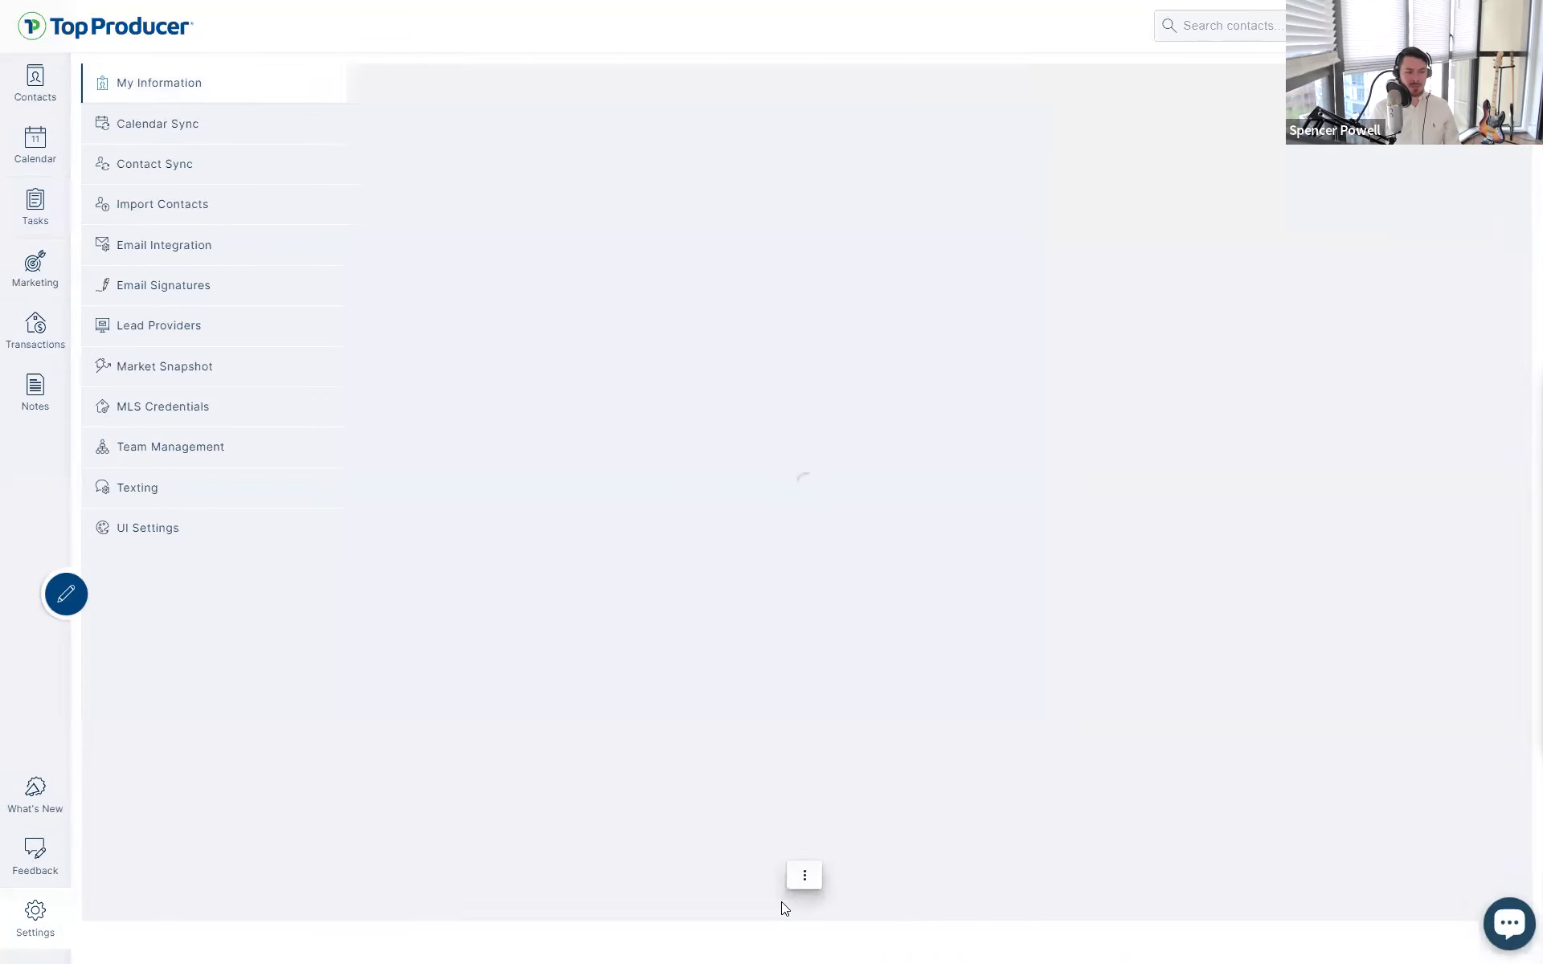
scroll(991, 873, down, 7)
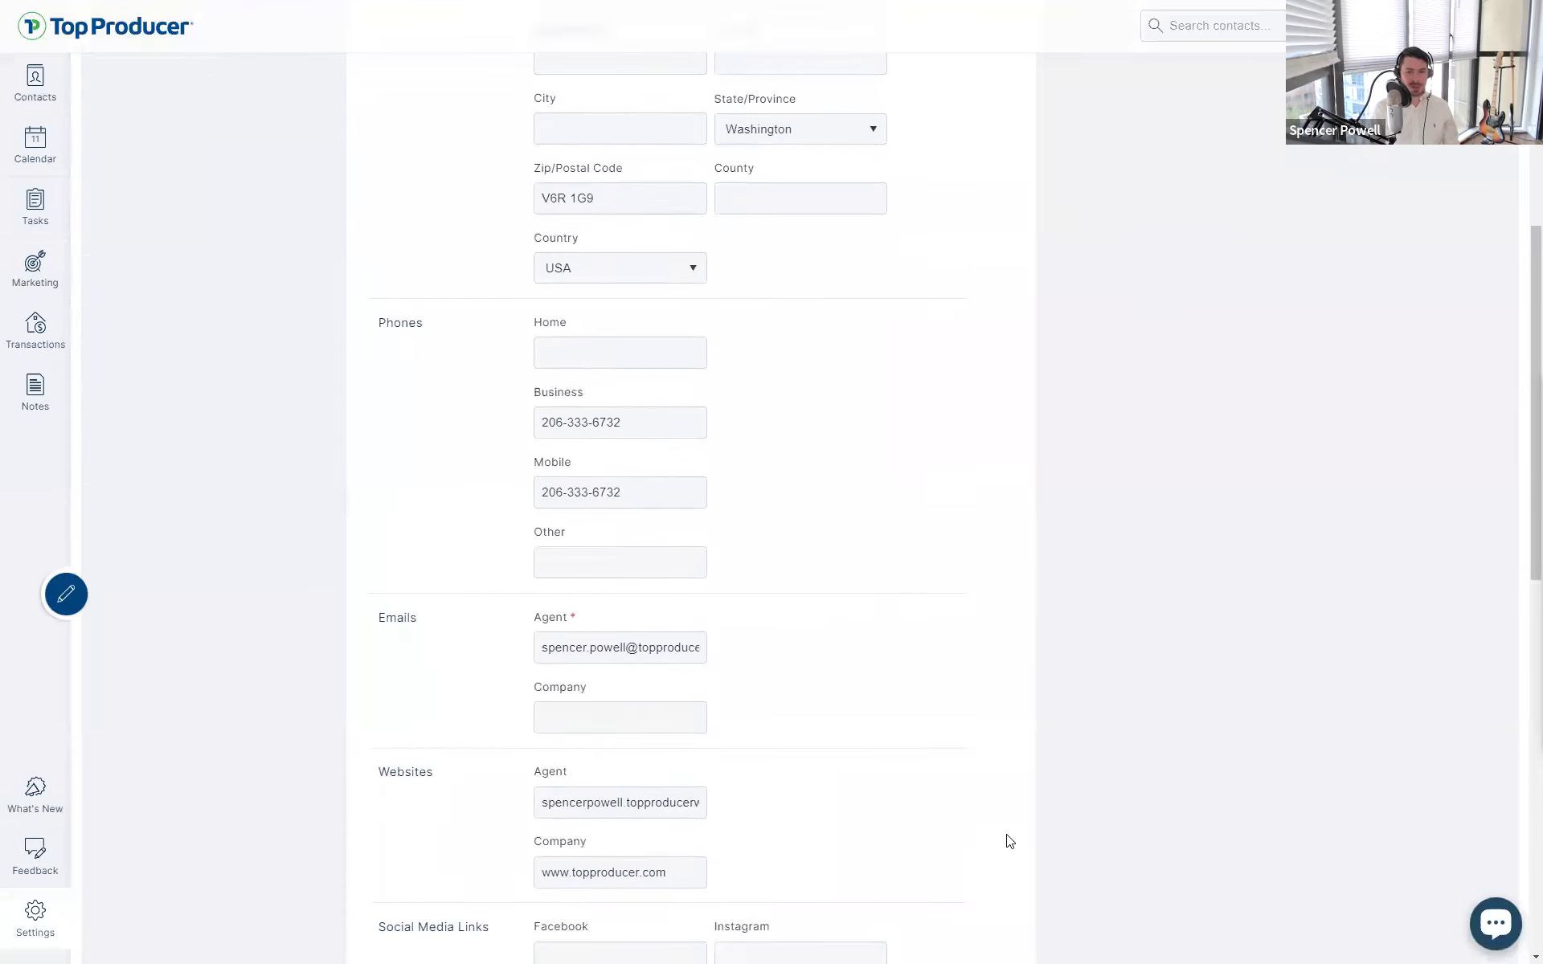
scroll(1008, 841, up, 7)
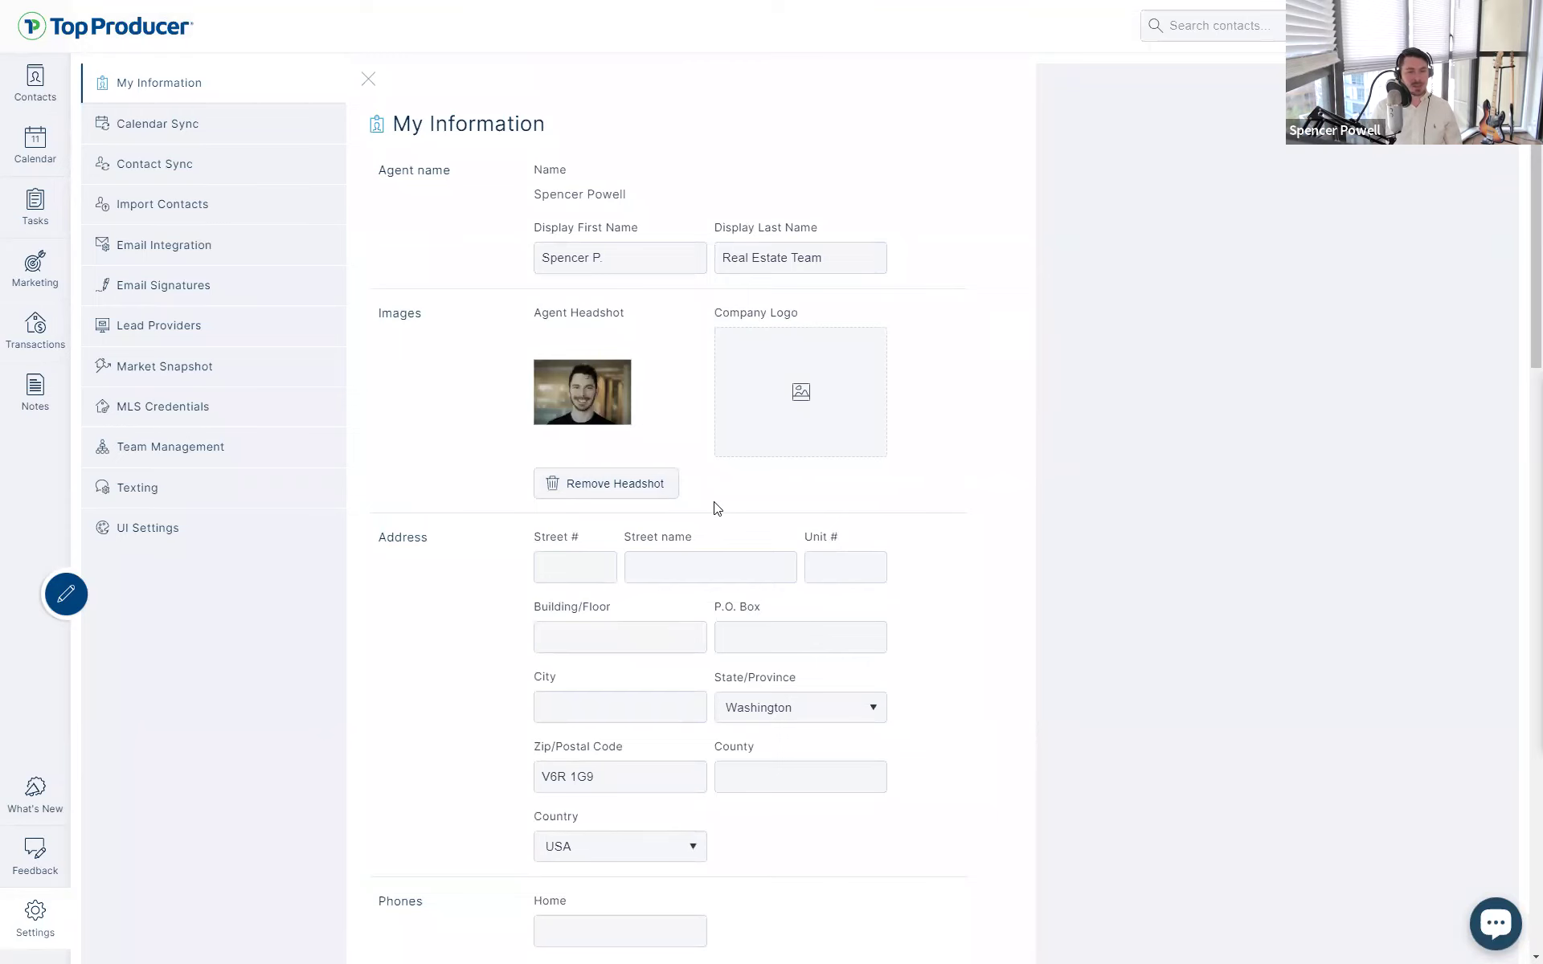
scroll(730, 499, down, 5)
scroll(754, 485, up, 5)
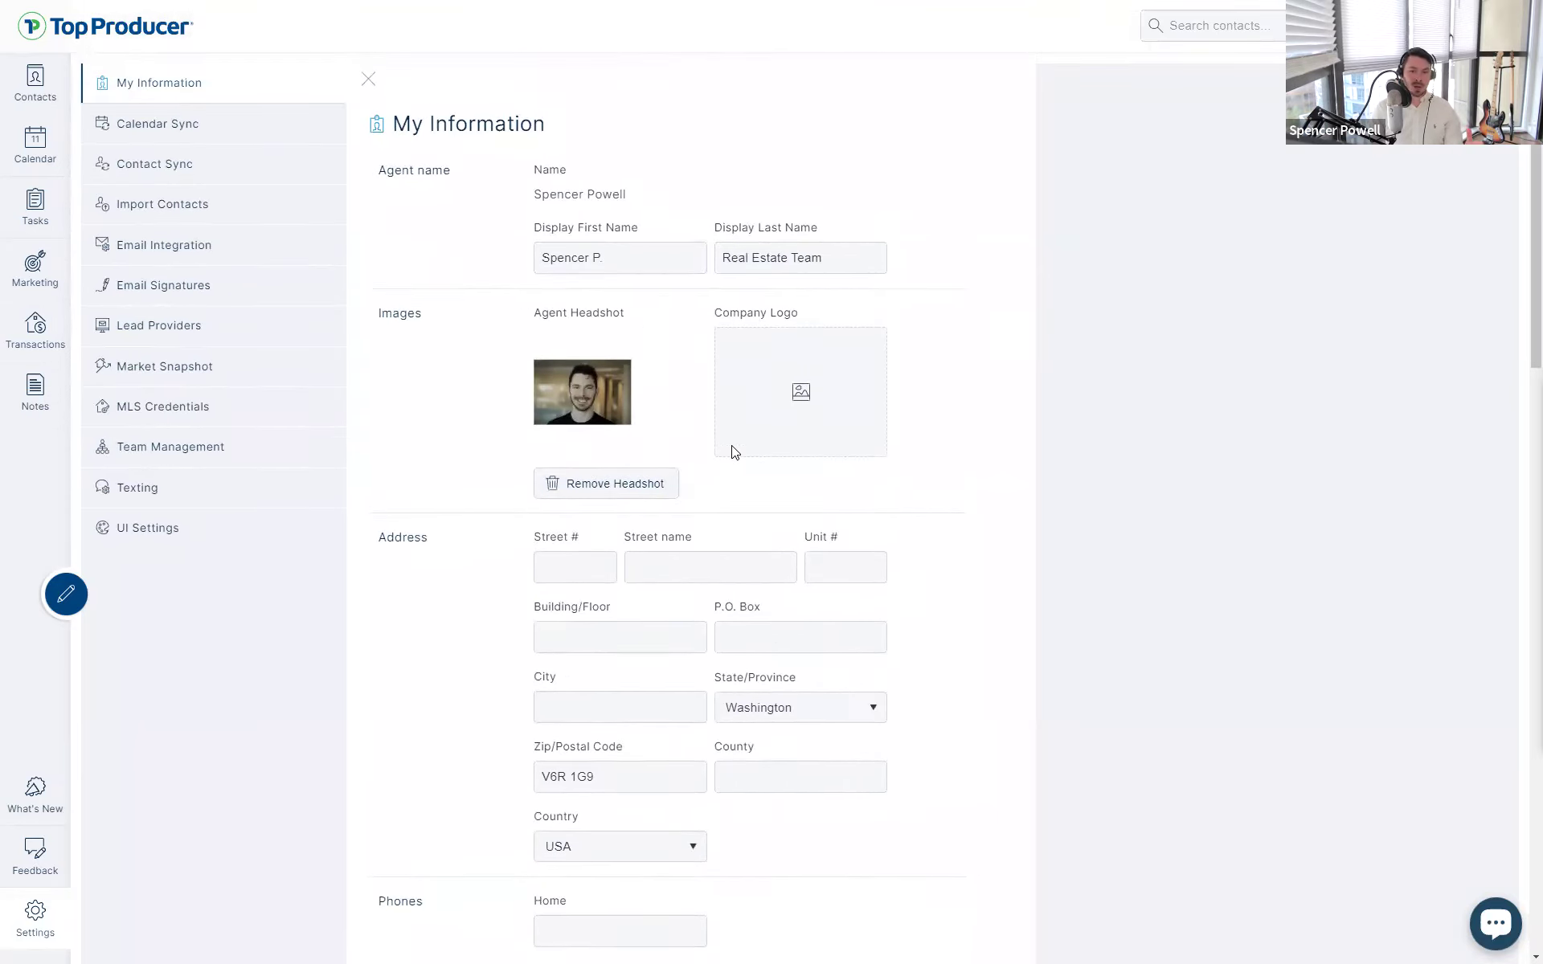
scroll(830, 448, down, 7)
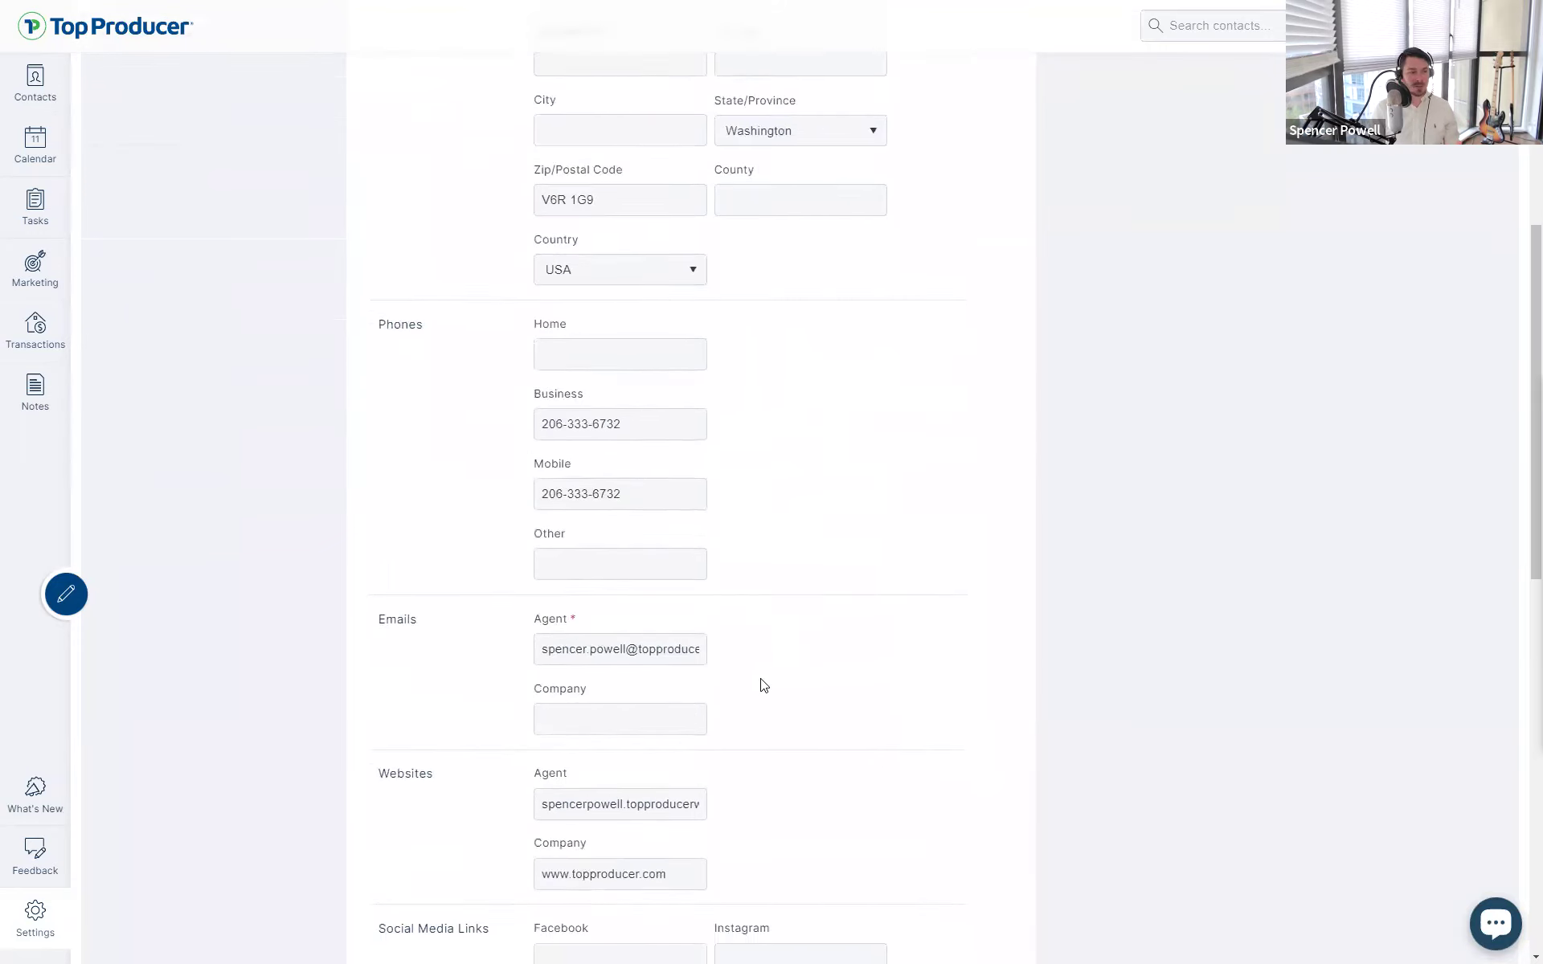
scroll(764, 686, down, 12)
click(617, 715)
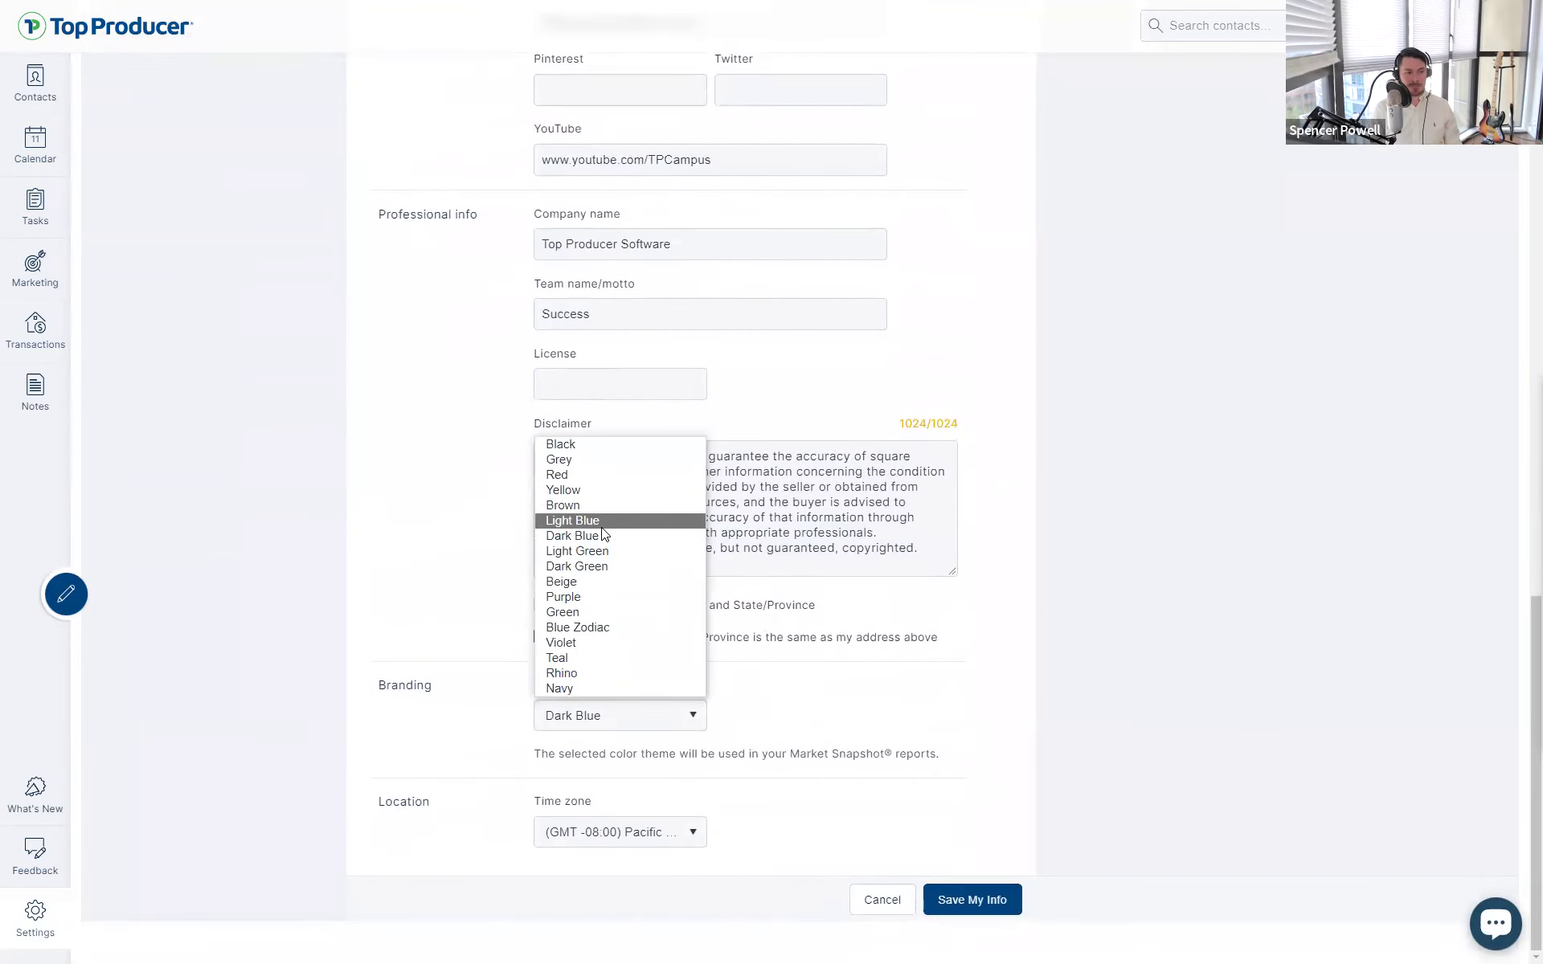
click(990, 900)
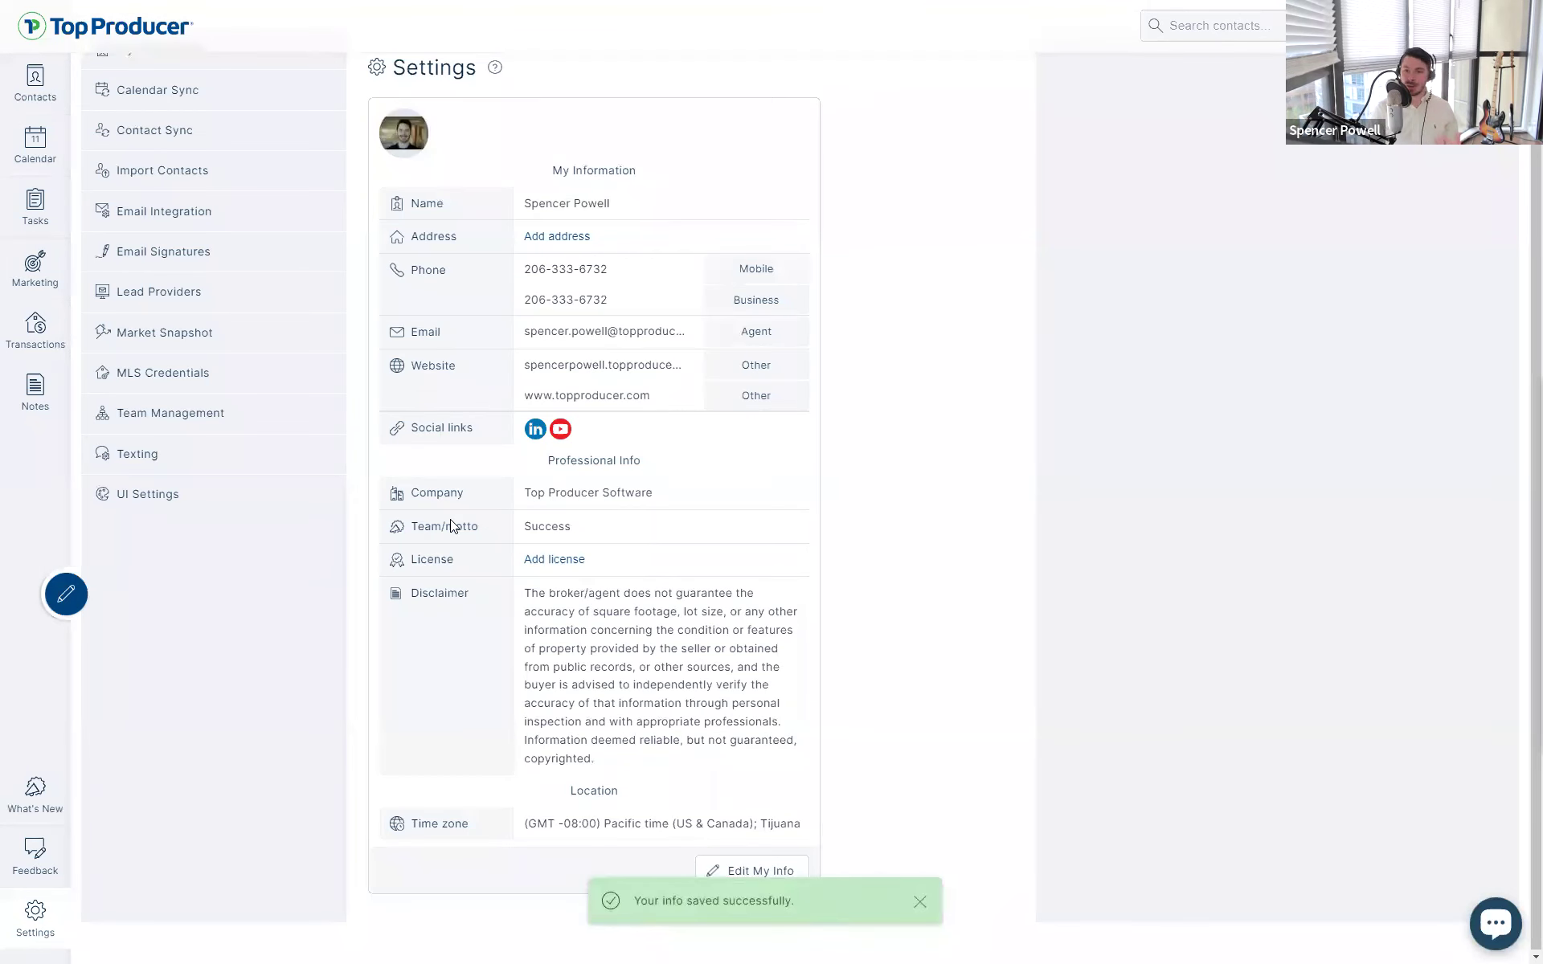
scroll(450, 519, up, 1)
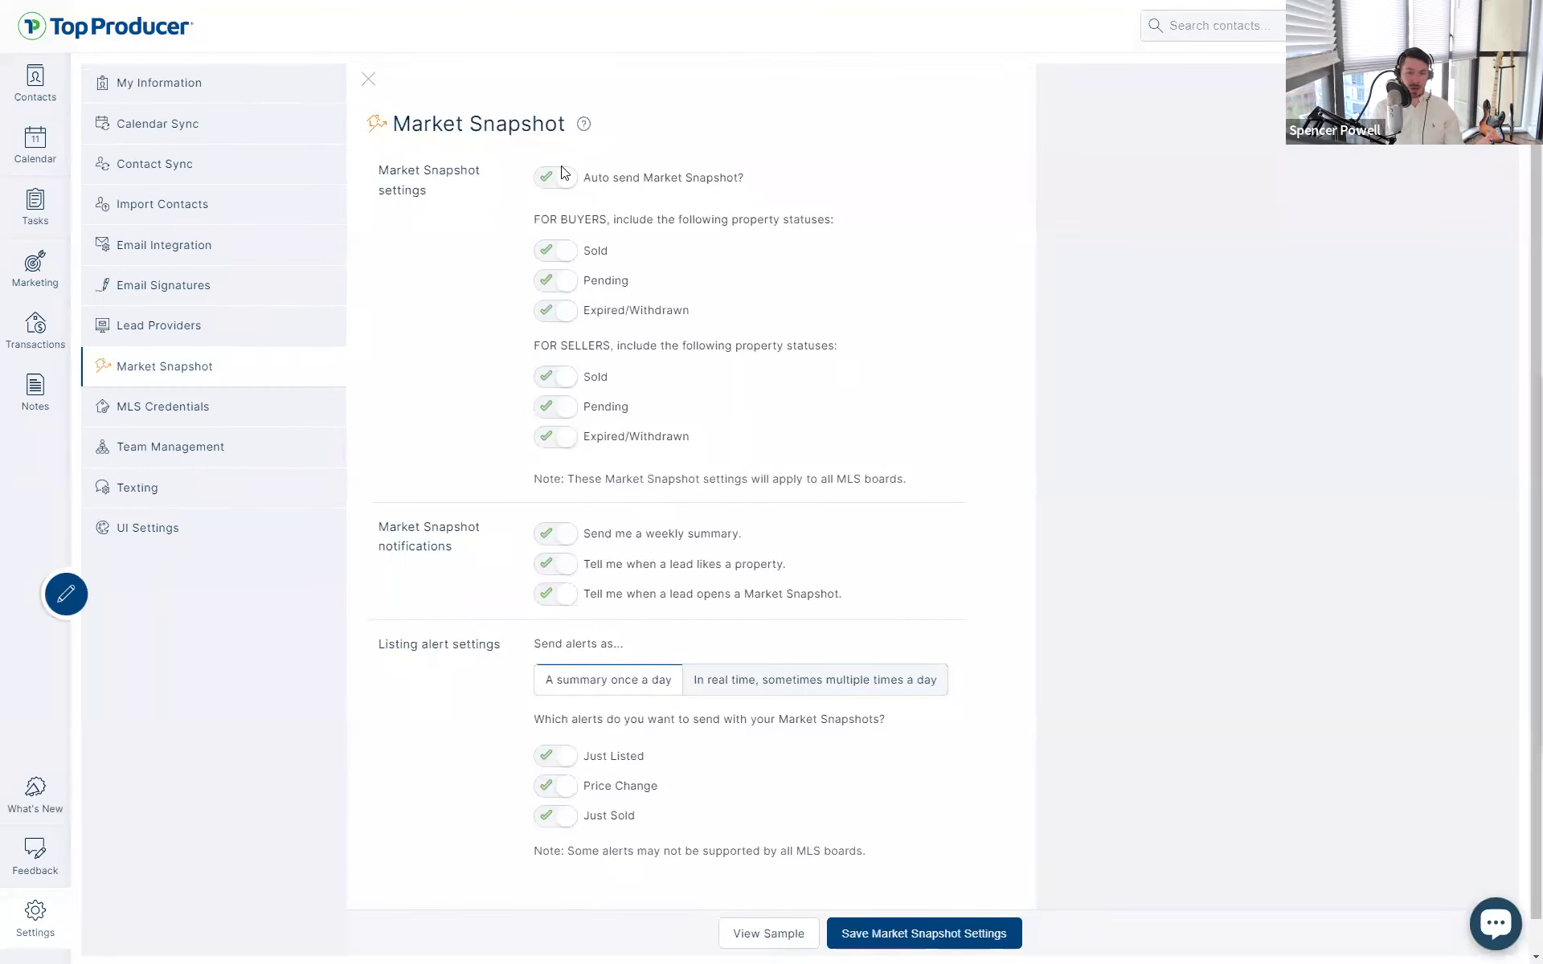
- Open the Market Snapshot help and view the sample report showing a $984K average asking price
click(585, 127)
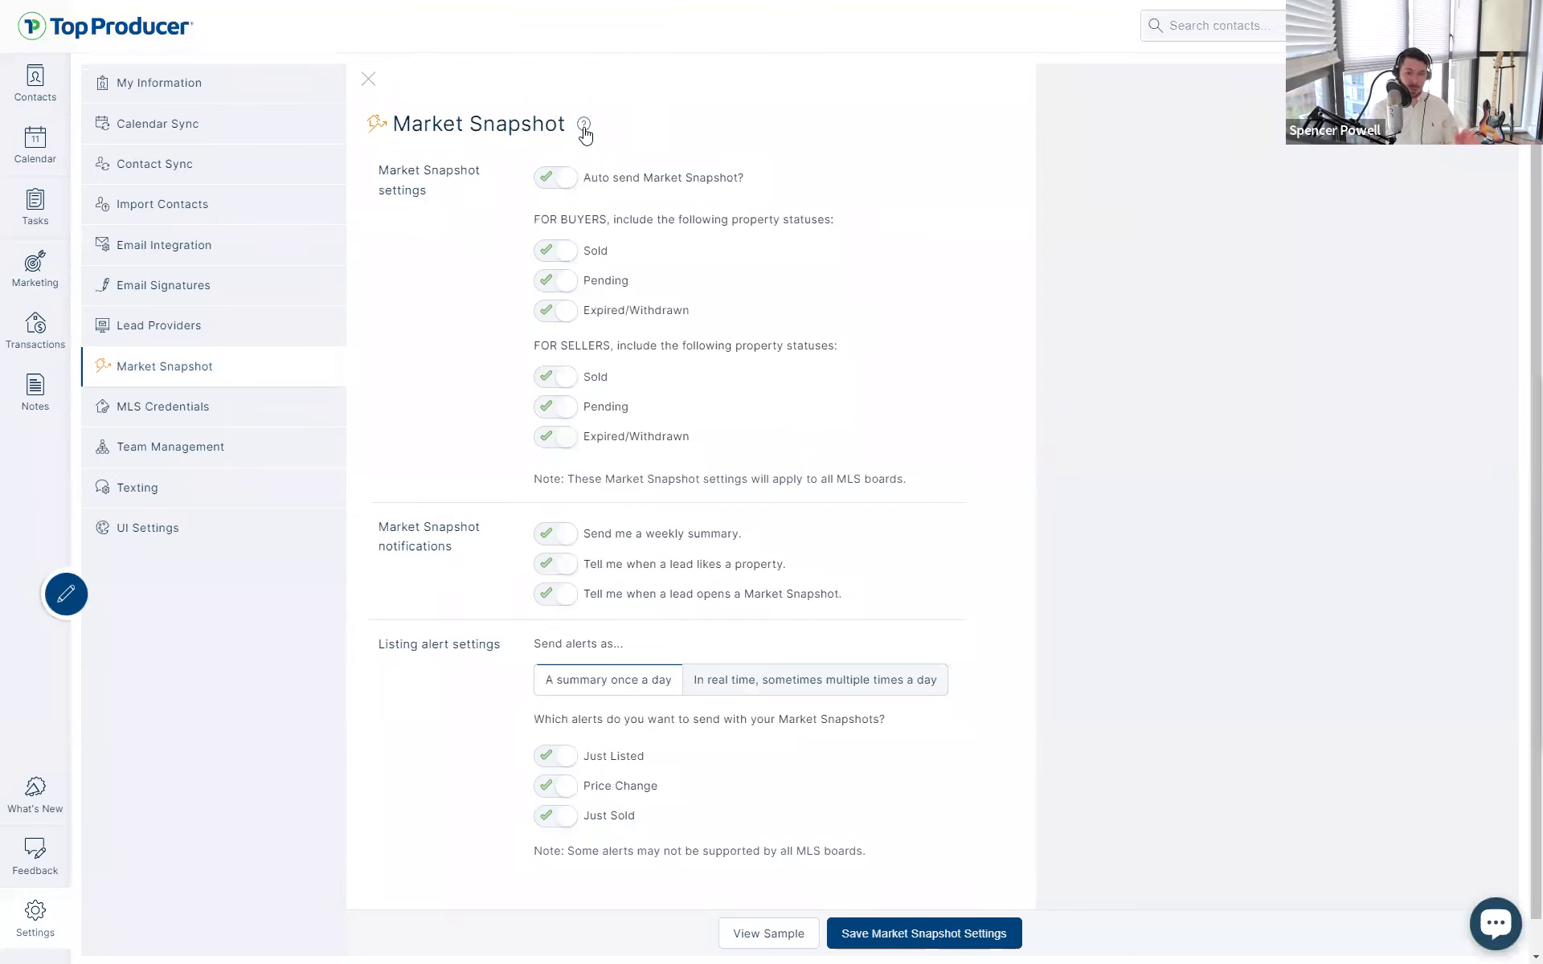
click(779, 932)
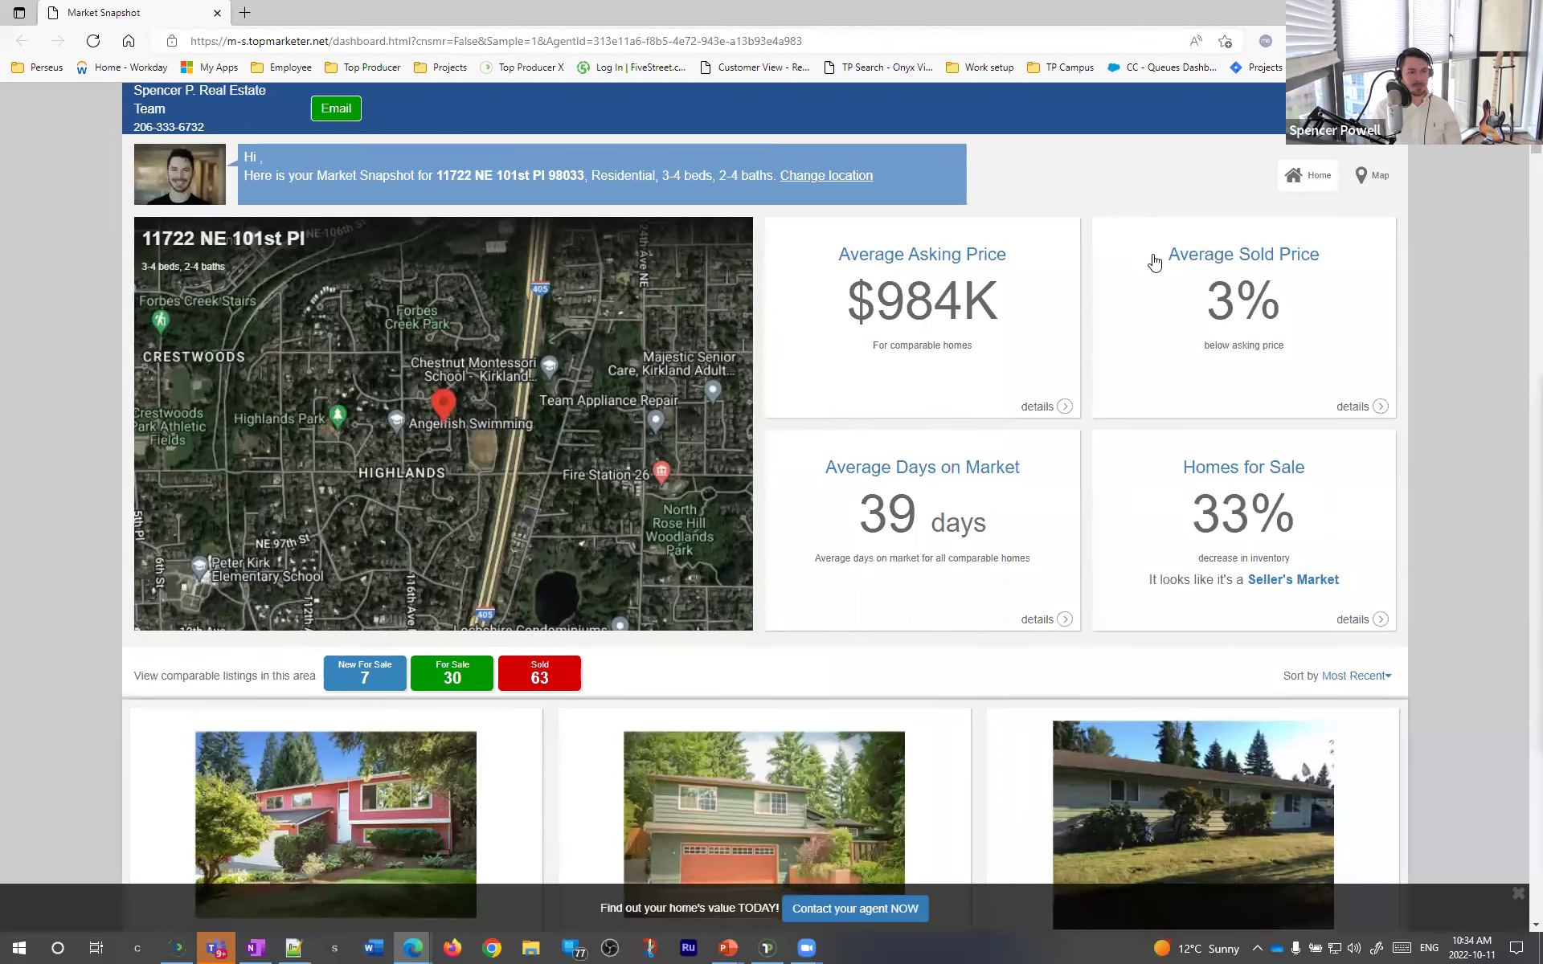
scroll(1173, 269, down, 5)
- Return to the Top Producer settings and open Calendar Sync
scroll(1367, 225, up, 5)
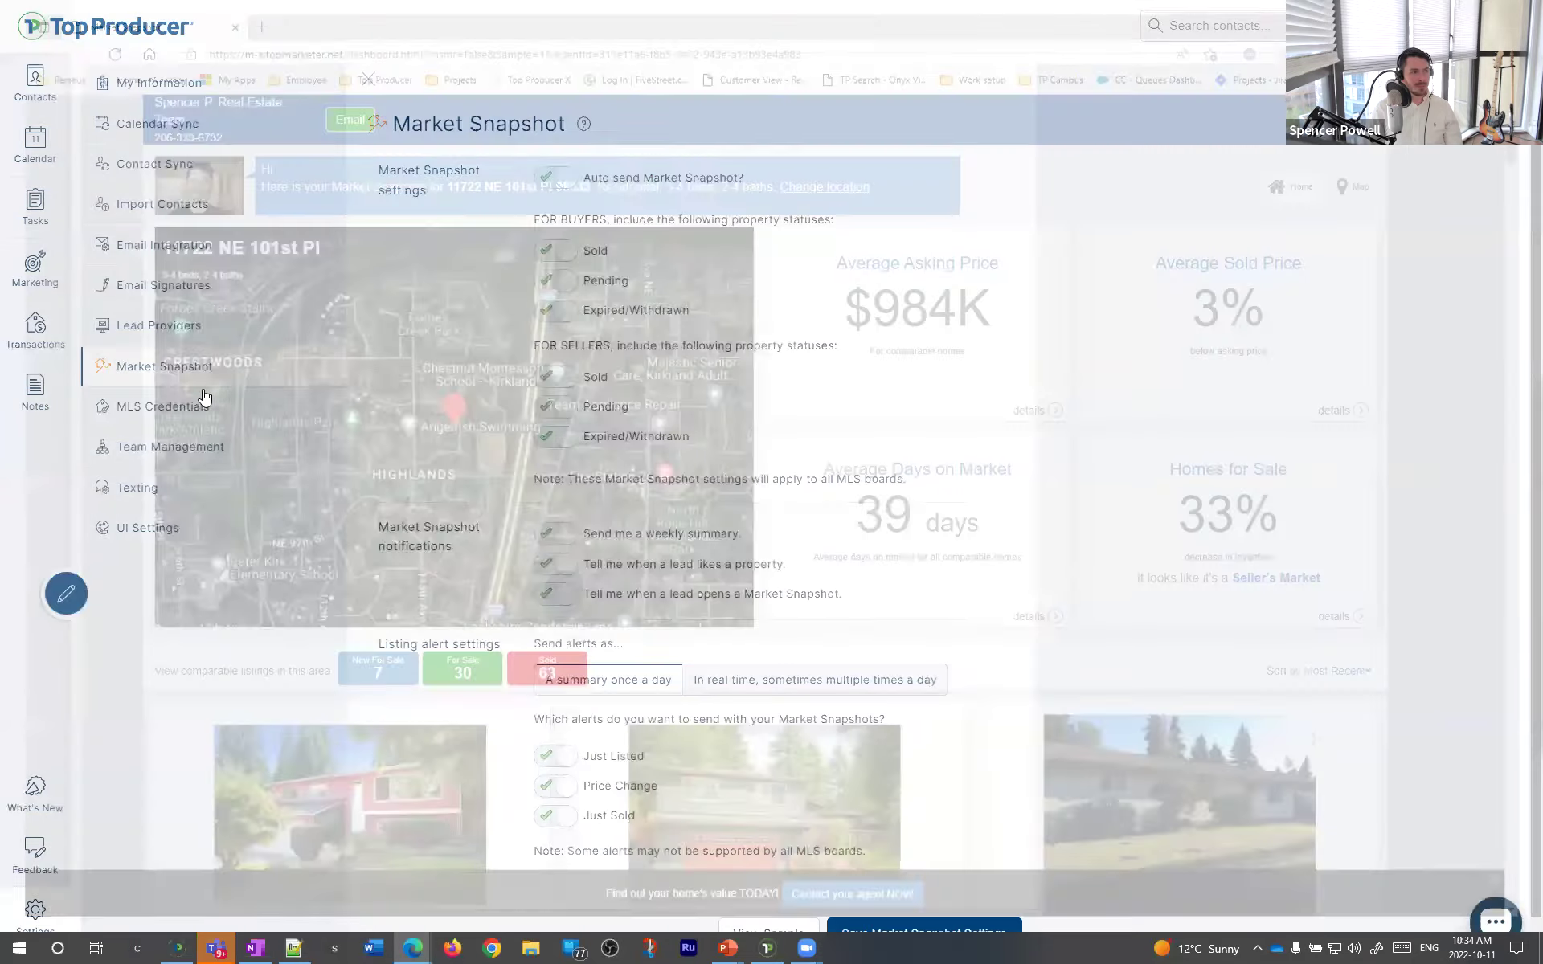
click(190, 87)
scroll(189, 125, up, 1)
click(175, 131)
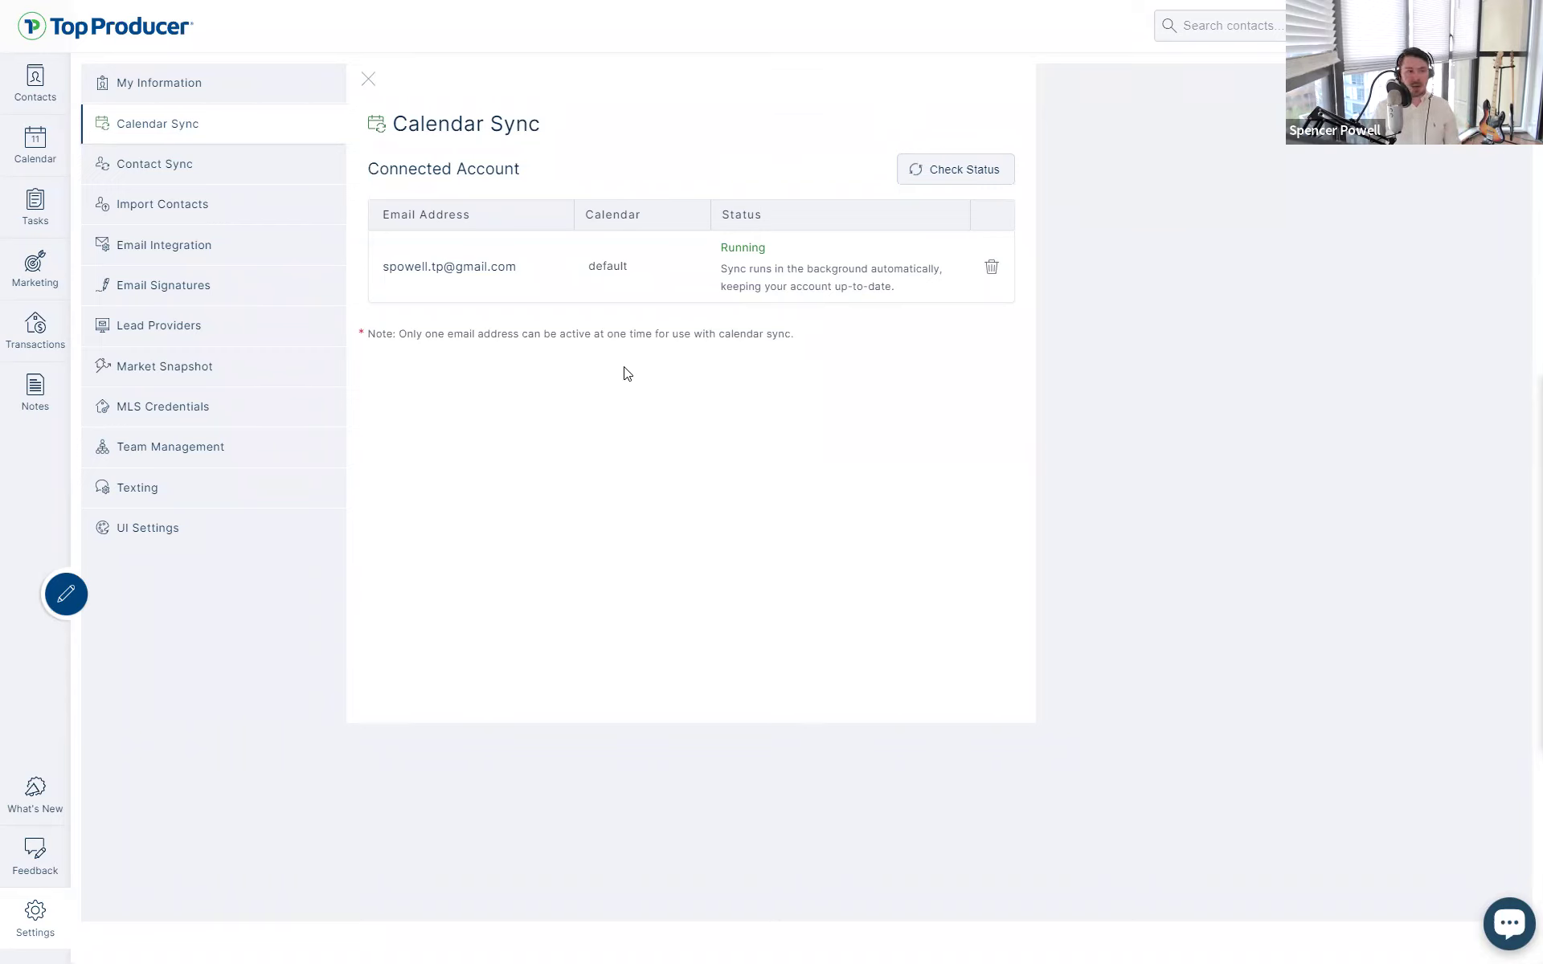
- Review the connected calendar account, its default calendar and Running sync status
click(584, 281)
click(551, 303)
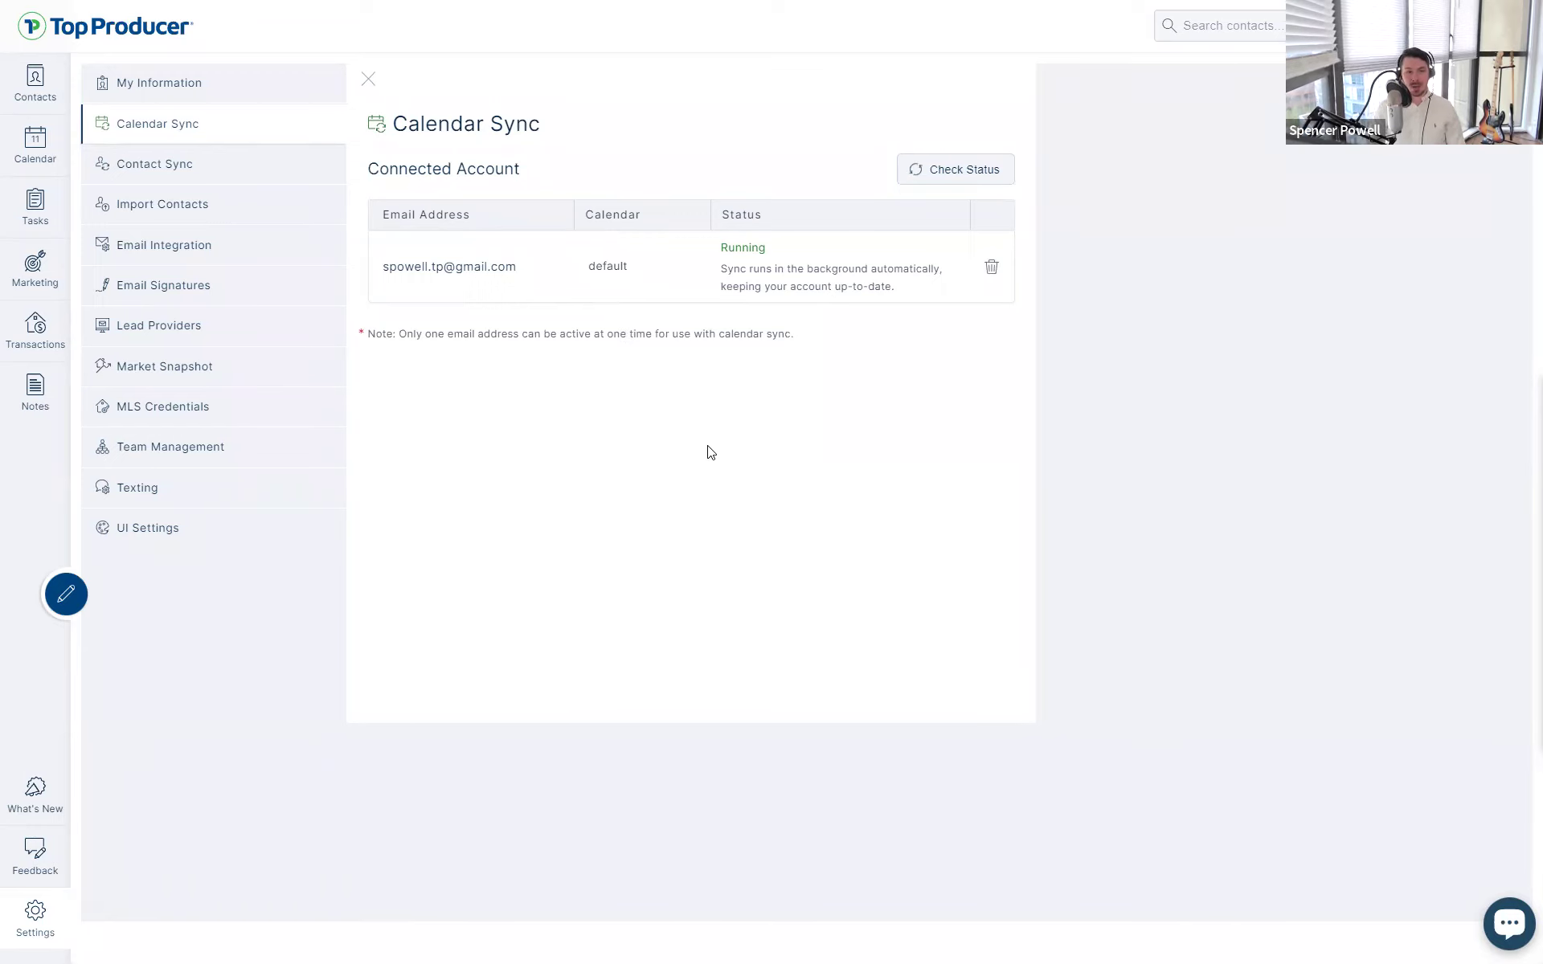
drag(749, 414, 682, 375)
click(682, 376)
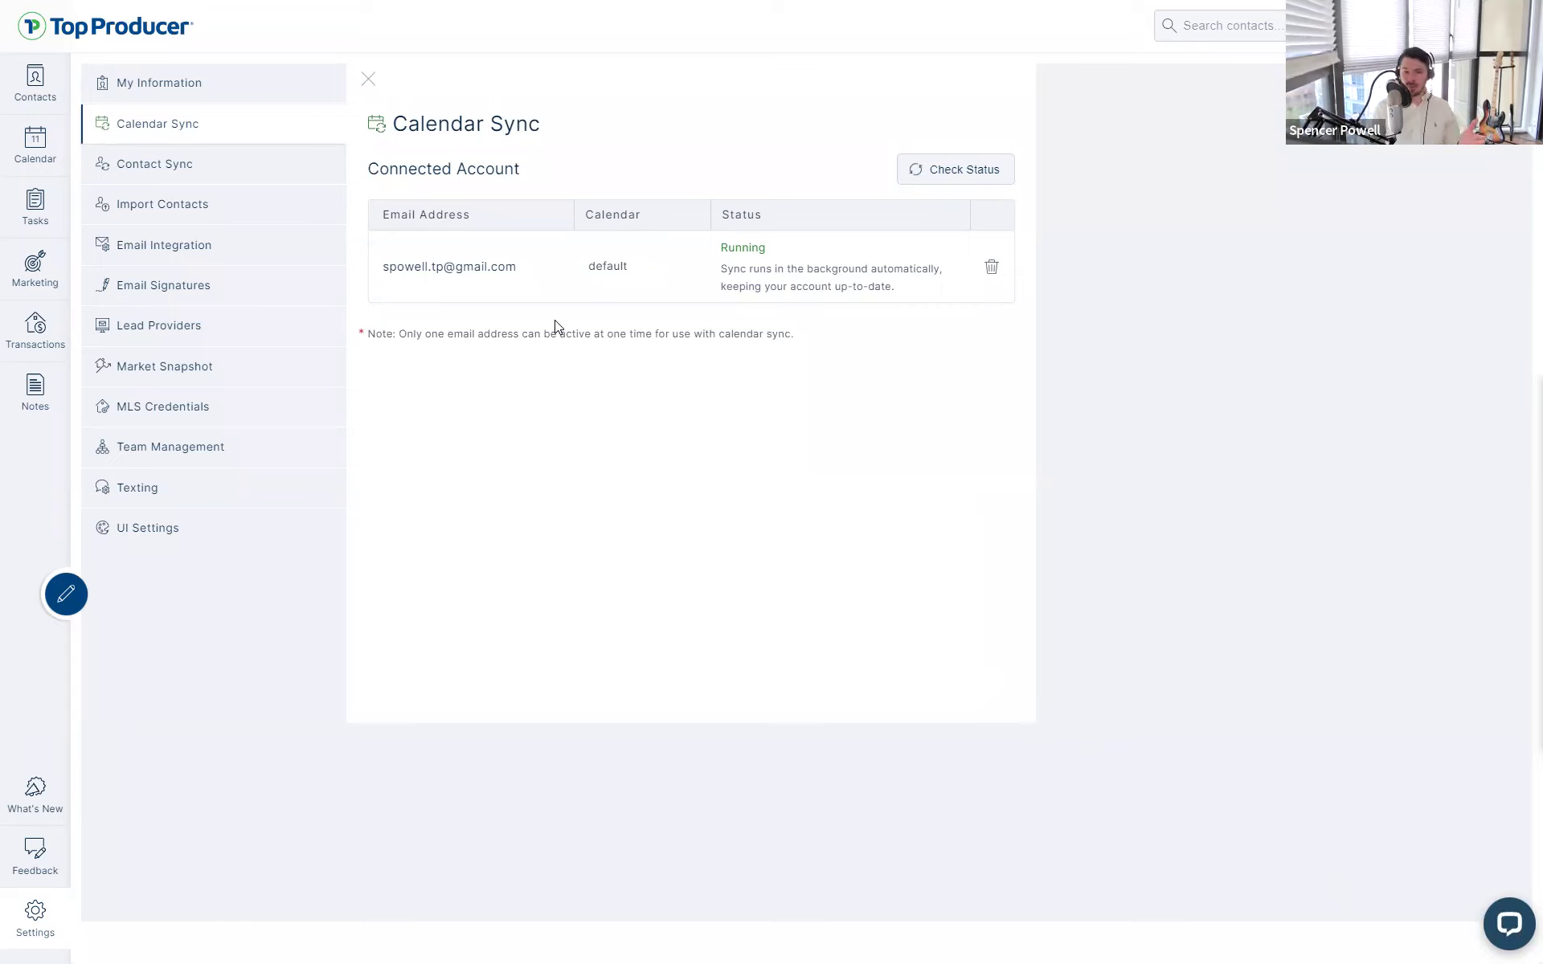
click(573, 299)
click(573, 299)
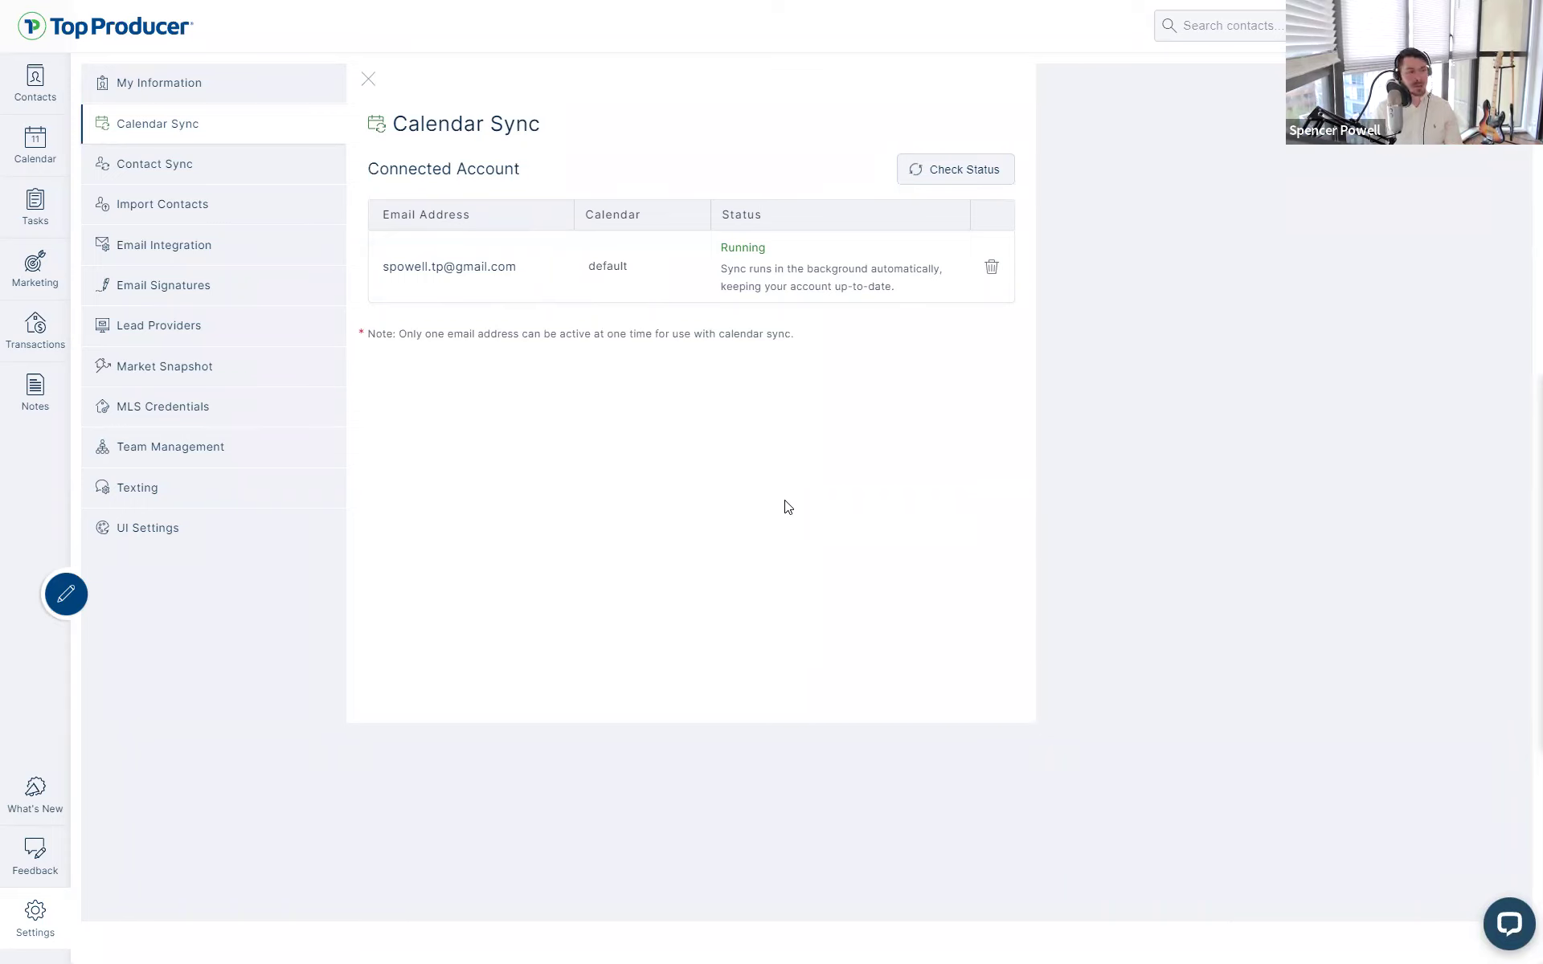
- Start an Appt. task from quick-add, close it unsaved, then open Contact Sync settings
click(80, 596)
click(165, 617)
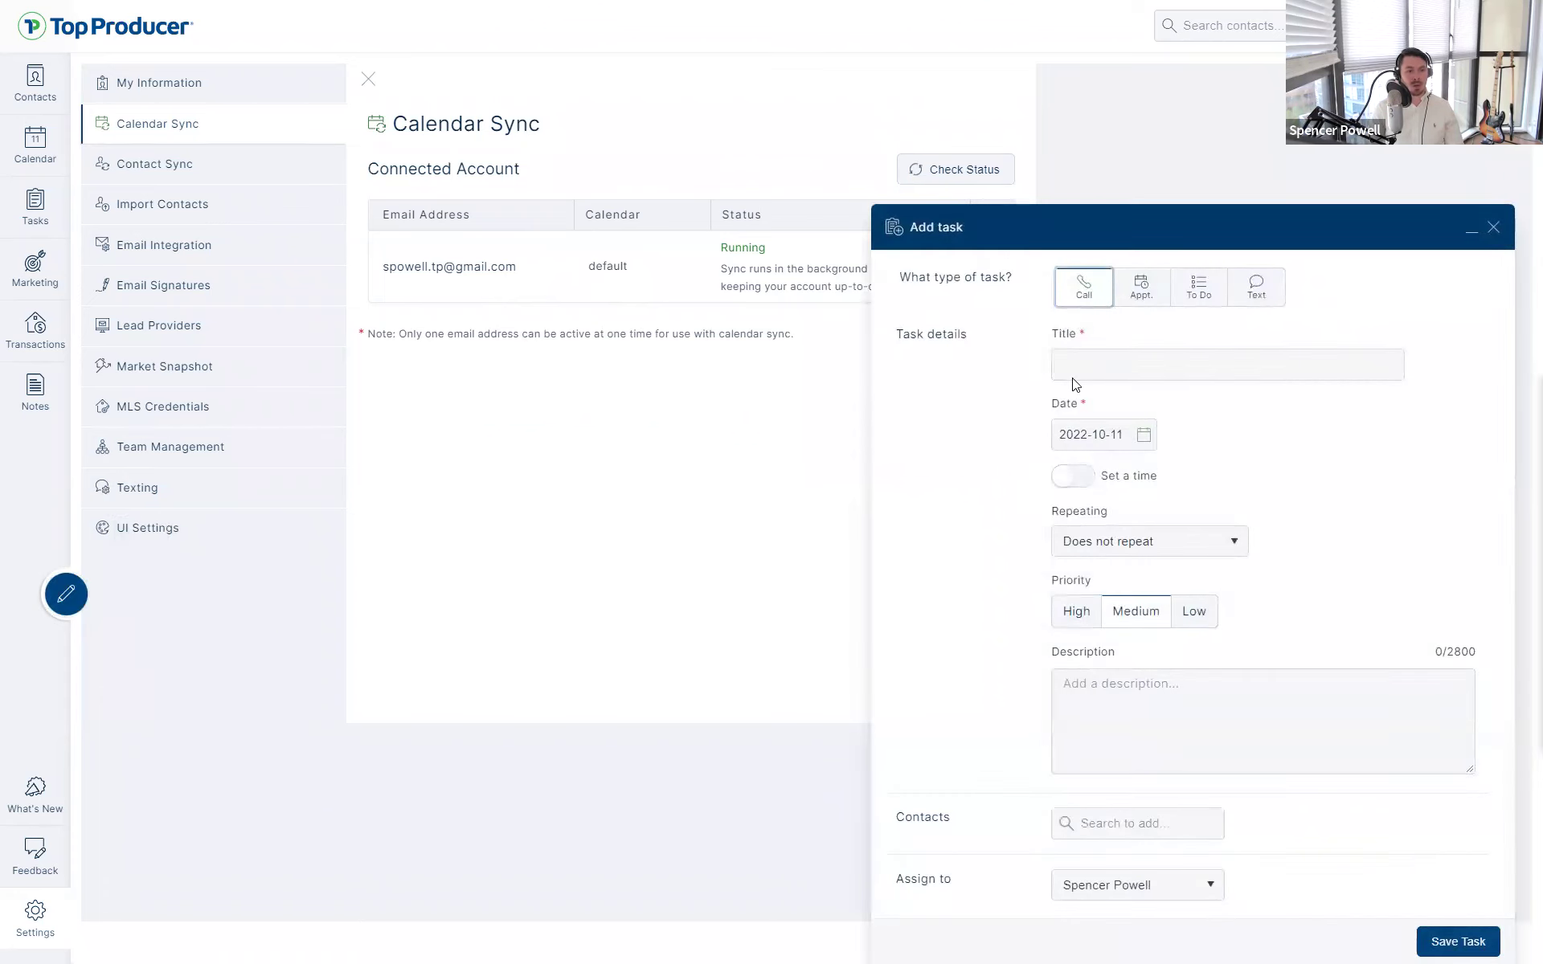
click(1143, 293)
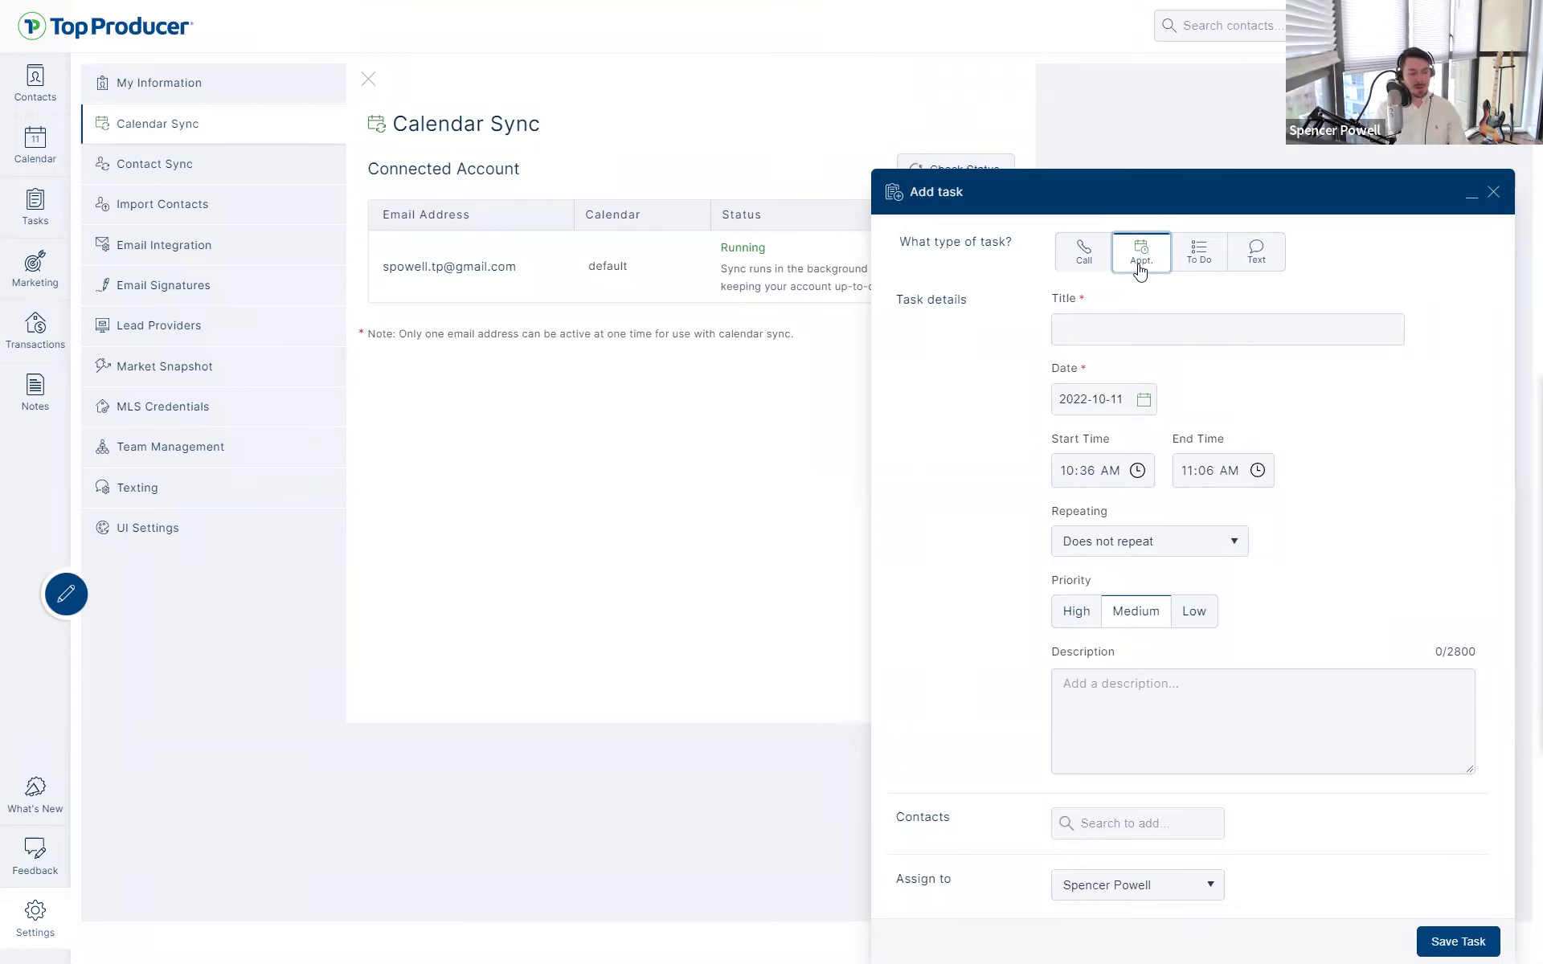
click(1493, 193)
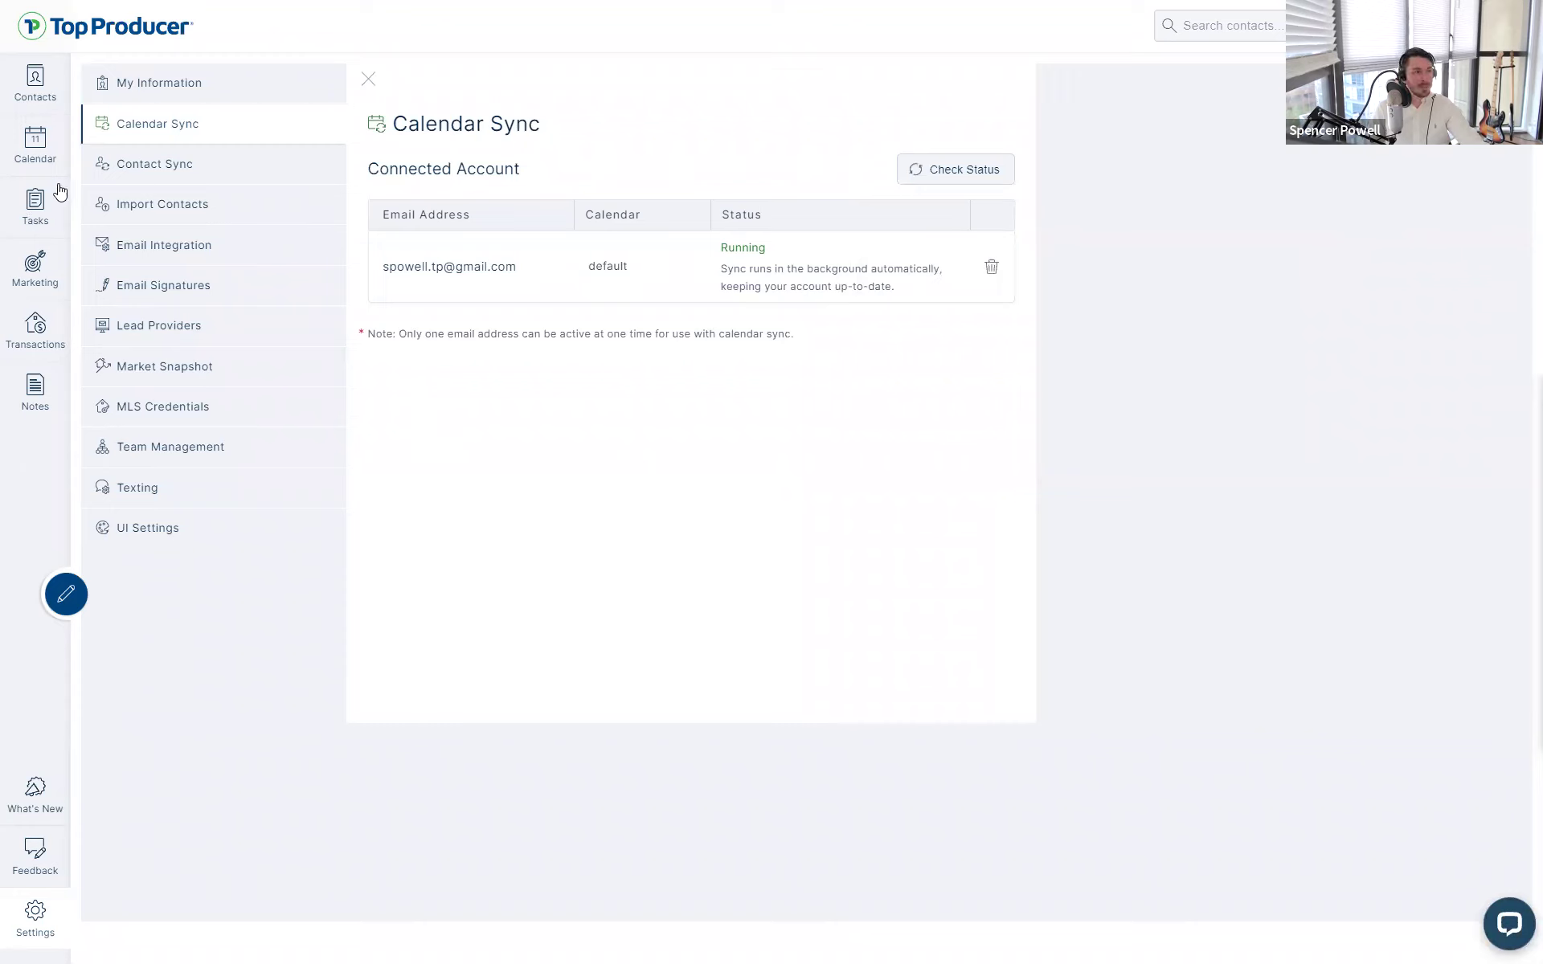
click(141, 167)
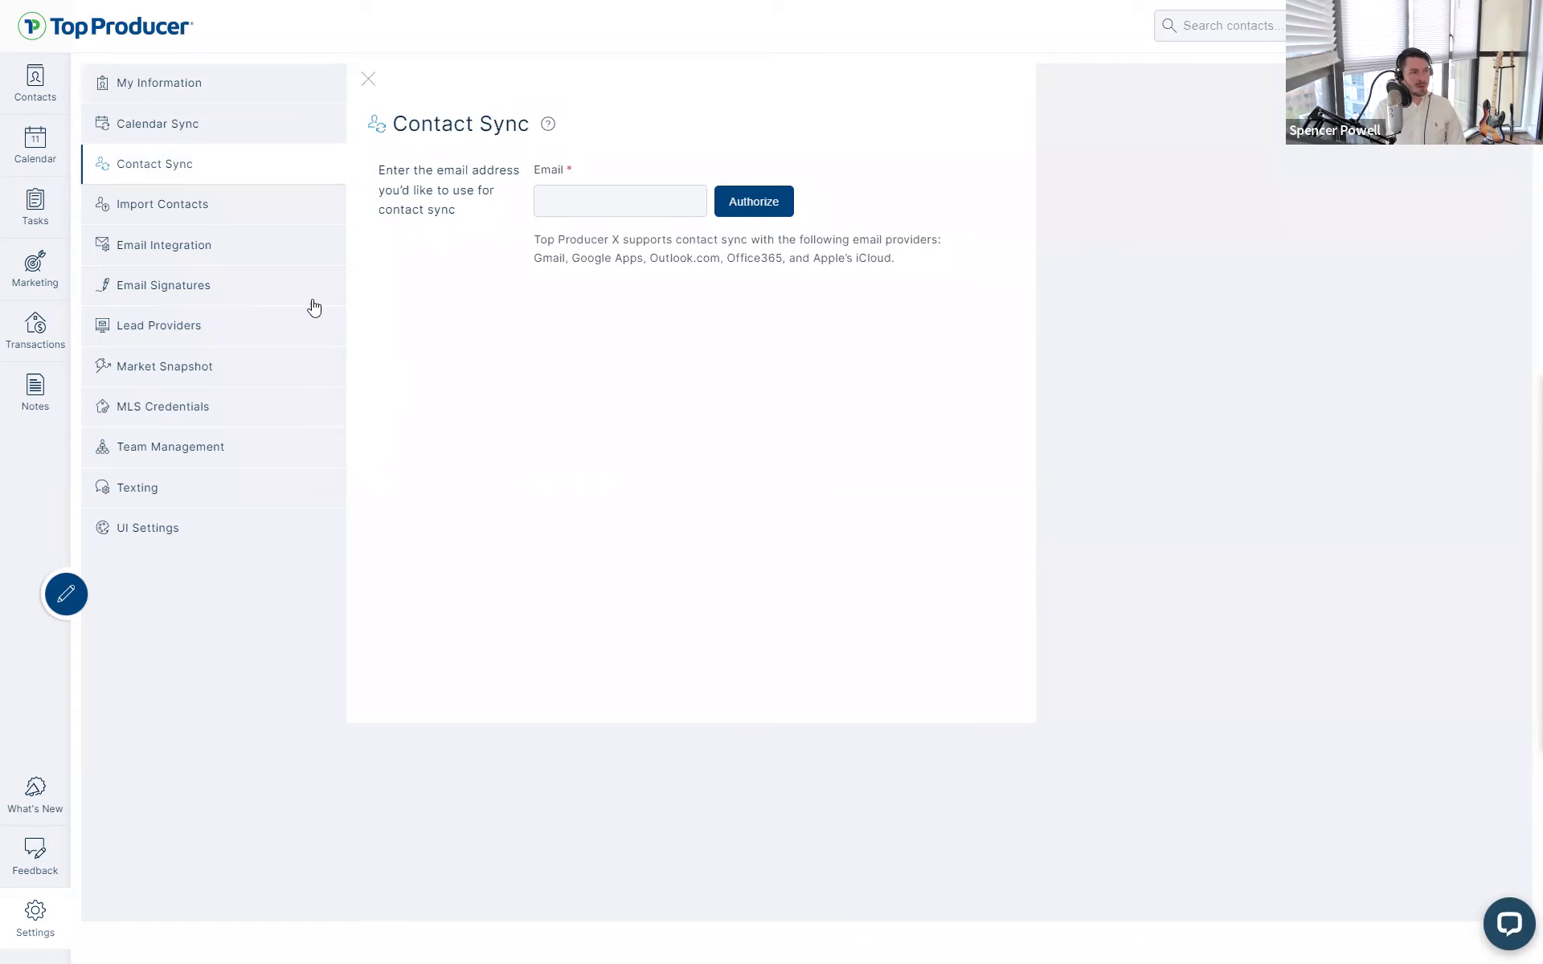
- Show the Email Integration settings with the one connected account running
click(161, 243)
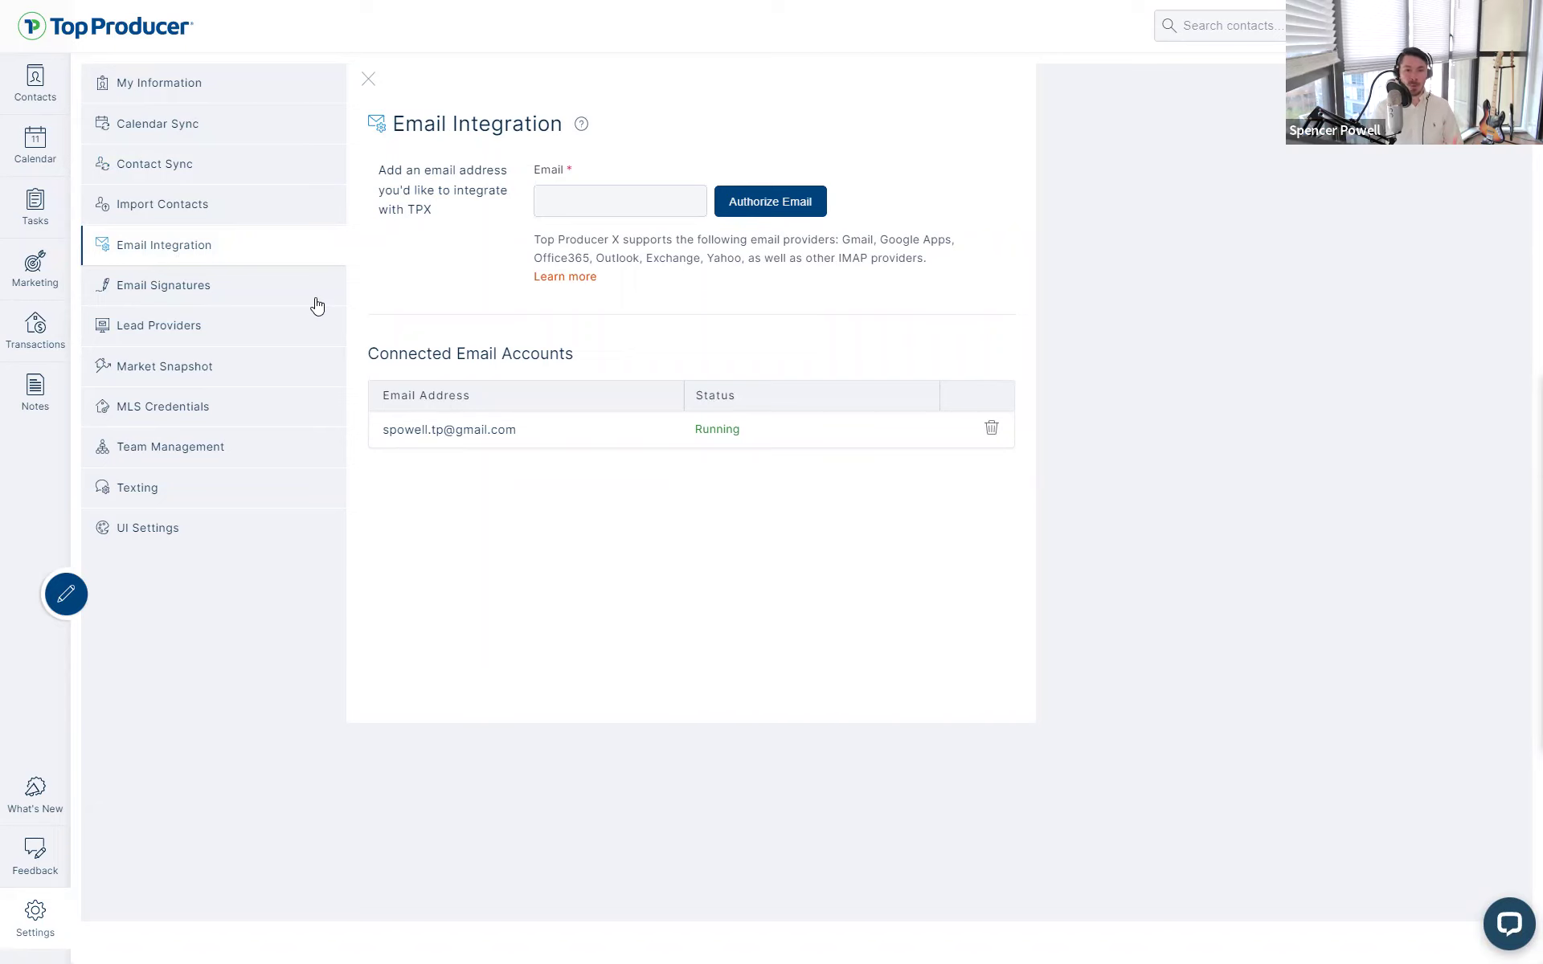
- Enter a Yahoo email address and authorize it, reaching the Yahoo Mail app-password login
click(583, 199)
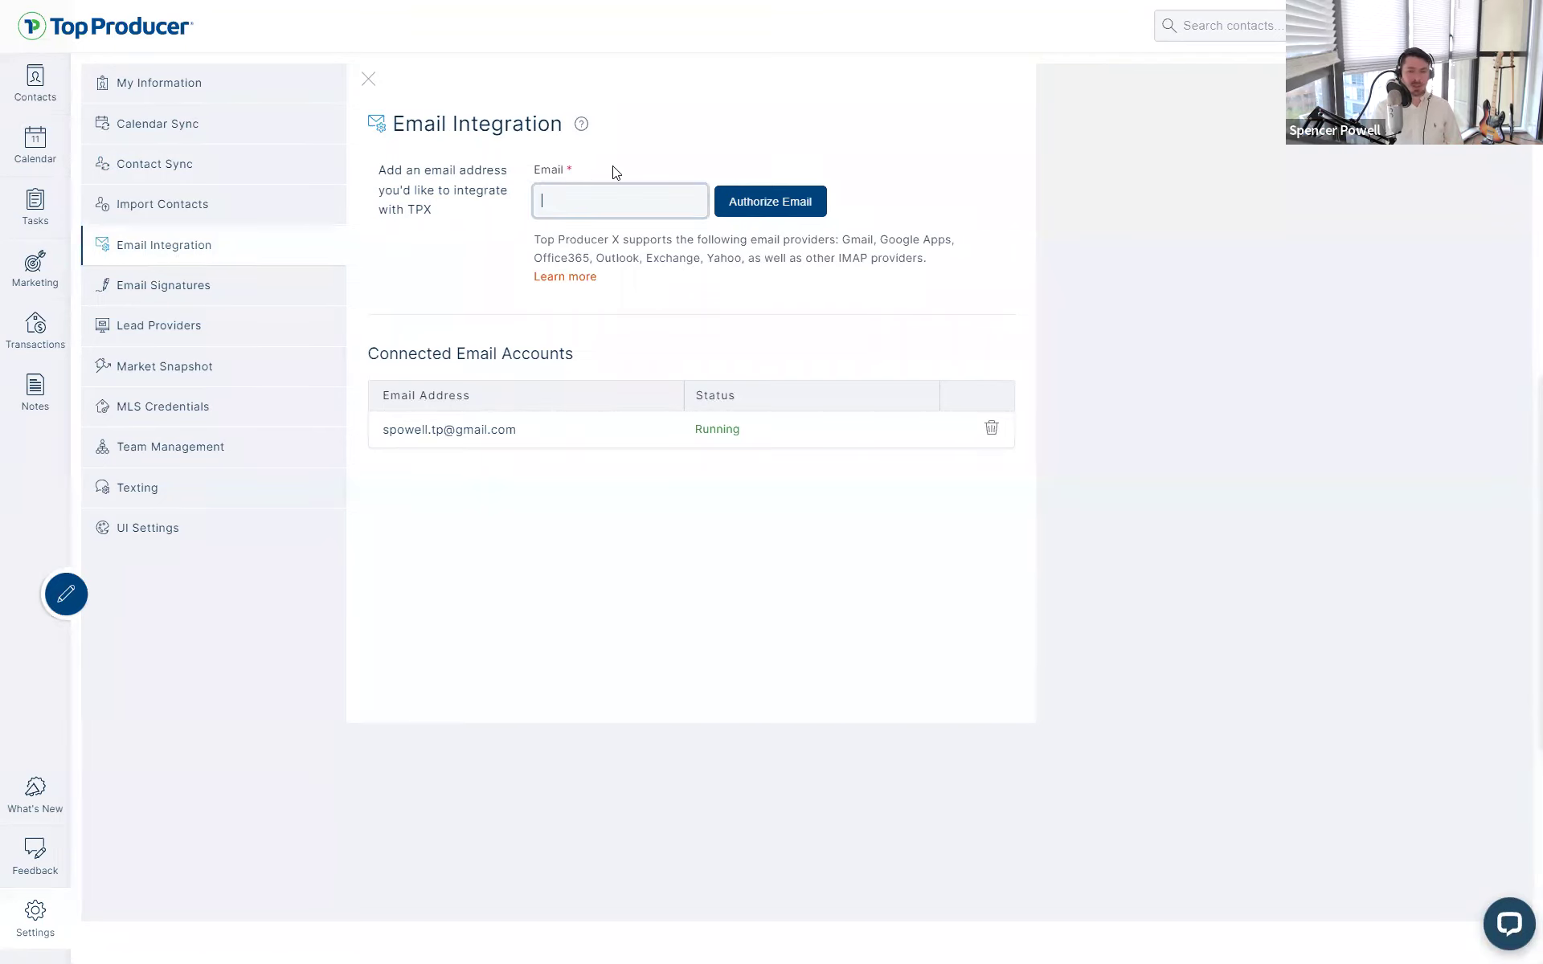
click(515, 188)
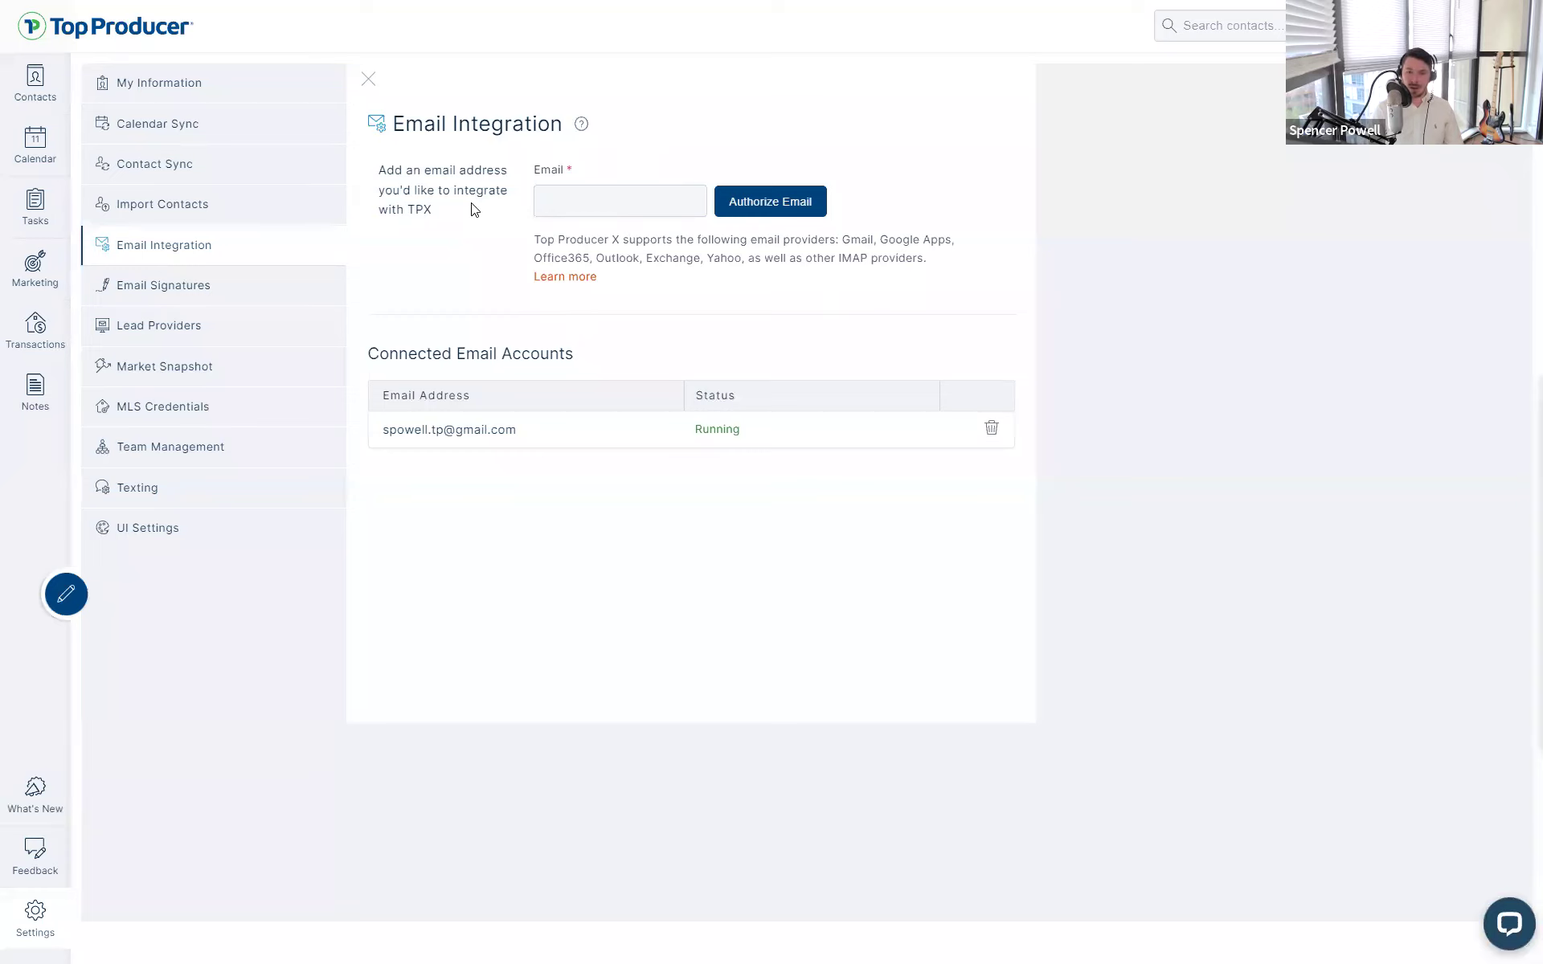
click(569, 204)
click(738, 208)
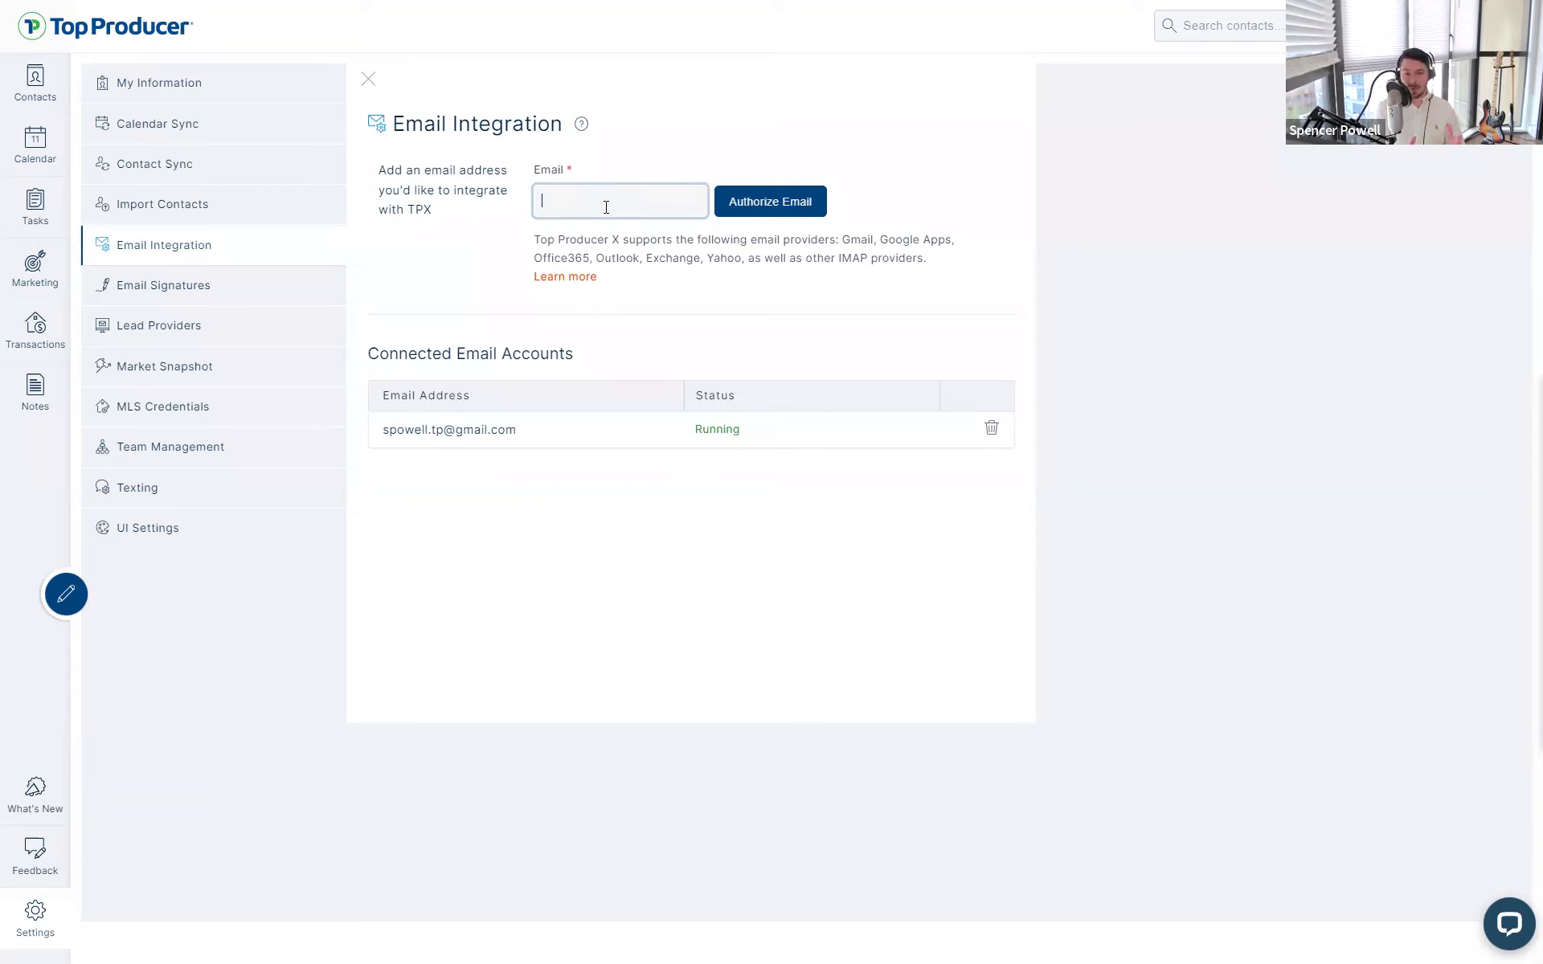
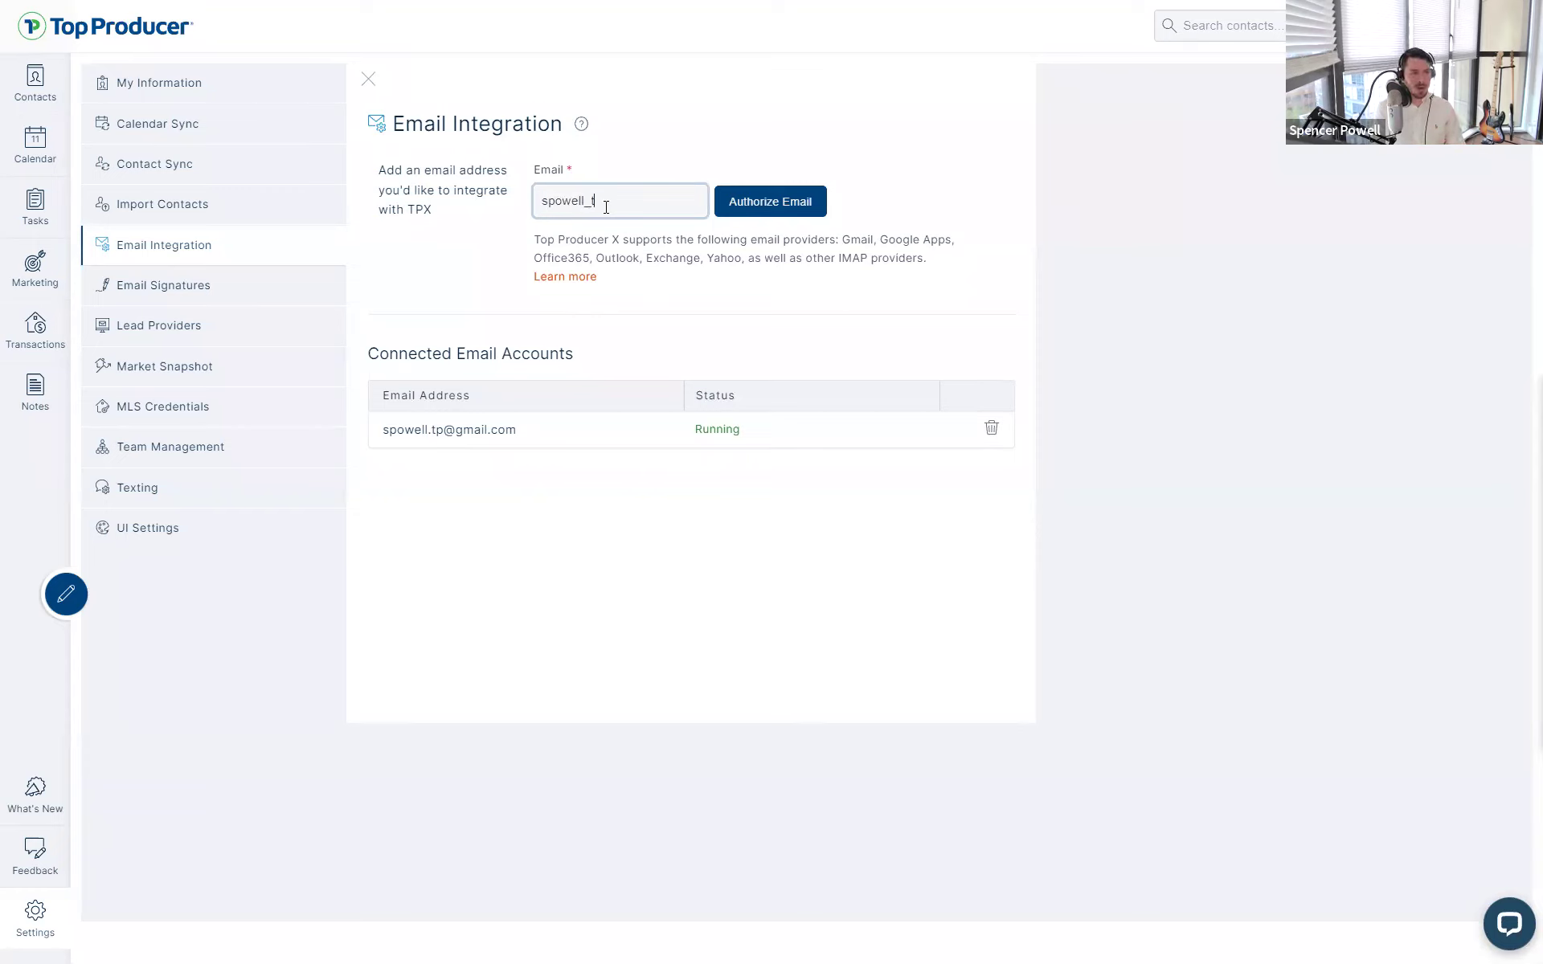
click(750, 203)
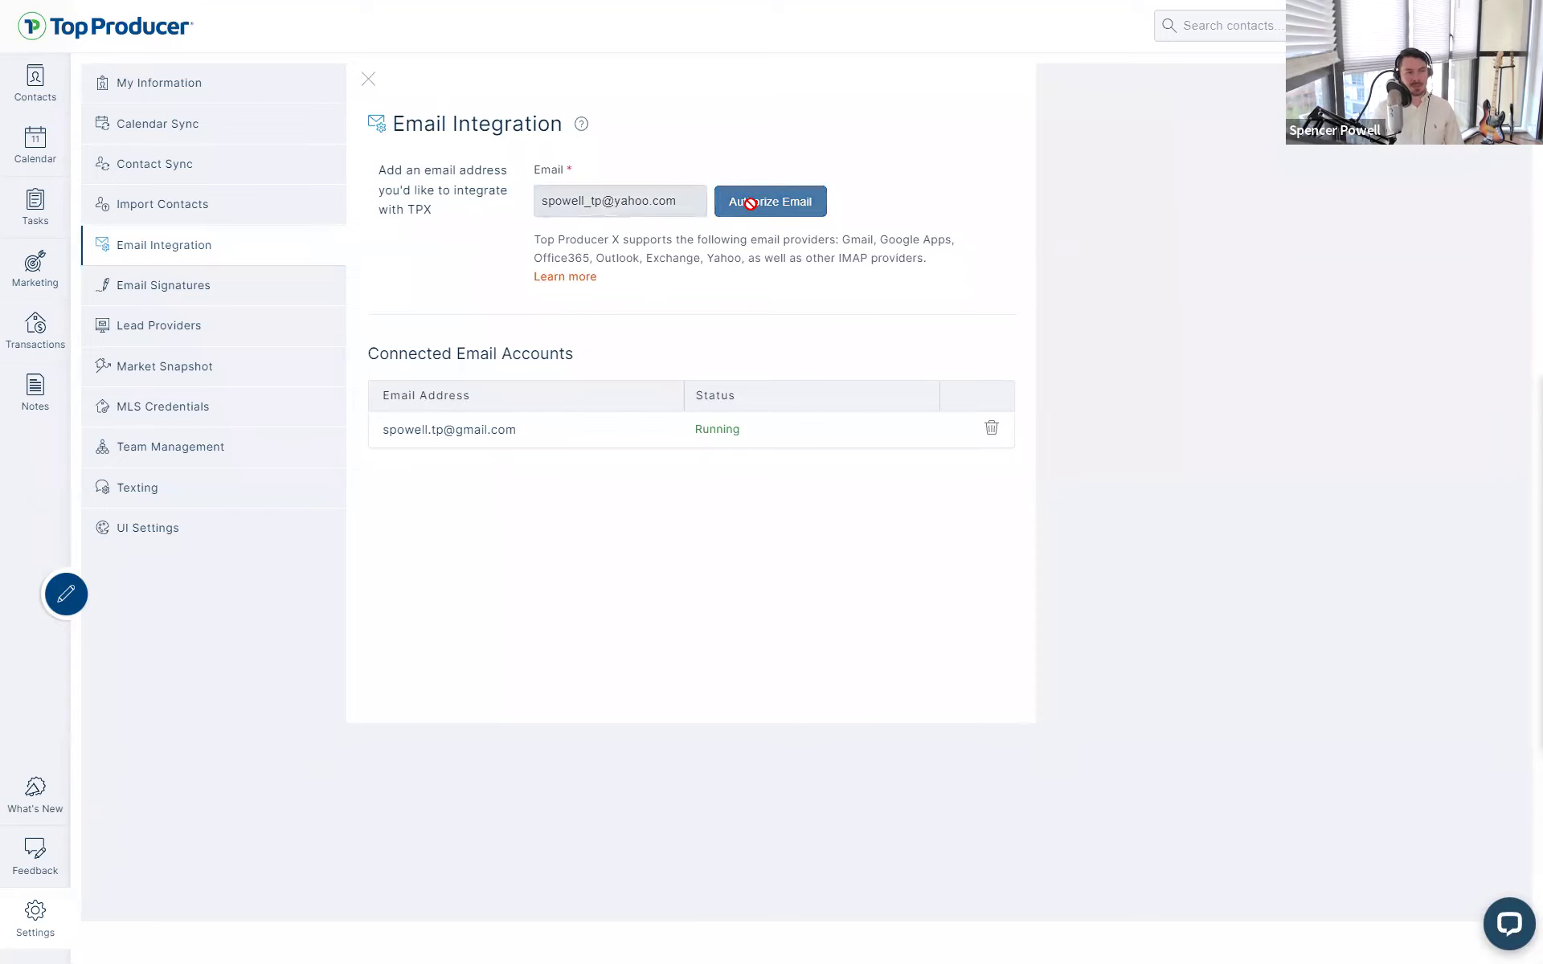
triple_click(782, 226)
click(579, 378)
- Highlight the App password label and the note that it isn't the email password
drag(563, 357, 674, 359)
click(674, 359)
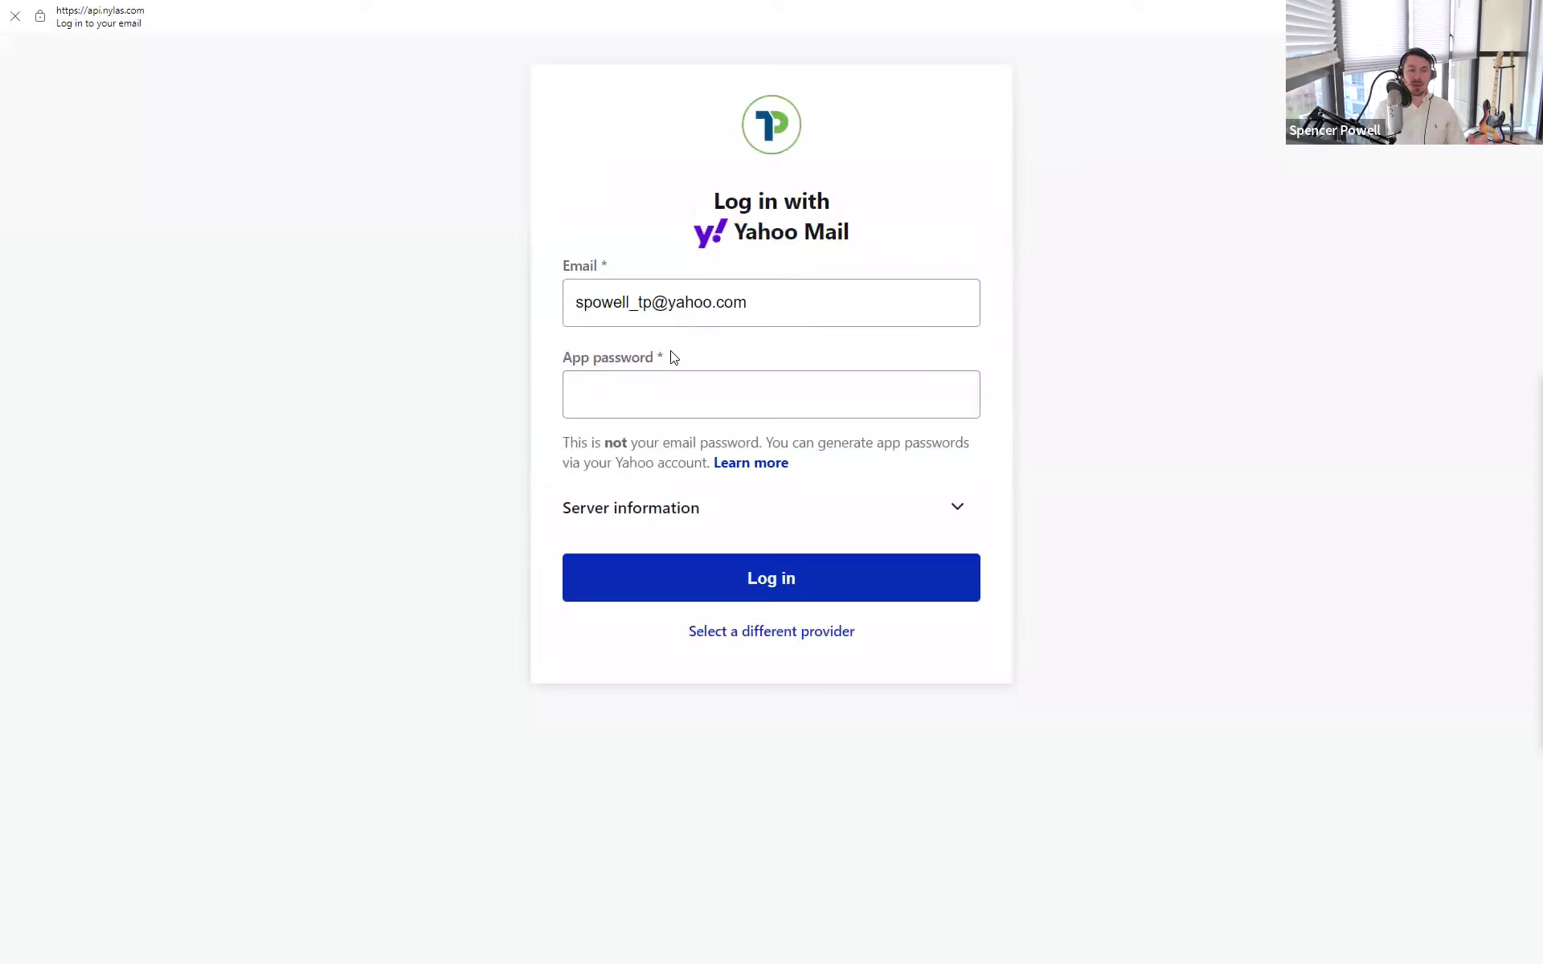
drag(658, 356, 563, 358)
drag(604, 442, 723, 438)
click(727, 456)
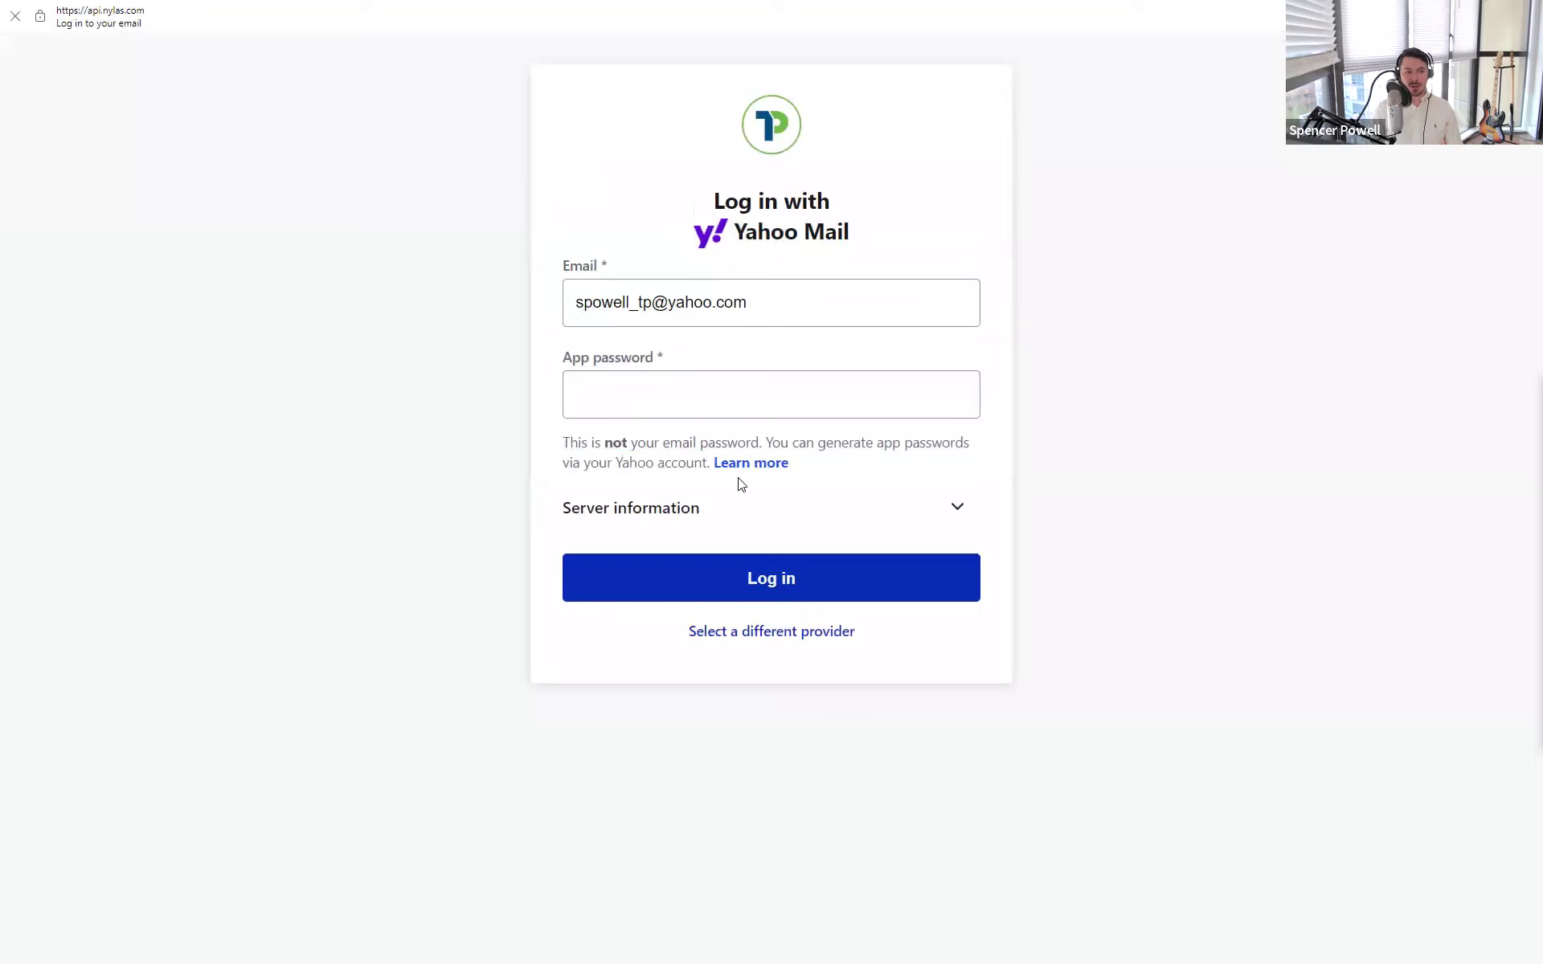
- View the app-password help, then close the Yahoo help and login windows without signing in
click(729, 473)
click(739, 466)
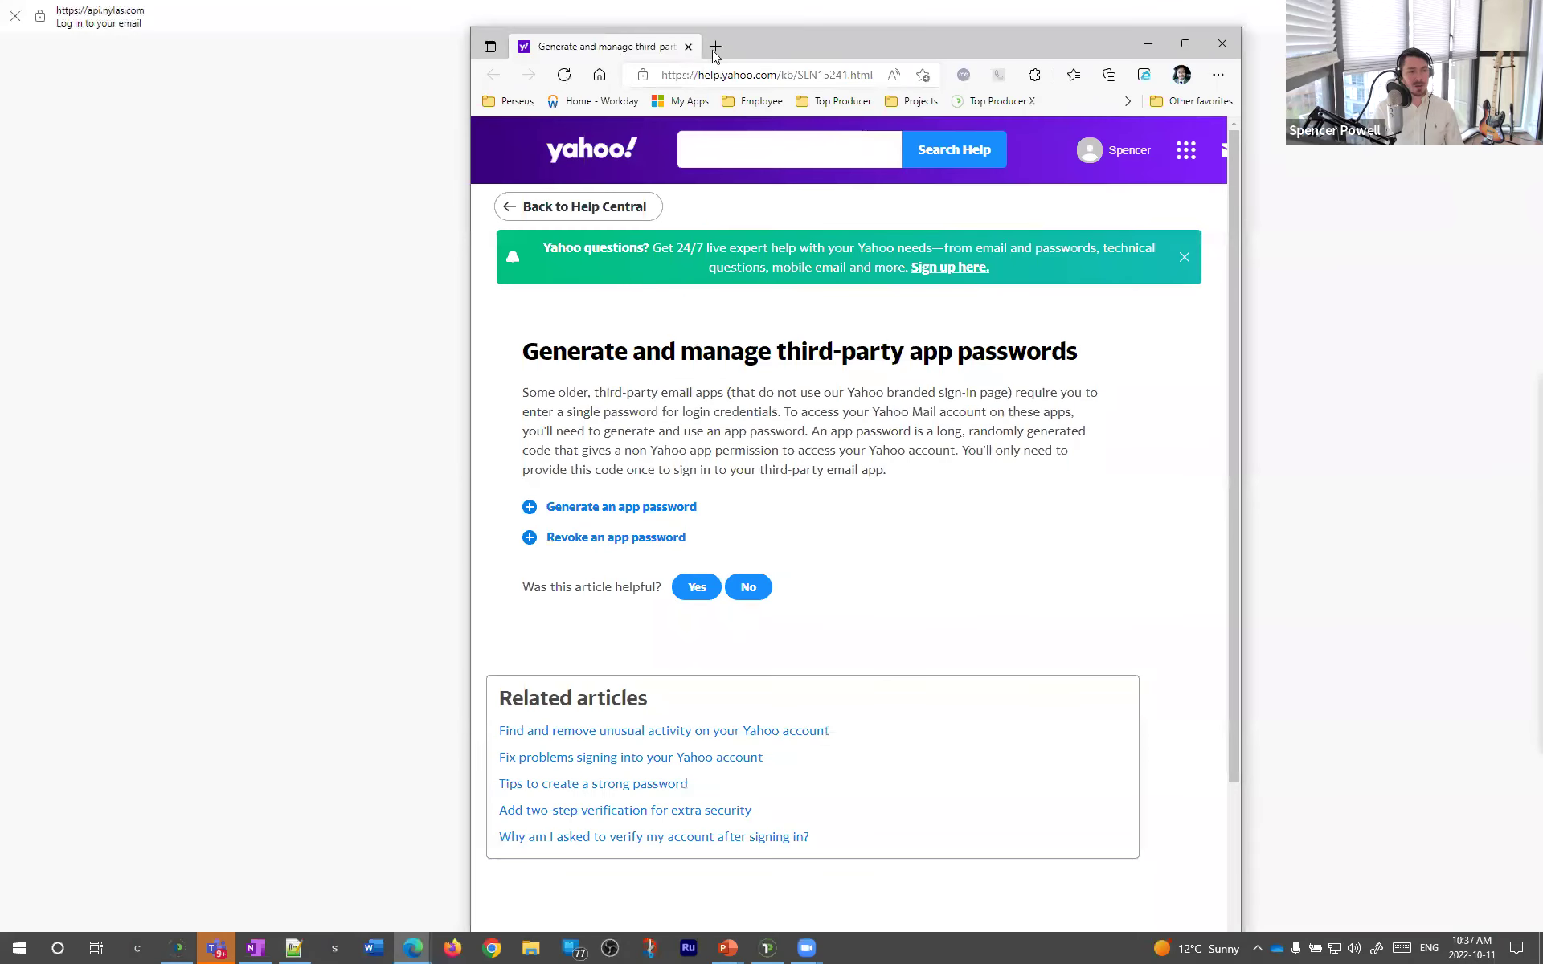
click(1134, 57)
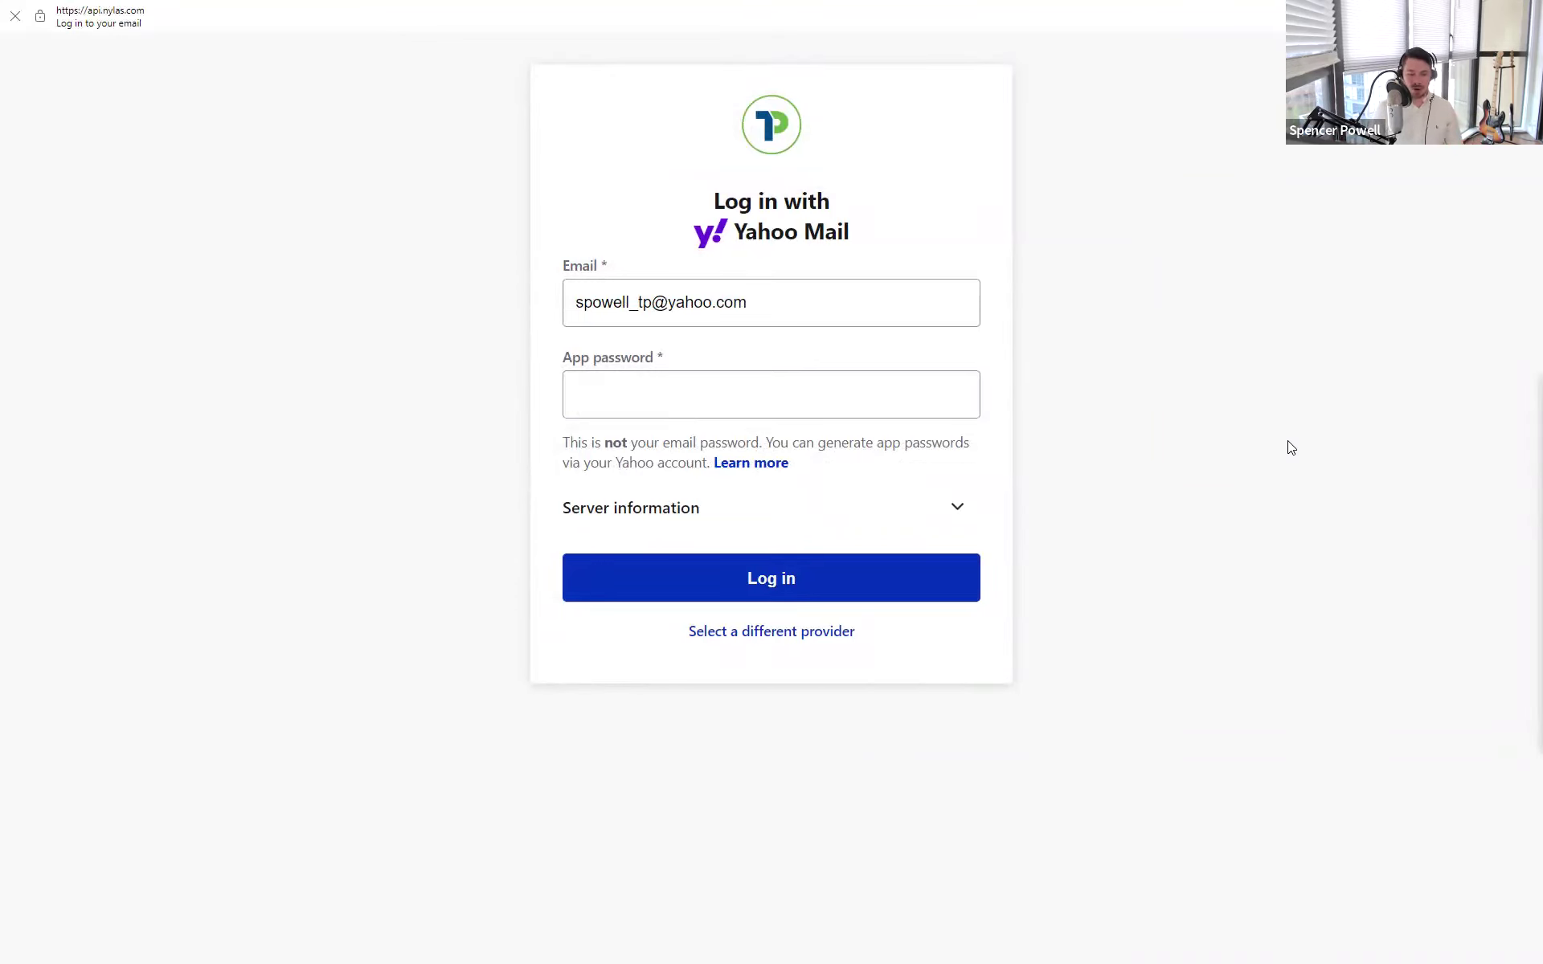
key(ctrl+w)
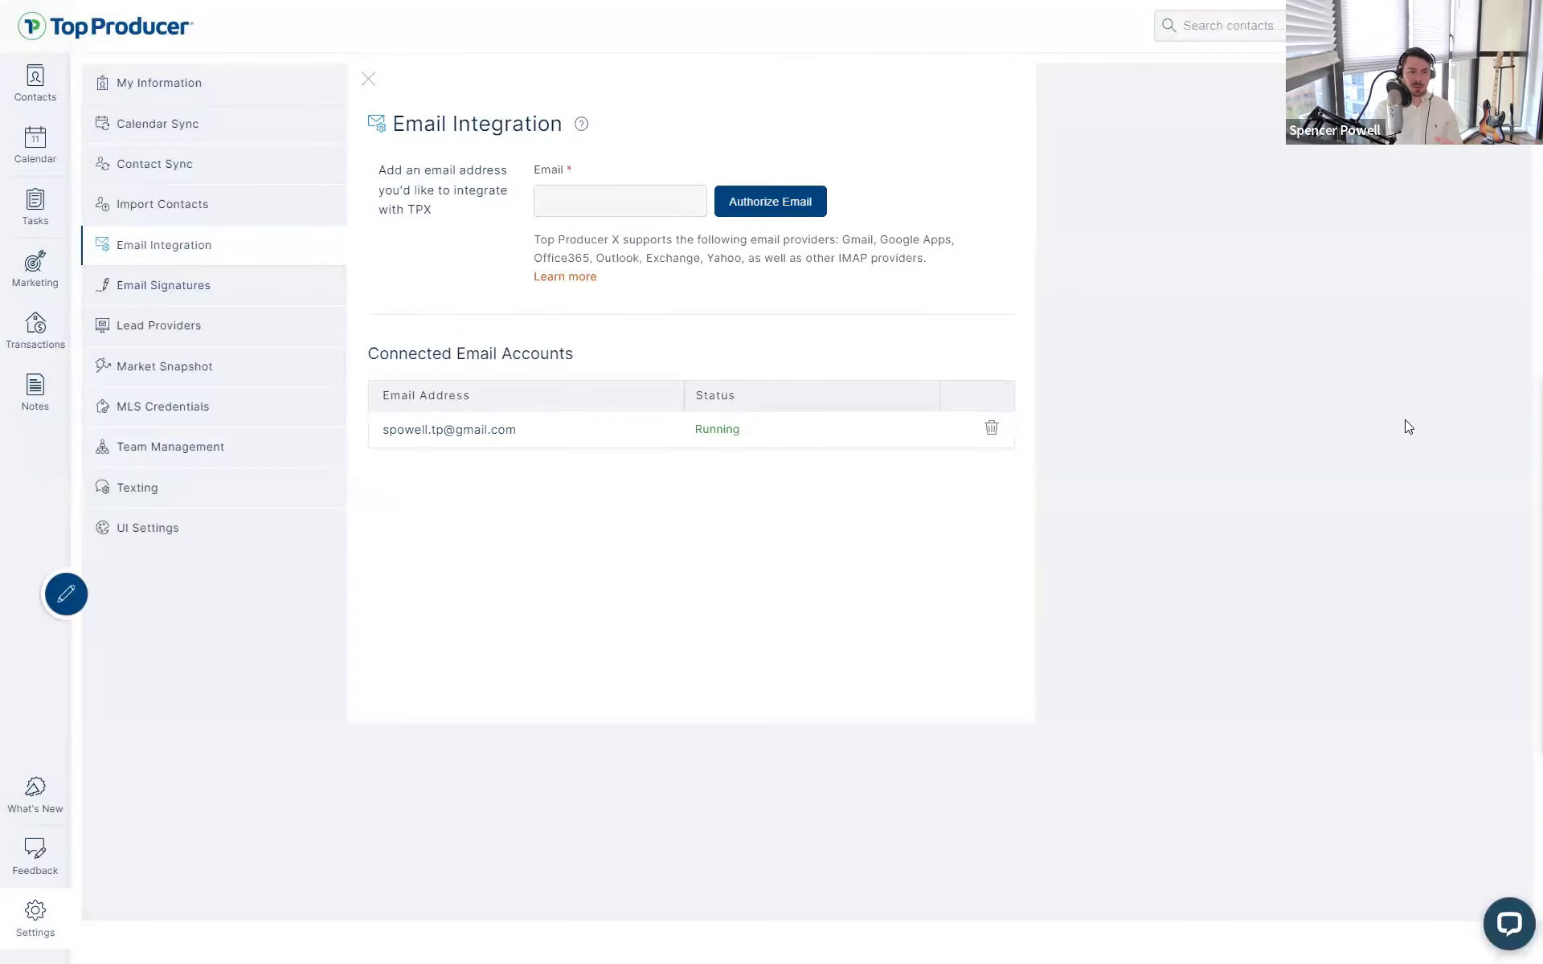
- Highlight the supported email providers list and connected accounts heading on Email Integration
click(595, 207)
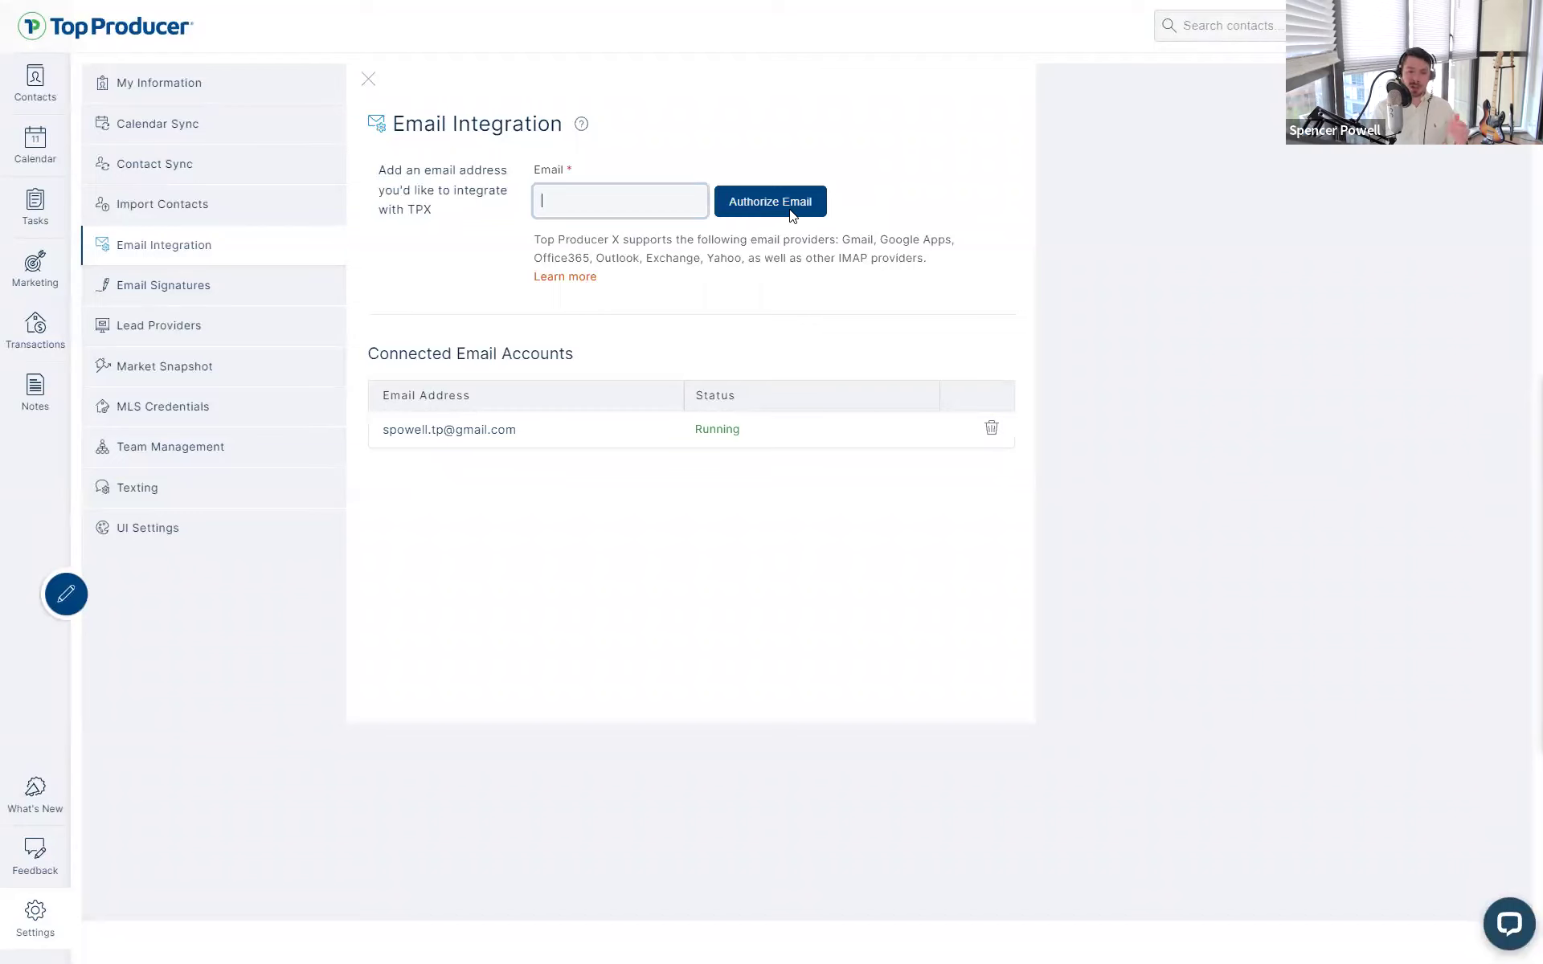
click(752, 293)
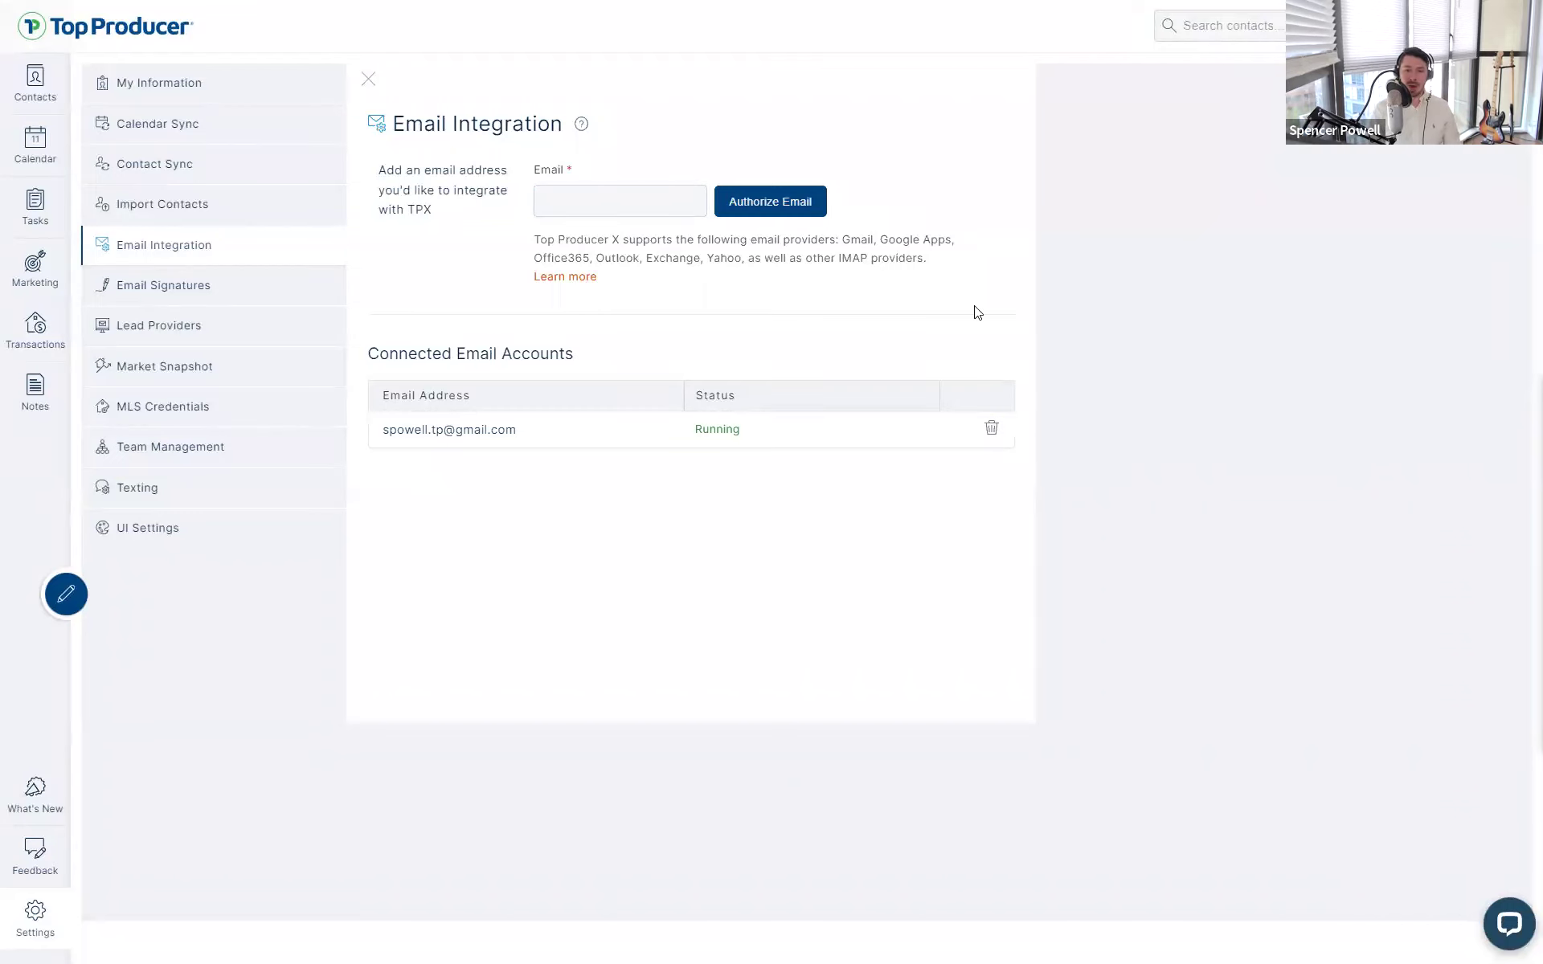
drag(929, 260, 520, 249)
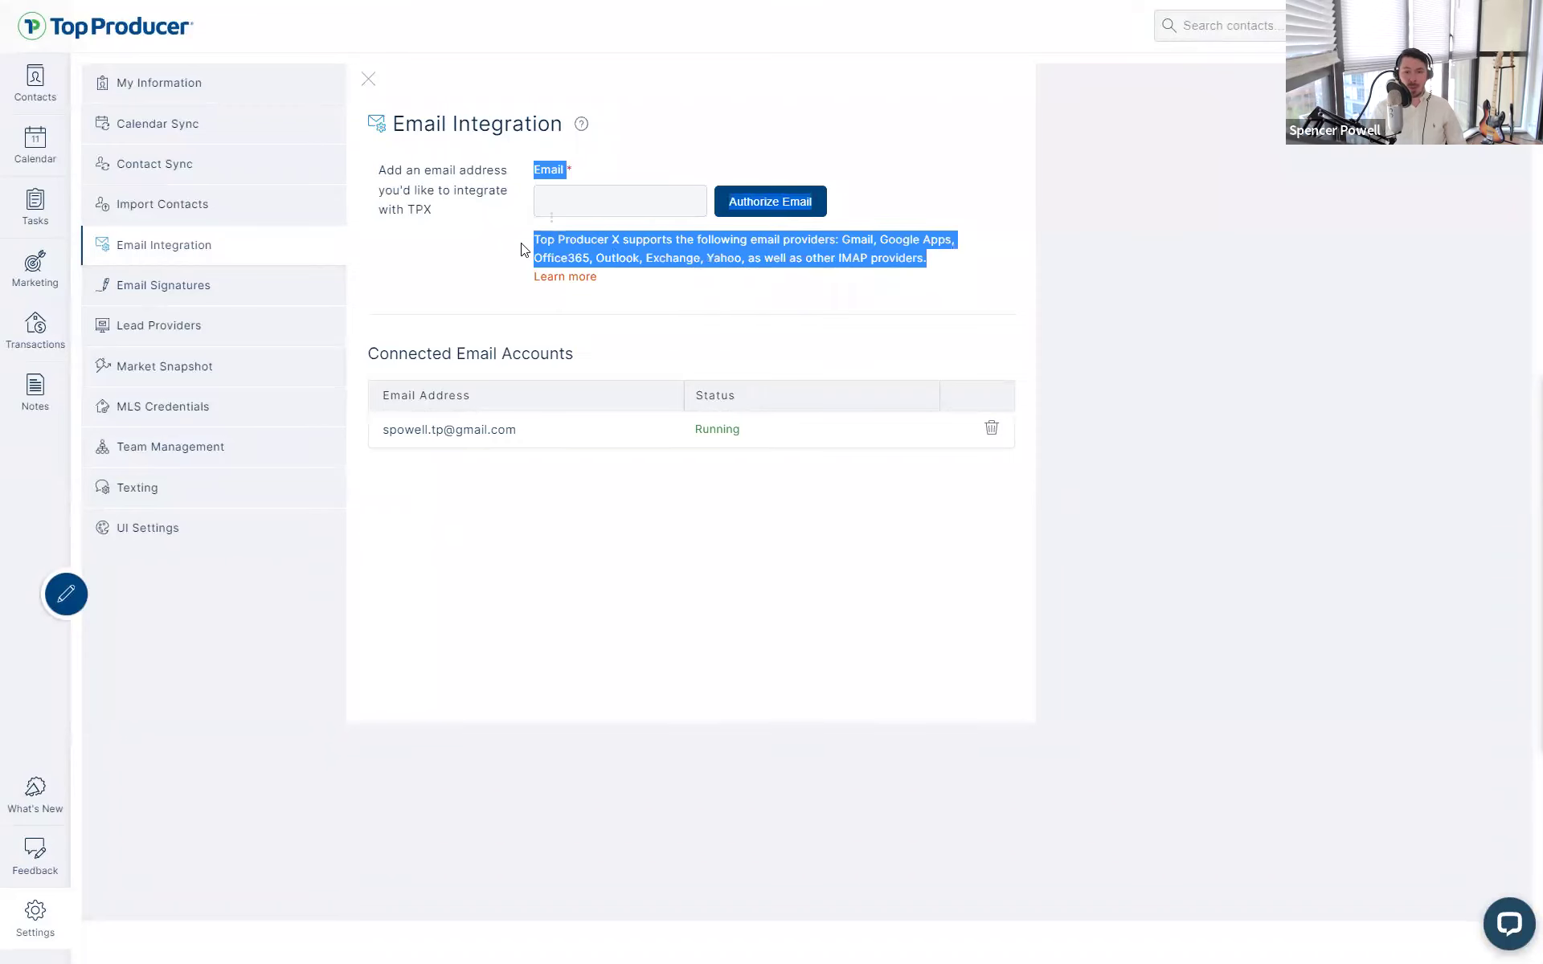
click(523, 249)
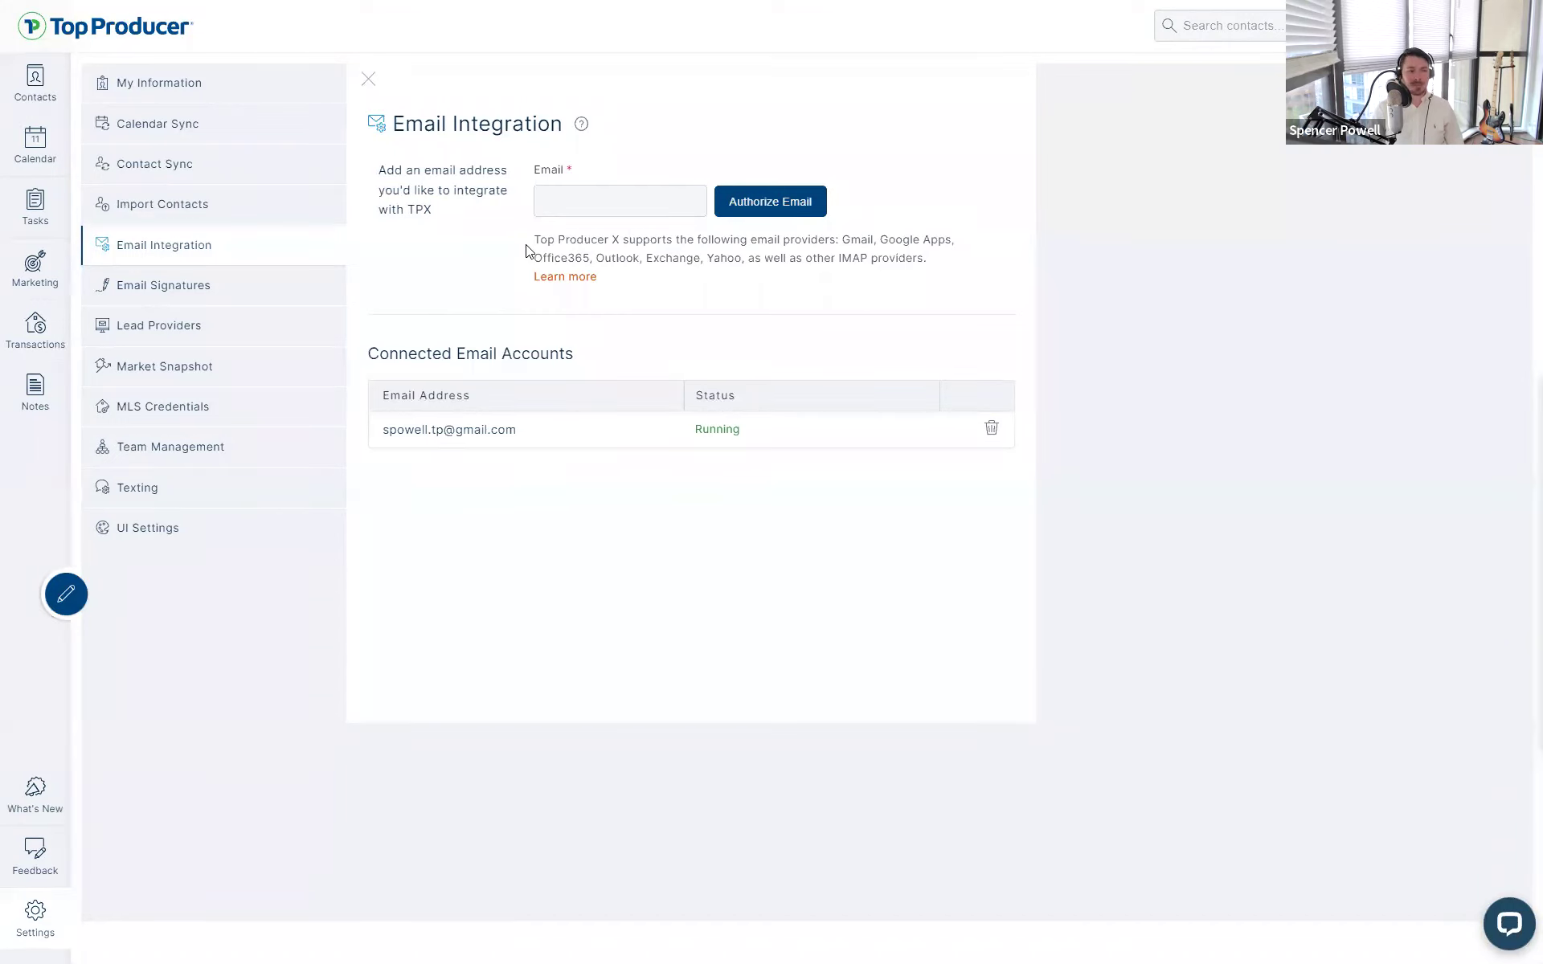
drag(373, 351, 627, 406)
click(629, 415)
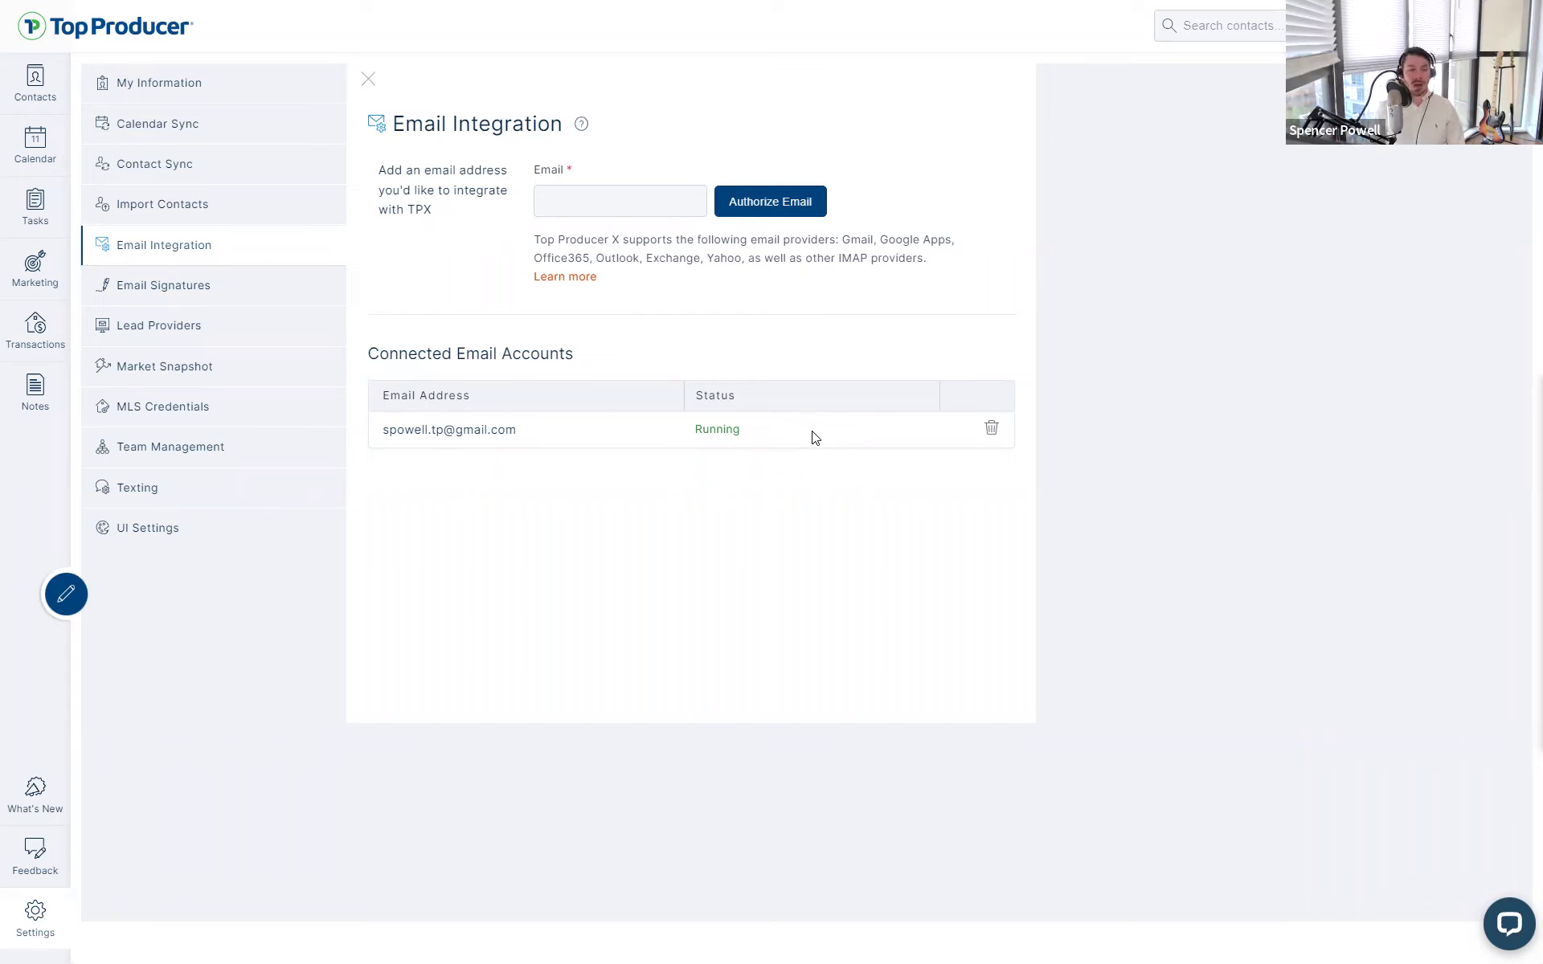
- Highlight the Email Integration title, then go to the What's New release notes
drag(393, 124, 512, 127)
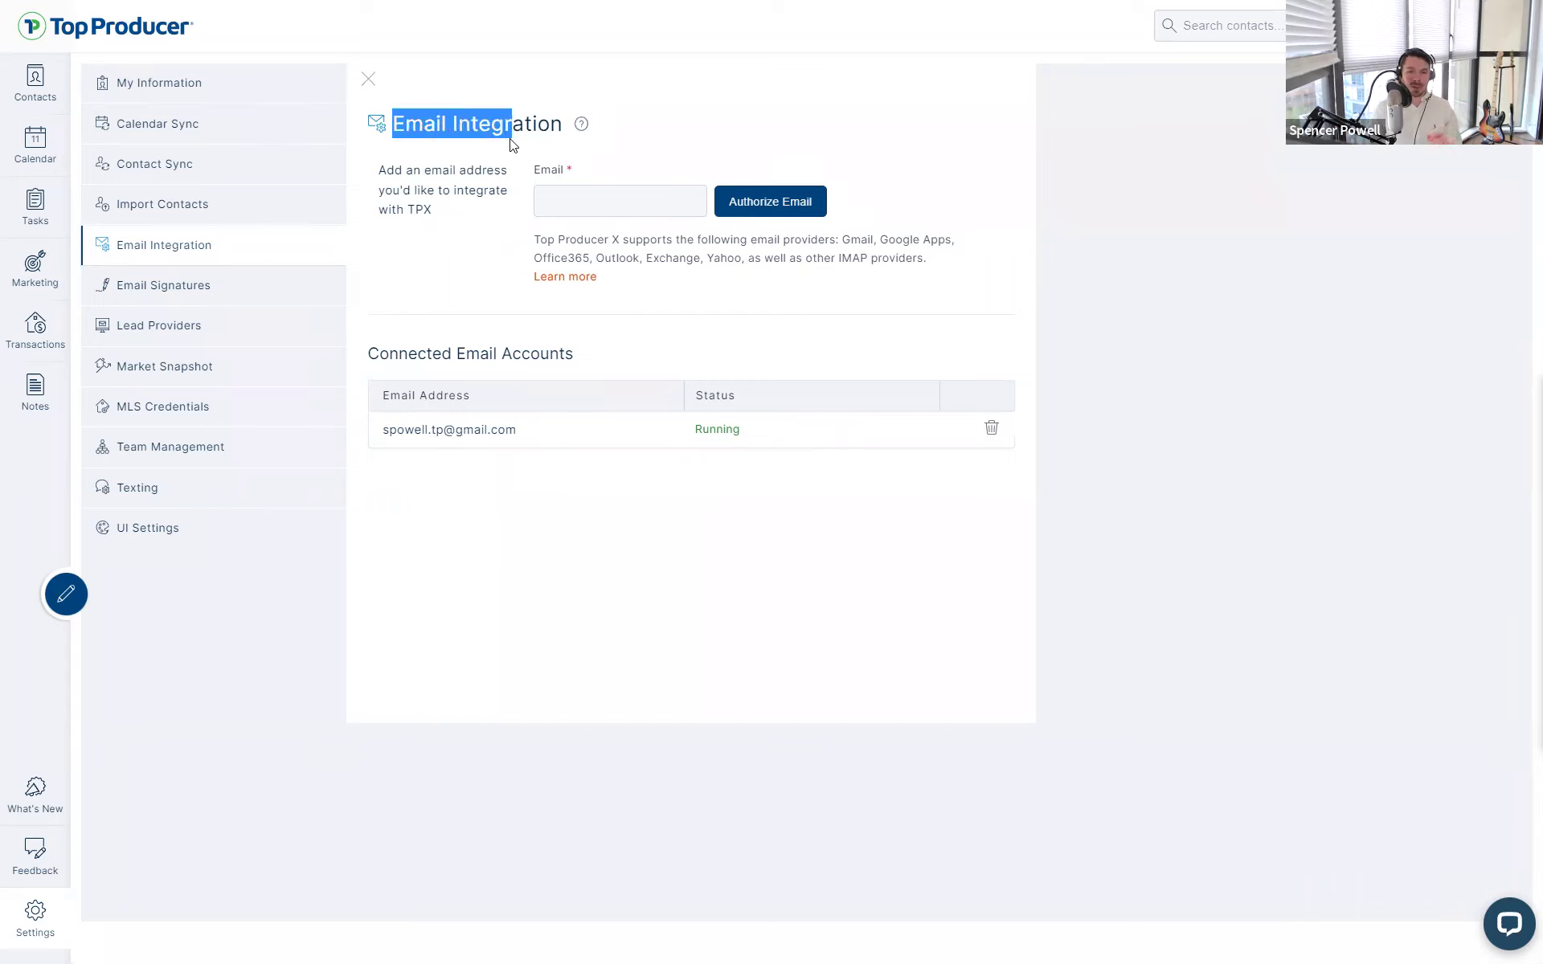
click(617, 411)
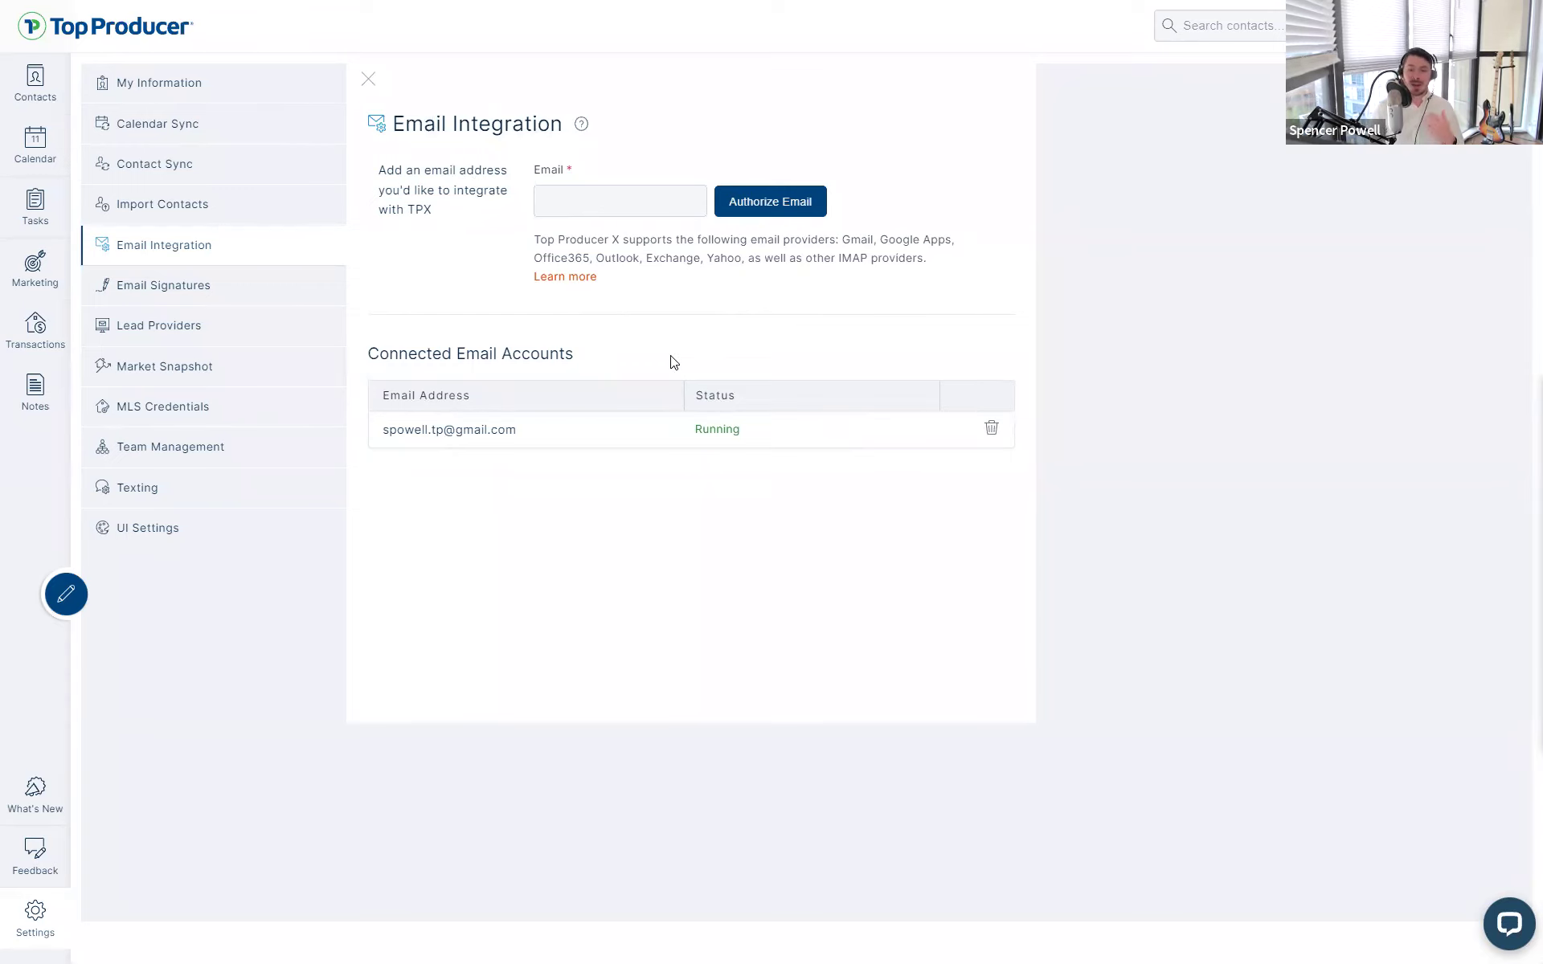
click(35, 797)
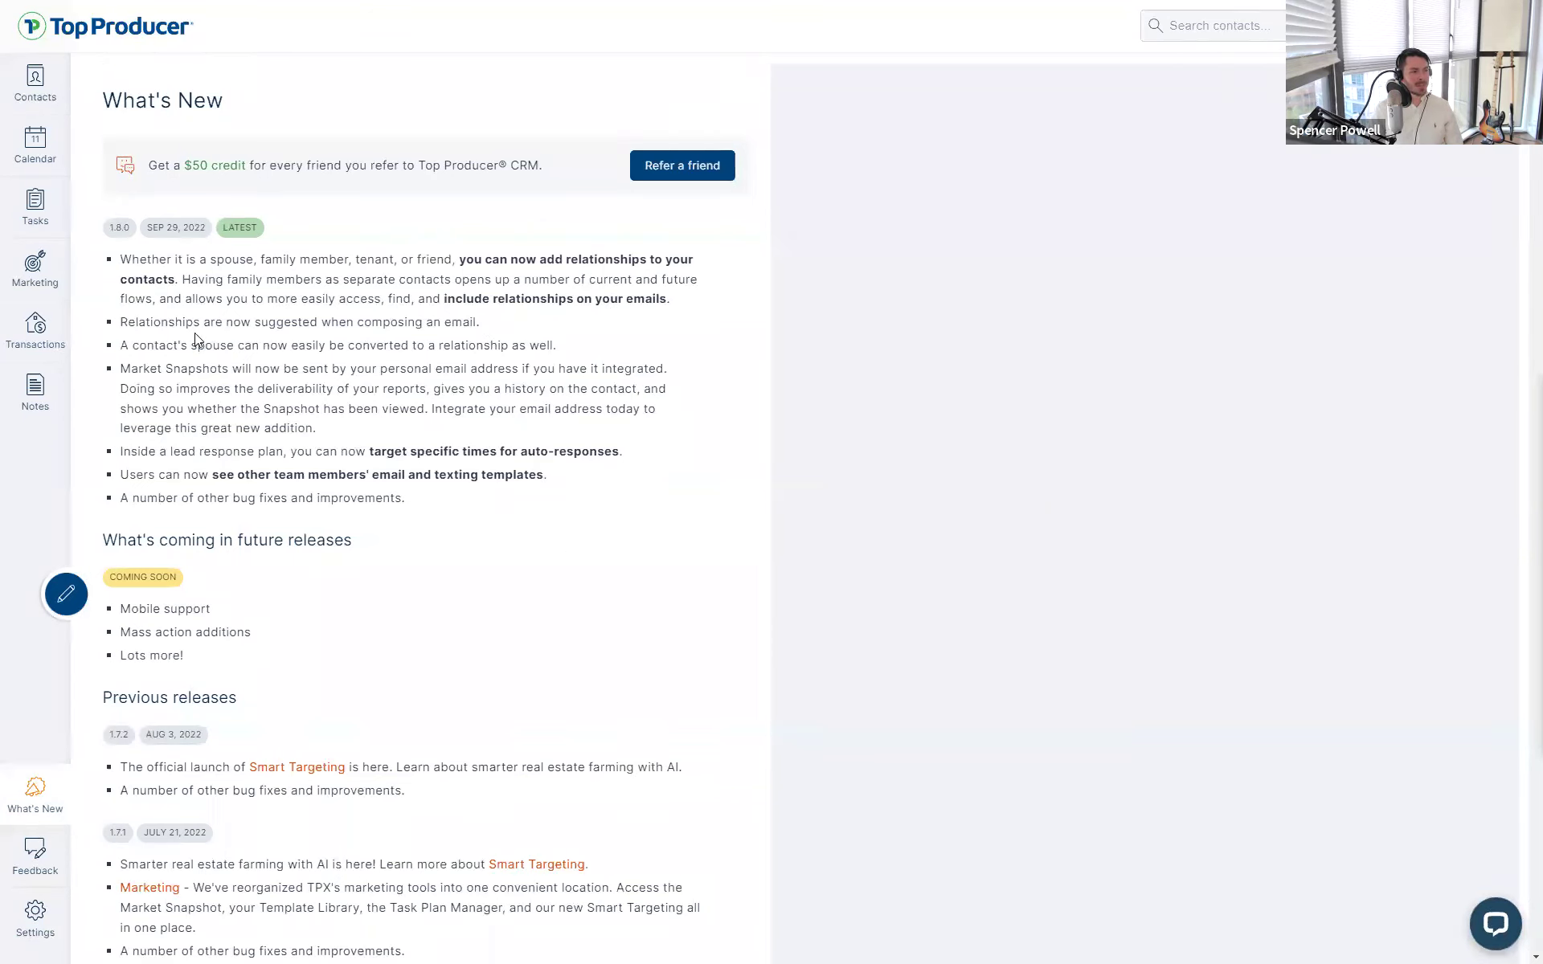
drag(119, 368, 354, 428)
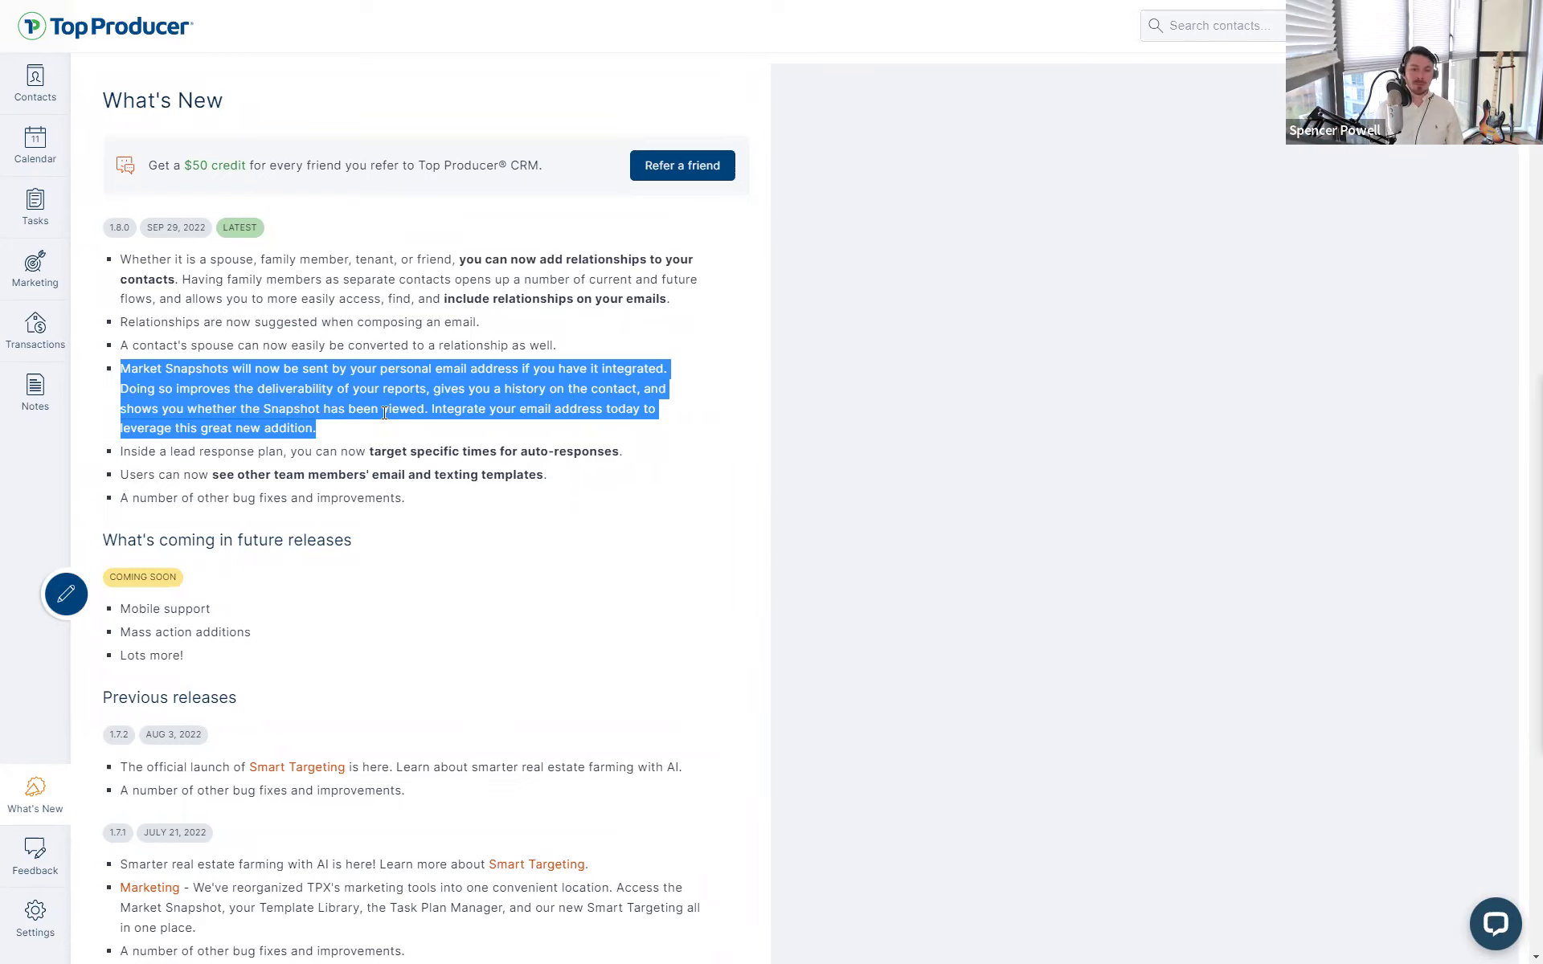
click(743, 512)
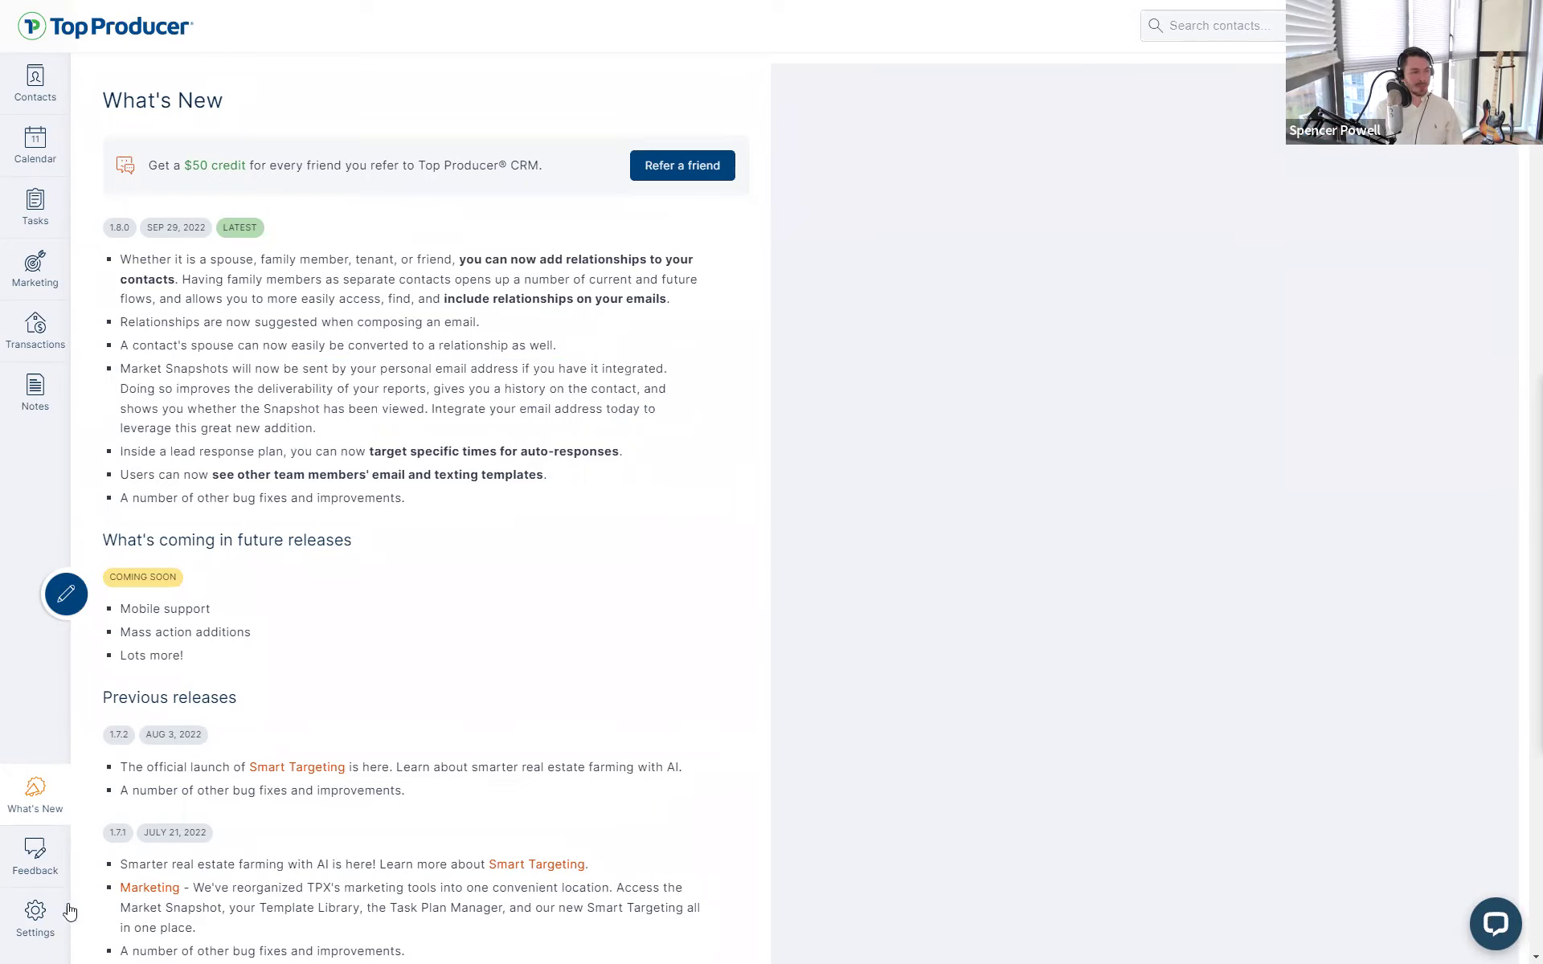
- Go to Settings to show the agent's My Information profile
click(36, 924)
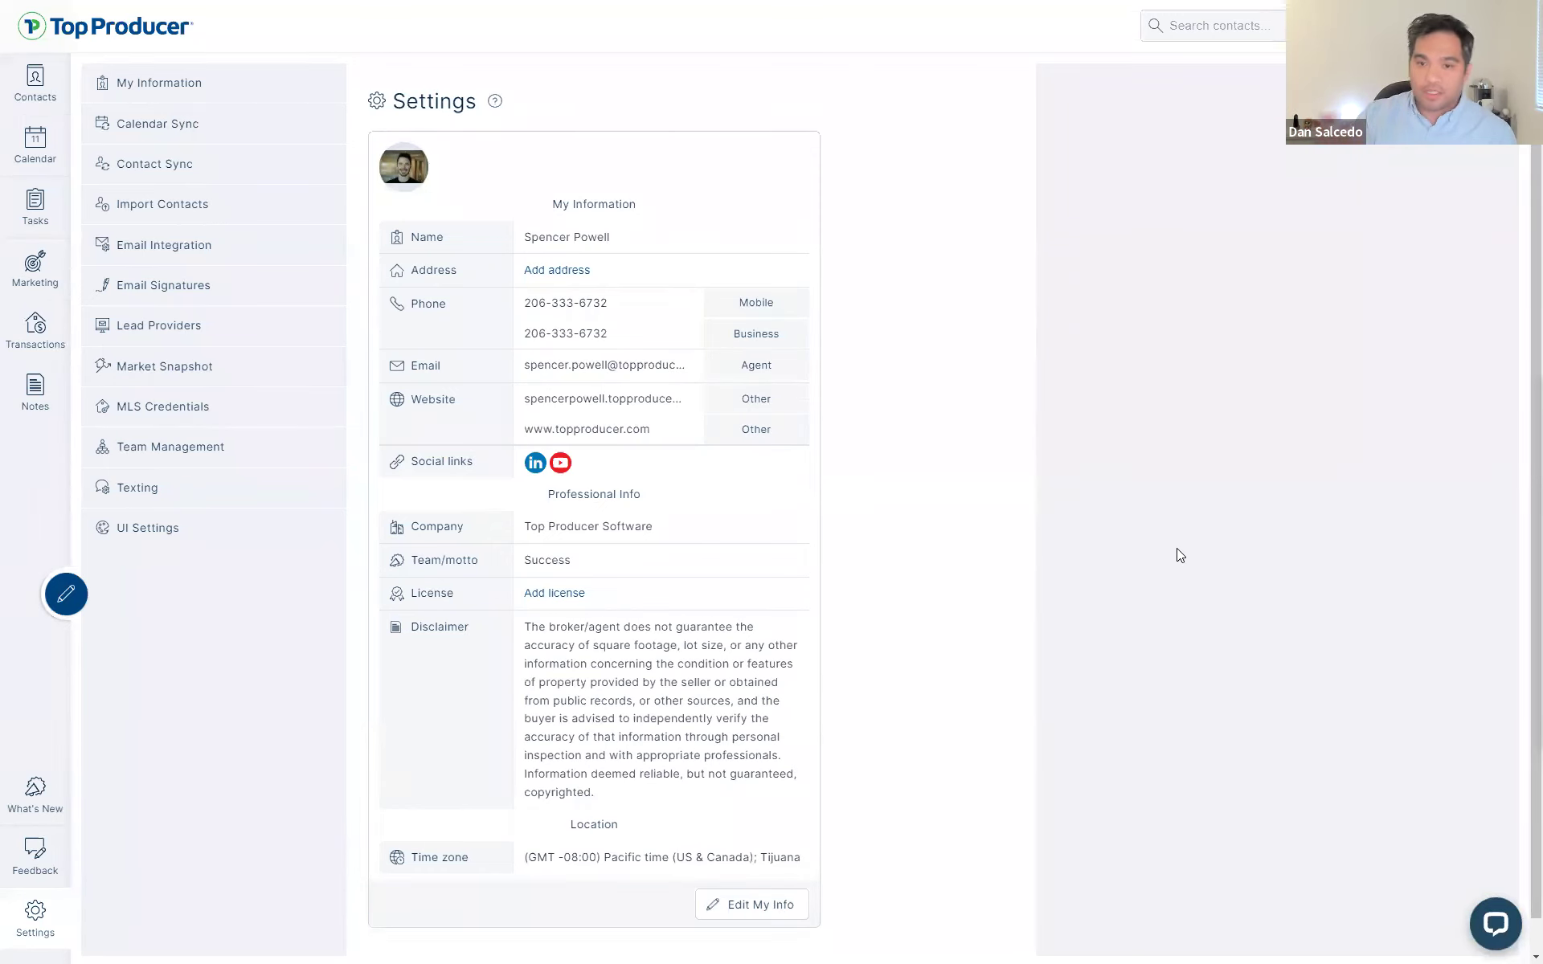
- Visit Email Signatures and Email Integration settings, then go via Transactions to Marketing's Market Snapshot Reports
click(215, 283)
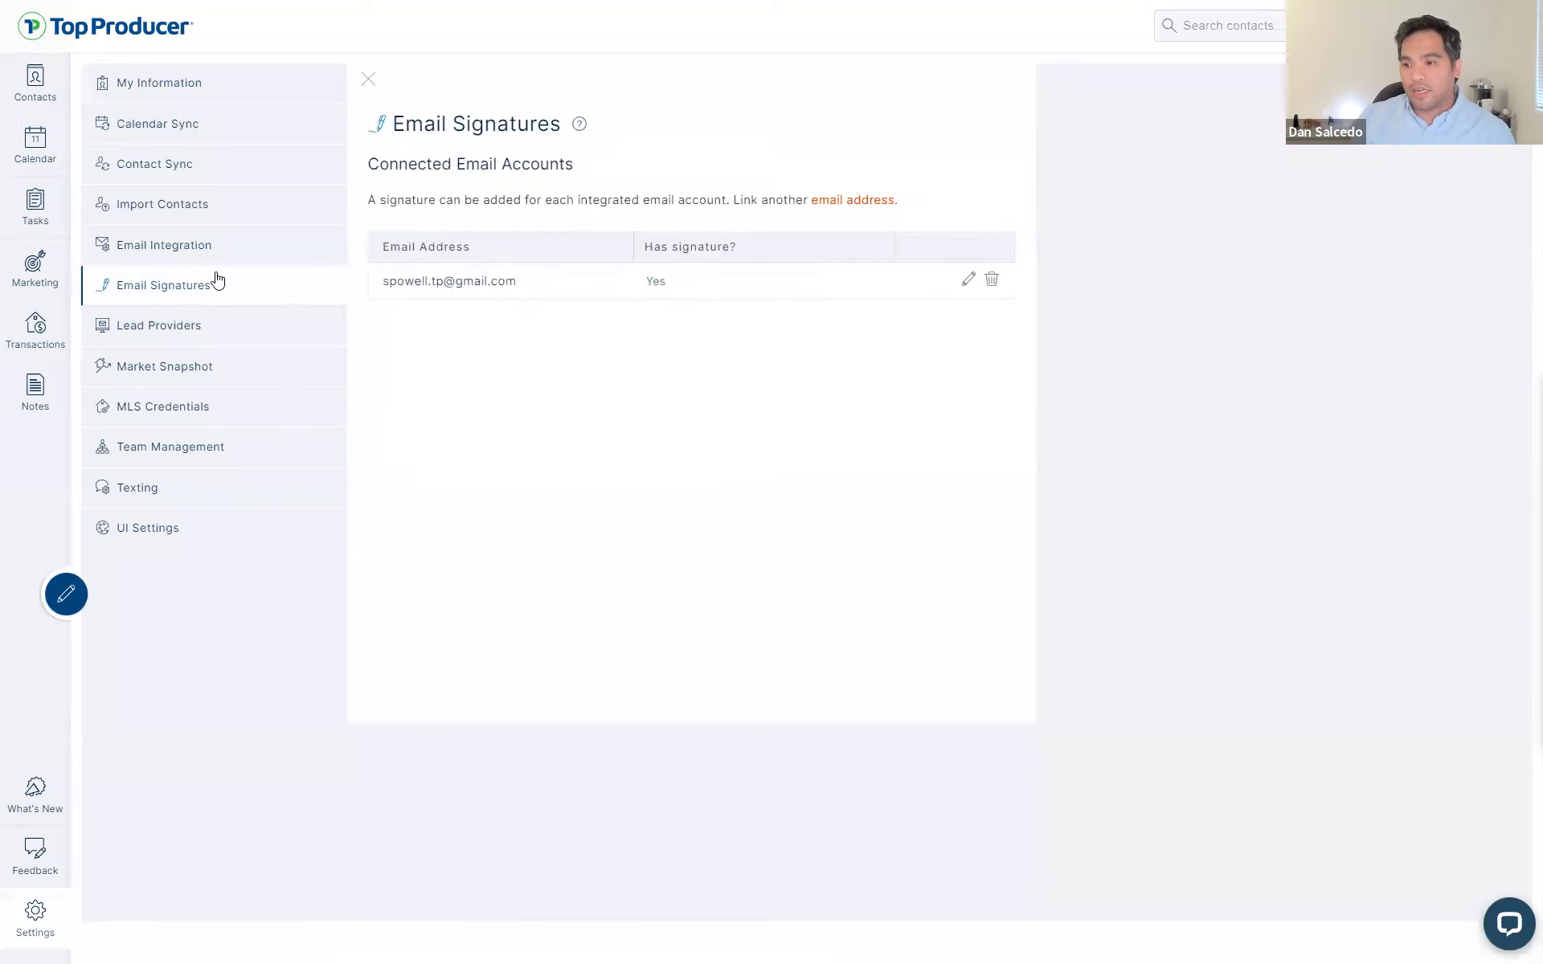
click(220, 251)
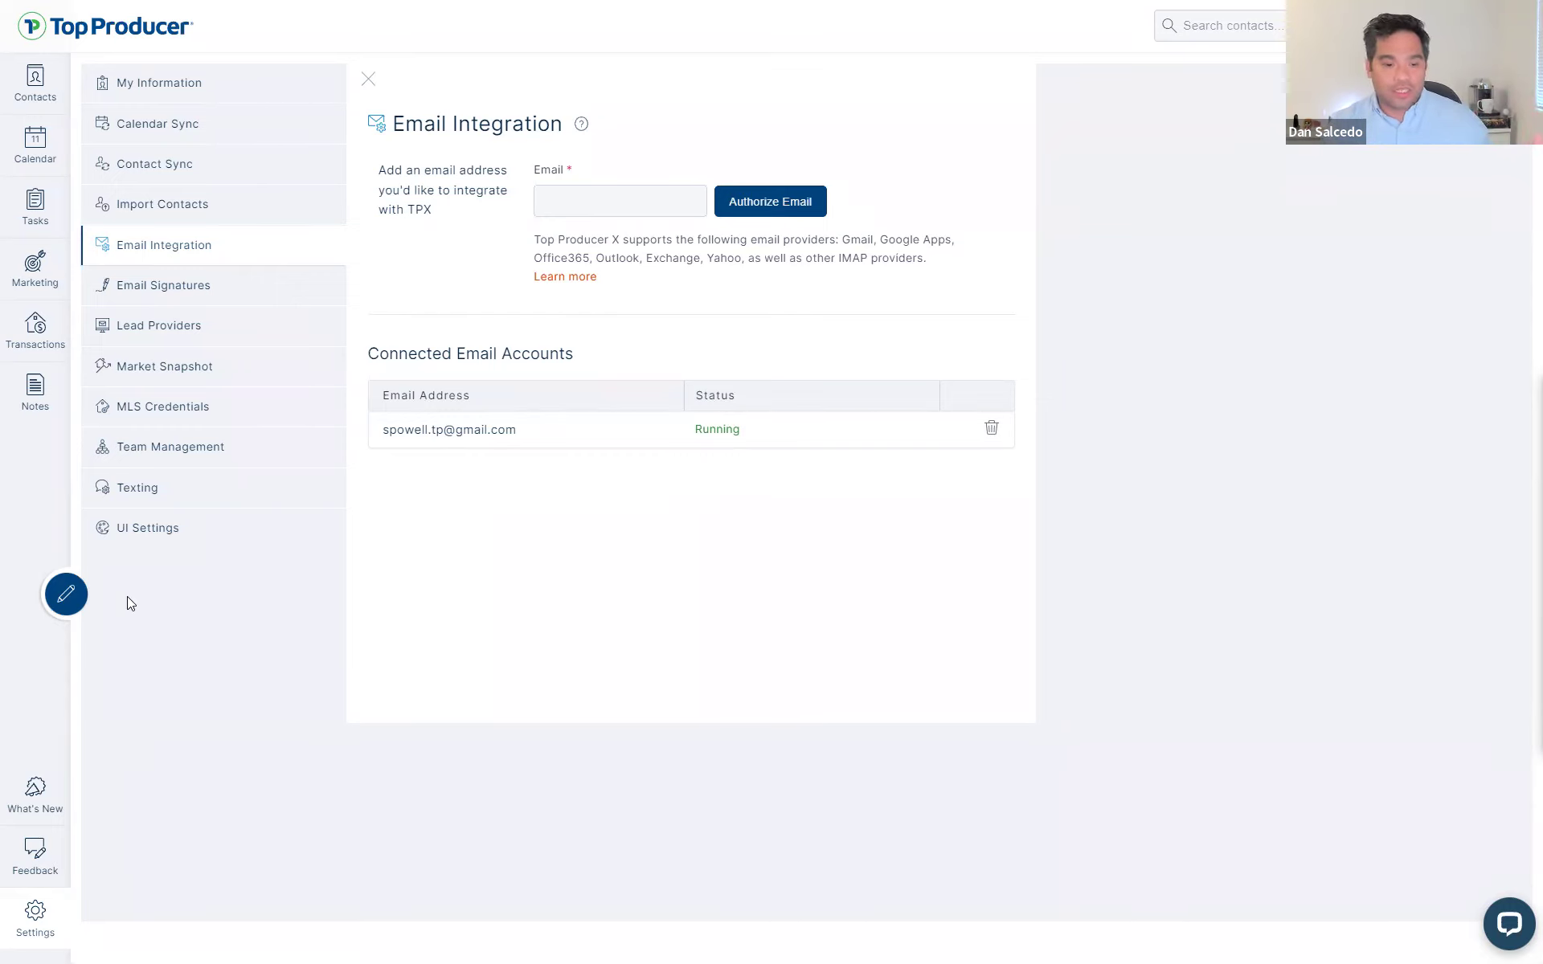
click(35, 329)
click(36, 269)
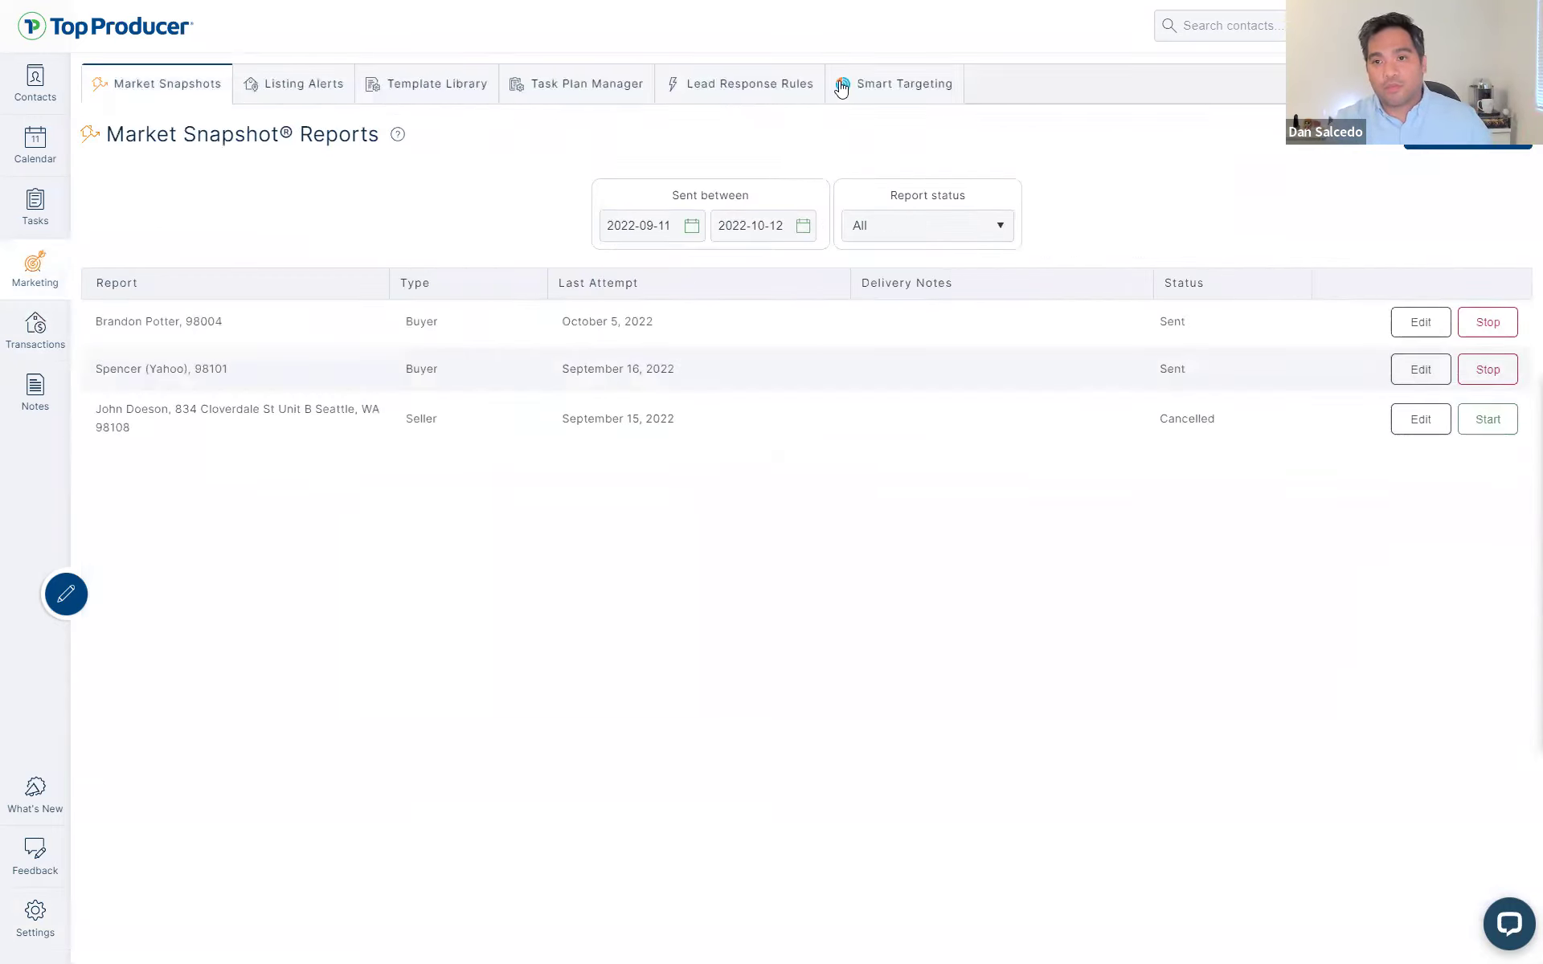
- Look at Smart Targeting, then return to the empty New contacts list
click(894, 84)
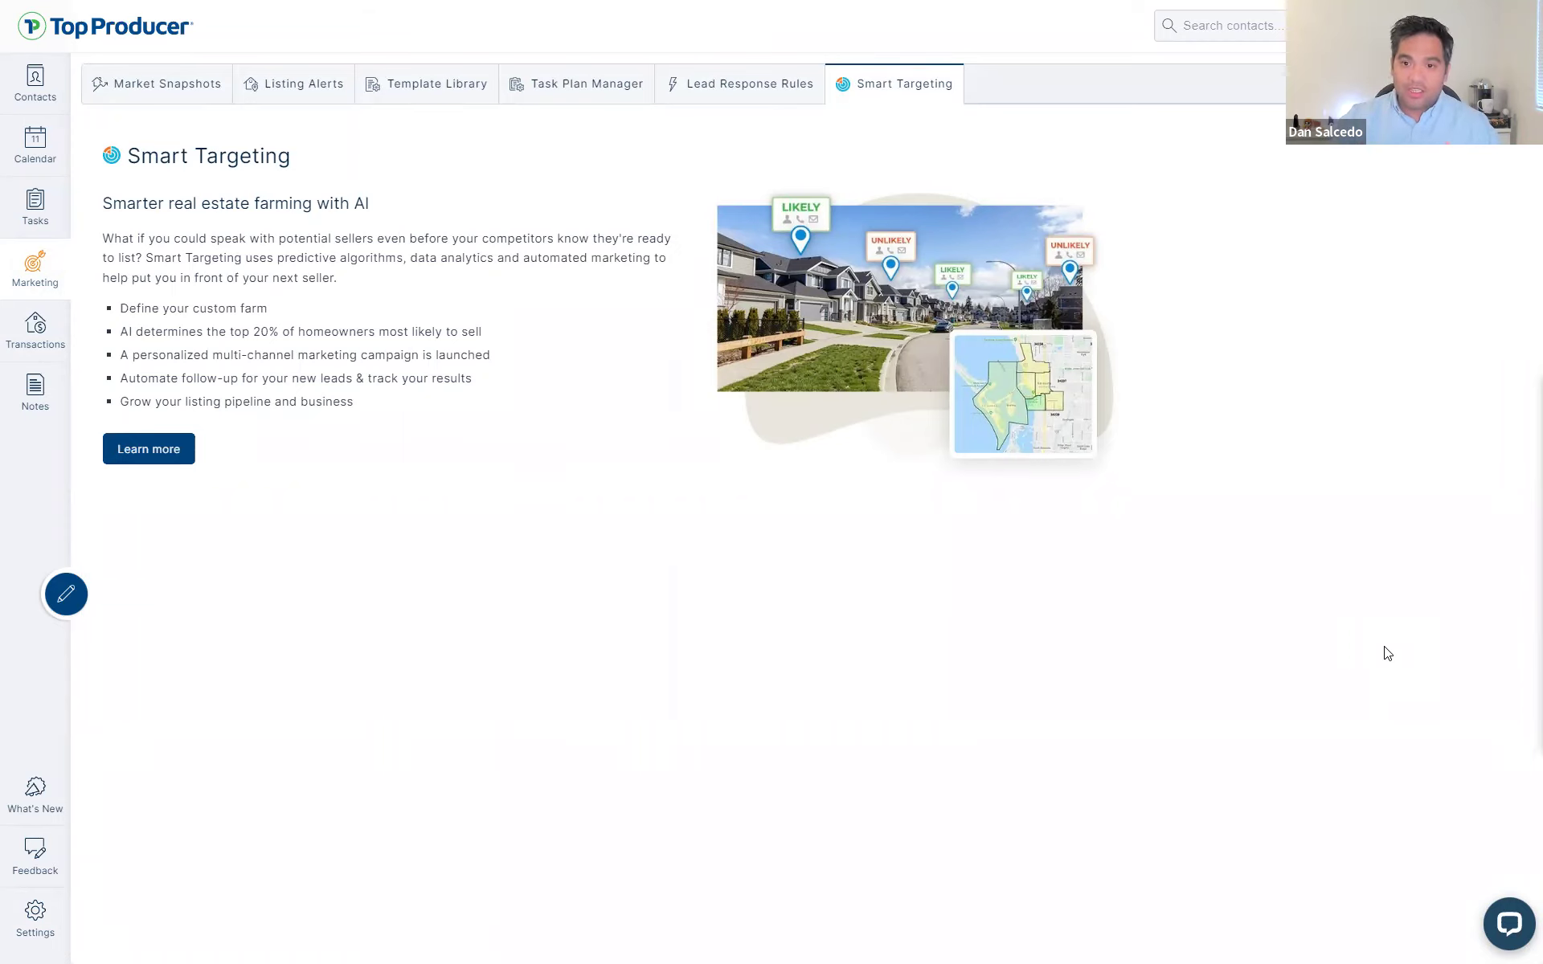
click(46, 98)
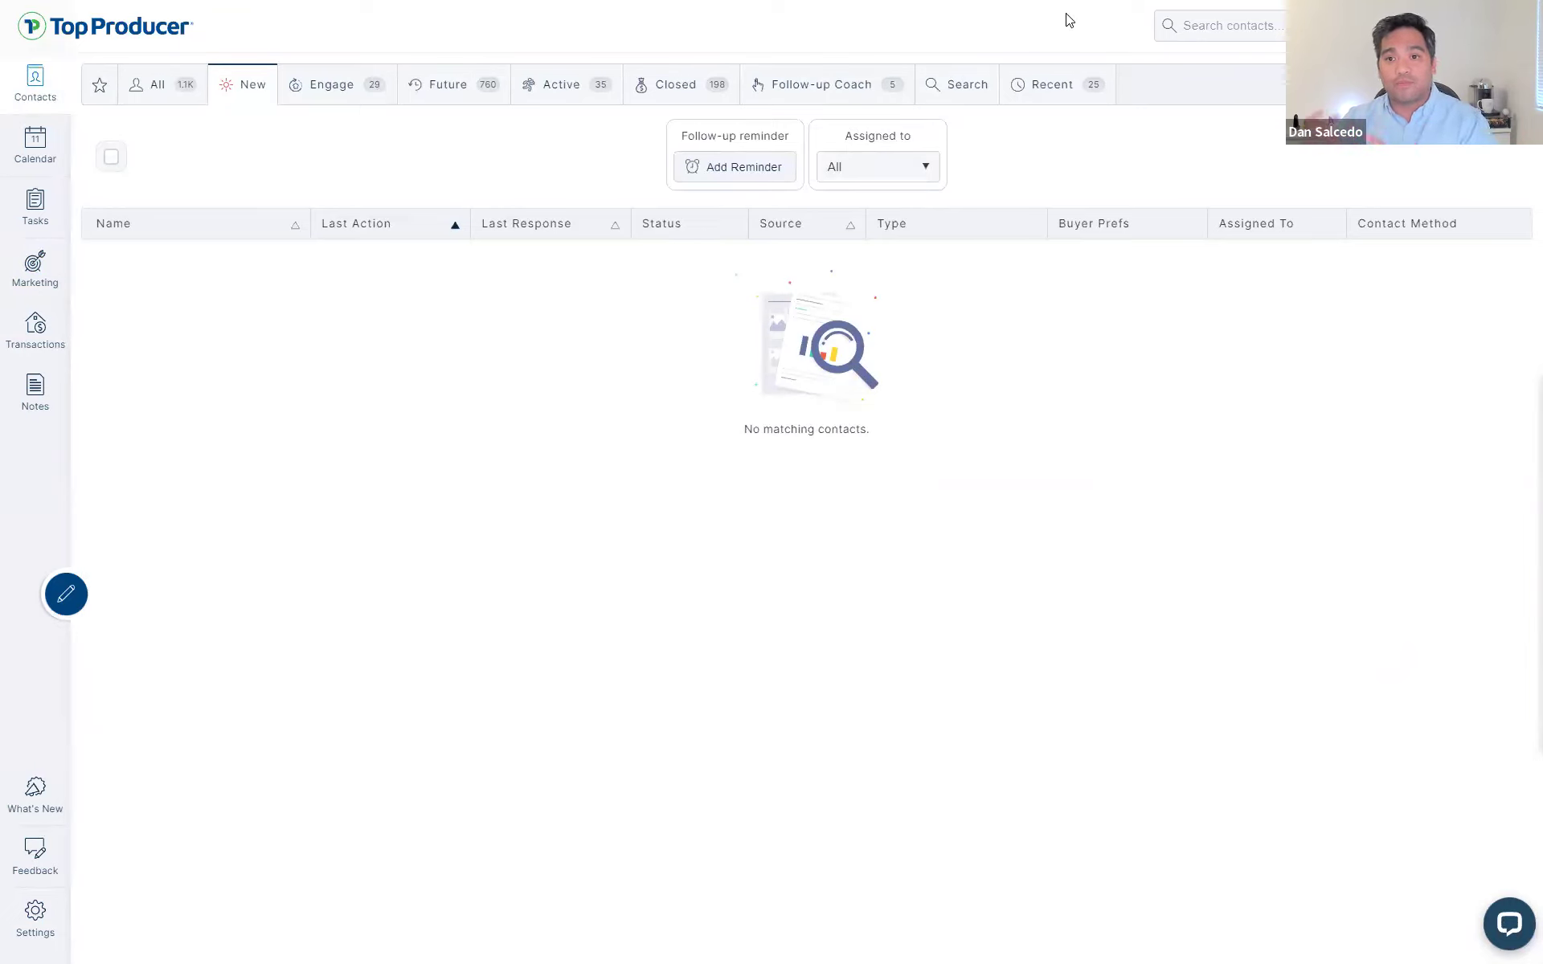
click(24, 916)
click(187, 245)
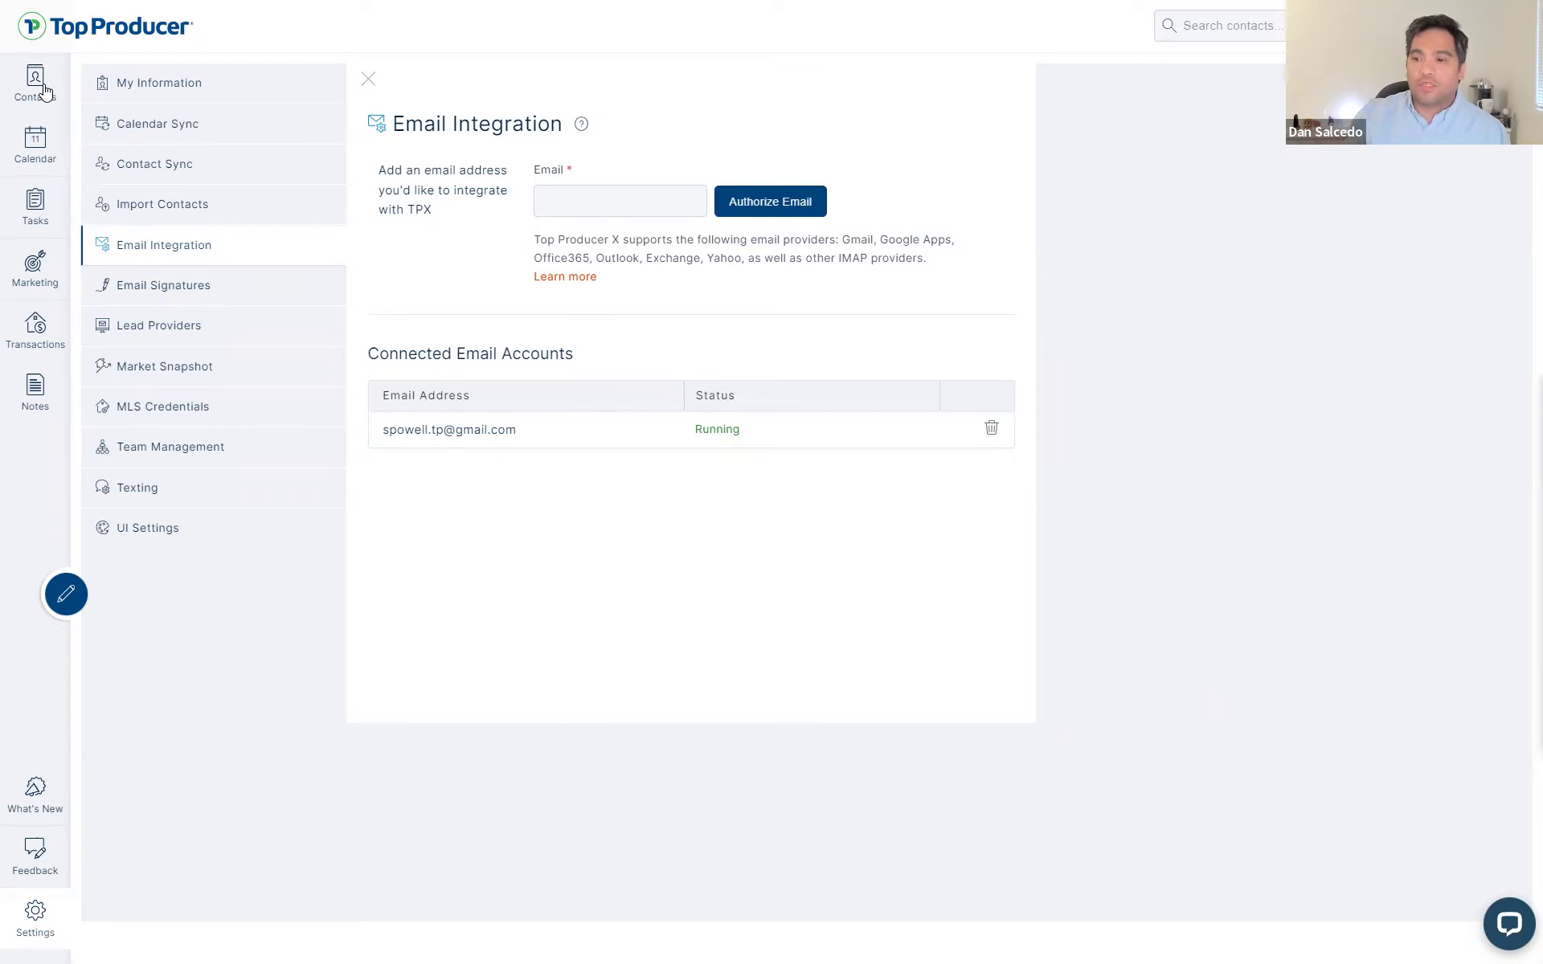
click(45, 92)
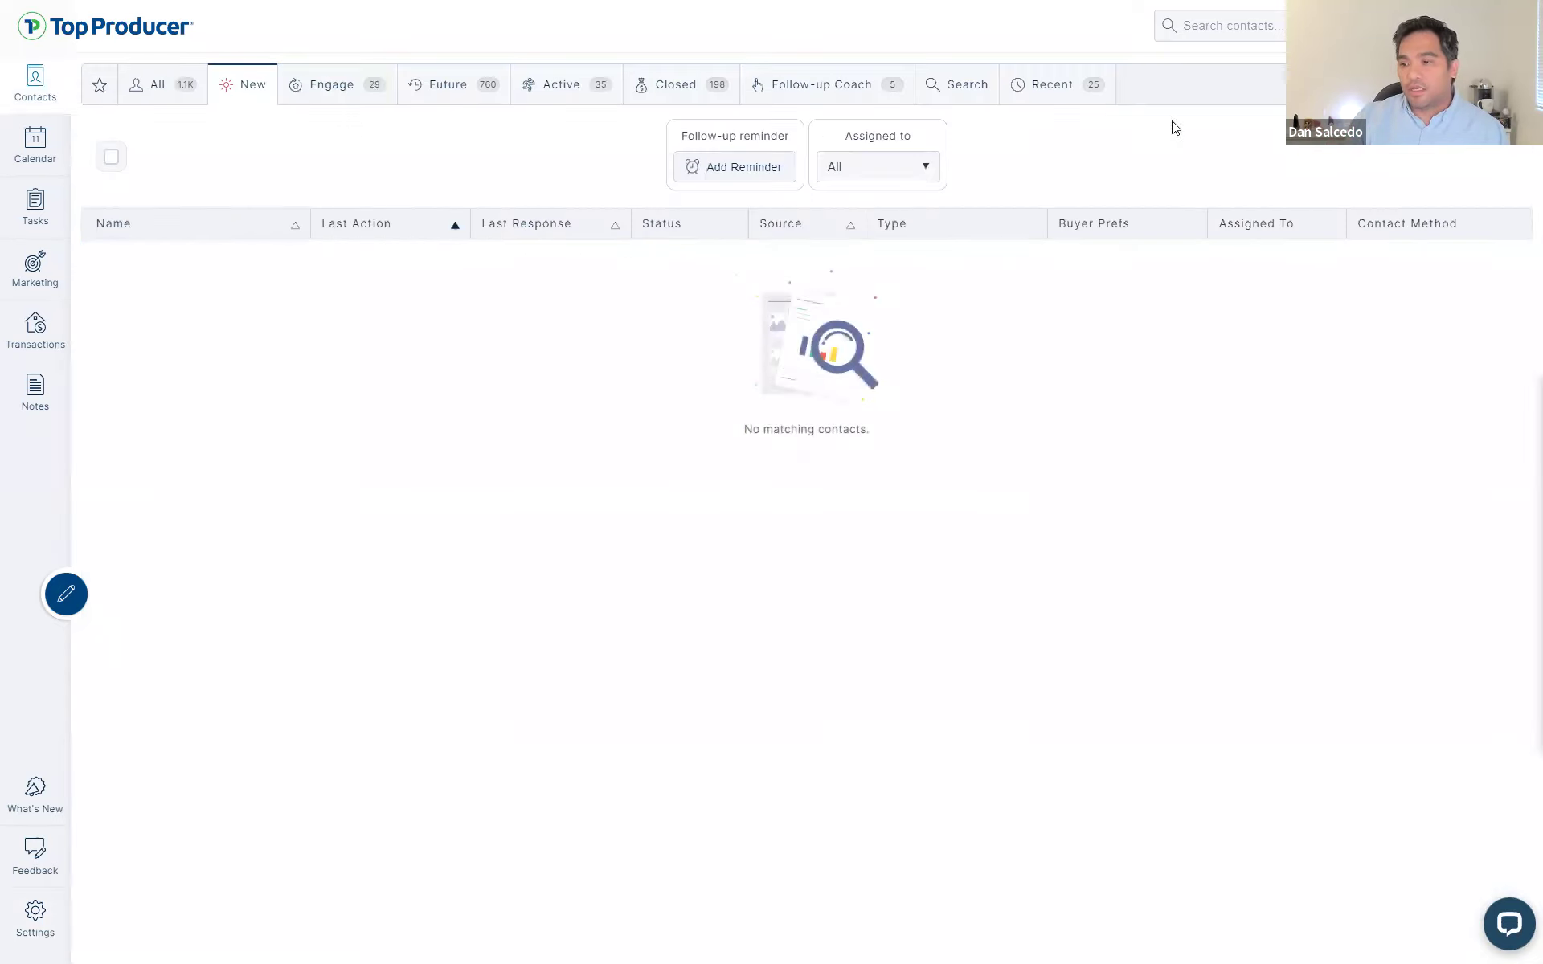
- Start a new contact tab labelled 'Past clients' and try, then drop, the Past client type
click(1366, 85)
click(1242, 118)
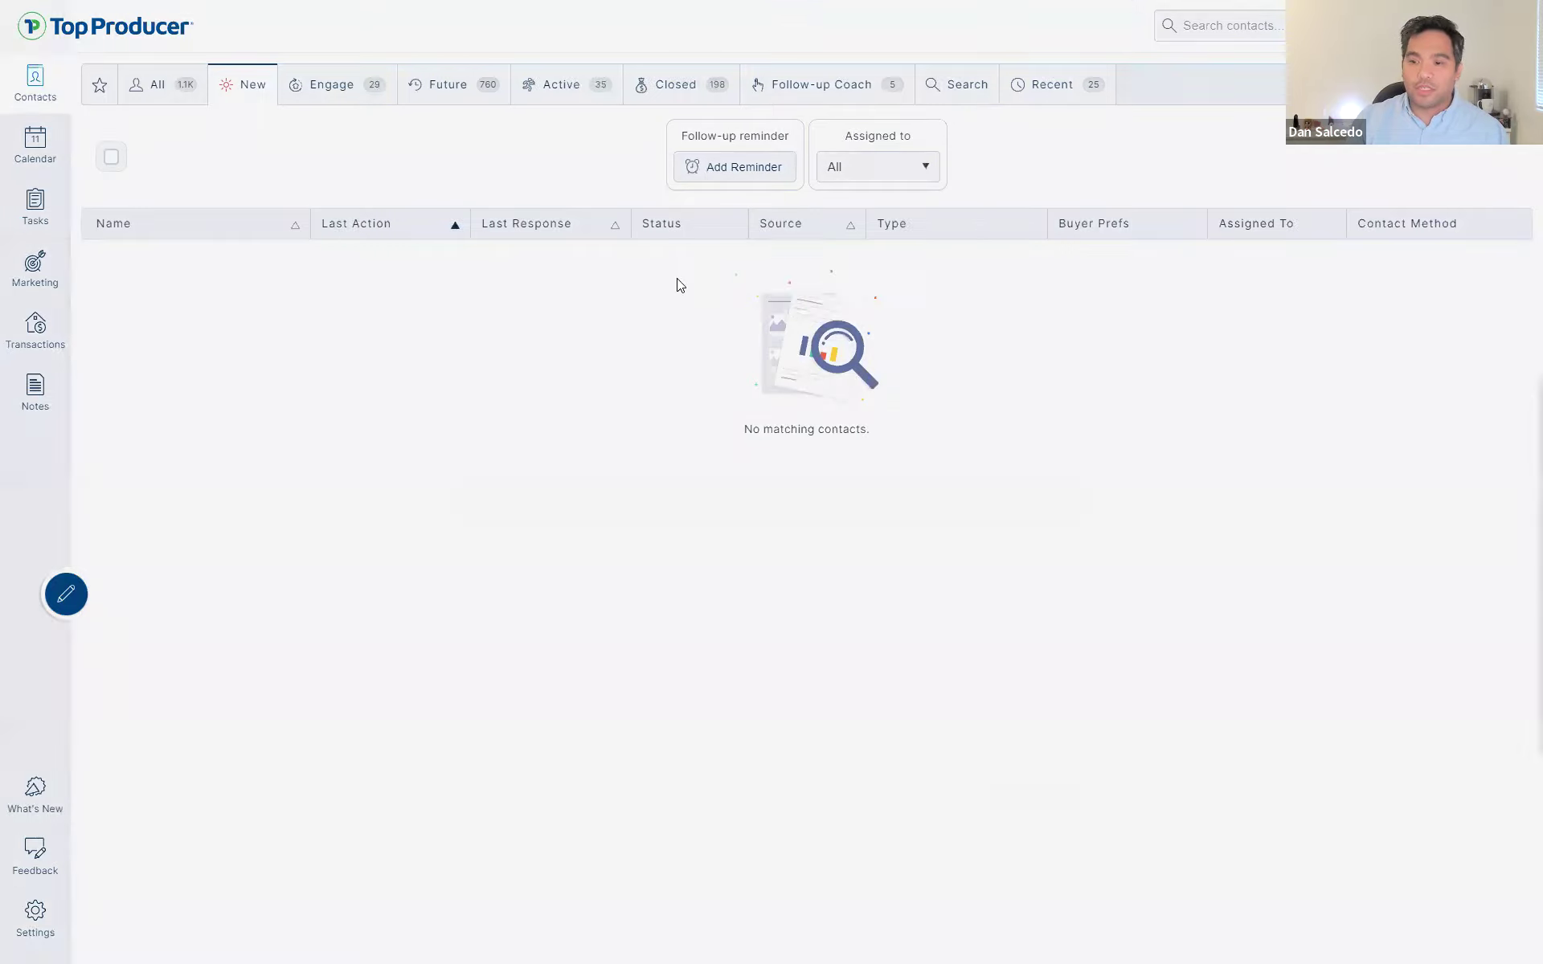
text(Past clients)
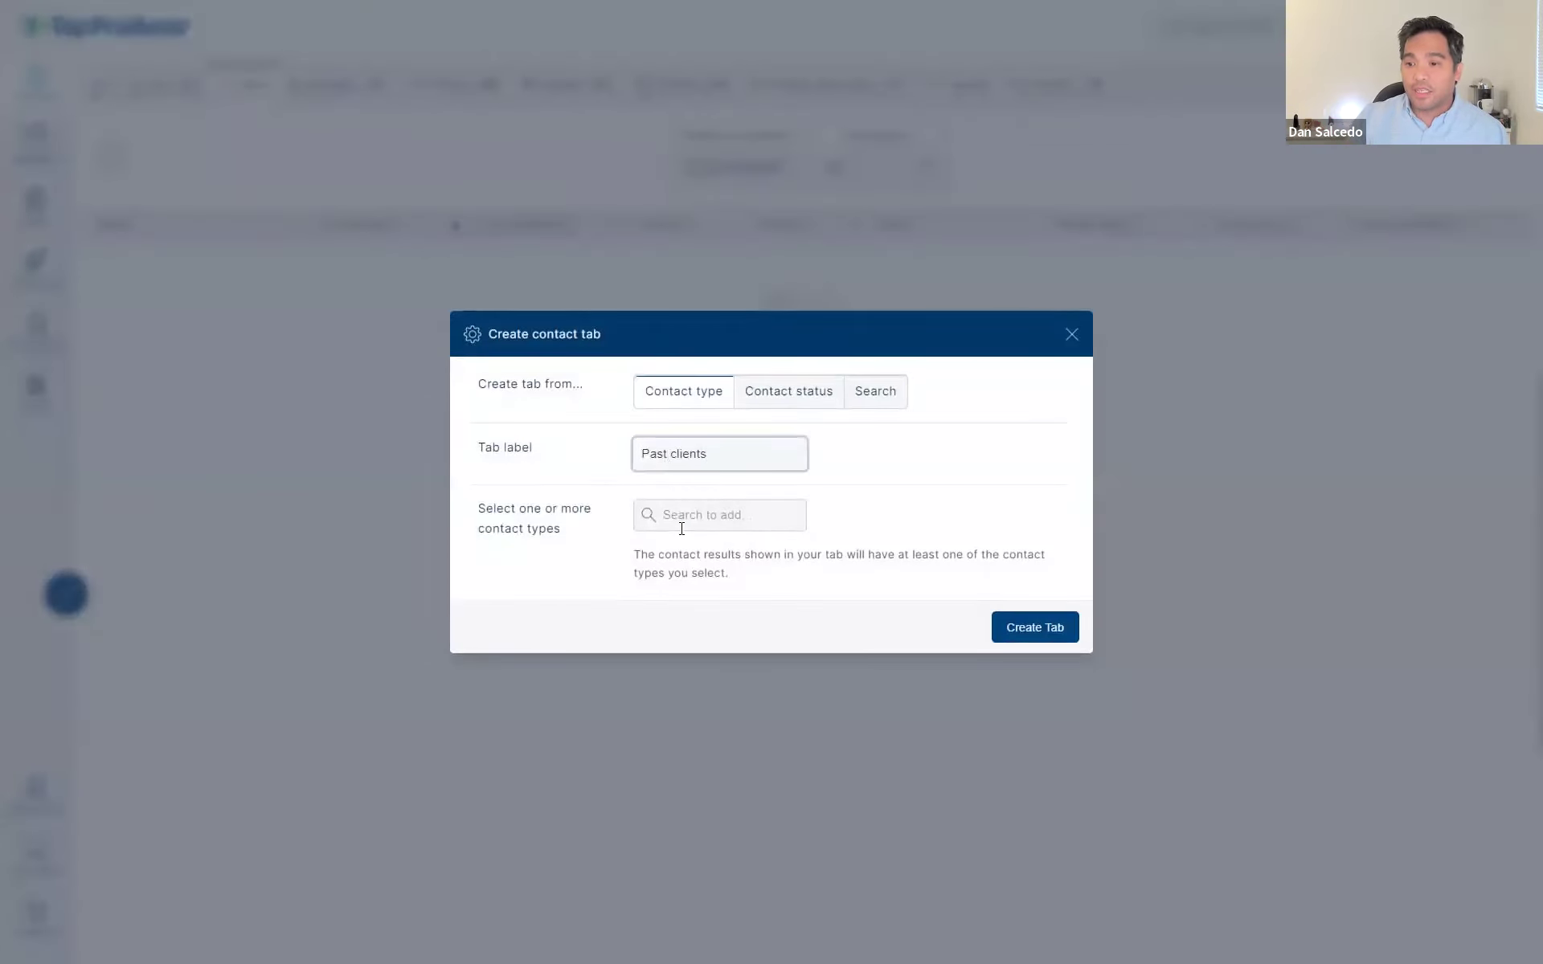
click(682, 522)
text(past)
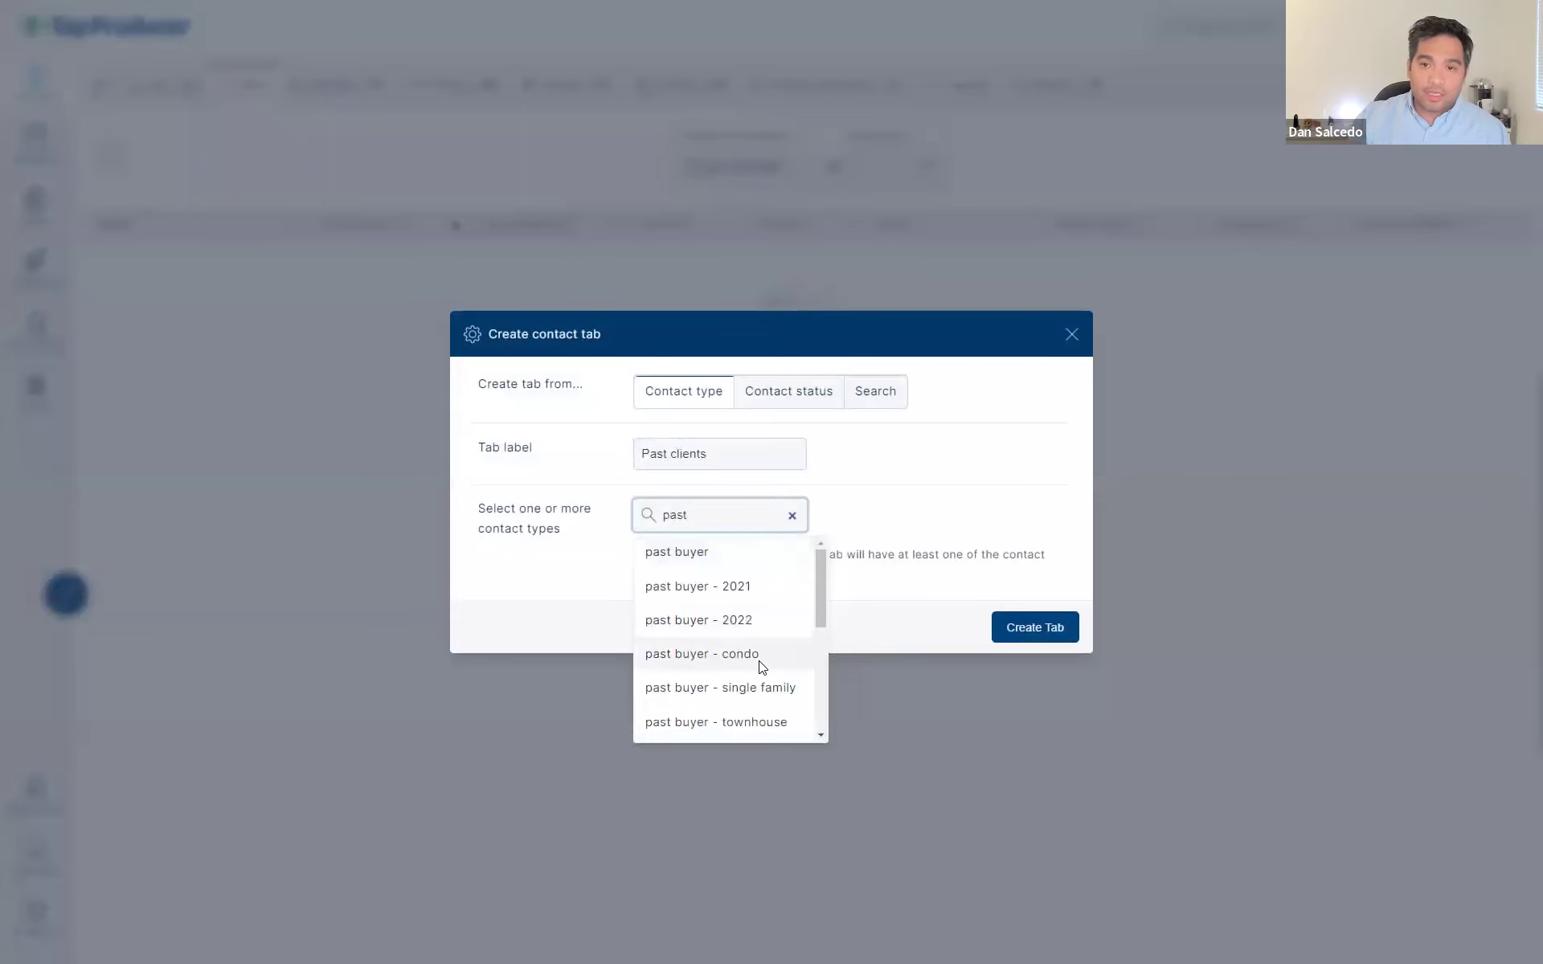
scroll(754, 656, down, 3)
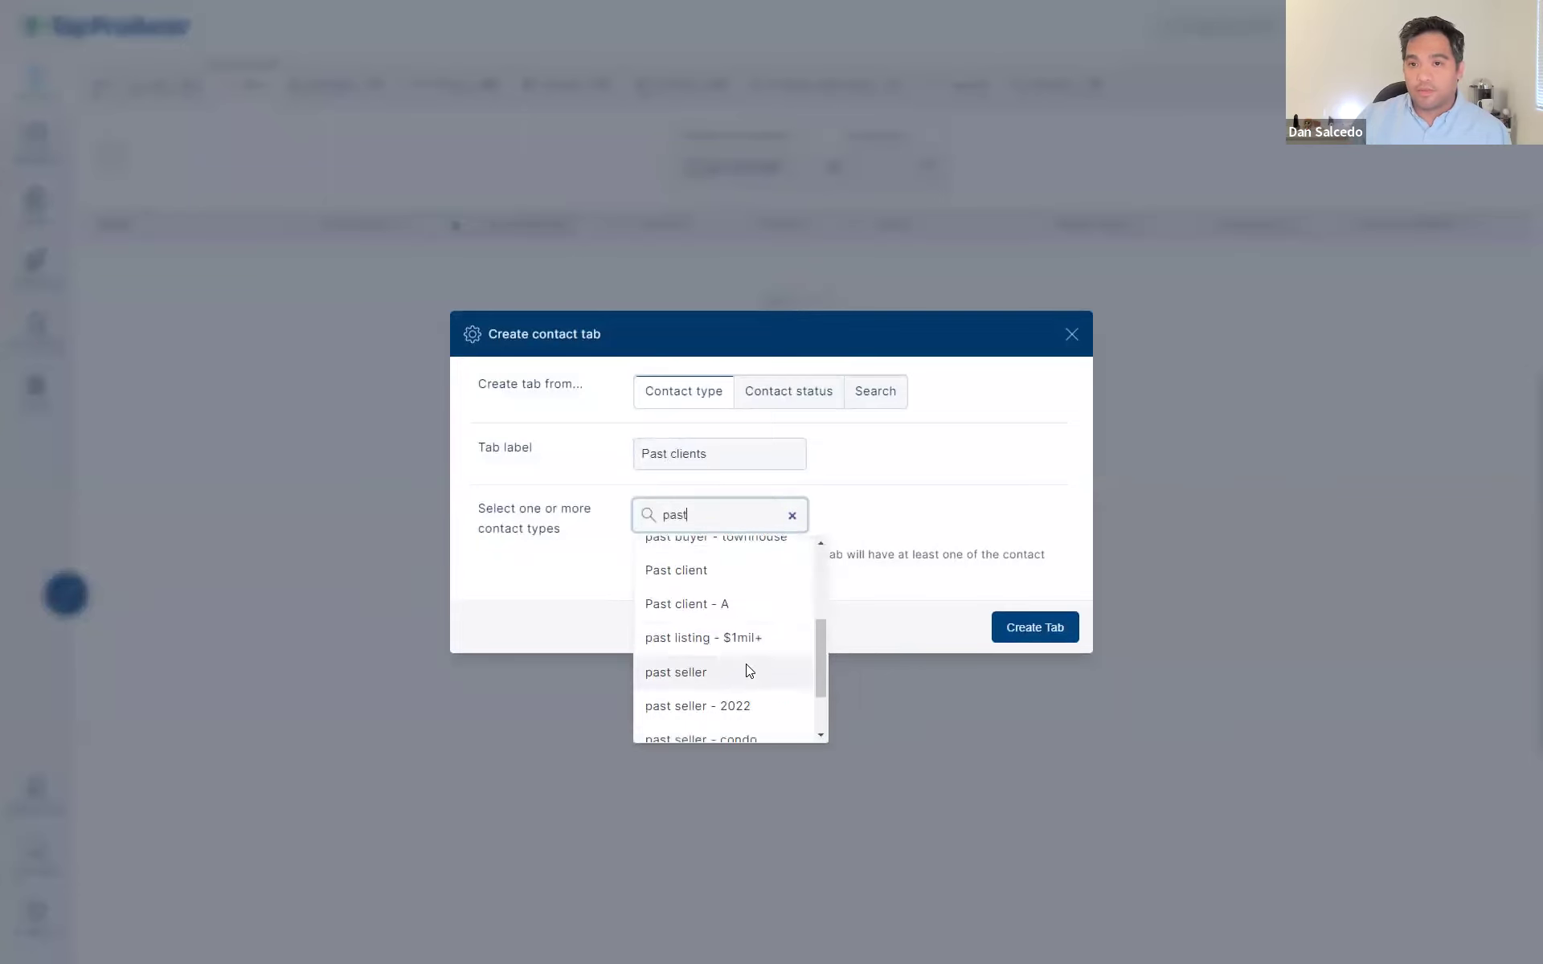
click(734, 573)
click(721, 495)
- Relabel the tab 'Past Buyers 2022' and include the PAST BUYER - 2022 contact type
click(724, 457)
key(BackSpace)
key(BackSpace)
key(BackSpace)
key(BackSpace)
key(BackSpace)
text(Buye)
key(BackSpace)
text(ers 202)
text(3)
key(BackSpace)
key(BackSpace)
text(202)
key(BackSpace)
key(BackSpace)
text(2)
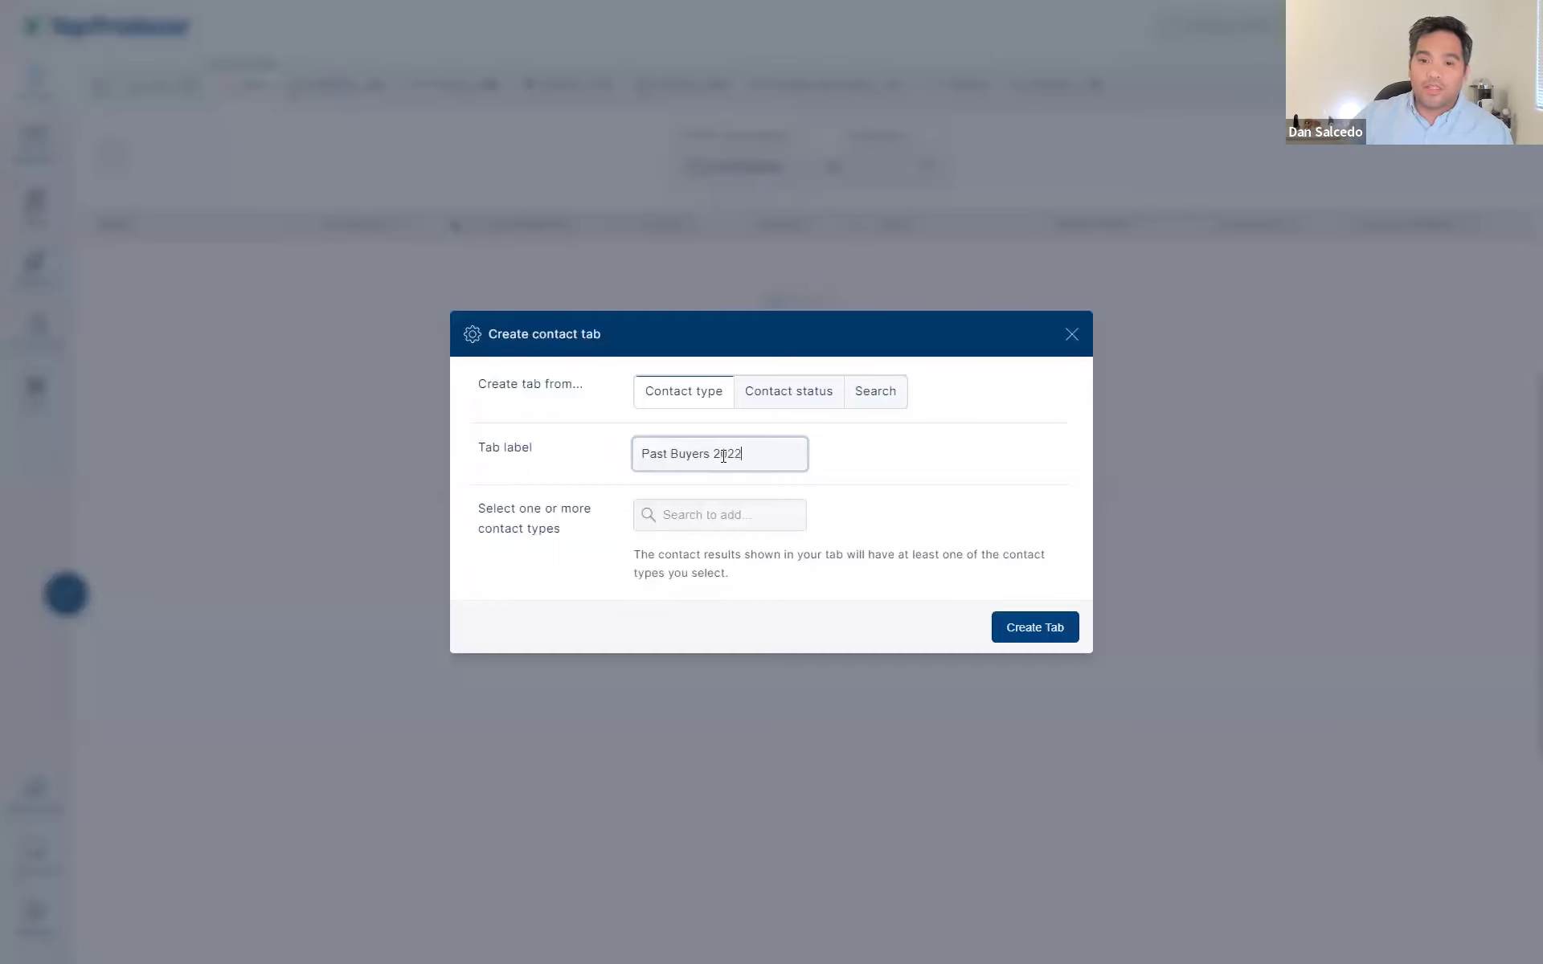
click(749, 517)
text(past)
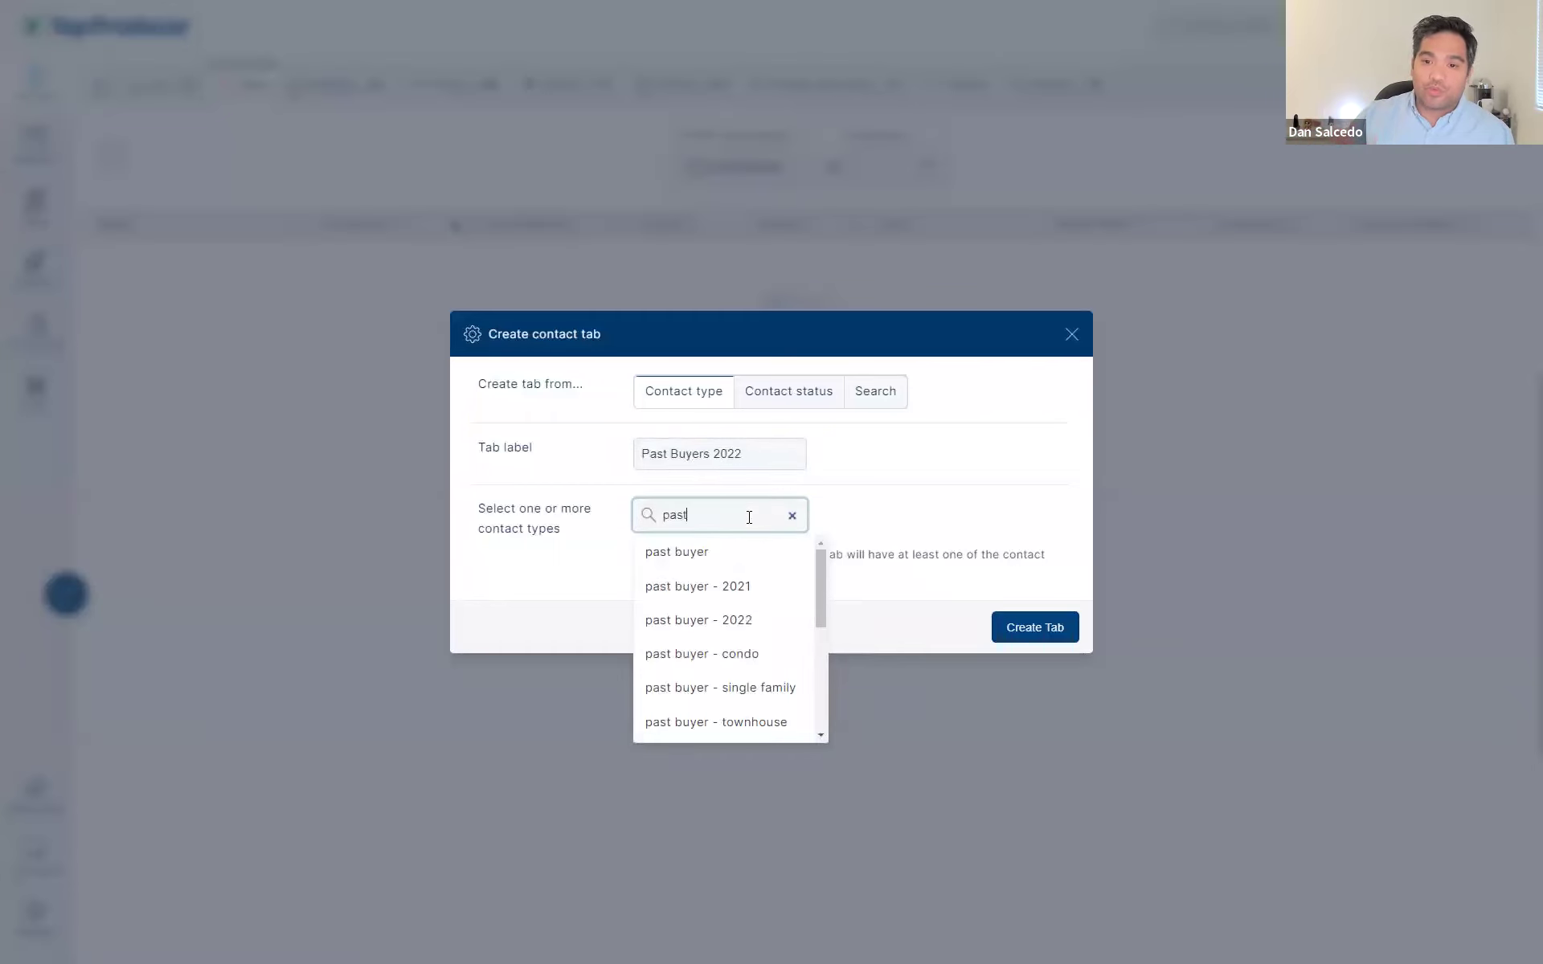
click(714, 621)
- Rename it 'Past Buyers 2021 & 2022', add PAST BUYER - 2021, and create the tab
click(802, 431)
key(BackSpace)
text(1 & 2022)
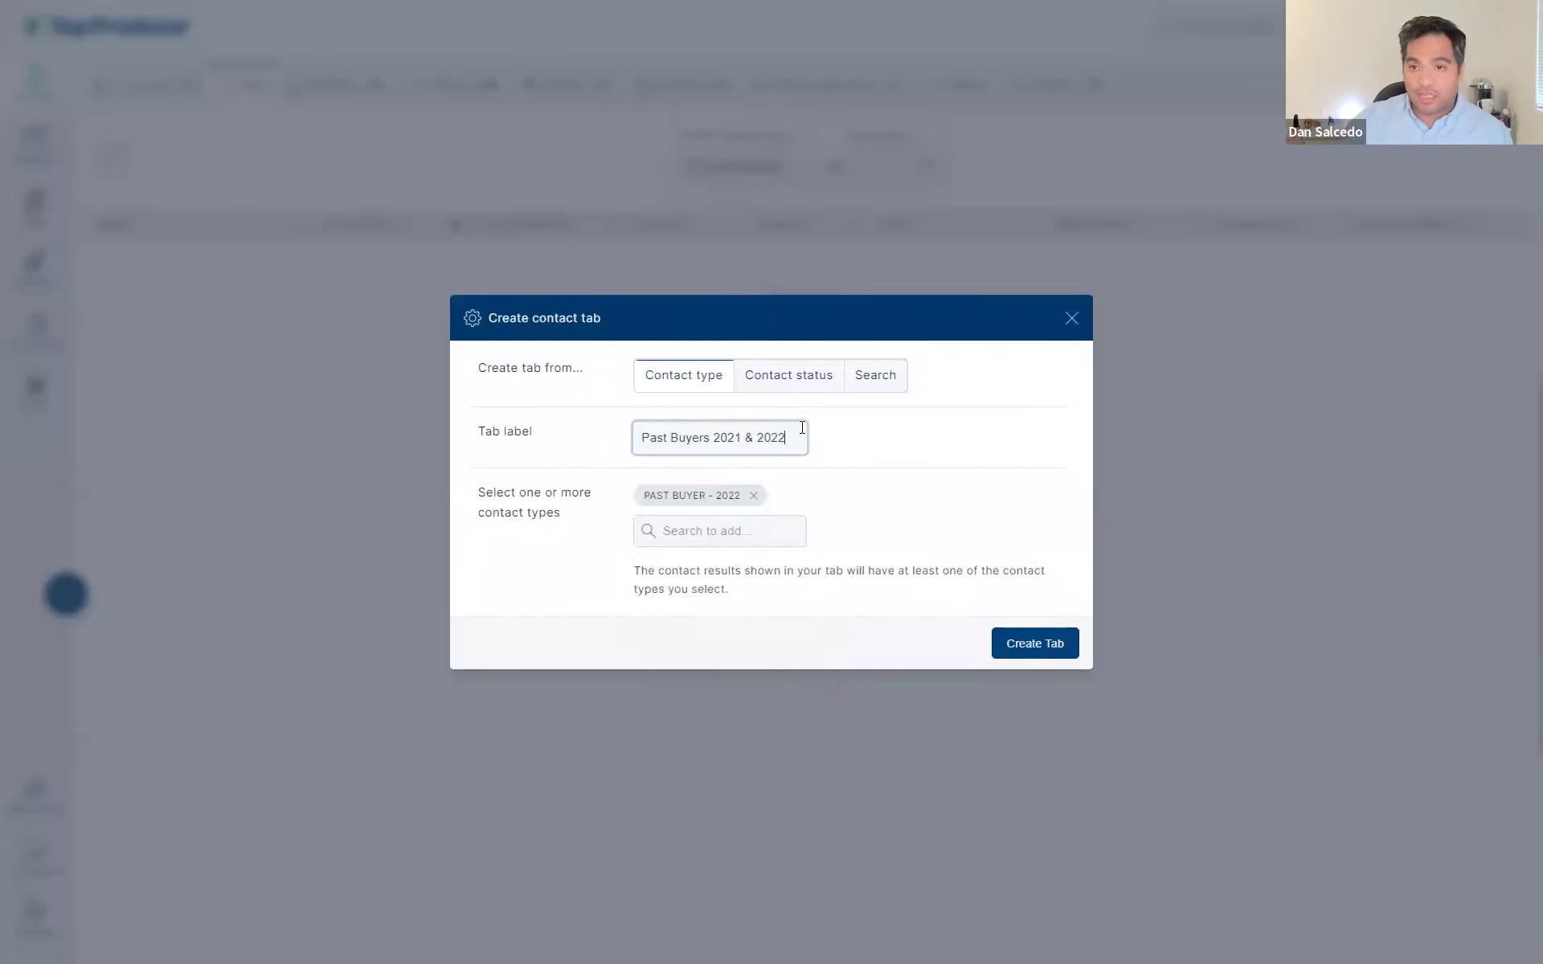
click(730, 529)
click(707, 599)
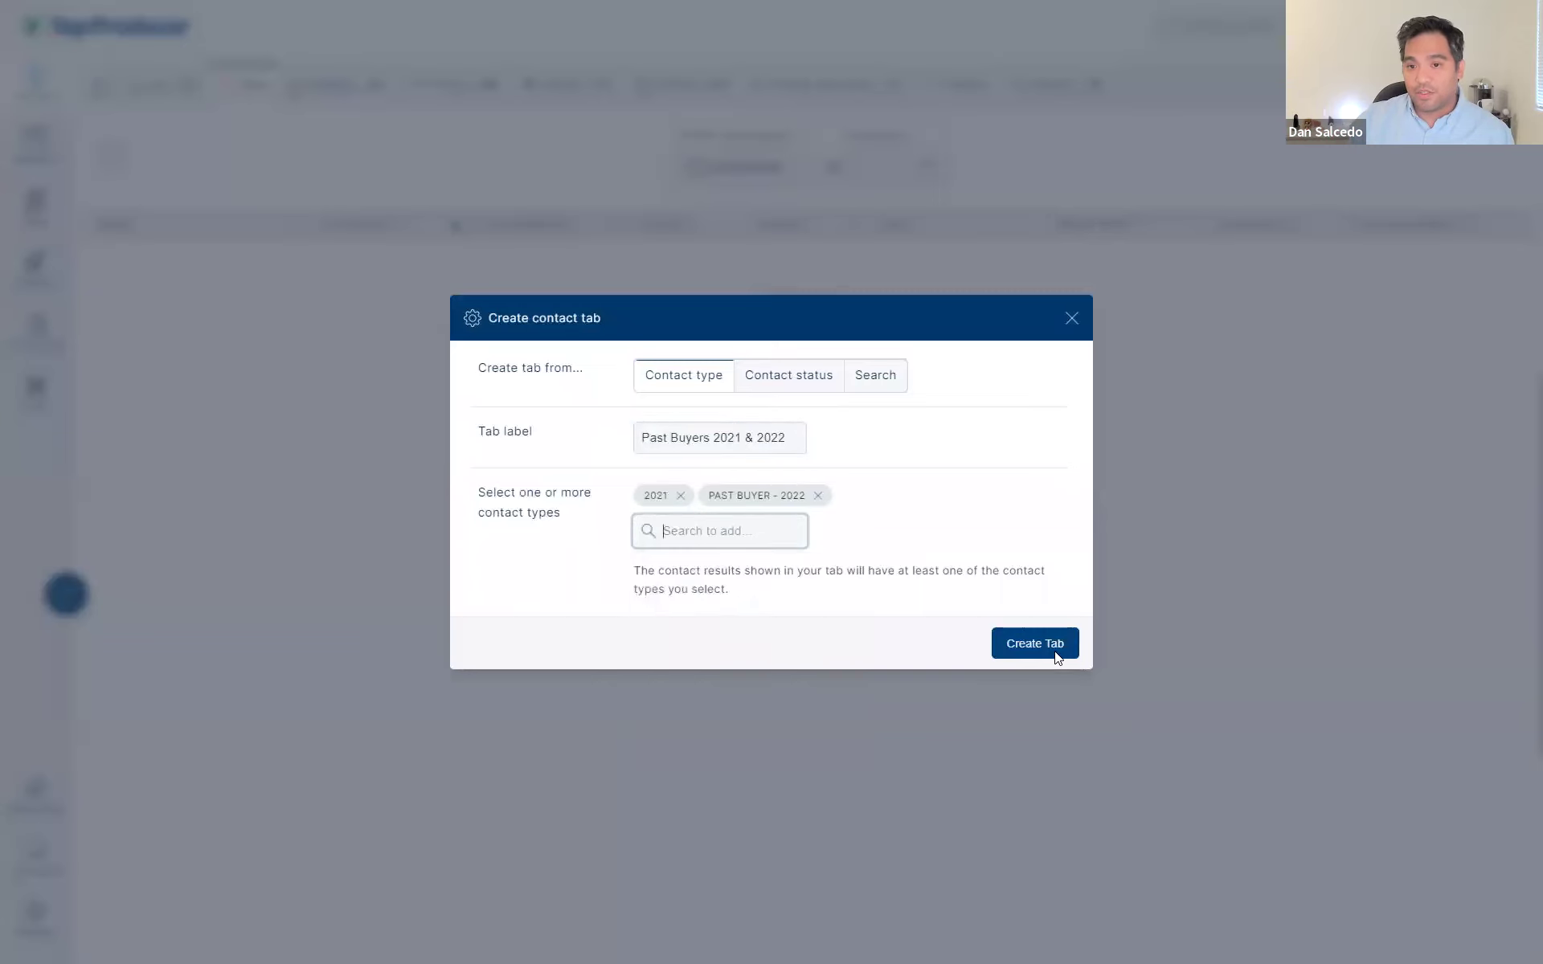
click(680, 495)
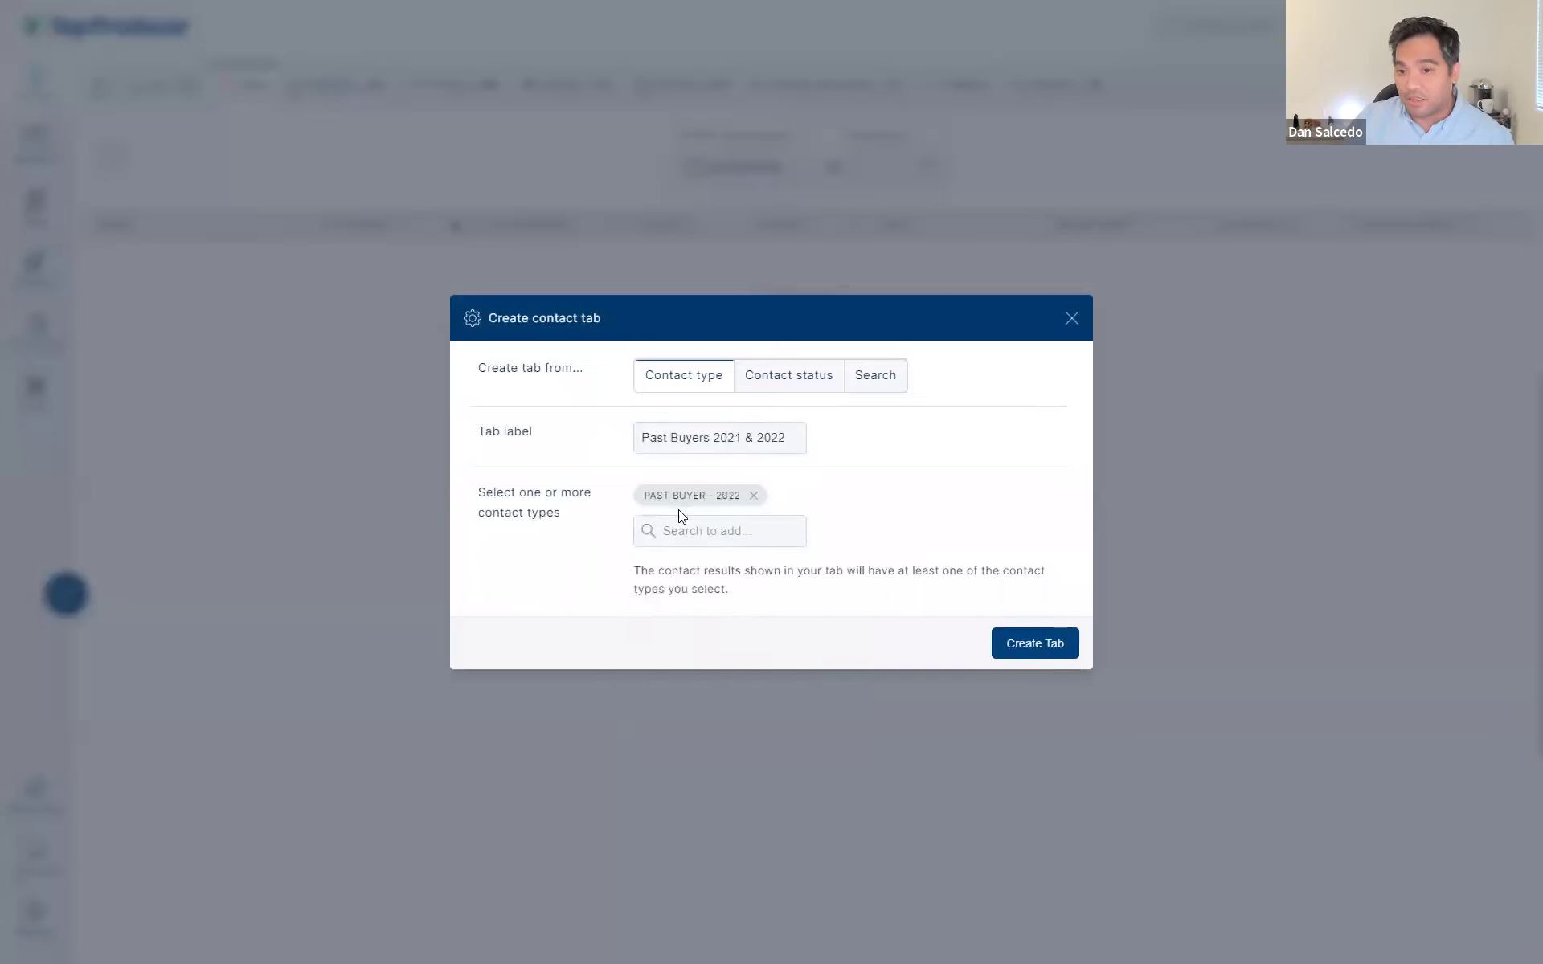
click(681, 522)
text(past)
click(692, 599)
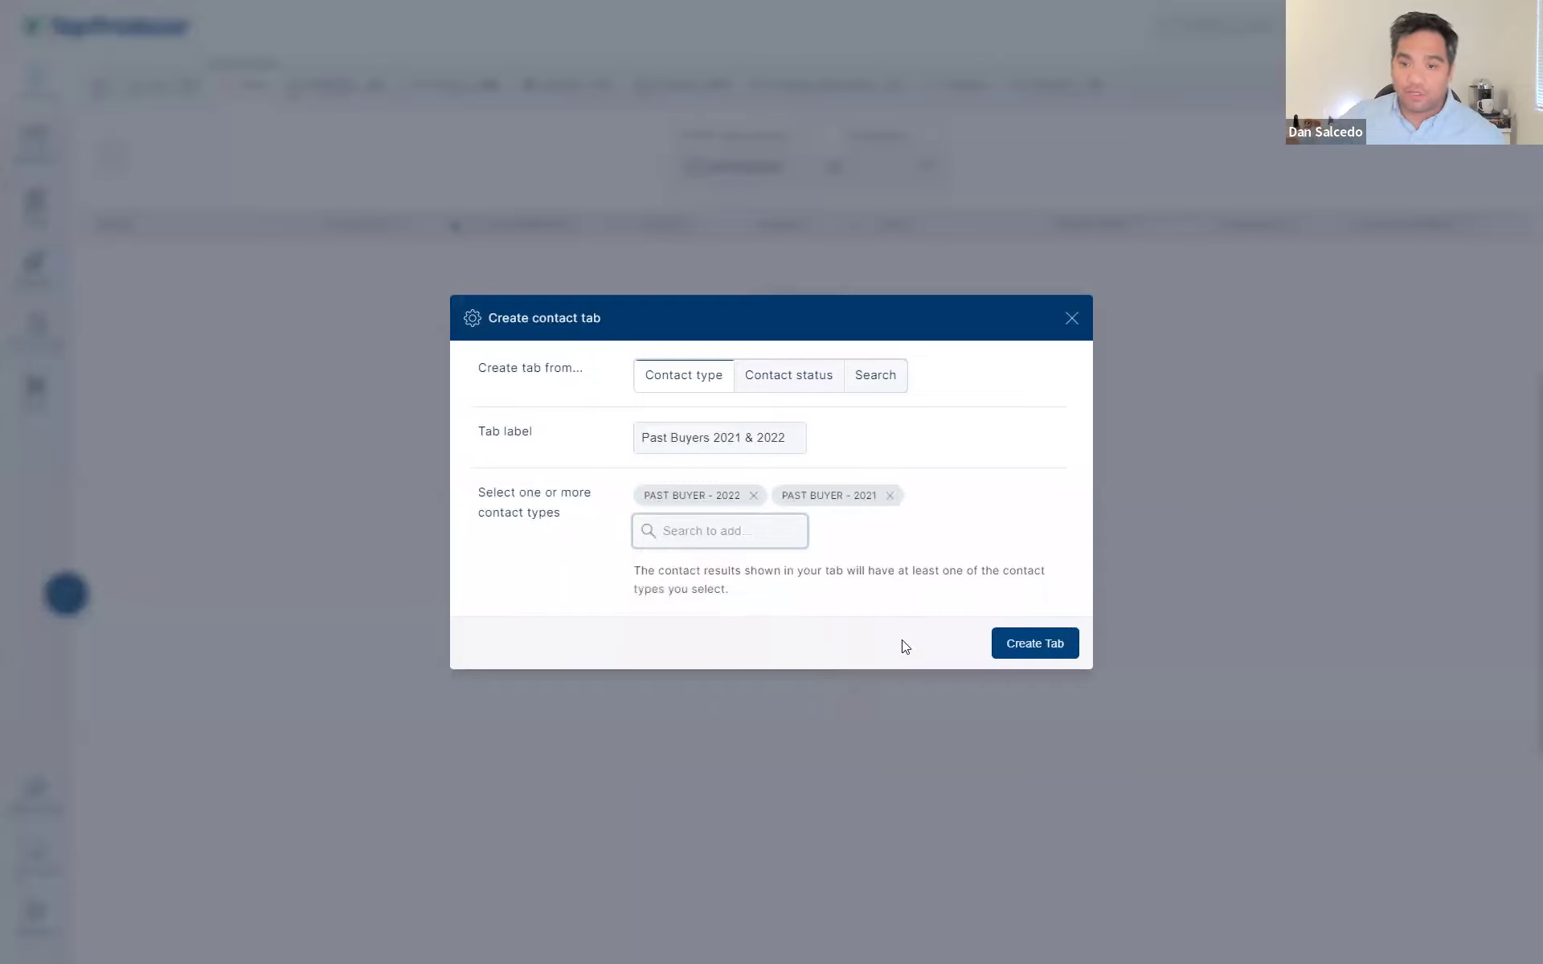
click(1015, 646)
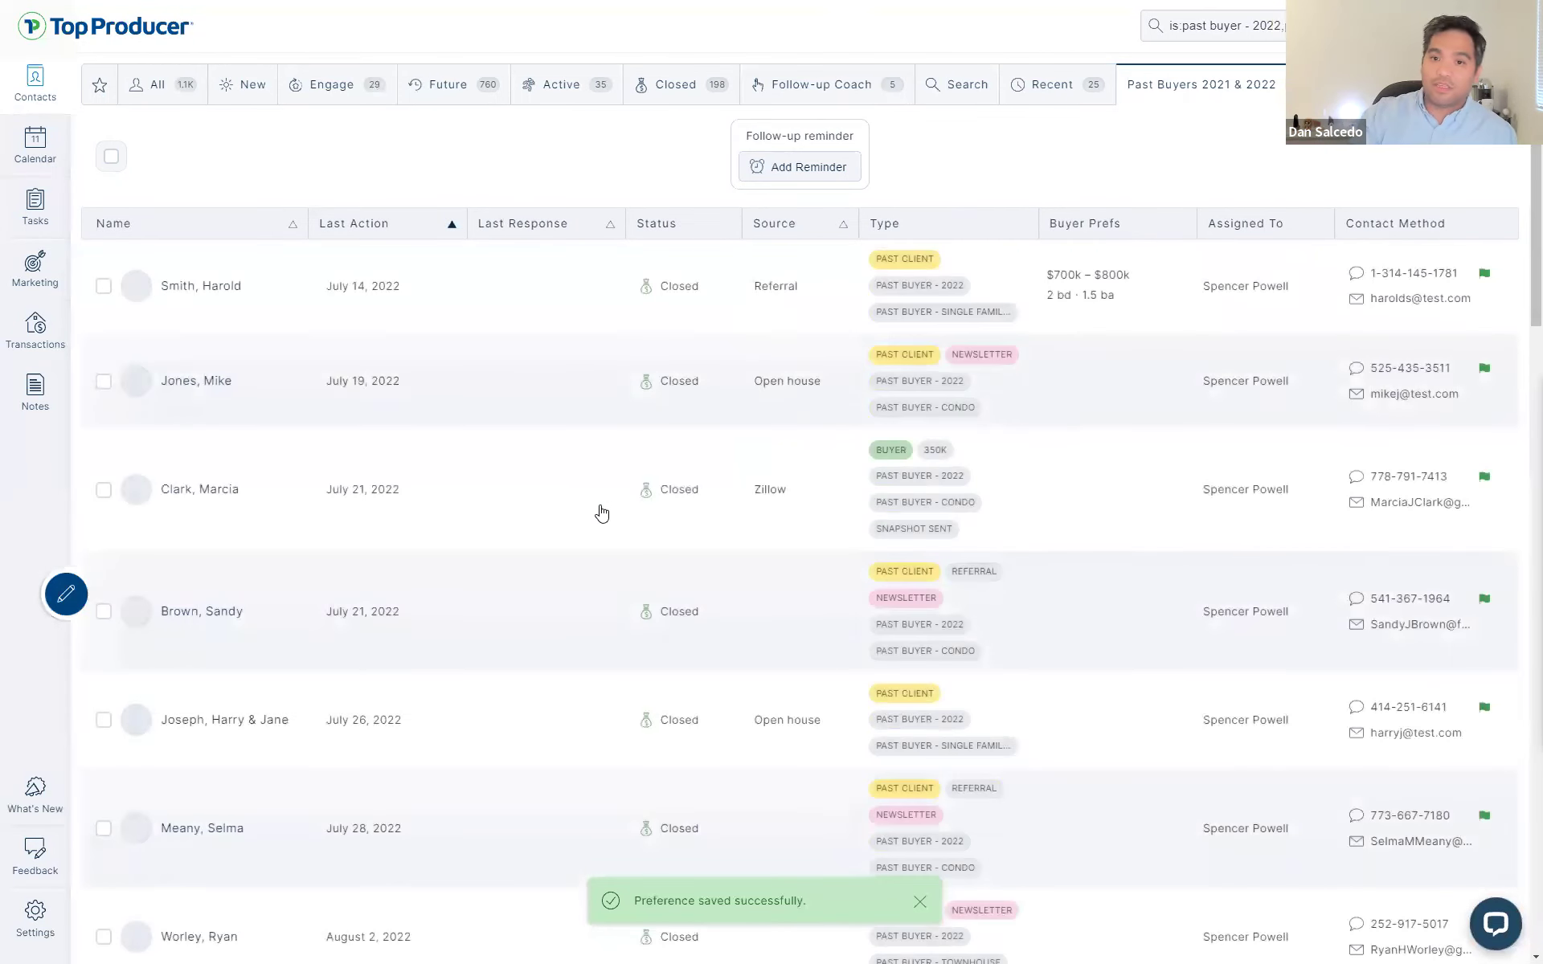
- Select all 32 contacts in the Past Buyers tab and start a group email
scroll(603, 522, down, 6)
scroll(602, 540, down, 10)
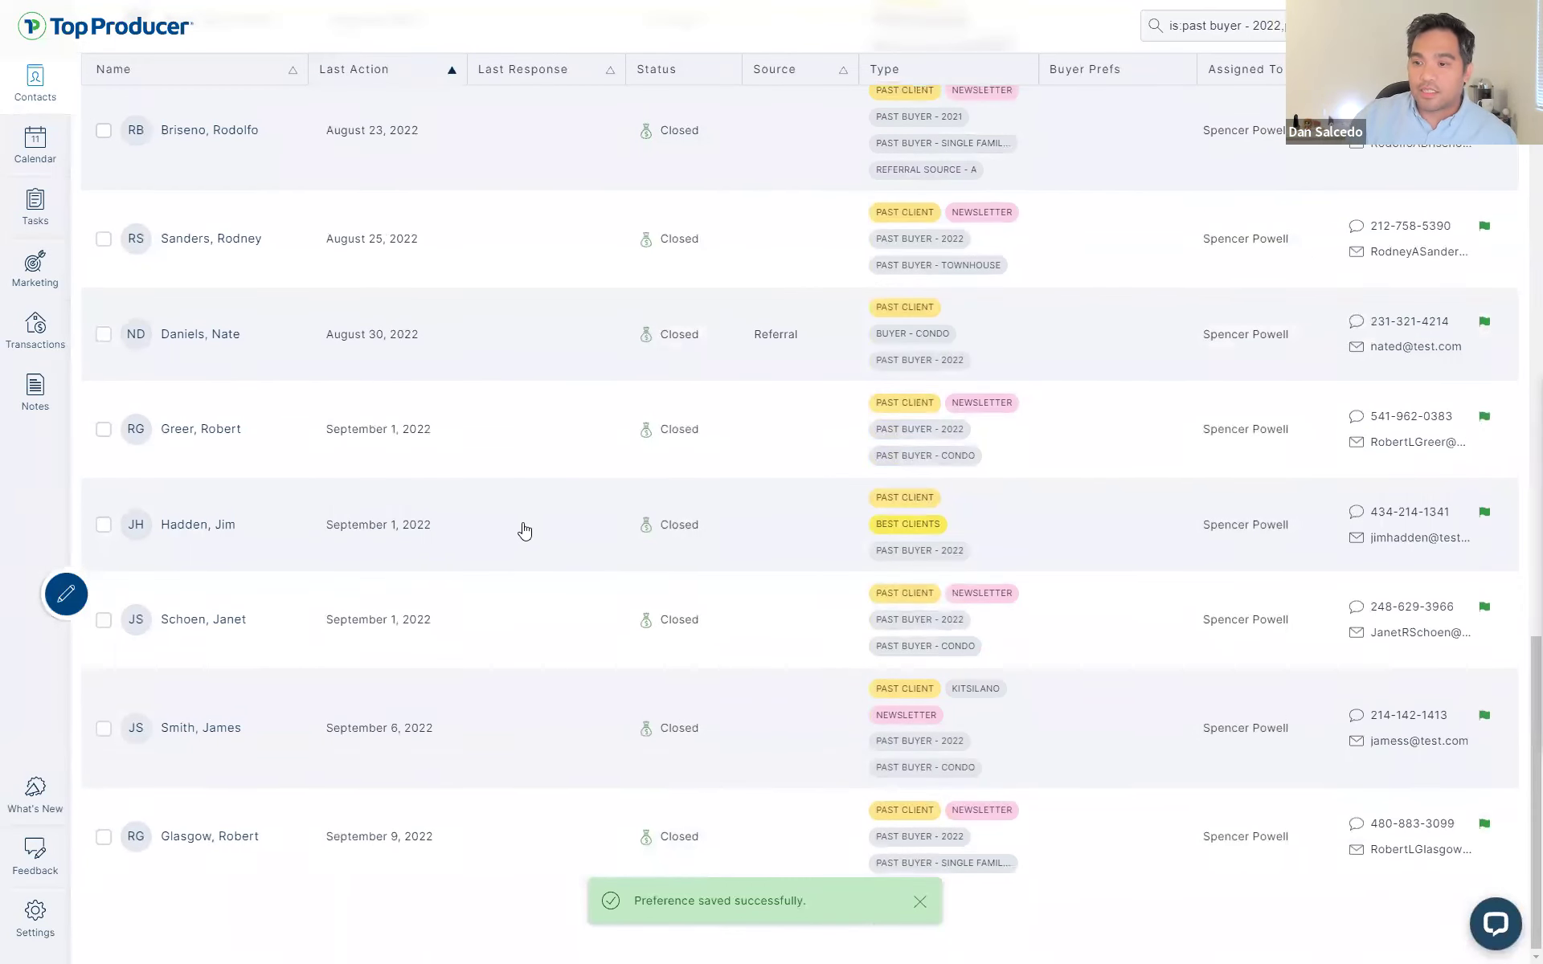
scroll(524, 531, up, 6)
scroll(429, 534, up, 10)
click(114, 163)
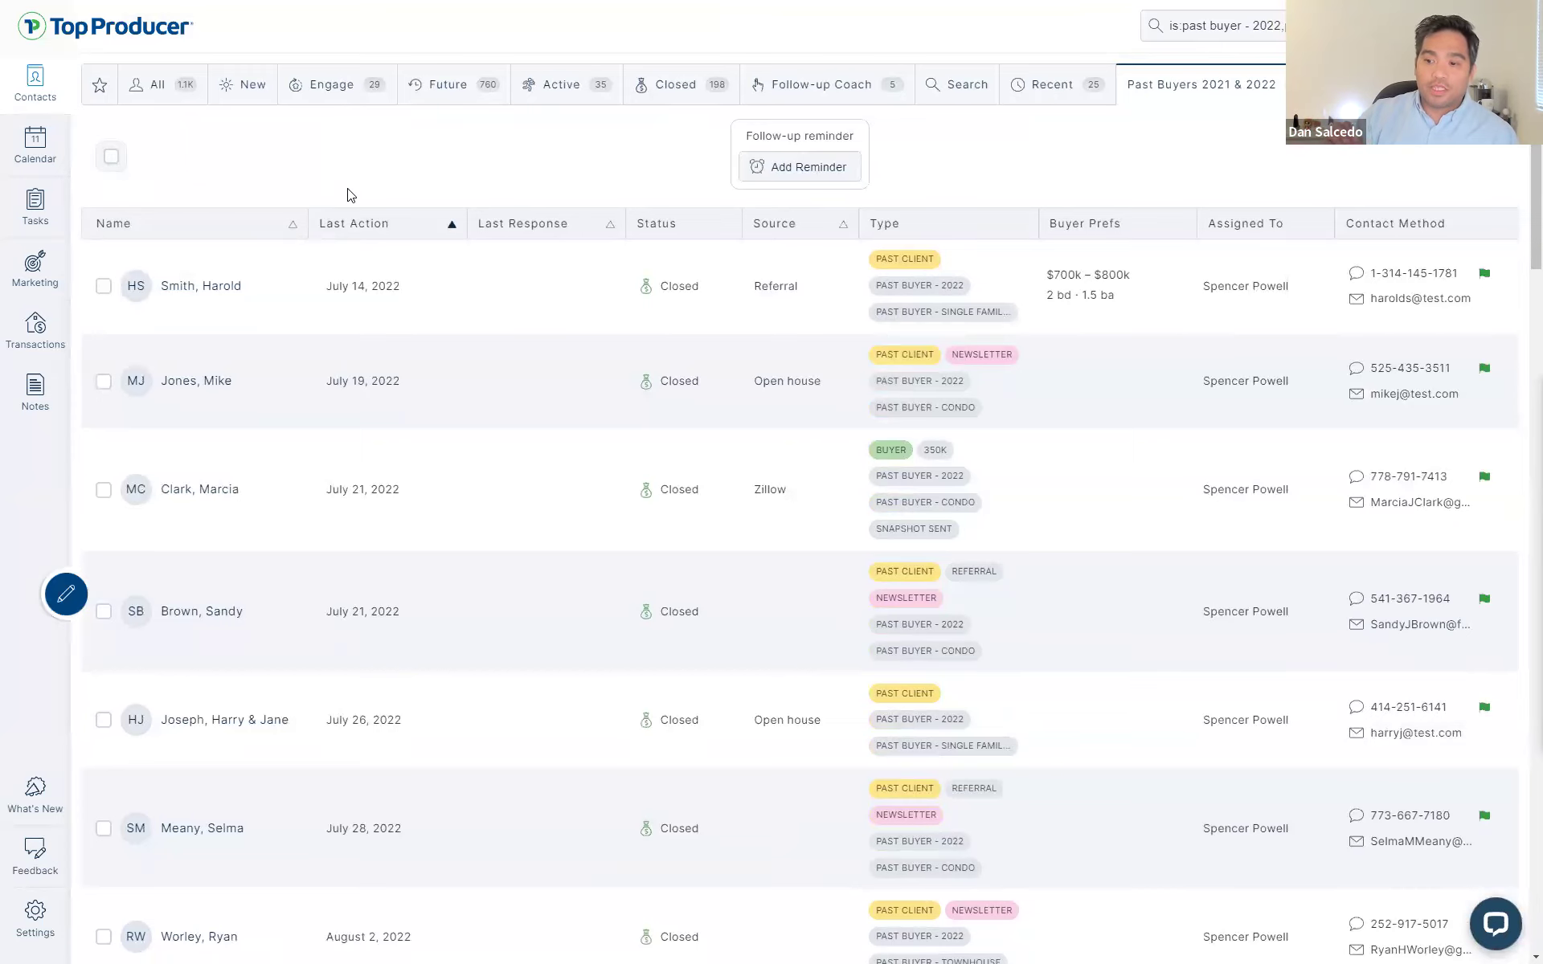
click(320, 149)
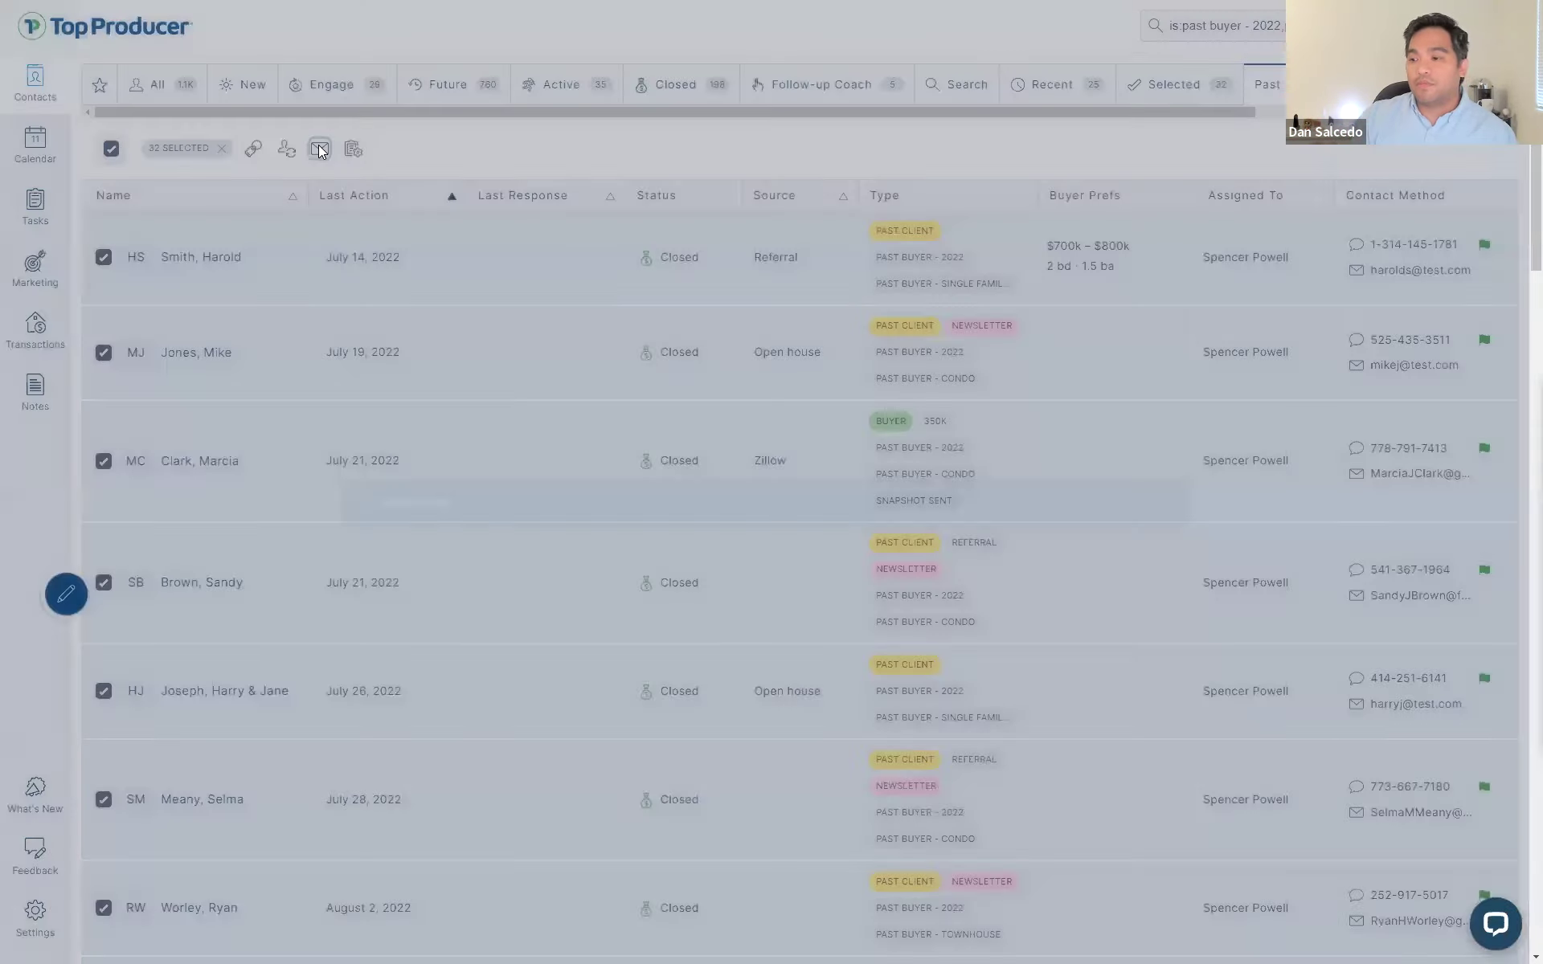
- Send the group email using the Neighborhood update template, then clear the selection and open Settings
scroll(530, 530, down, 10)
scroll(539, 552, down, 15)
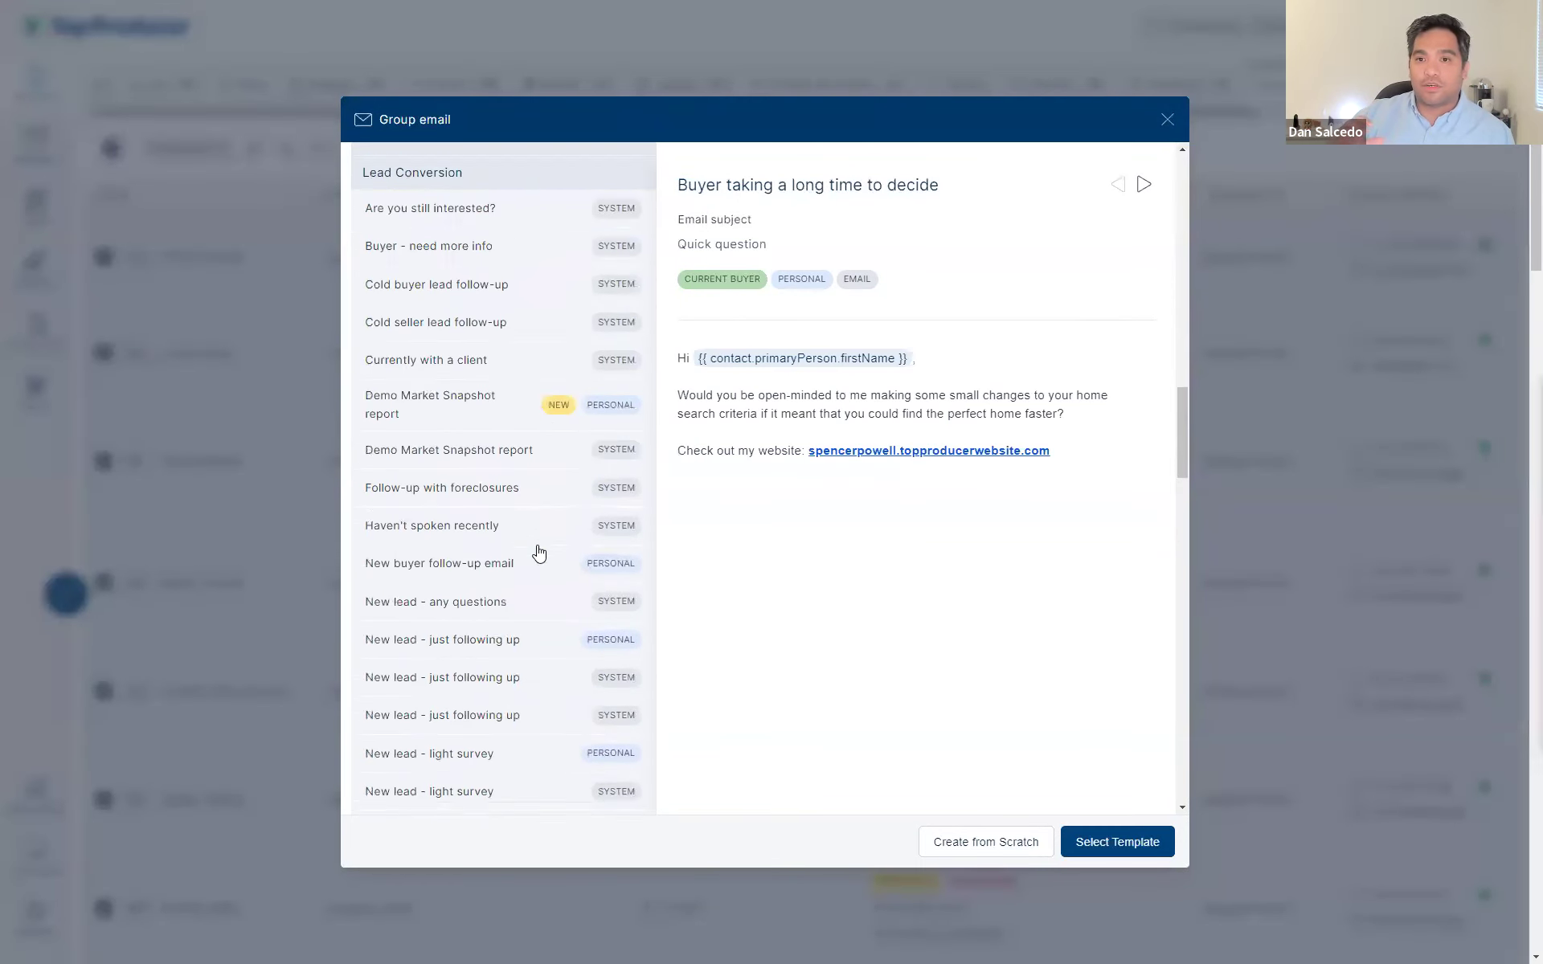
scroll(538, 552, down, 9)
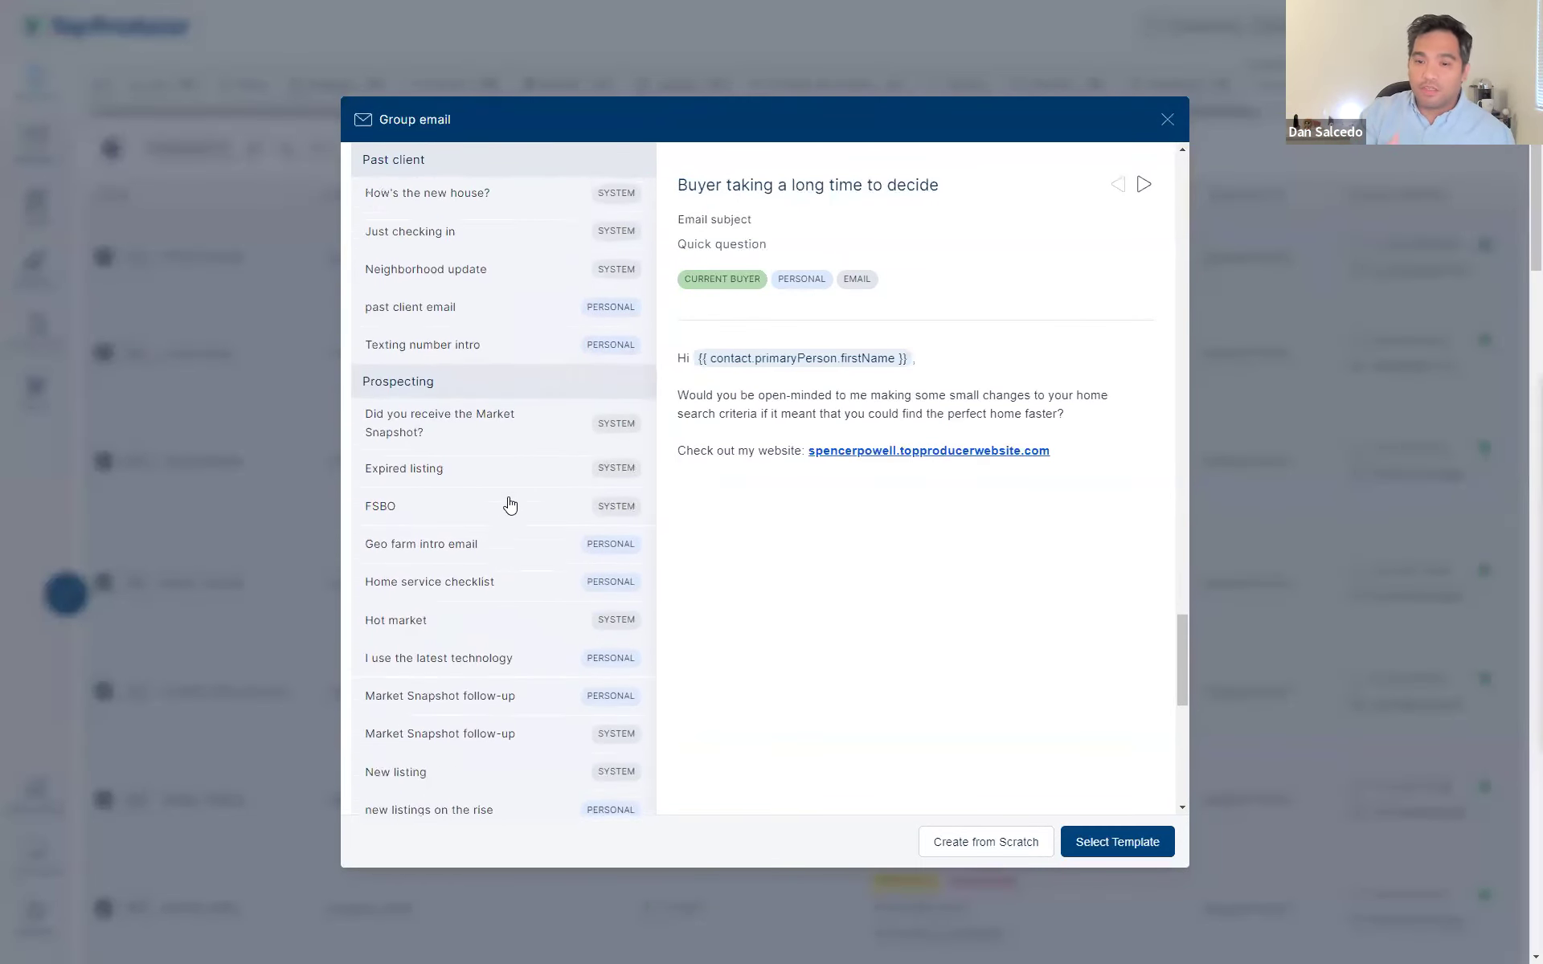
scroll(510, 503, up, 1)
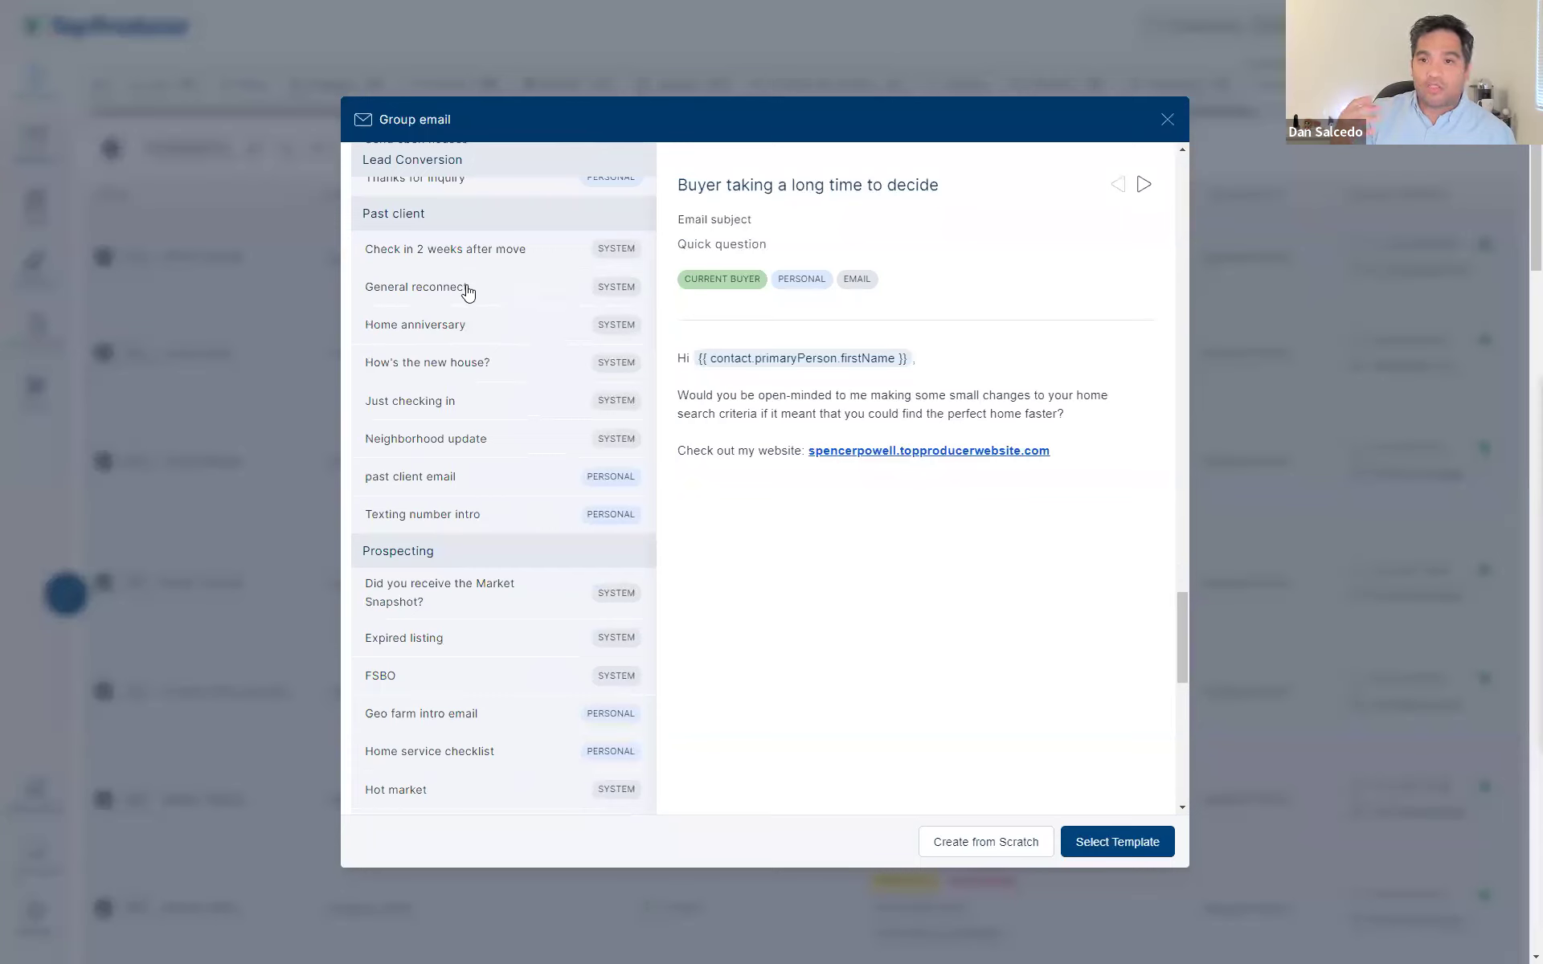
click(485, 440)
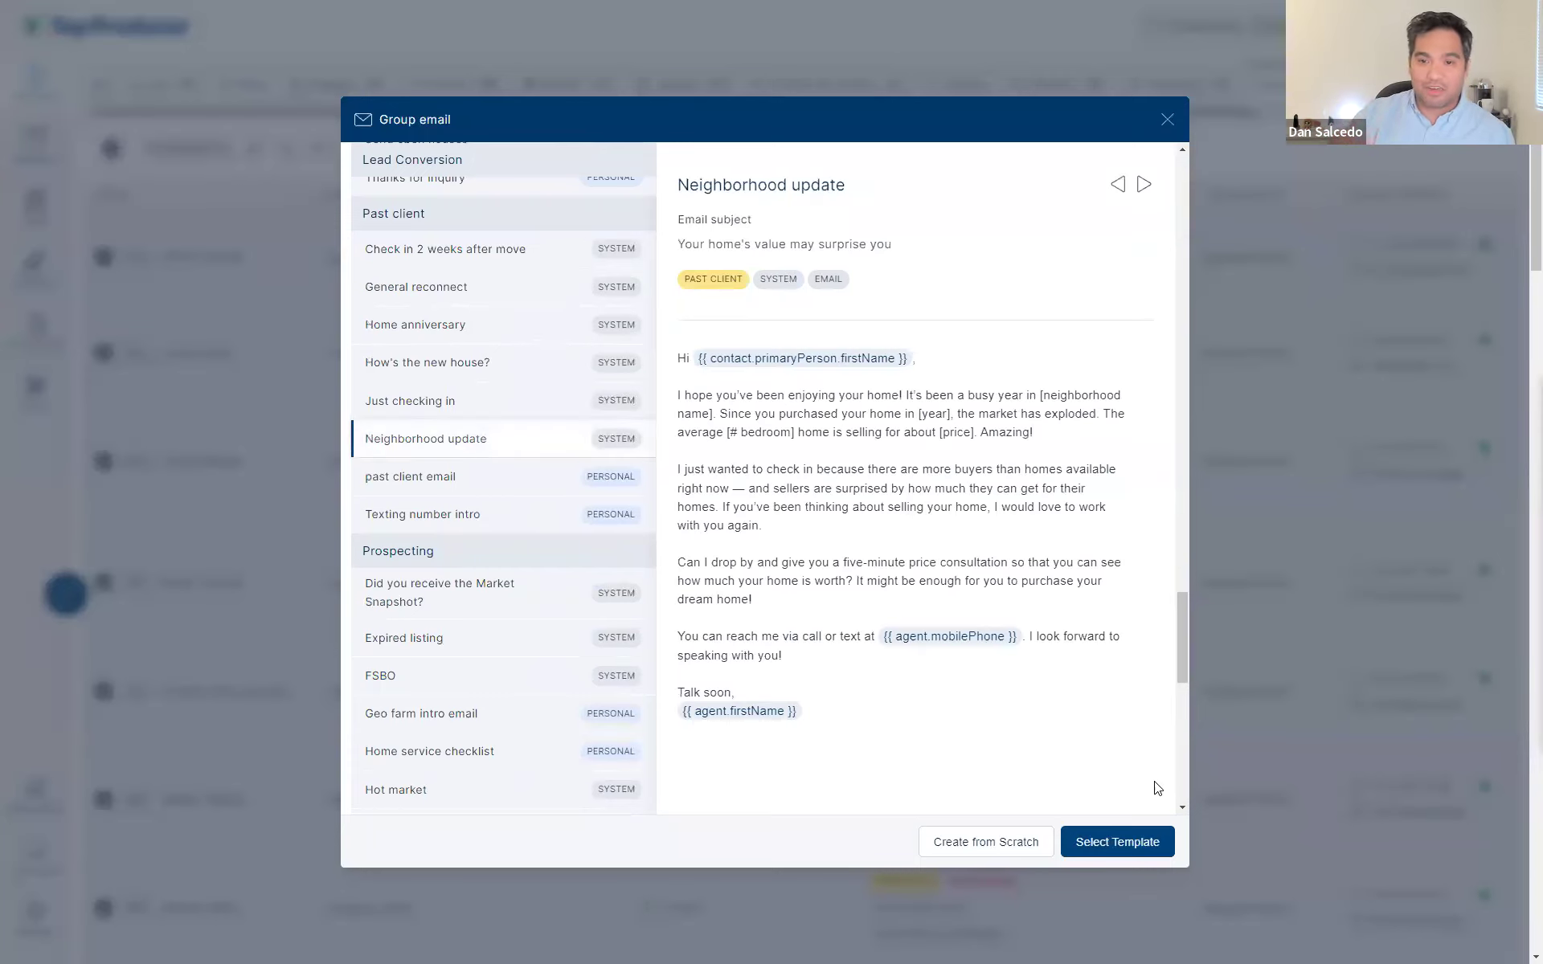
click(1130, 836)
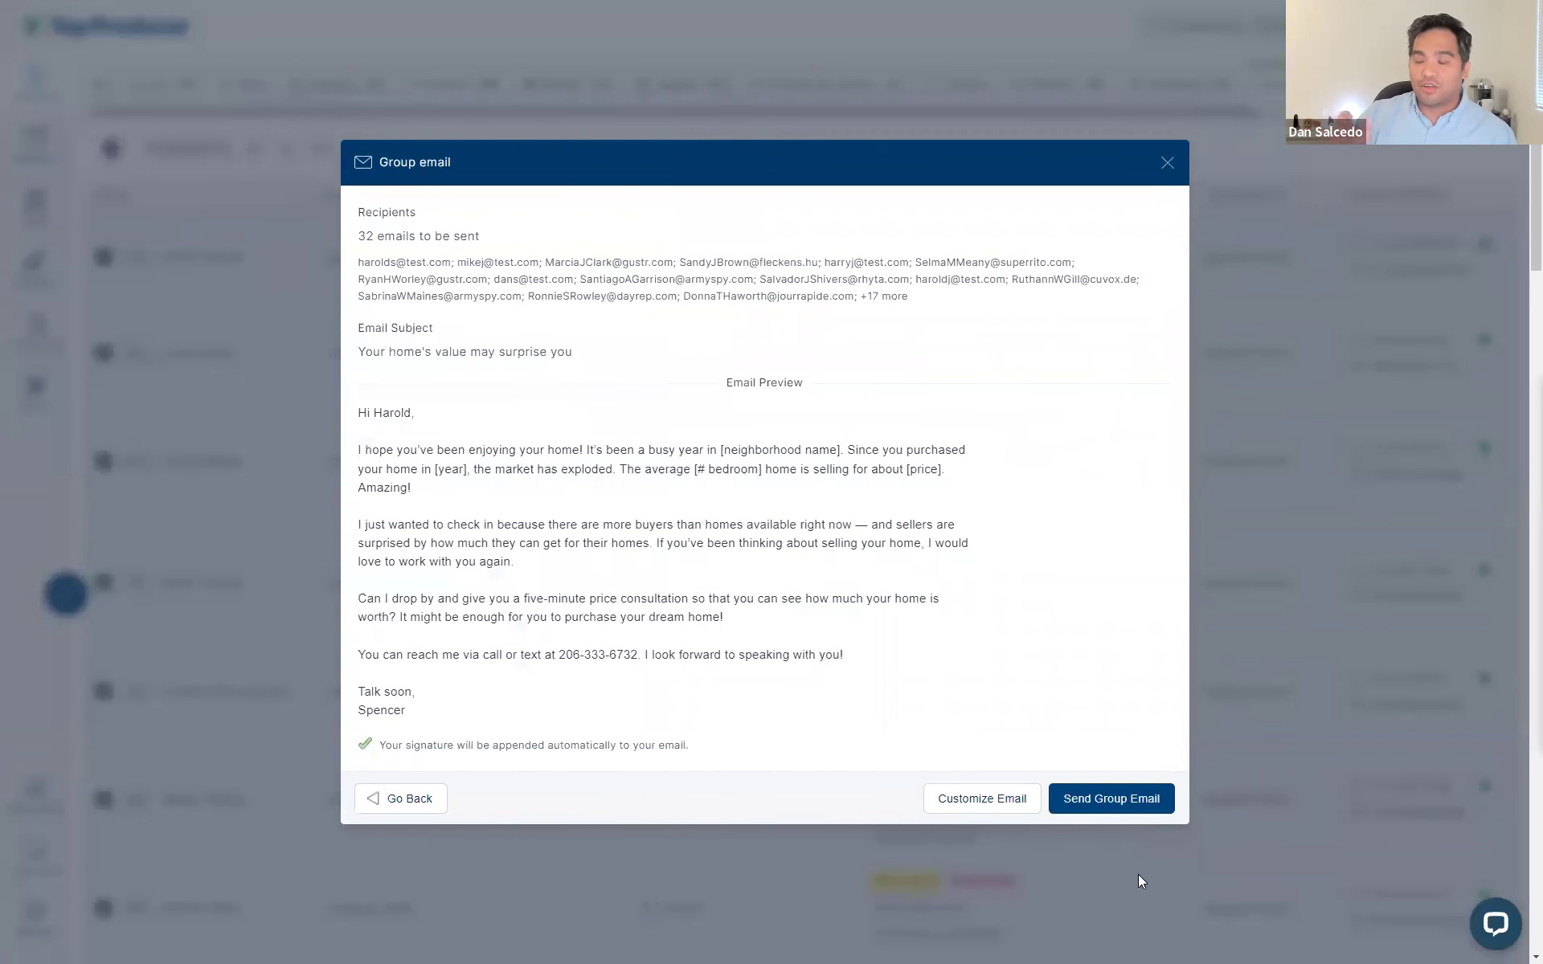
click(1123, 804)
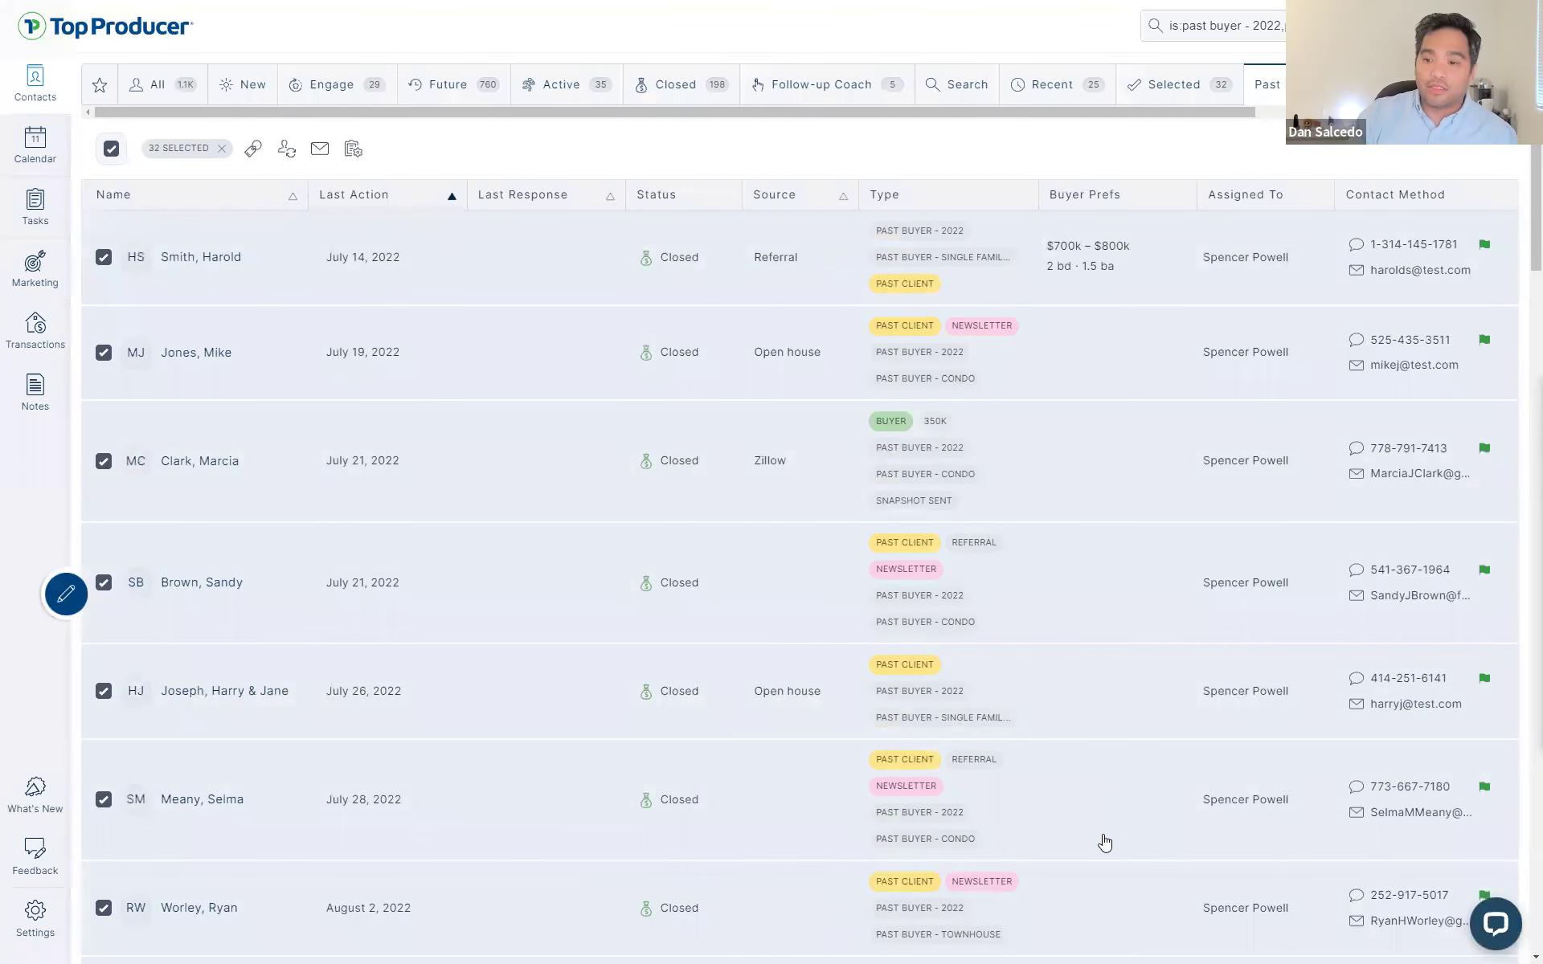
click(224, 151)
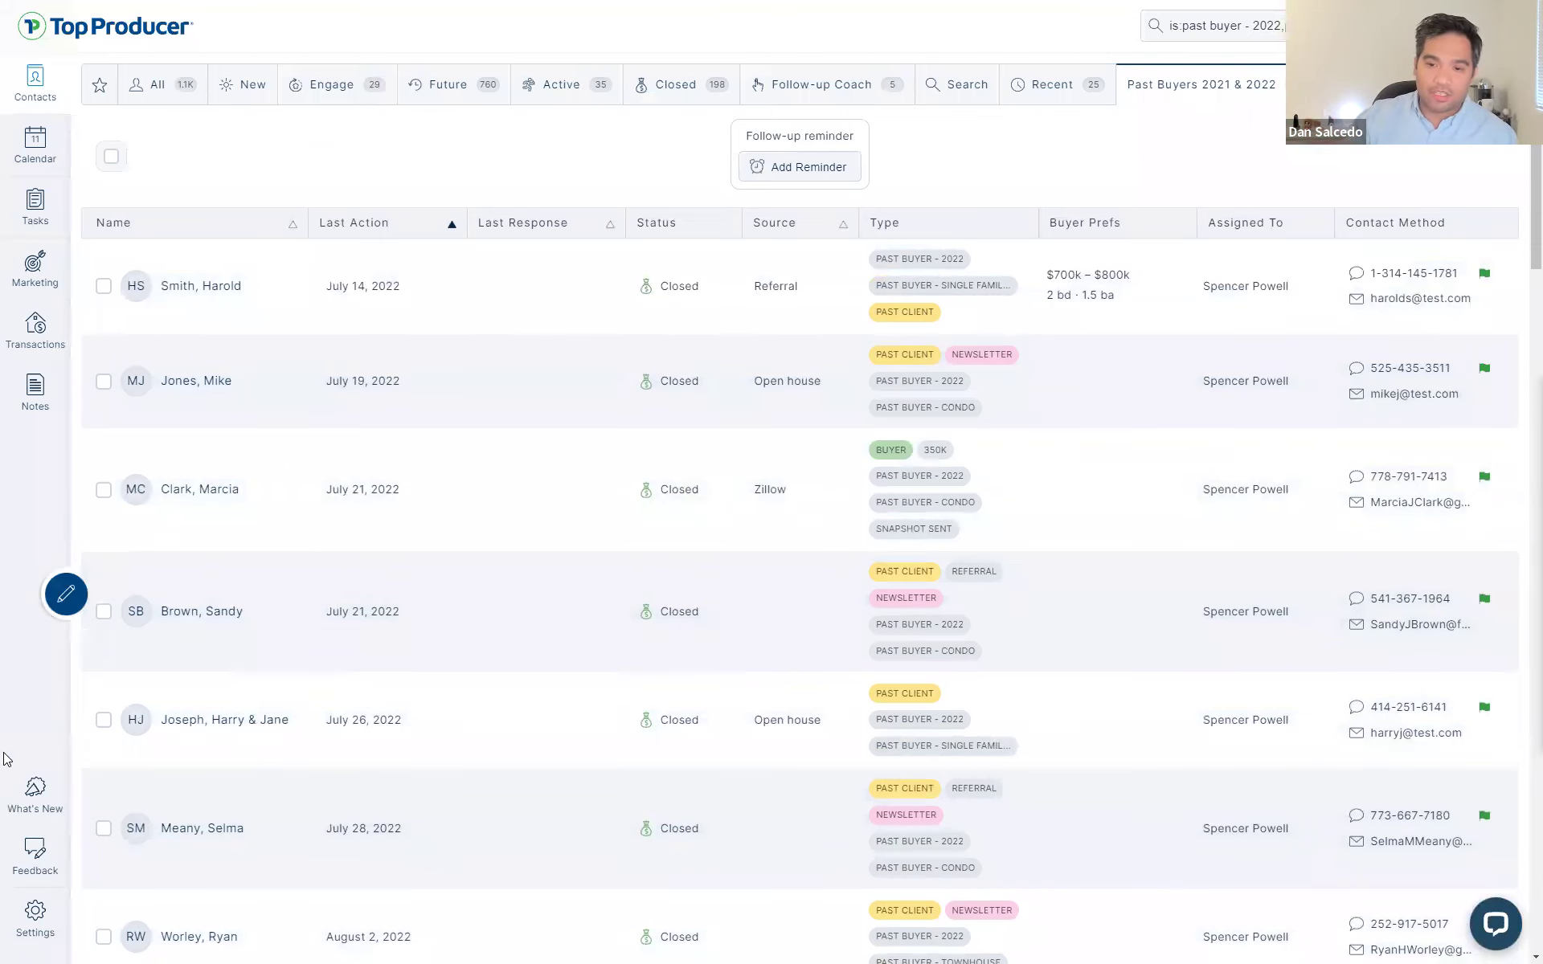
click(31, 924)
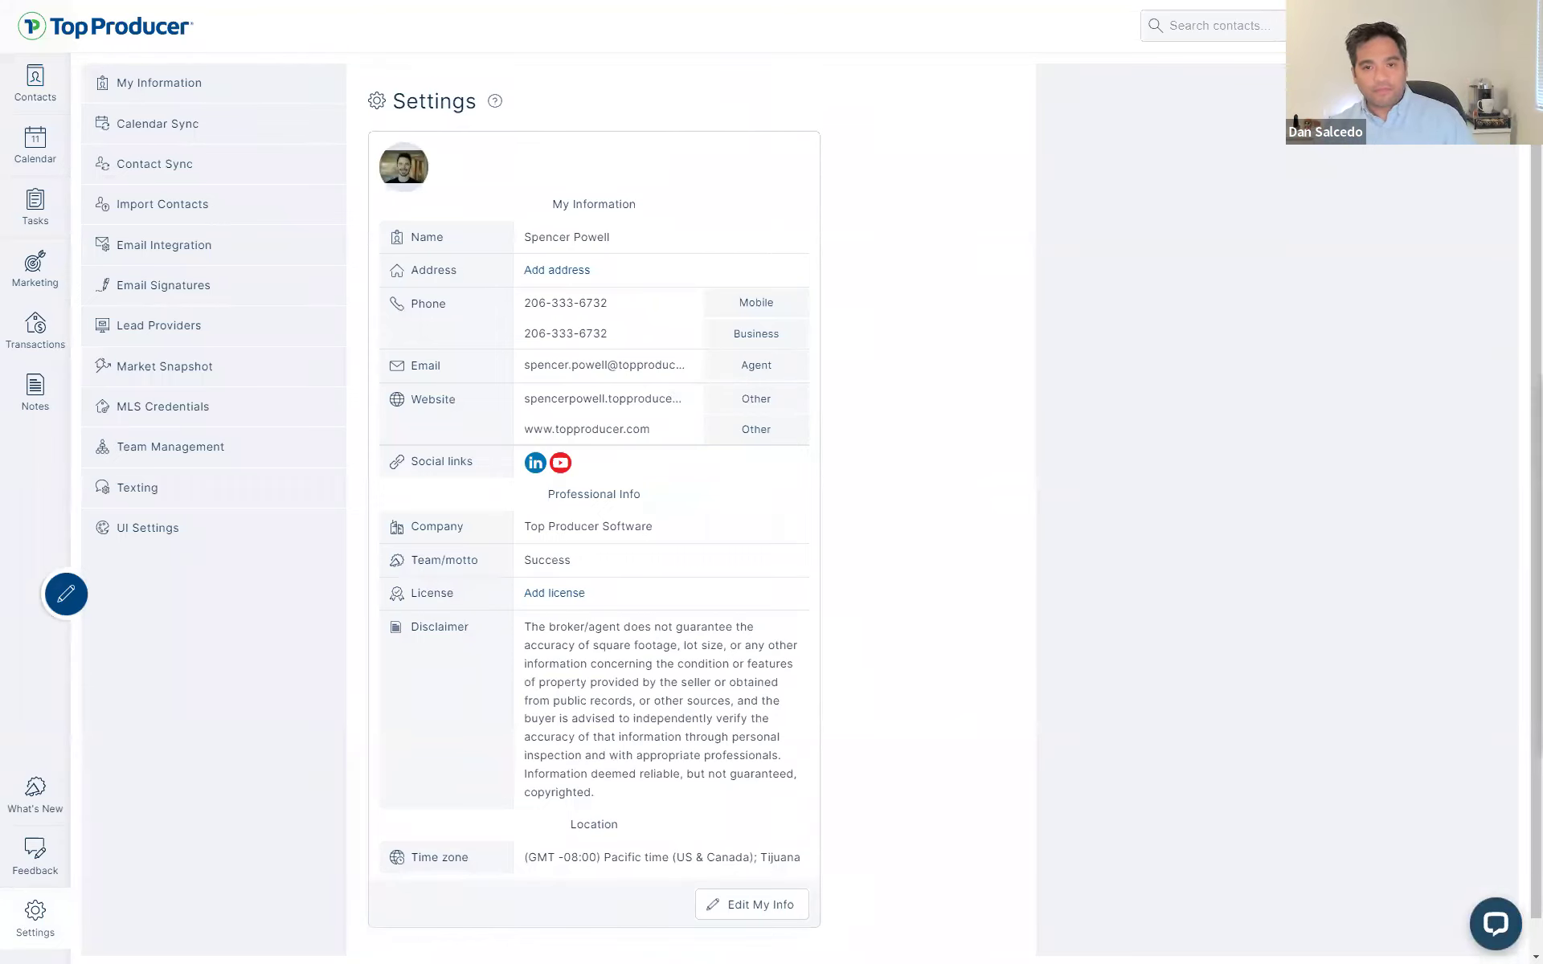
- Go to Contacts, glance at Tasks, then return to the empty New contacts list
click(36, 84)
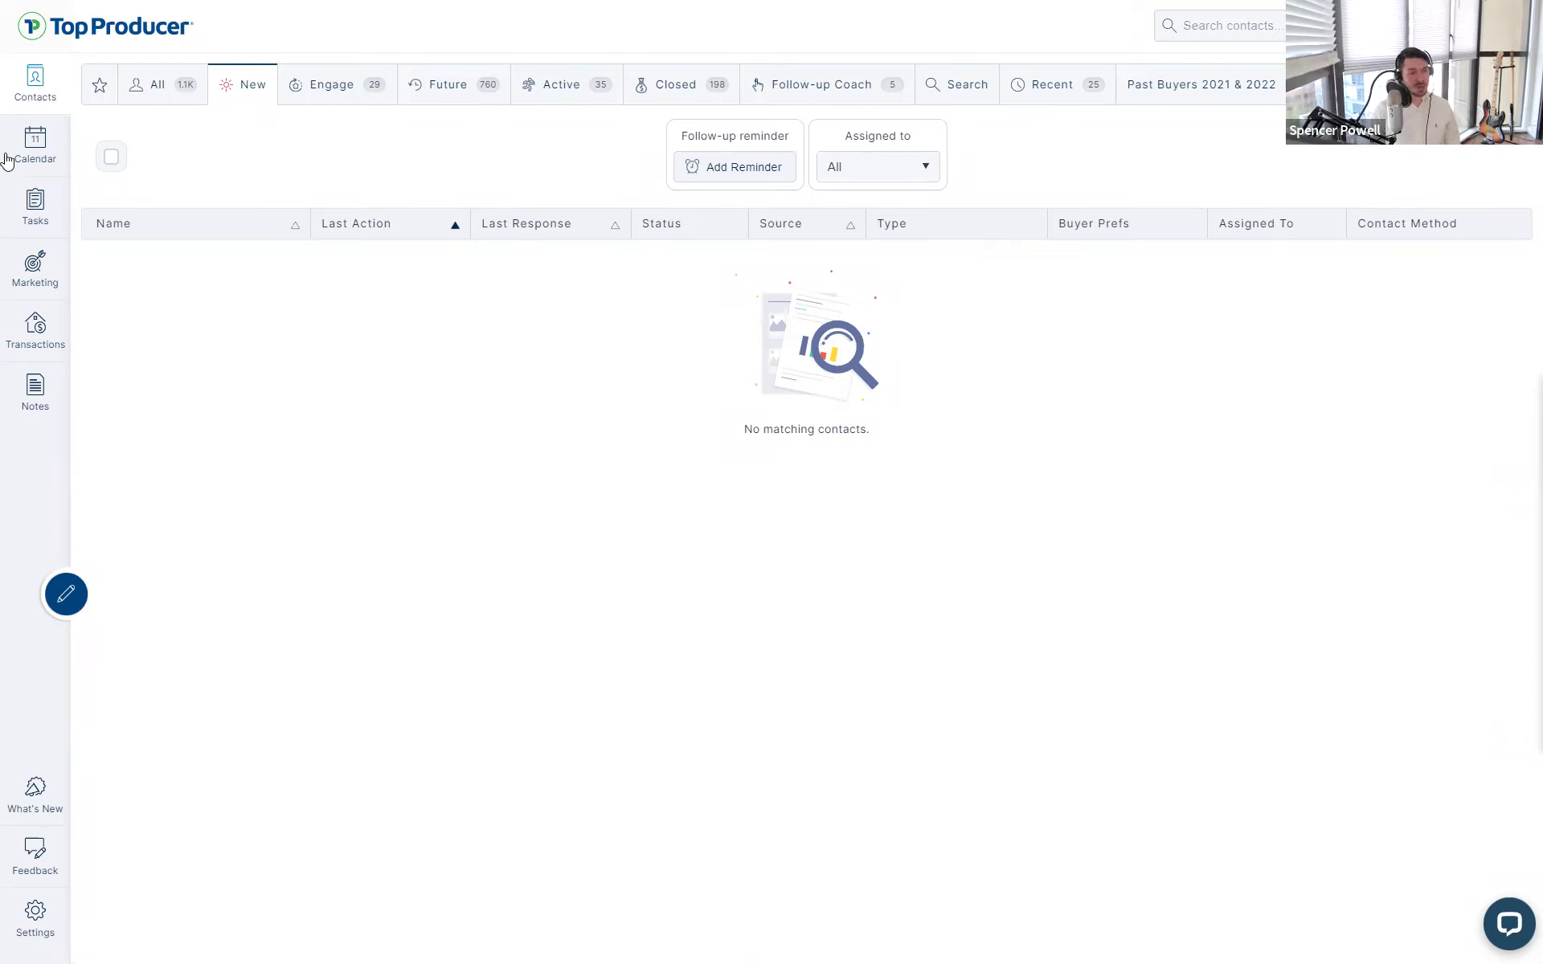
click(9, 233)
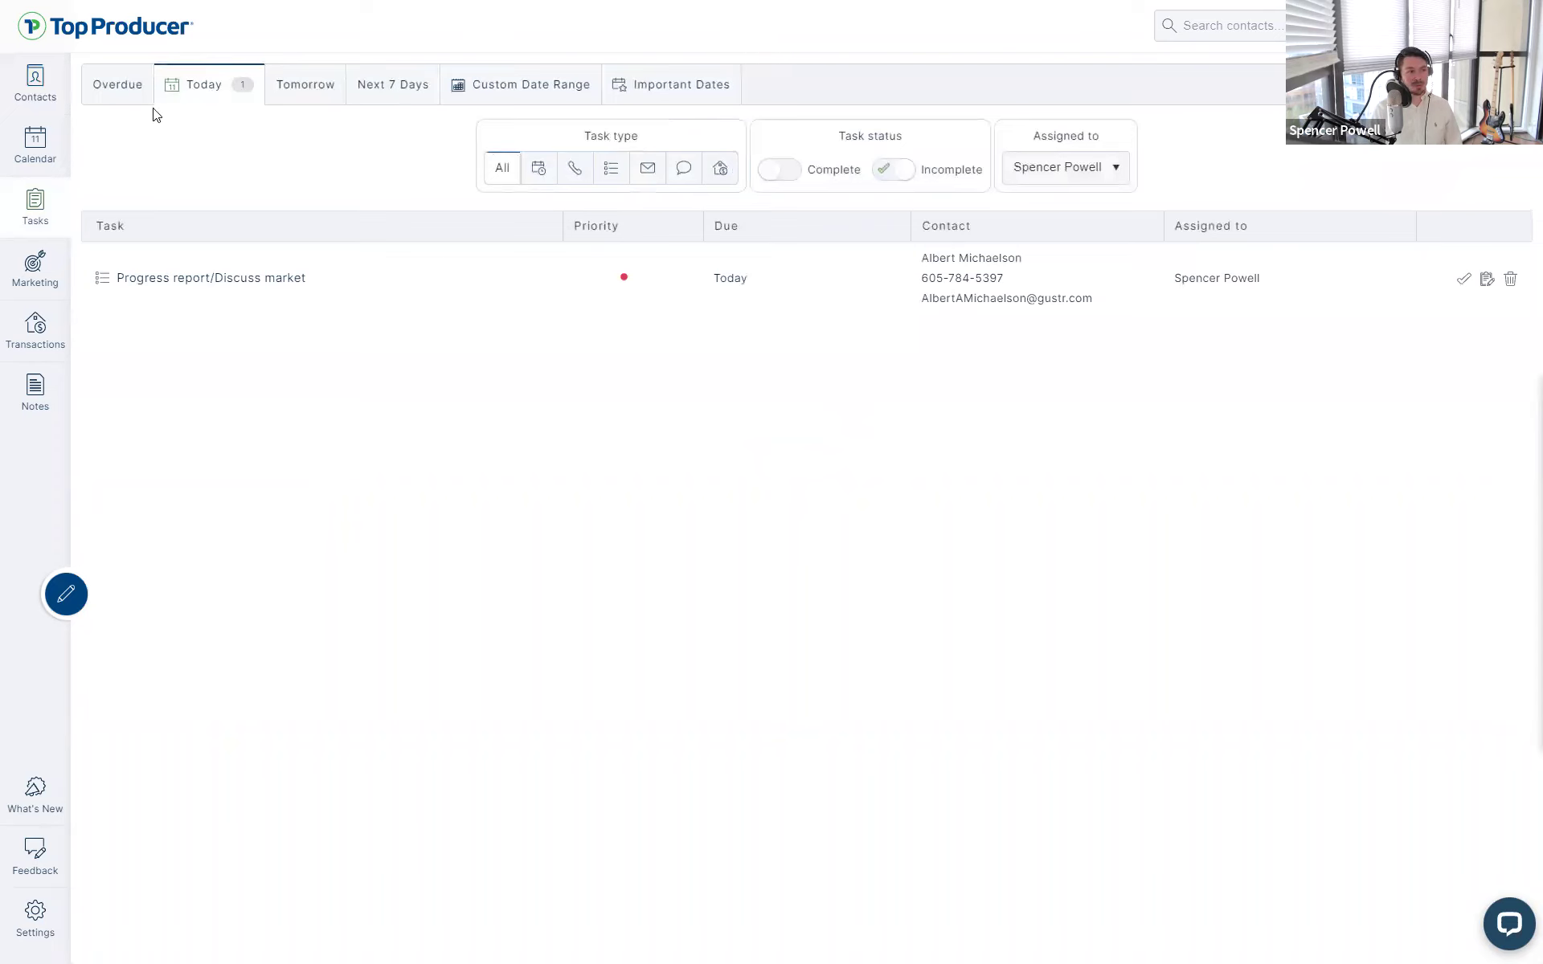
click(40, 85)
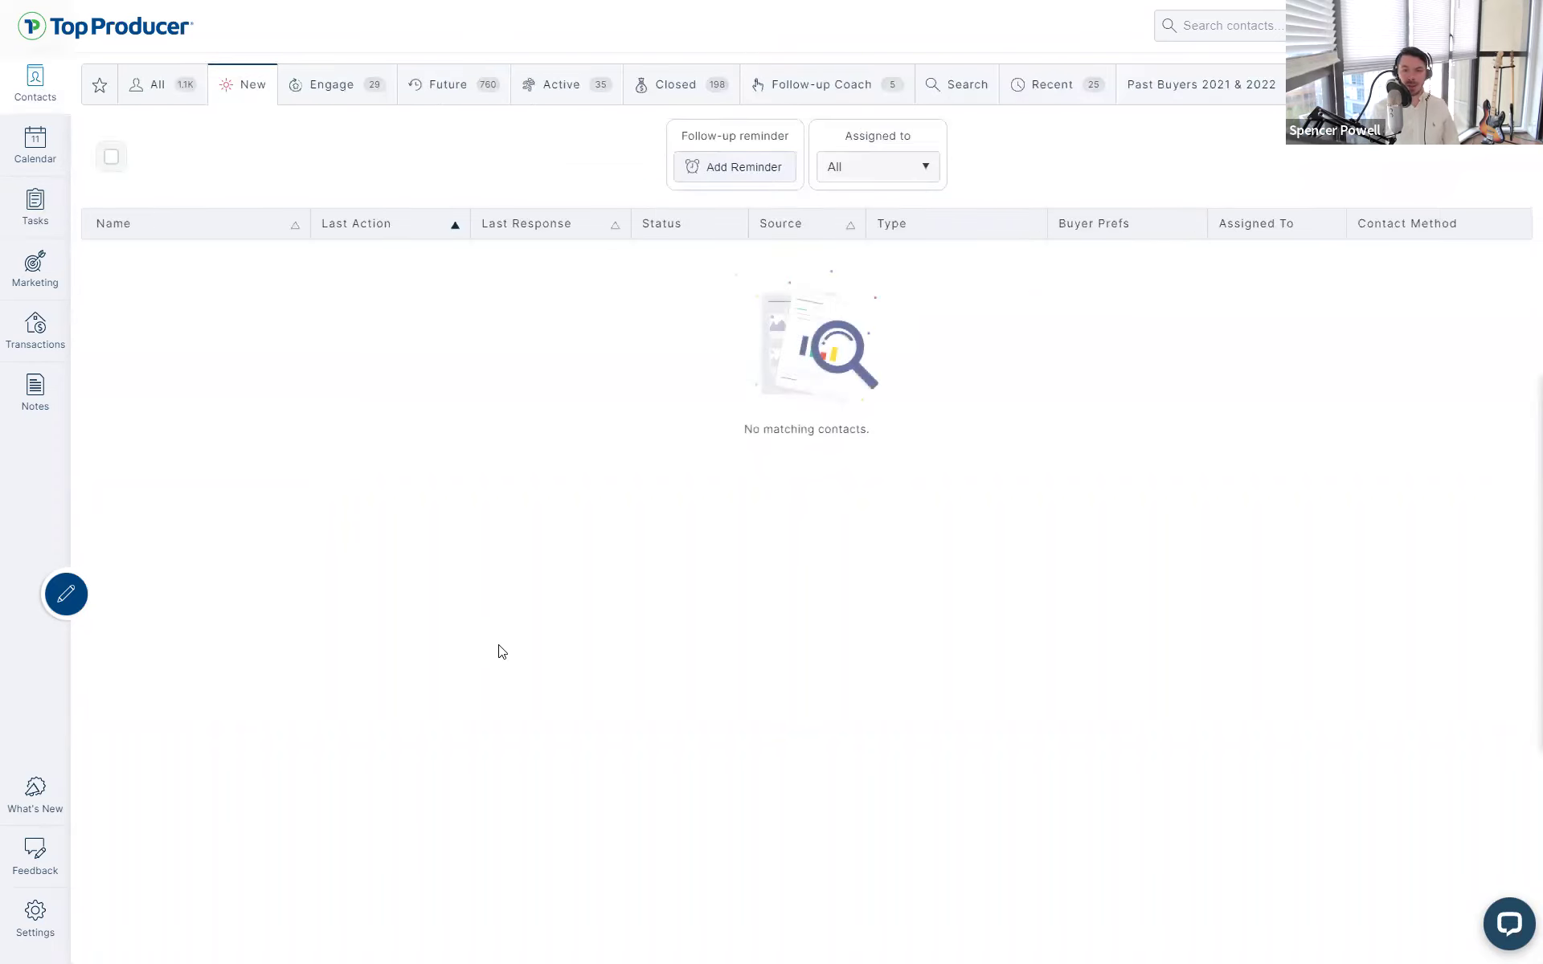
- Open Settings and move between Email Integration and Email Signatures, ending on Email Integration
click(45, 925)
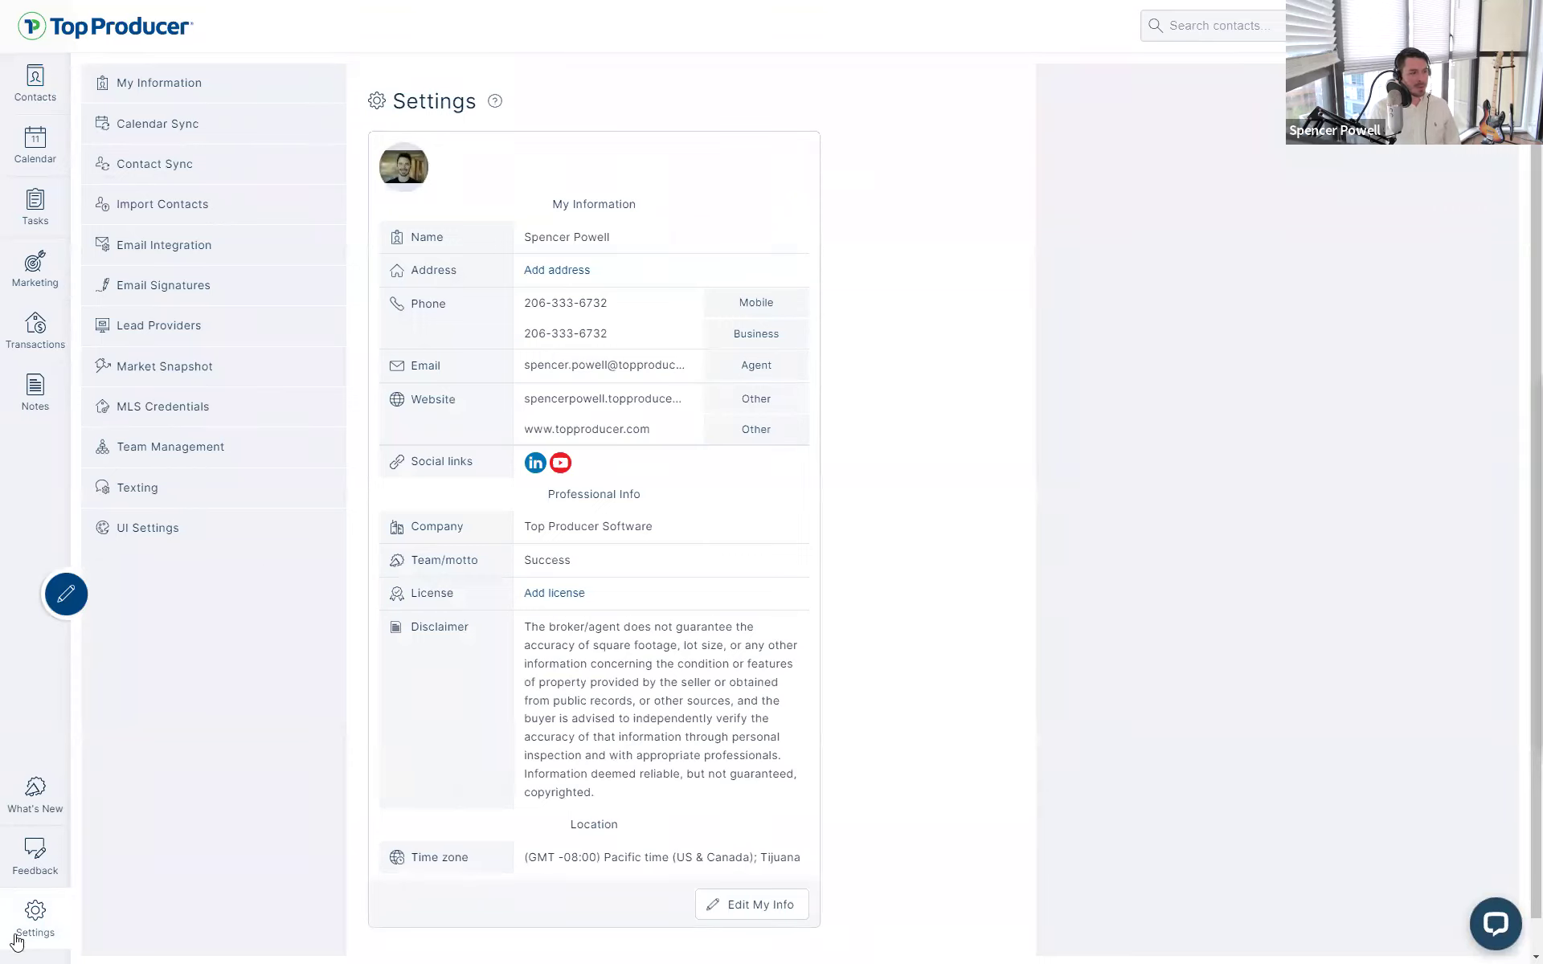
click(163, 252)
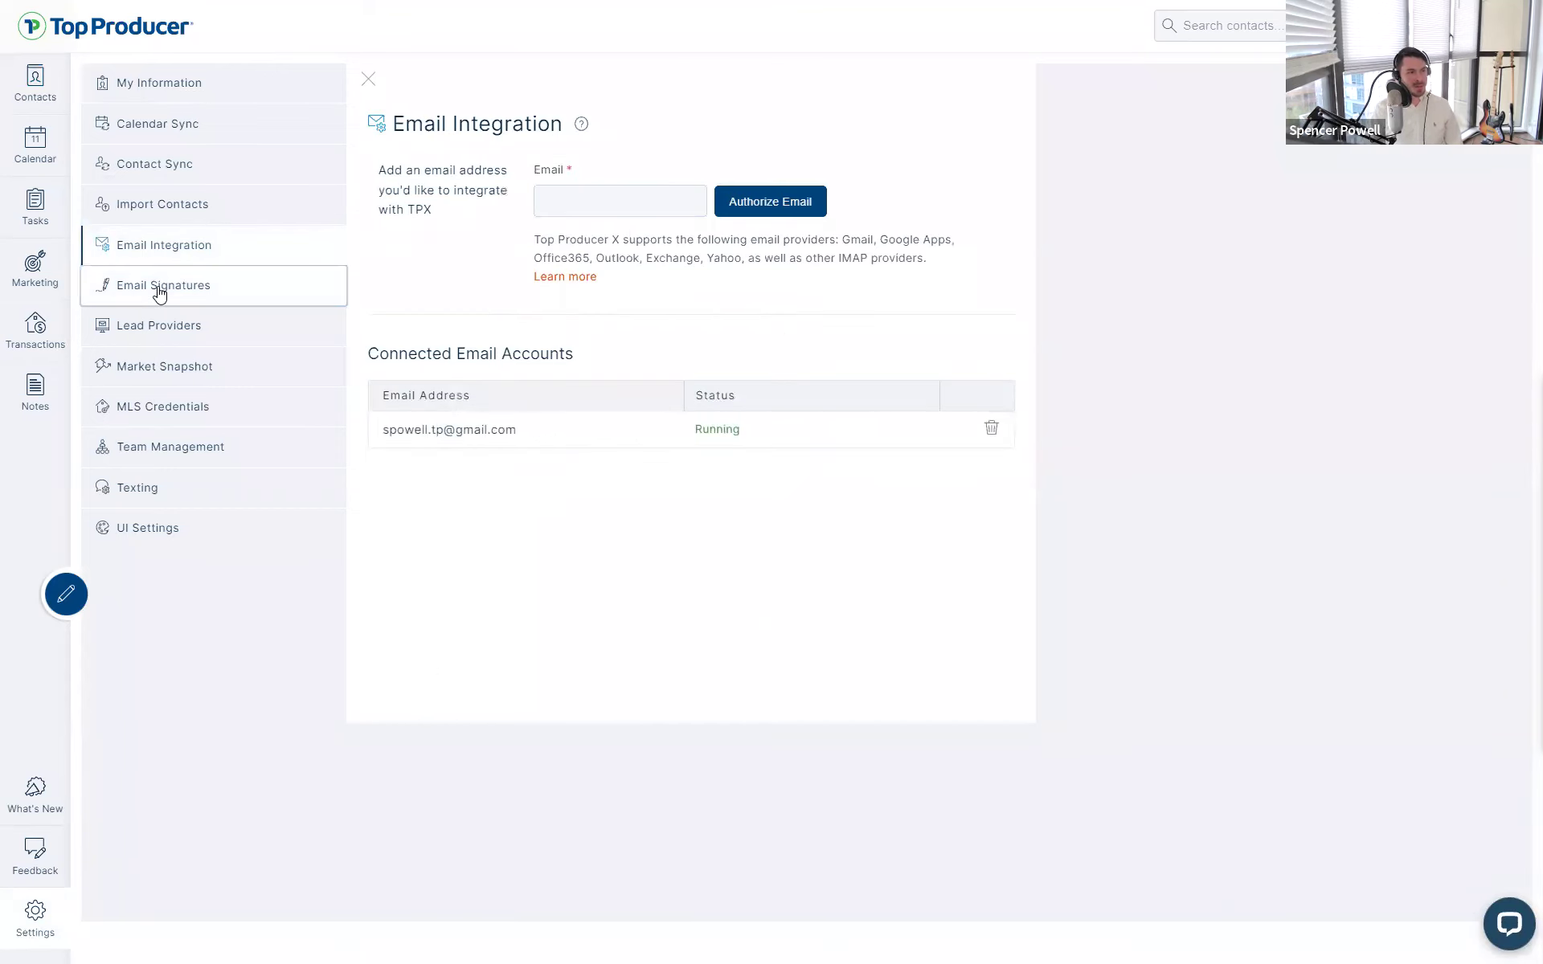
click(160, 295)
click(179, 248)
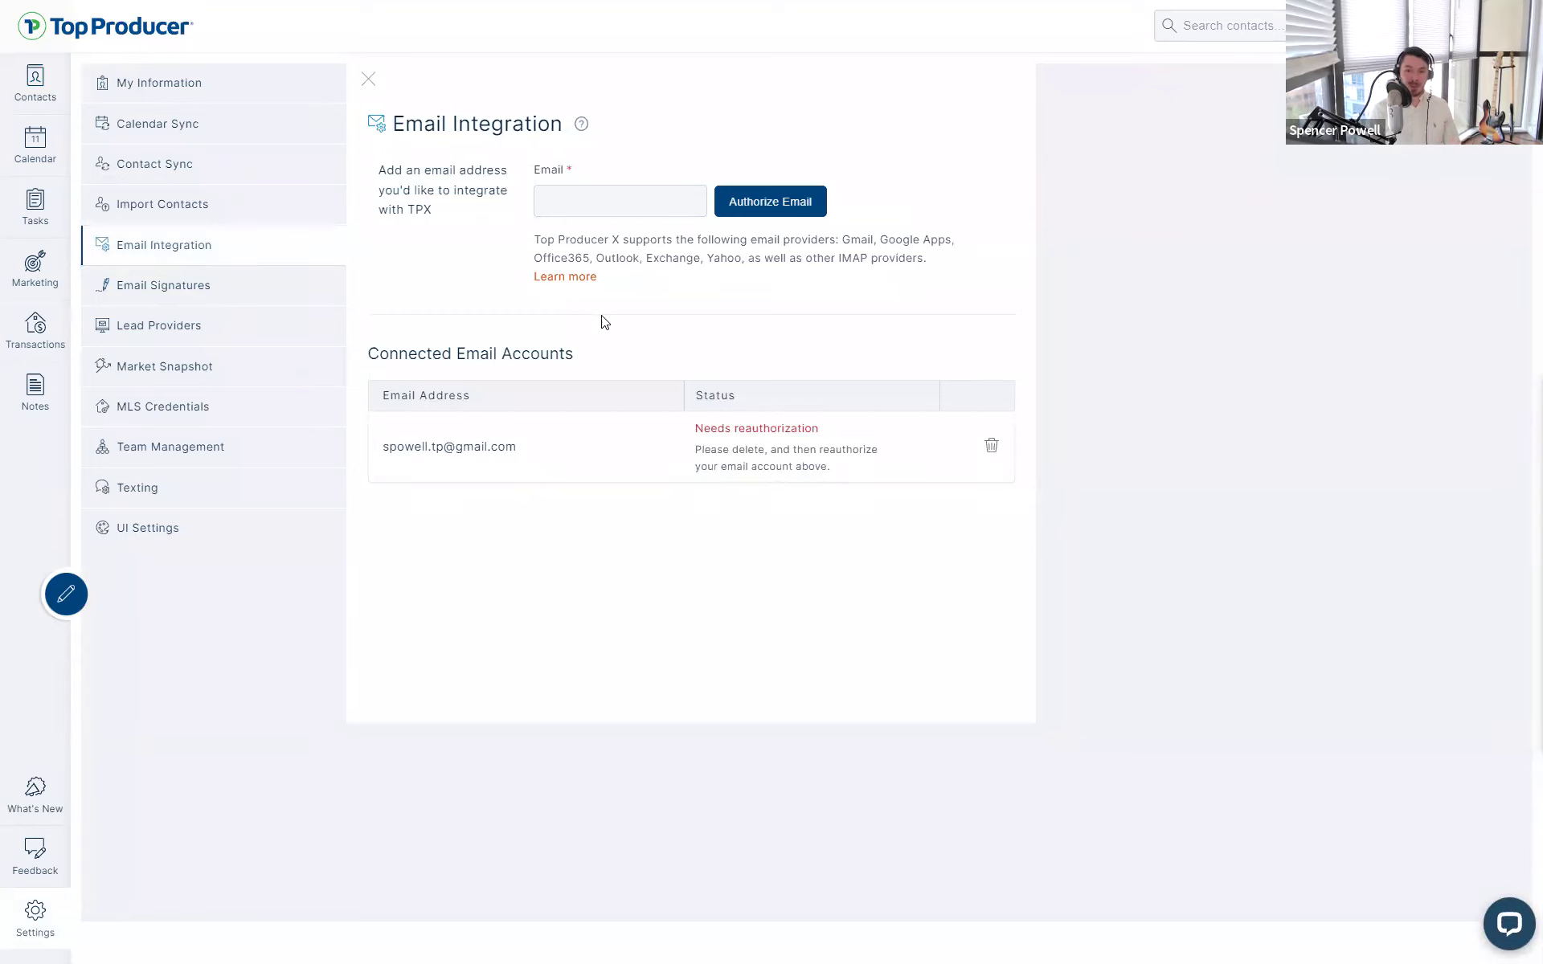
- Highlight the supported-providers text and focus the email field, then switch to Email Signatures
drag(518, 233, 824, 307)
click(866, 308)
drag(936, 262, 531, 240)
click(530, 239)
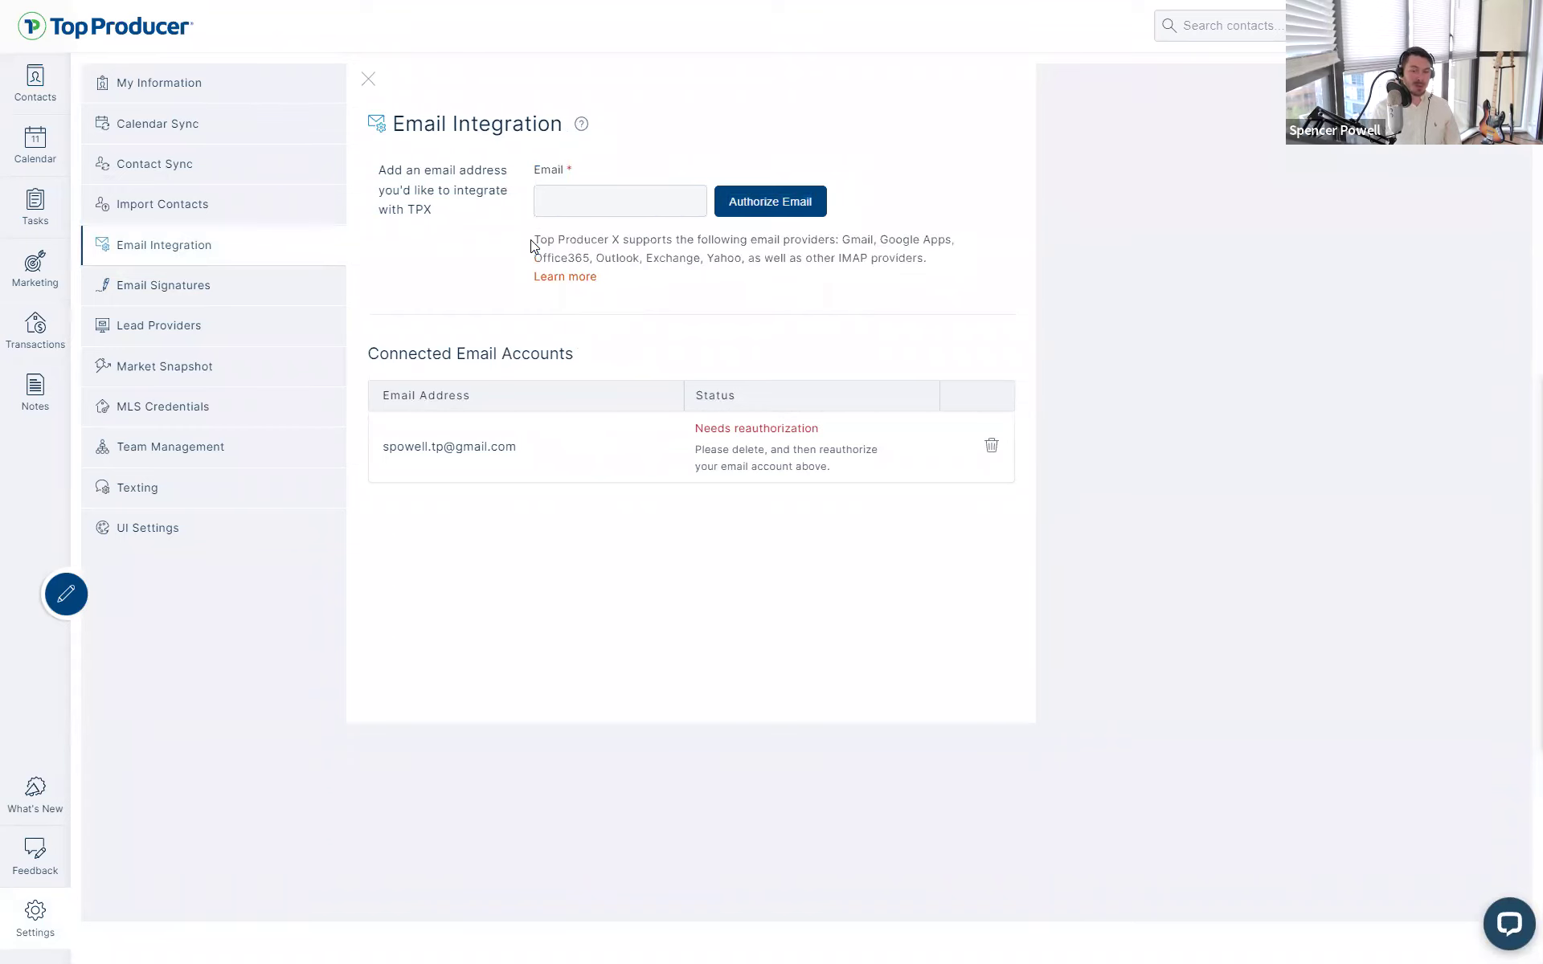
click(561, 197)
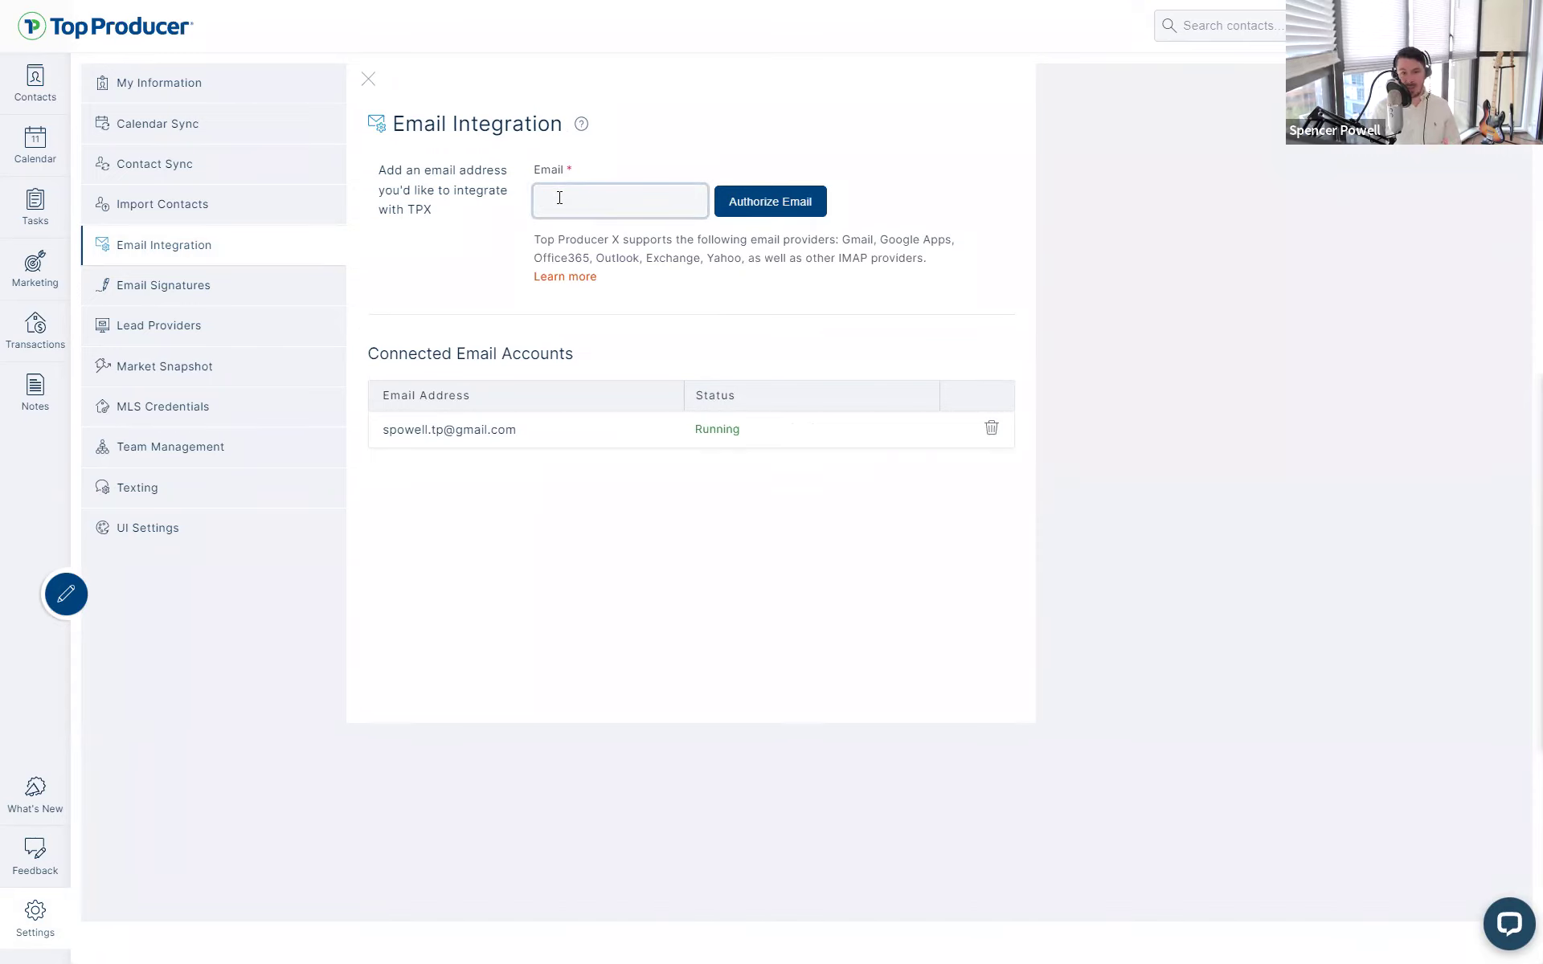
click(422, 241)
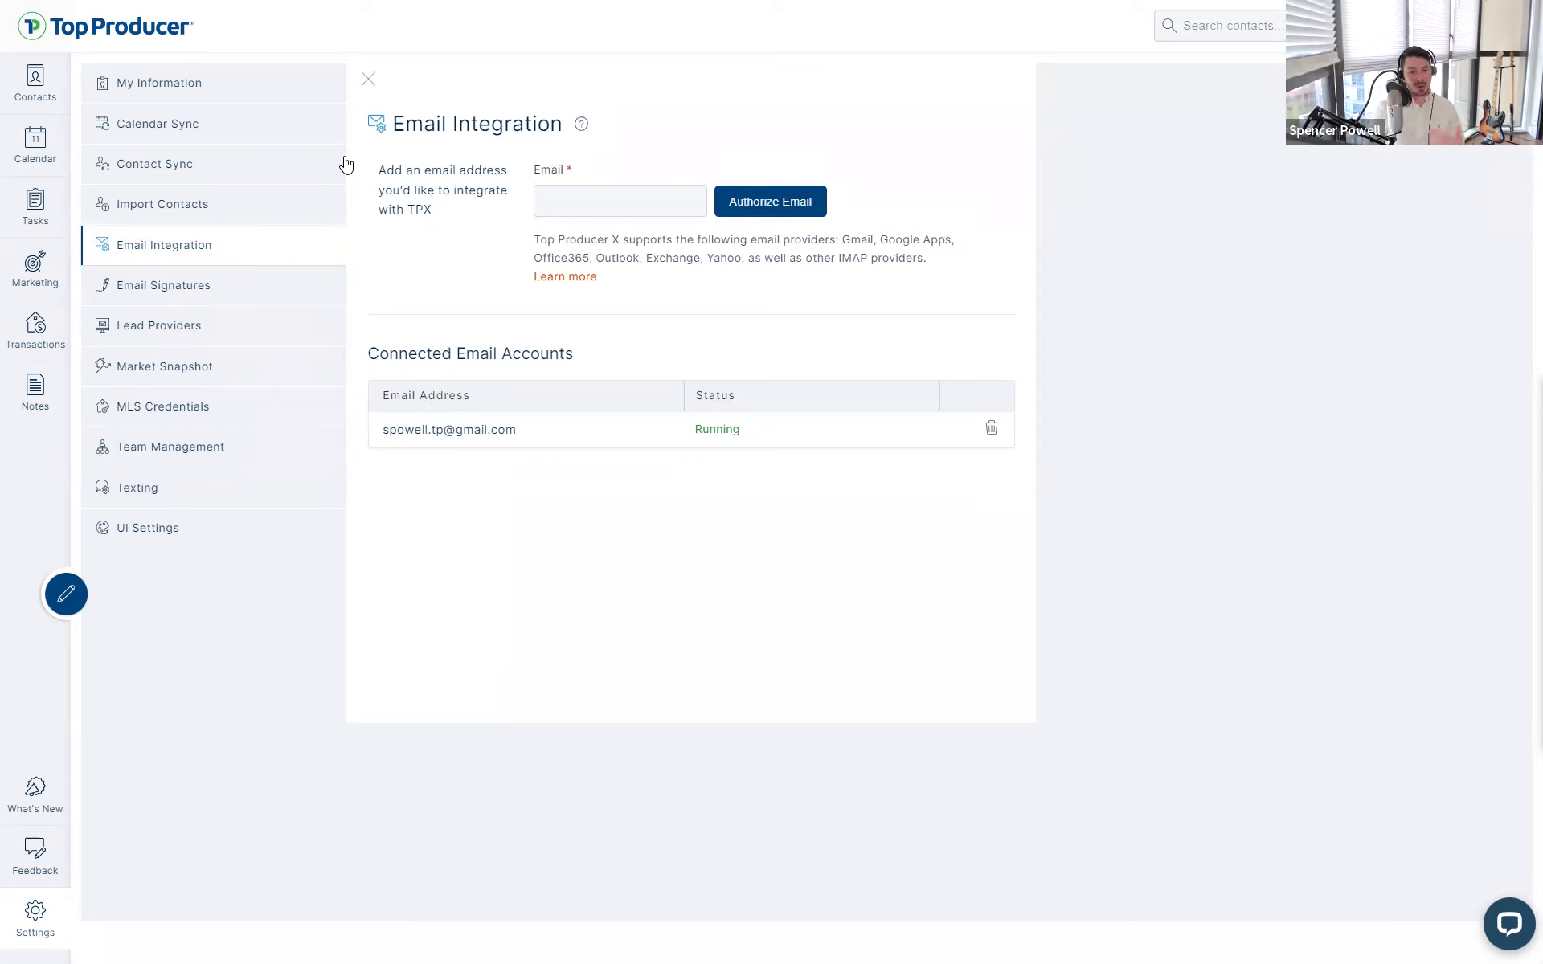
click(550, 201)
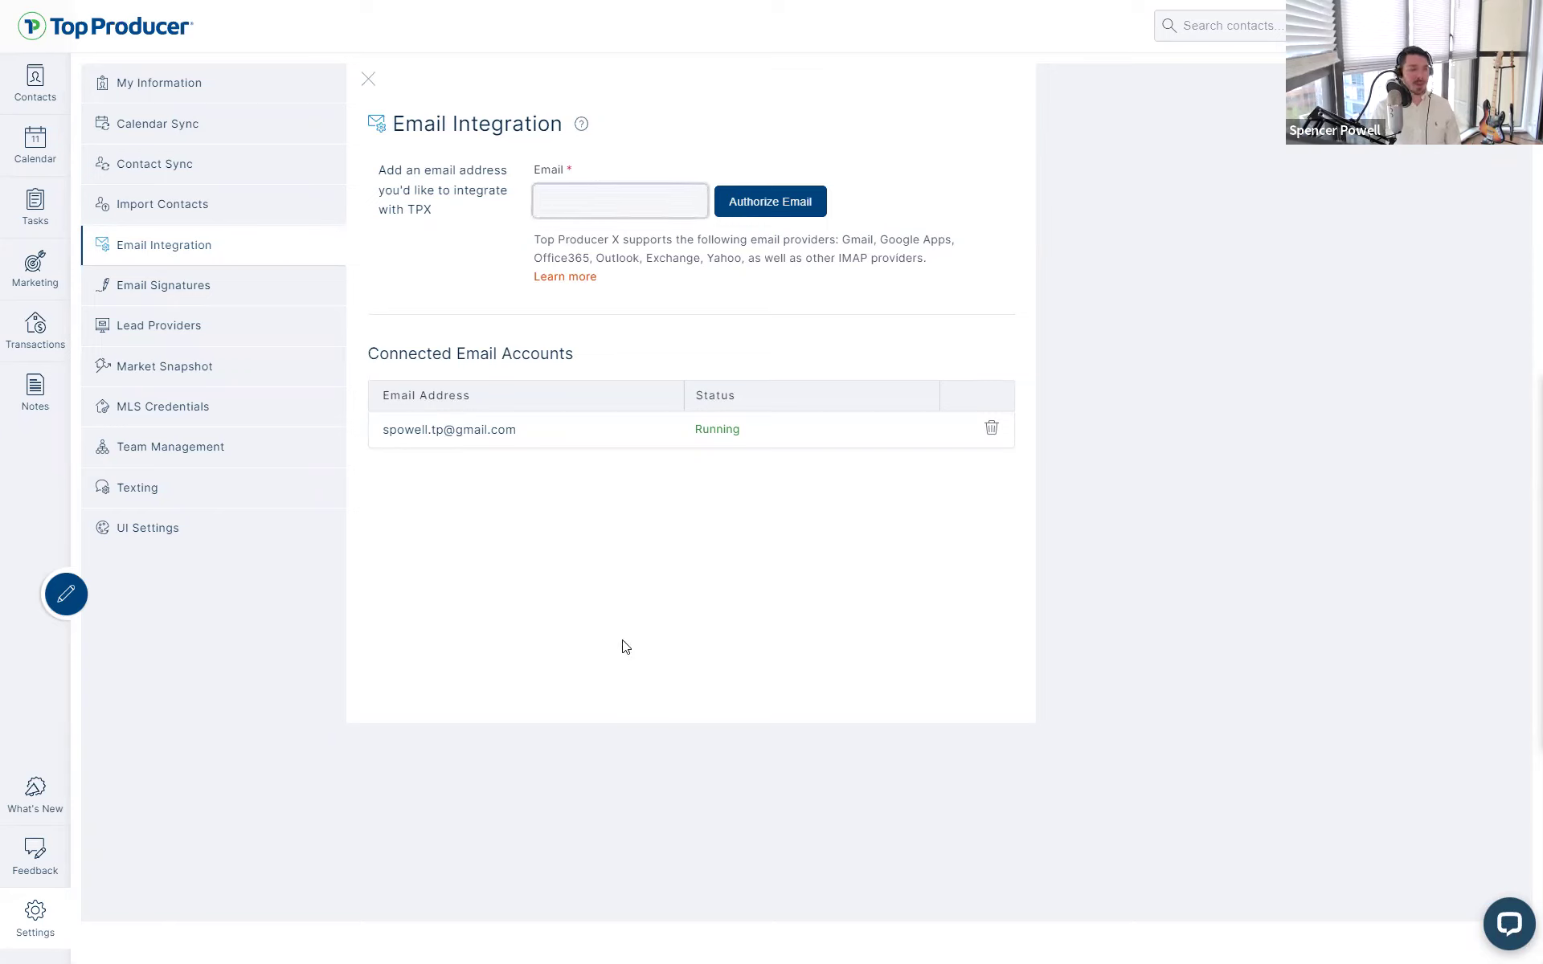
click(185, 300)
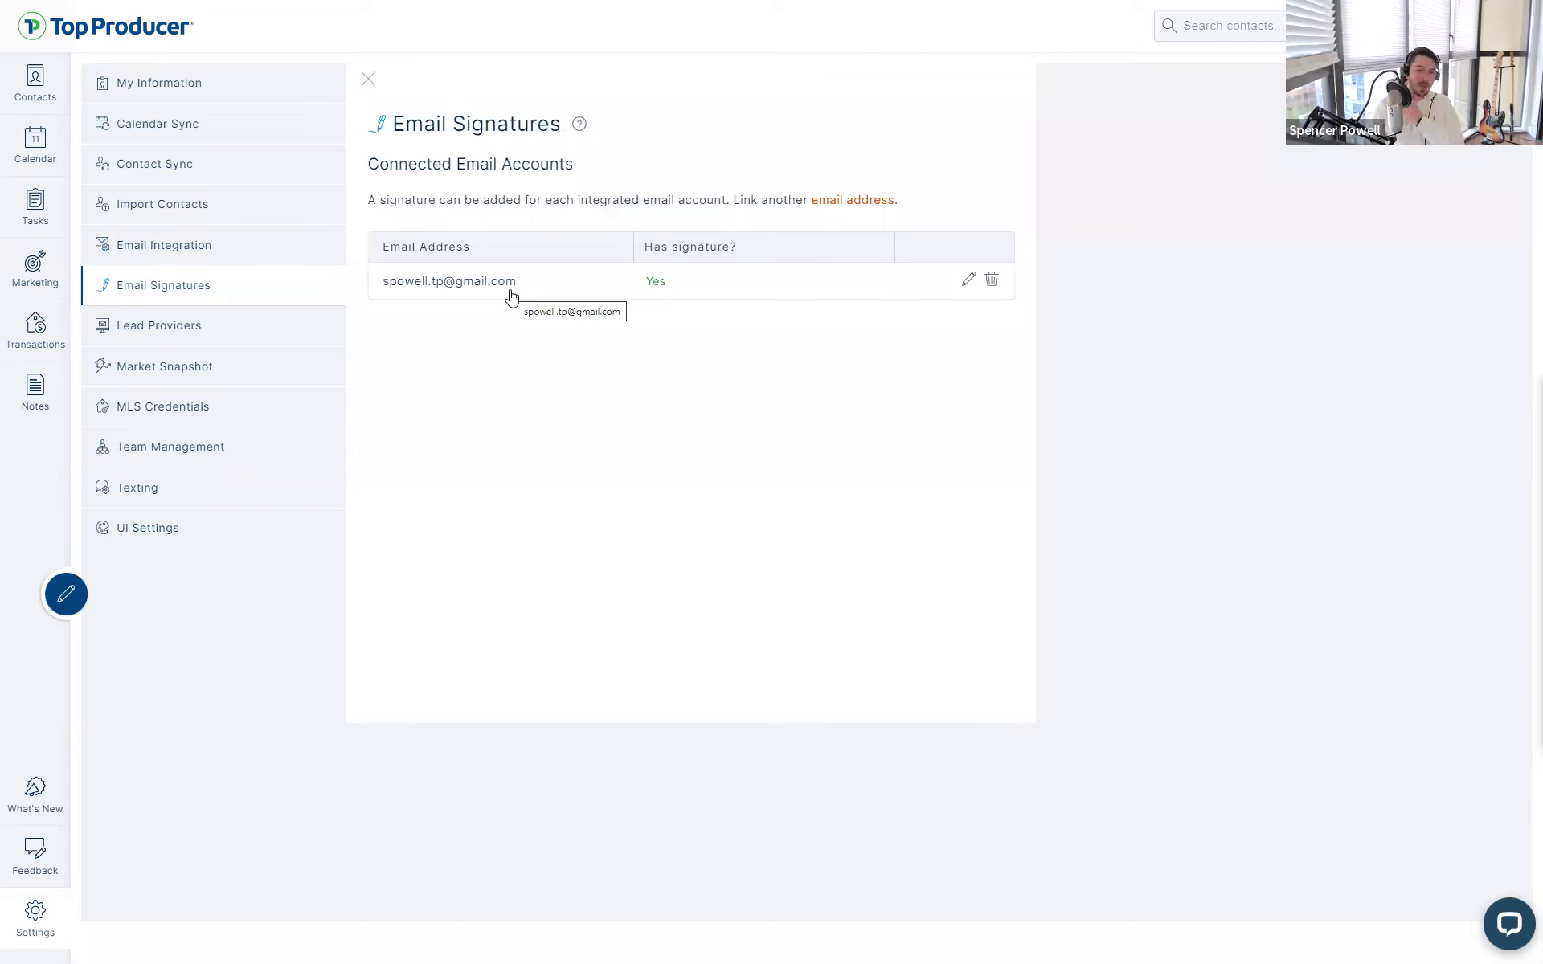
- Edit the account's signature, widening the banner image from 71% to 92%, then close the editor
click(481, 293)
mouse_move(895, 438)
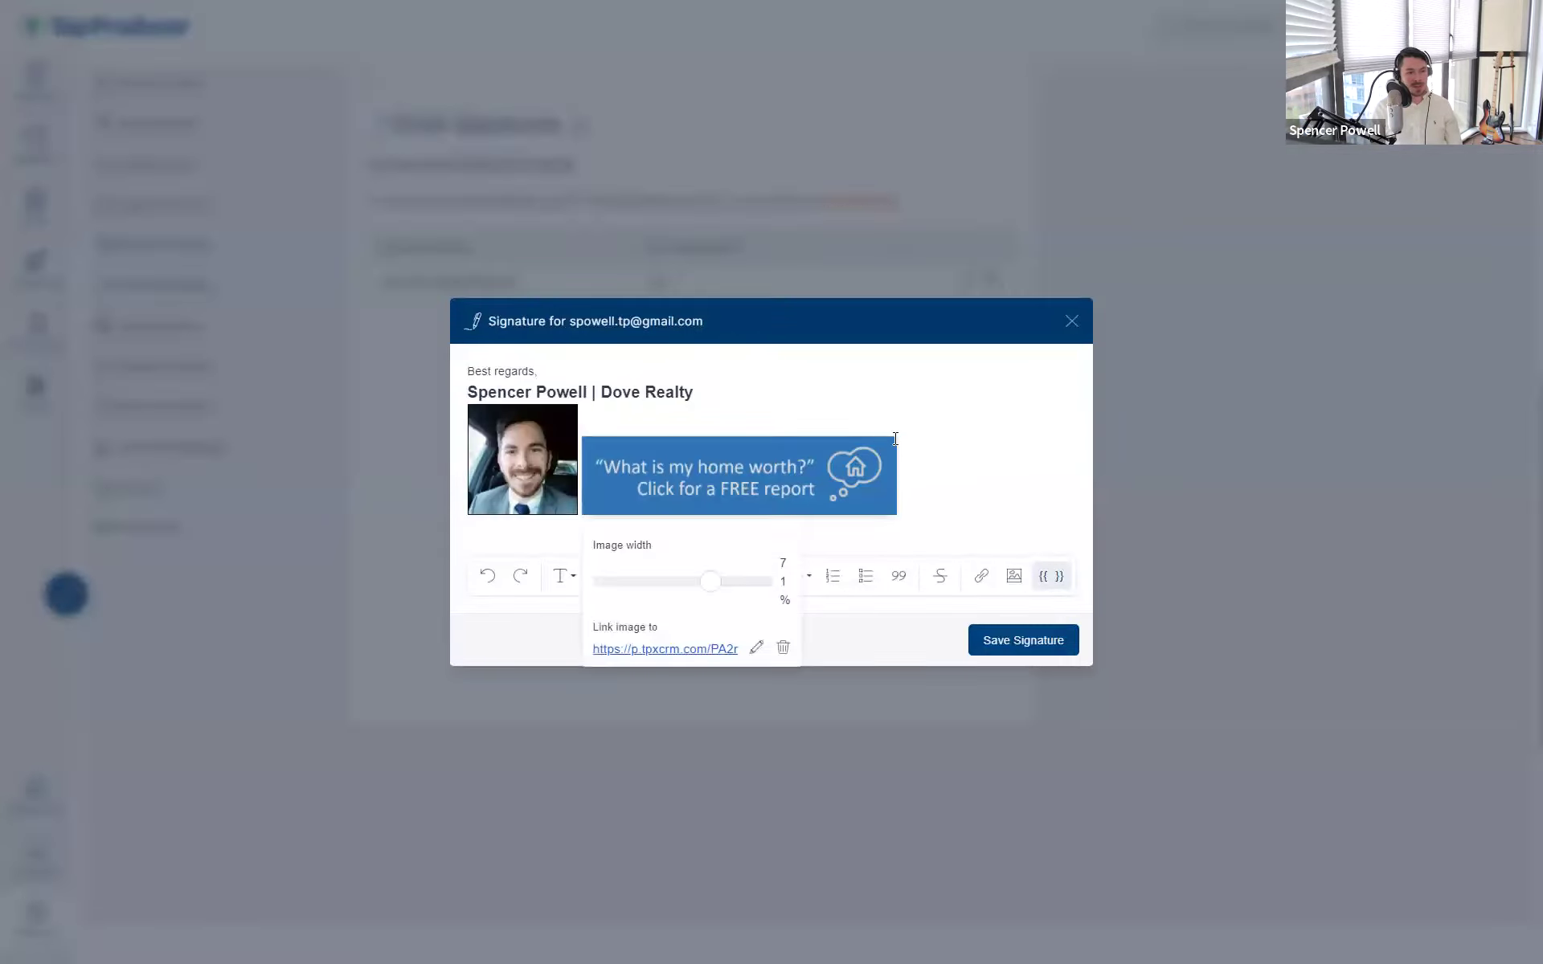
drag(711, 582, 758, 577)
click(755, 576)
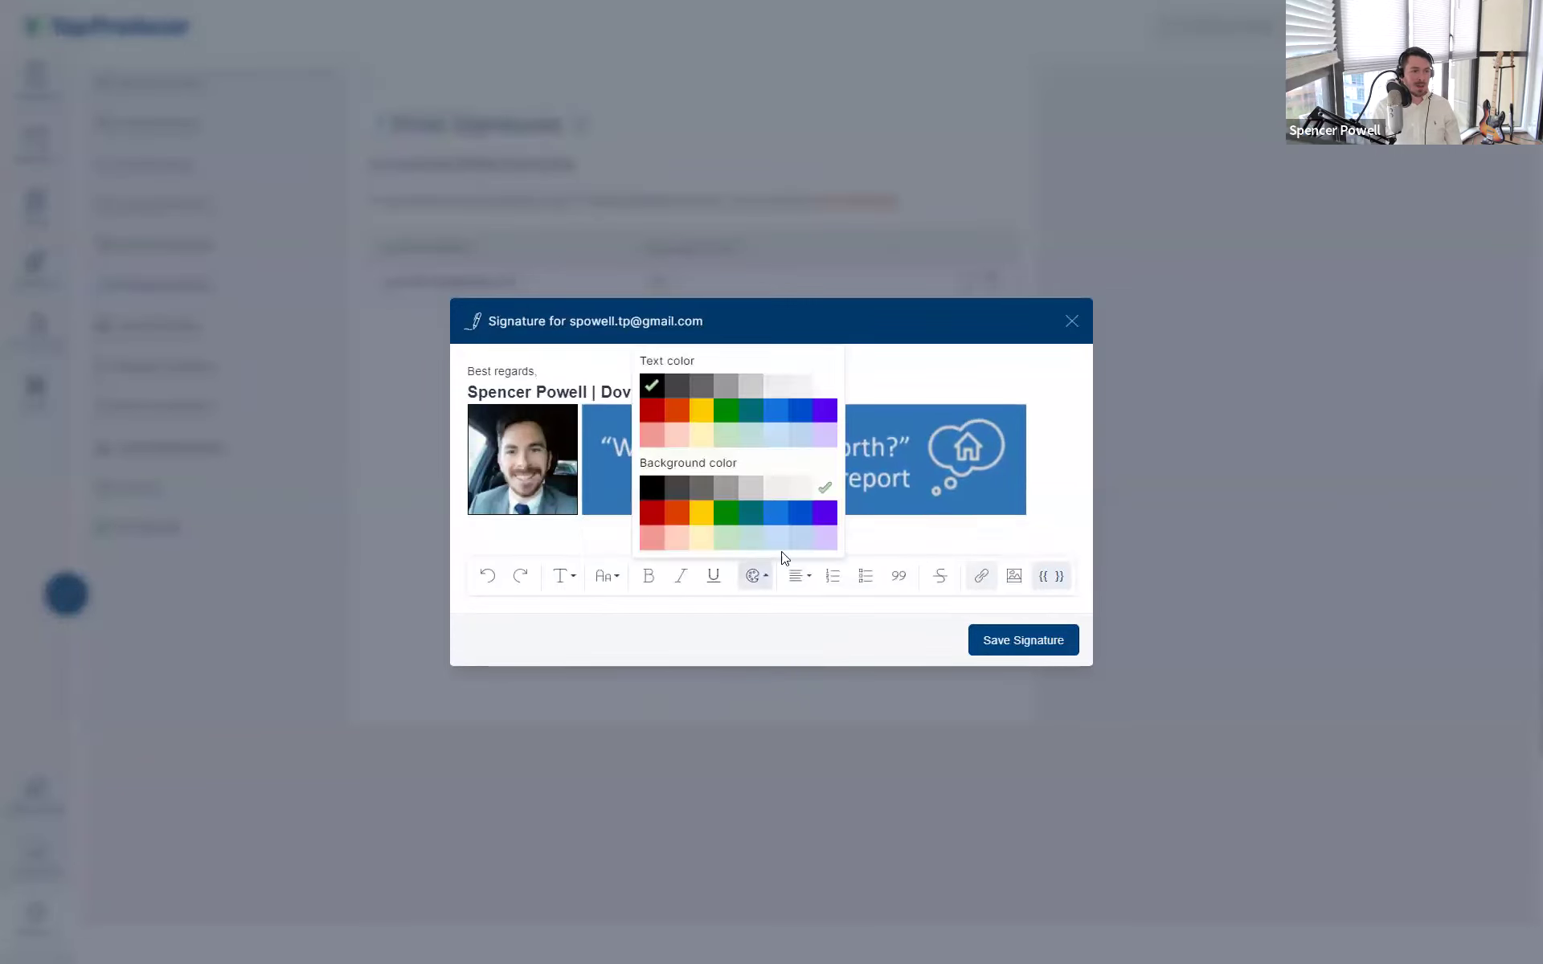
click(905, 540)
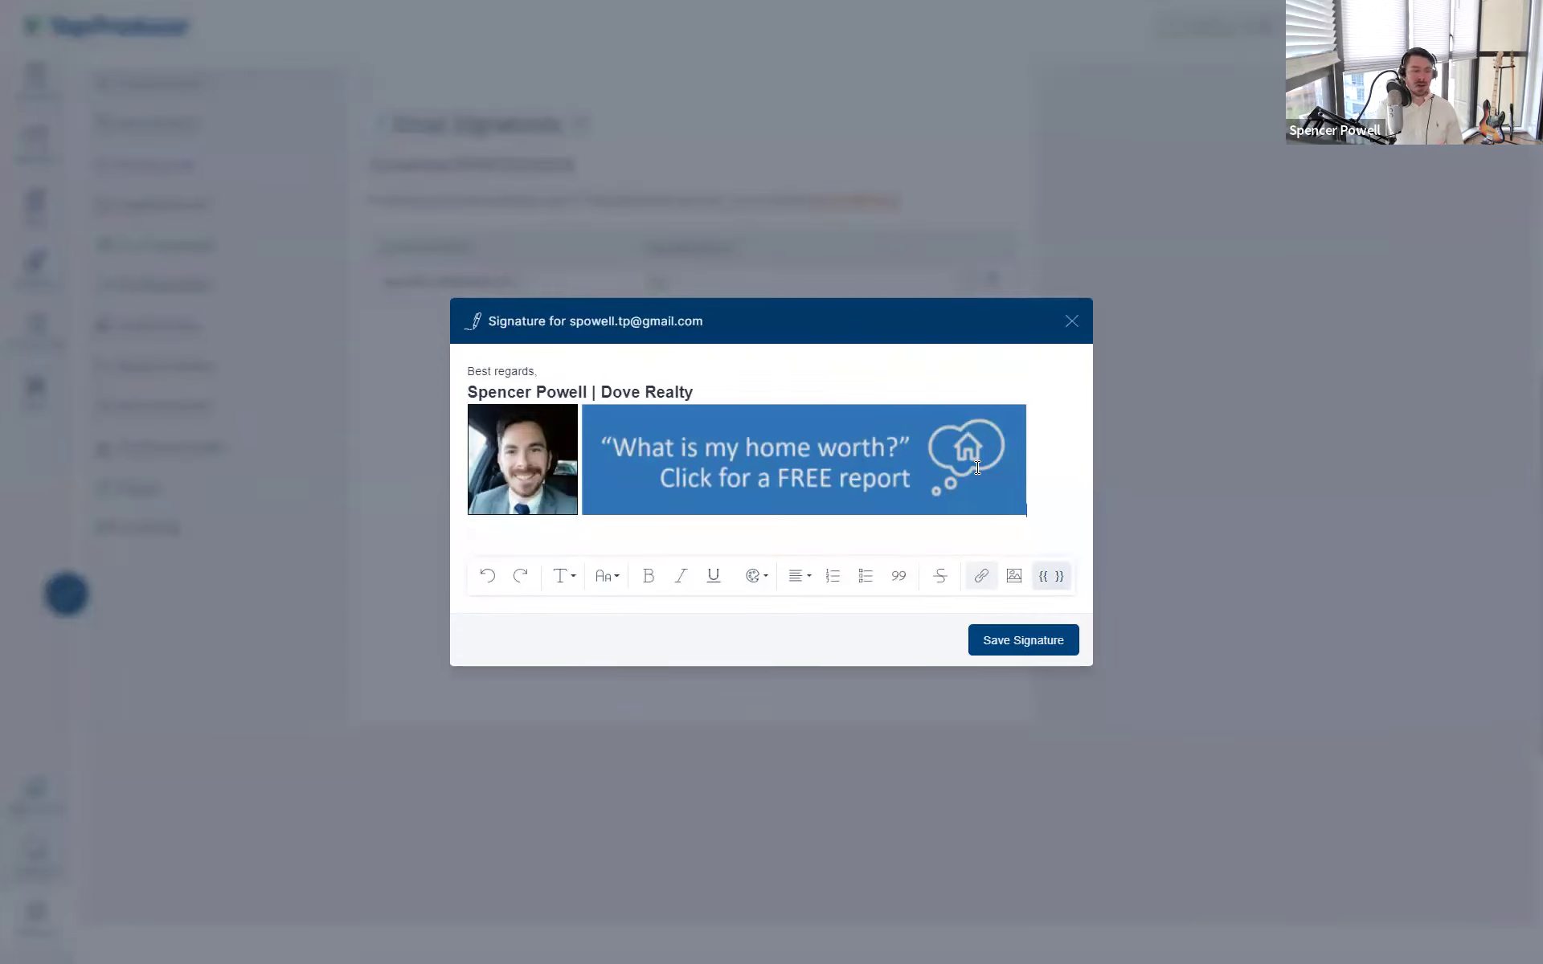
click(968, 368)
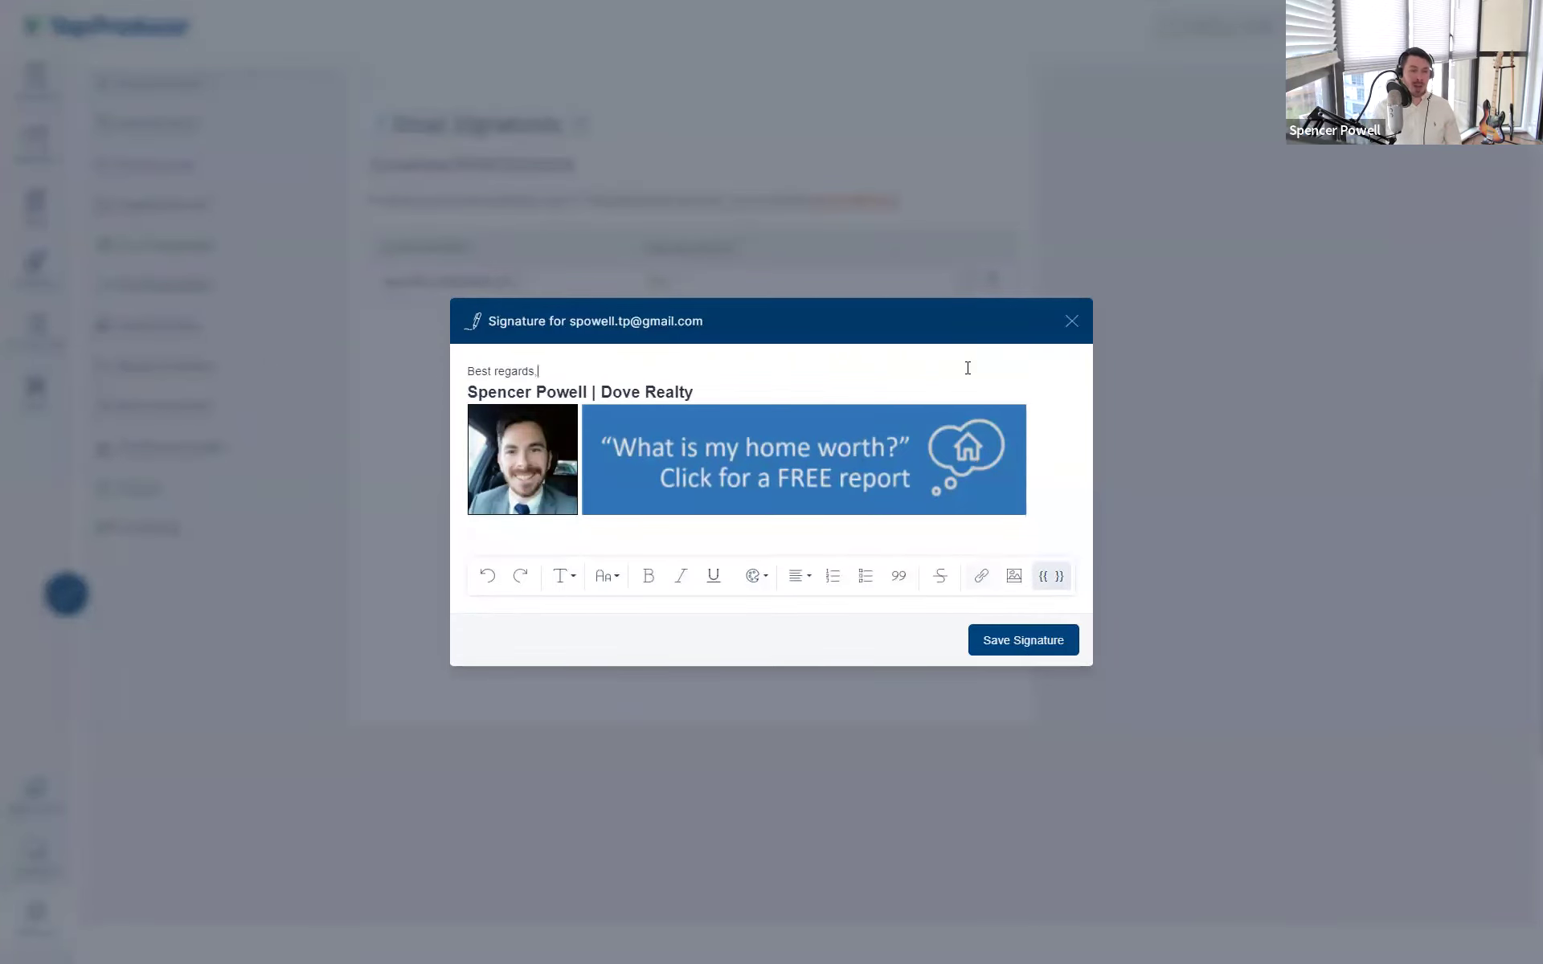
click(1071, 321)
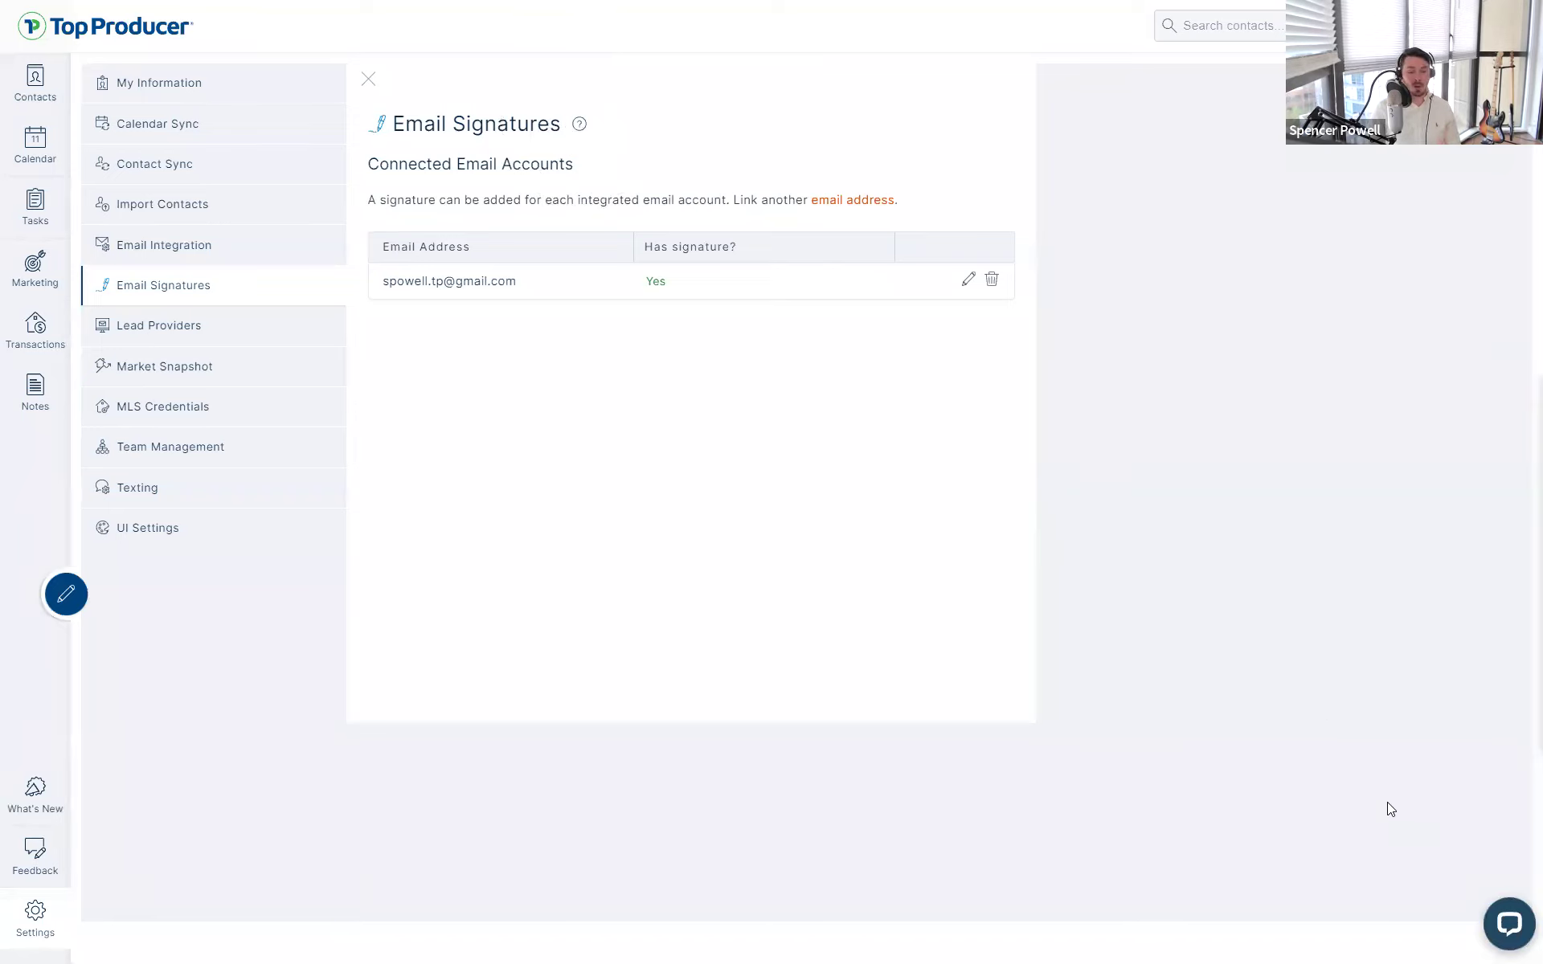
click(1511, 926)
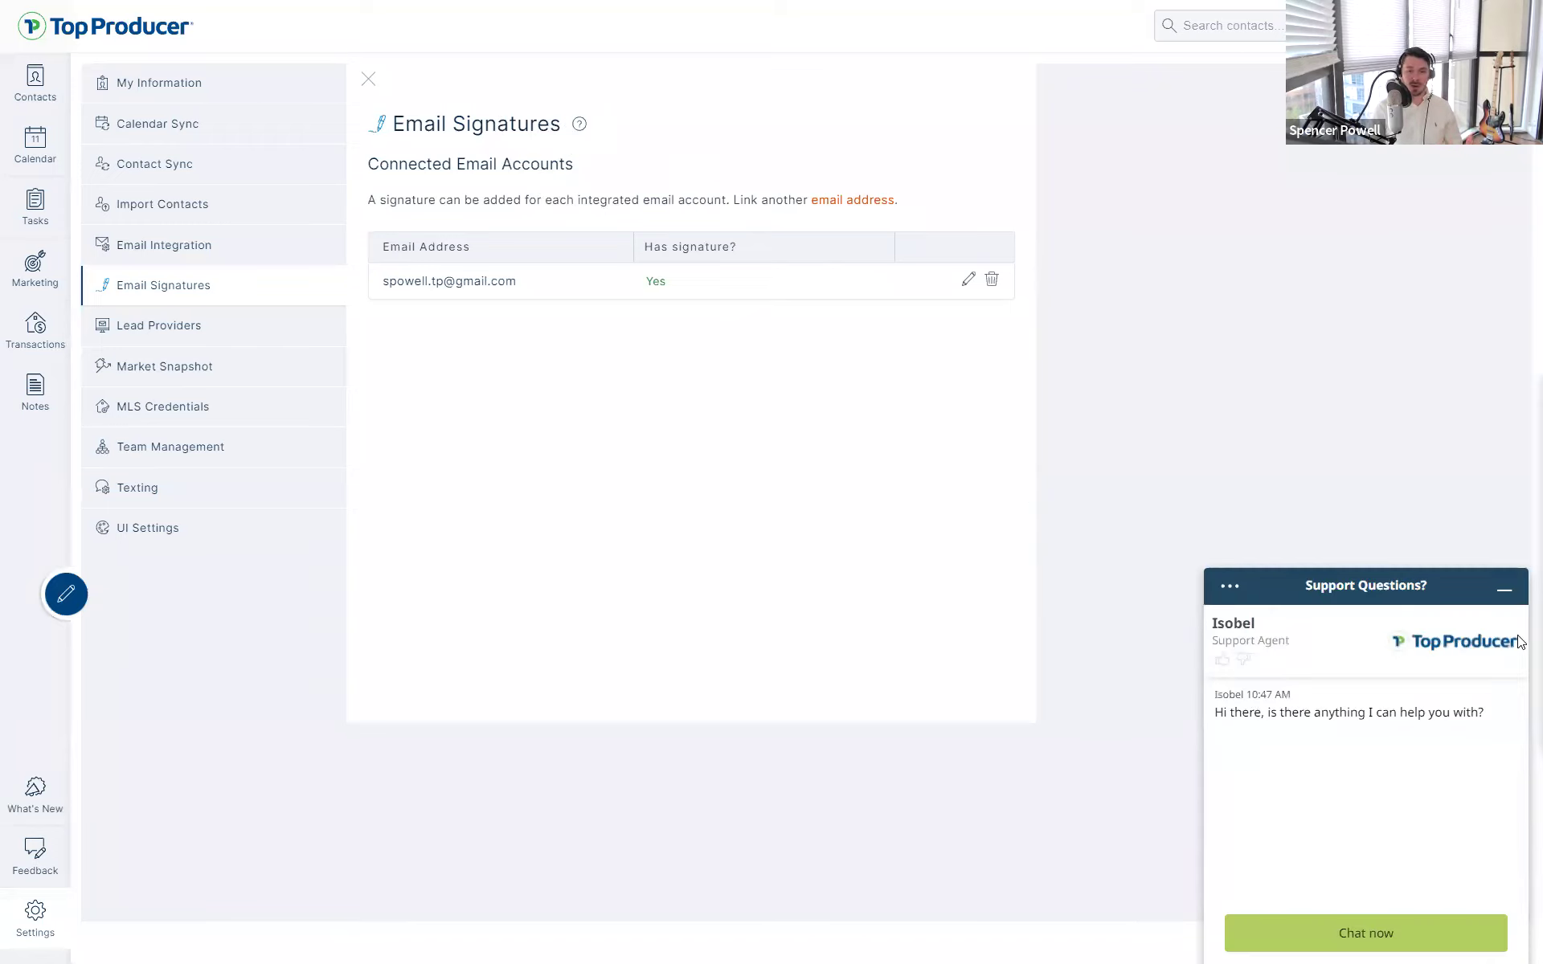
click(1506, 595)
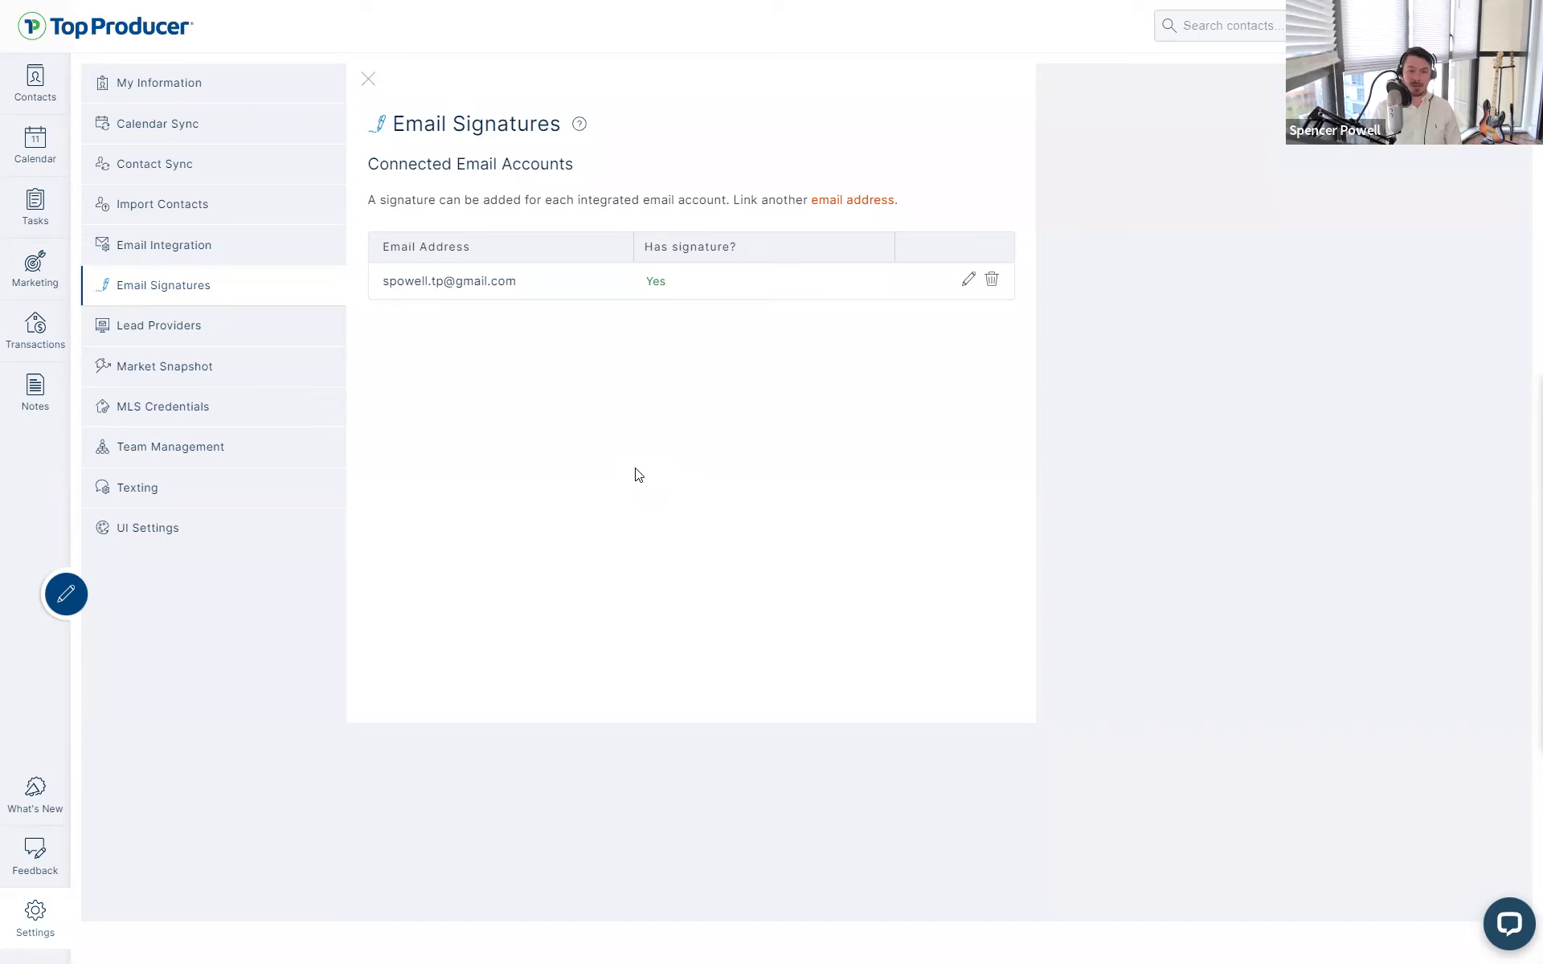
- Pass through Lead Providers to the Market Snapshot settings with buyer, seller and listing alert options
click(147, 336)
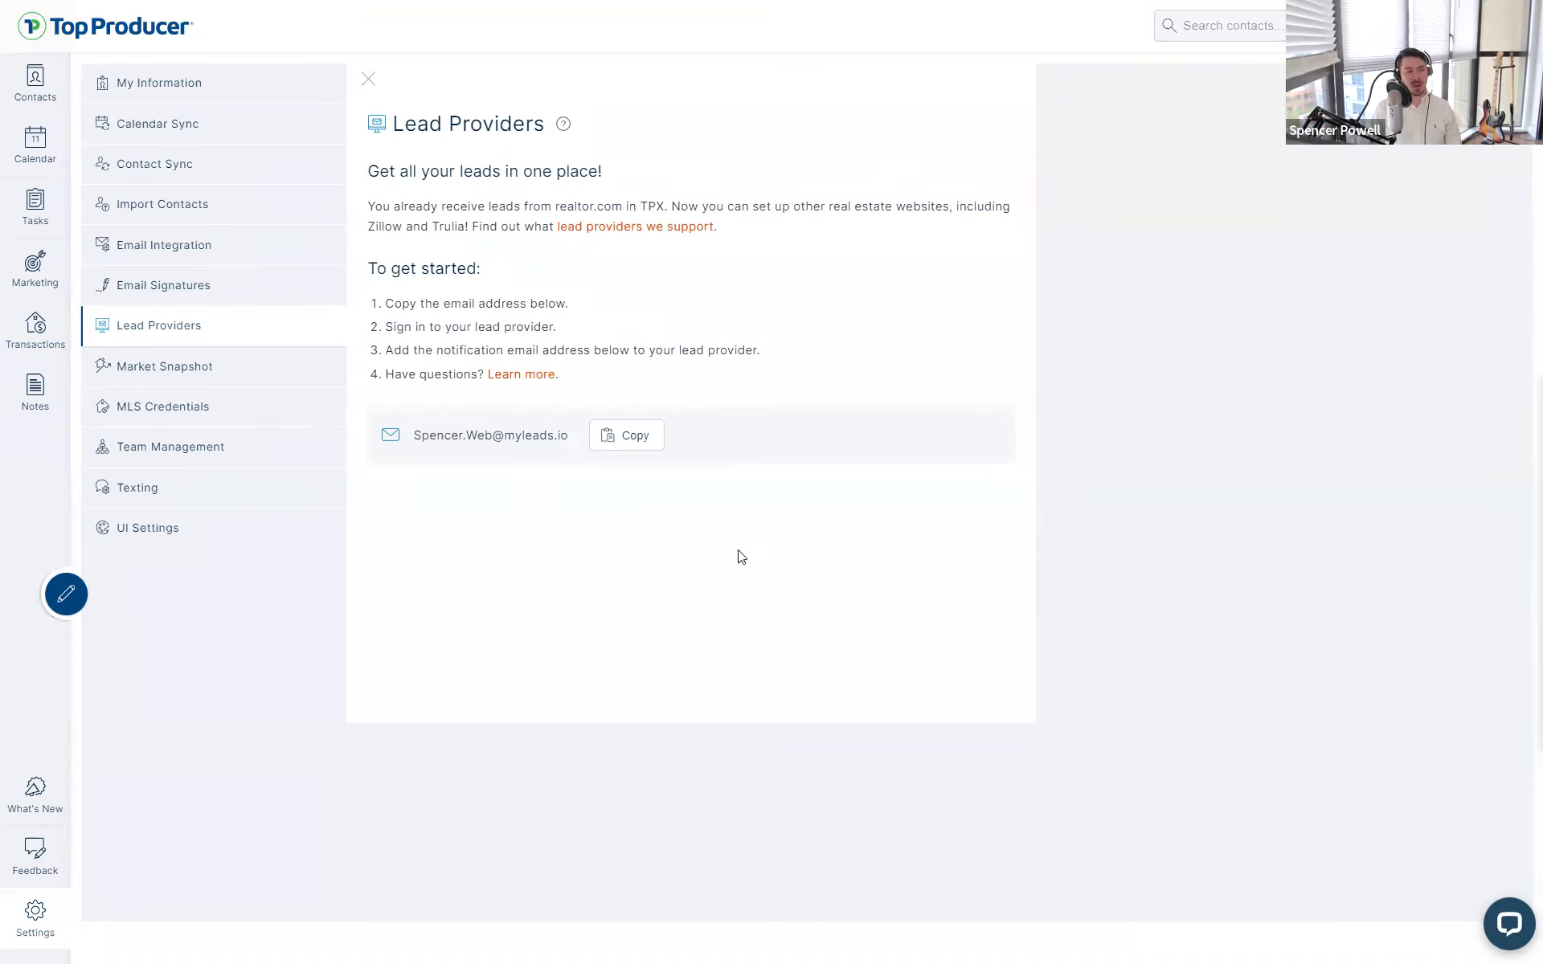
click(194, 368)
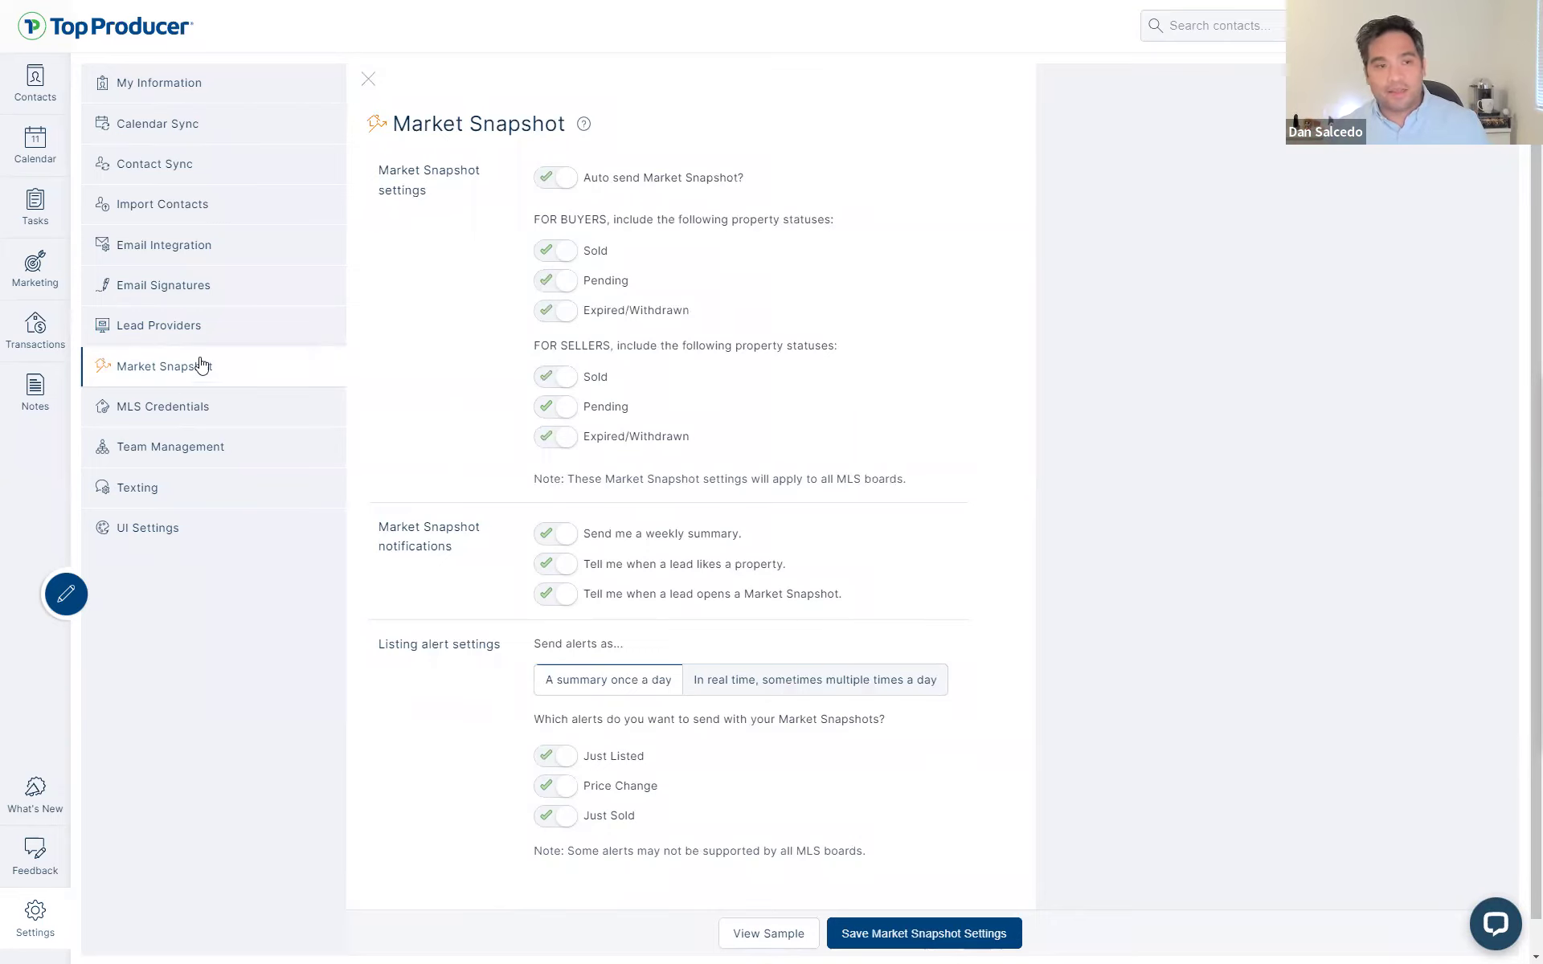
- Reopen the Lead Providers settings page, then move to the Marketing section
click(202, 327)
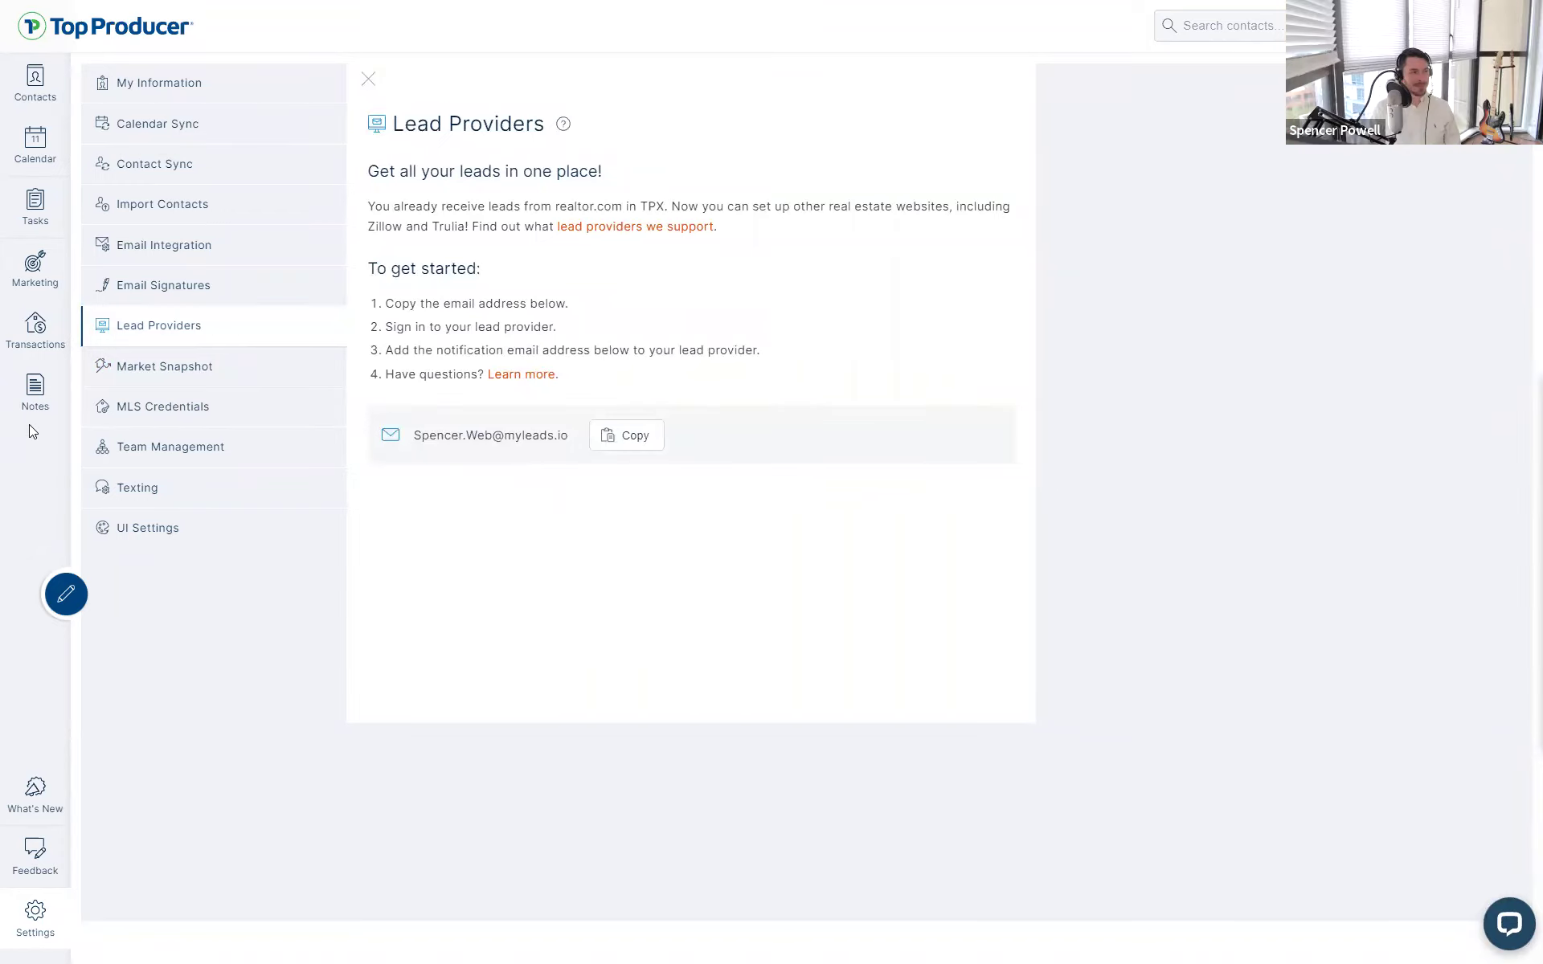
click(190, 286)
click(179, 358)
click(181, 338)
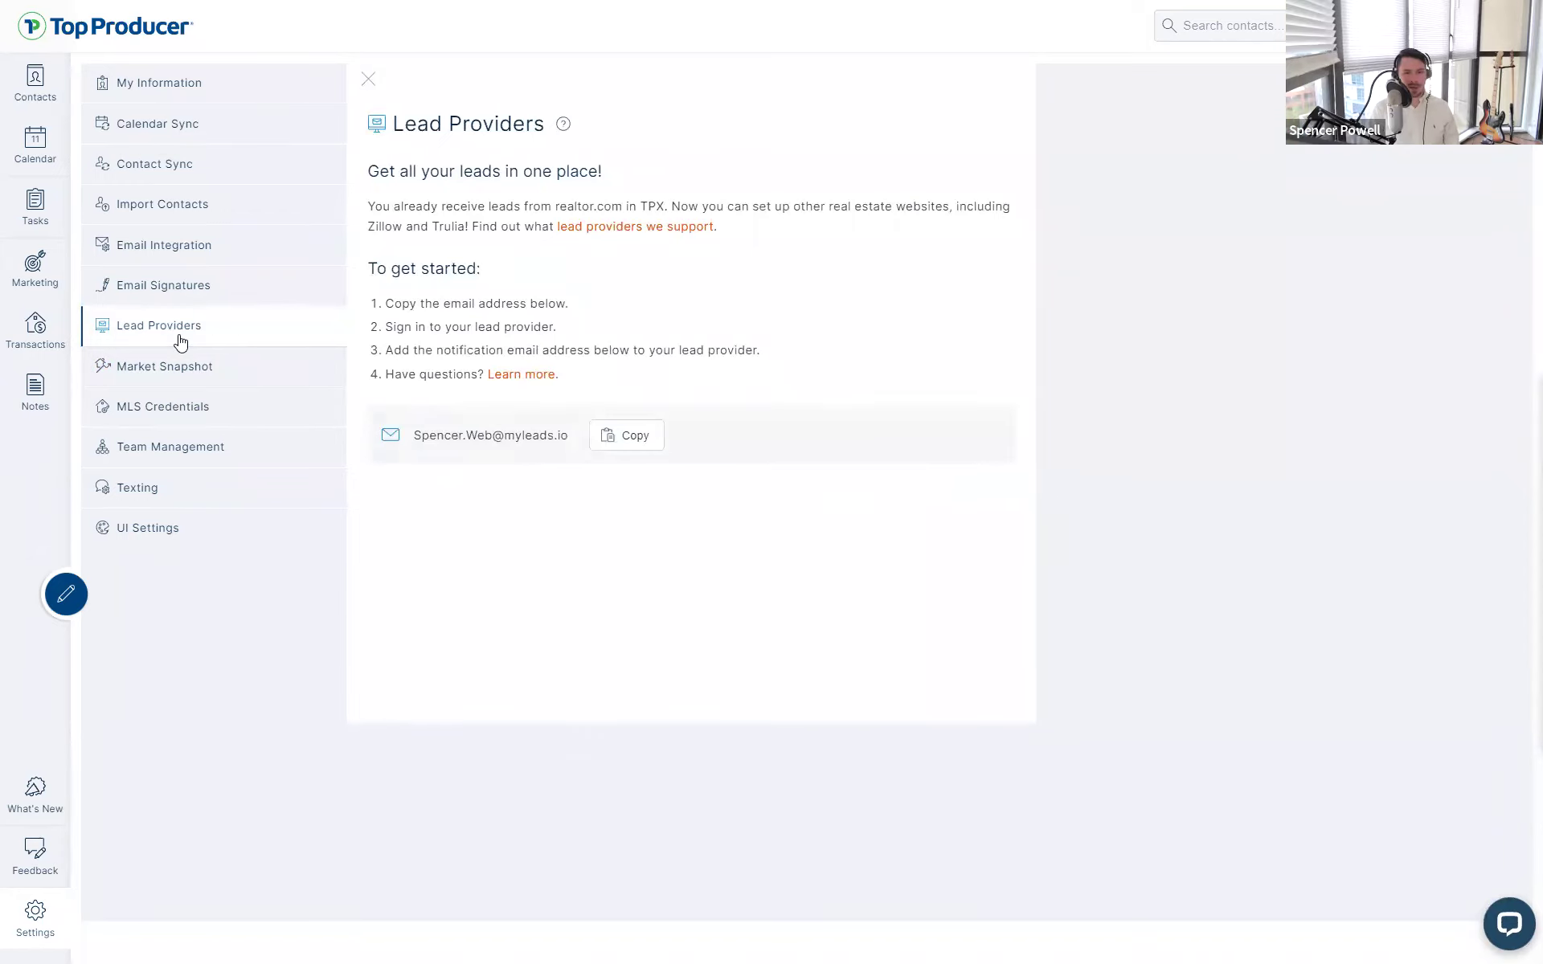
click(180, 343)
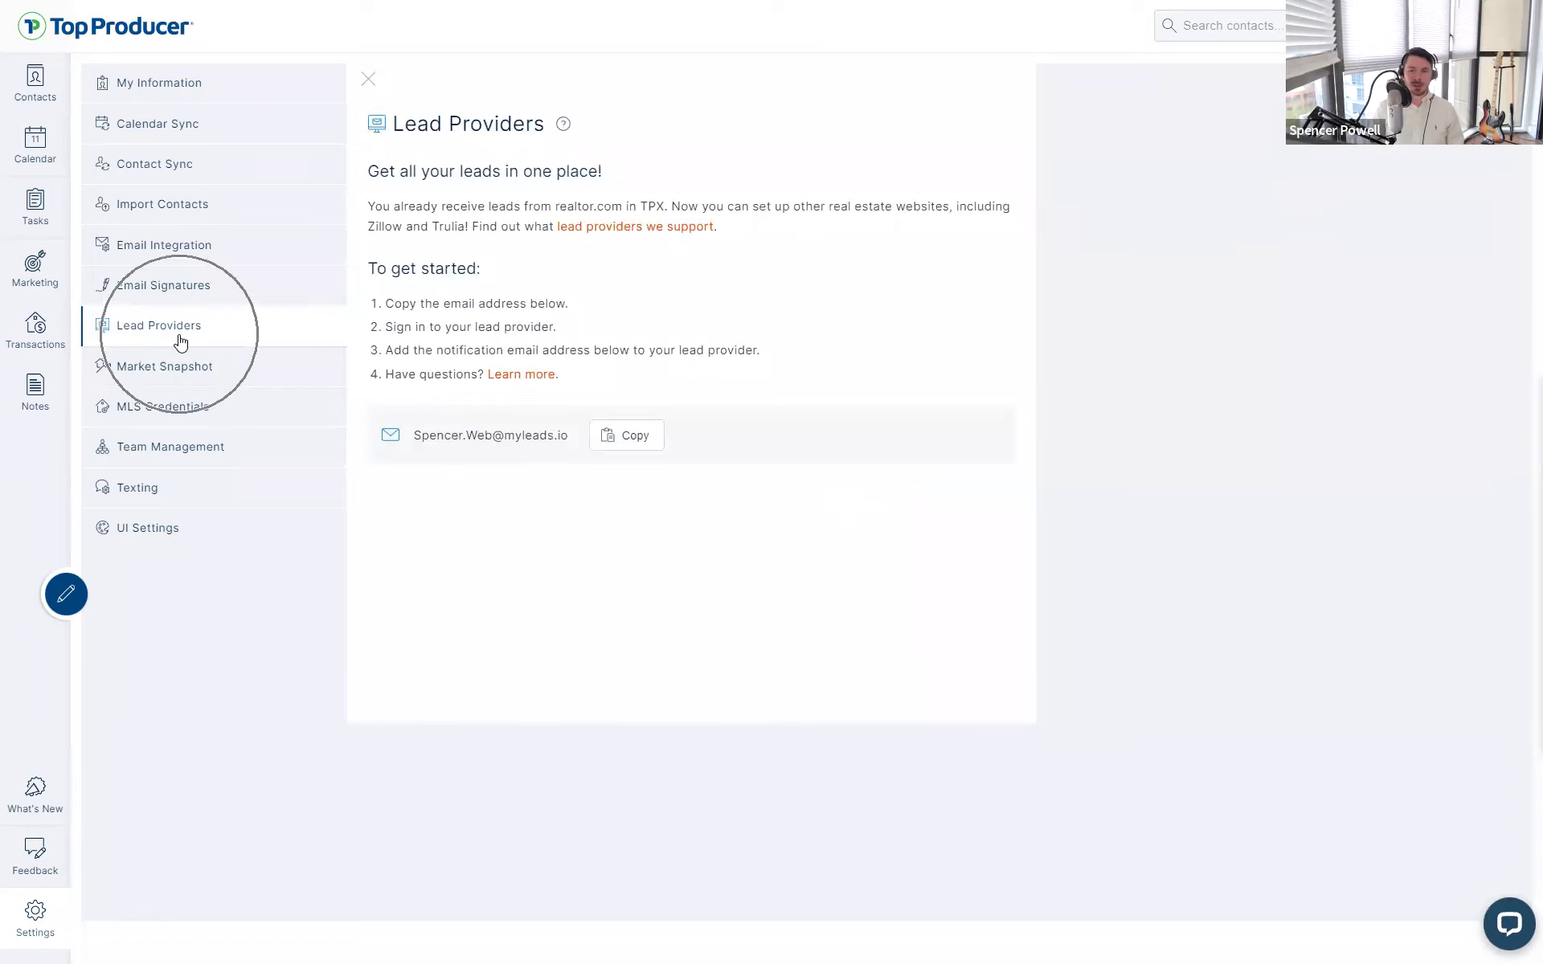
click(180, 342)
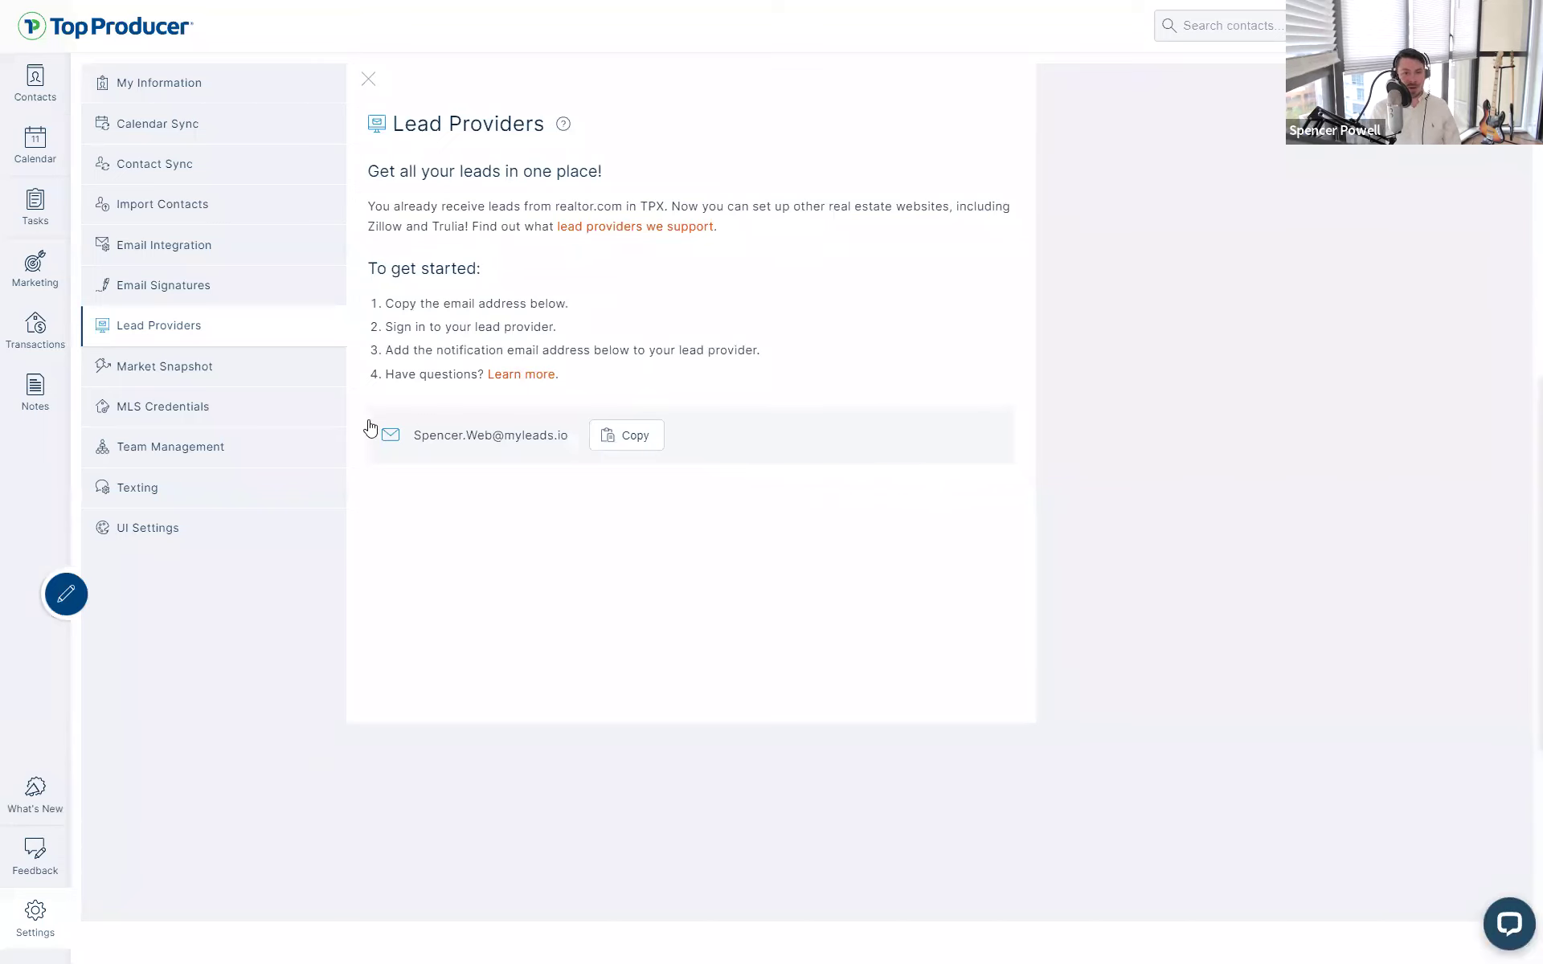
click(24, 269)
- View the Template Library with Email kept as the template type
click(472, 90)
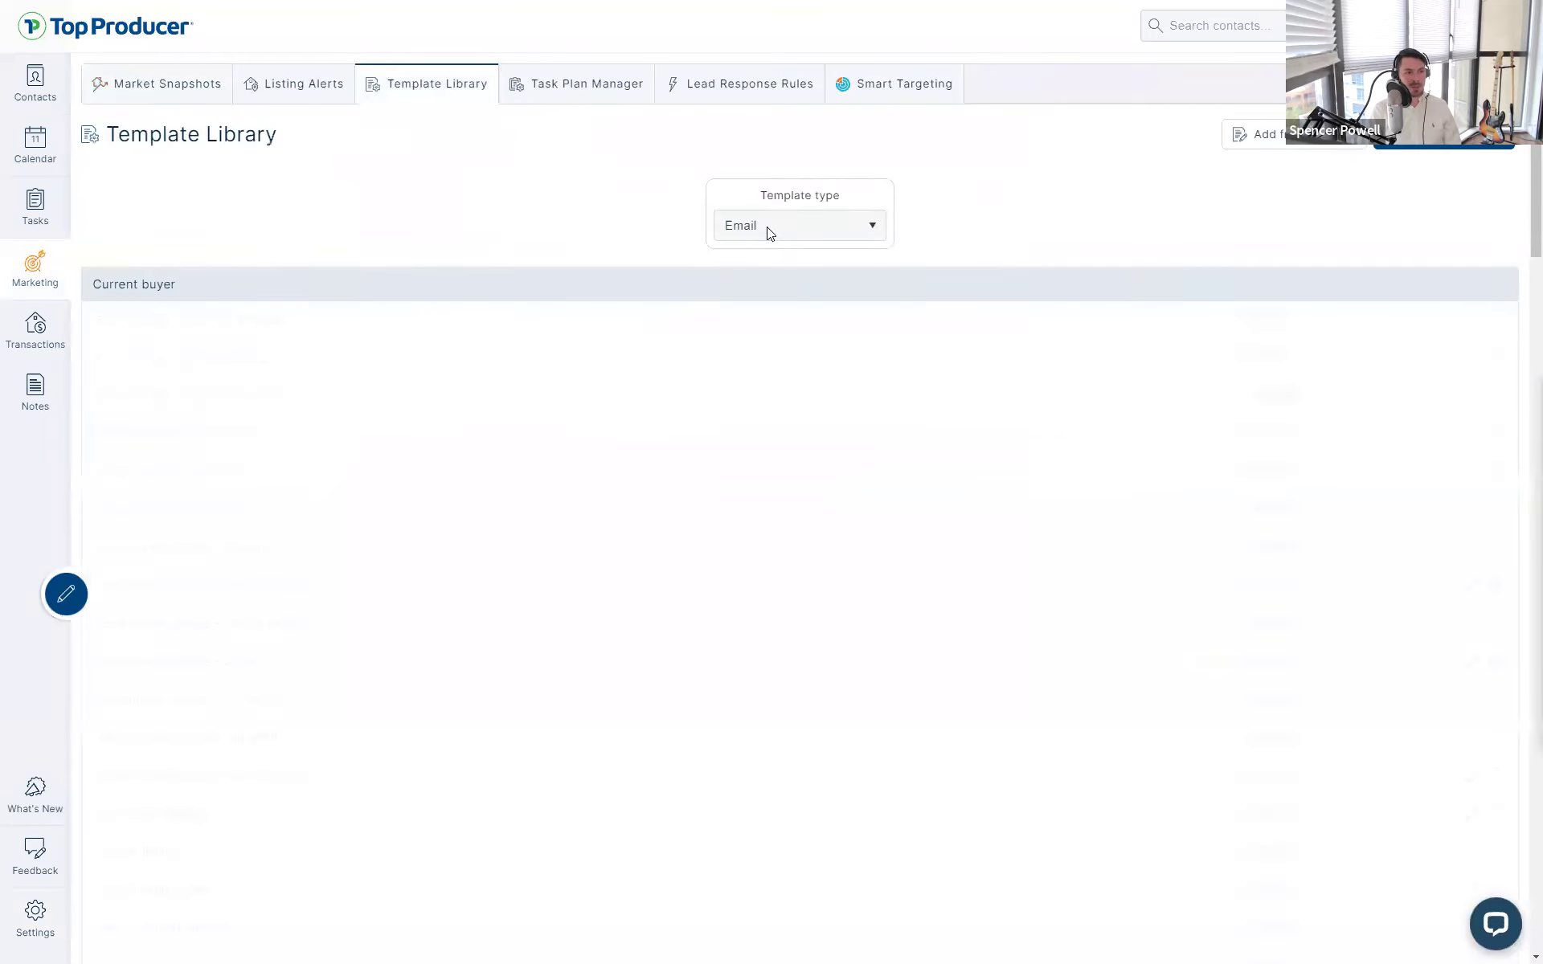
click(767, 230)
click(758, 249)
- Filter the Task Plan Manager to Lead Response plans only, then head back to Settings
click(635, 91)
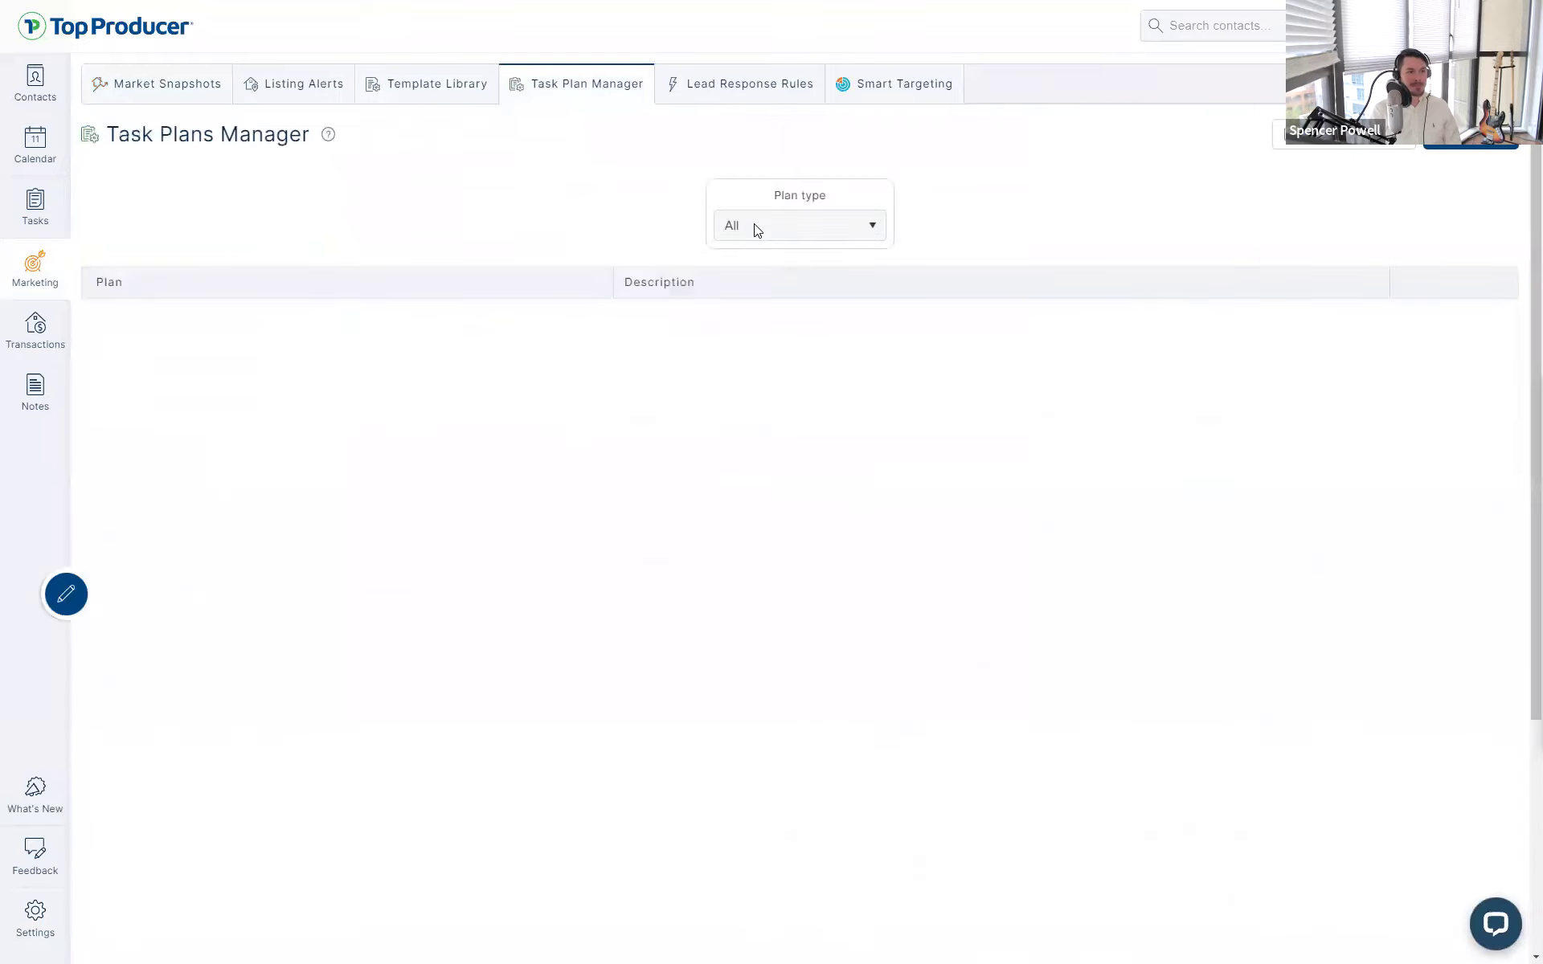
click(755, 228)
click(765, 283)
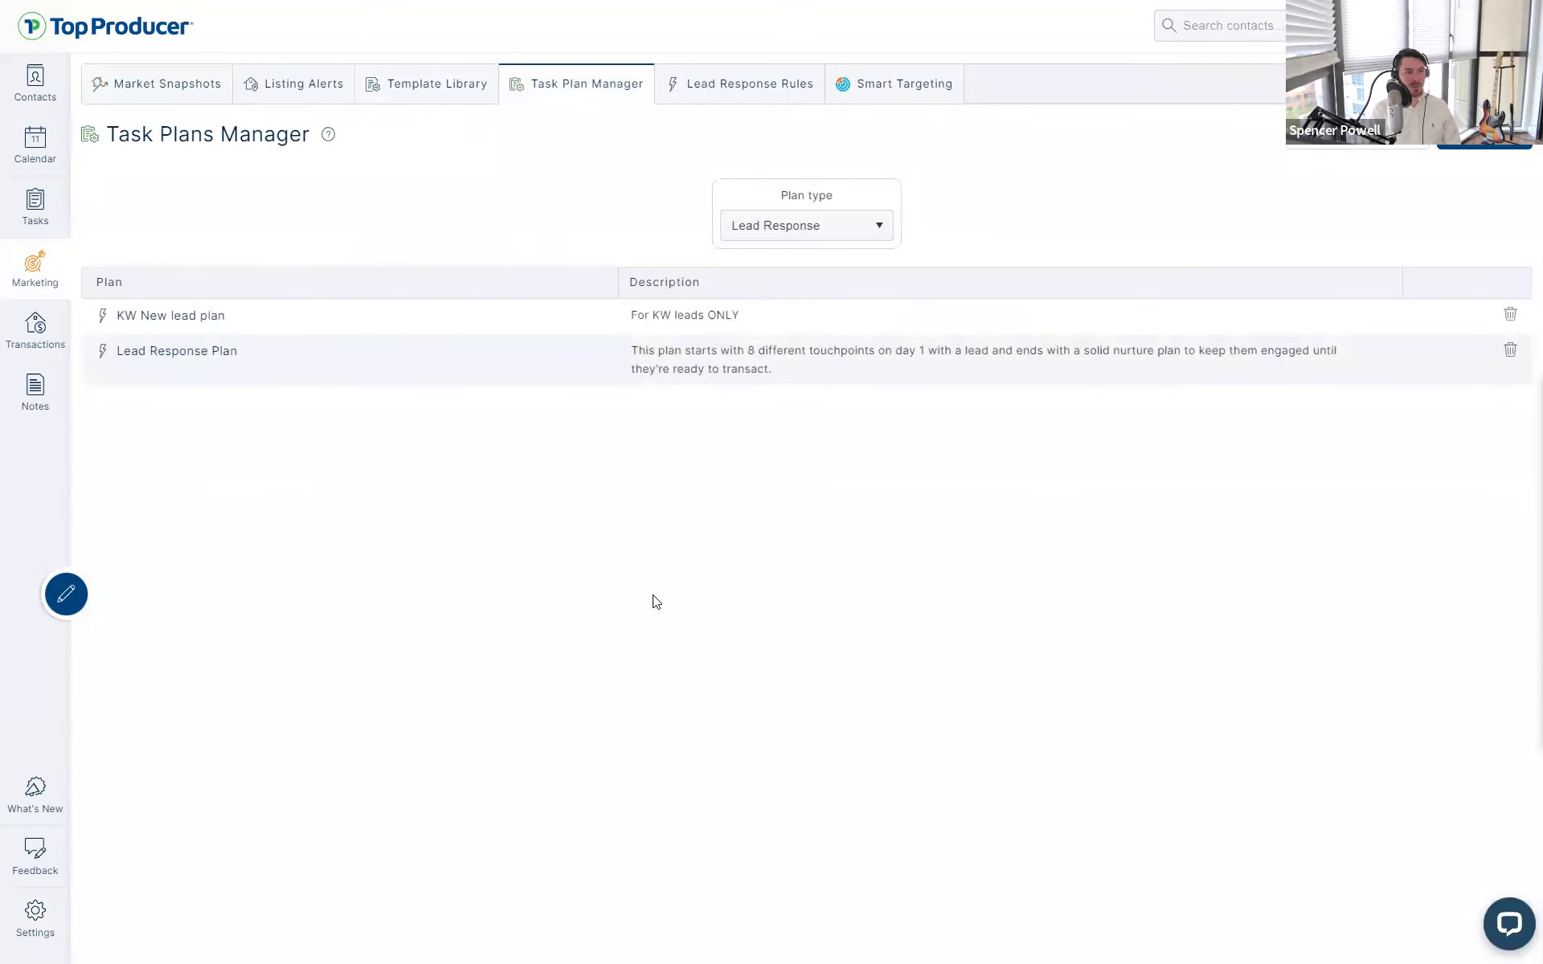
click(40, 924)
- Copy the Lead Providers notification email address and open the Lead Integration help article maximized
click(180, 336)
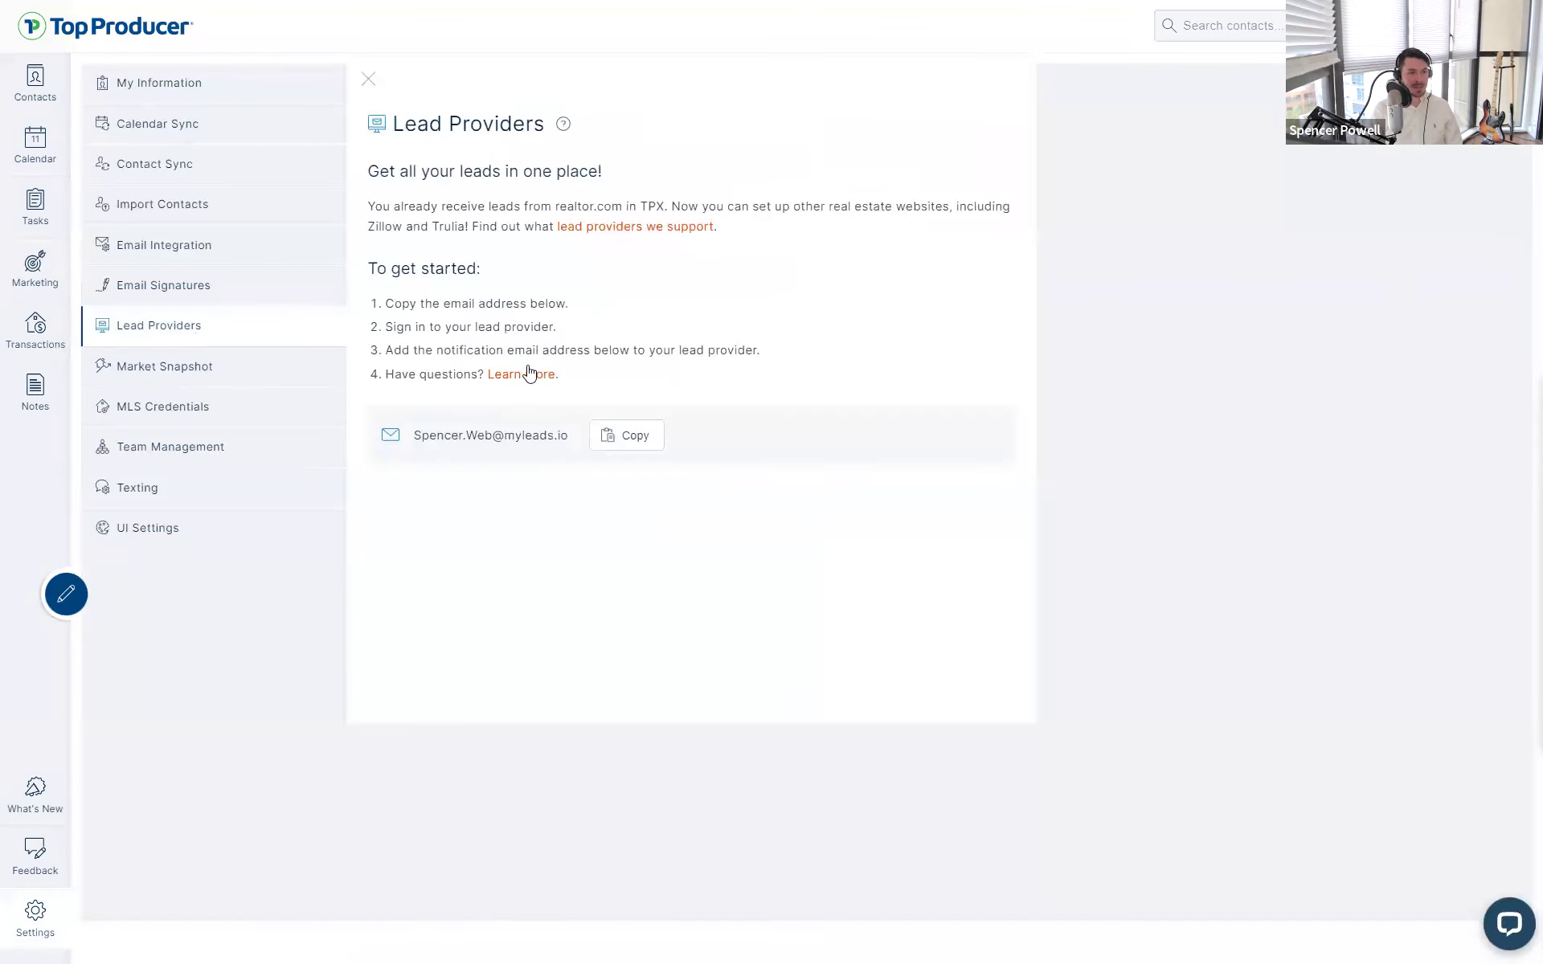
drag(575, 444, 407, 448)
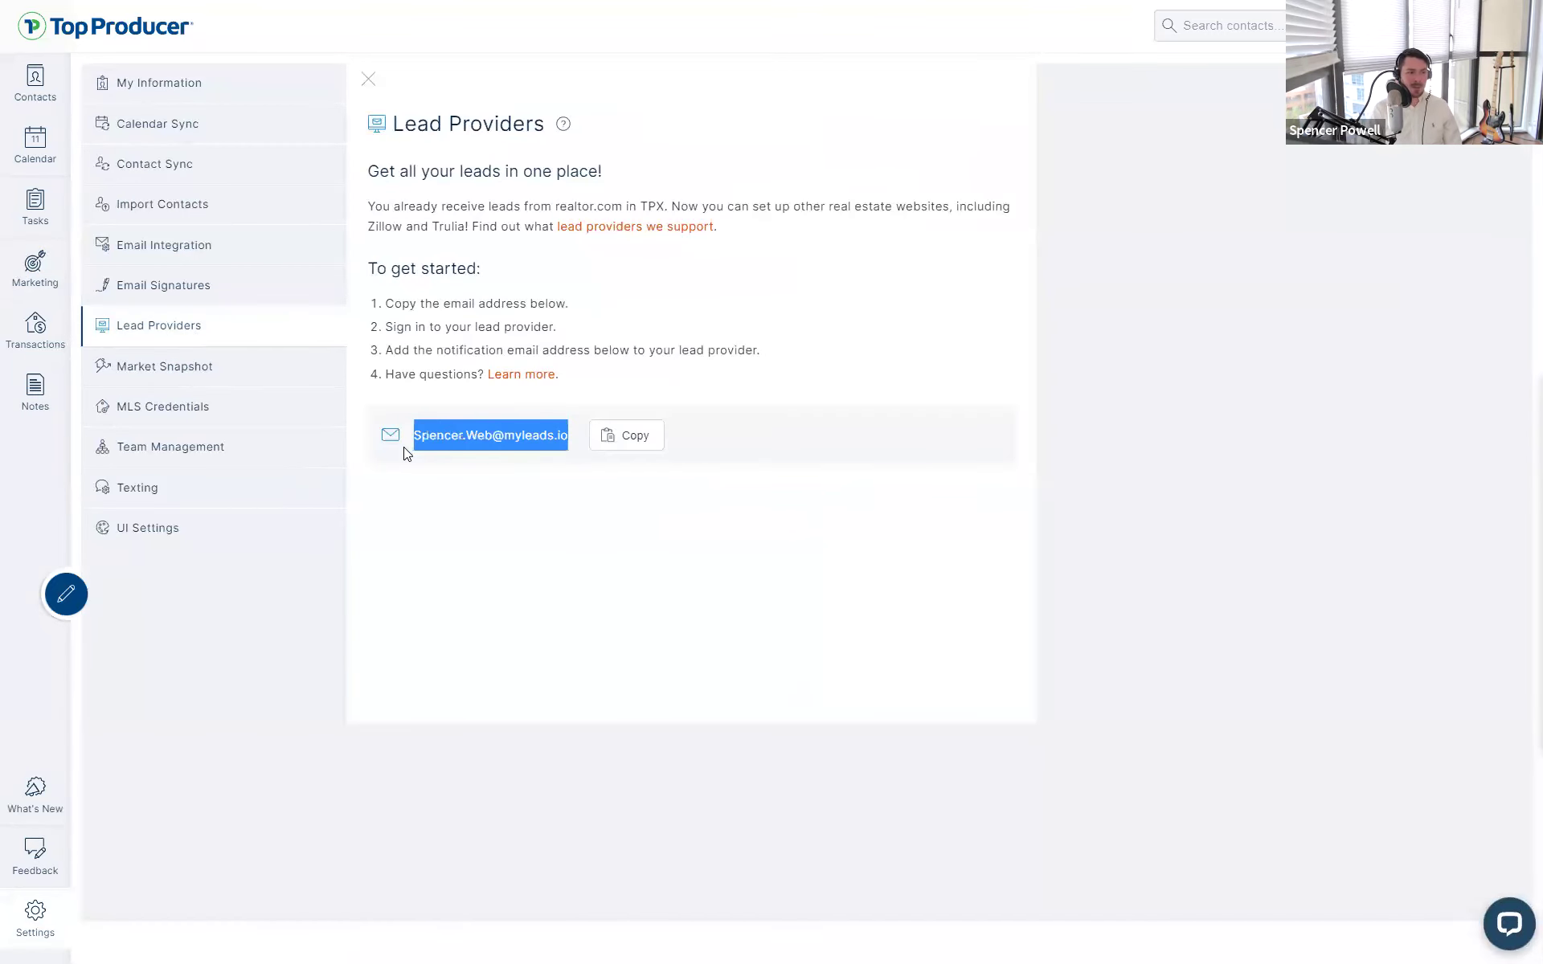
click(403, 446)
click(508, 439)
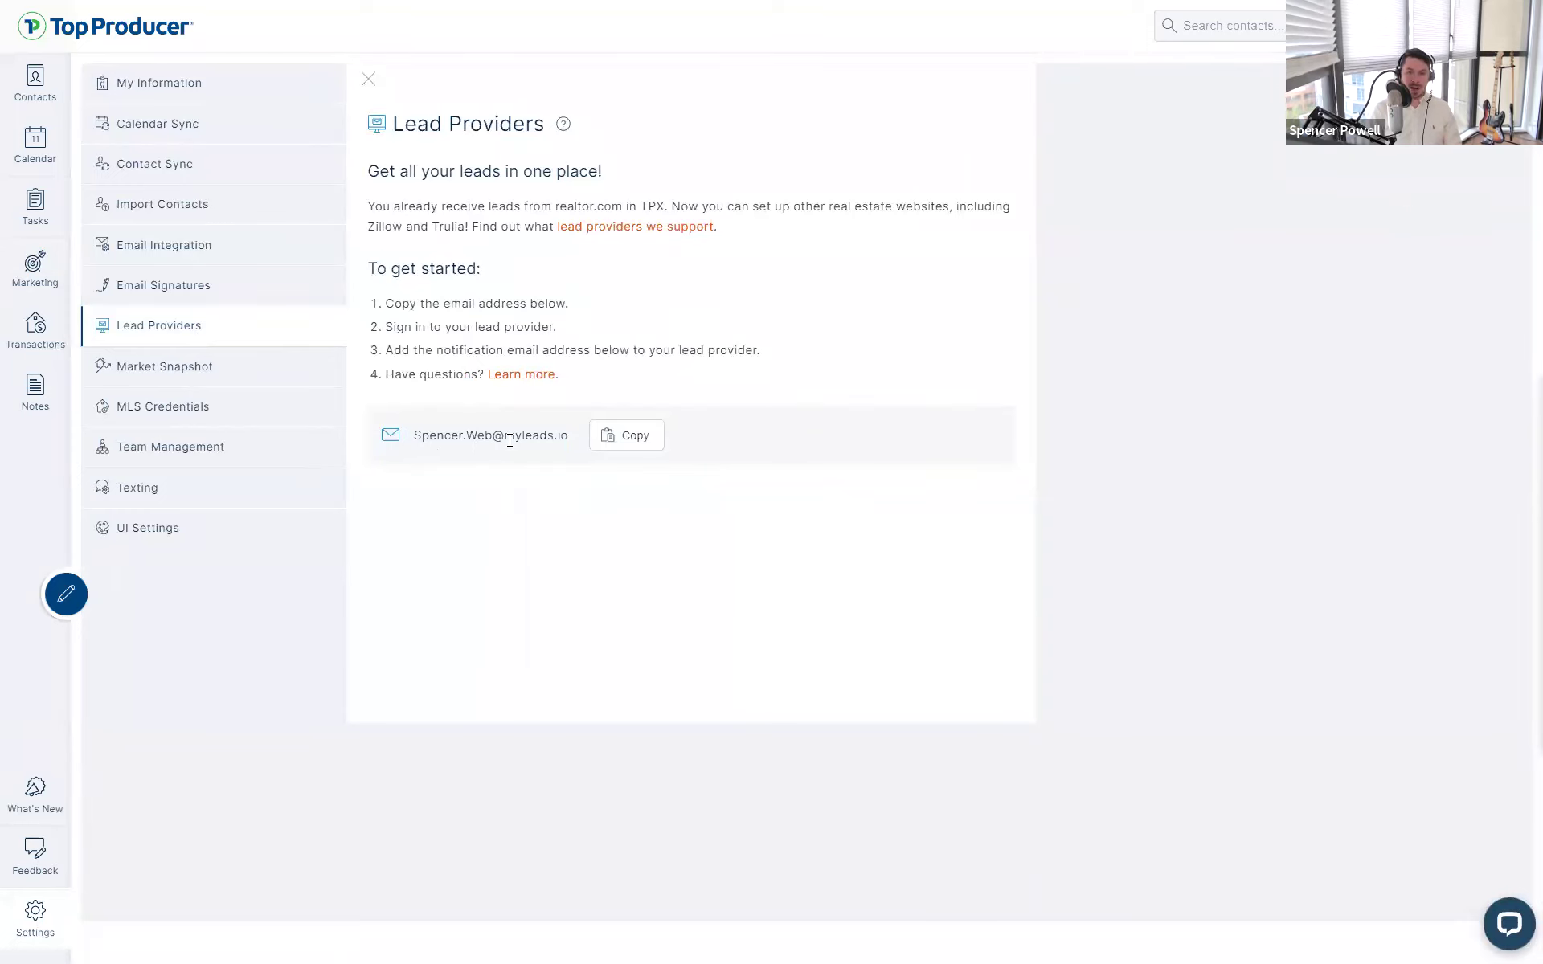
click(625, 449)
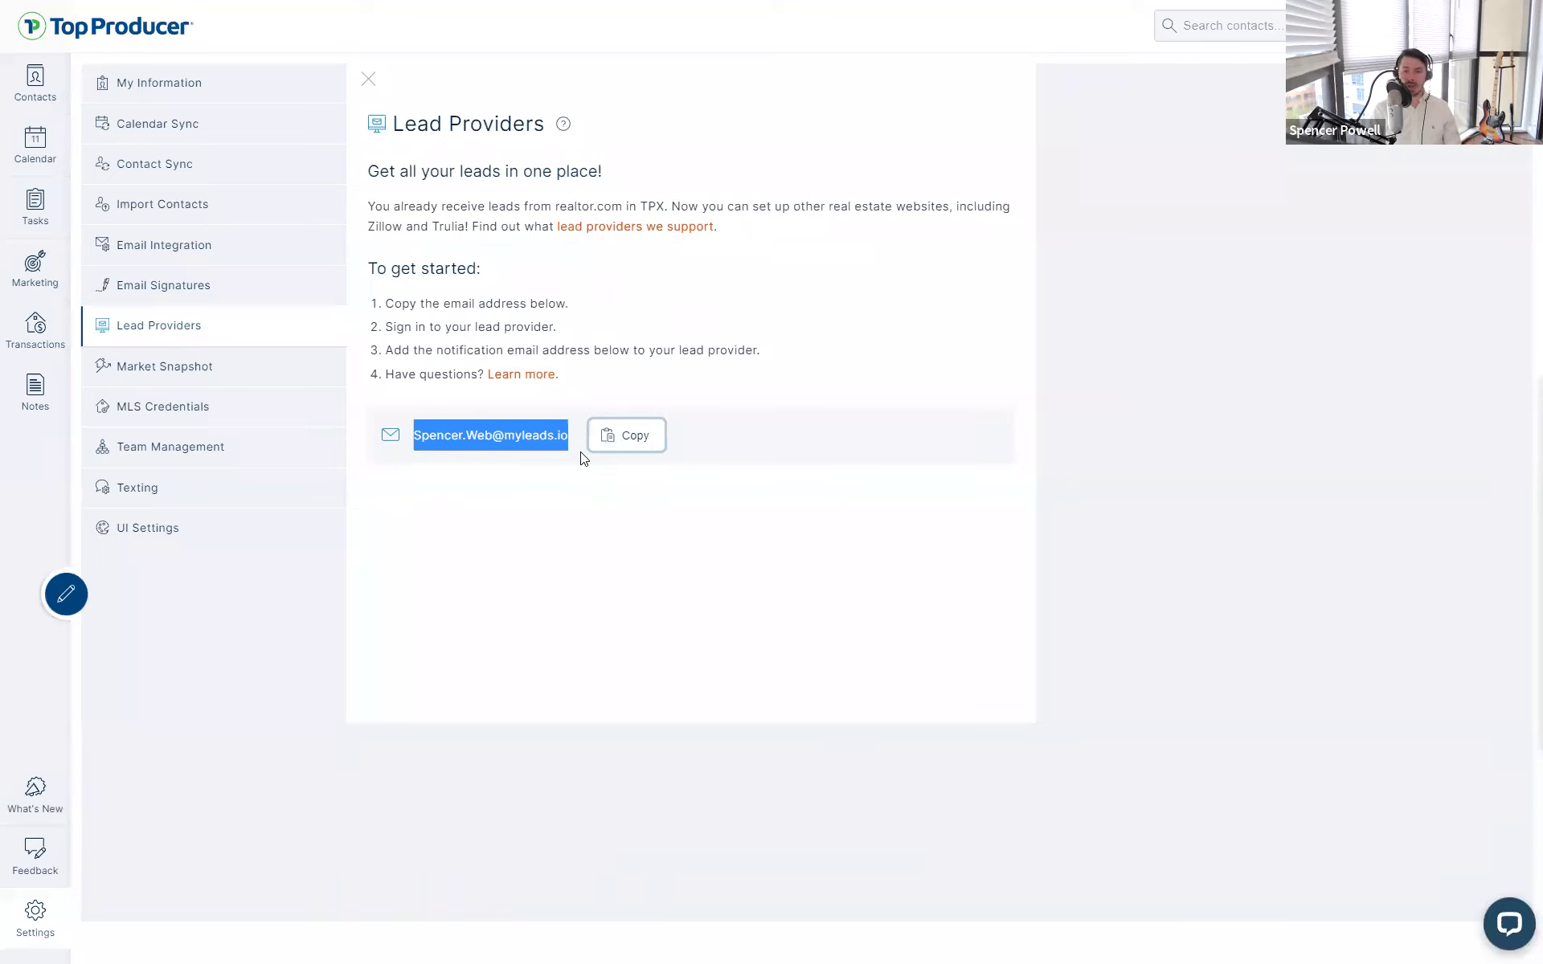
click(589, 499)
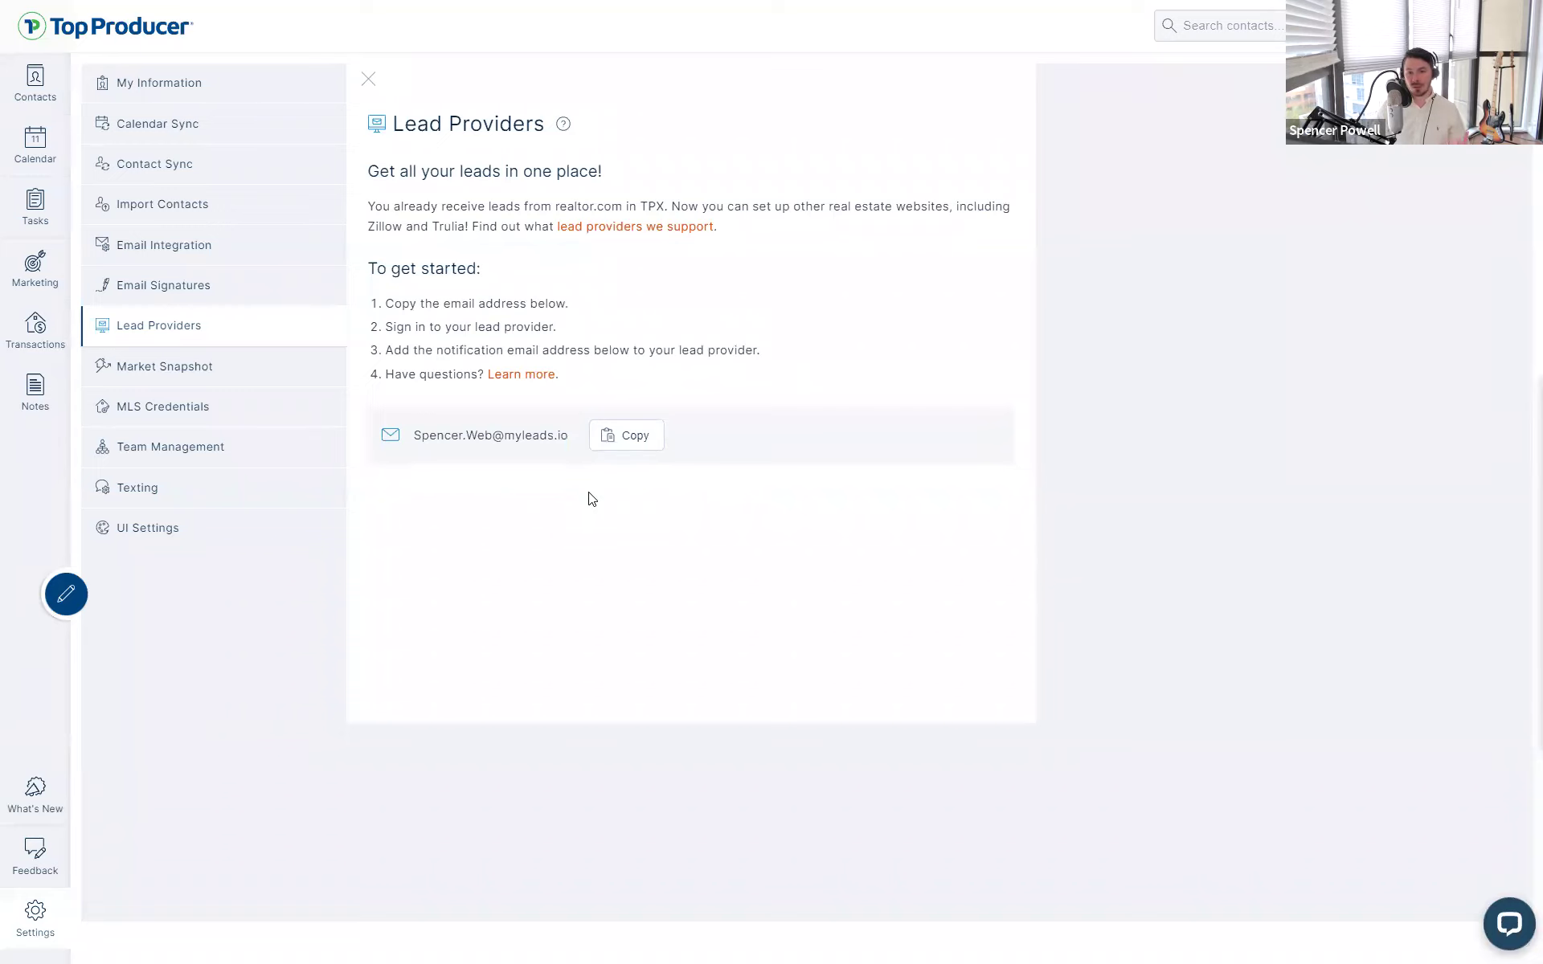
click(565, 127)
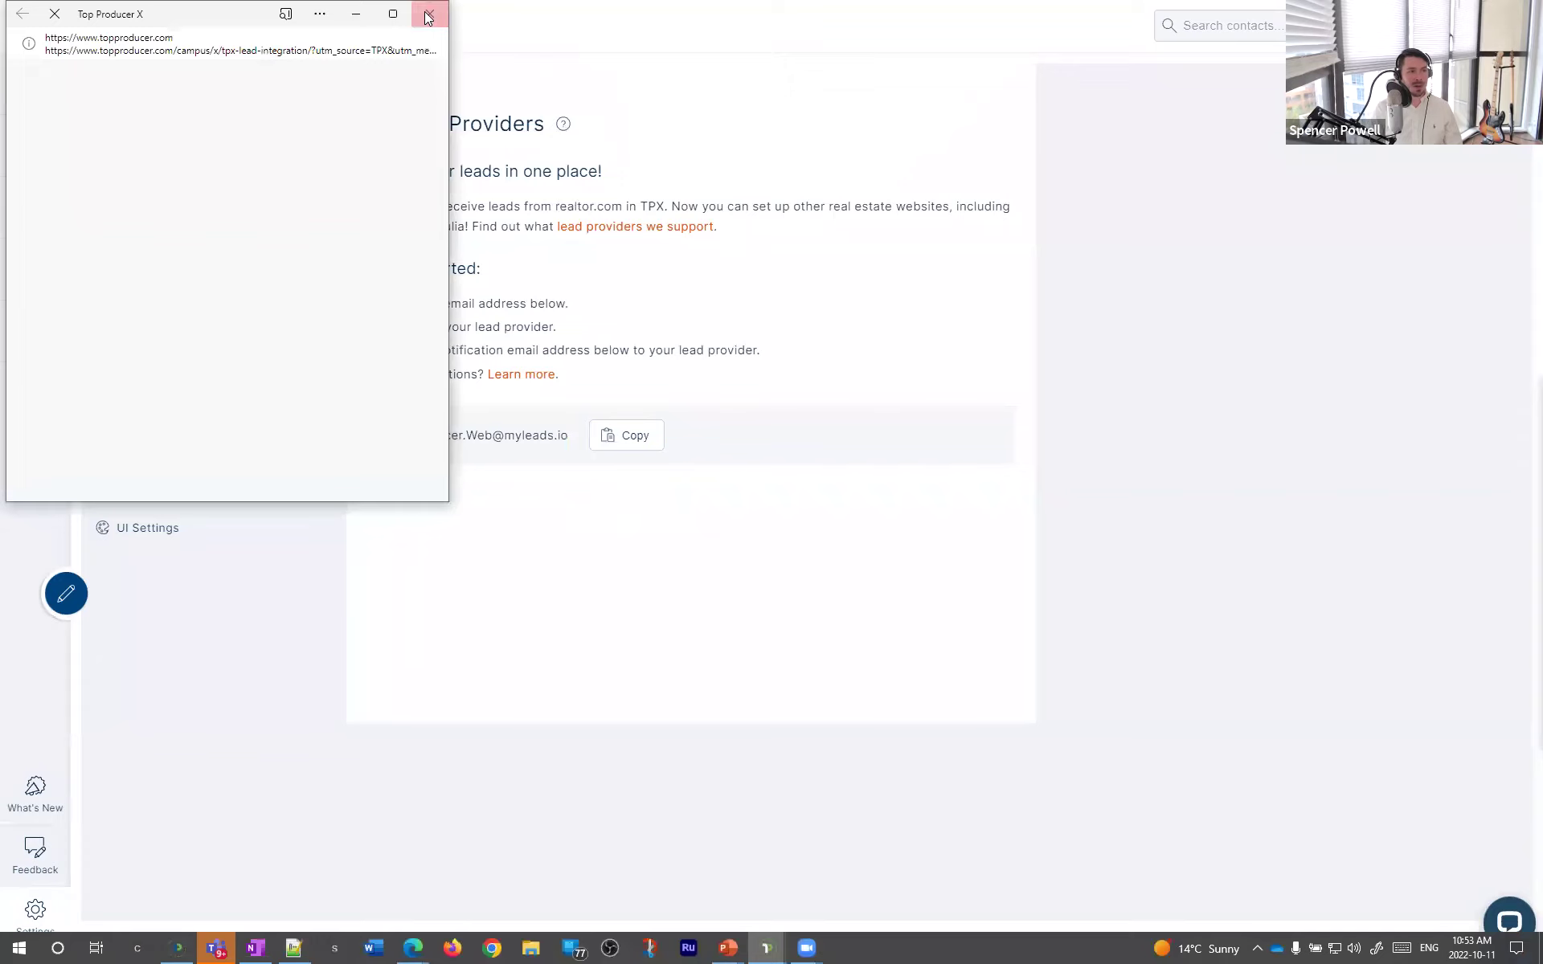
click(399, 13)
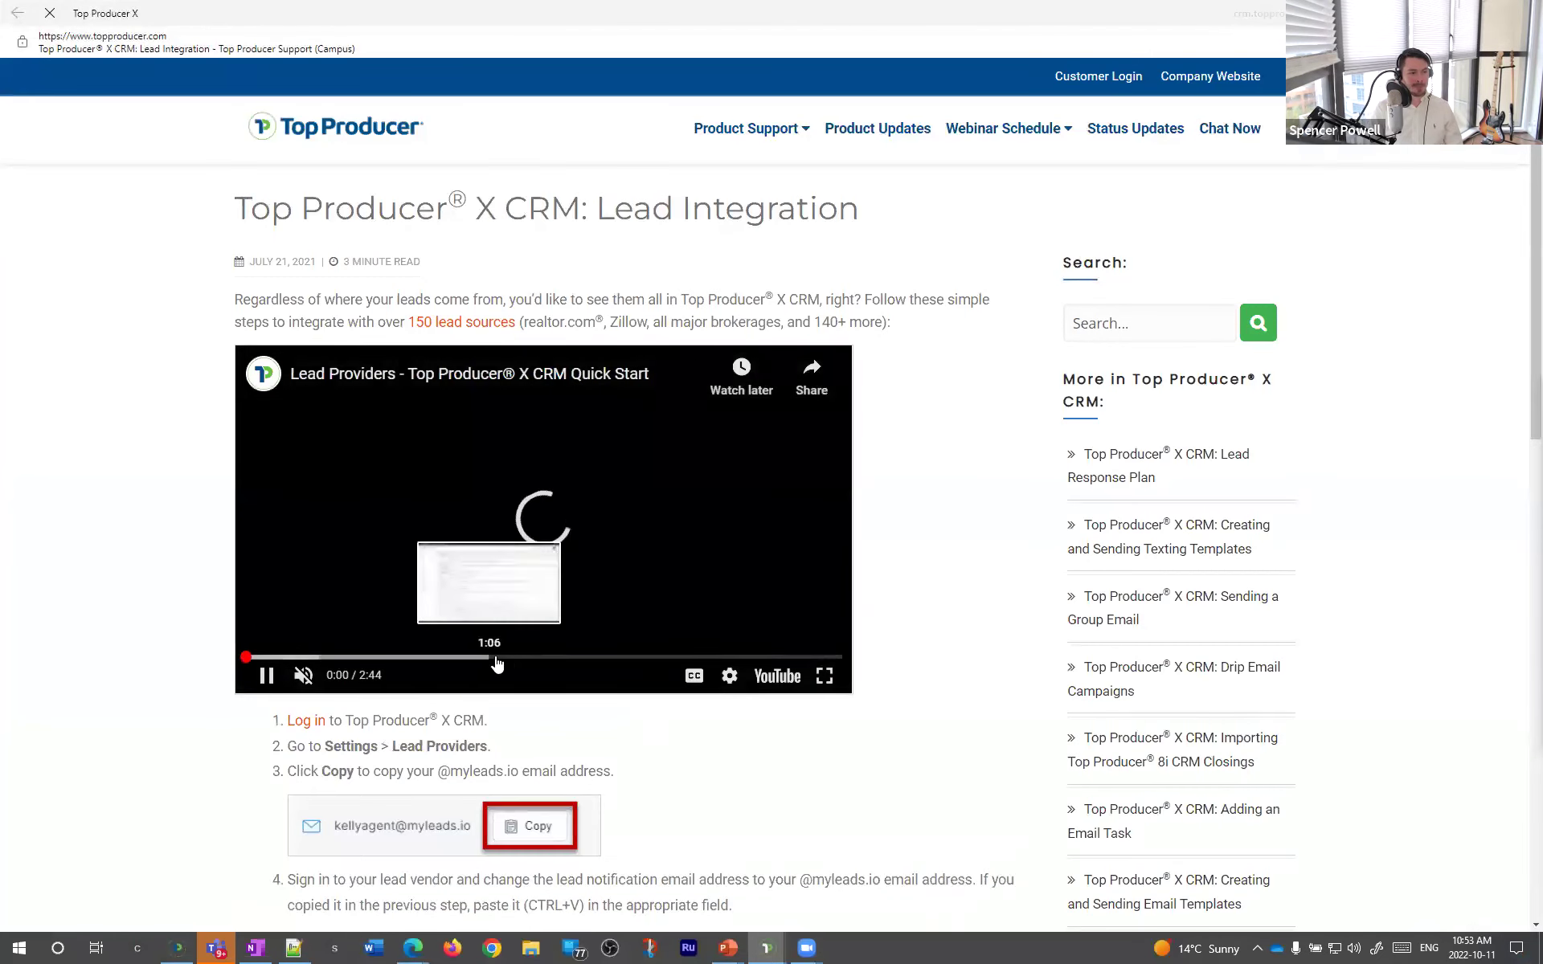
- Seek and pause the Lead Providers quick start video, dismiss suggested videos, and exit full screen
click(516, 658)
click(825, 676)
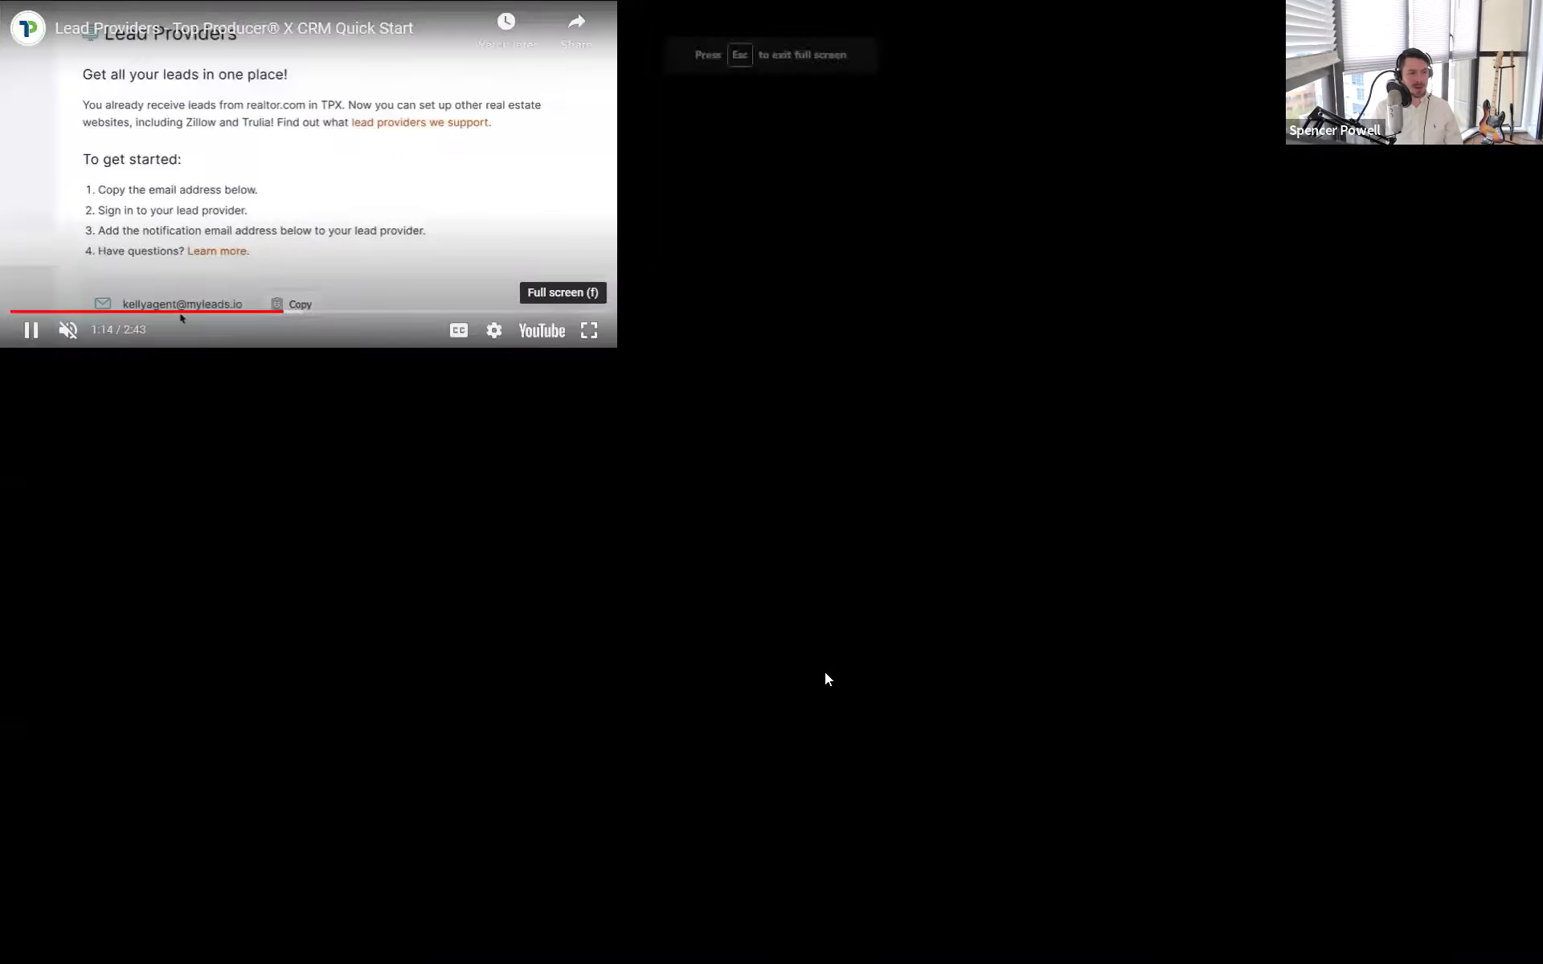
drag(854, 916, 781, 921)
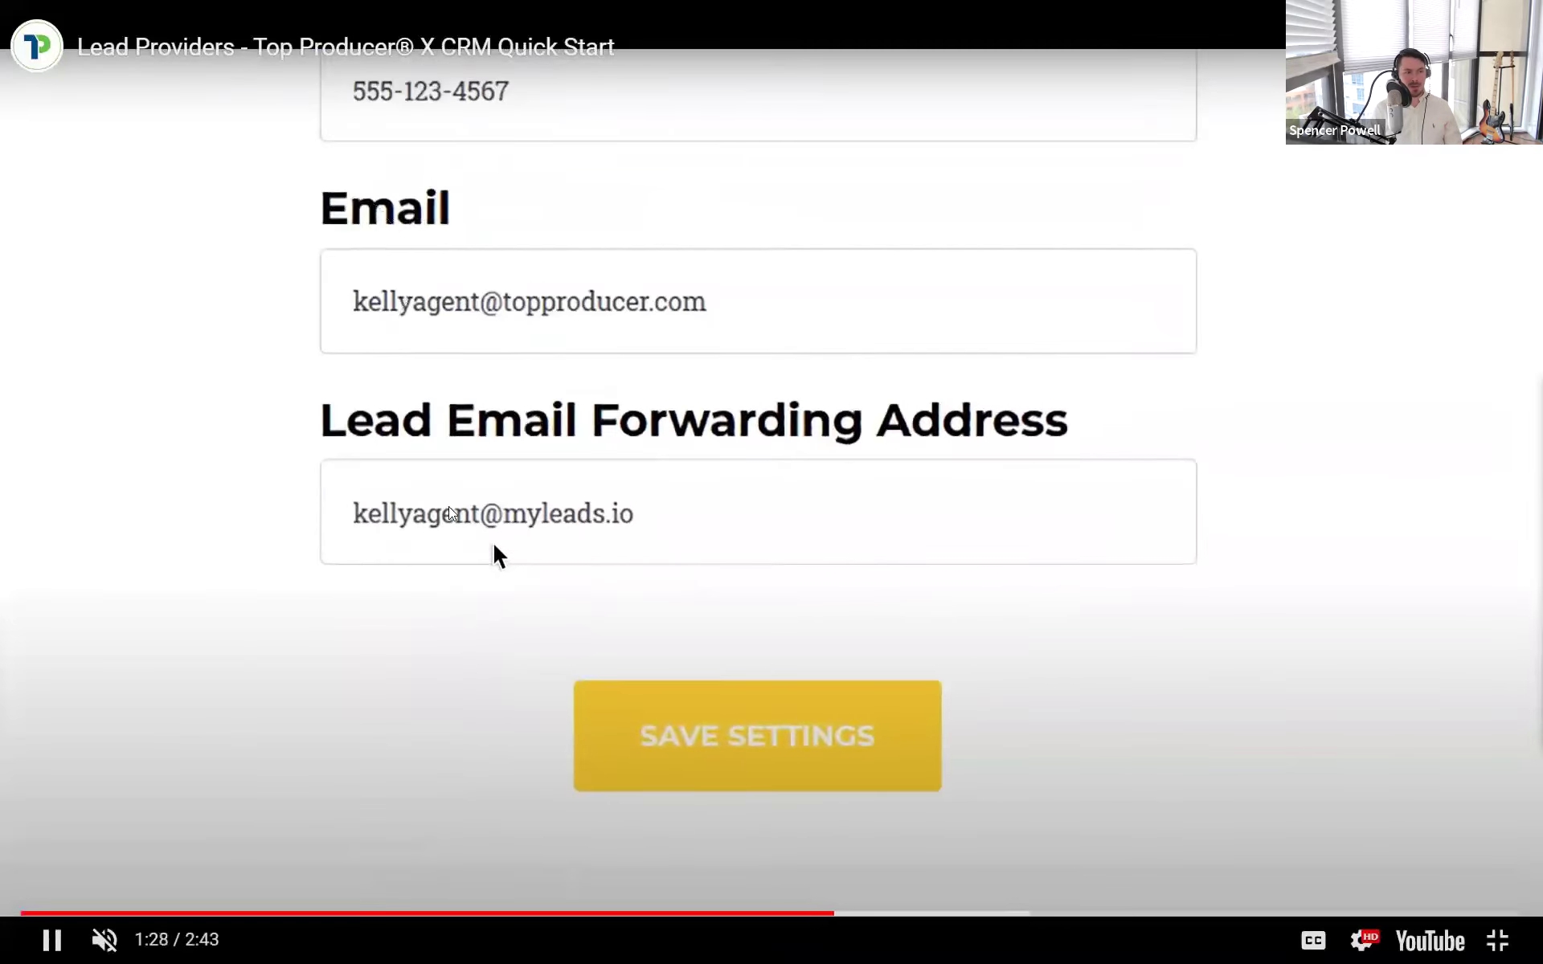
click(664, 762)
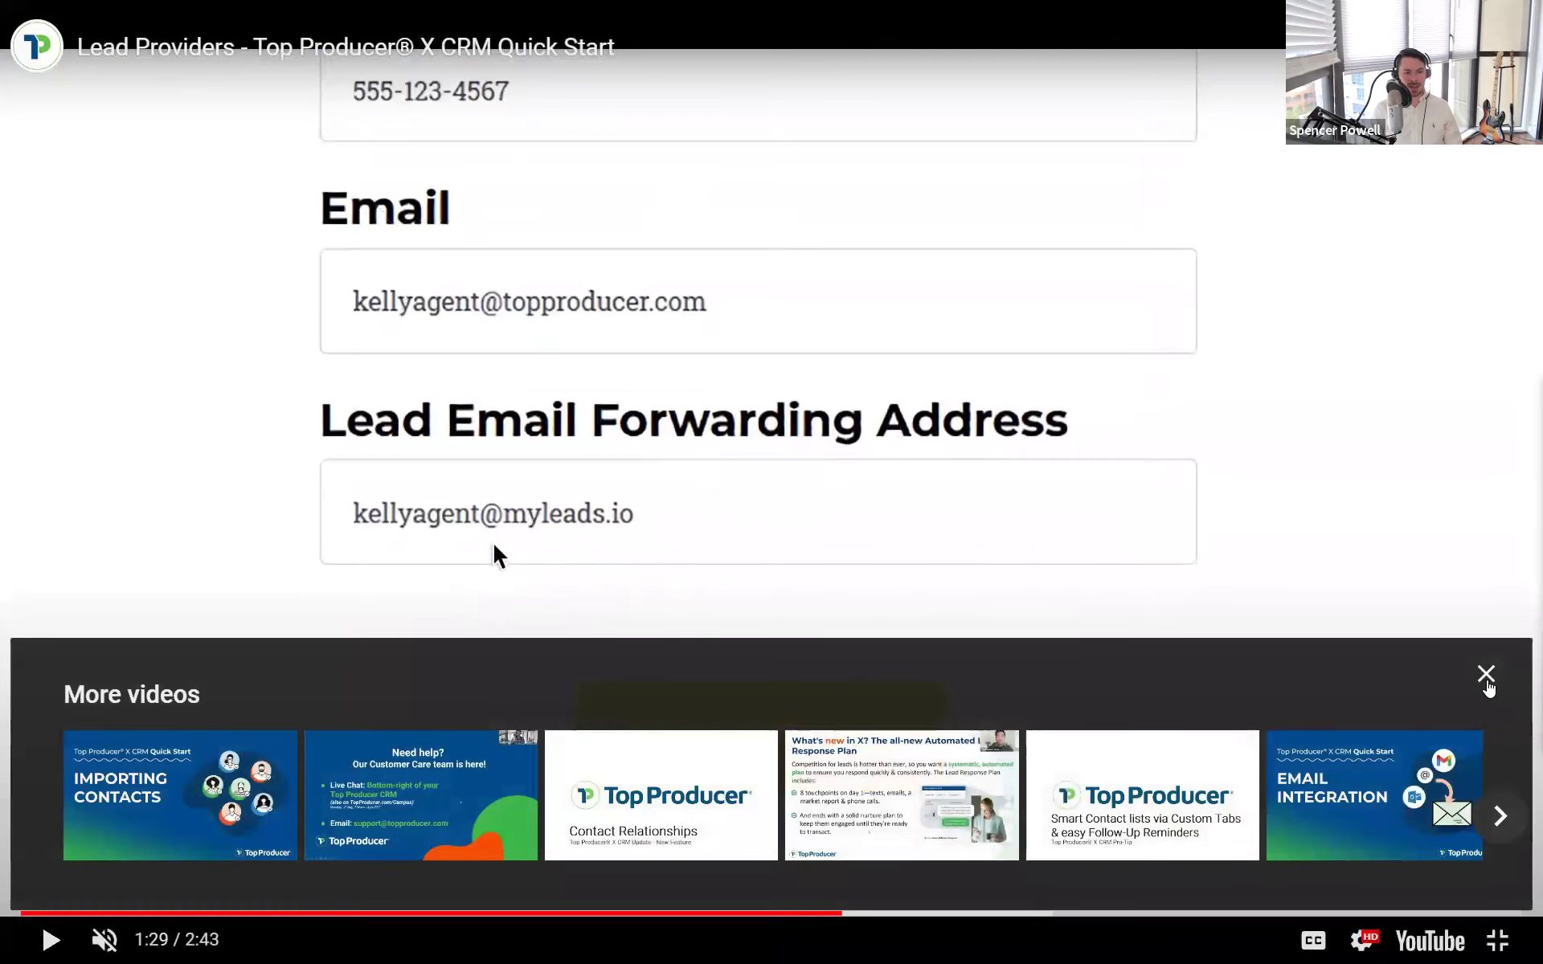
click(1486, 673)
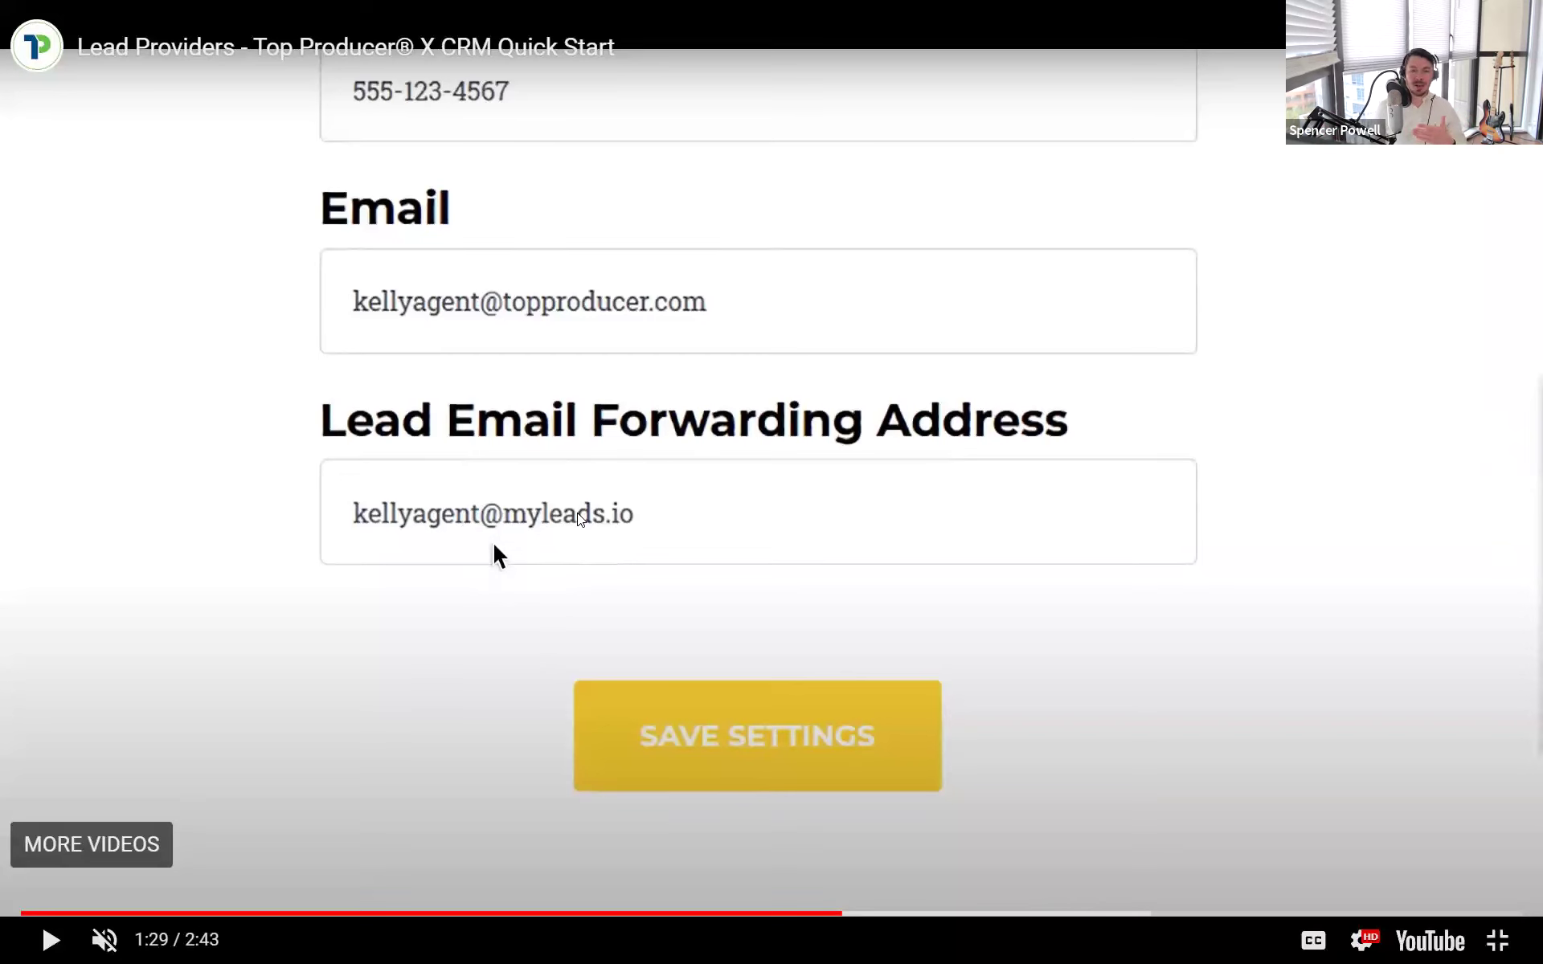
click(1496, 940)
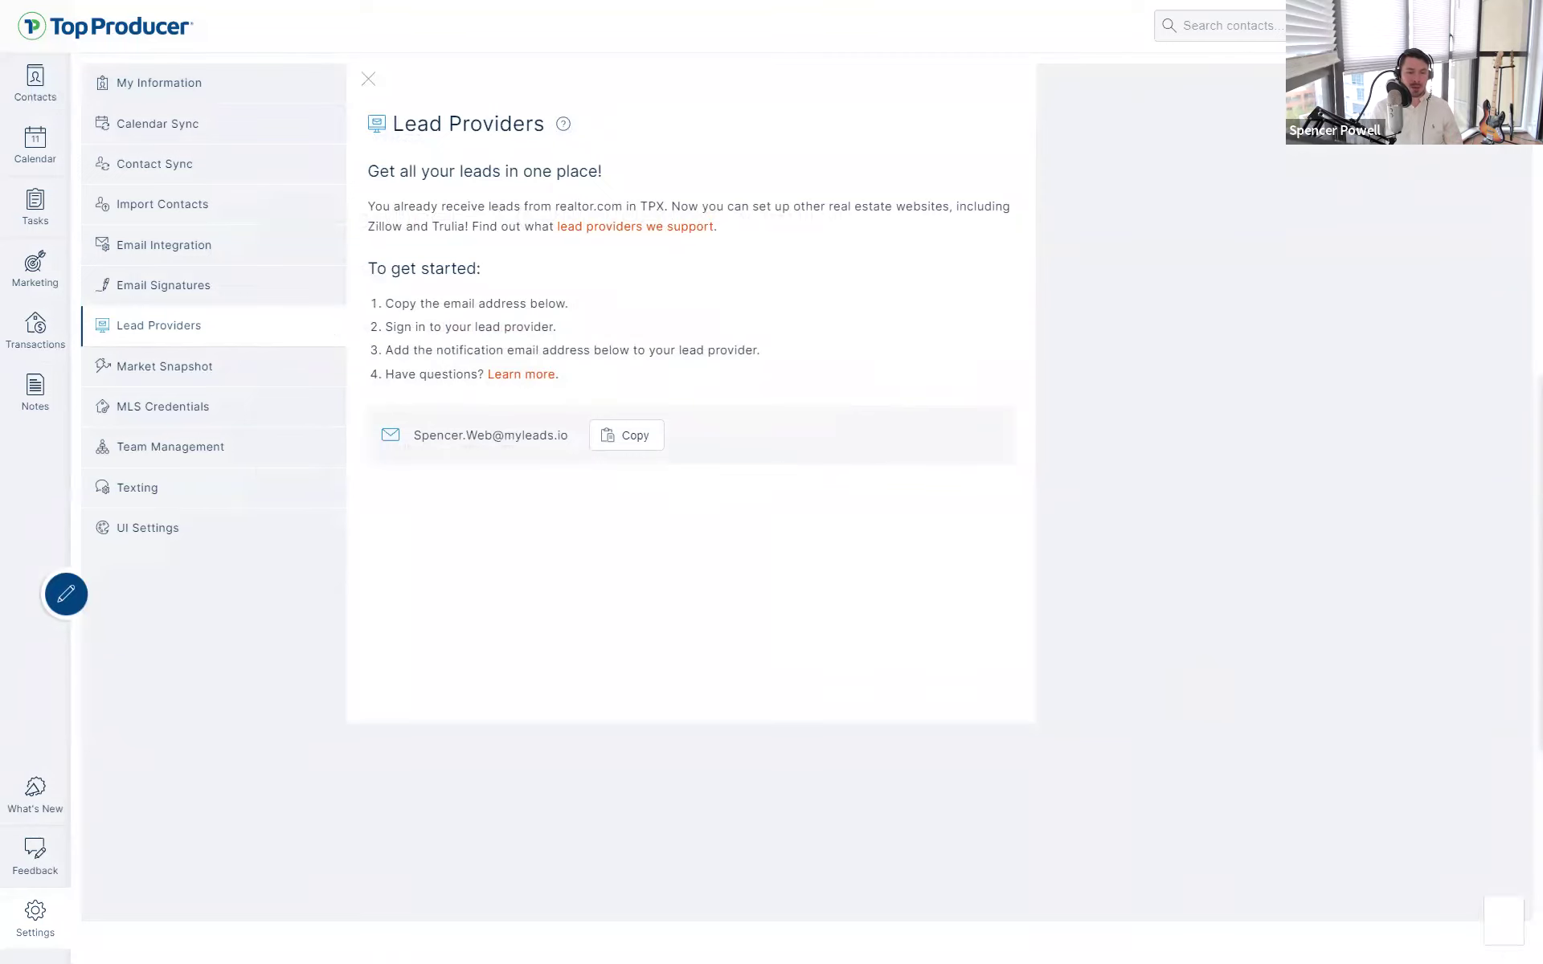
- Minimize the Support Questions chat panel, then go to the Marketing area's Market Snapshot Reports
click(1509, 924)
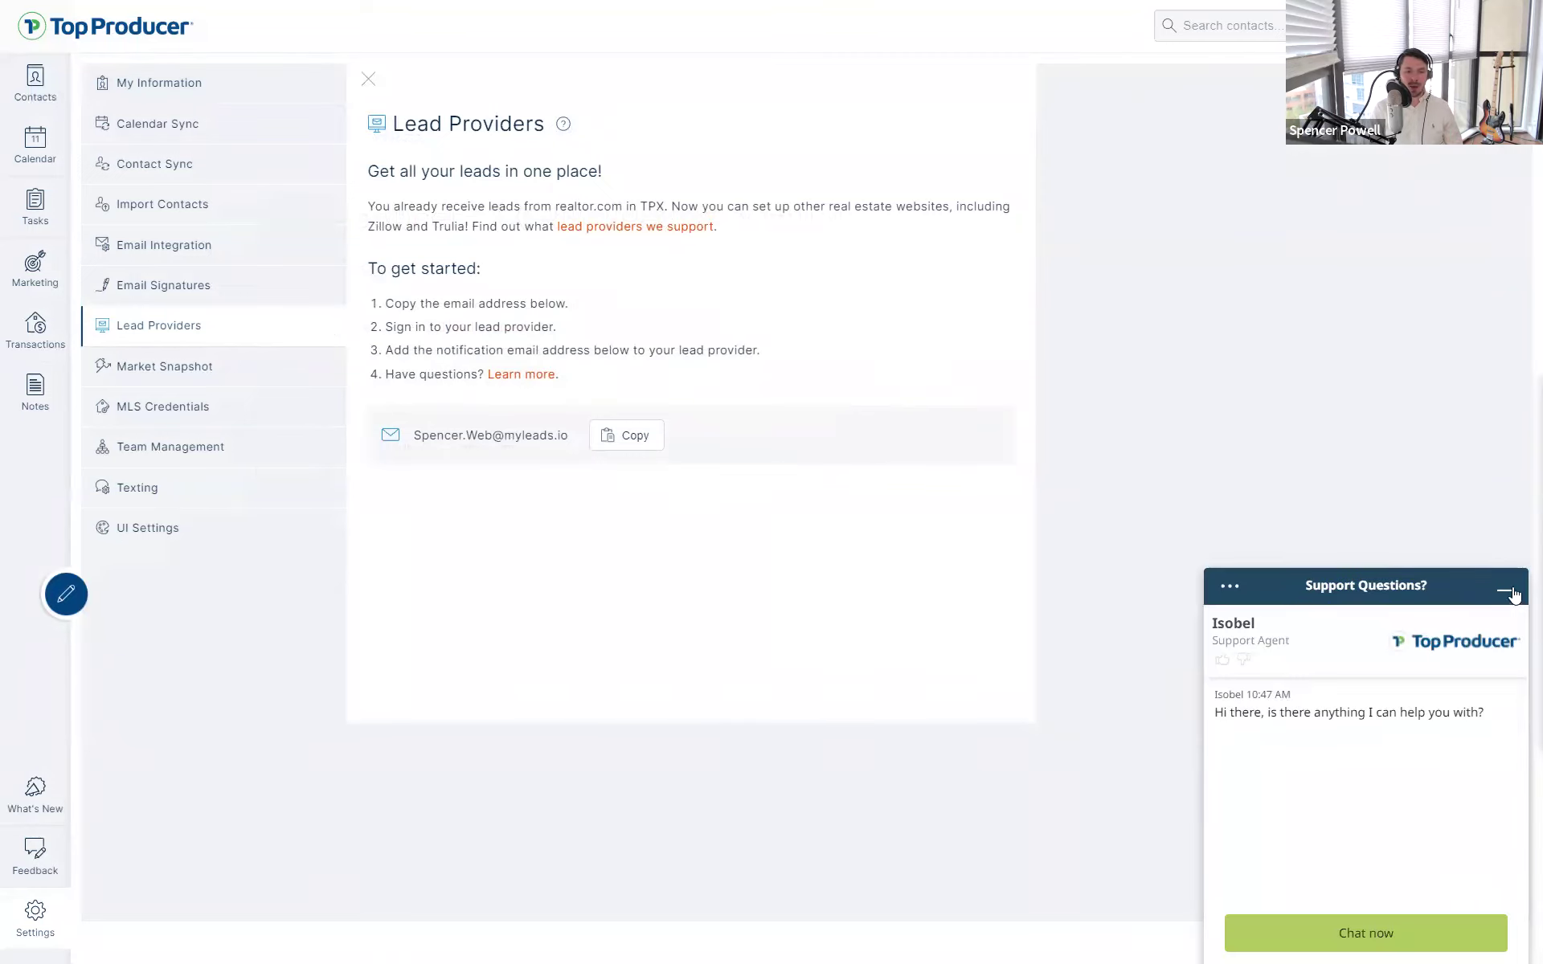
click(1504, 590)
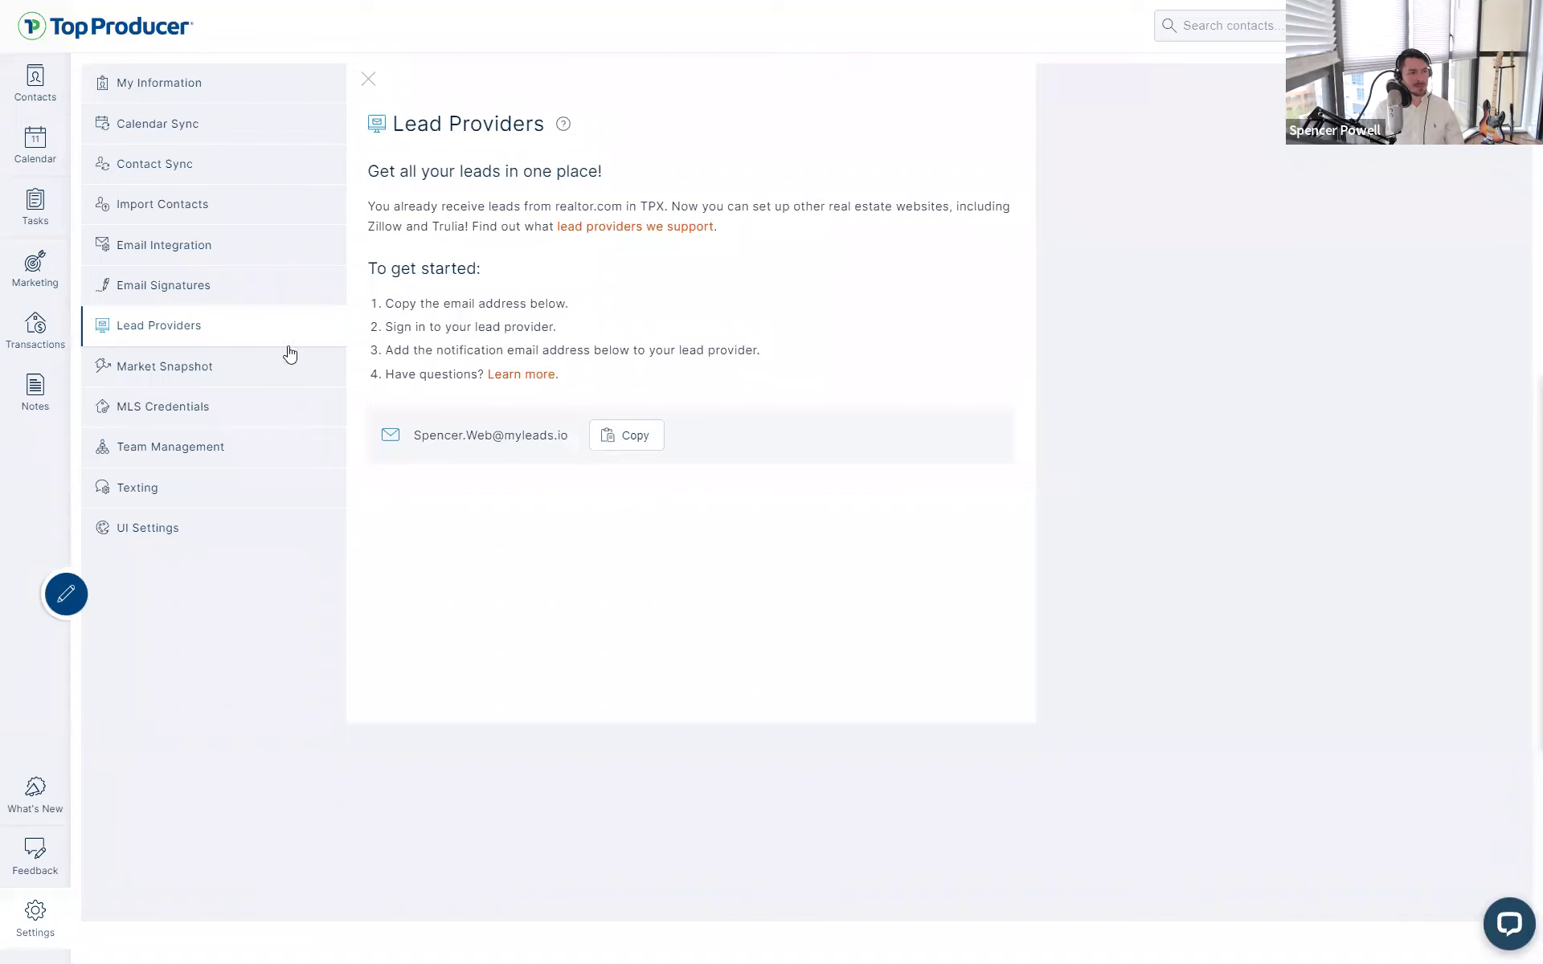
click(39, 294)
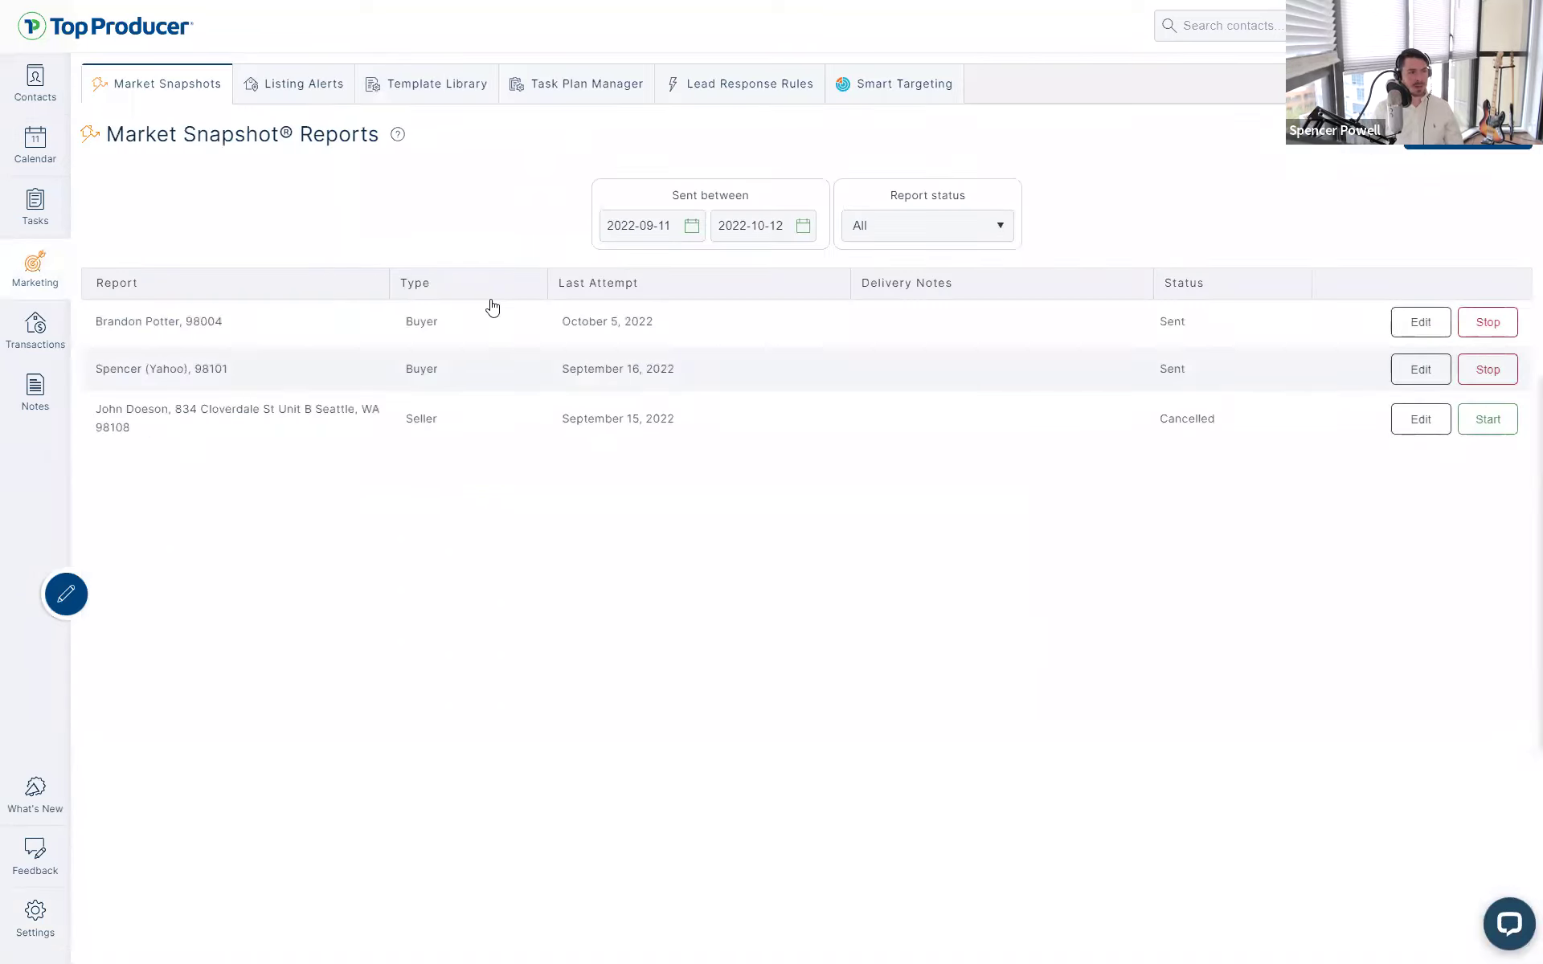
- Check the Task Plan Manager's plan type choices unchanged, then return to the My Information settings
click(571, 89)
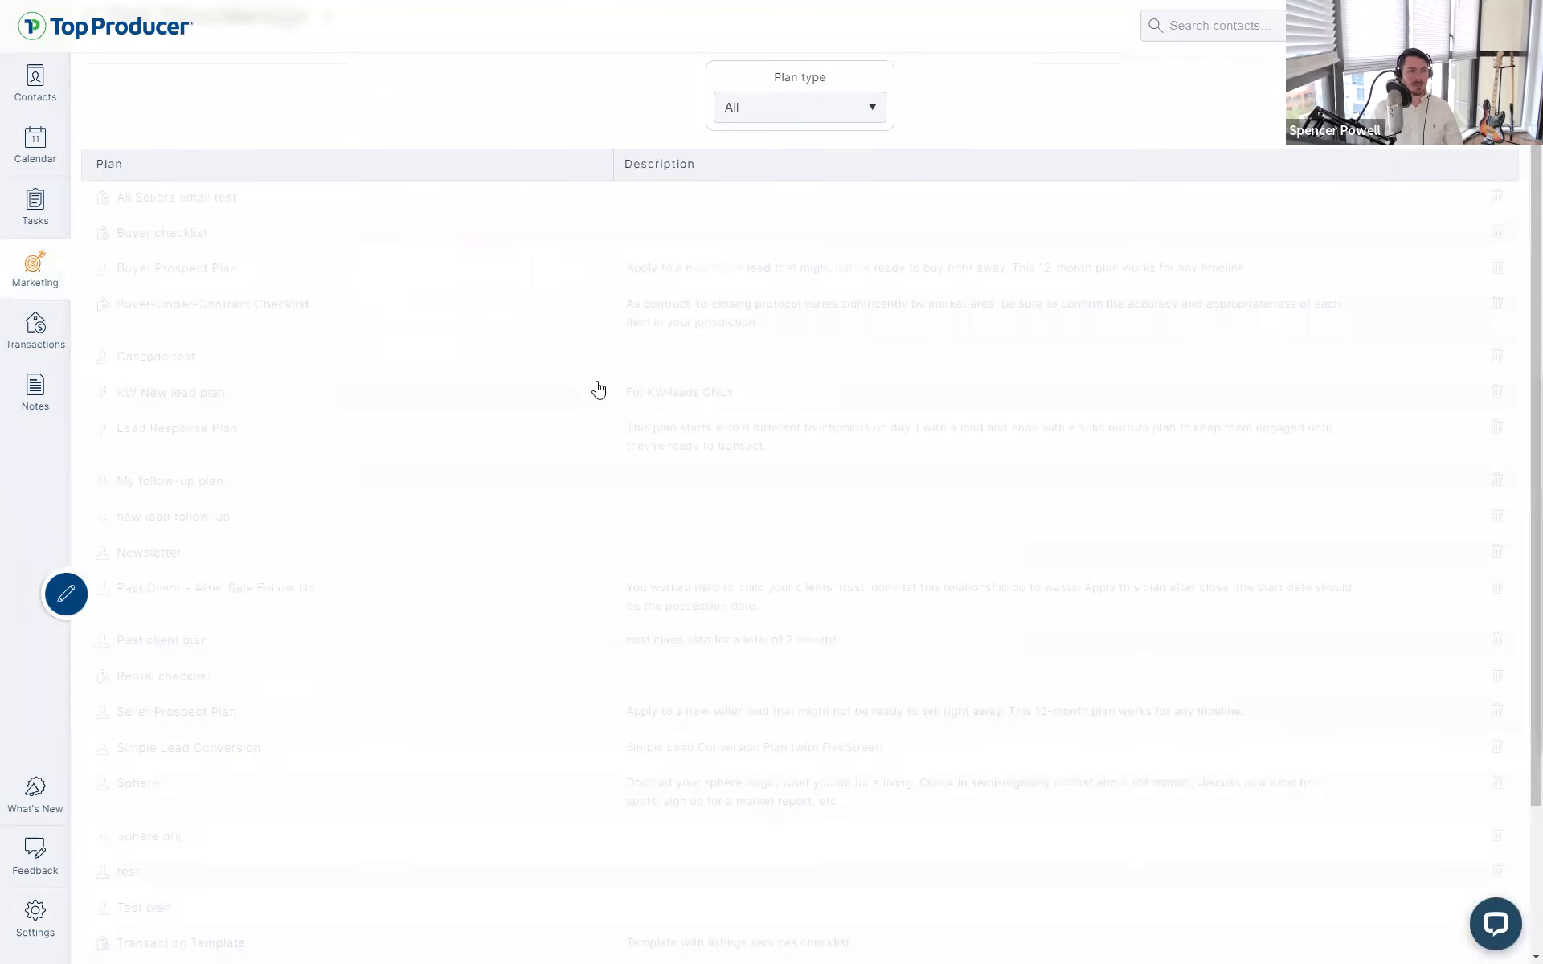
click(801, 108)
click(955, 95)
scroll(1024, 231, up, 2)
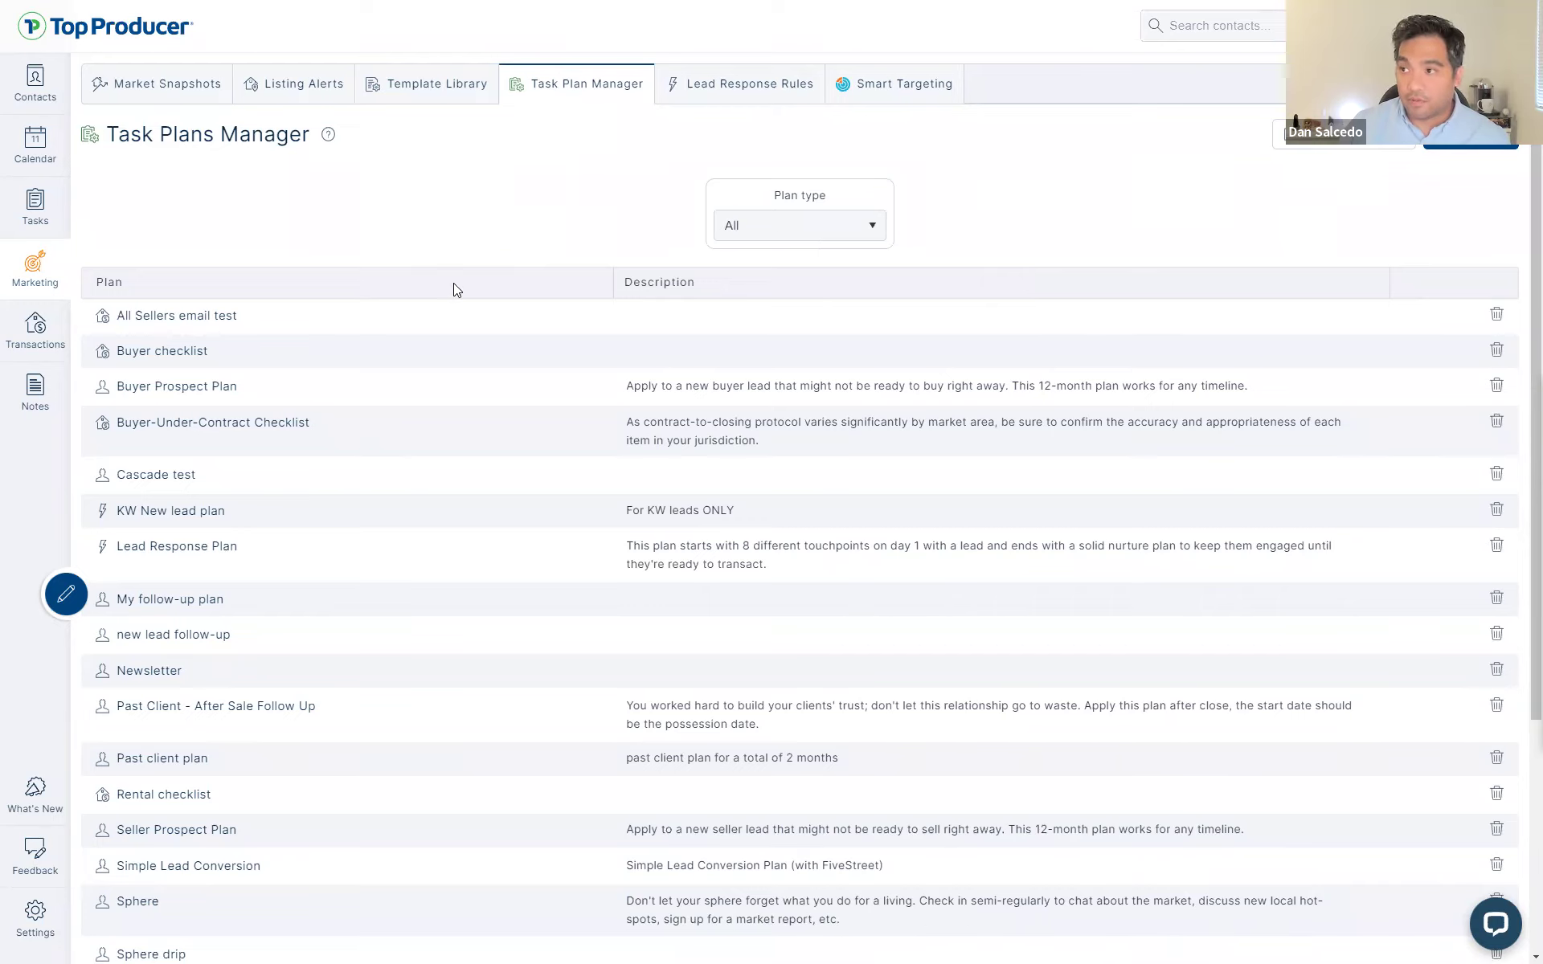
click(34, 925)
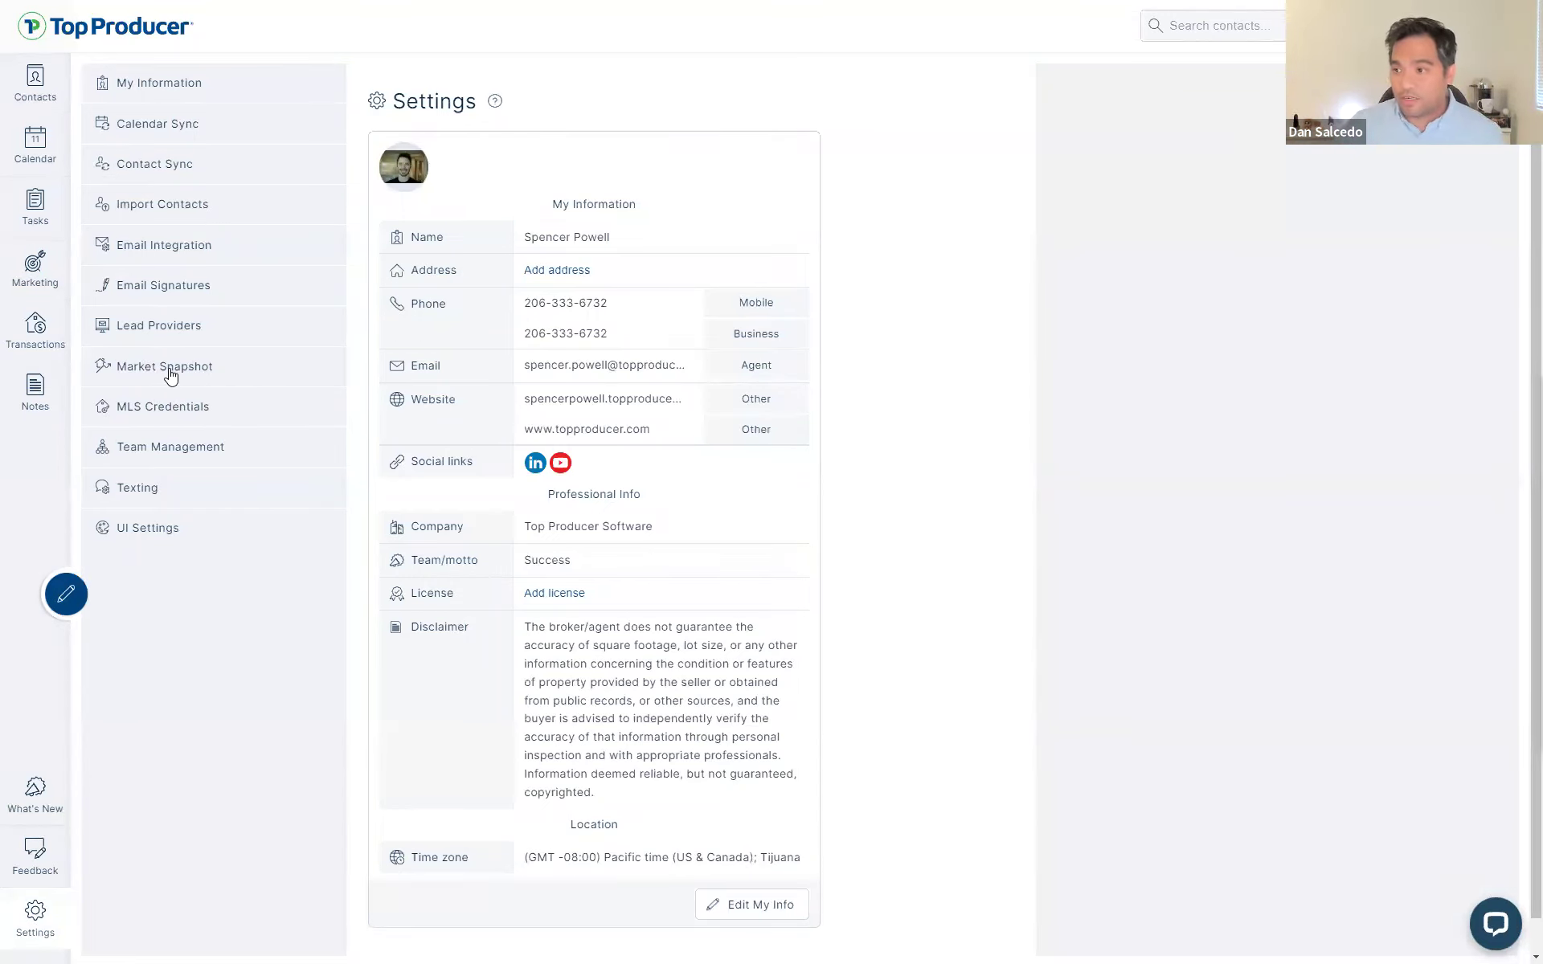
- Step through Lead Providers and Market Snapshot to MLS Credentials, showing three boards with valid usernames
click(162, 324)
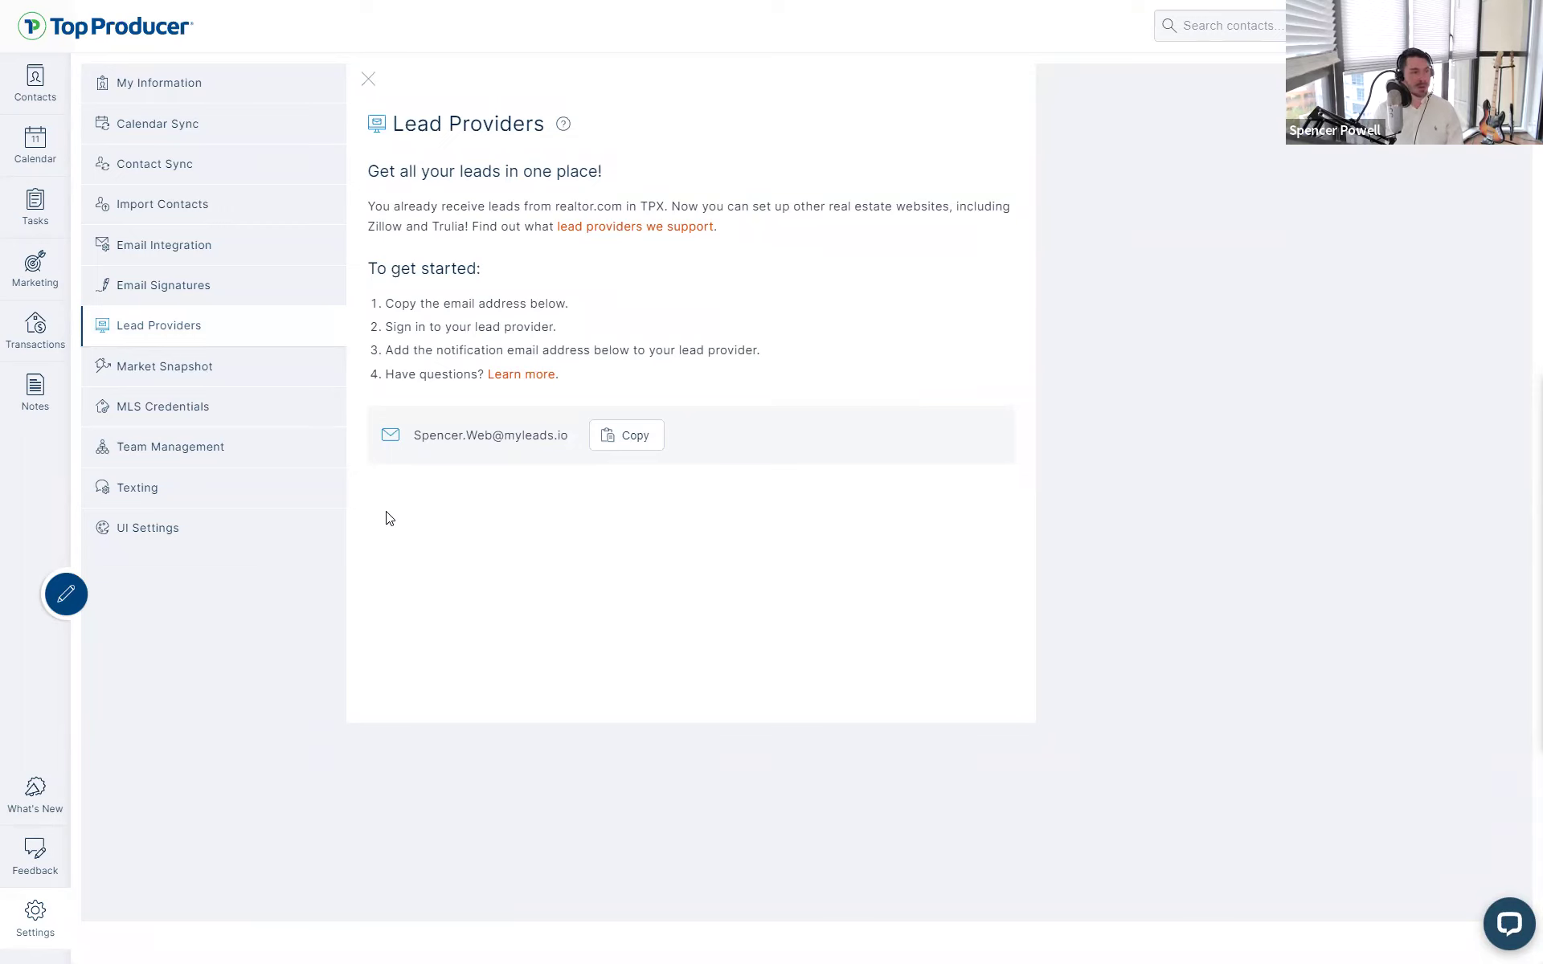
click(146, 379)
click(145, 406)
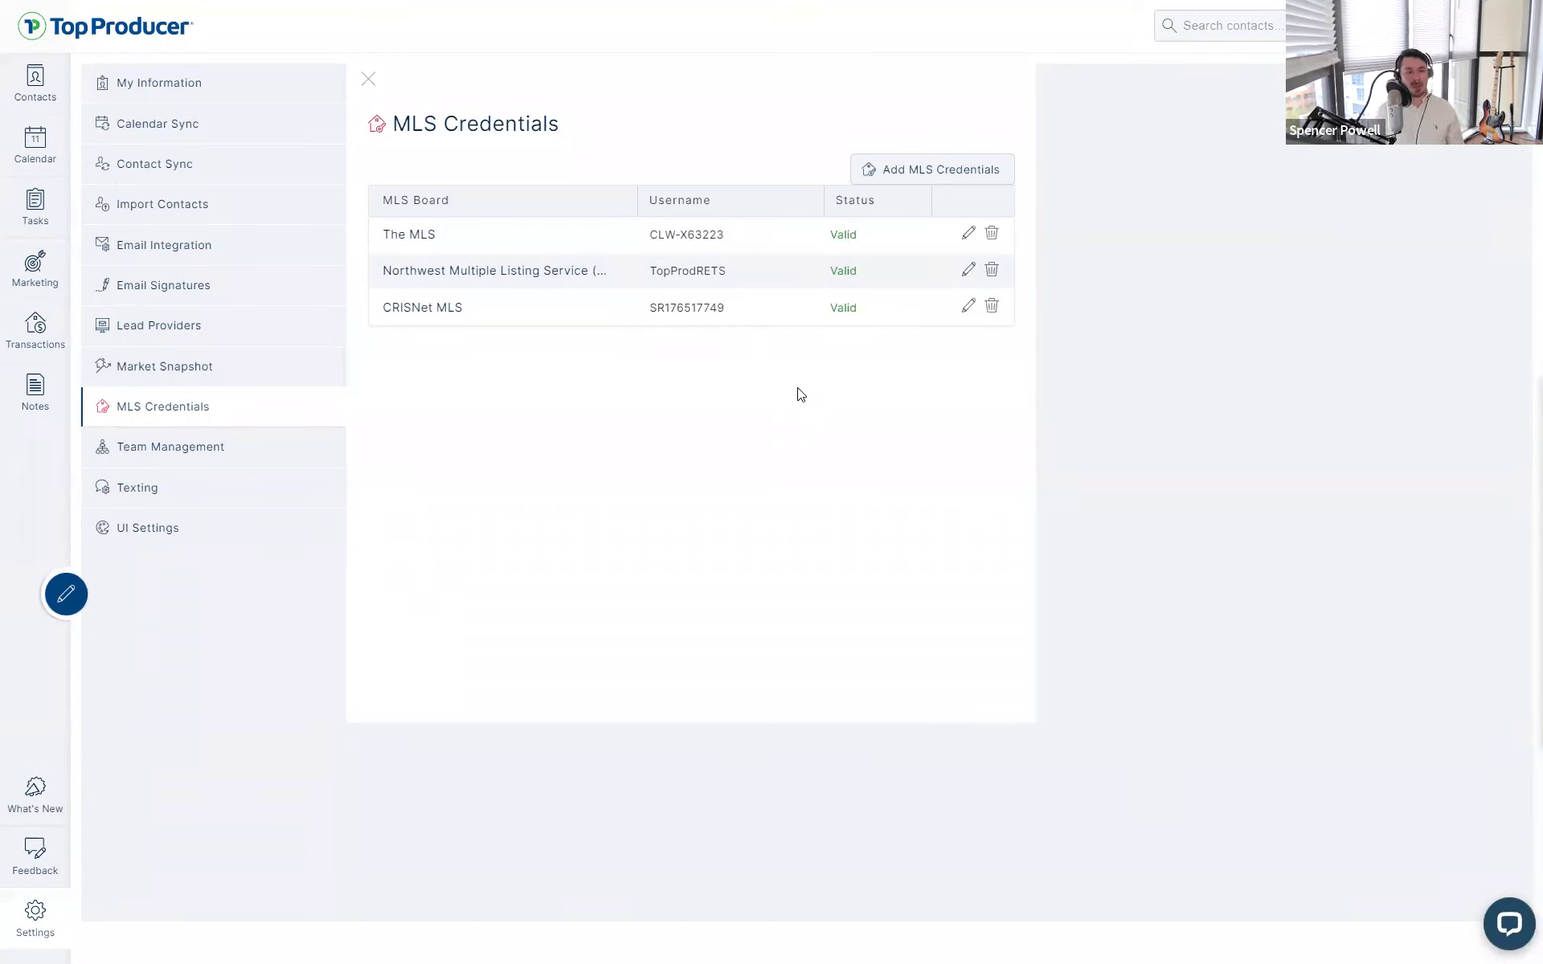
click(935, 170)
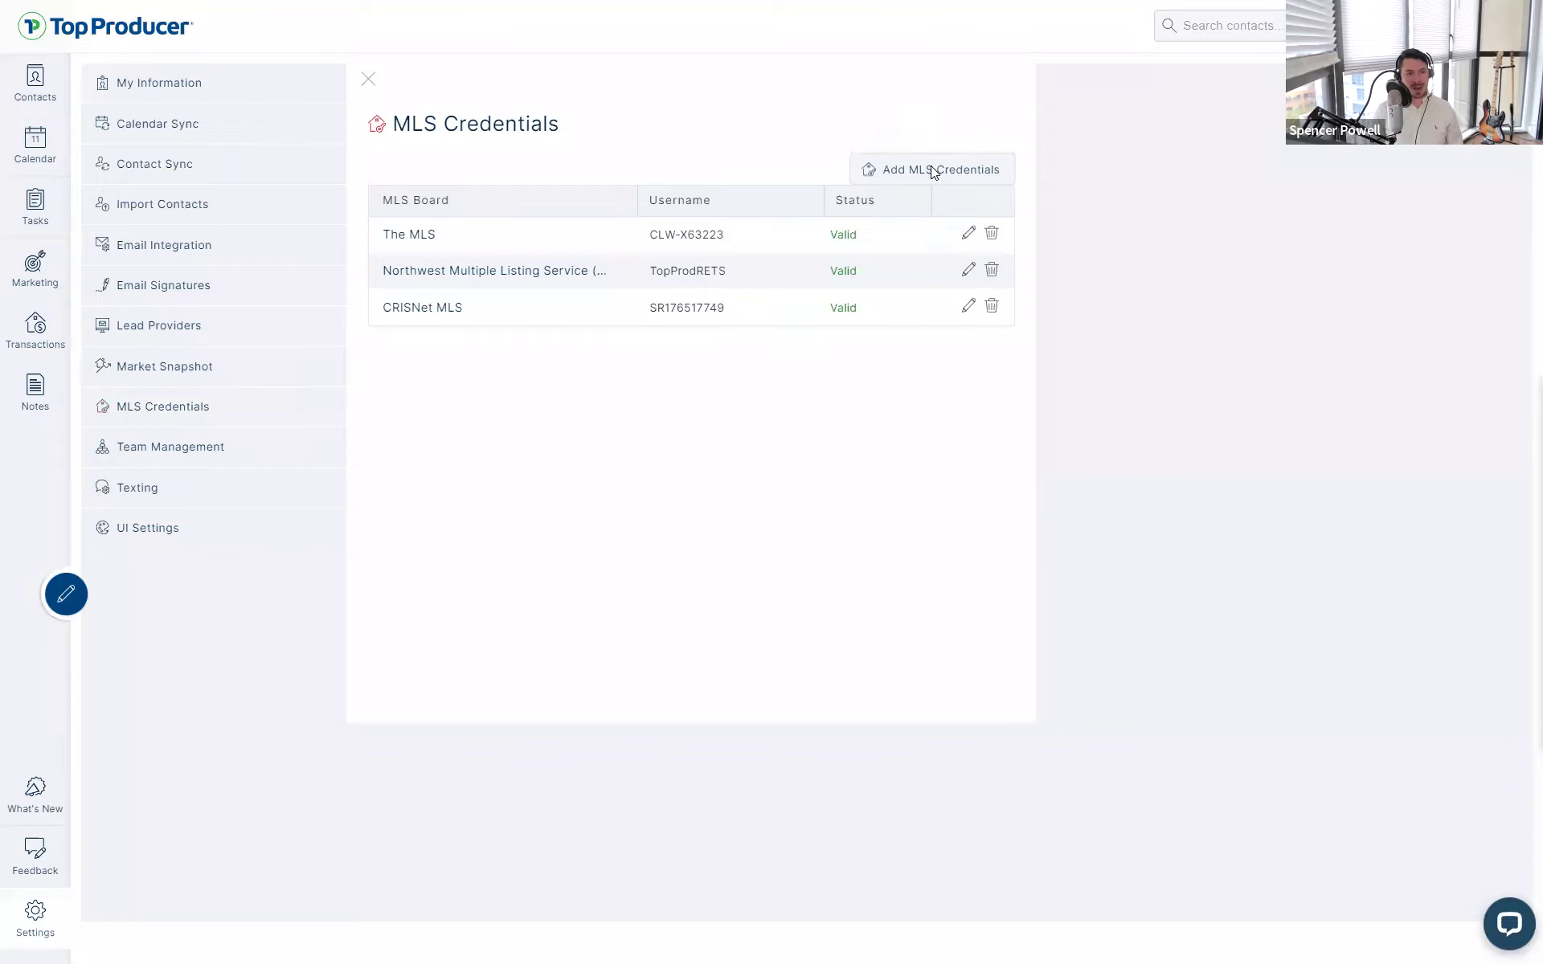
click(712, 422)
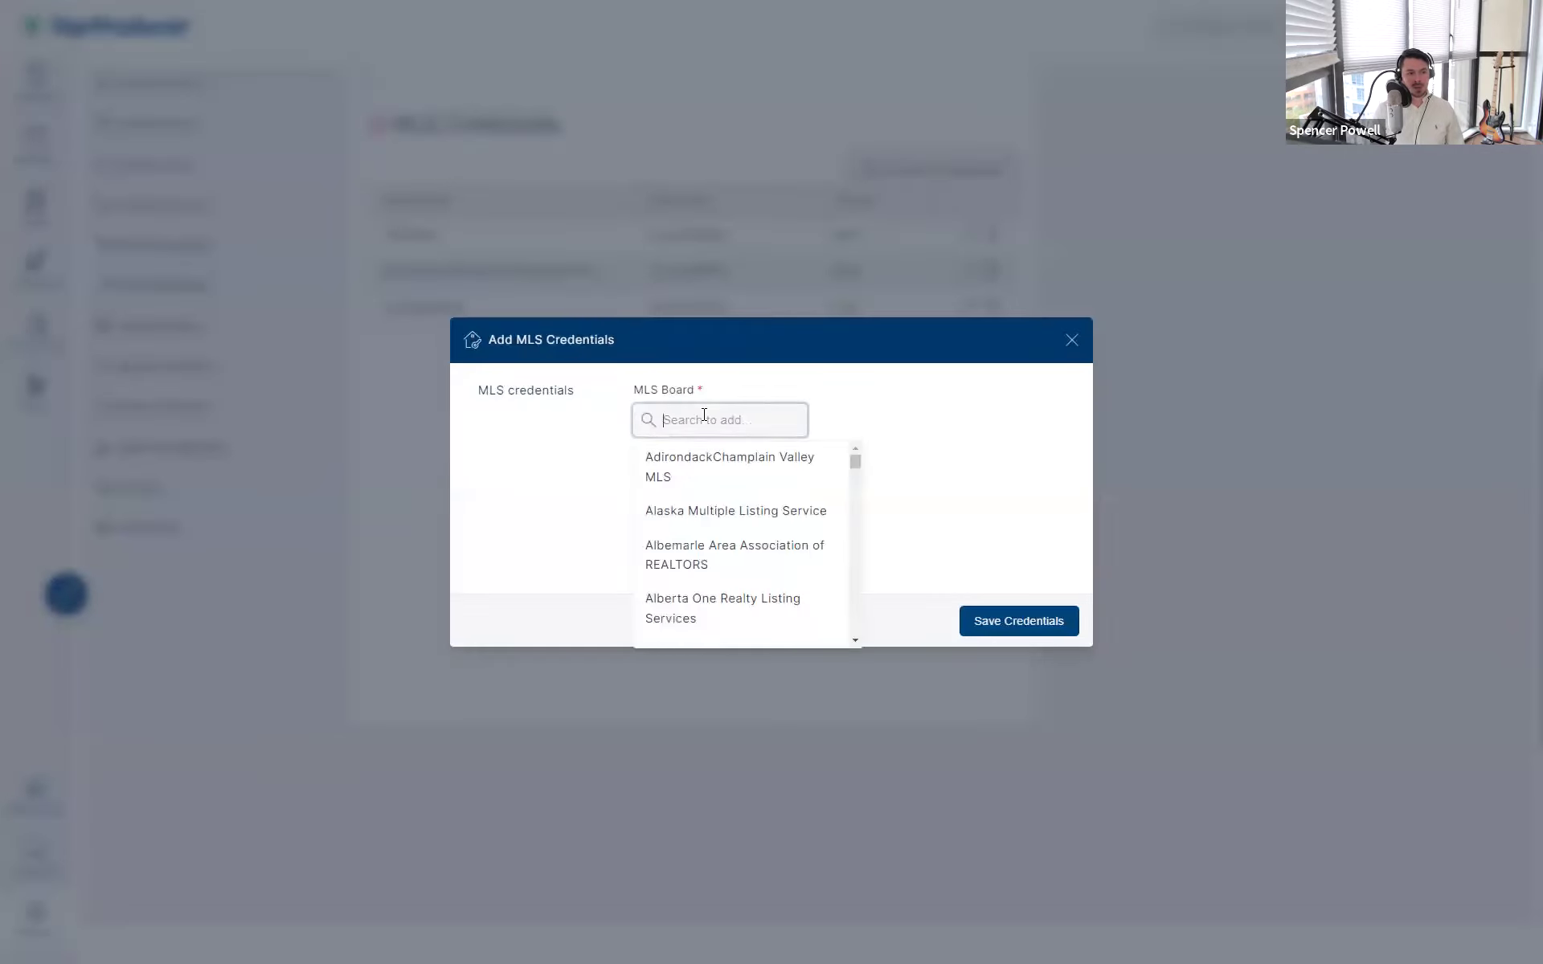
click(970, 384)
click(744, 426)
click(728, 466)
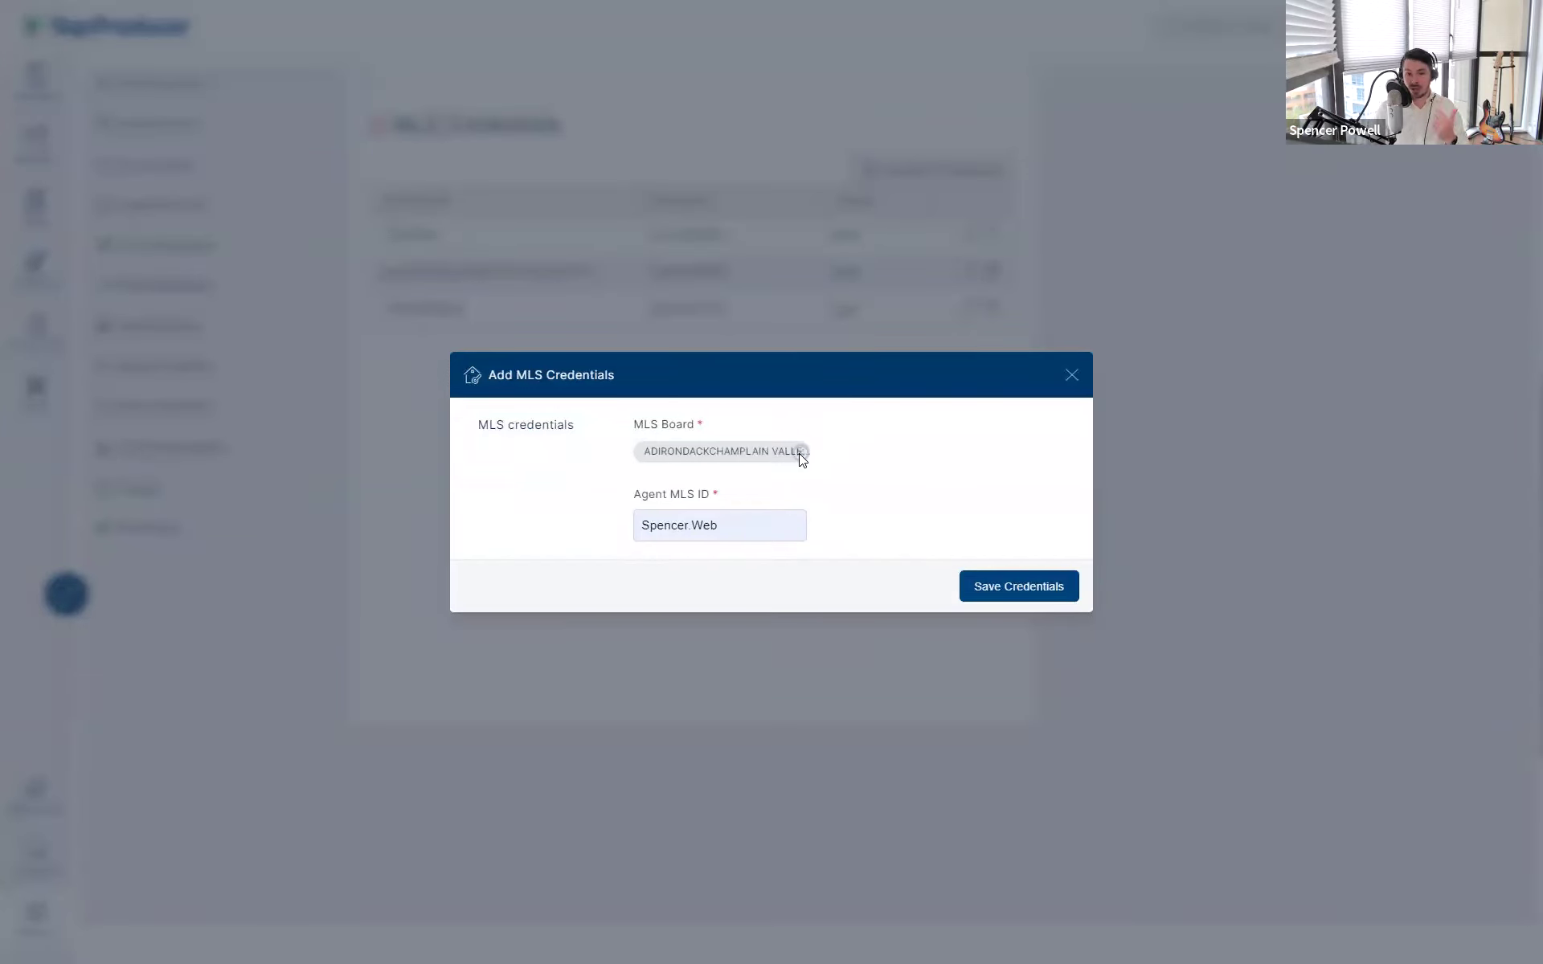
drag(729, 526, 630, 526)
click(886, 521)
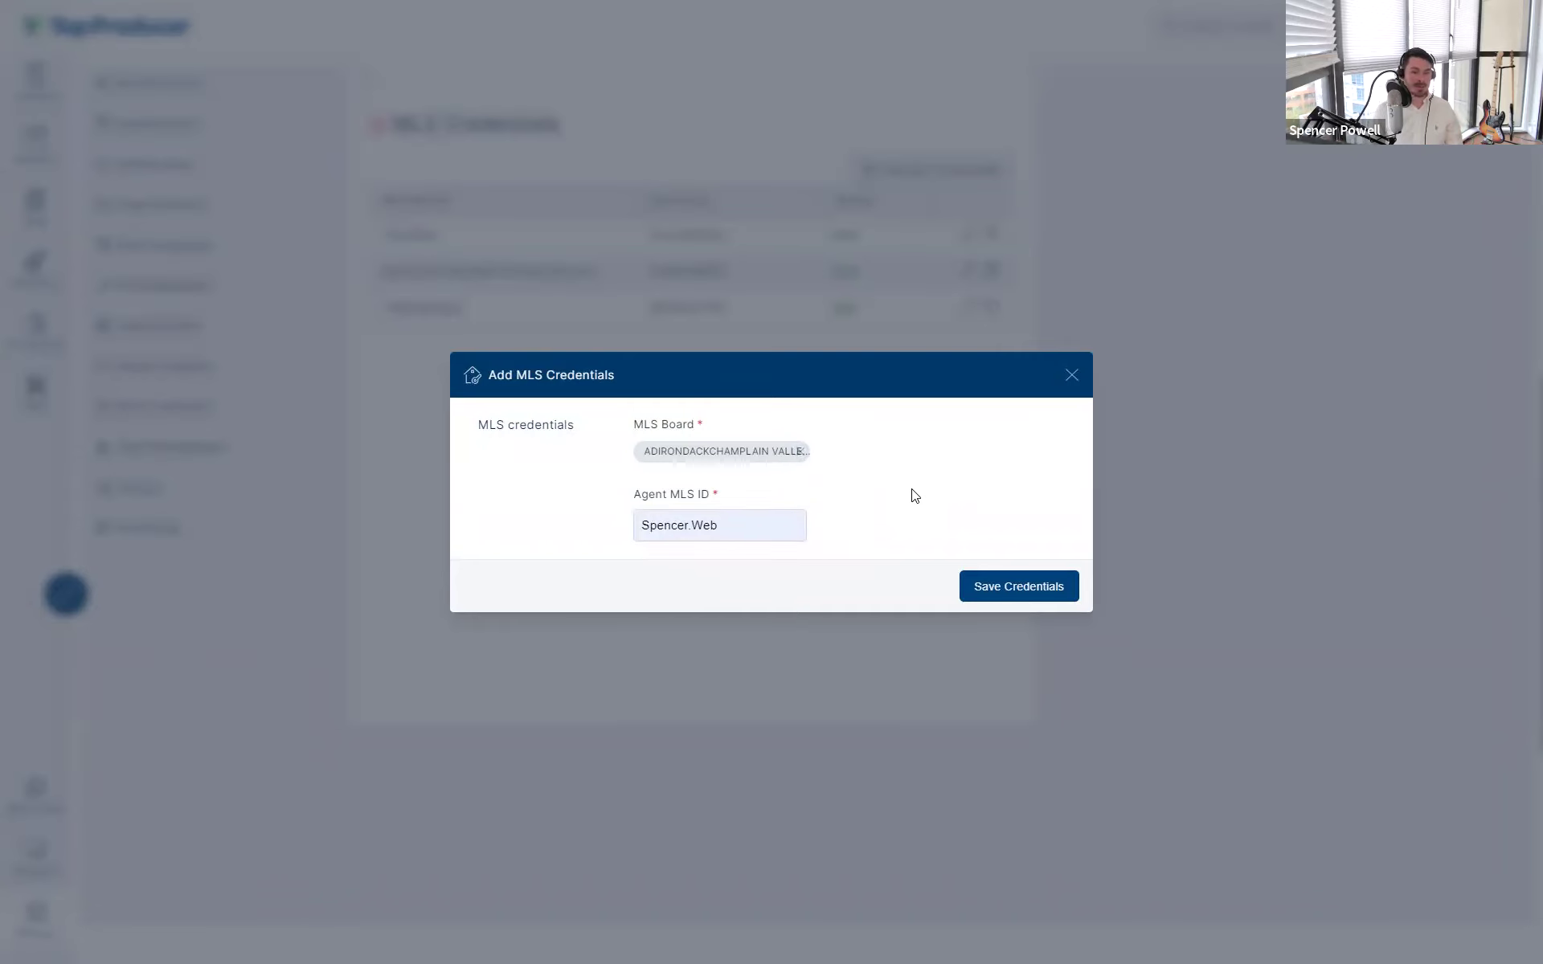
click(1072, 375)
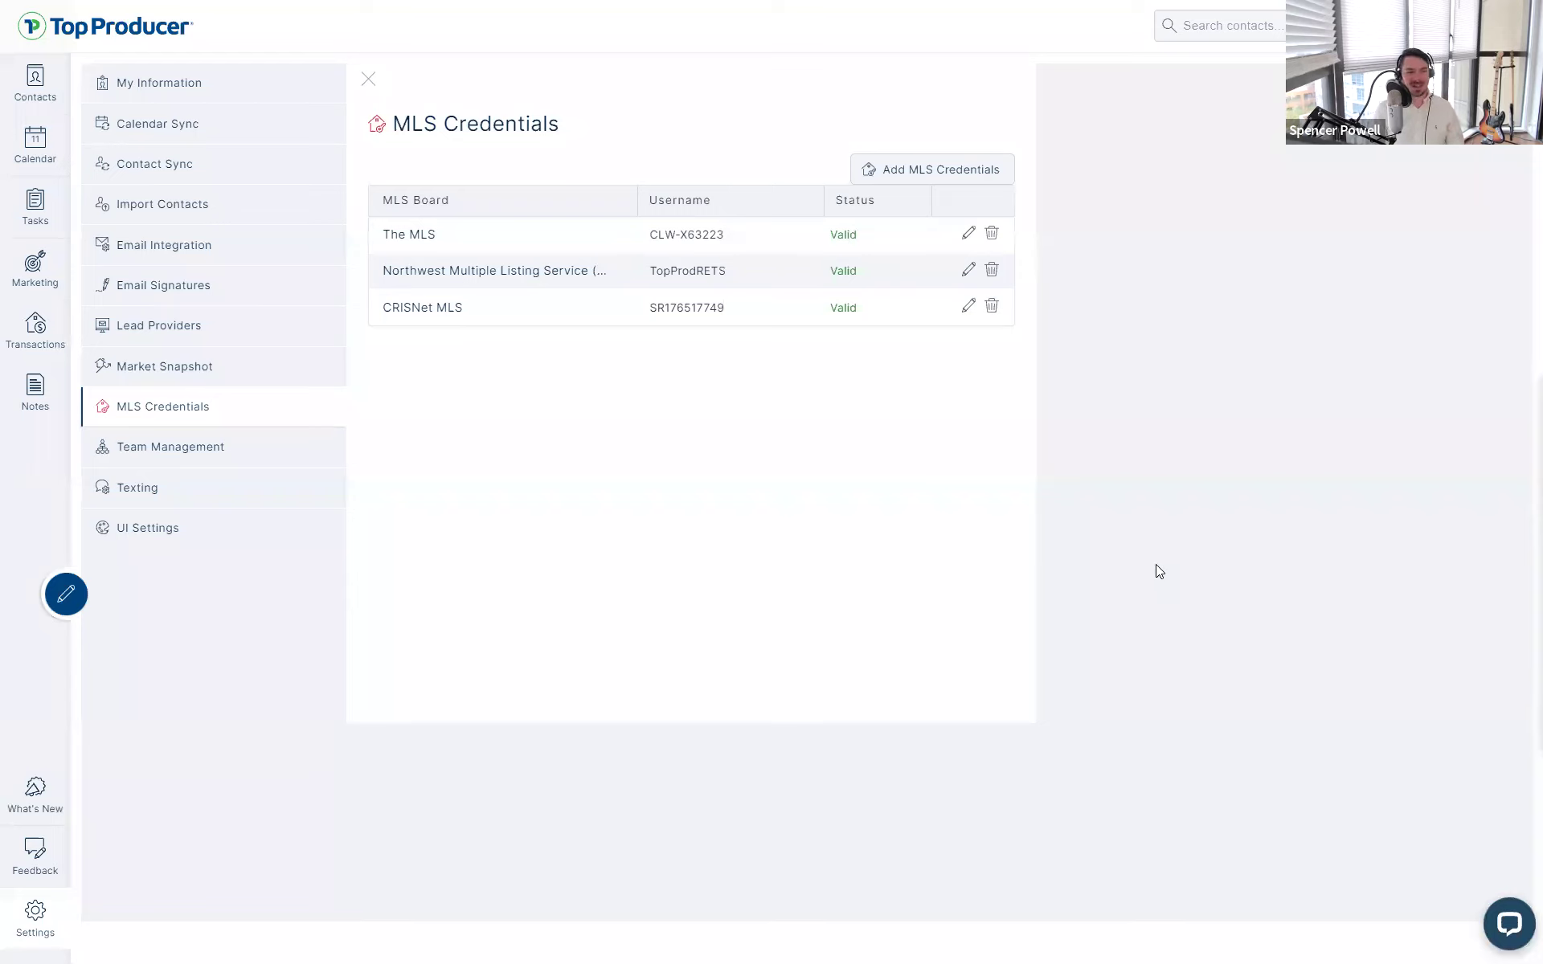
- Minimize the support chat and view Team Management's two active users and 0 licenses available
click(1489, 917)
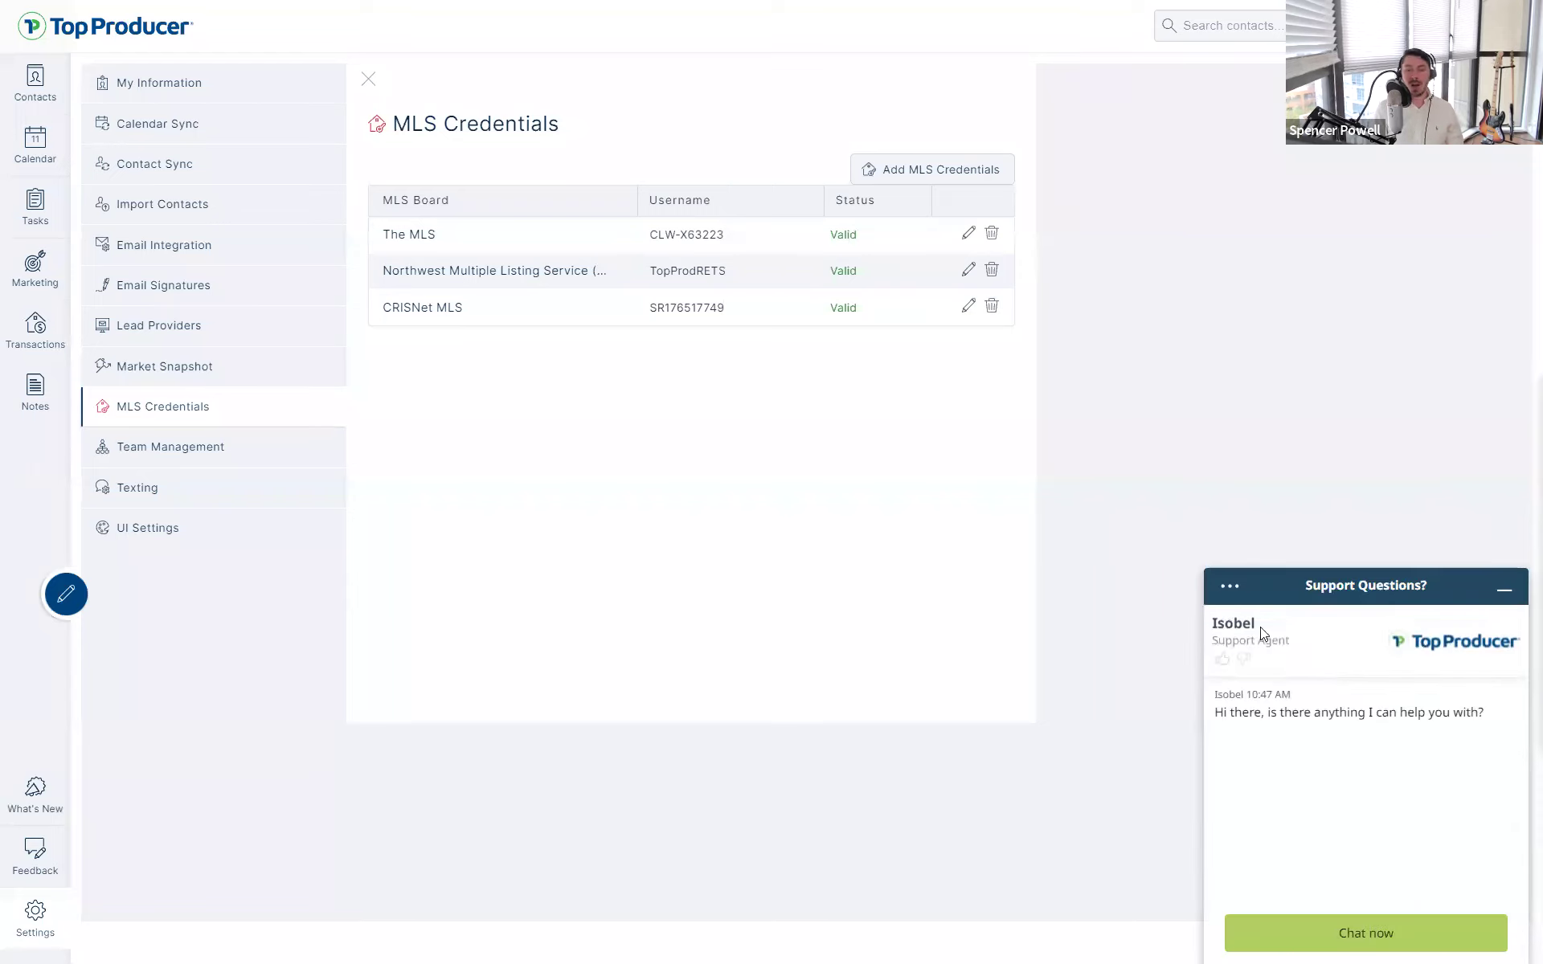
click(1504, 601)
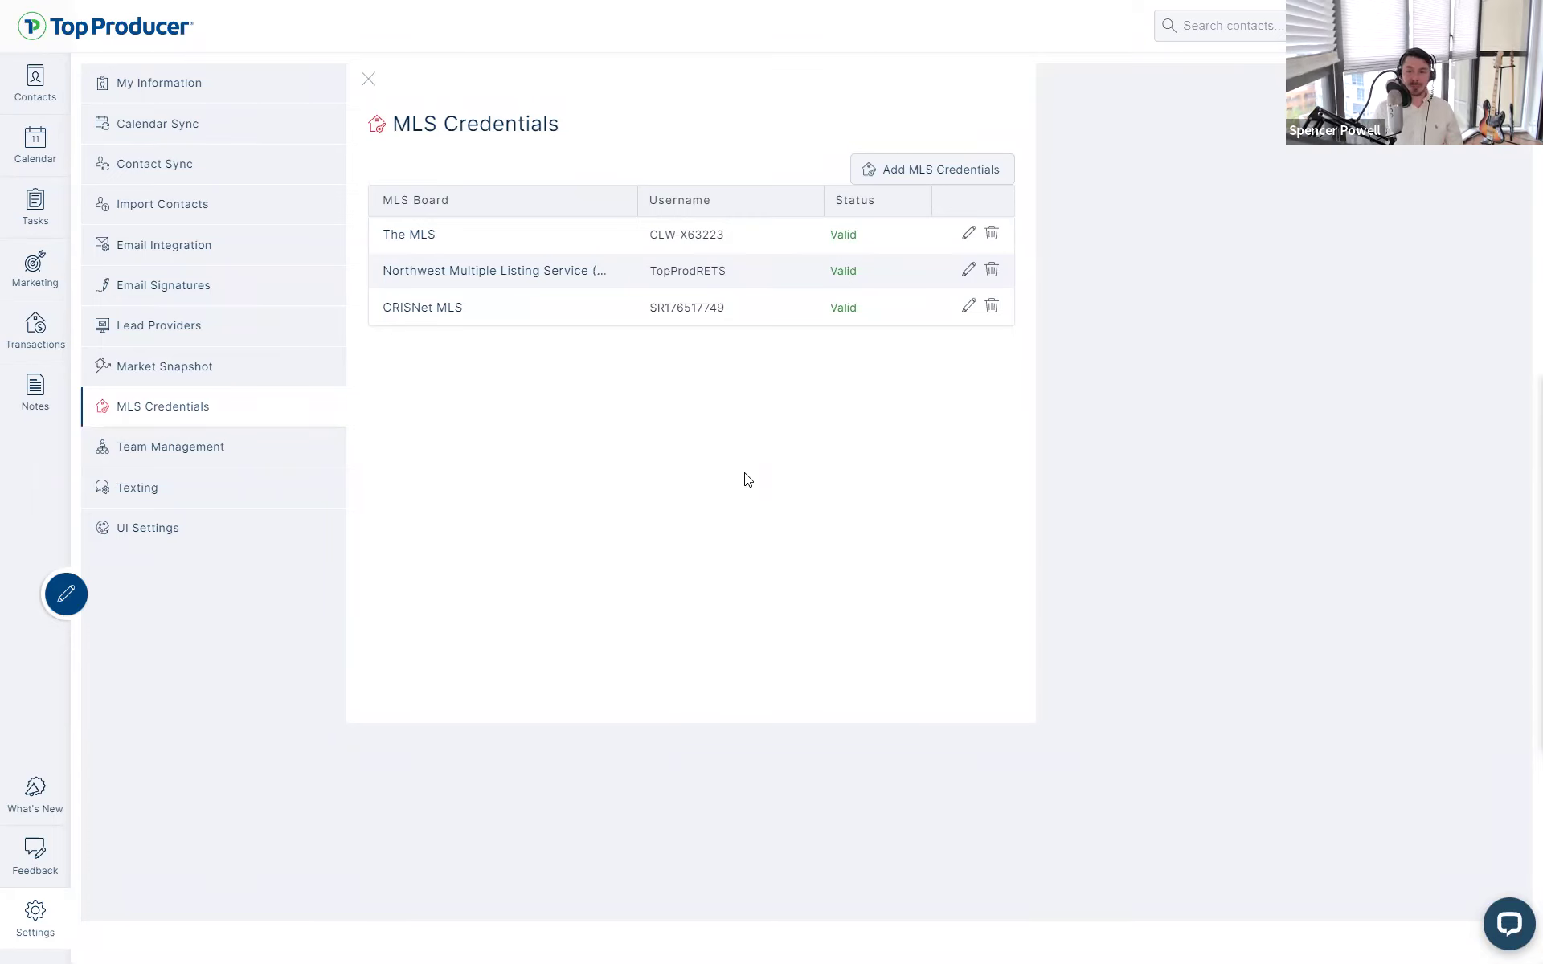
click(187, 455)
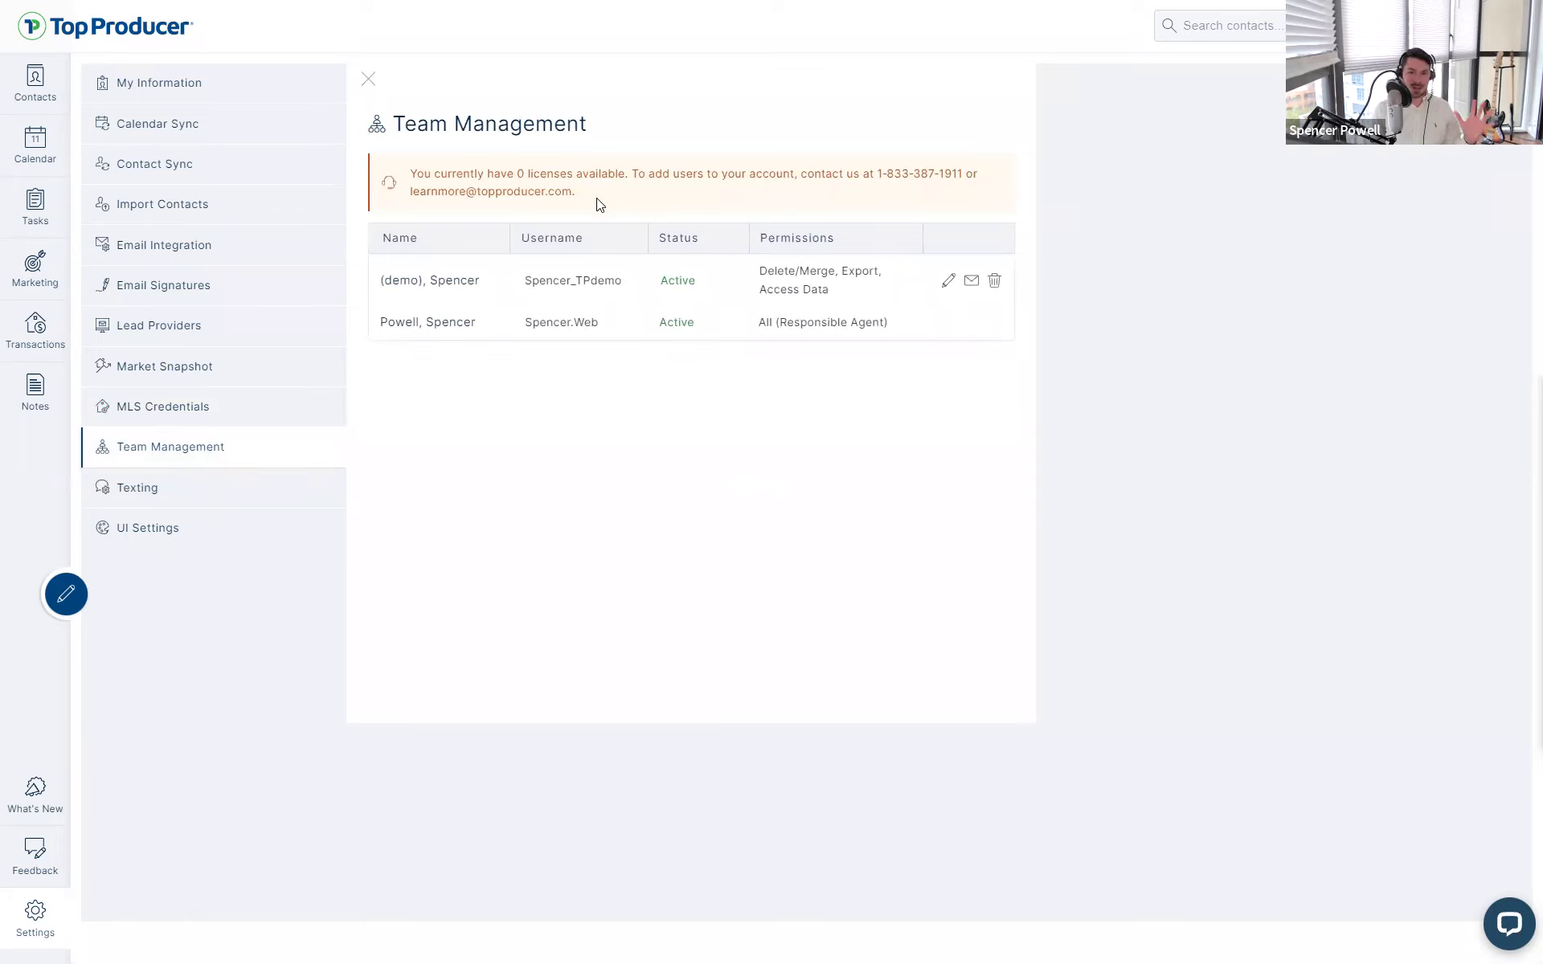
- Highlight the 0-licenses notice and permission text, then view Texting Setup confirming the mobile number
drag(586, 204, 389, 182)
click(399, 186)
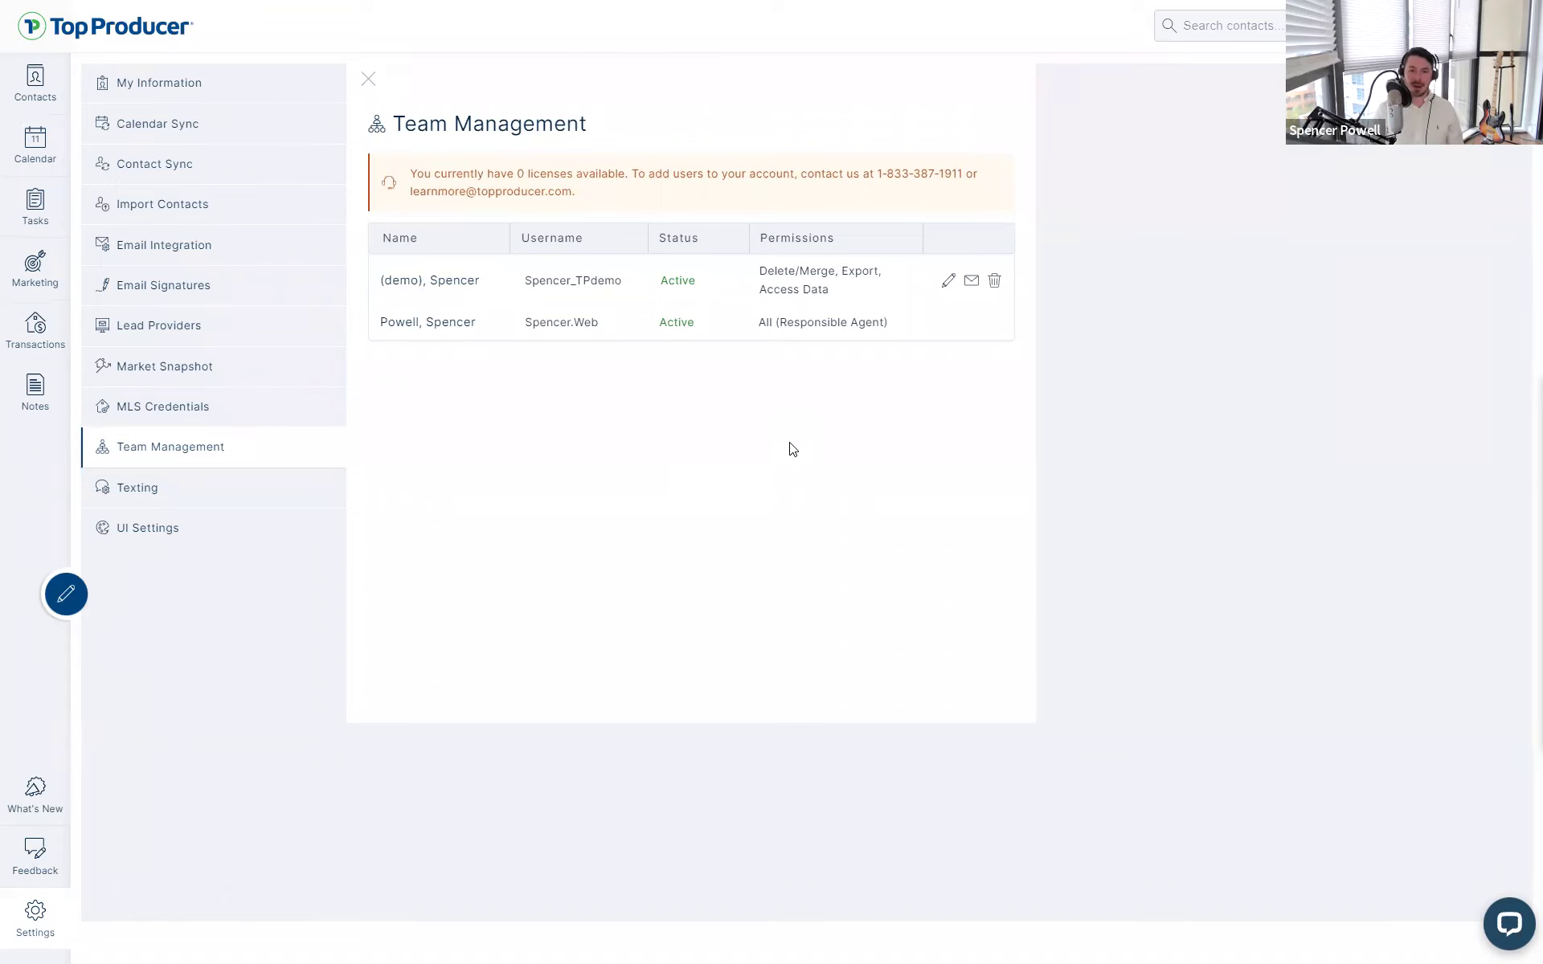
drag(405, 178, 625, 172)
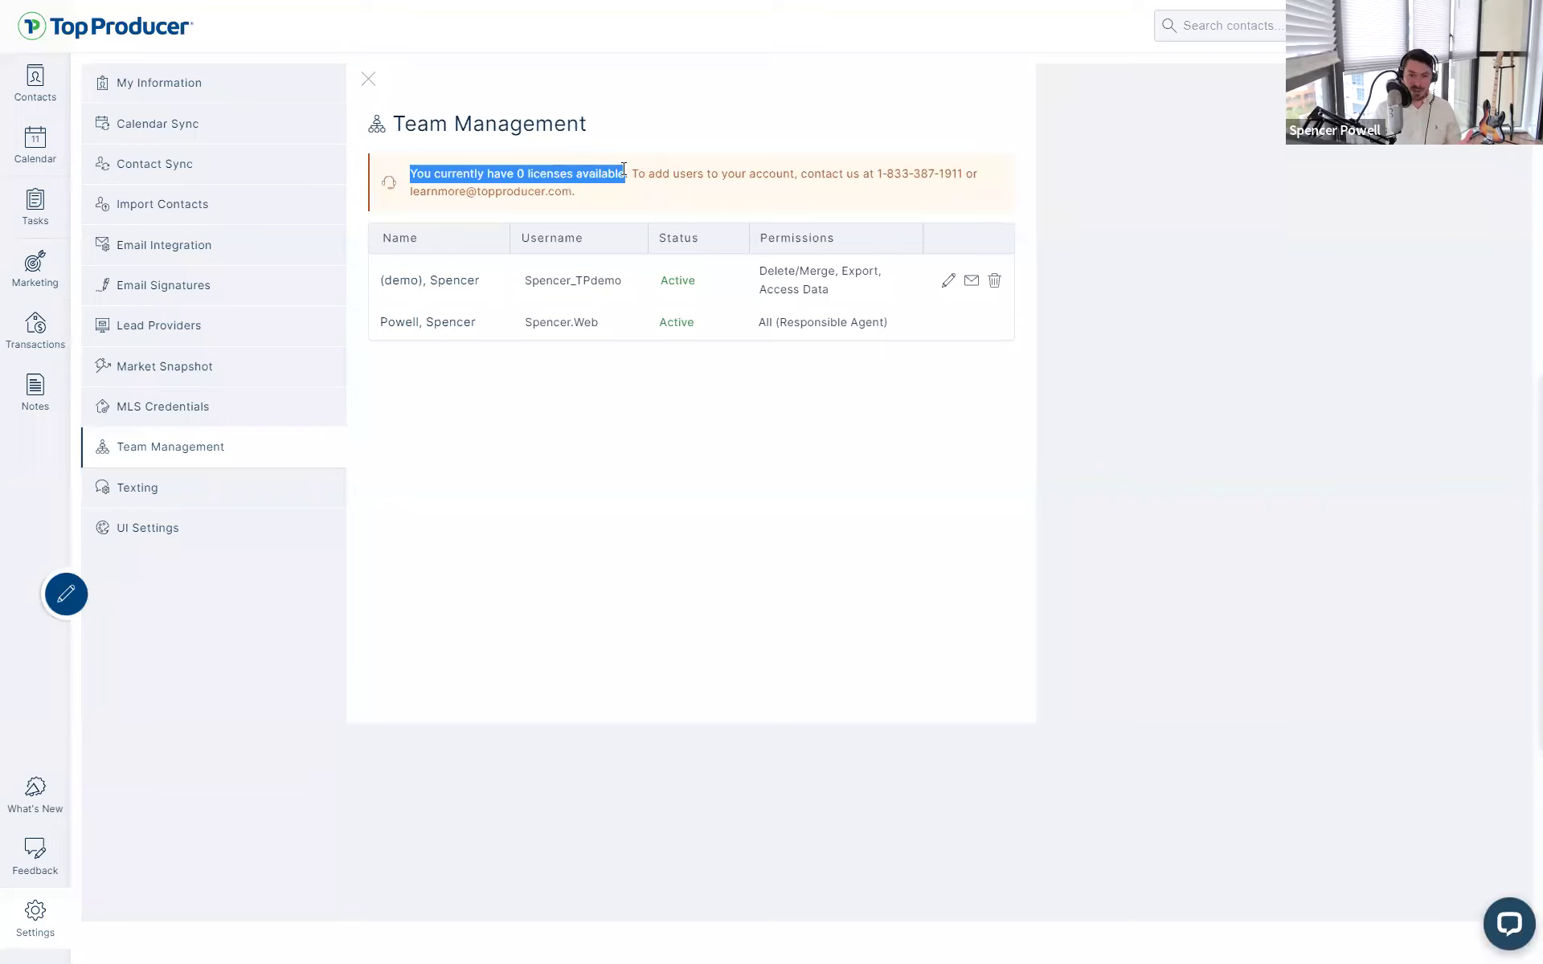
click(623, 168)
triple_click(614, 199)
click(573, 382)
double_click(817, 510)
click(695, 492)
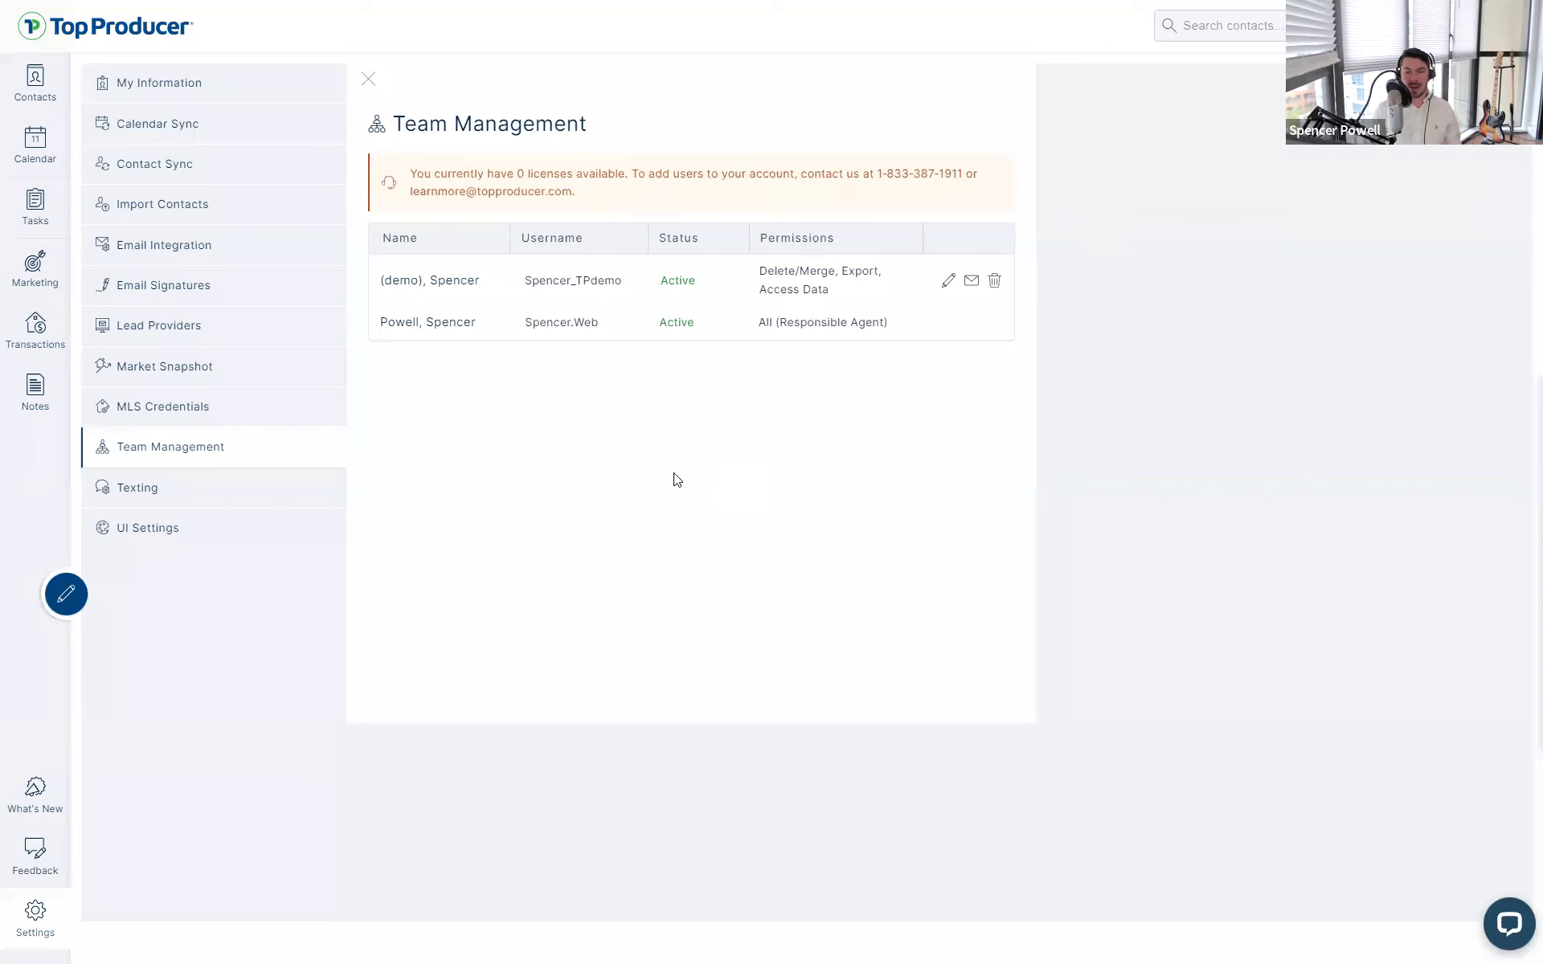
triple_click(614, 201)
click(582, 457)
click(210, 500)
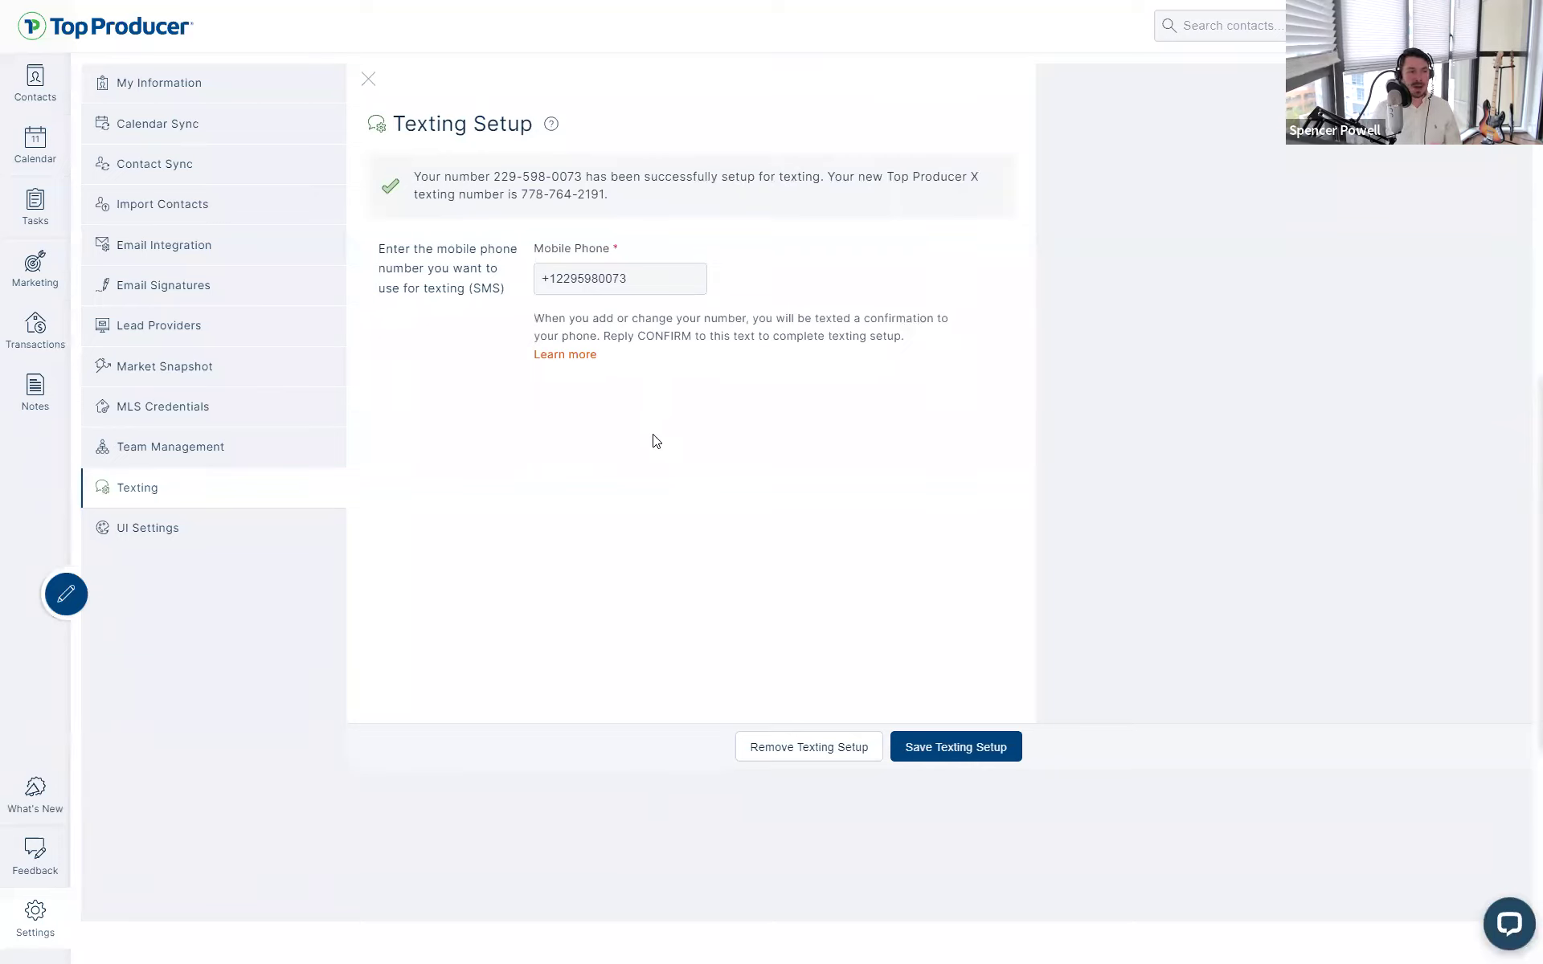
click(601, 291)
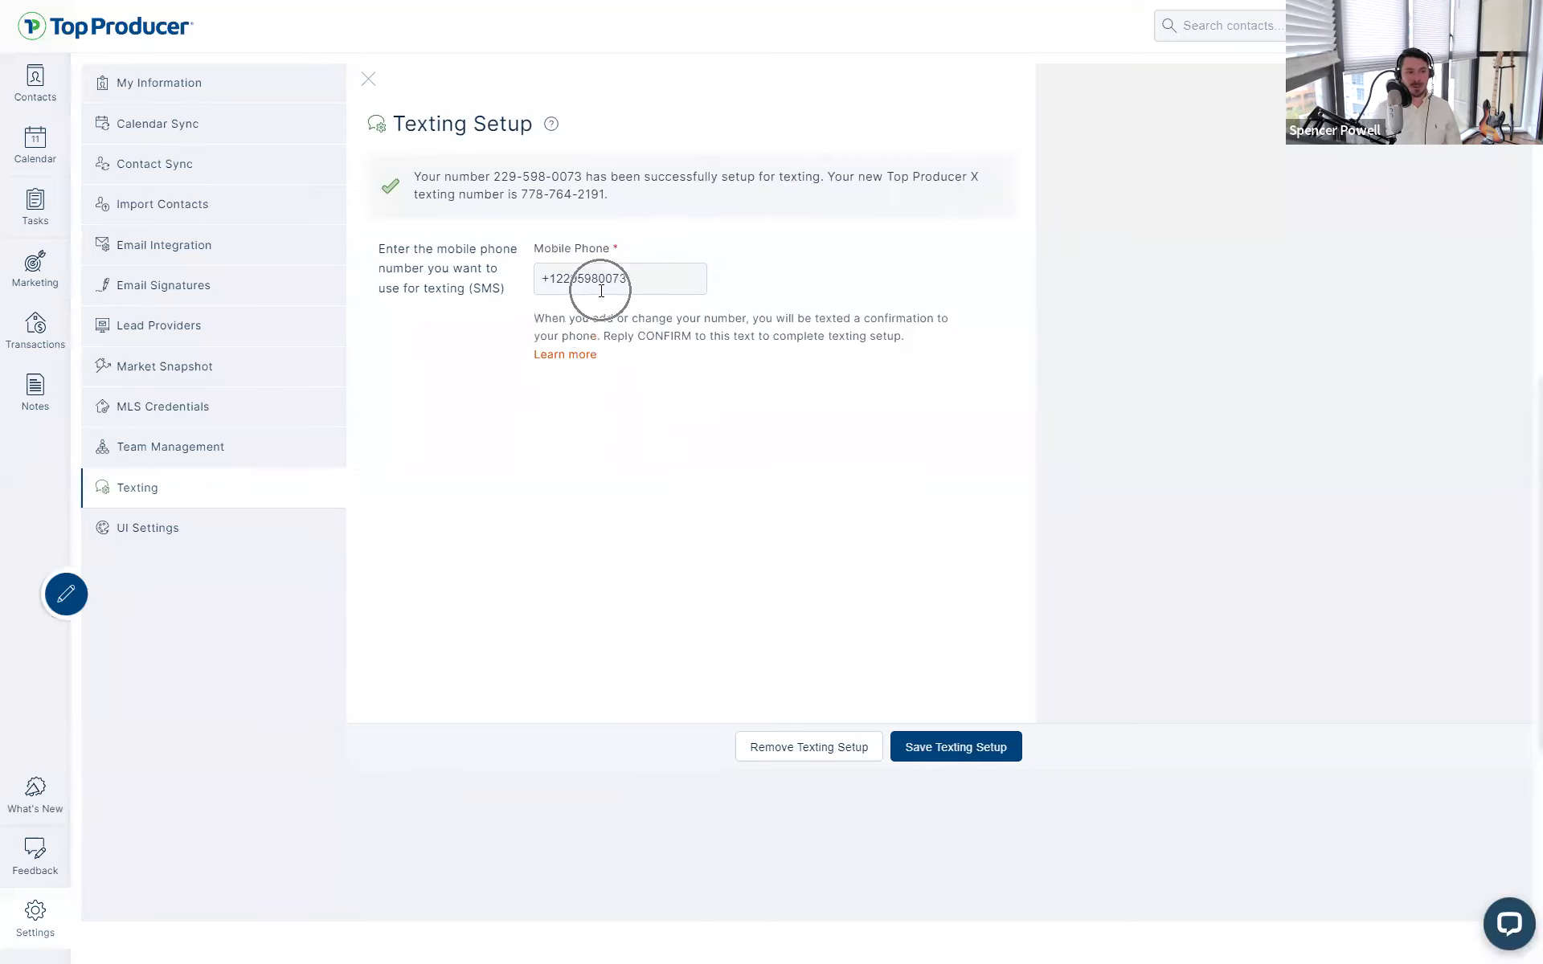
click(937, 748)
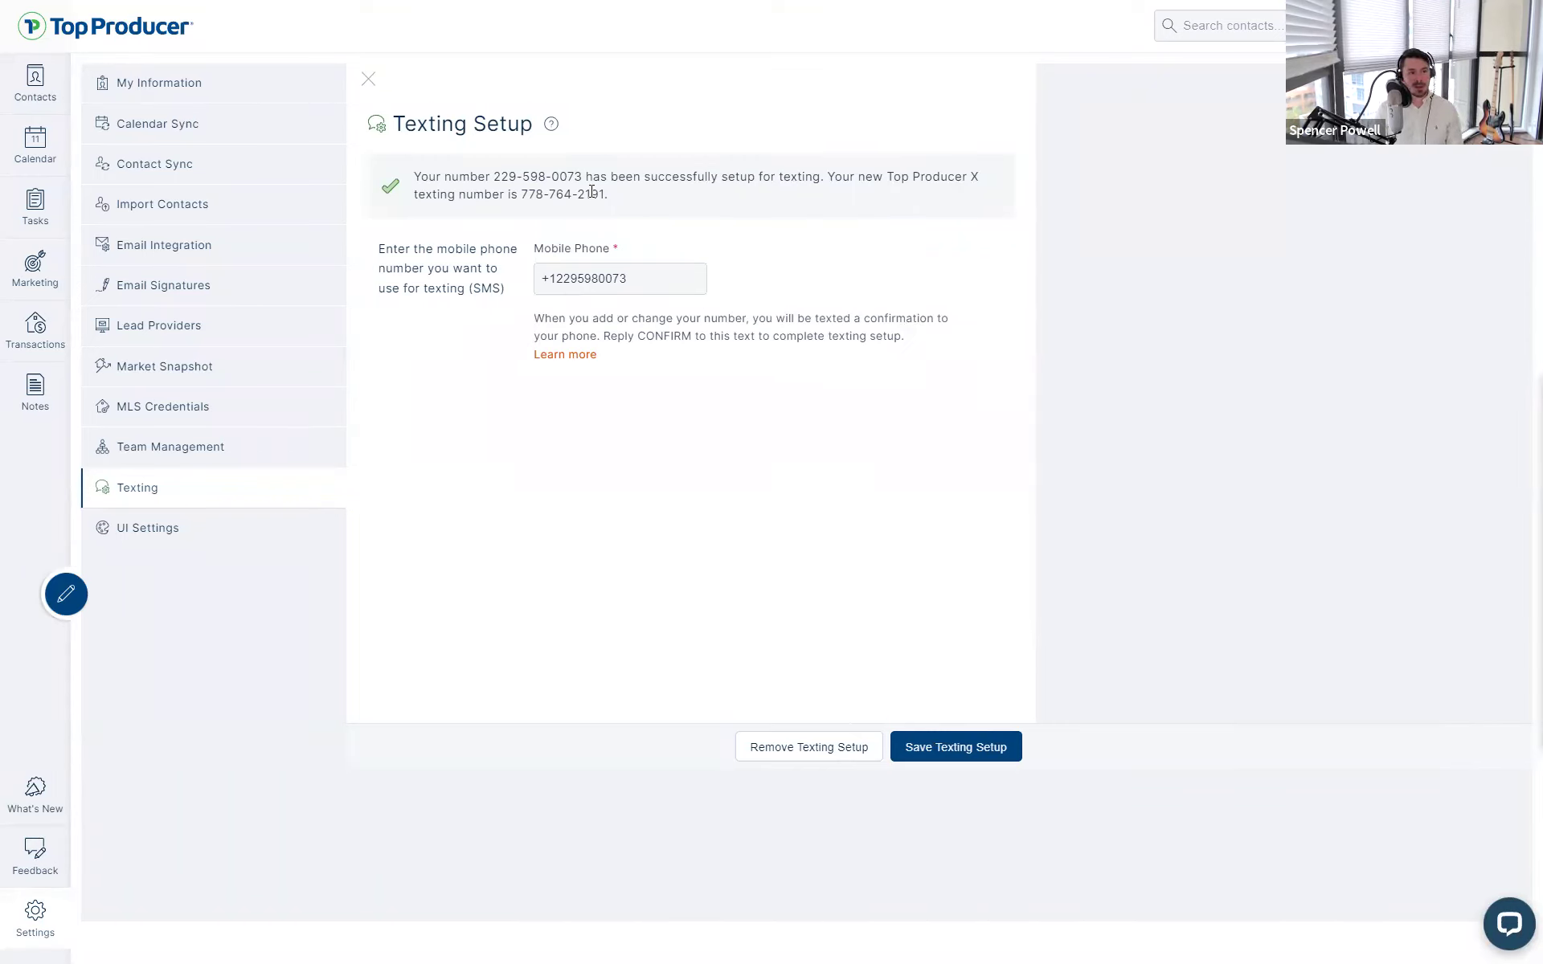
drag(610, 198, 520, 195)
click(902, 462)
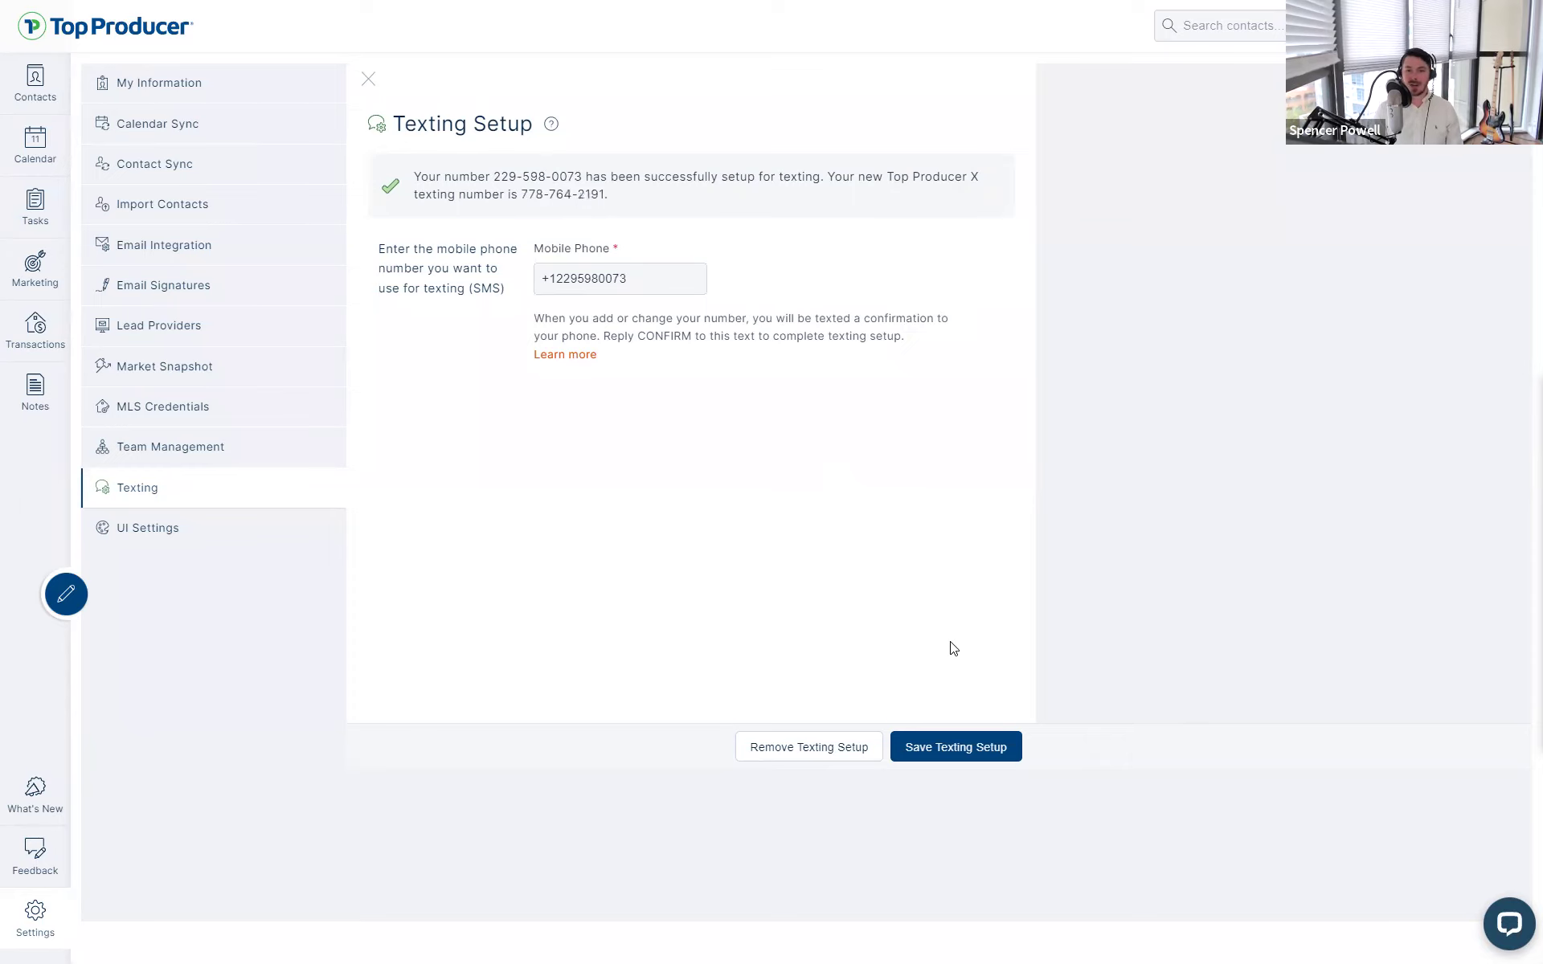
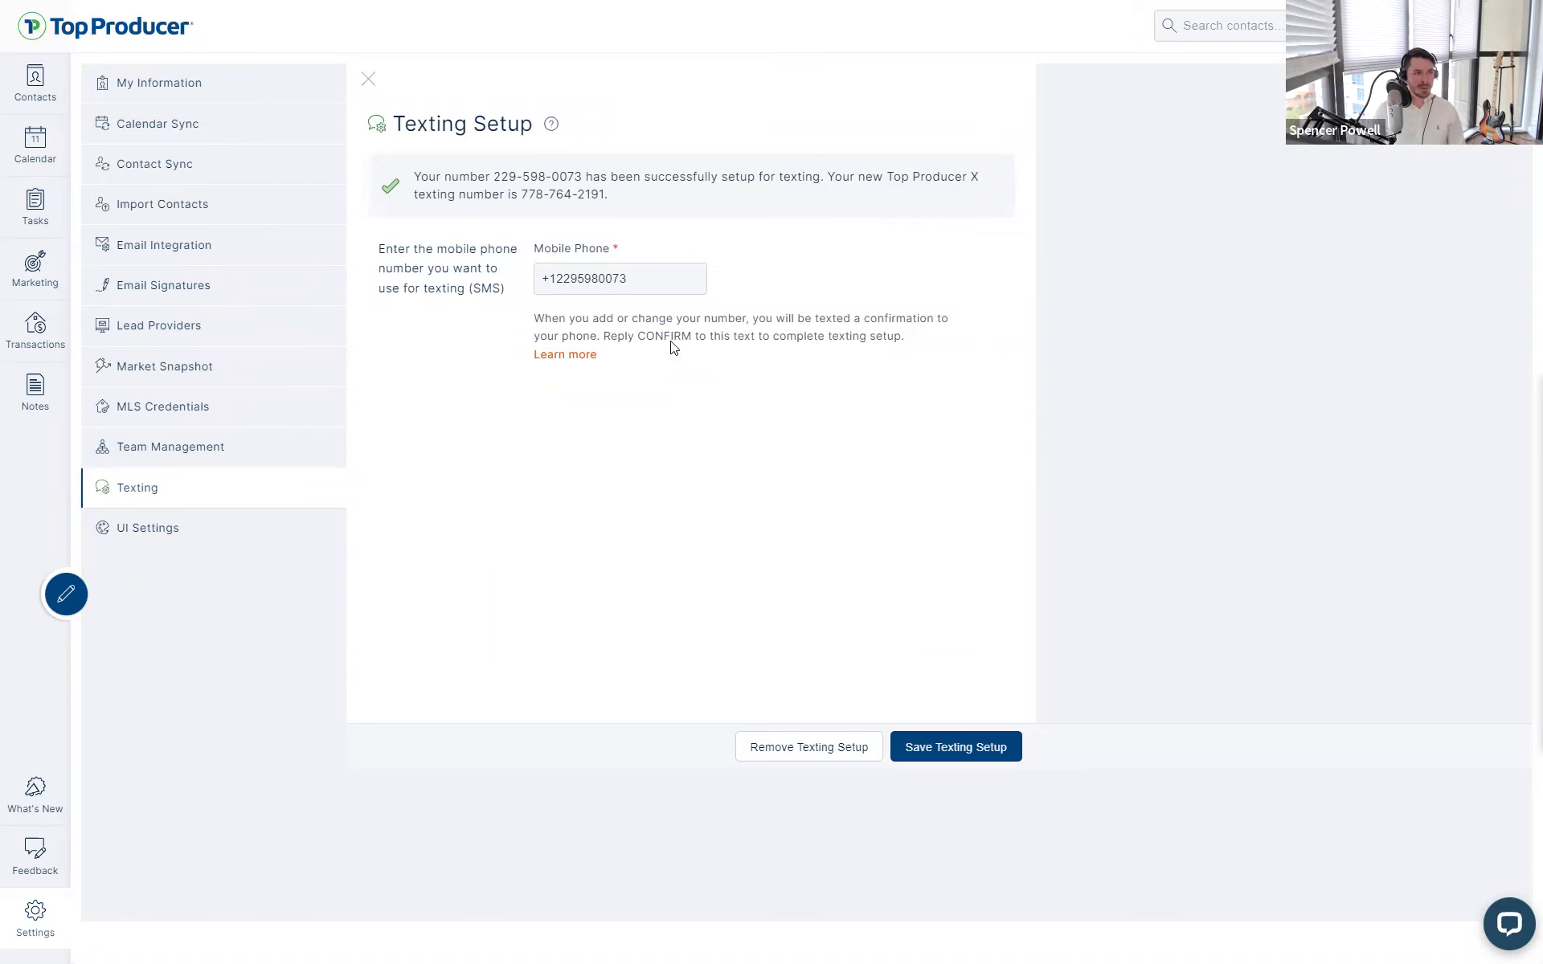
- On the MLS Credentials page, start a new credential and choose Bright MLS as the board
click(167, 407)
click(982, 166)
click(1069, 336)
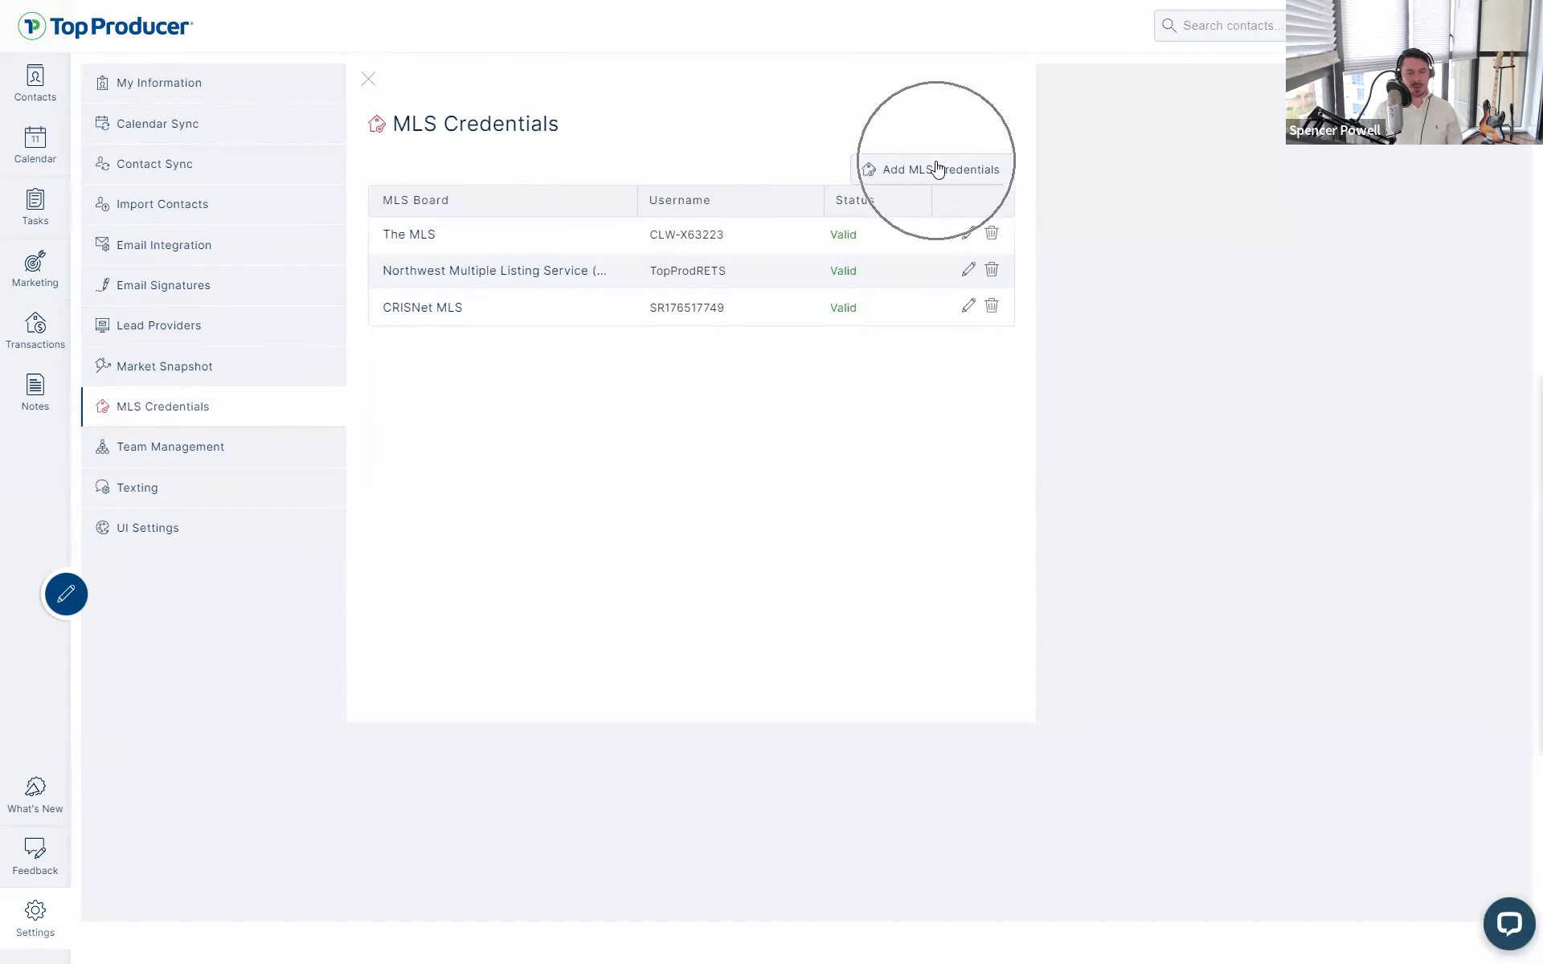
click(938, 168)
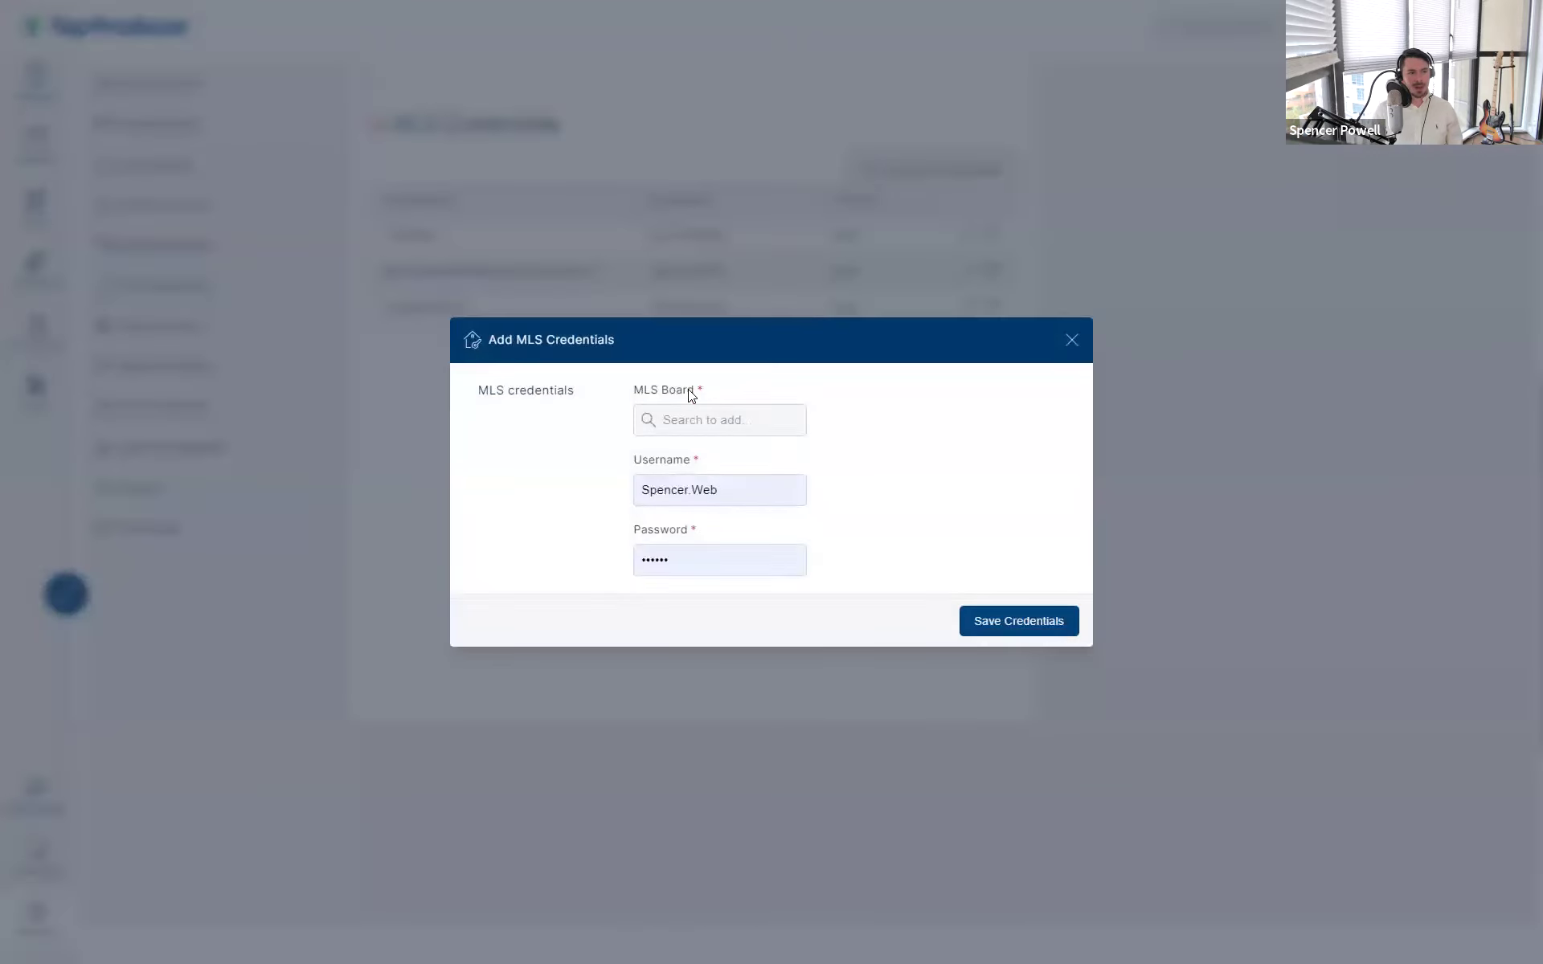
click(707, 414)
text(bright)
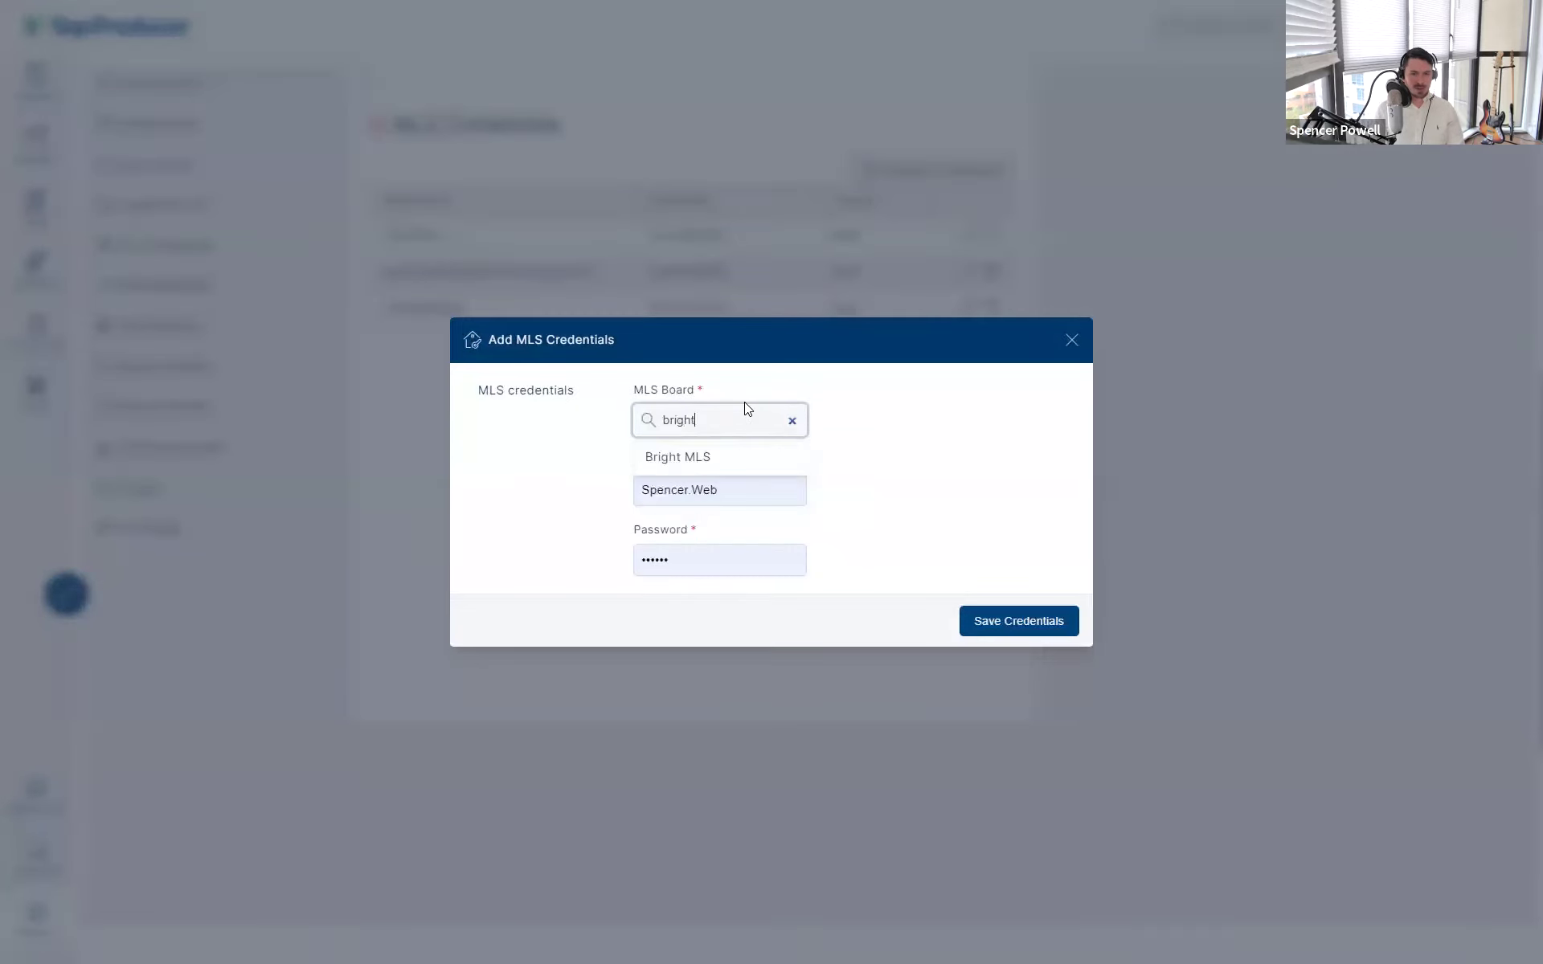
click(723, 457)
- Replace the prefilled agent ID with a new Agent MLS ID and save the Bright MLS credential
drag(718, 525, 619, 530)
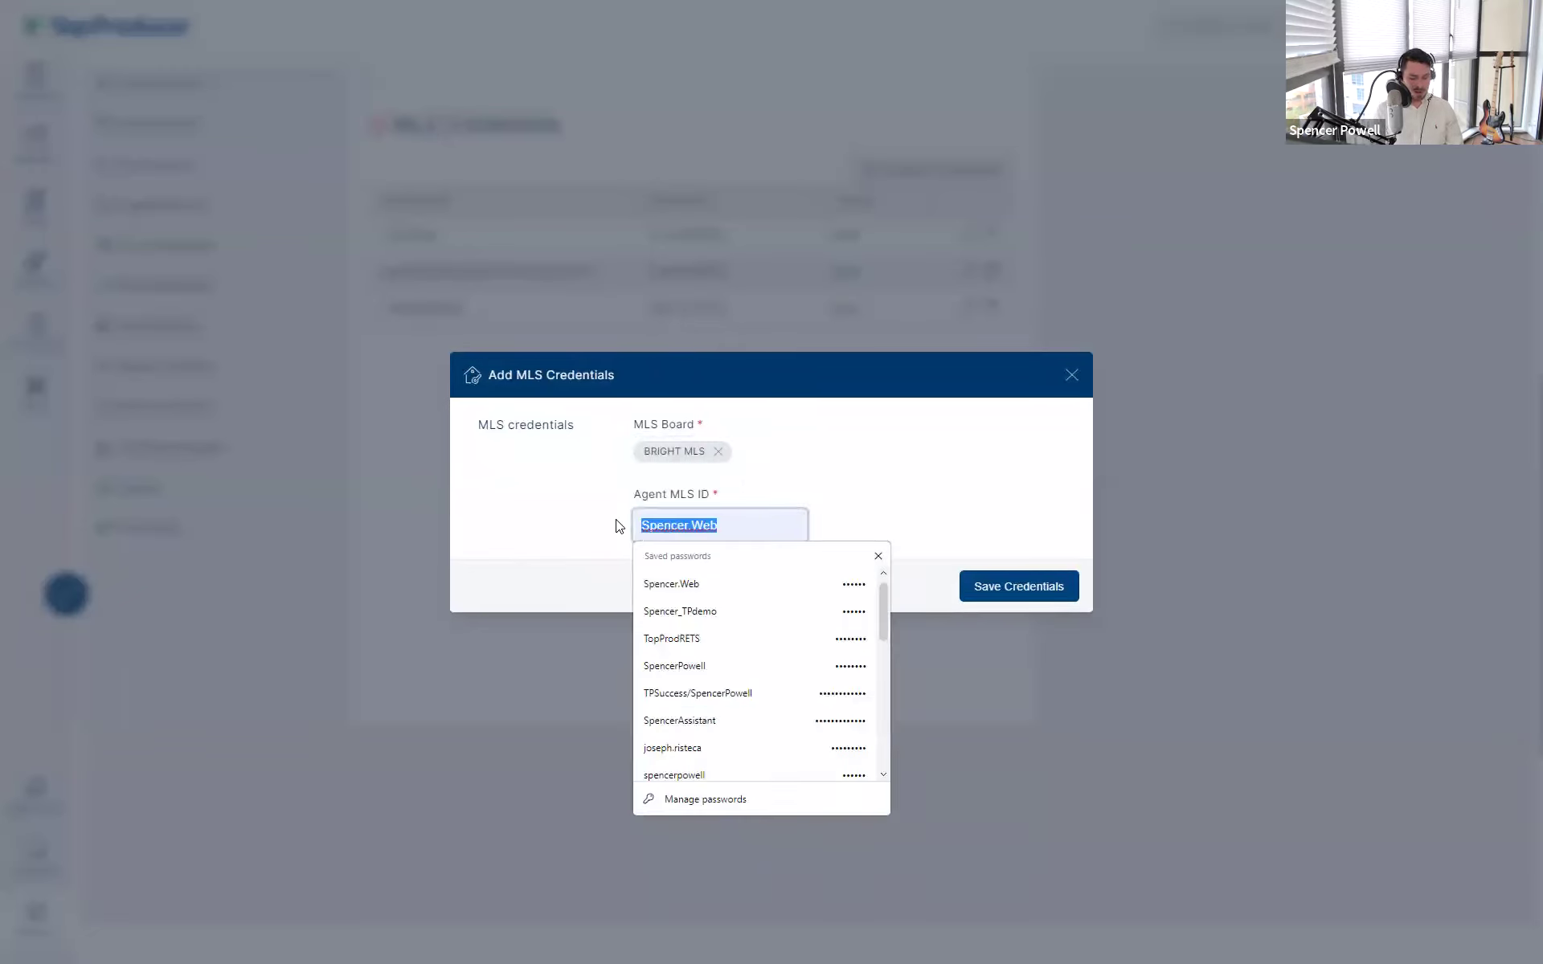
text(BR123456)
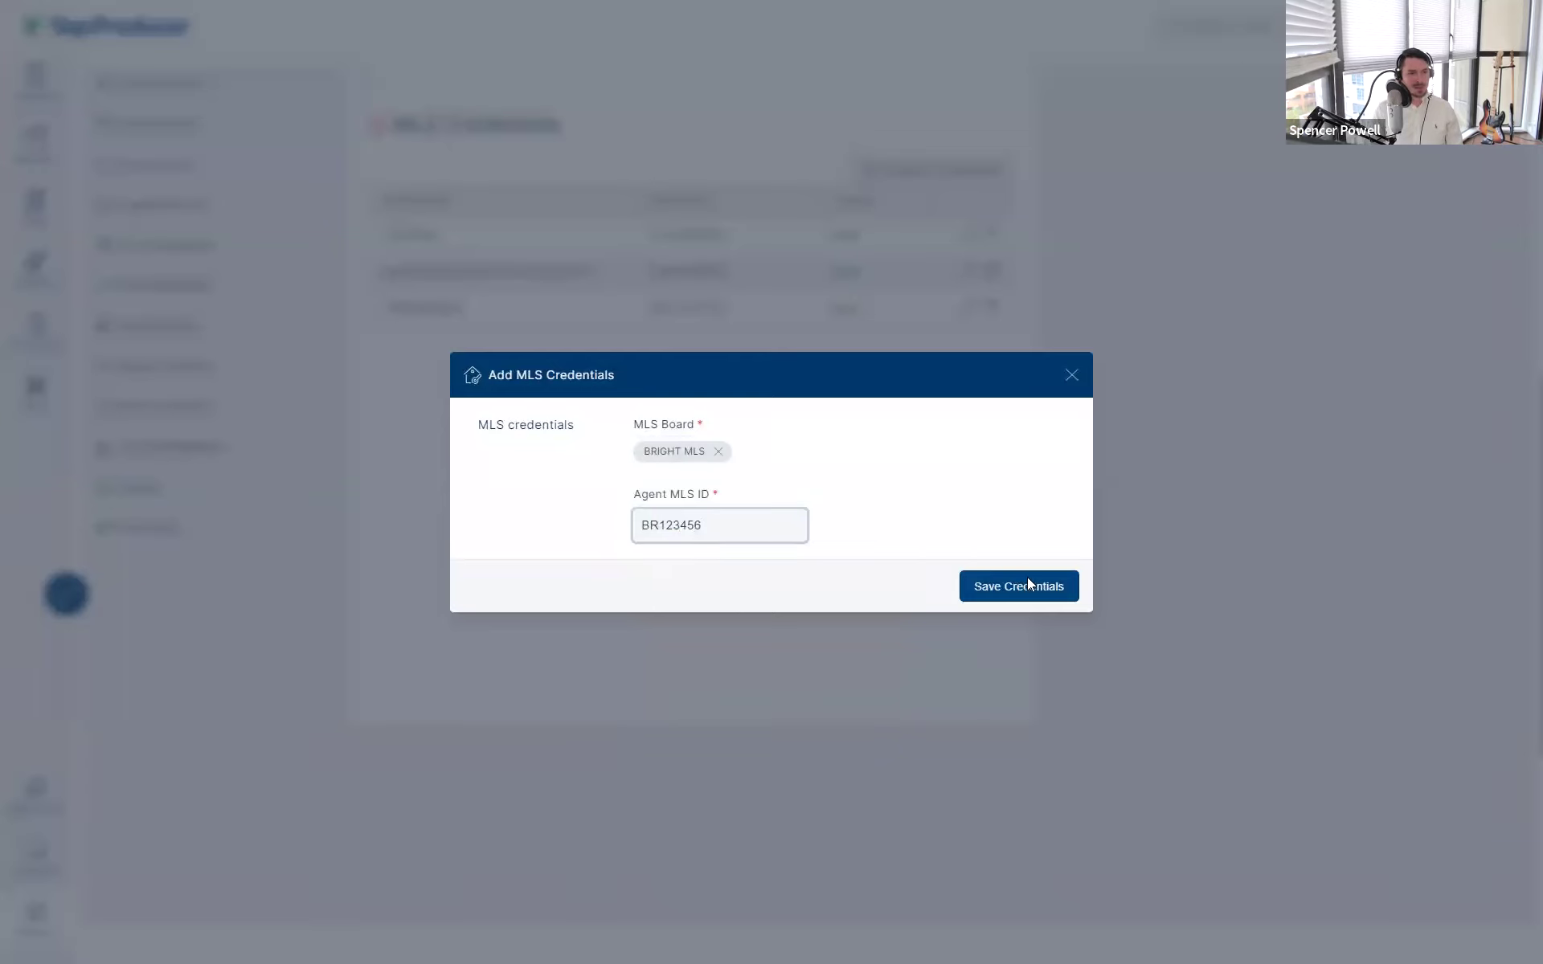
click(1030, 587)
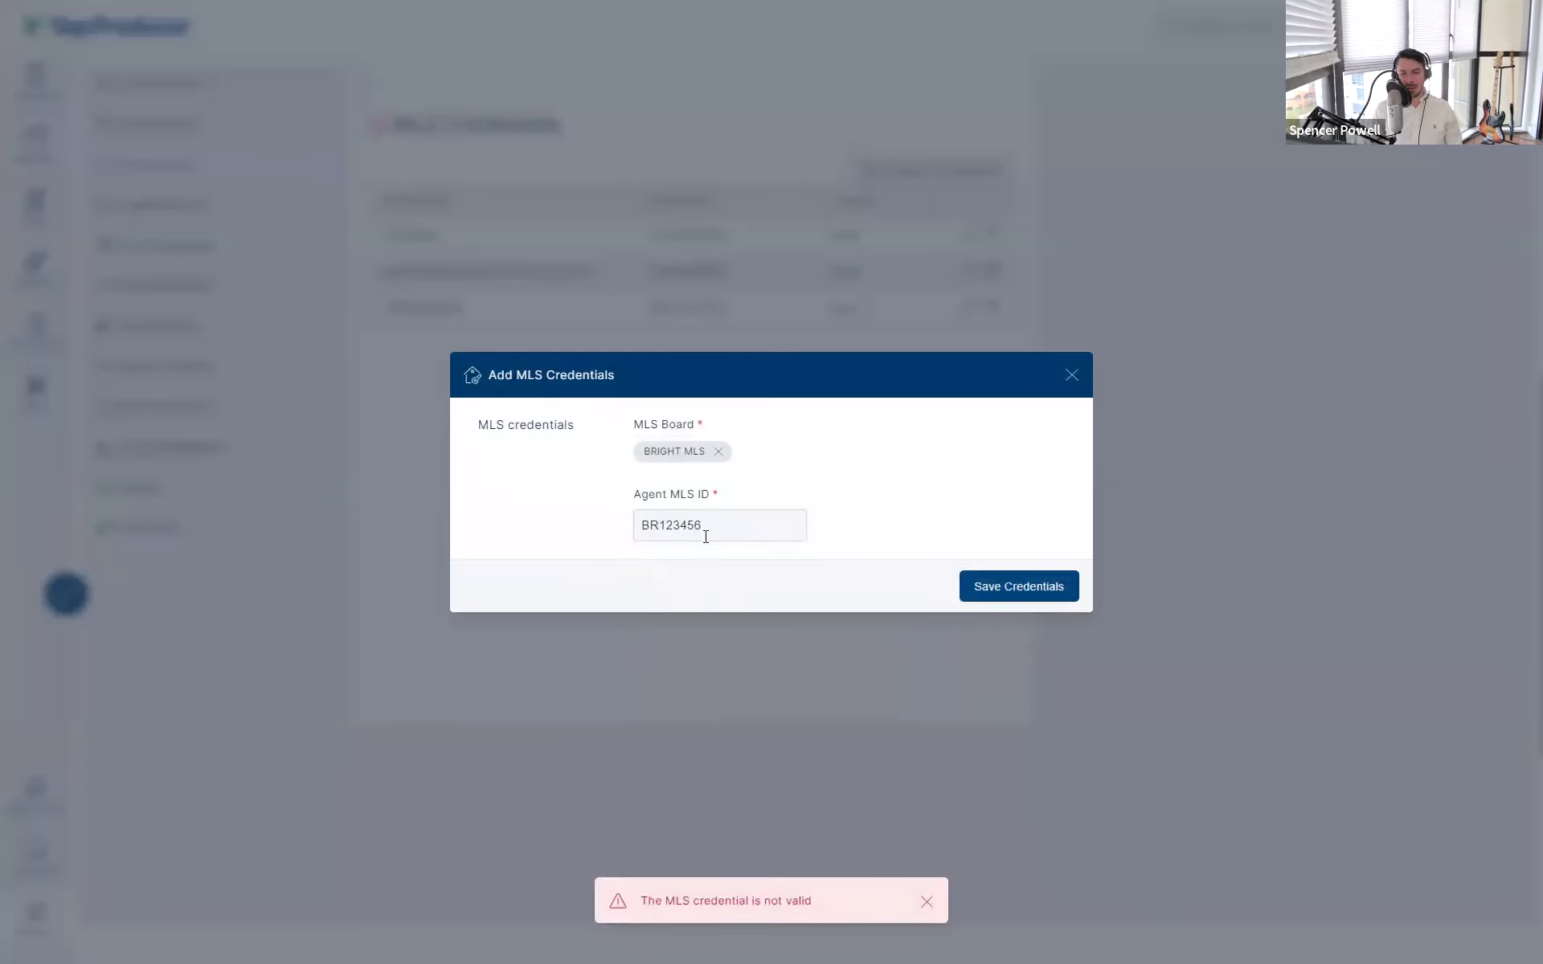
- Retry saving with the ID's BR prefix removed, then close the form unsaved
drag(659, 524, 637, 528)
text(br)
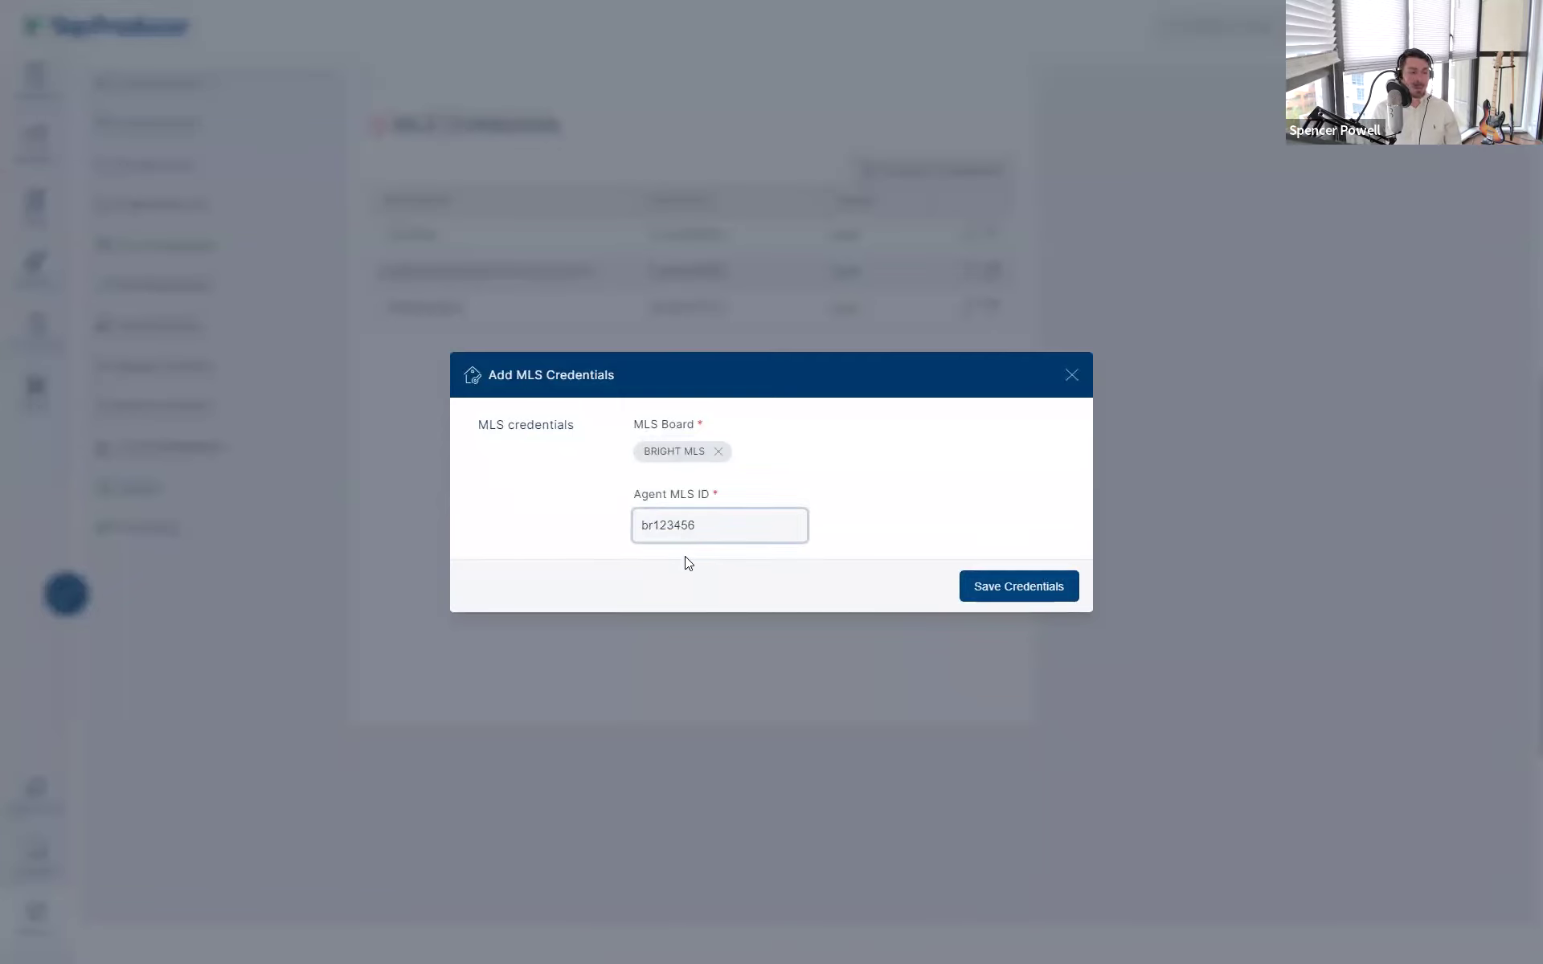
drag(654, 528, 624, 530)
key(BackSpace)
click(964, 580)
drag(741, 523, 613, 524)
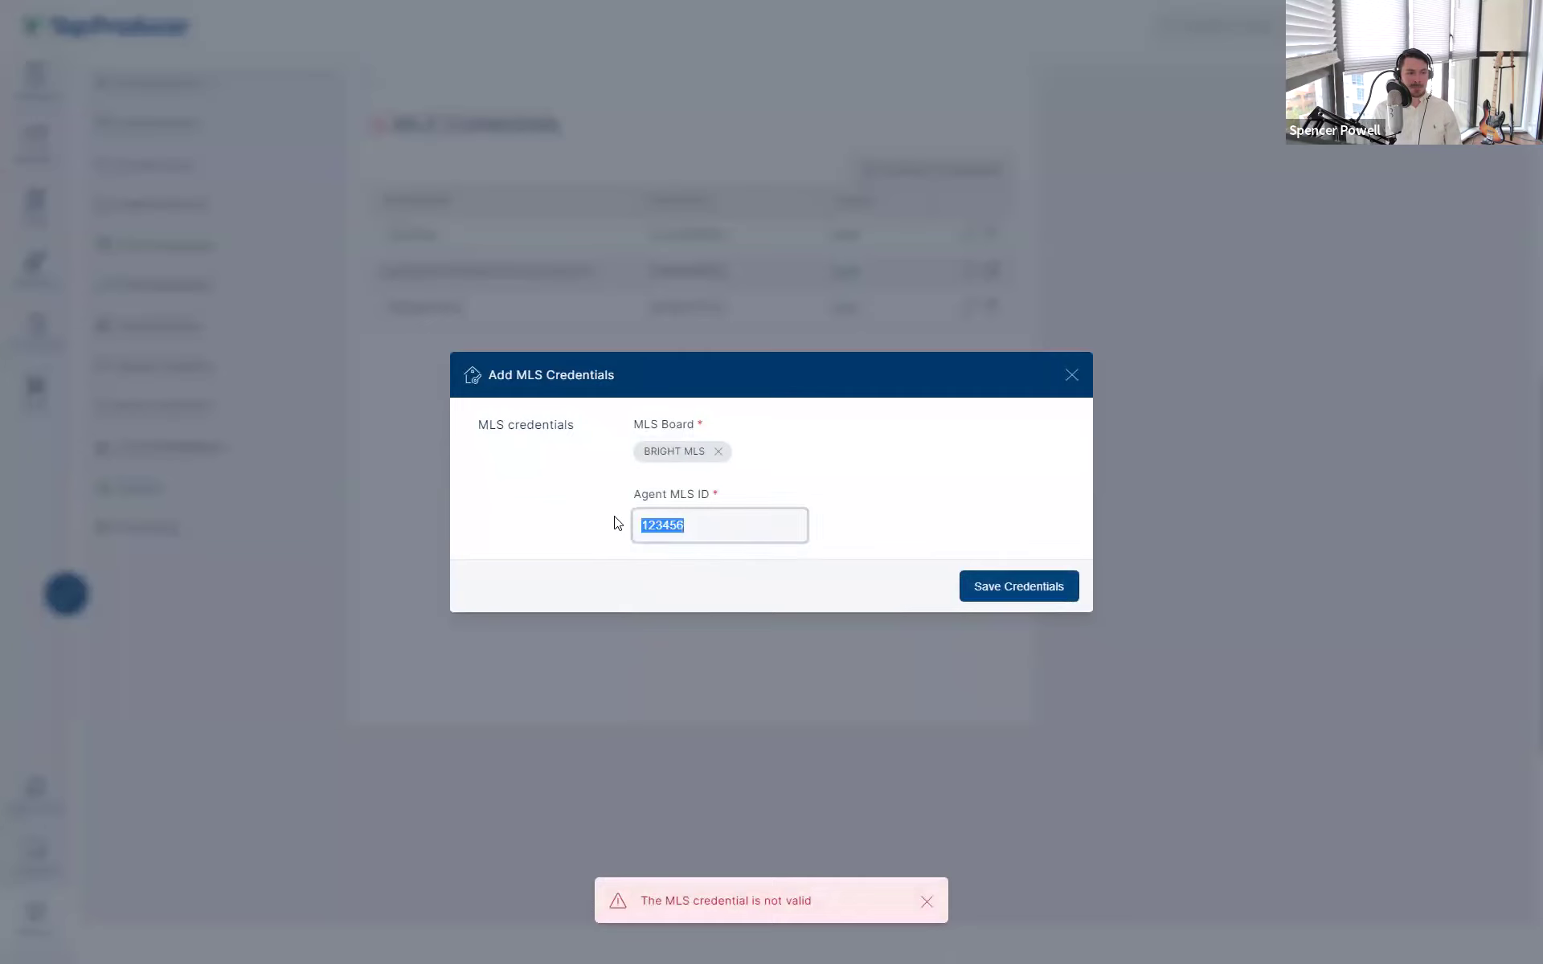
click(1069, 375)
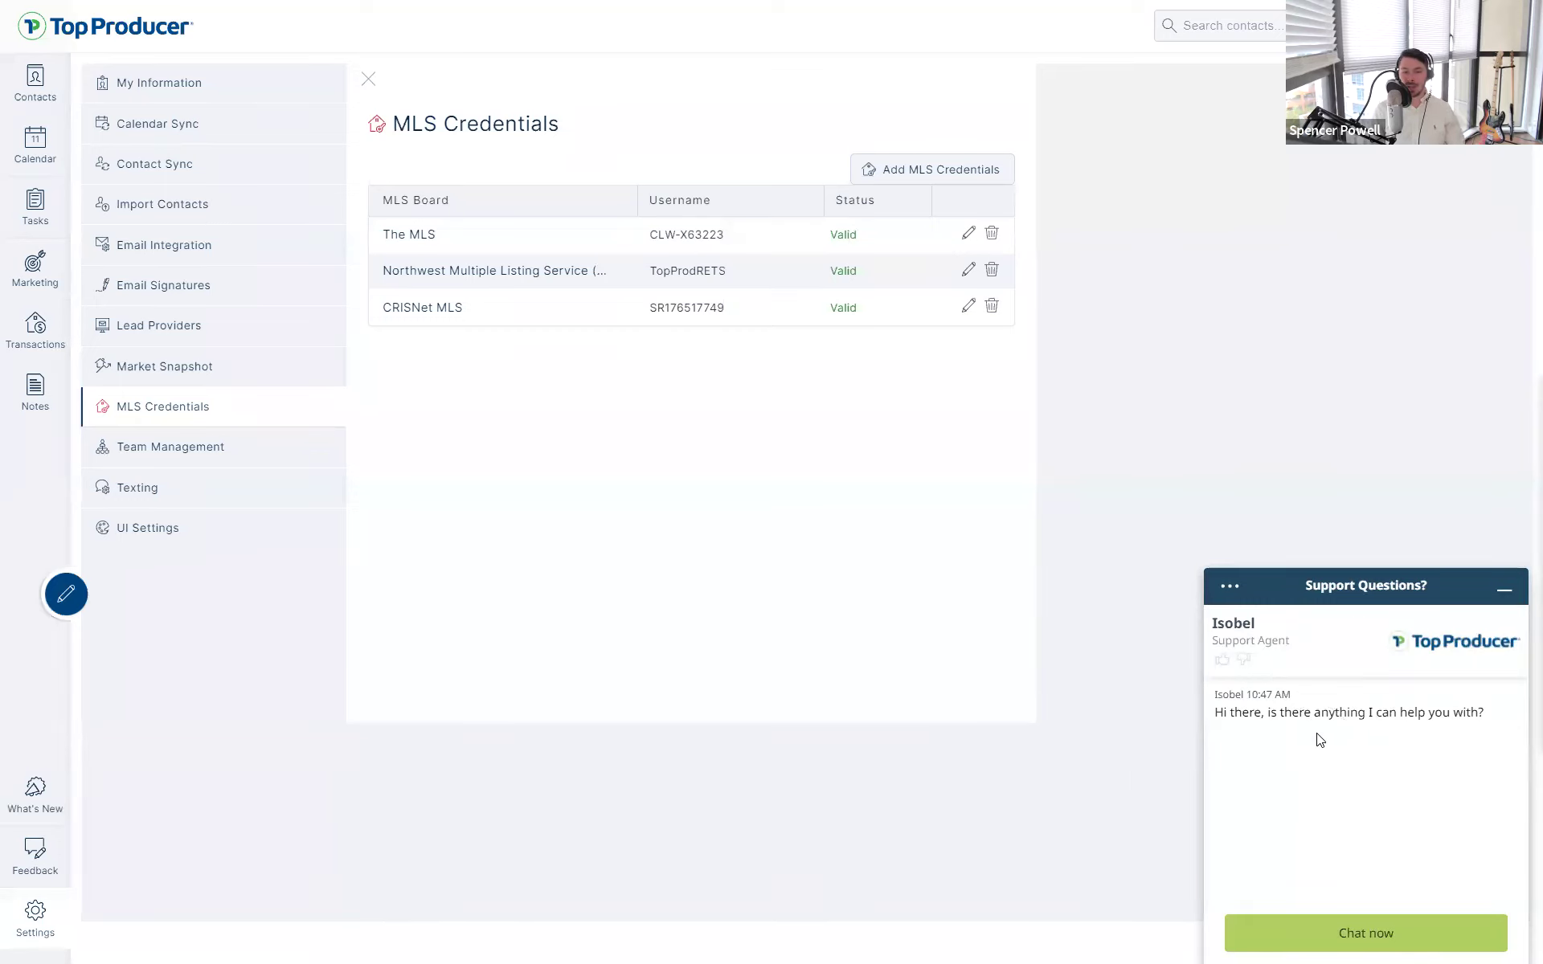
- Minimize the support chat, go to Import Contacts, and open the 'Add or Import Your Contacts' help article
click(1318, 738)
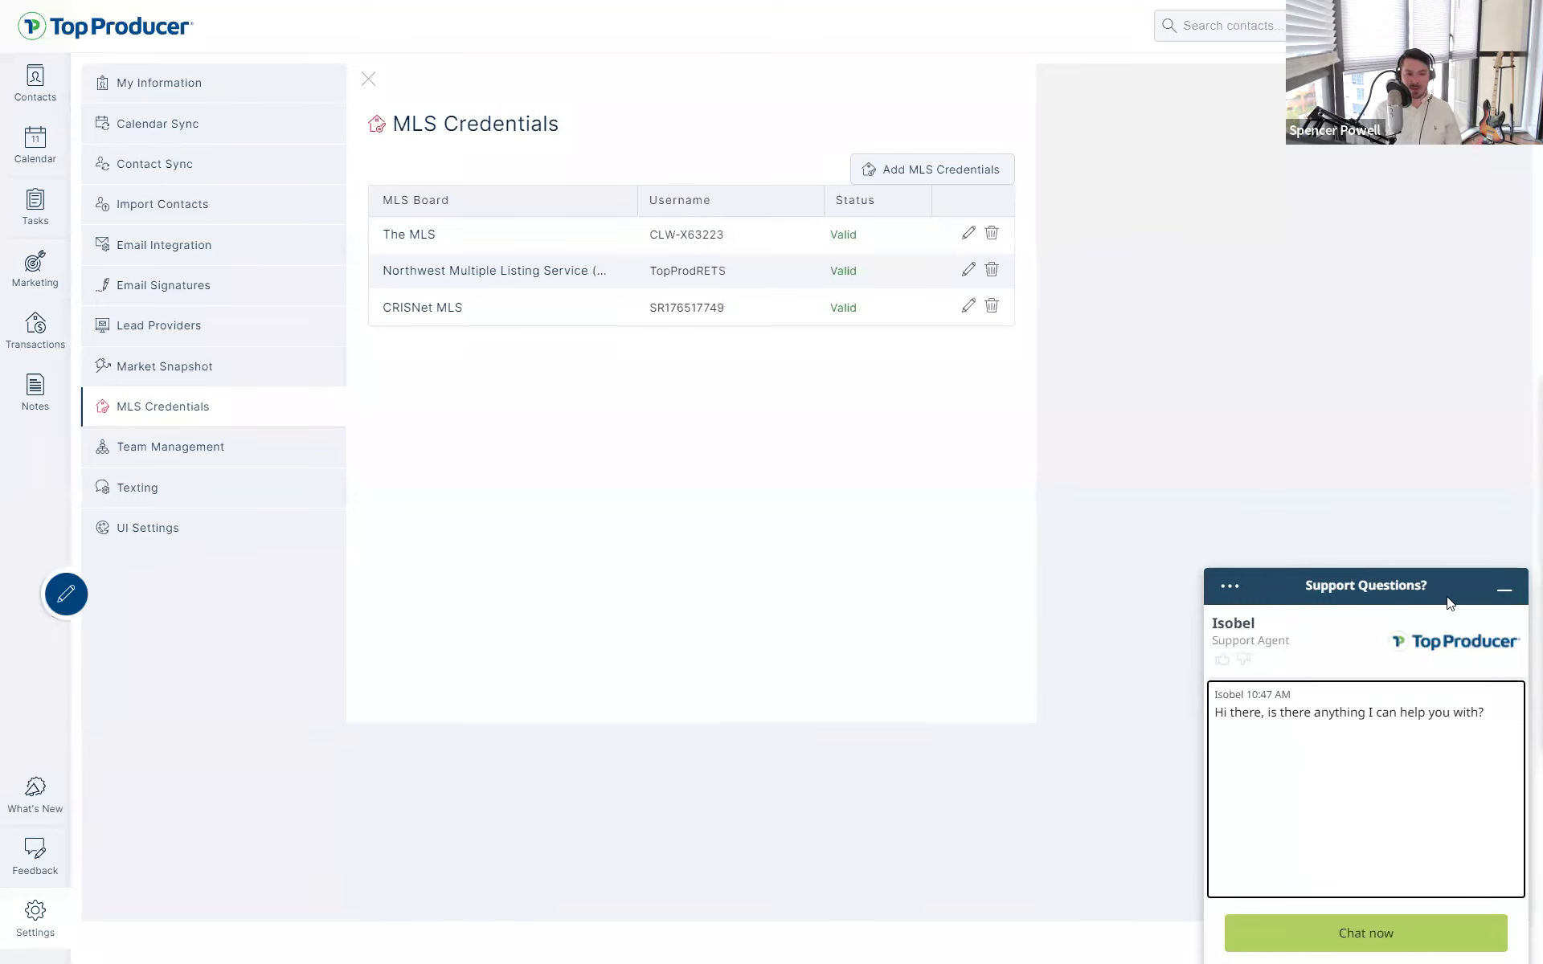
click(1501, 595)
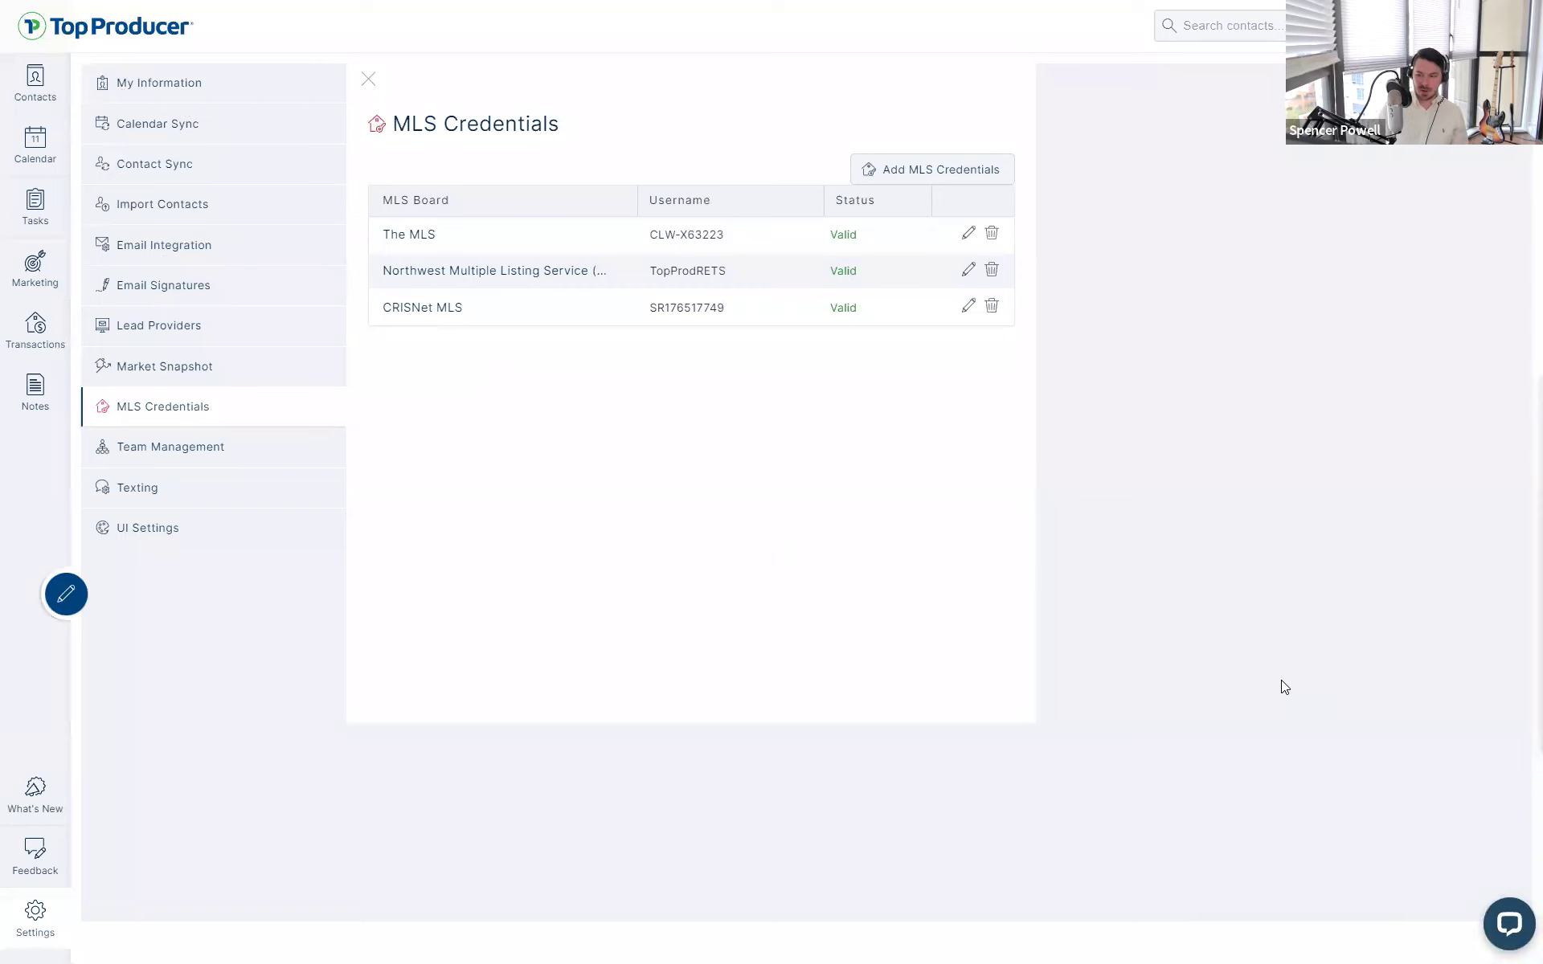
click(211, 220)
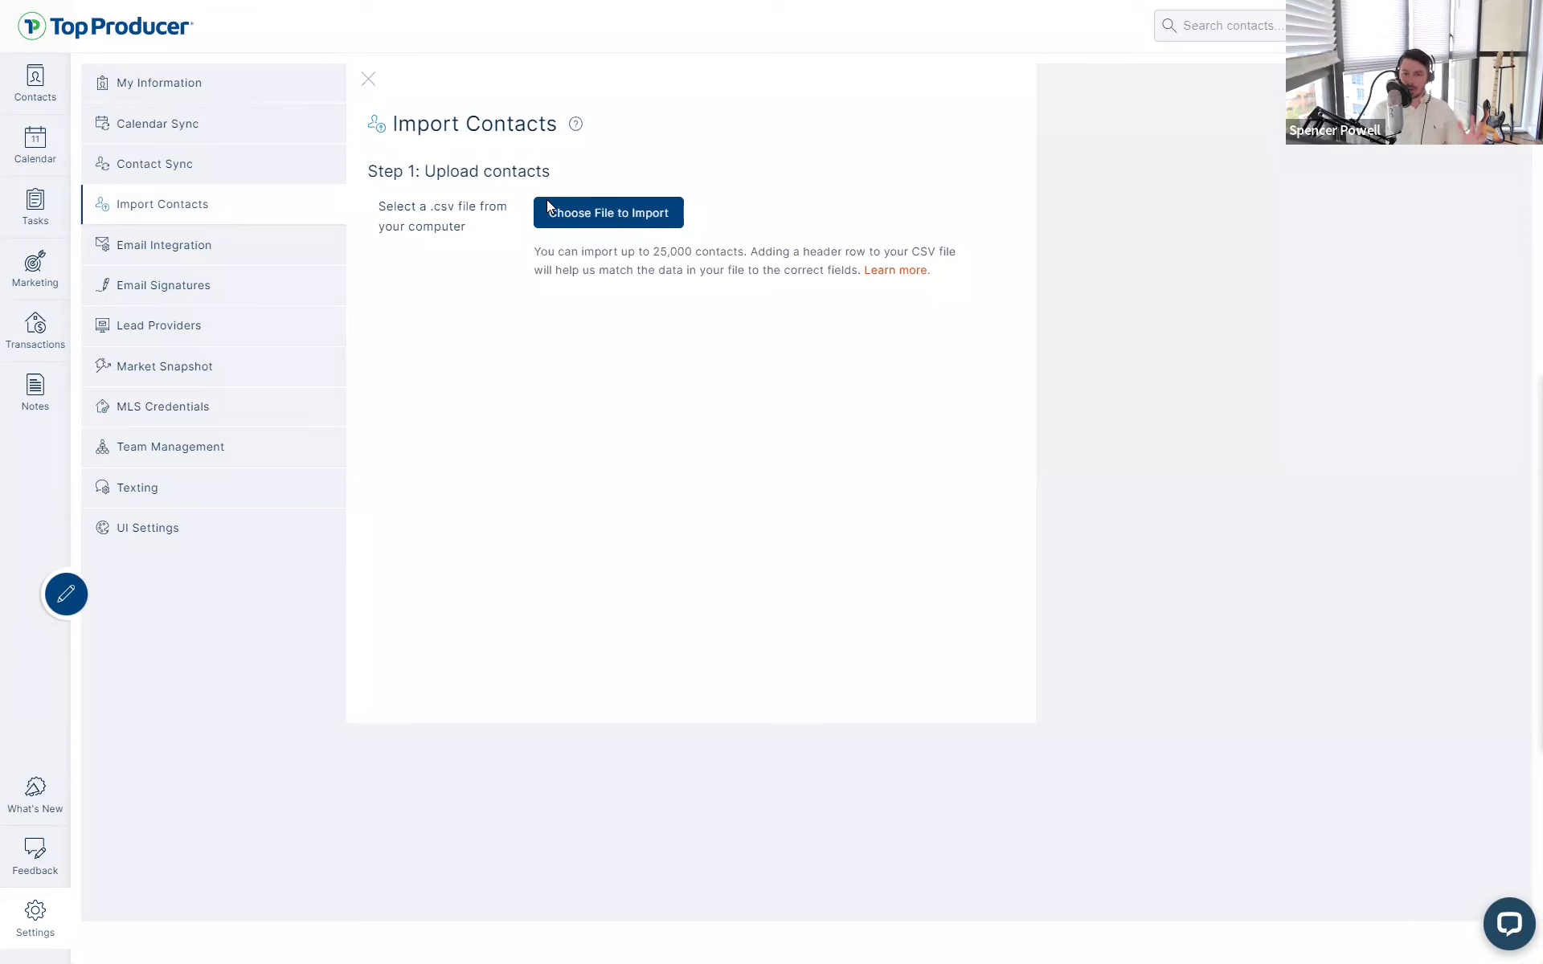
click(135, 211)
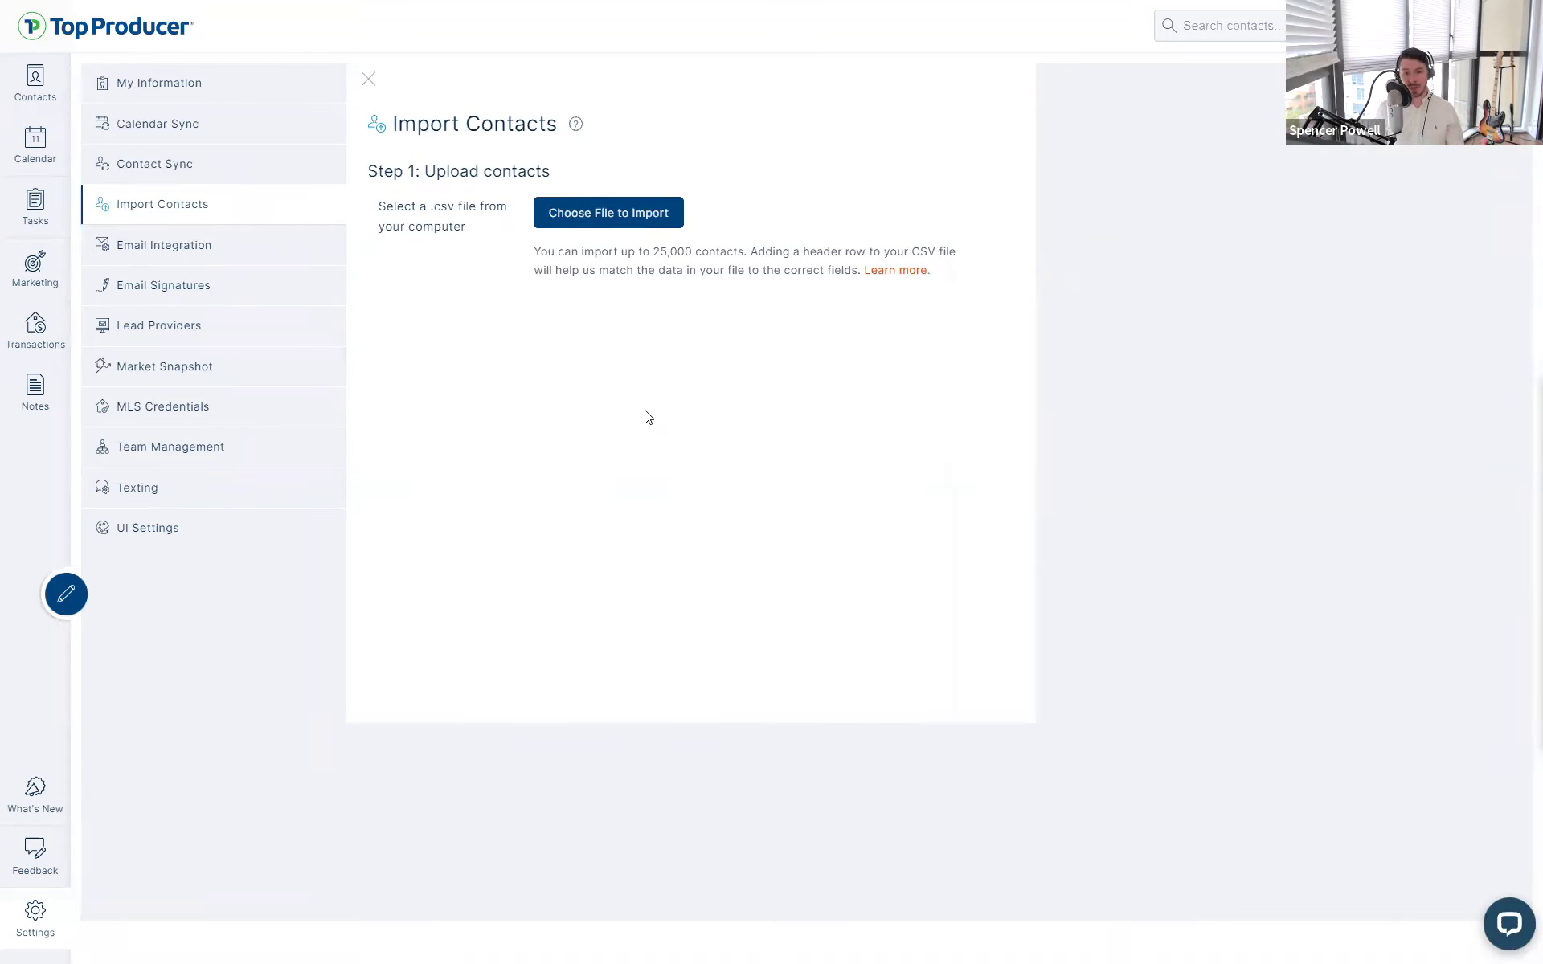
click(574, 128)
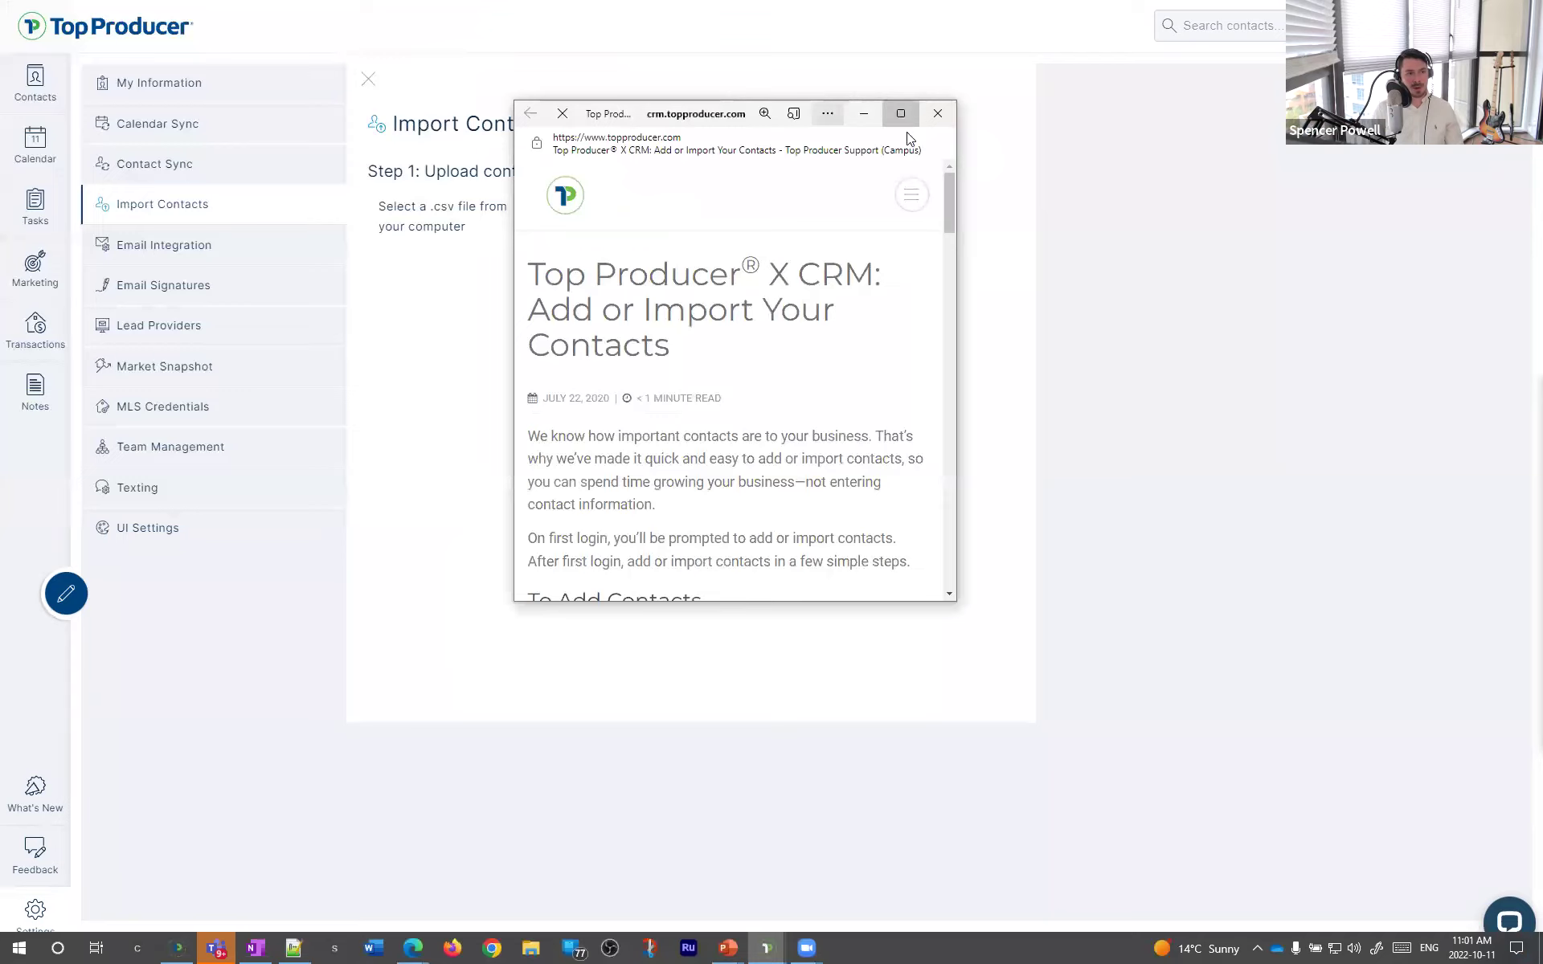
click(901, 114)
scroll(603, 557, down, 5)
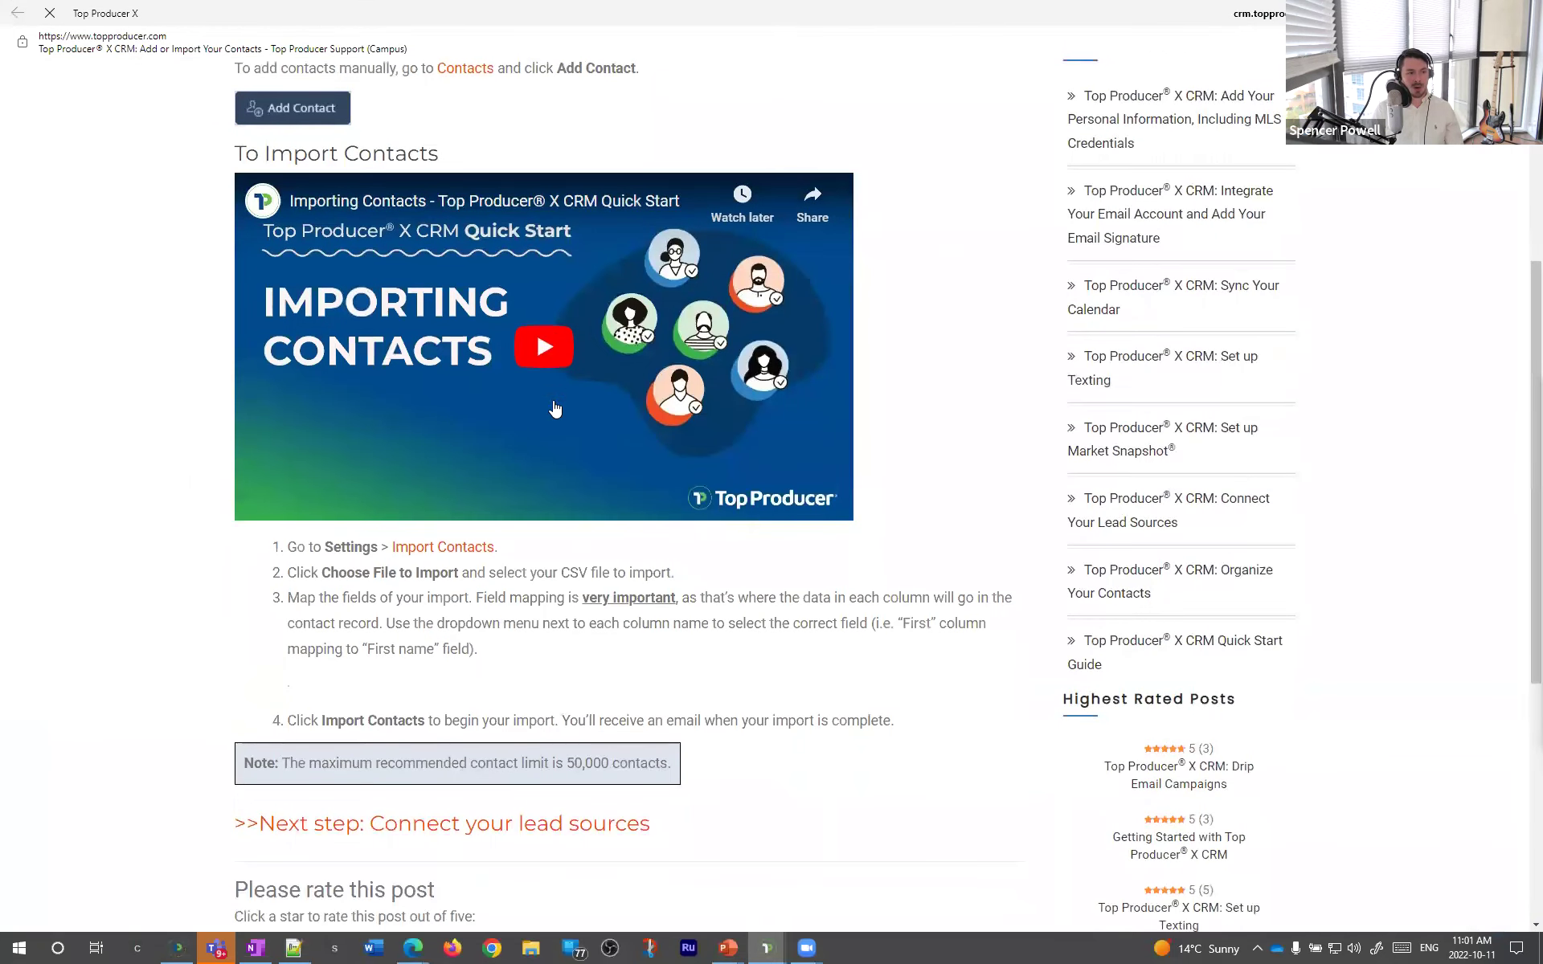
click(544, 351)
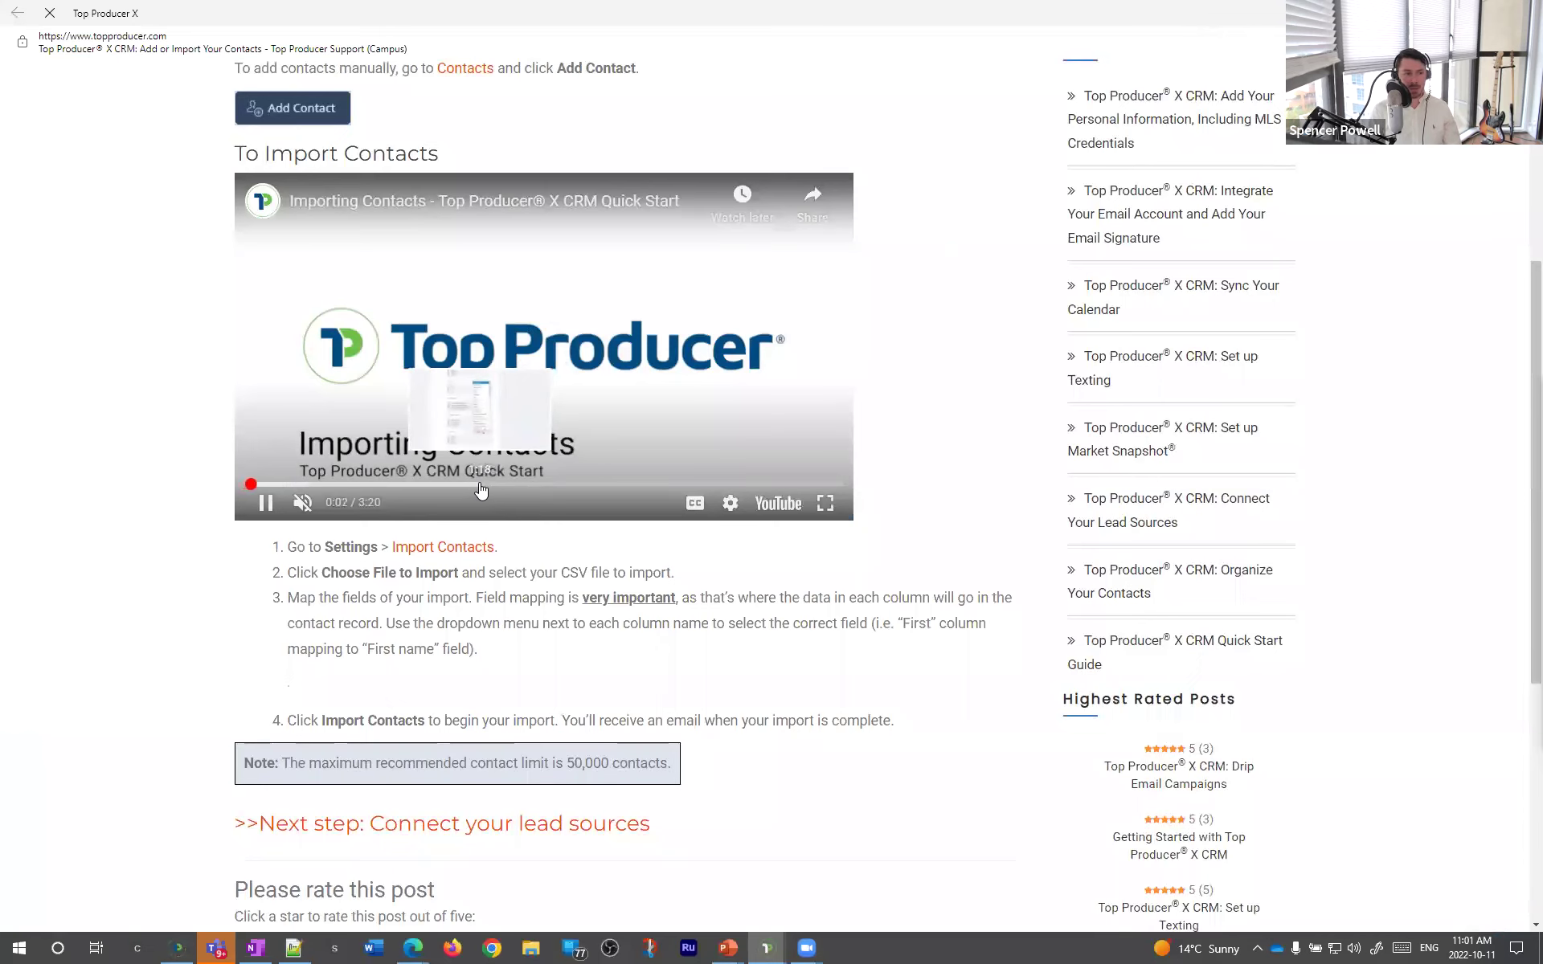
click(479, 484)
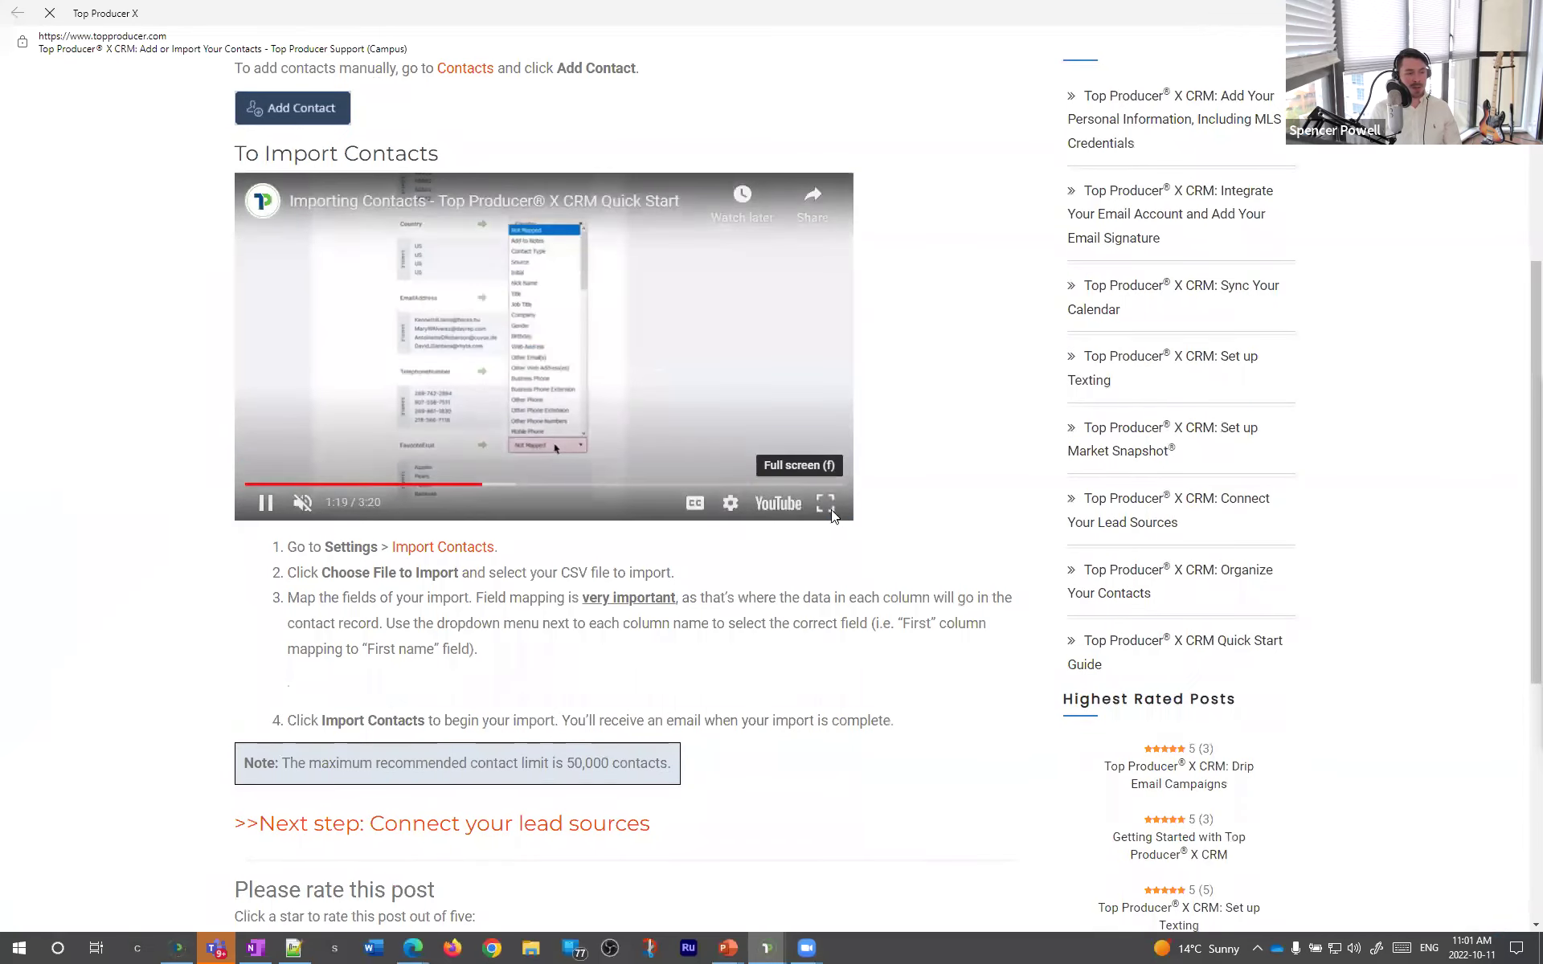
click(825, 504)
click(327, 914)
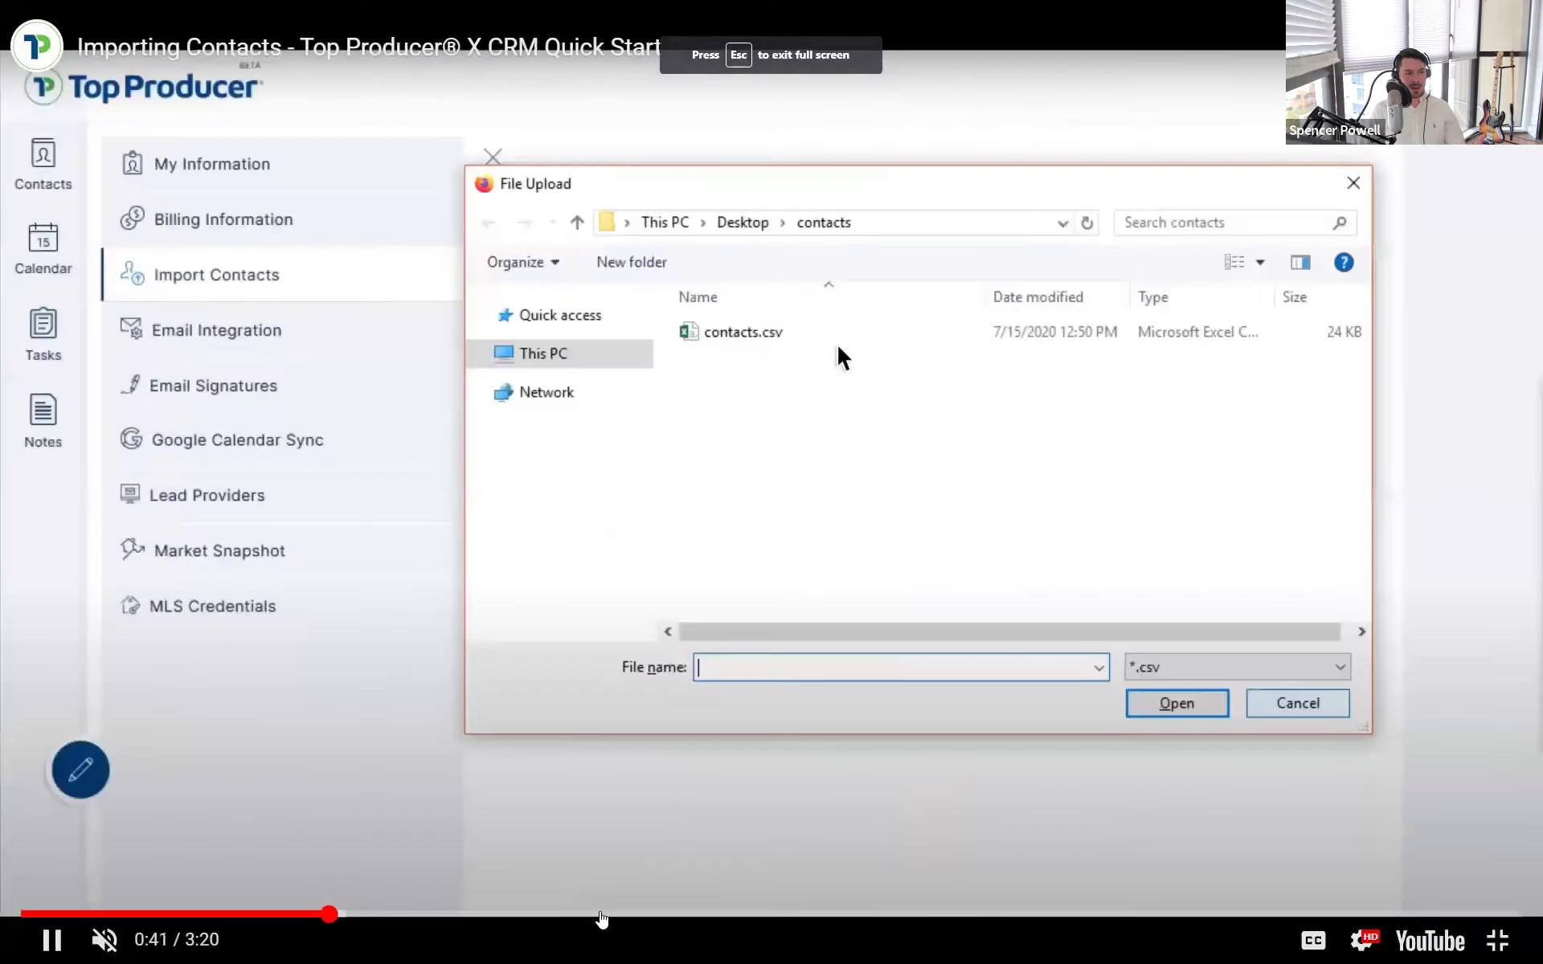
click(603, 916)
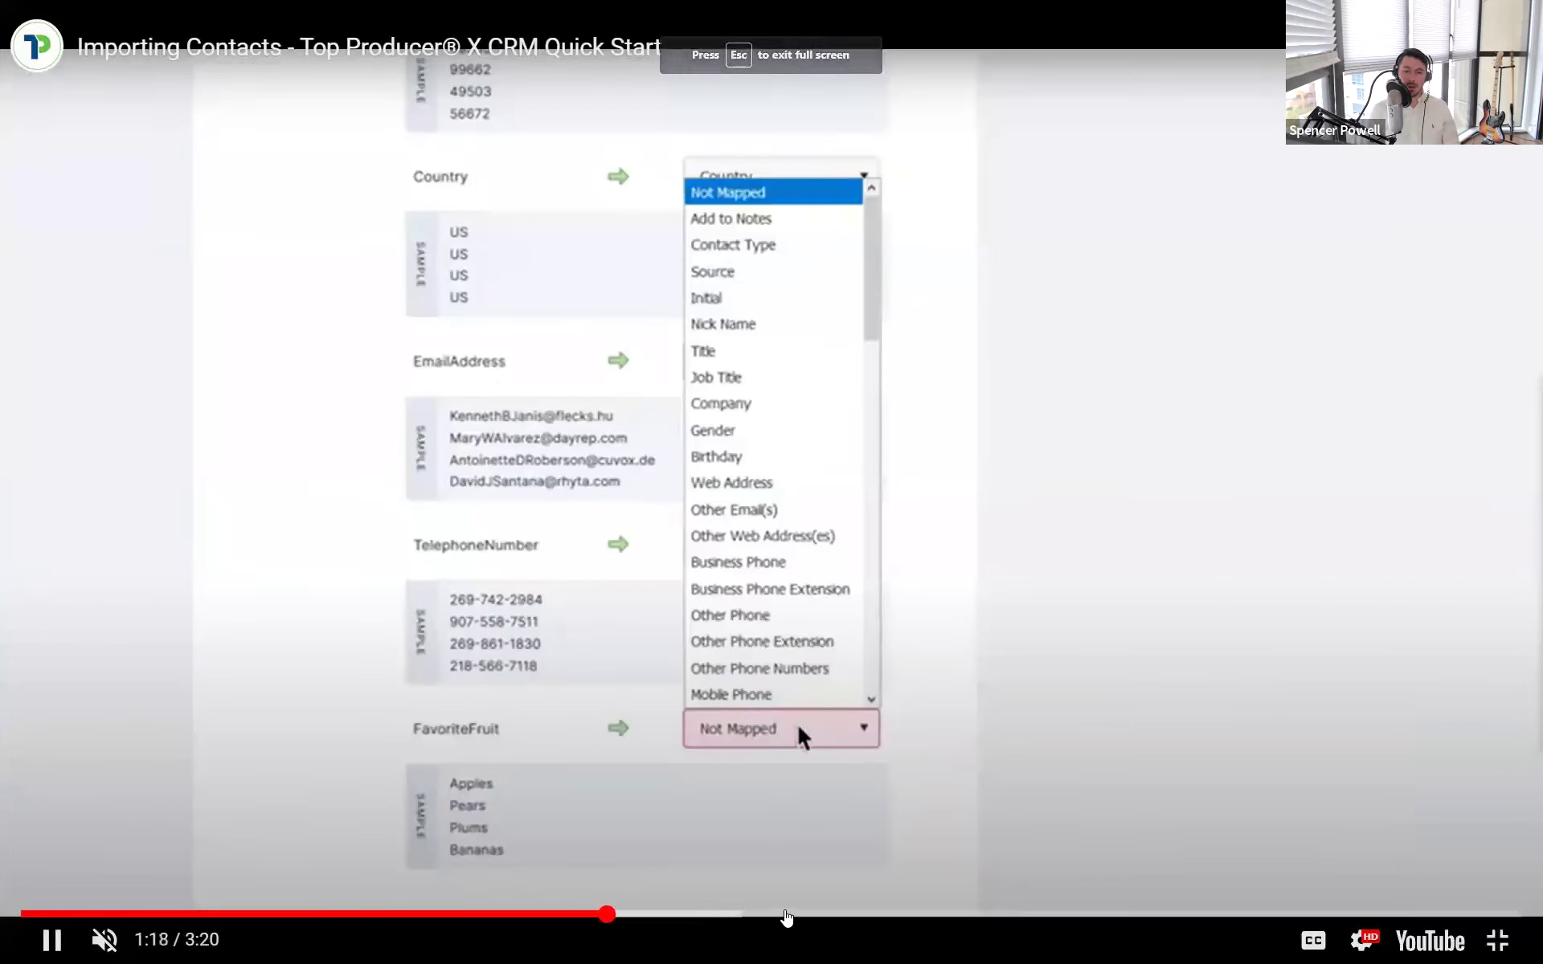
click(787, 916)
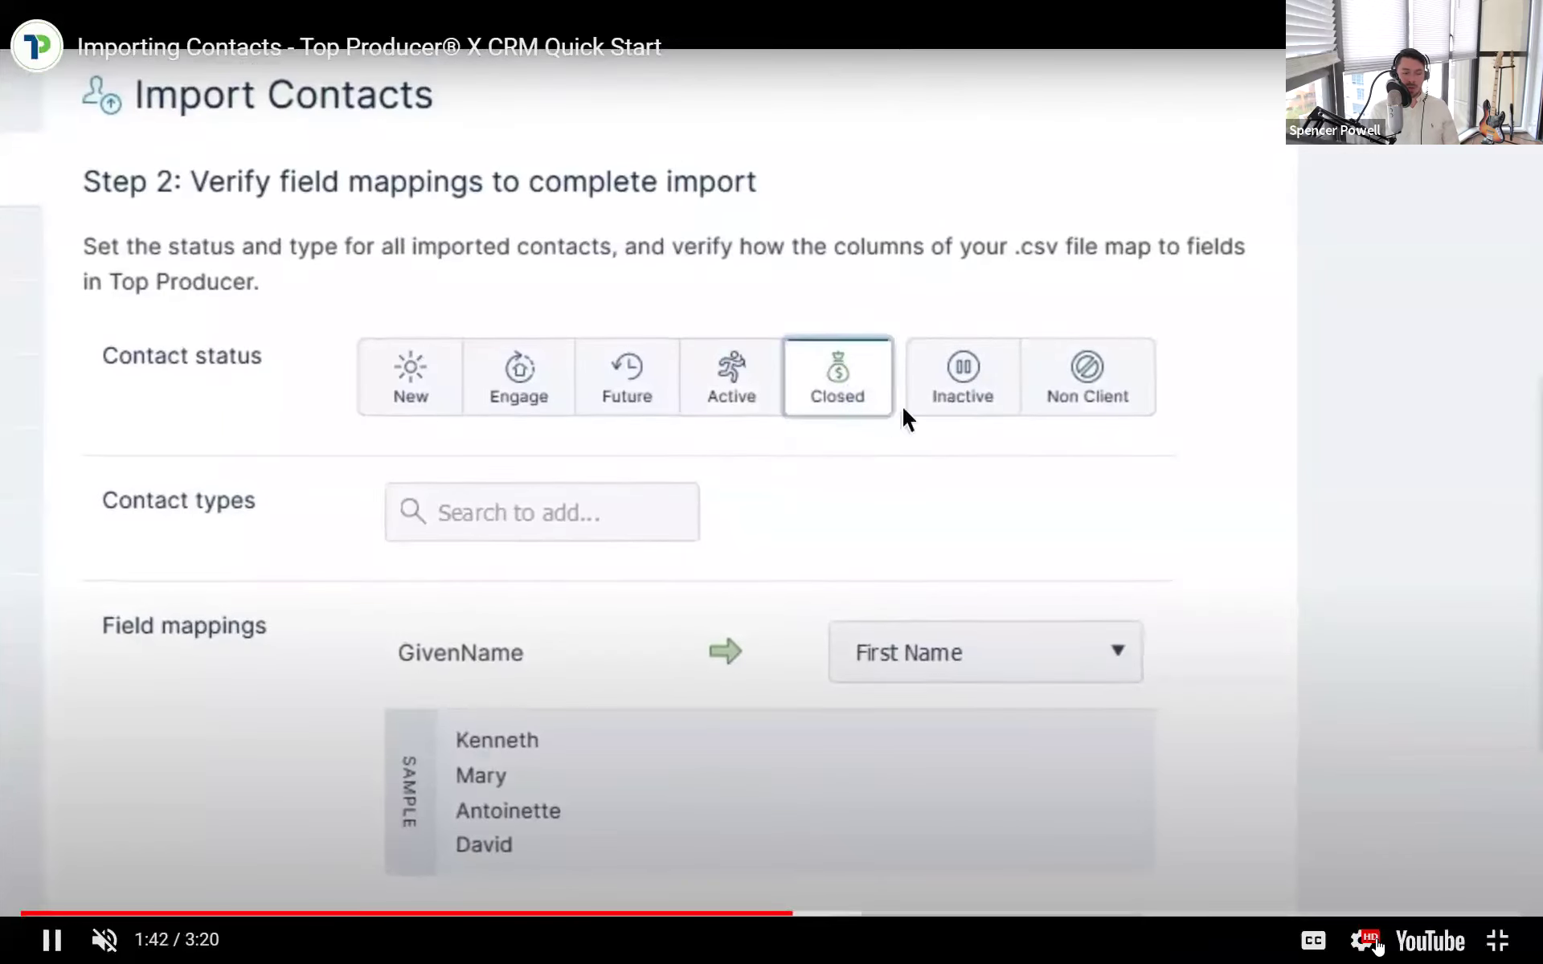
click(1495, 939)
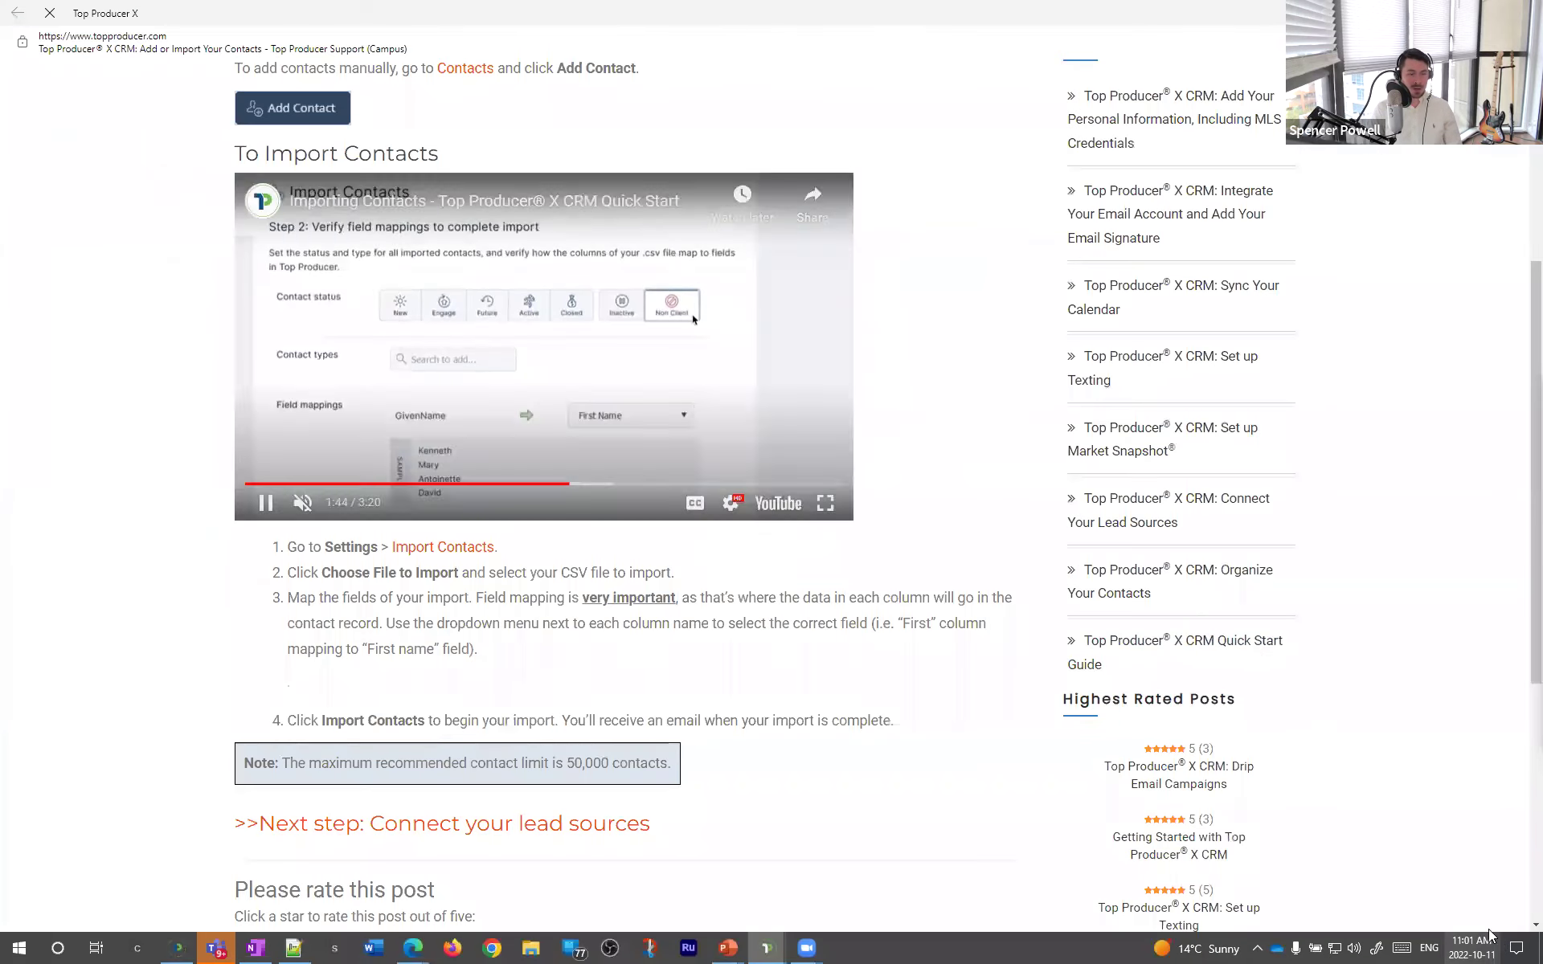
scroll(627, 482, up, 3)
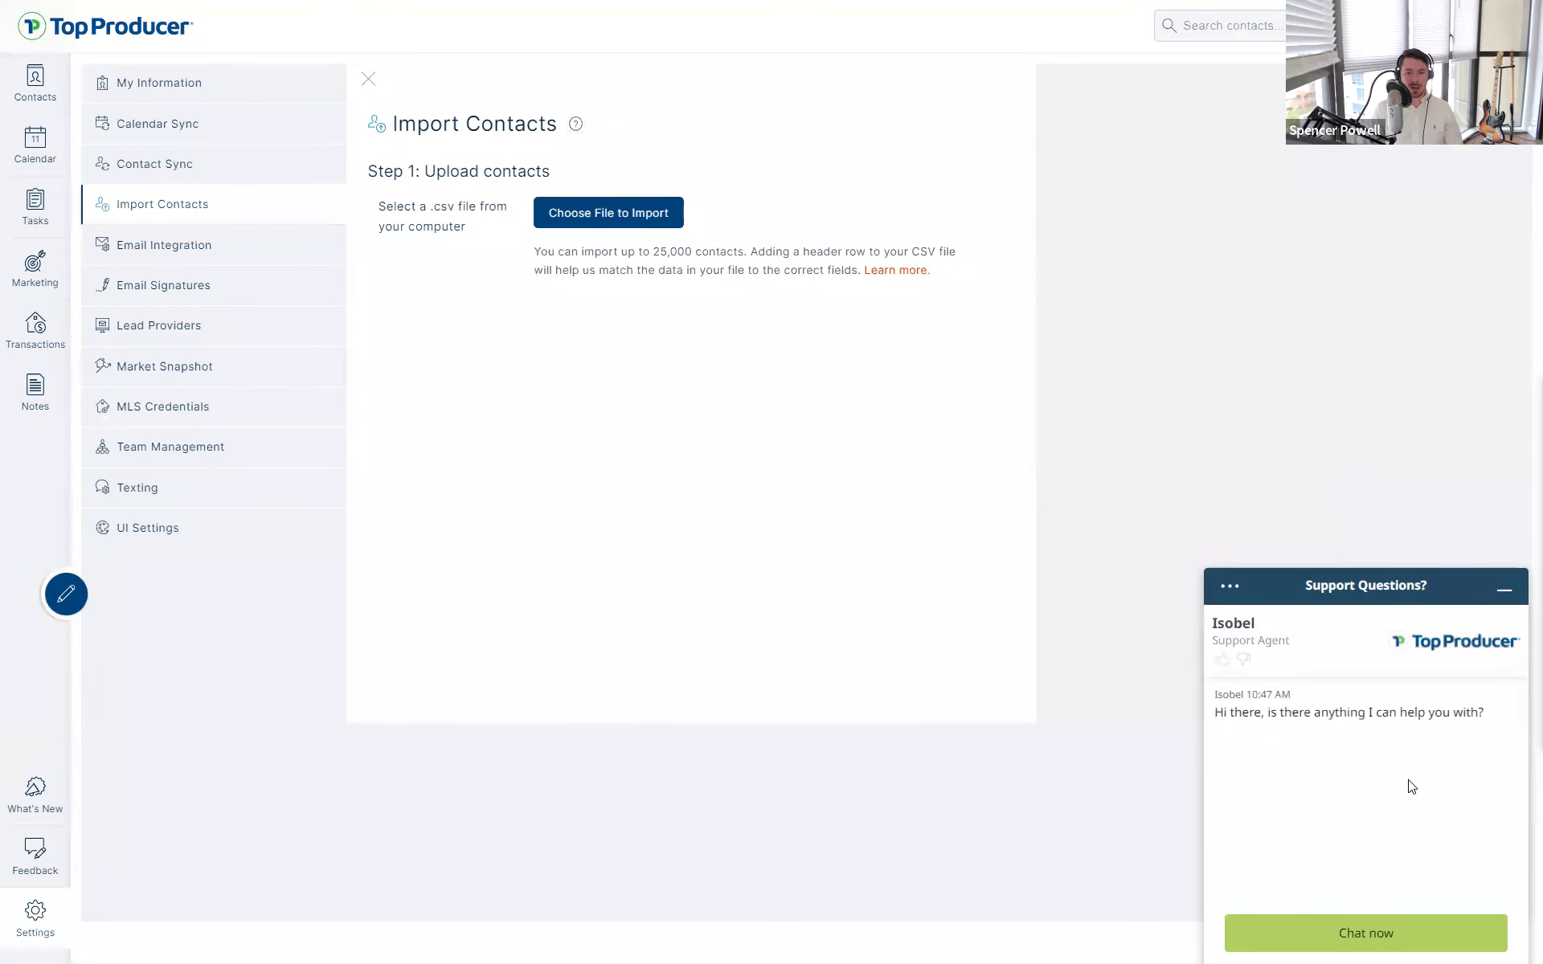
click(1412, 786)
- Close the Support Questions chat and show the Contact Sync settings page
click(1503, 591)
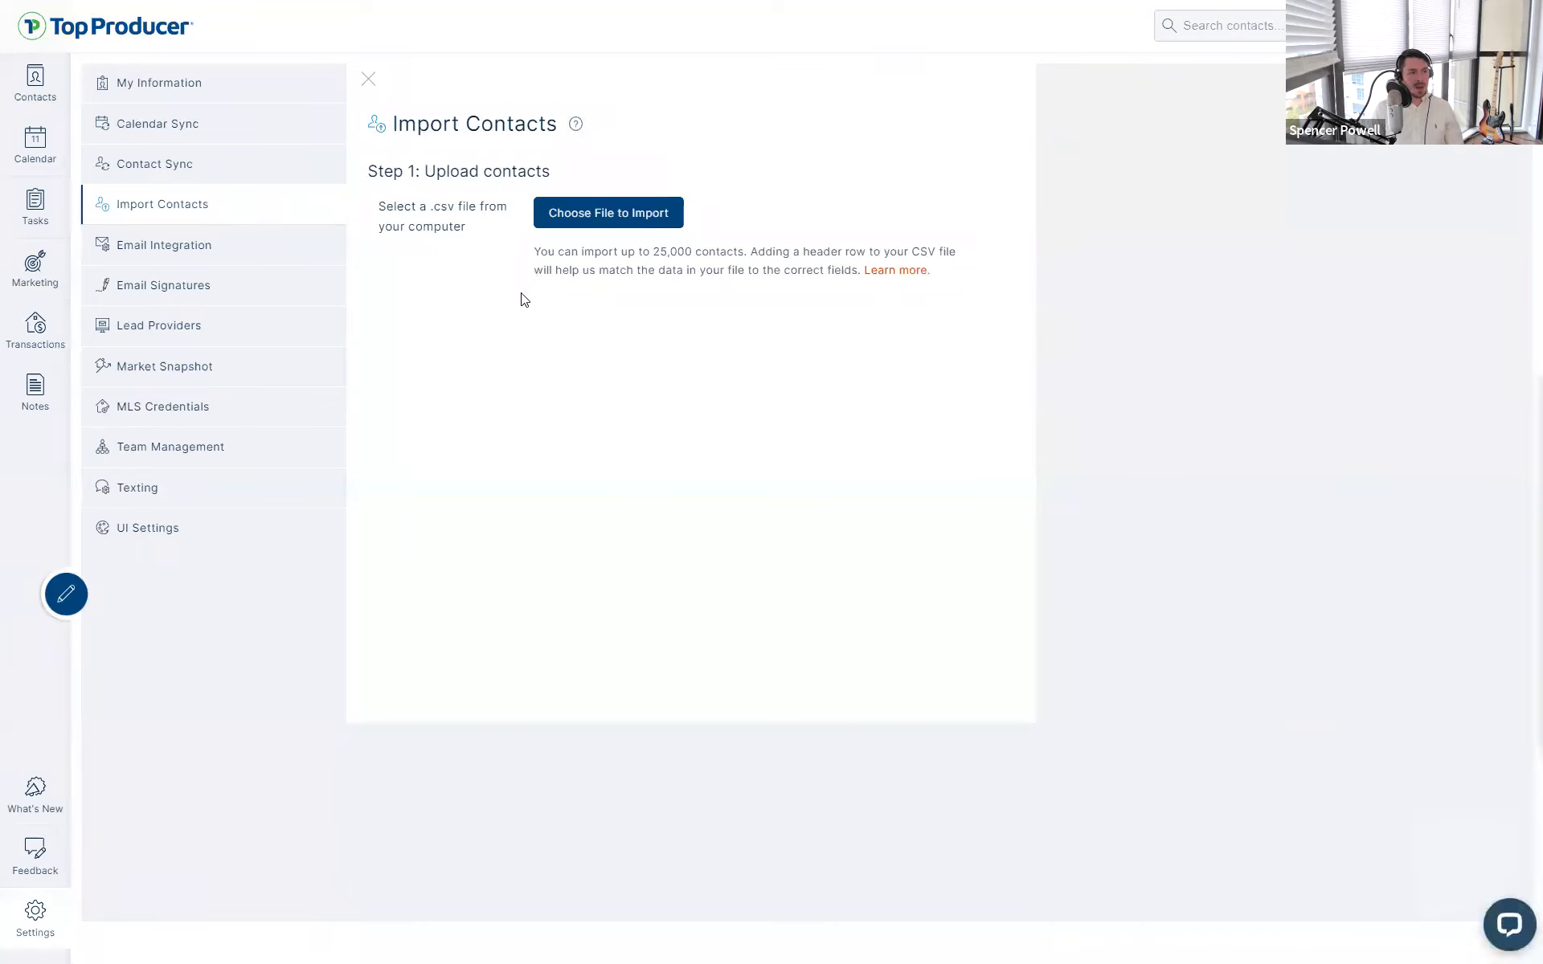
click(215, 165)
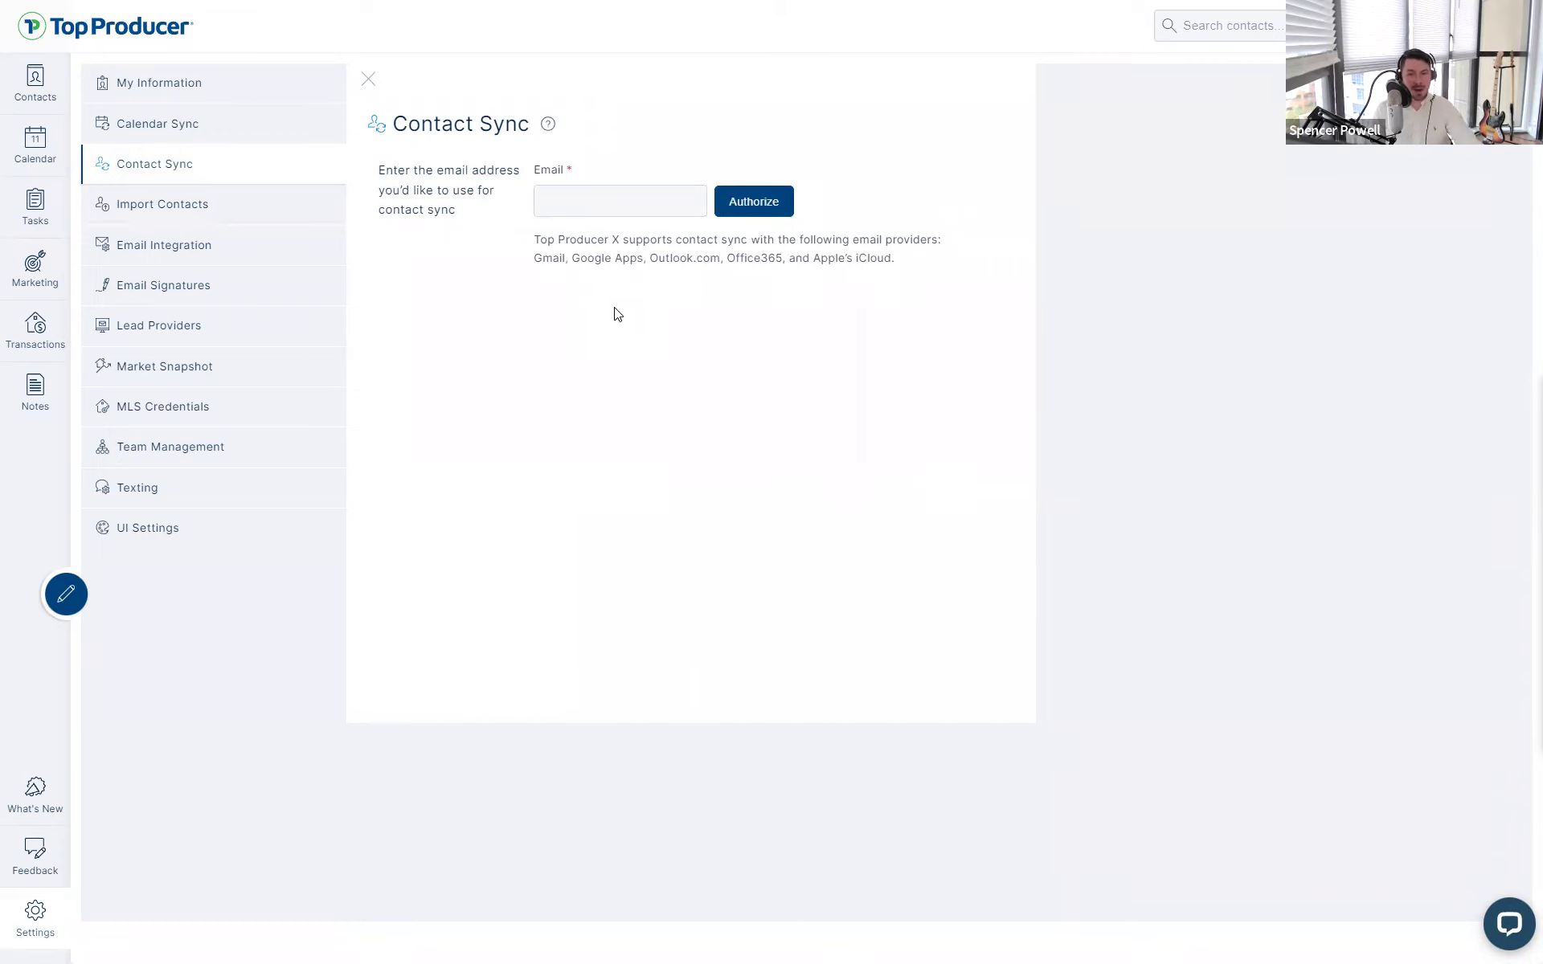
- Toggle between Import Contacts and Contact Sync several times, finishing on Import Contacts
click(172, 213)
click(185, 170)
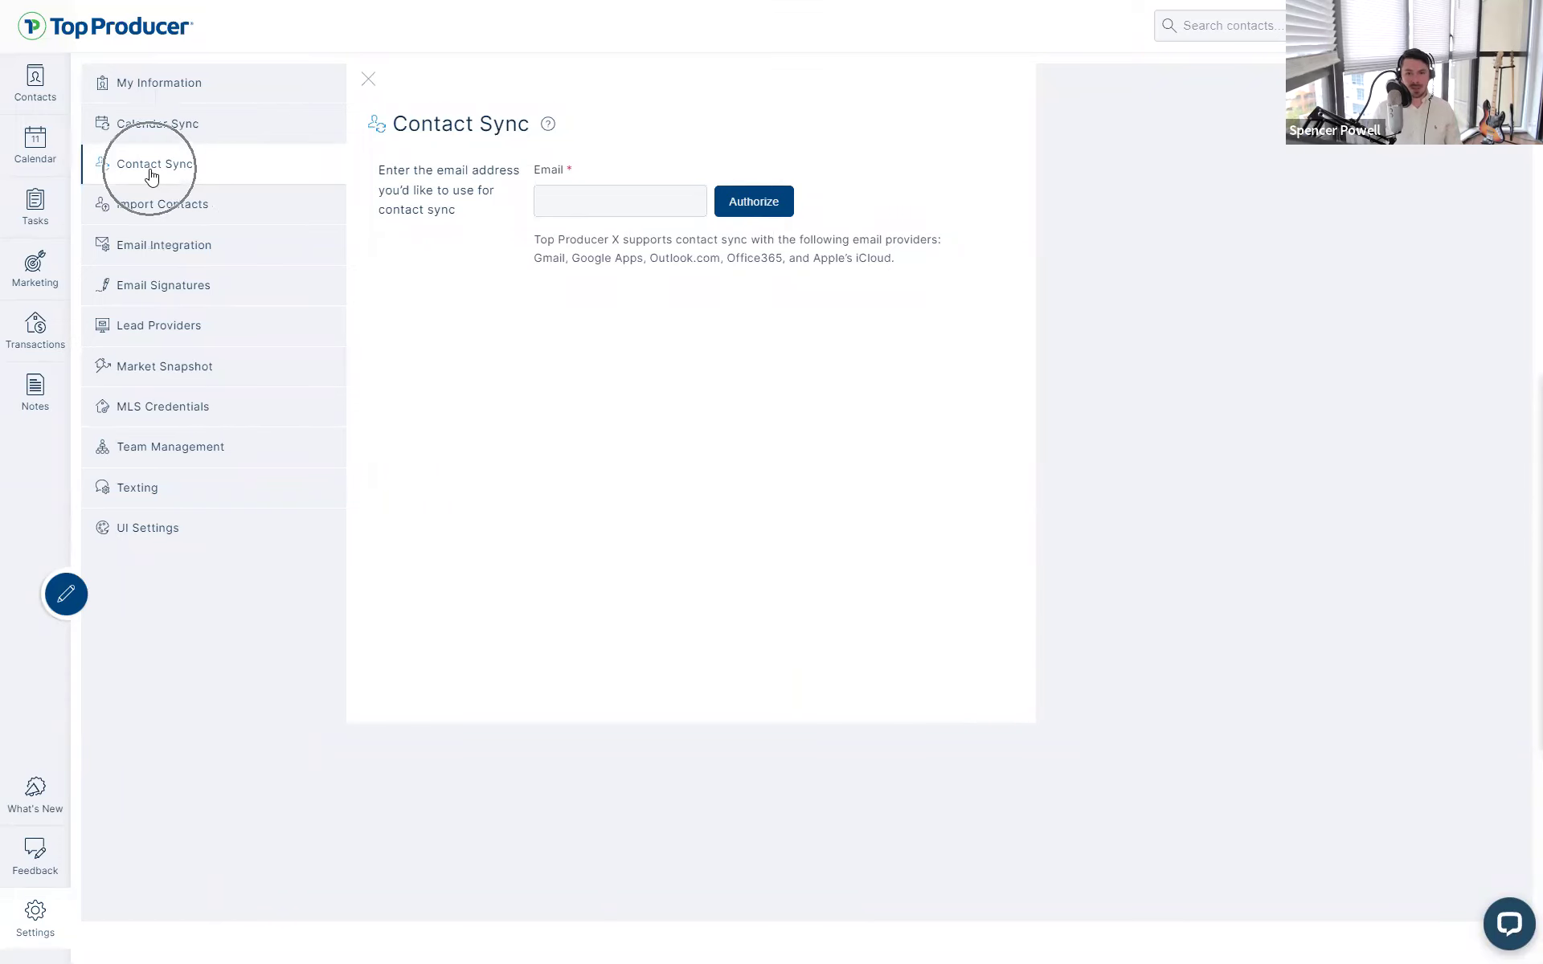
click(158, 211)
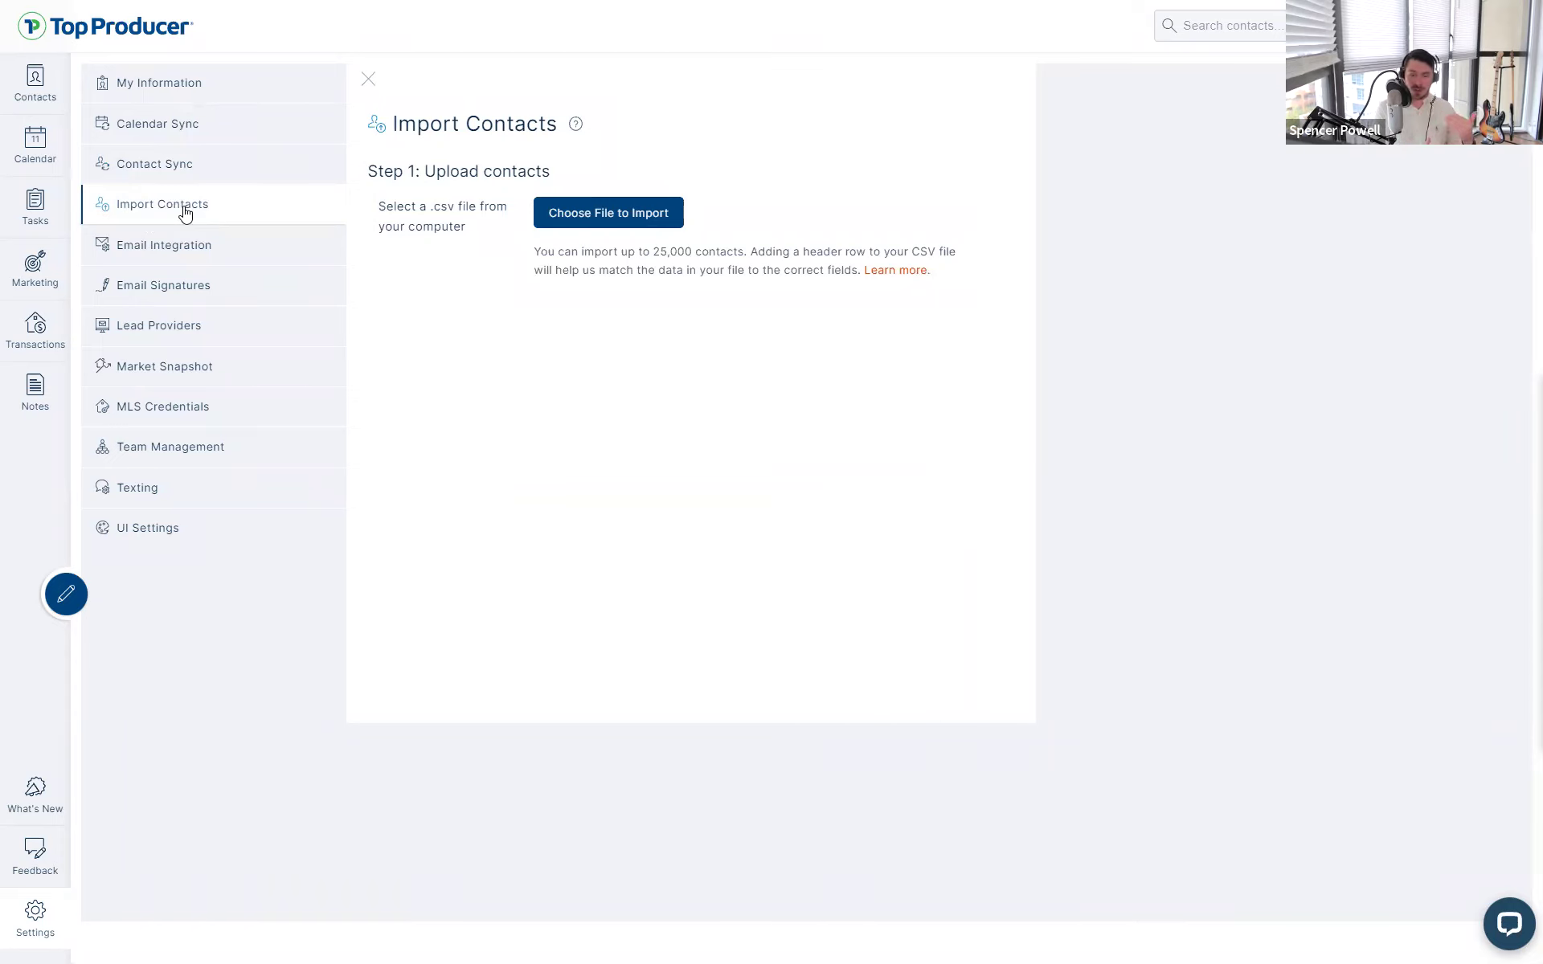
click(197, 180)
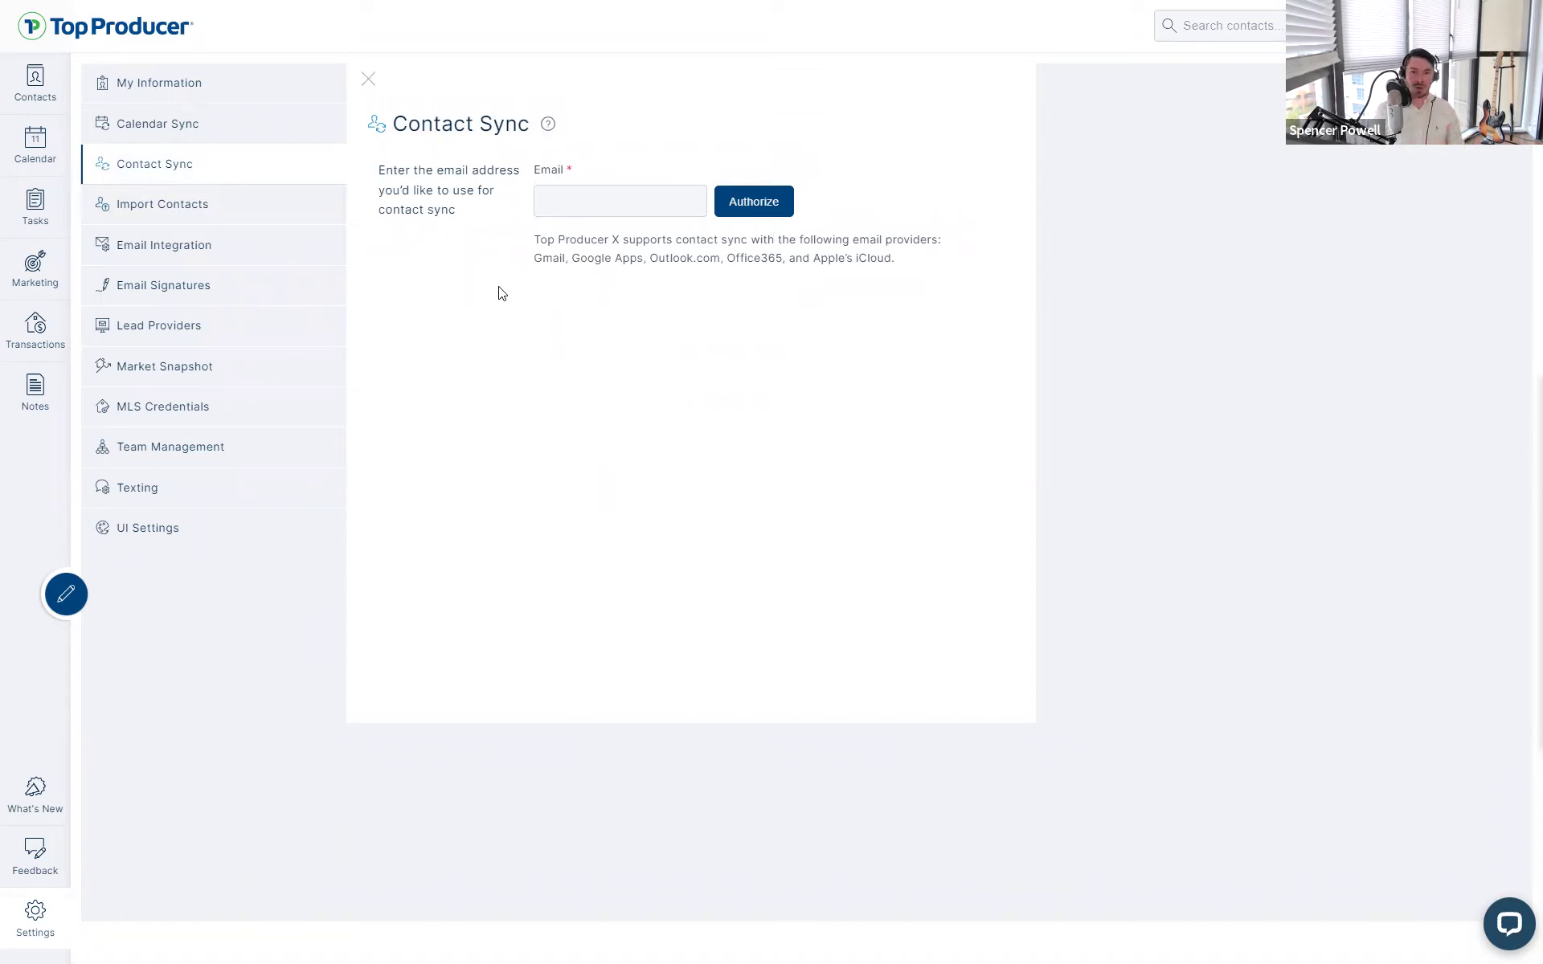
click(261, 227)
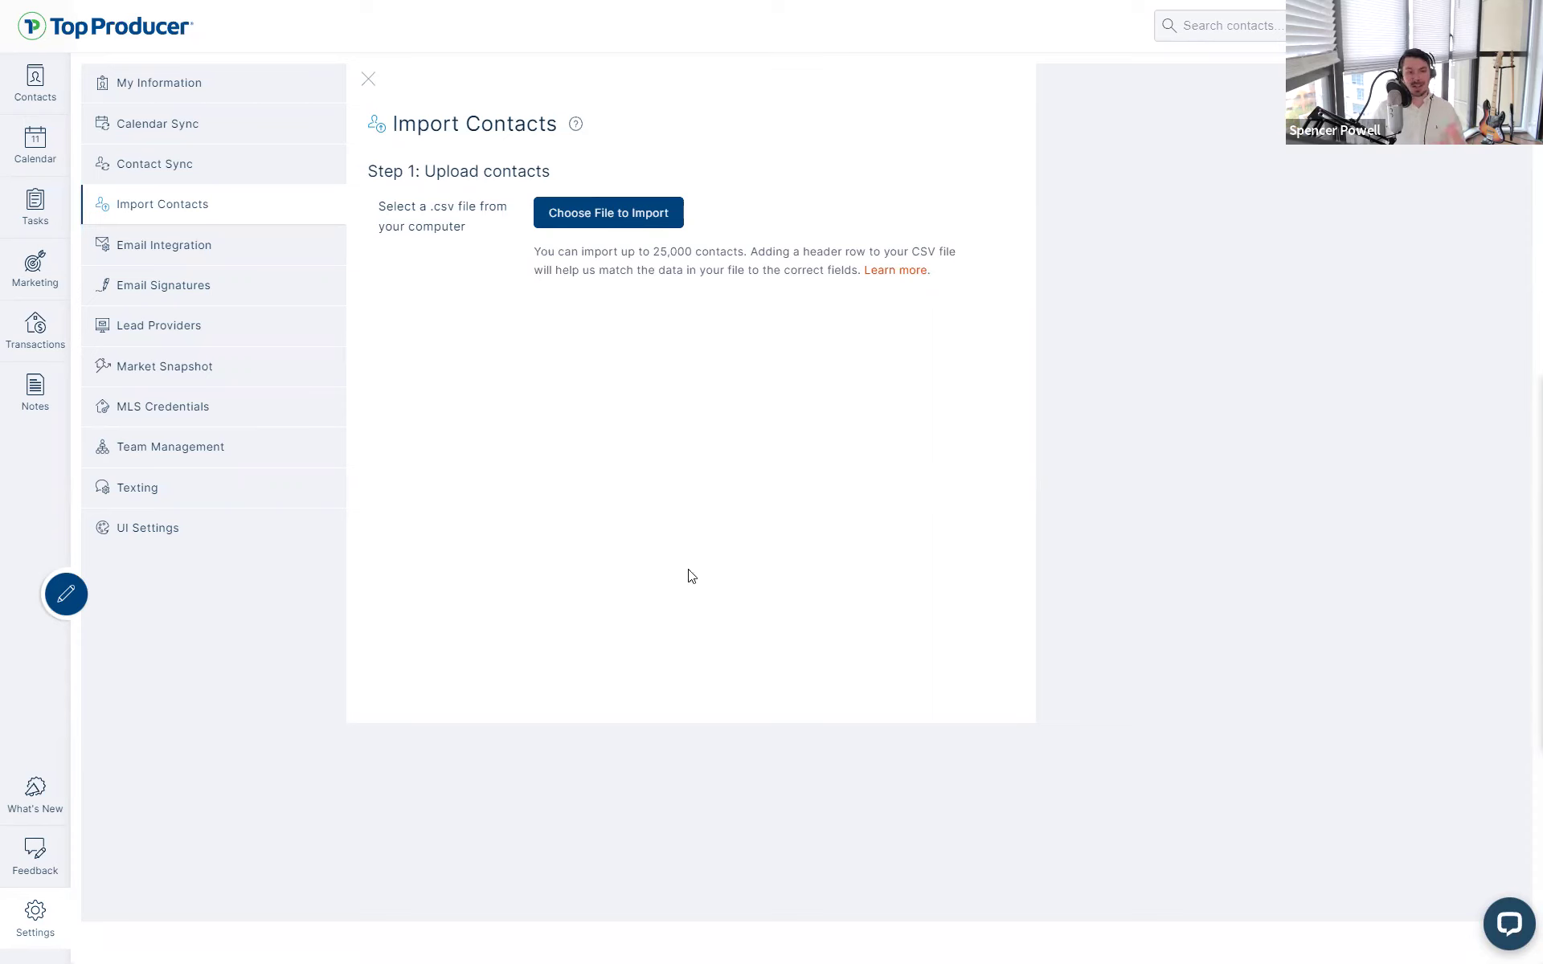
- Open Marketing to view the three Market Snapshot Reports, two sent and one cancelled
click(40, 271)
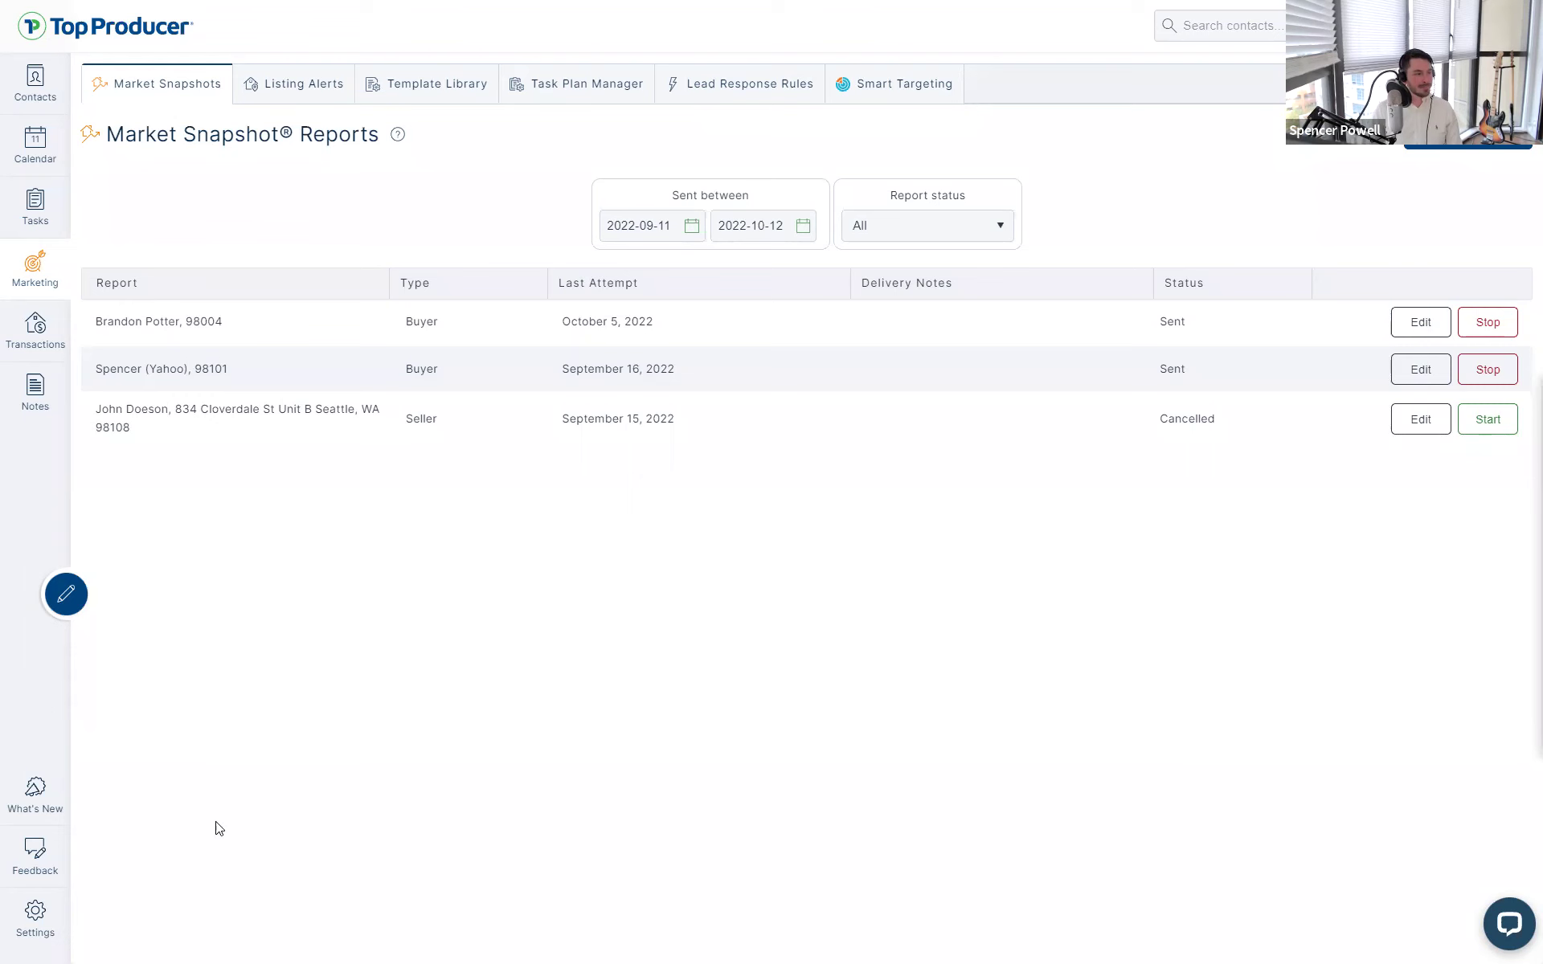
- Go through Settings to the Contacts list, whose New tab shows no matching contacts
click(42, 918)
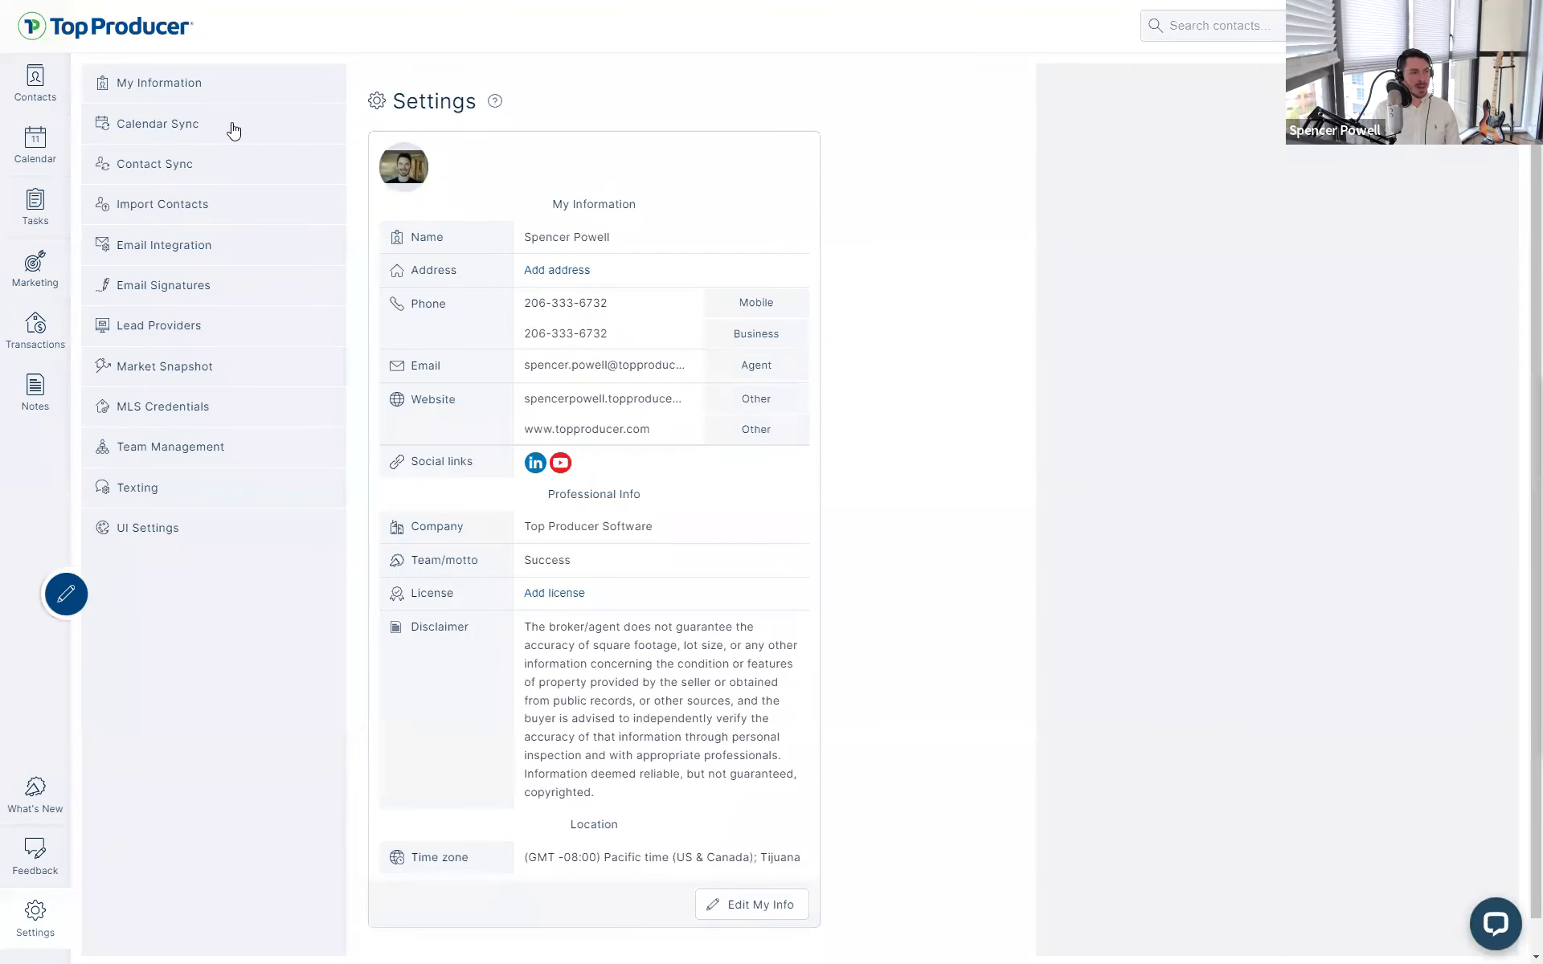
click(52, 85)
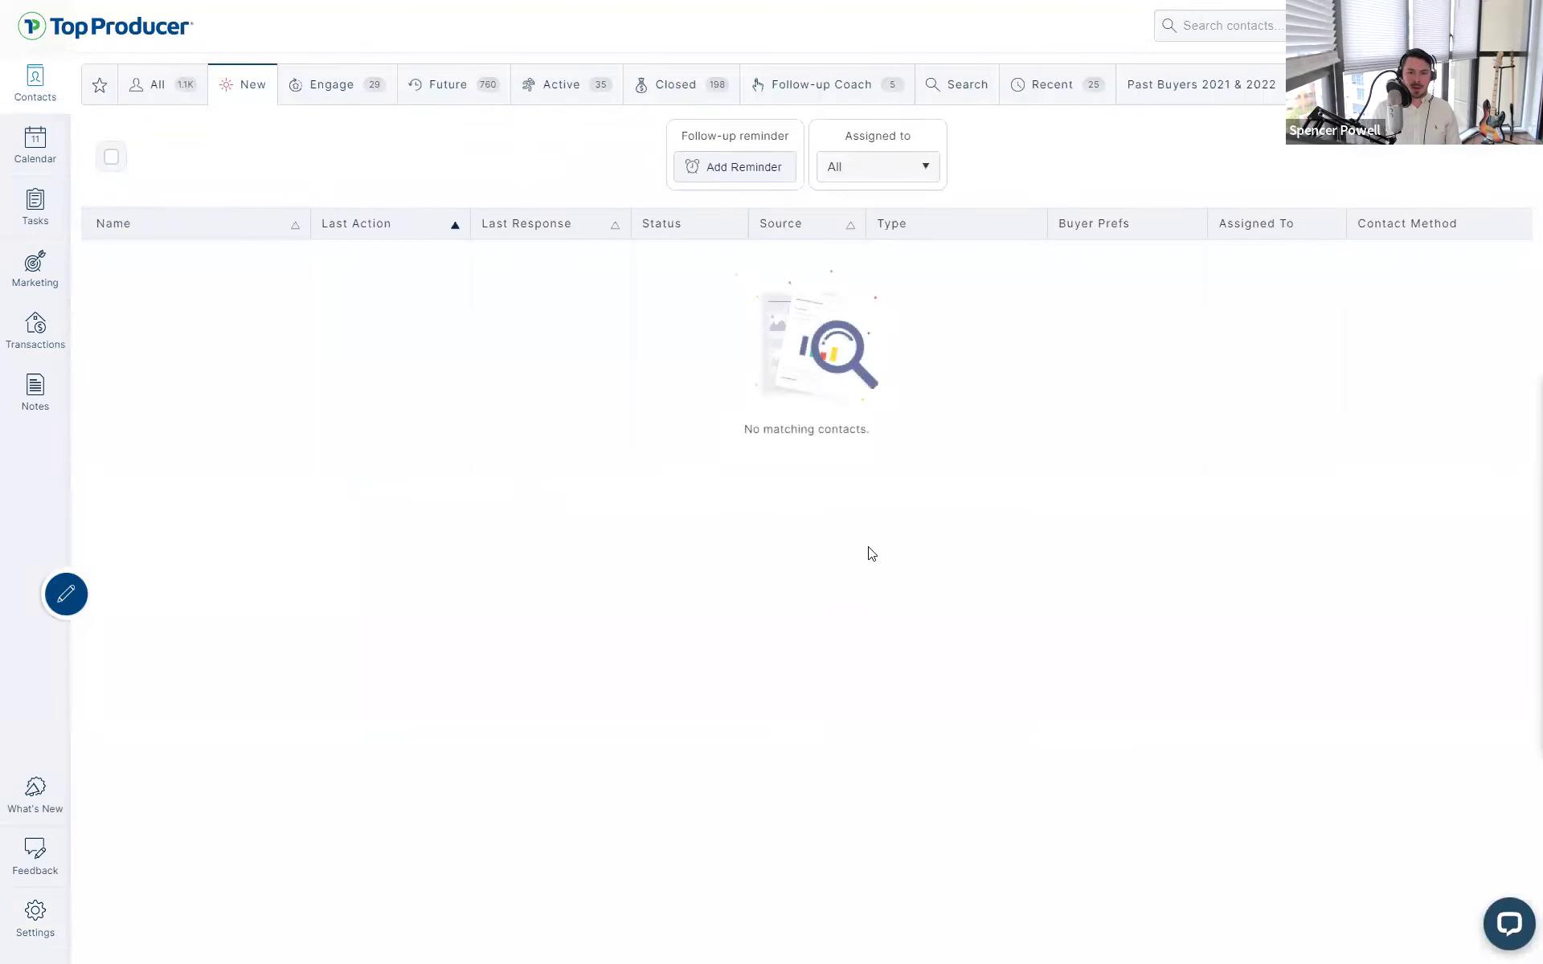
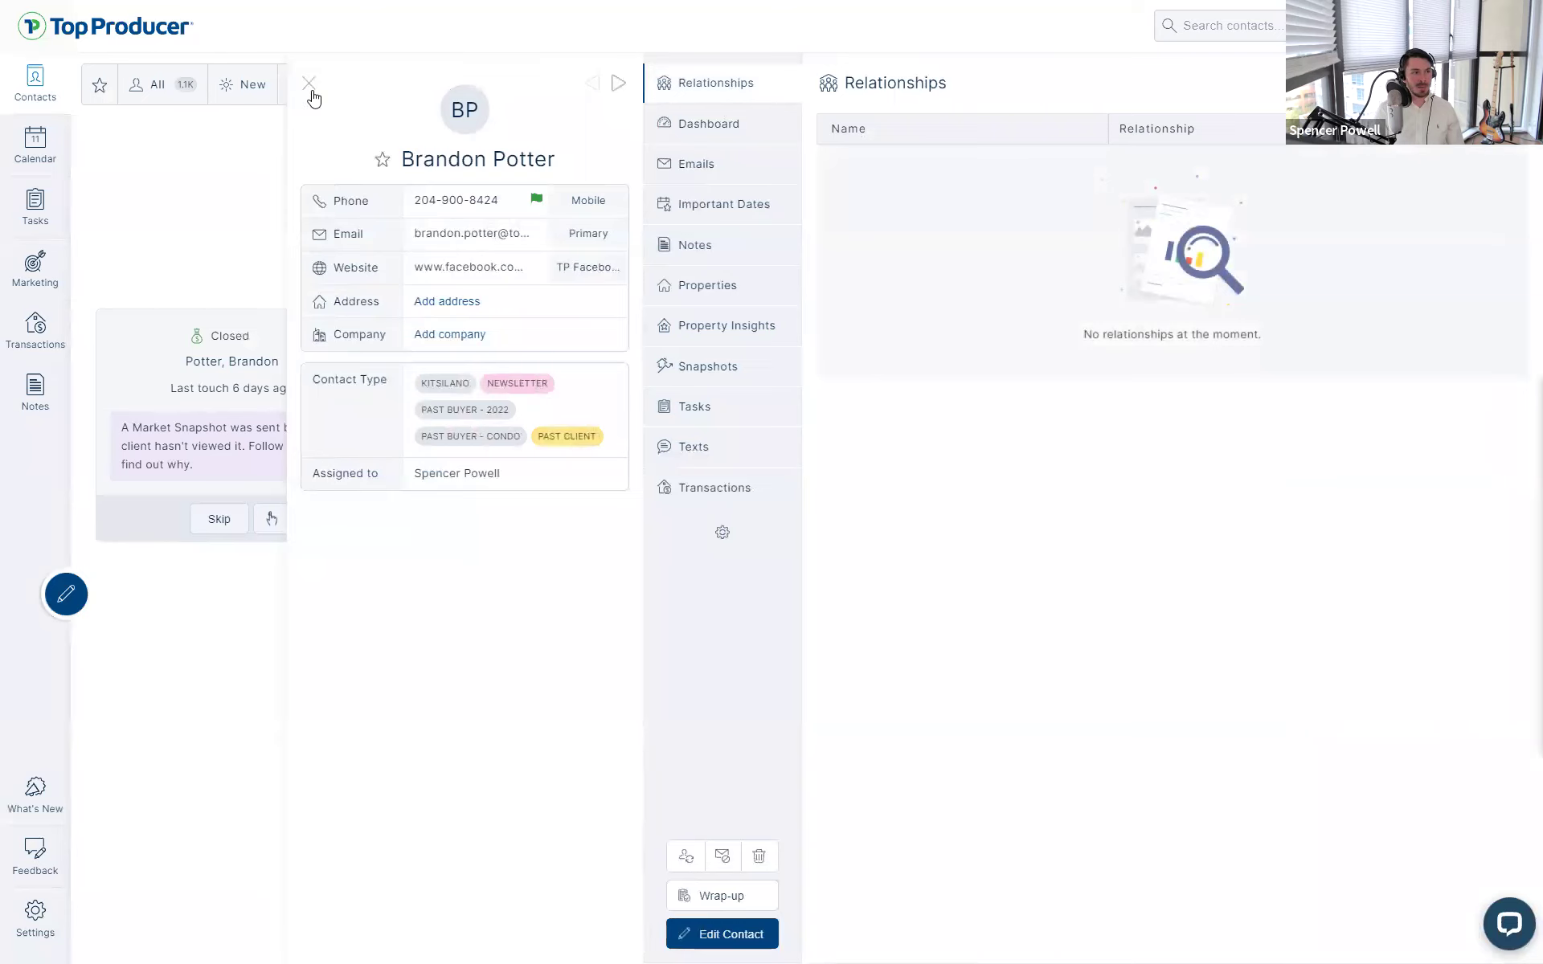
- Reopen the under-contract buyer from Recent and show her Relationships
click(58, 104)
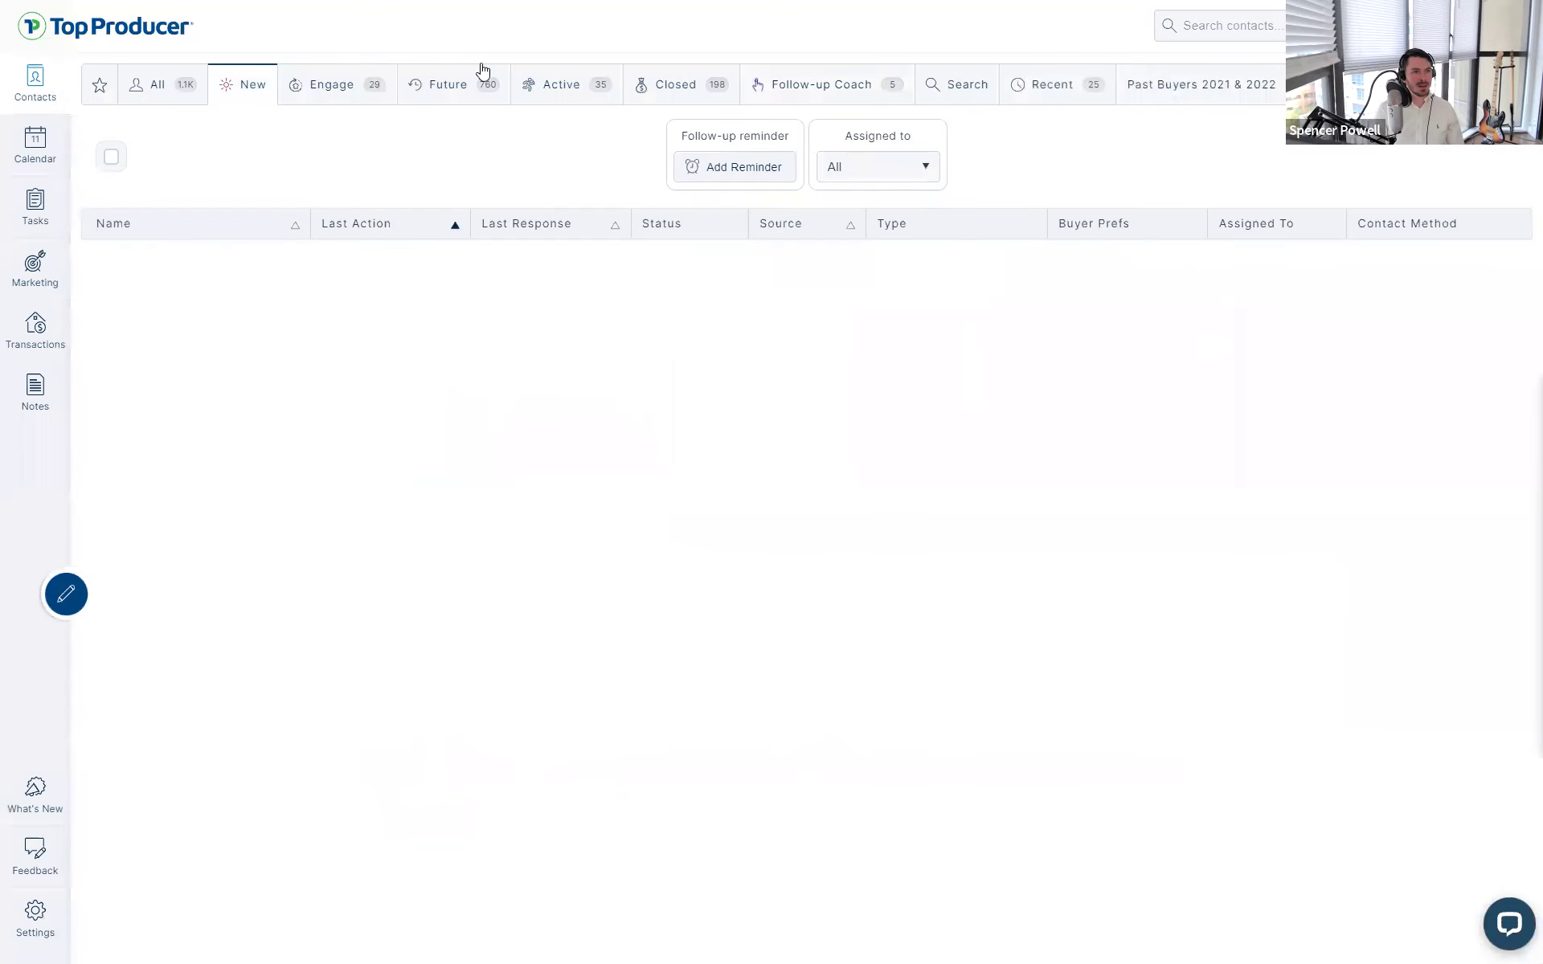
click(1066, 78)
click(231, 408)
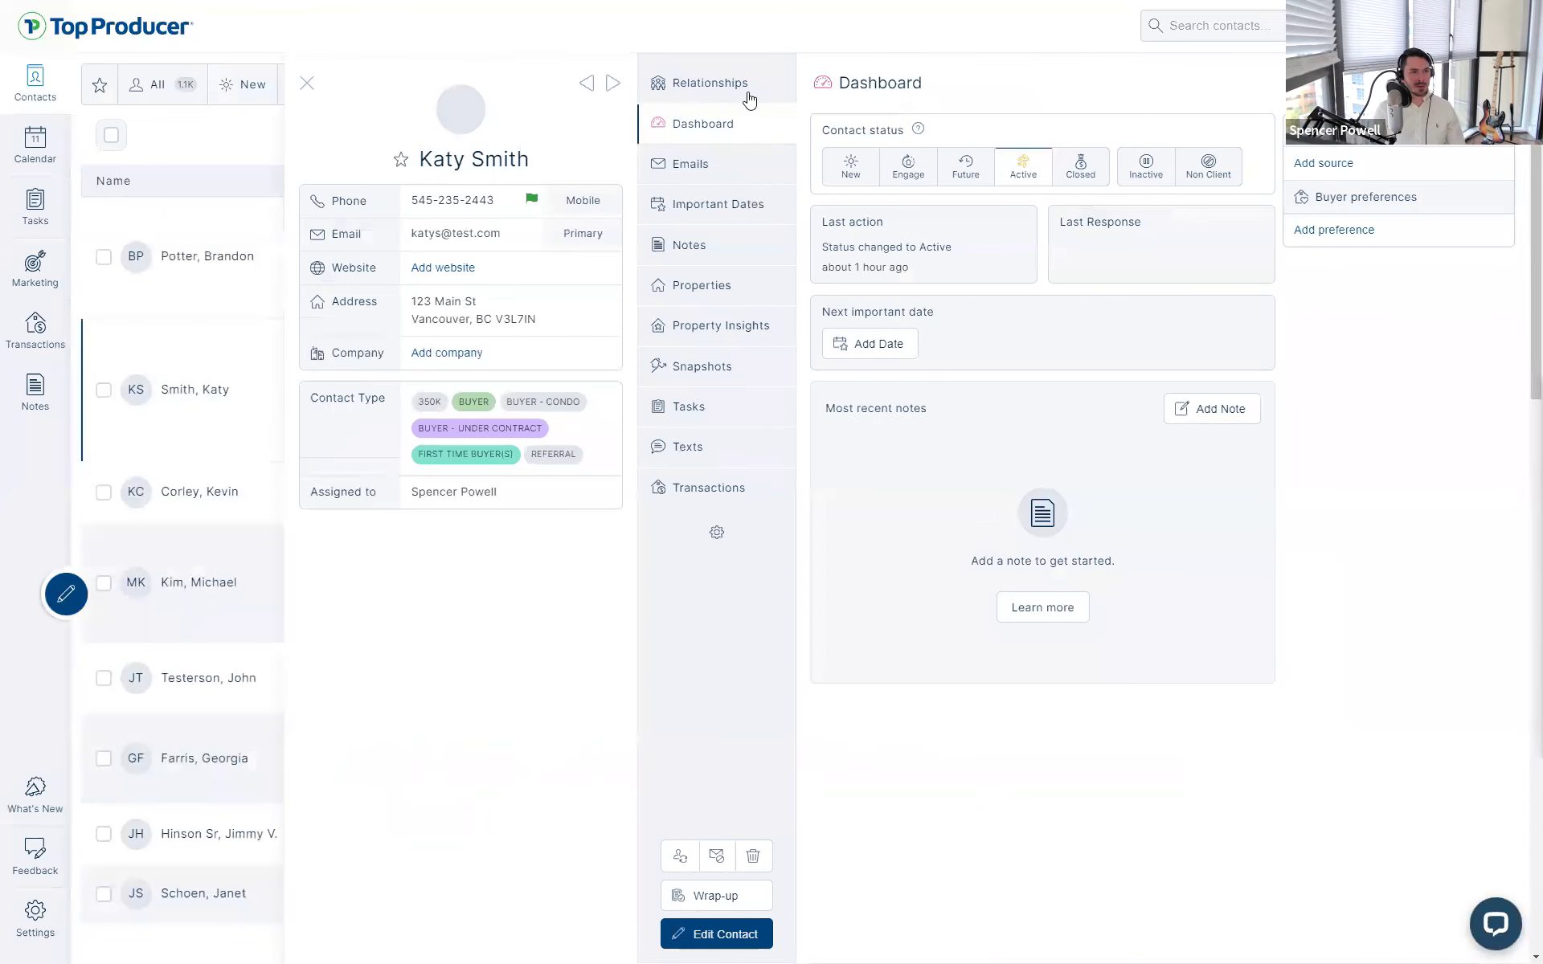
click(738, 91)
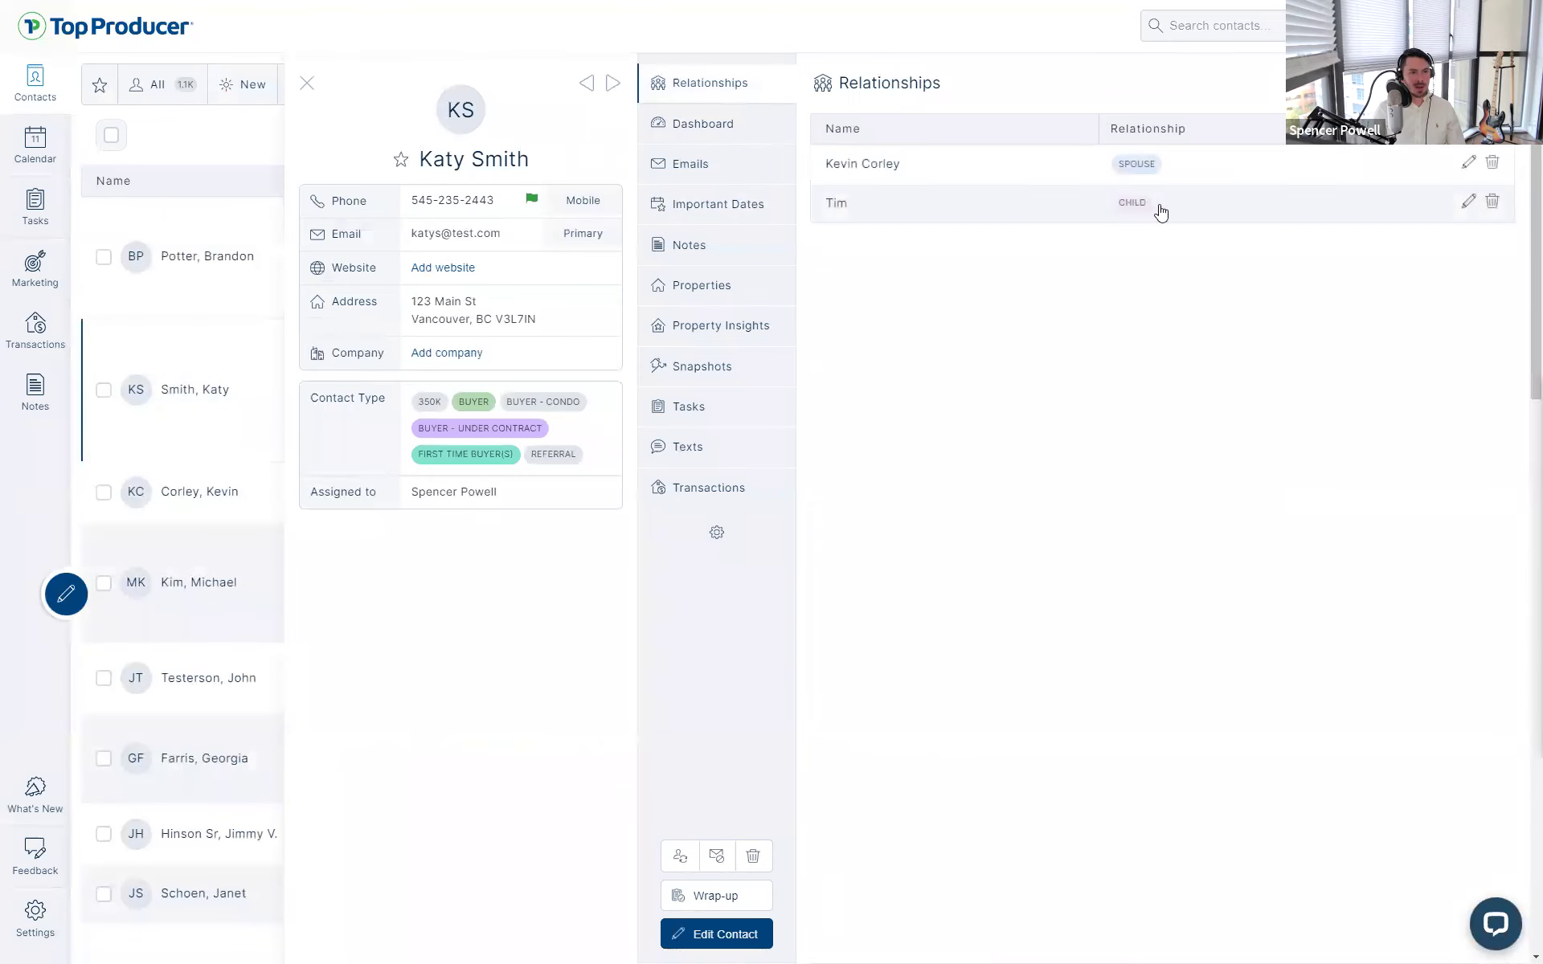
- Exit full-screen view and restore the window to a smaller size
key(ctrl+a)
click(924, 36)
key(F11)
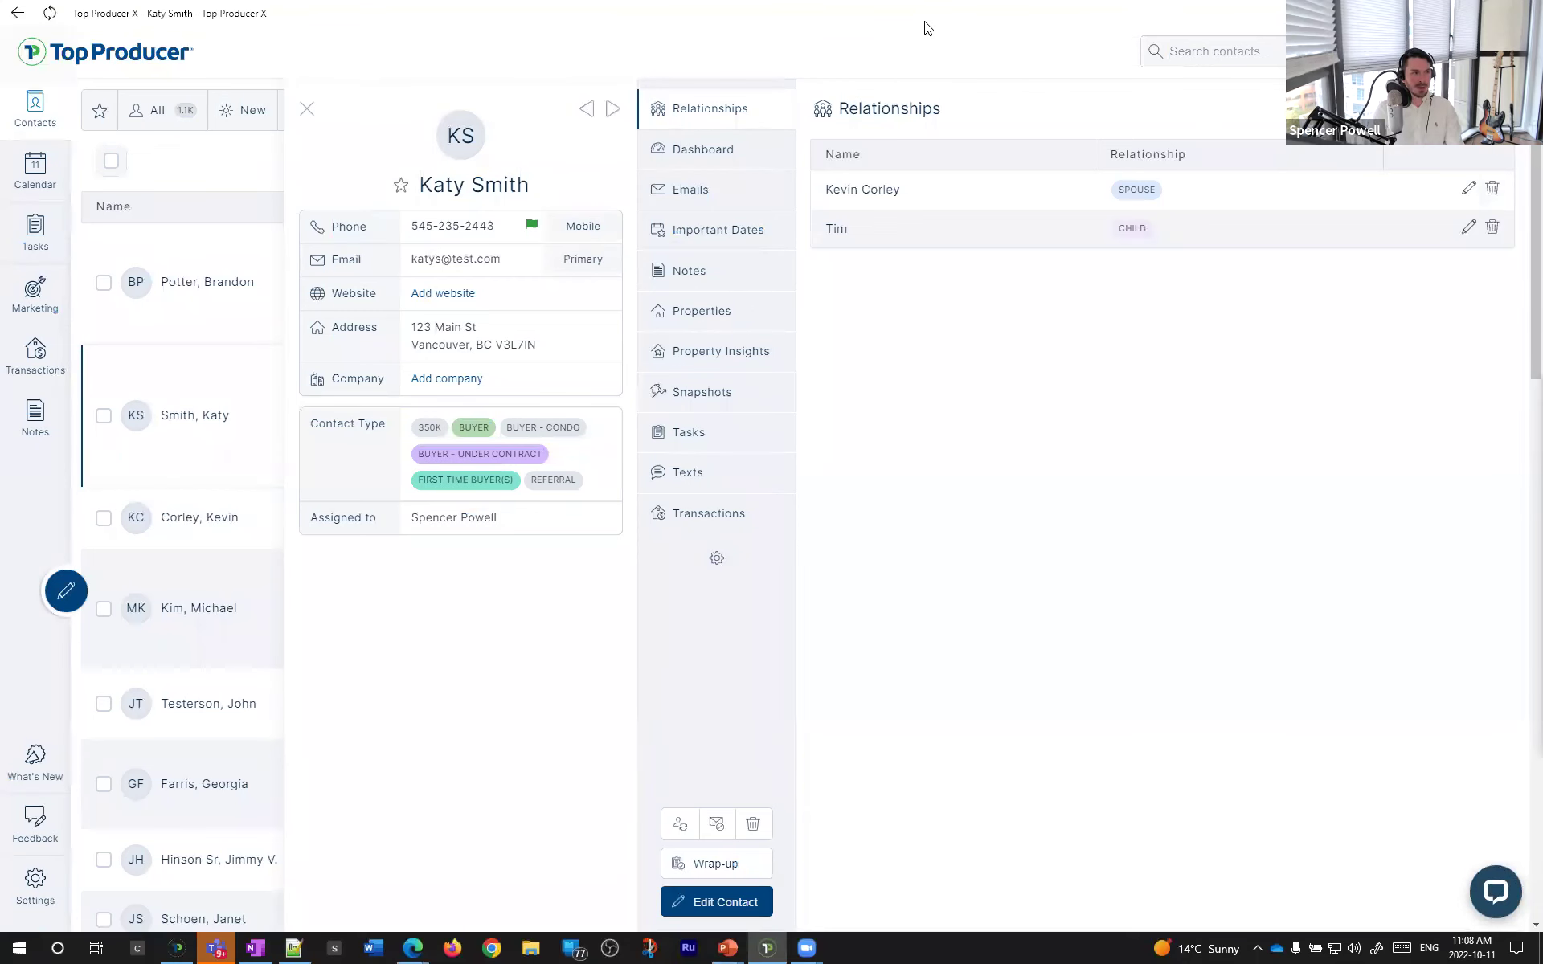
key(super+Down)
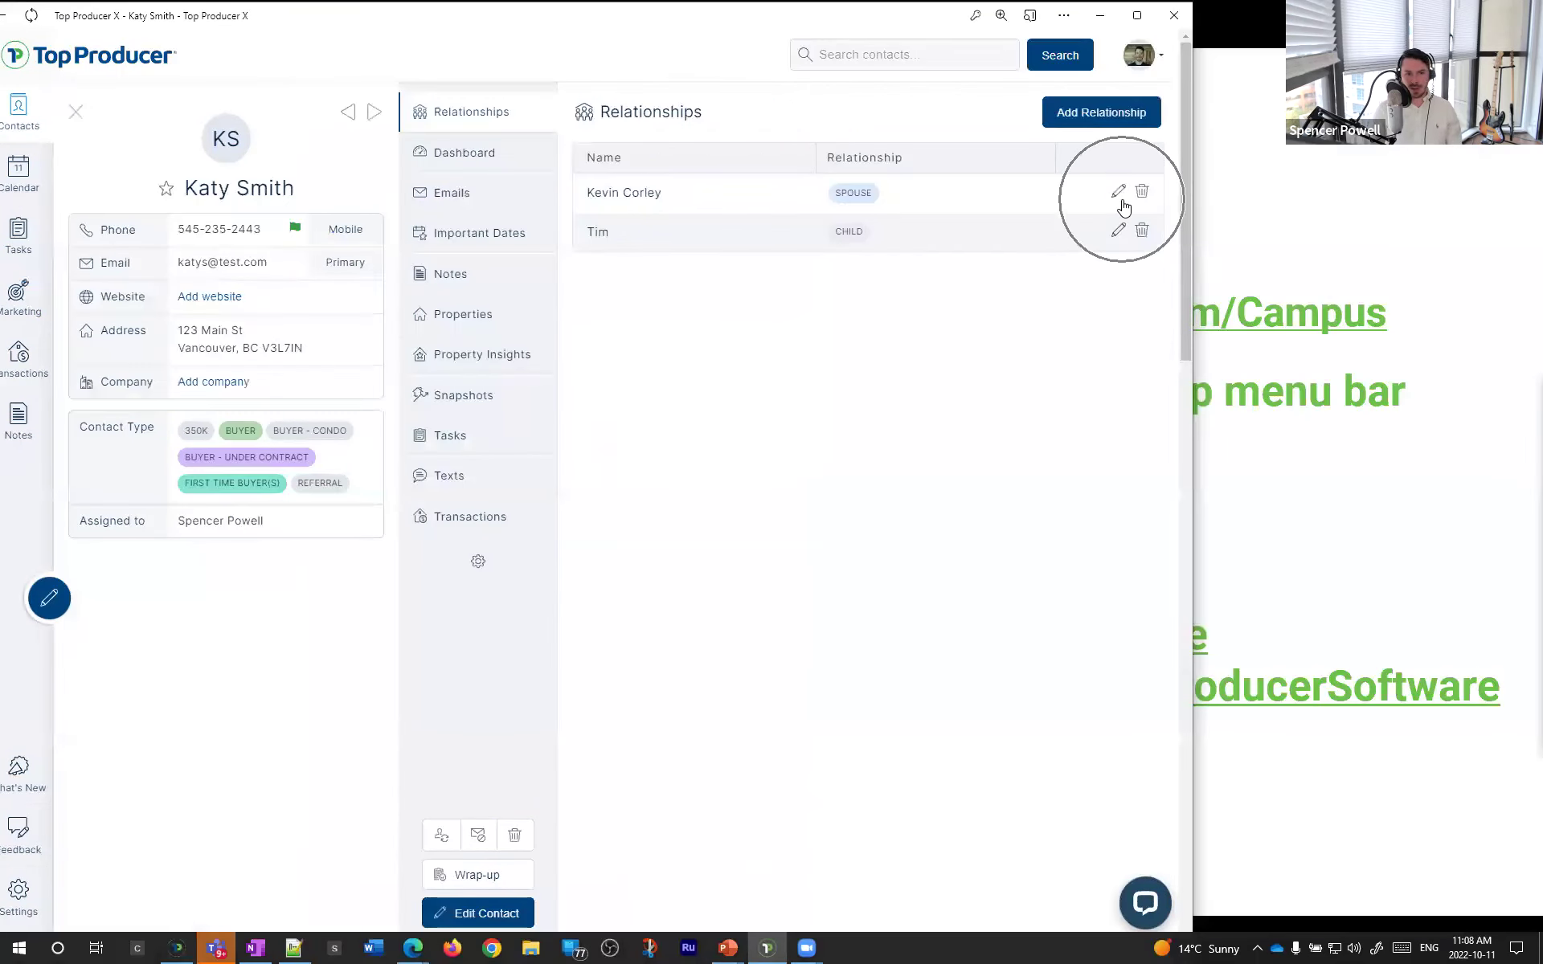
- Change the spouse relationship type to Ex-partner and save it
click(1118, 193)
click(541, 528)
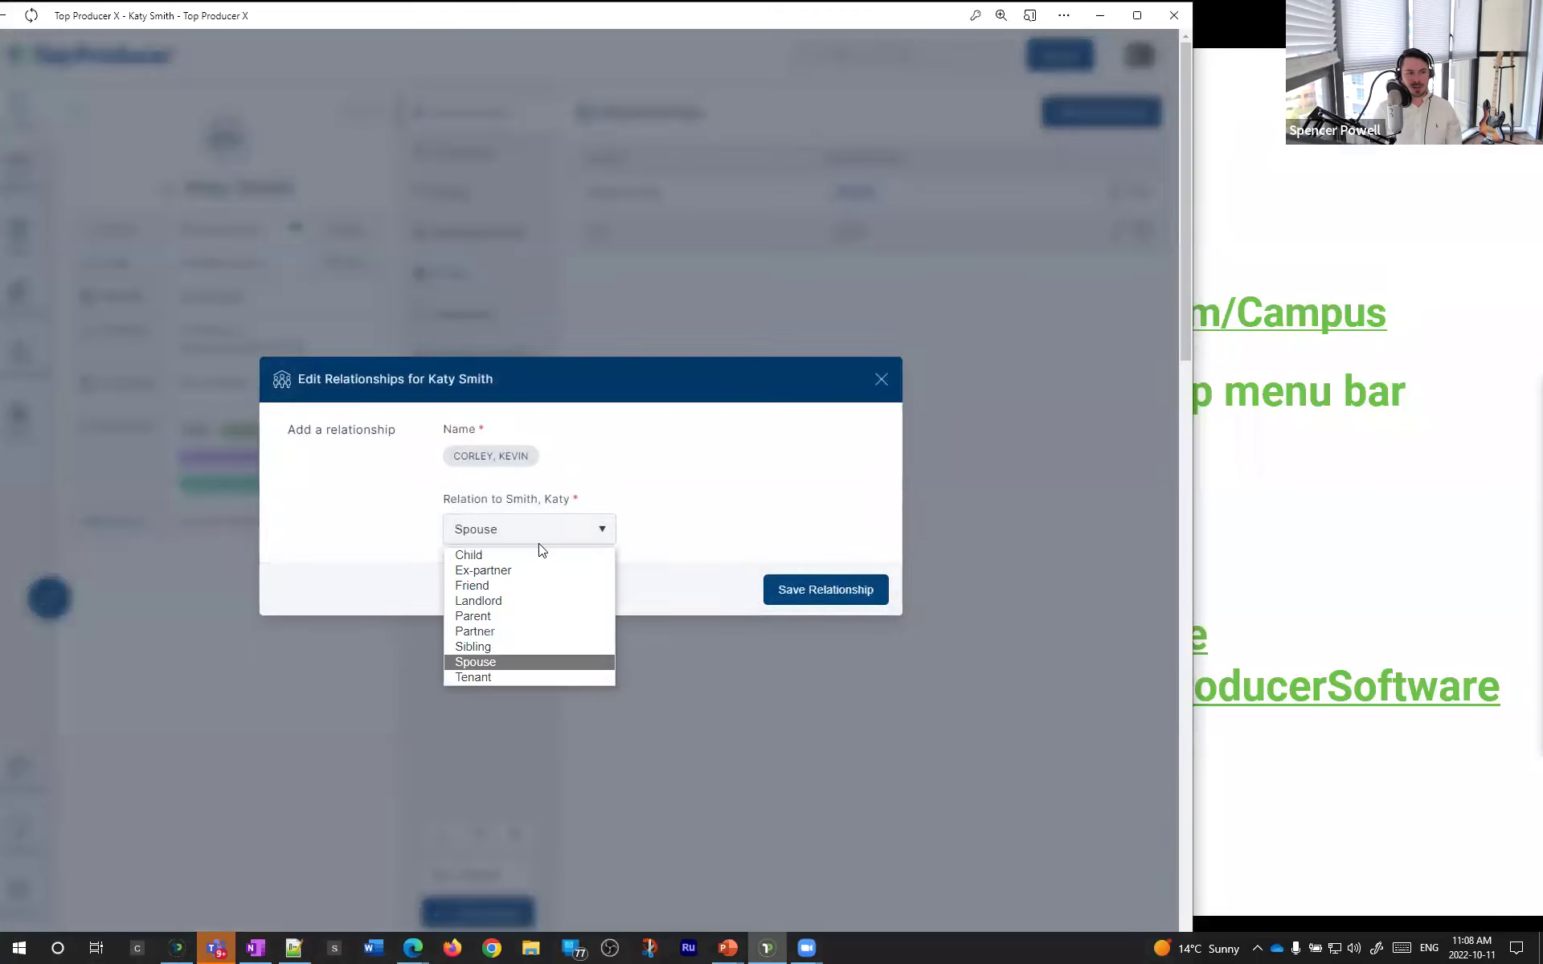
click(530, 572)
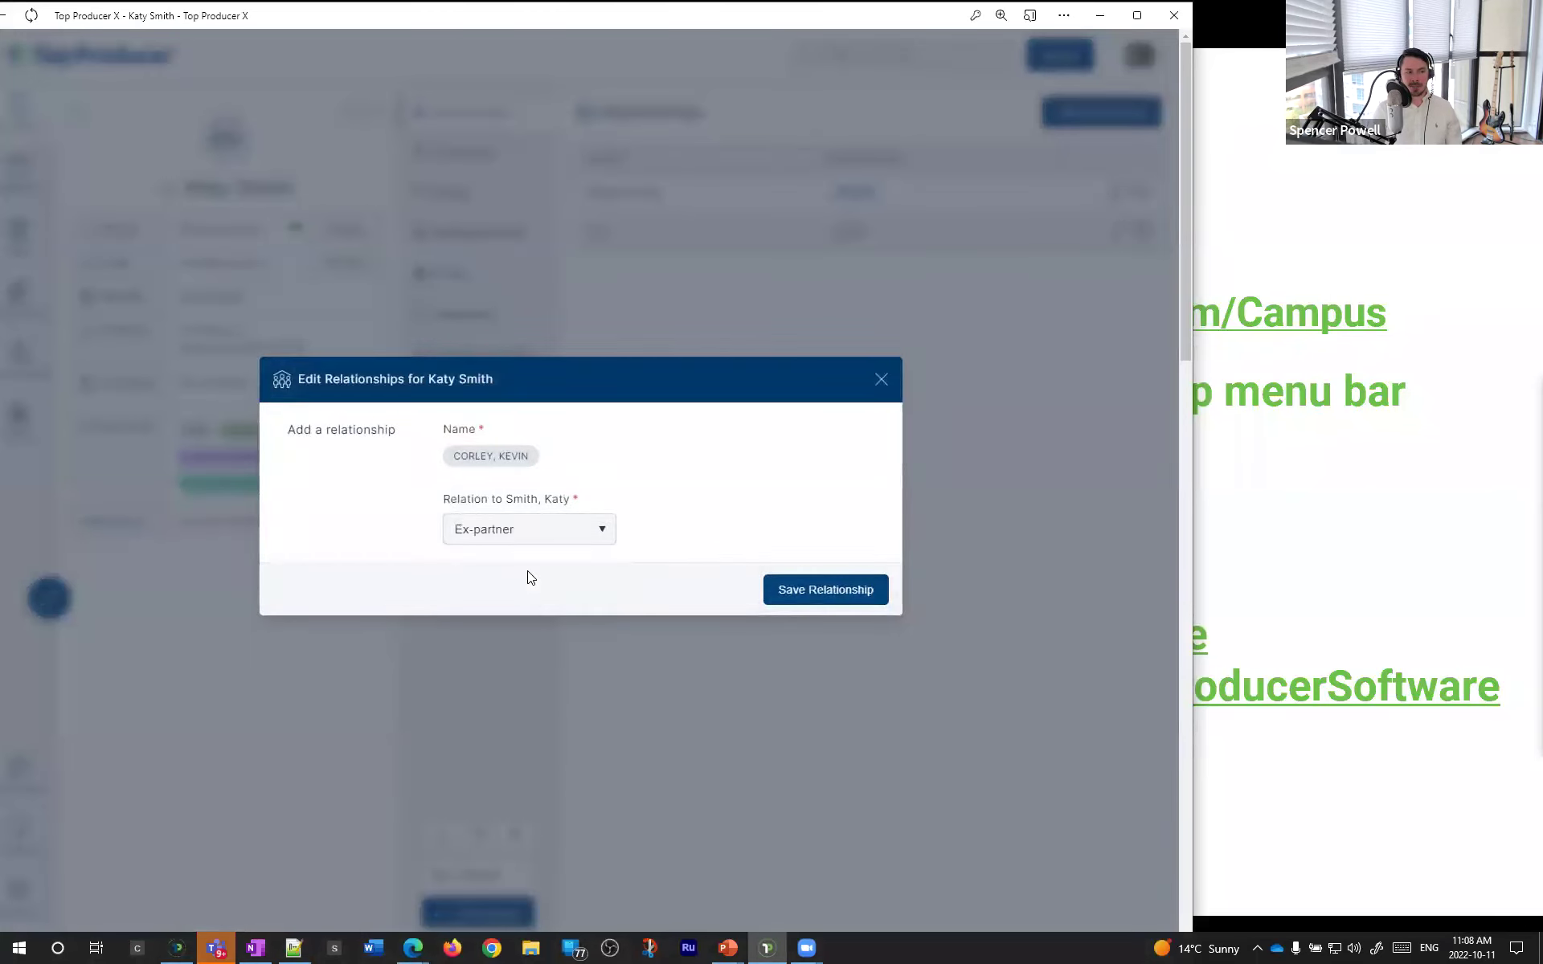
click(860, 590)
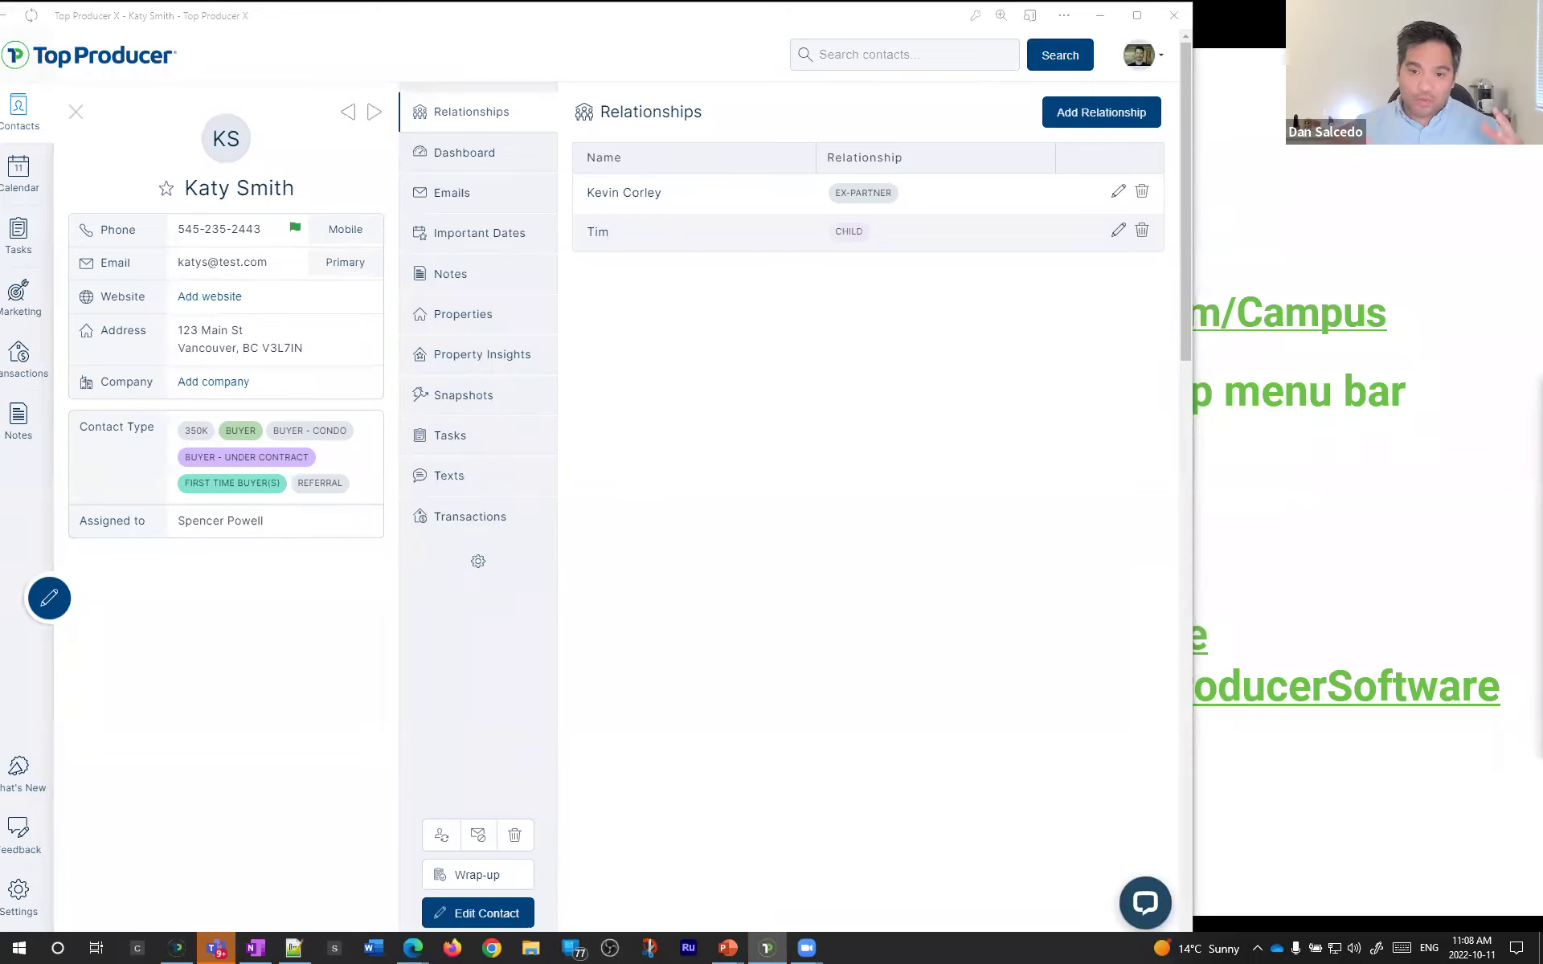
click(779, 572)
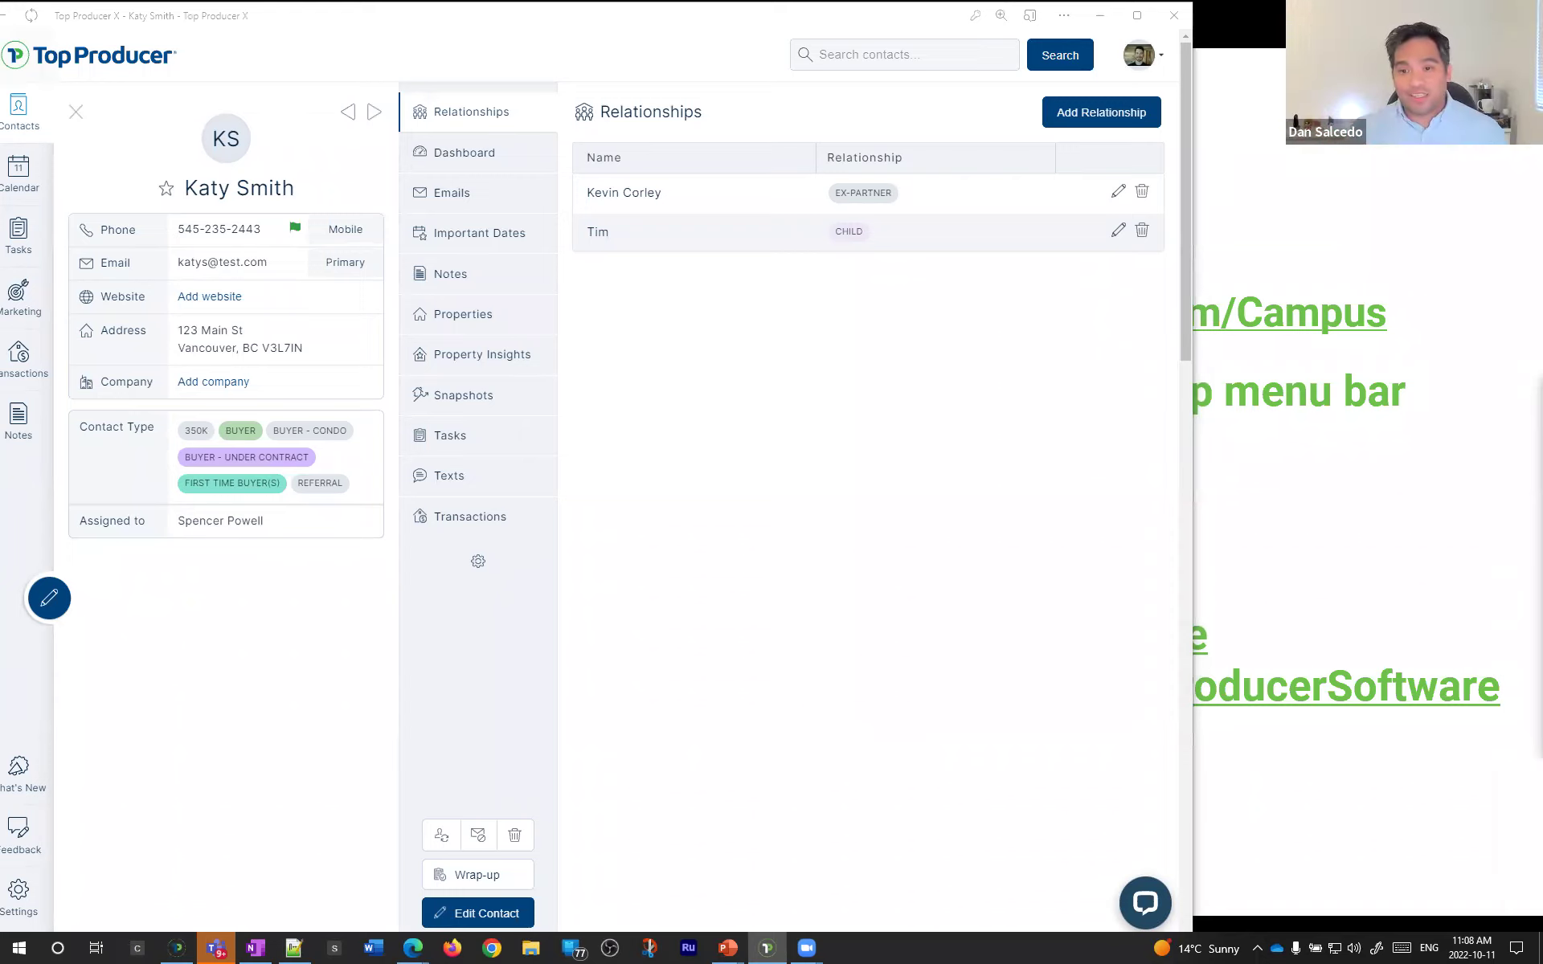
click(1000, 606)
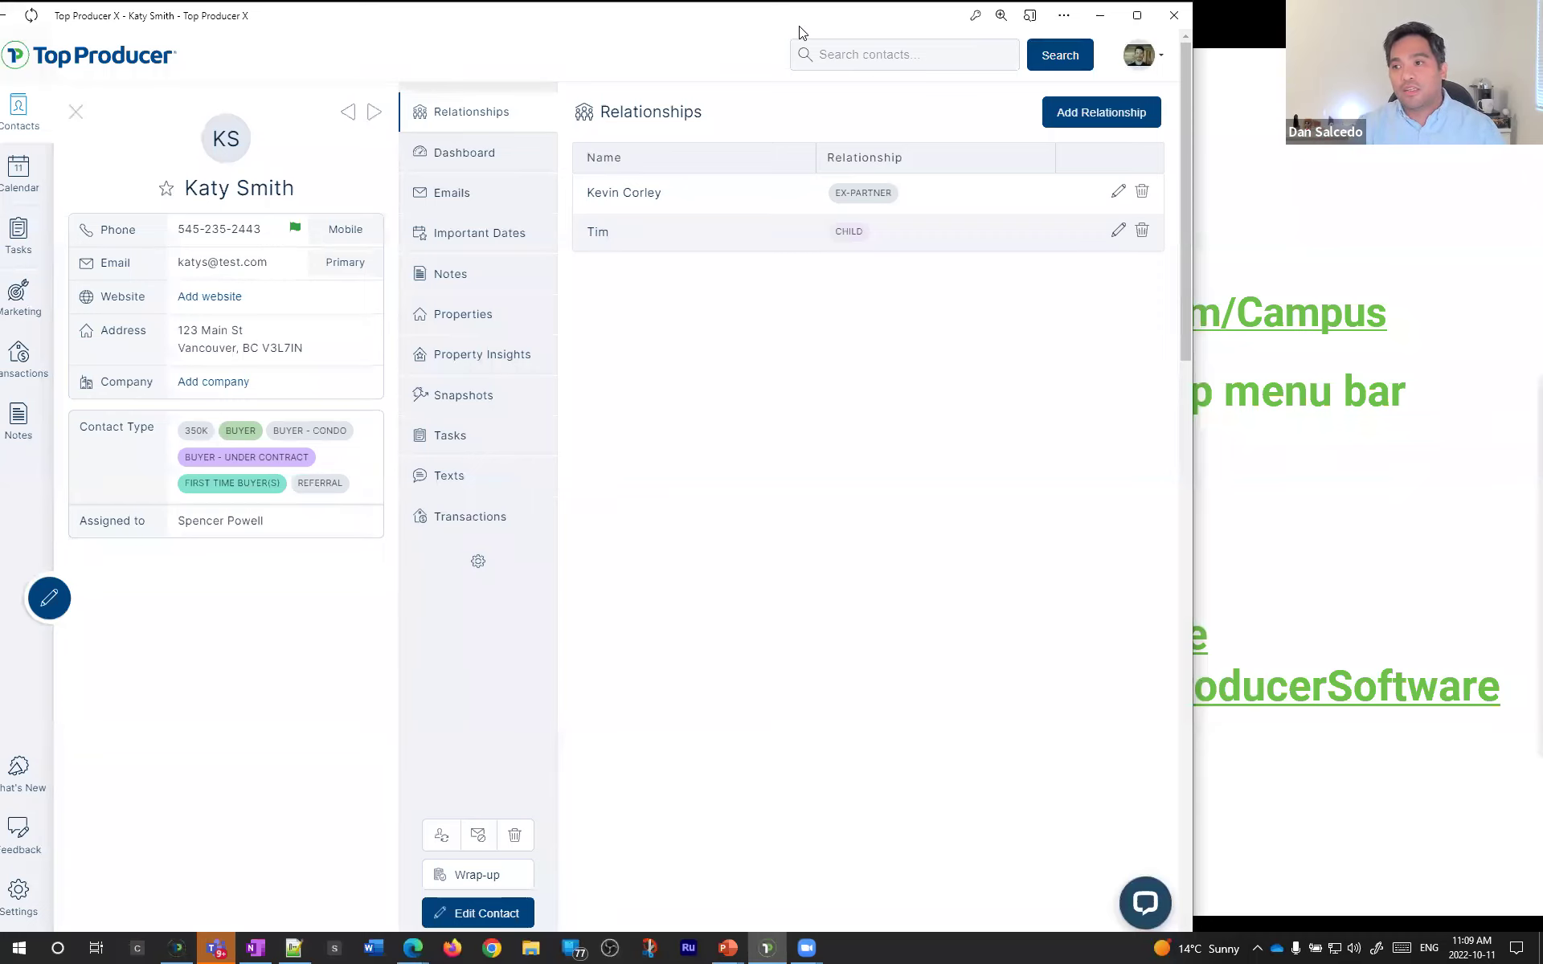
drag(816, 25, 832, 35)
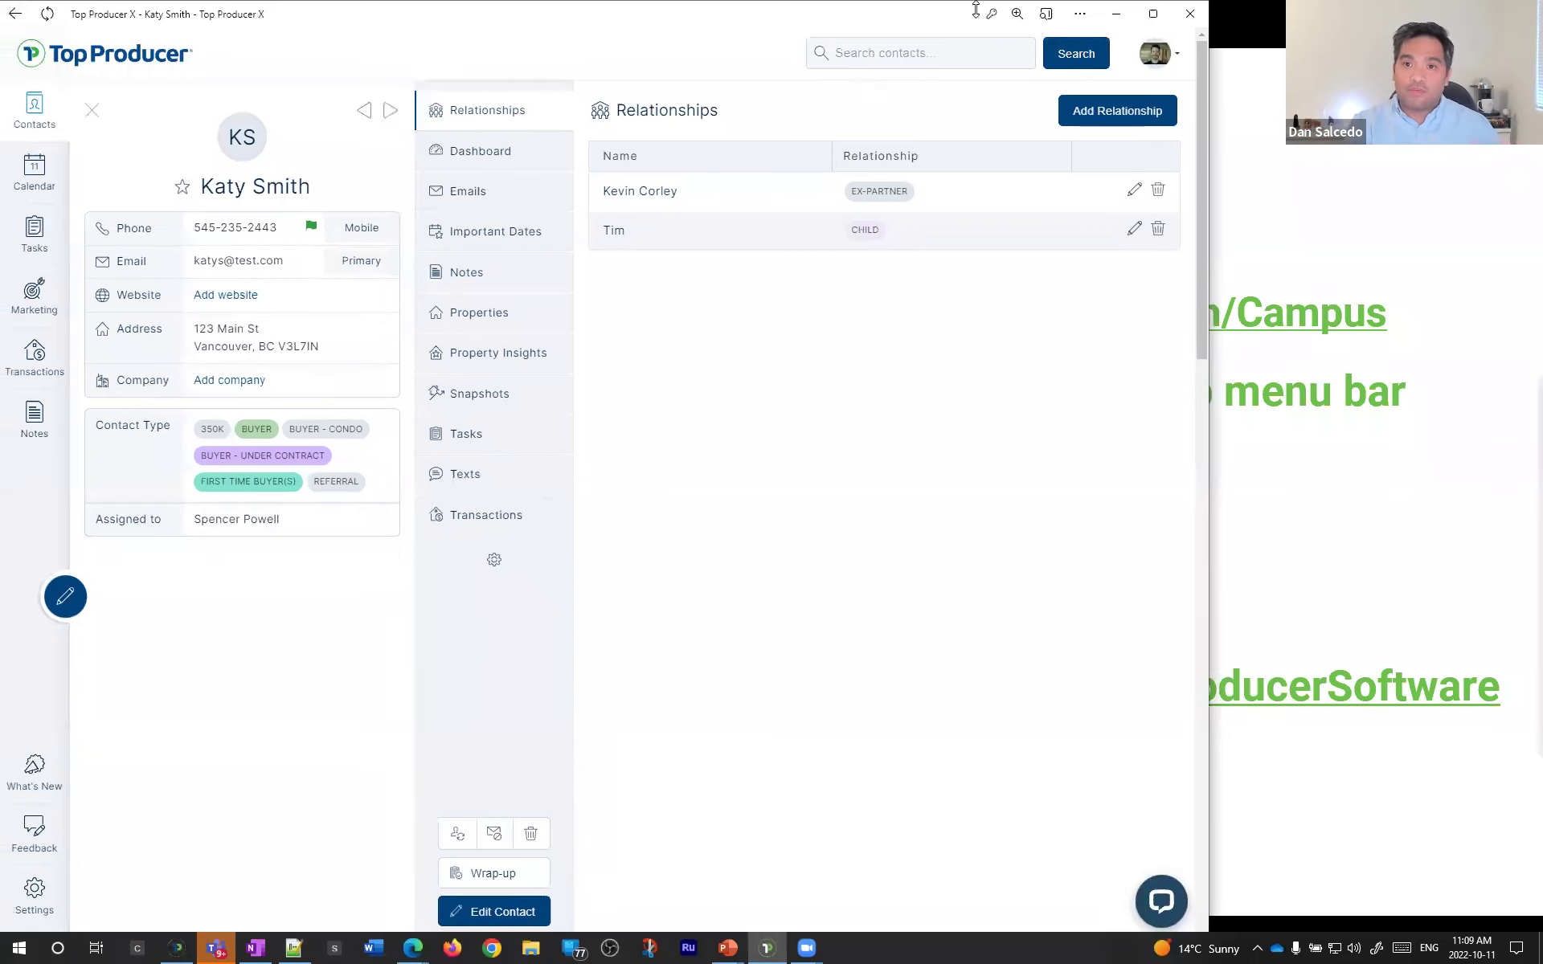
drag(969, 29, 971, 18)
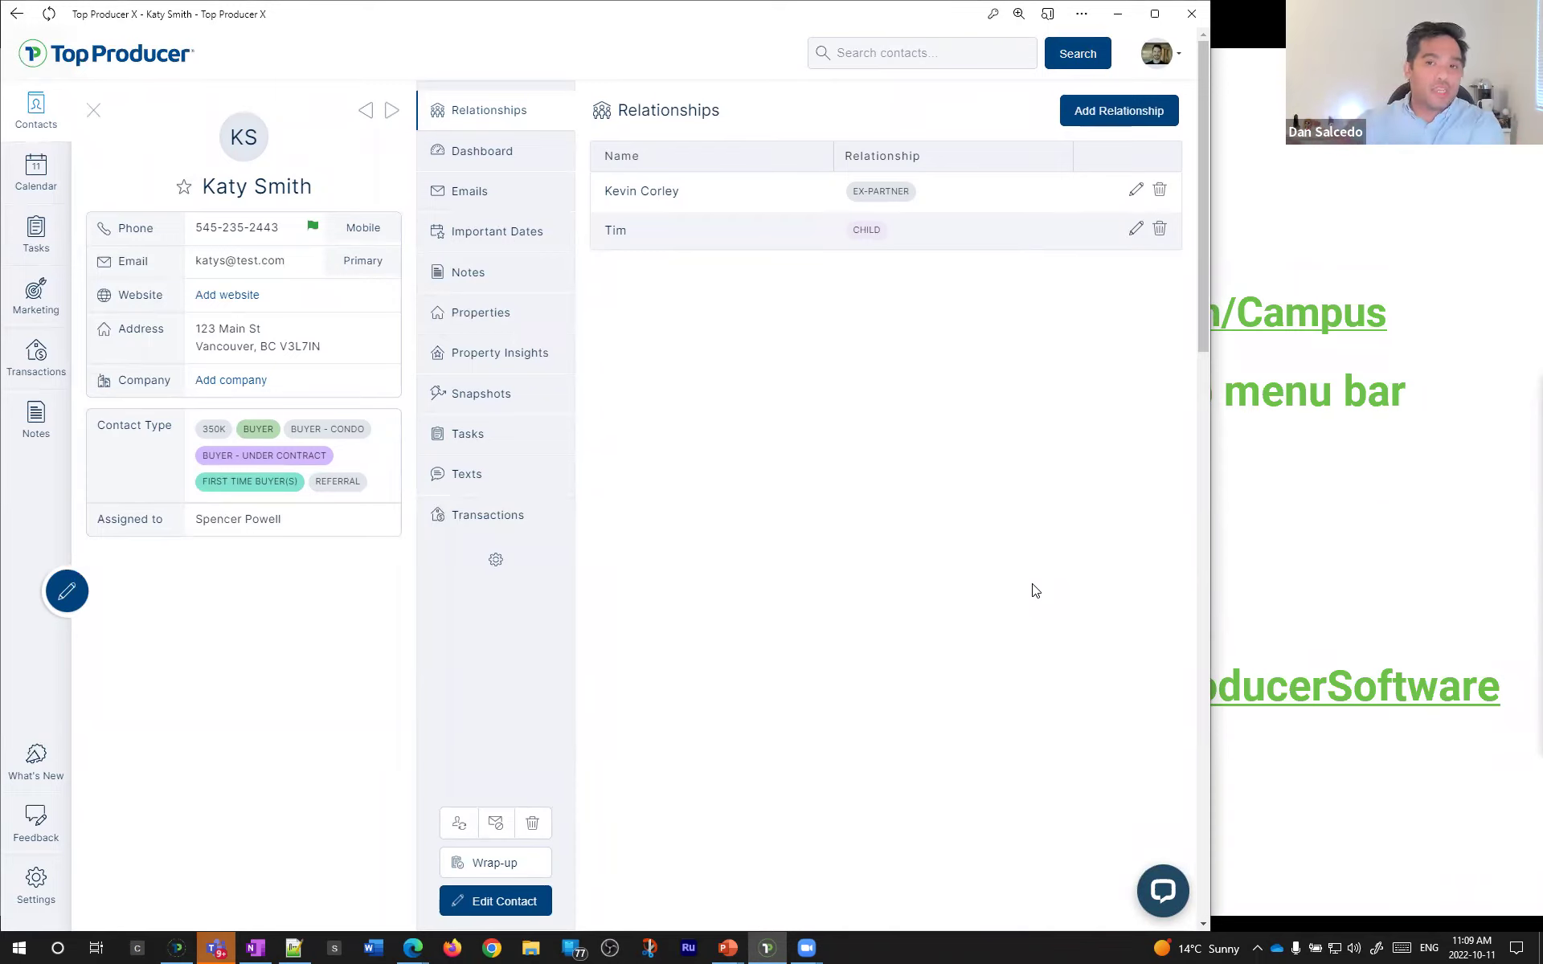
- Browse the buyer's Notes and Relationships, starting a new note then discarding it
click(532, 283)
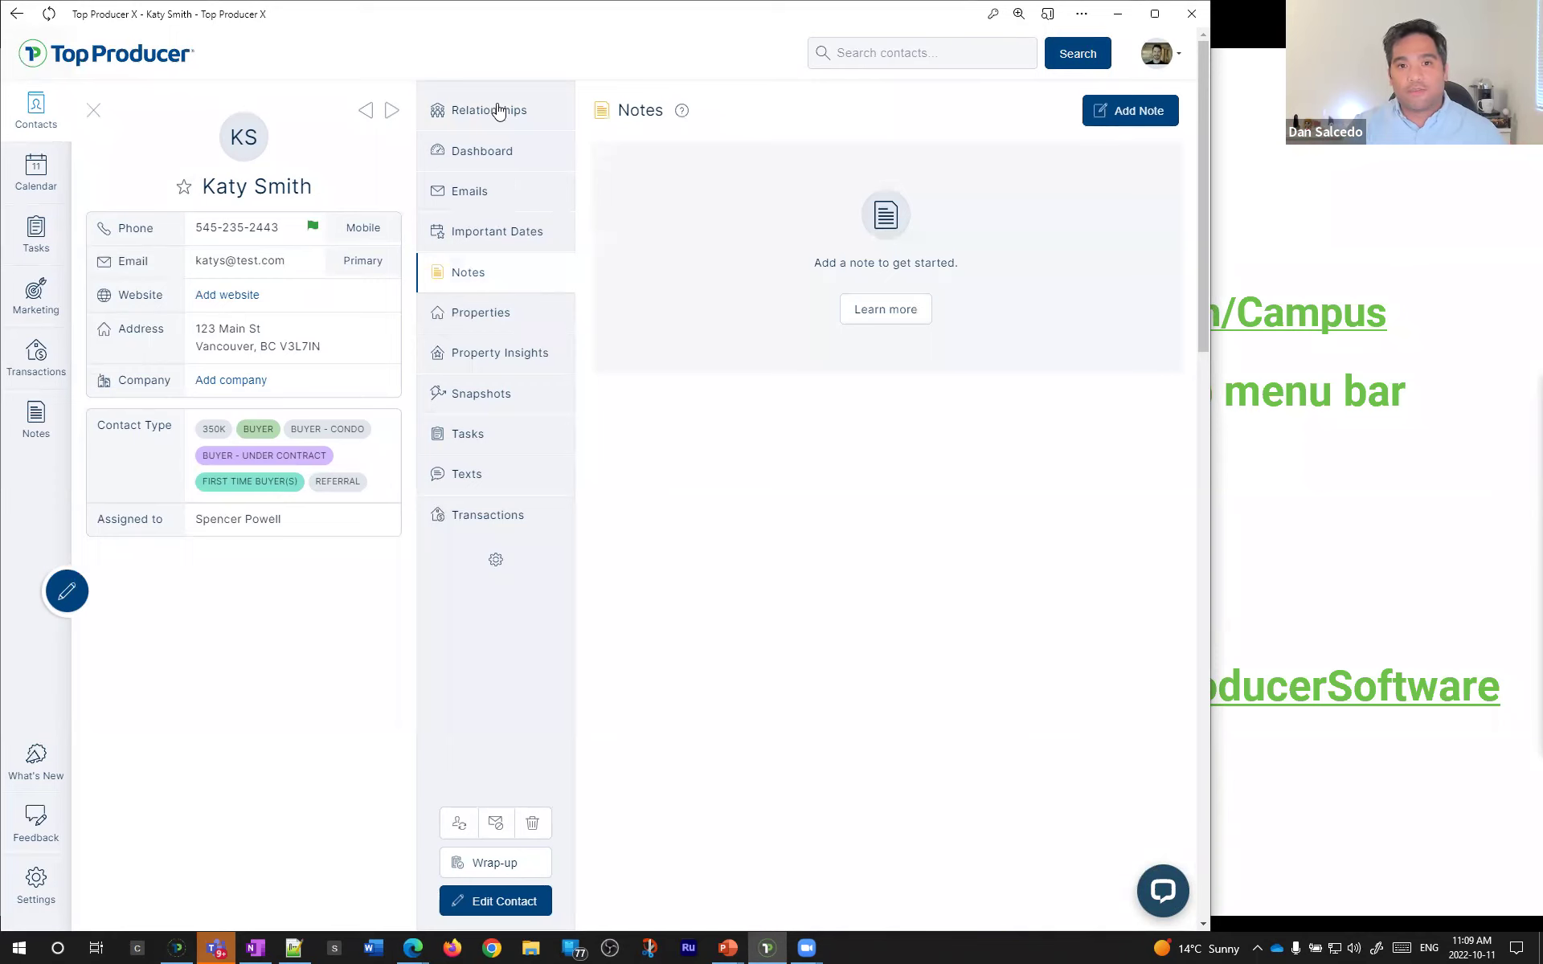
click(498, 112)
click(492, 277)
click(1114, 119)
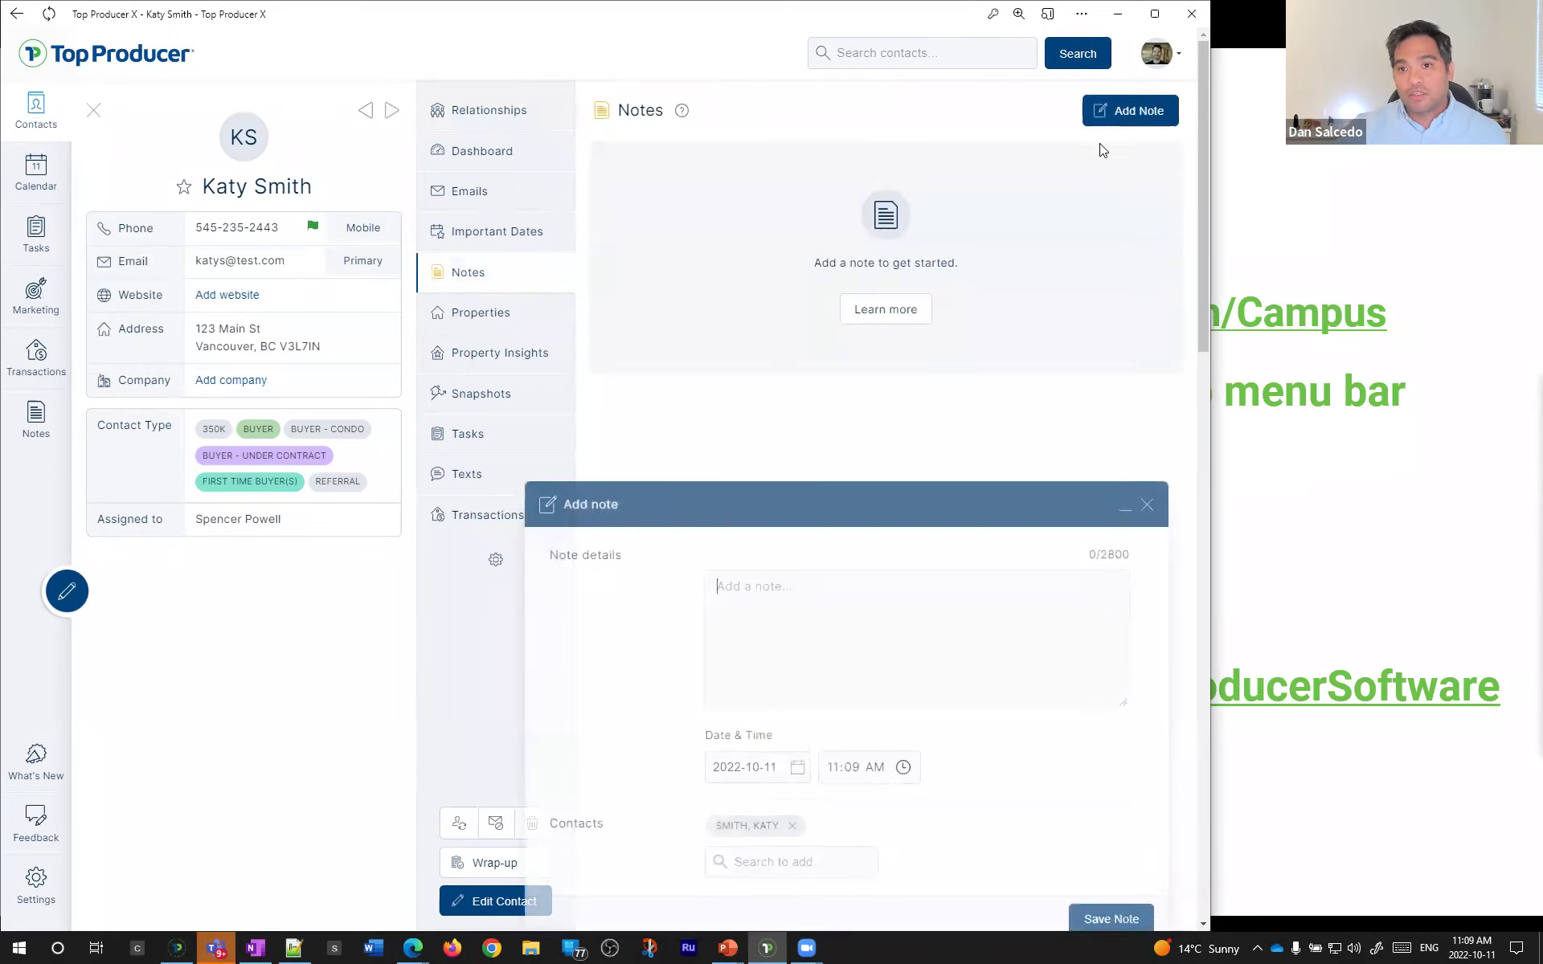
click(1147, 494)
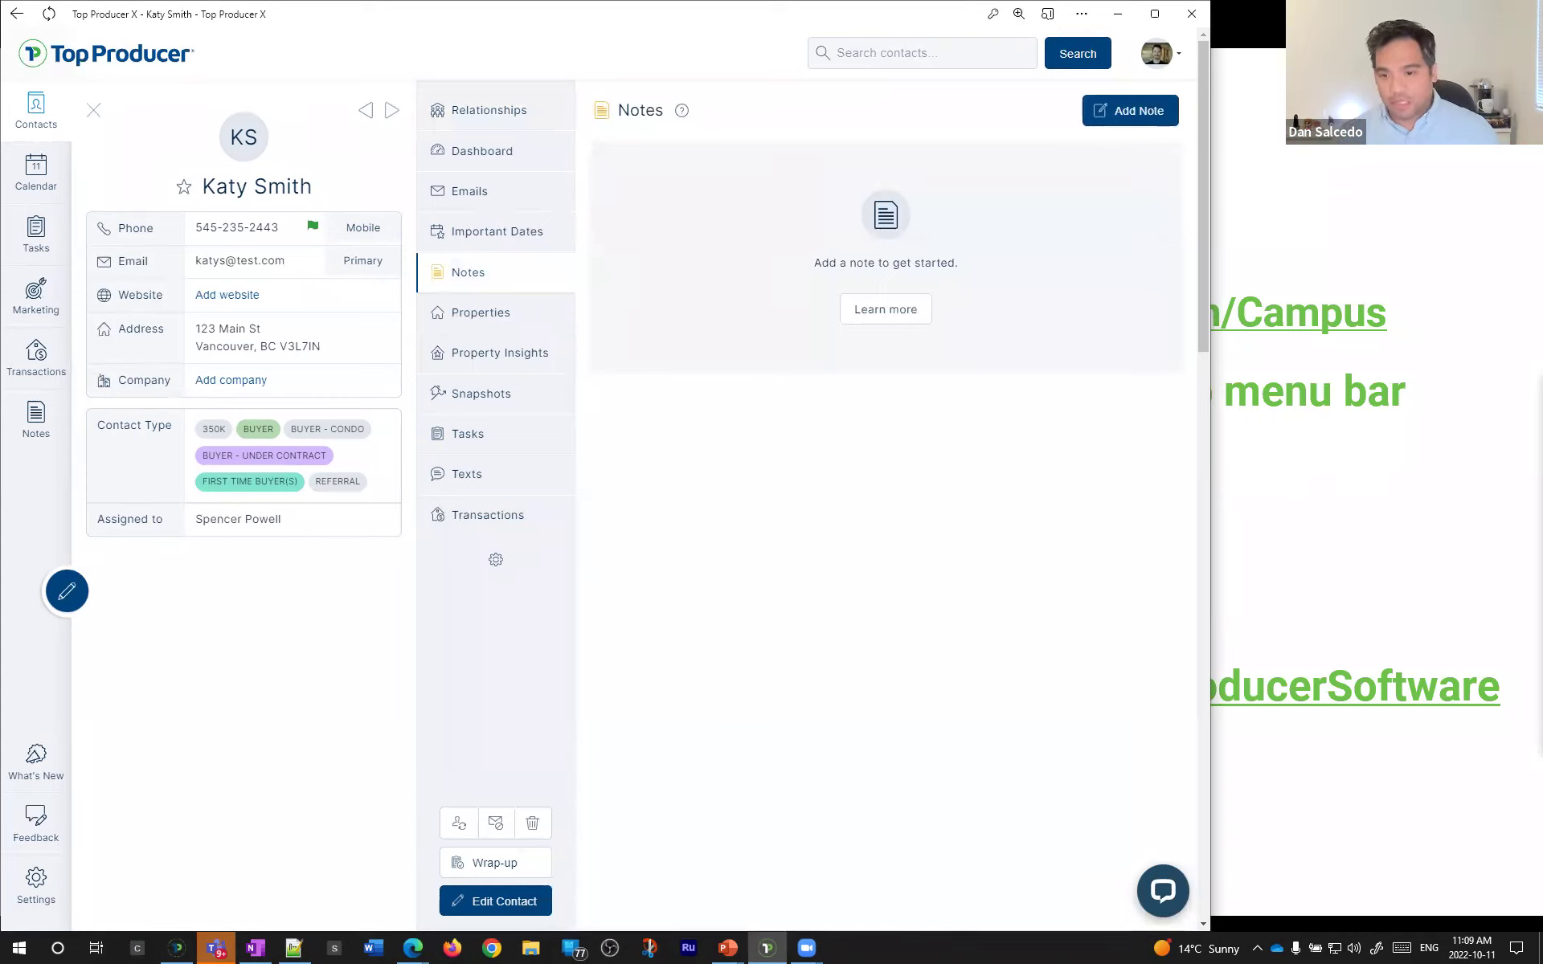
- Refocus the contact window and return to the buyer's Notes page
click(958, 623)
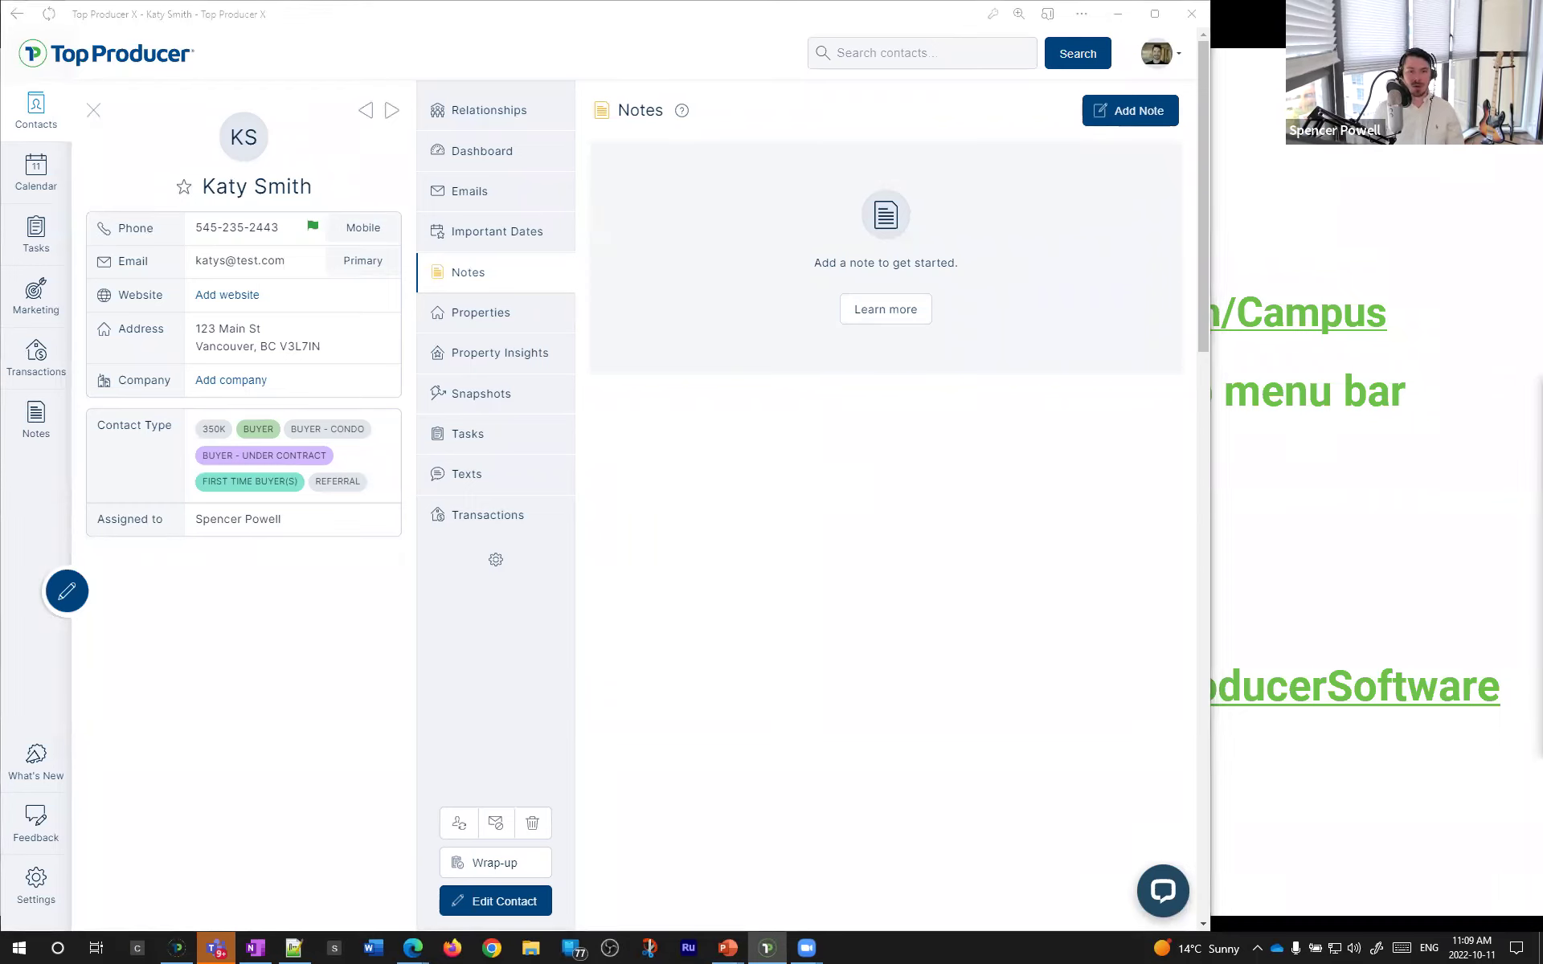
click(812, 630)
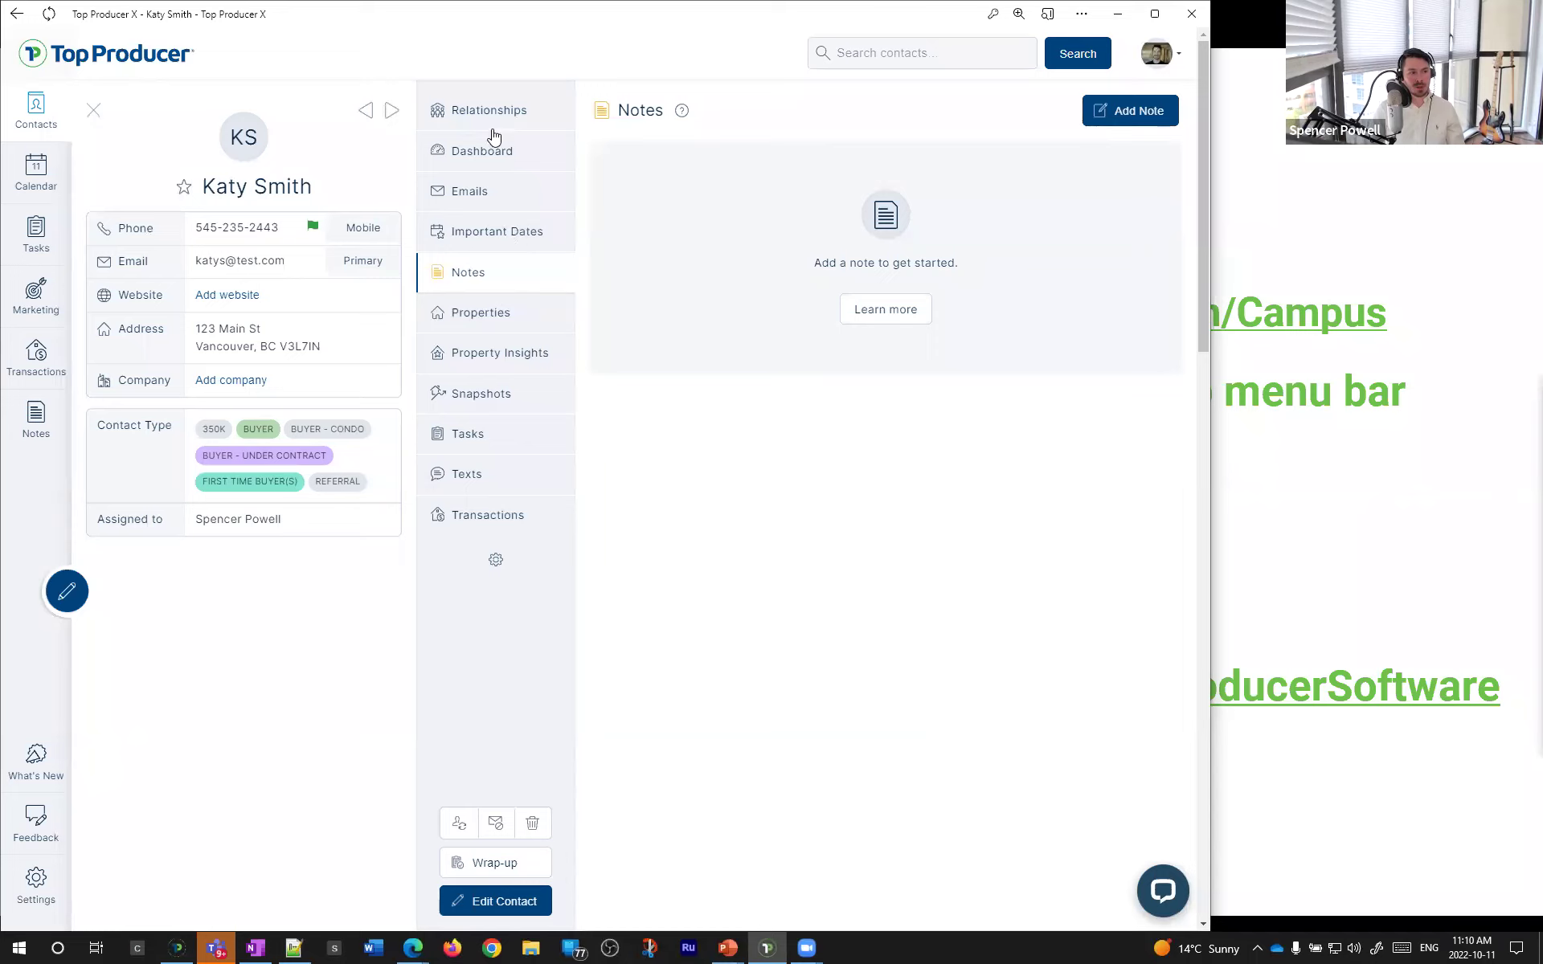
click(519, 158)
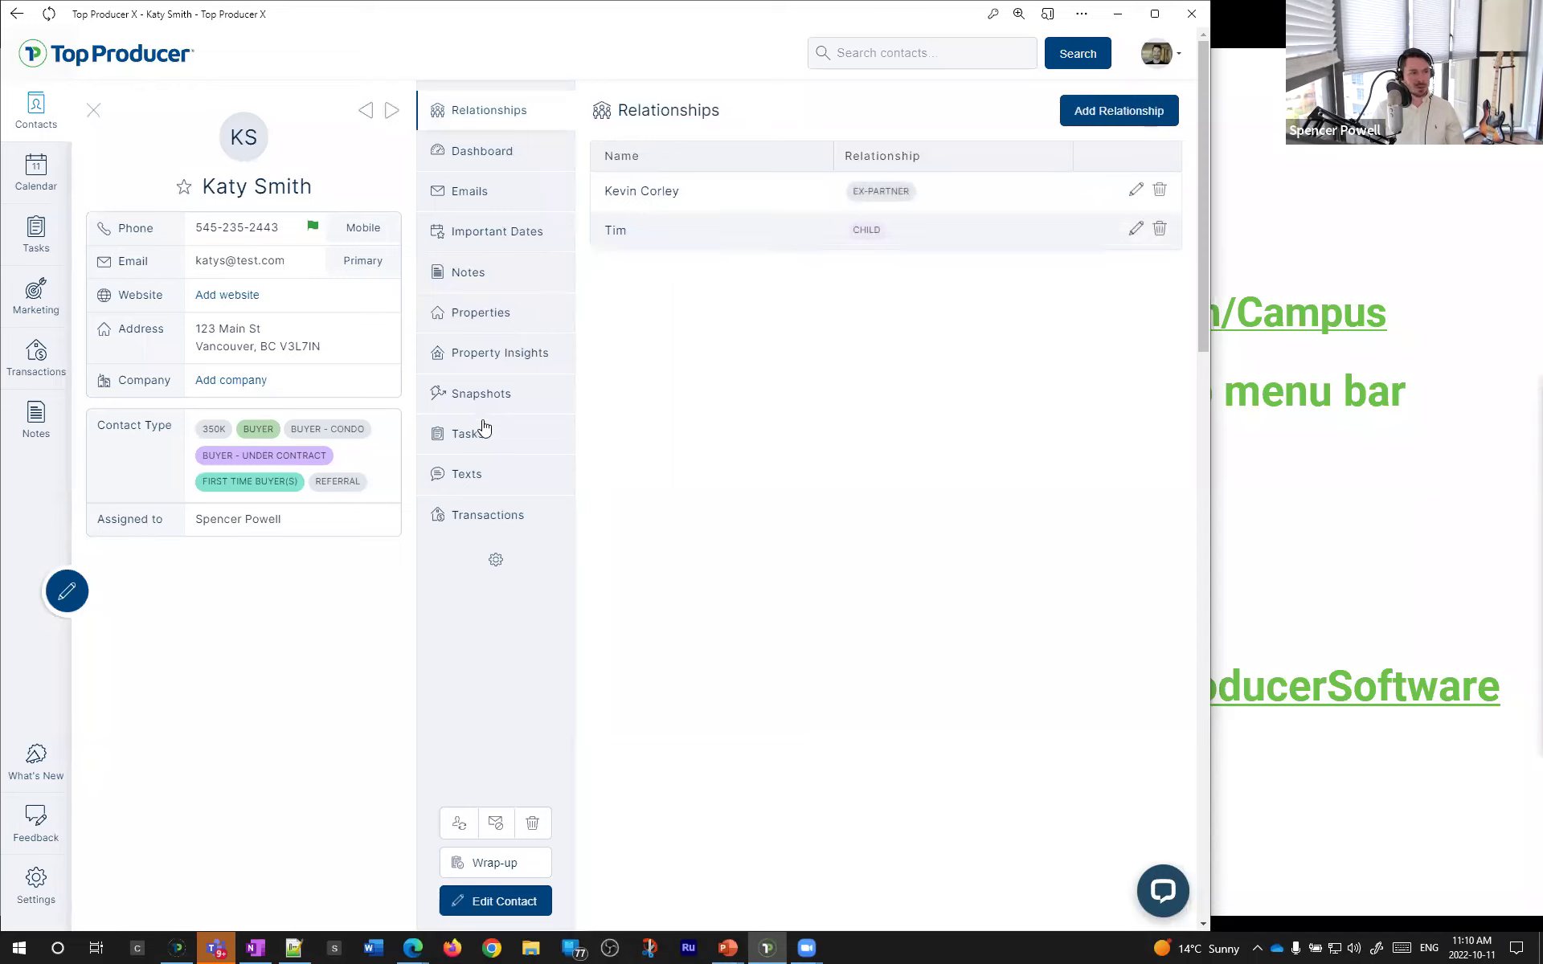
click(486, 274)
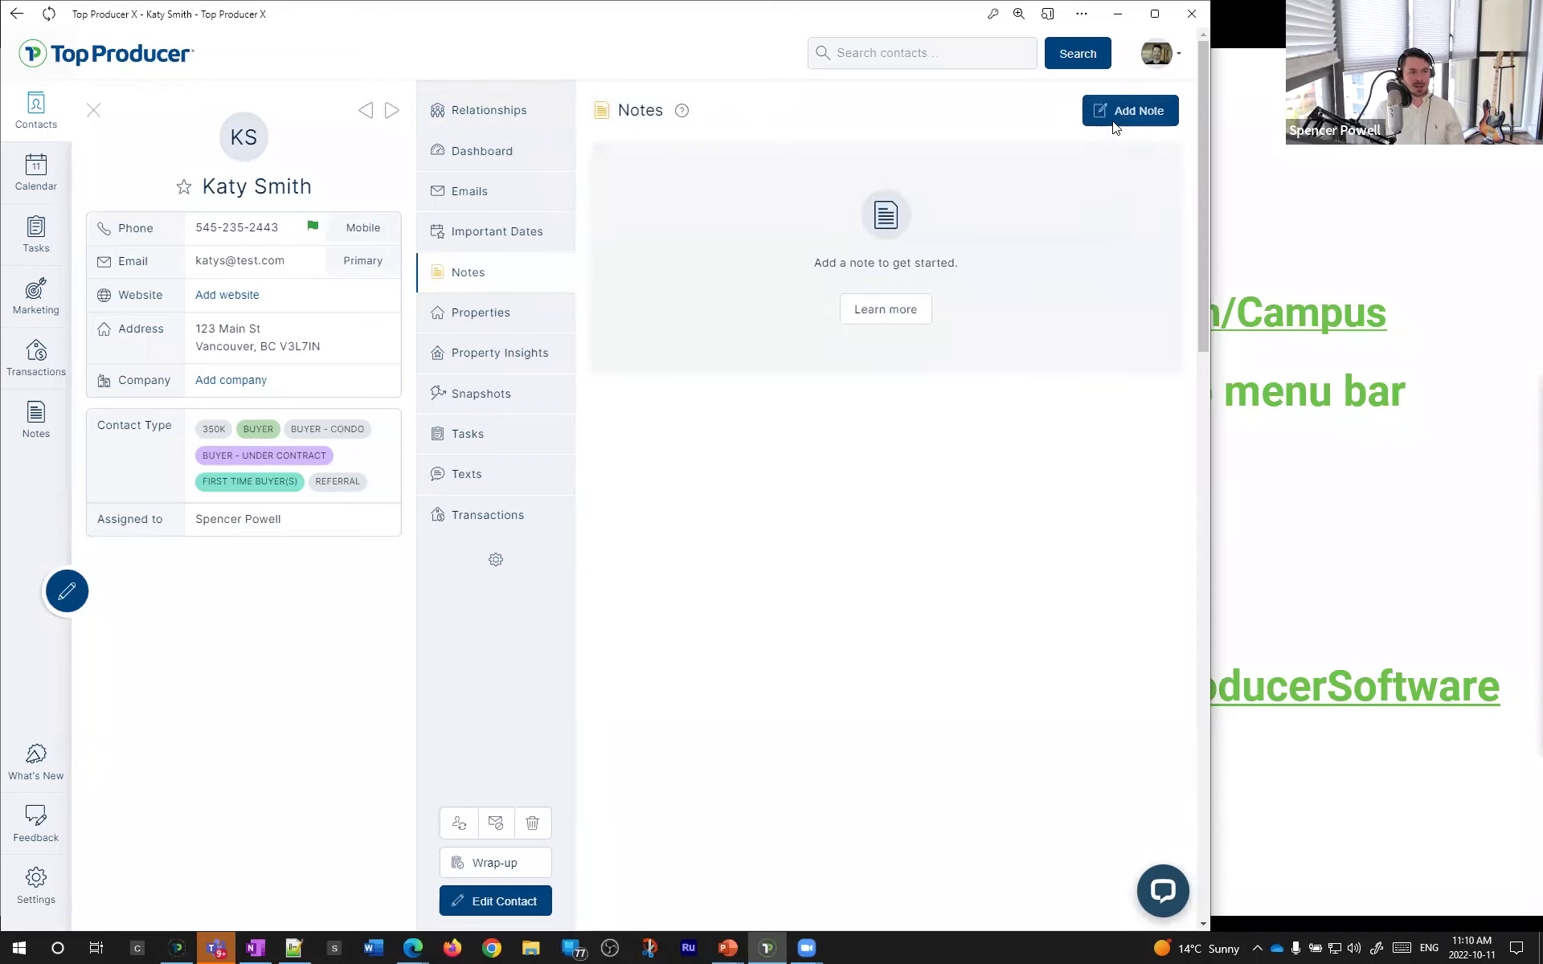
- Save a TEST note also linked to the ex-partner, then open the ex-partner's record
click(1121, 110)
text(kevin c)
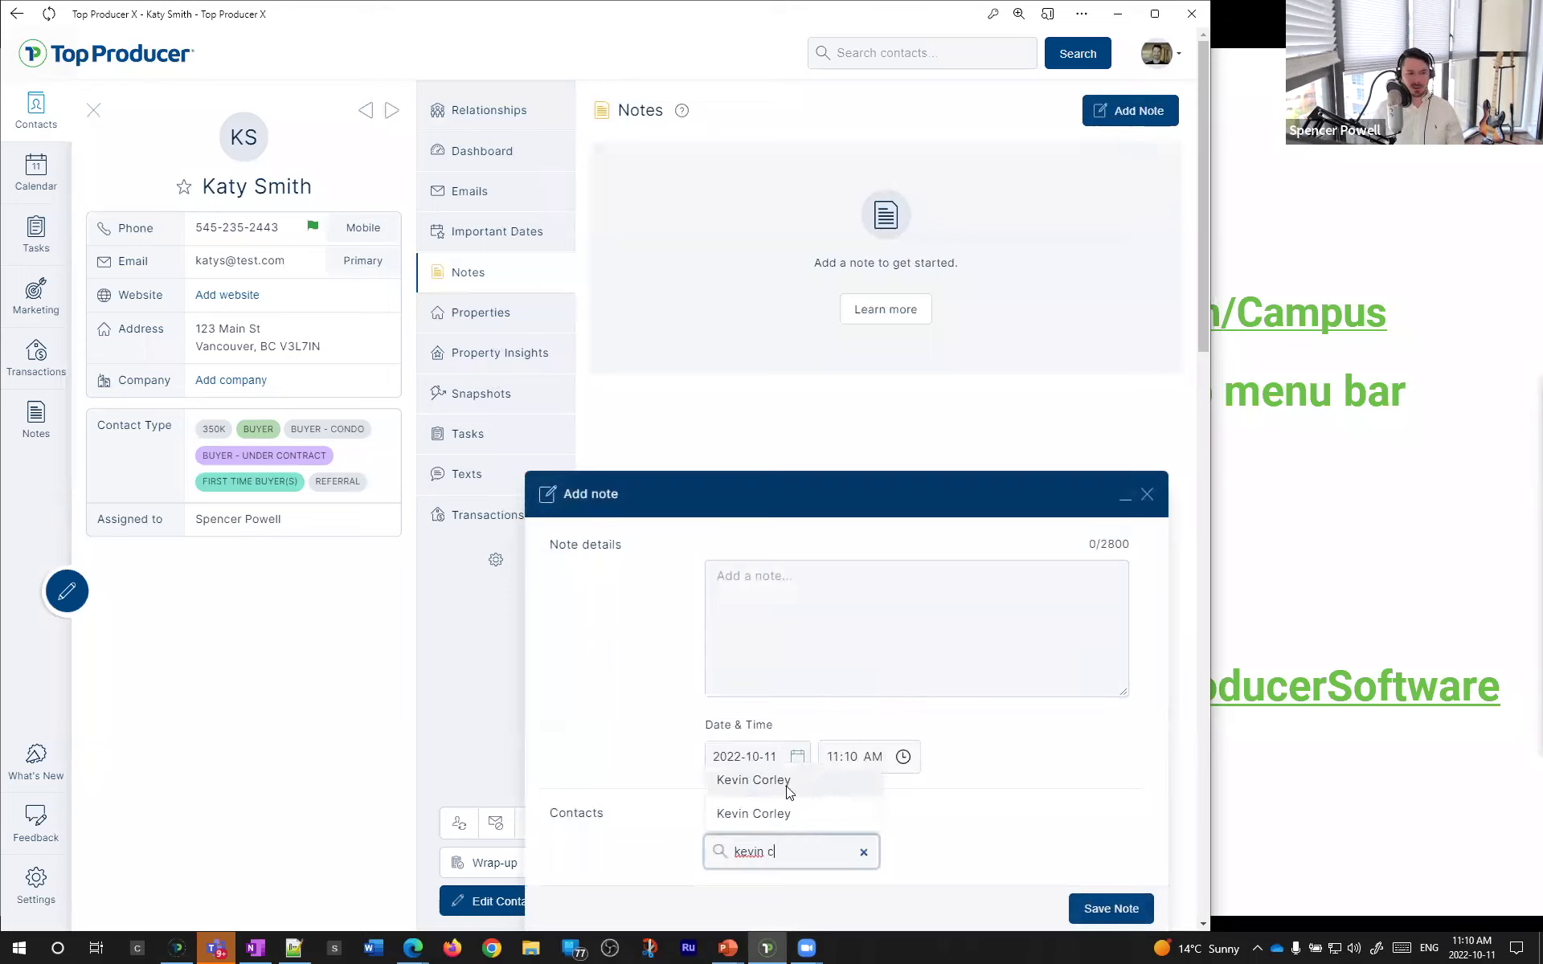
click(786, 782)
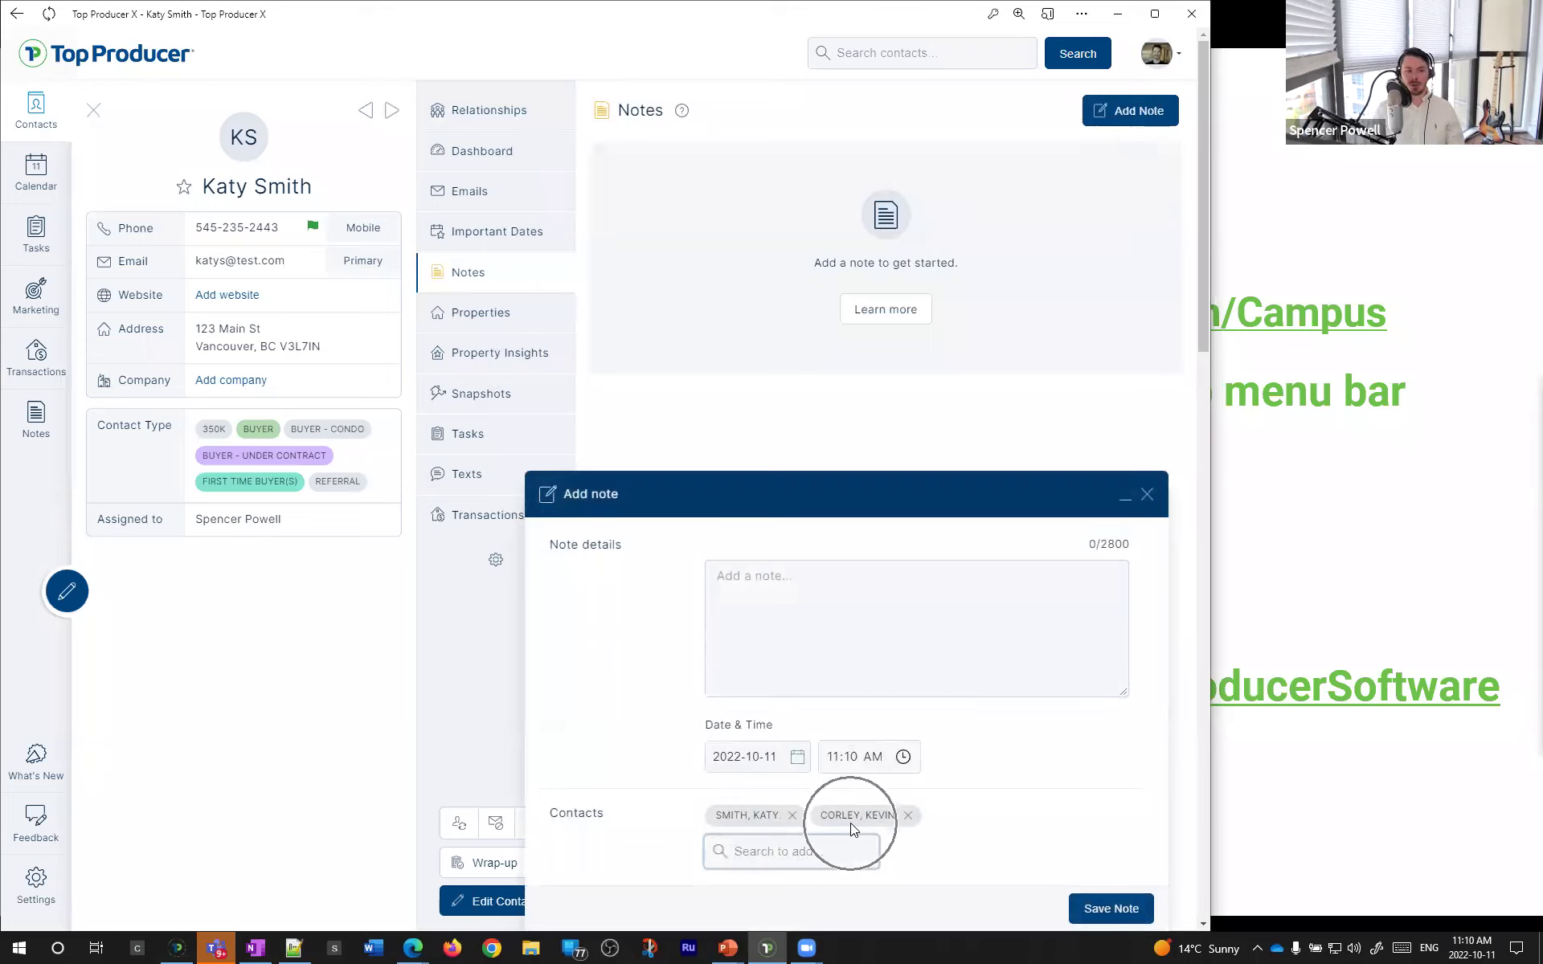
click(856, 671)
text(TEST)
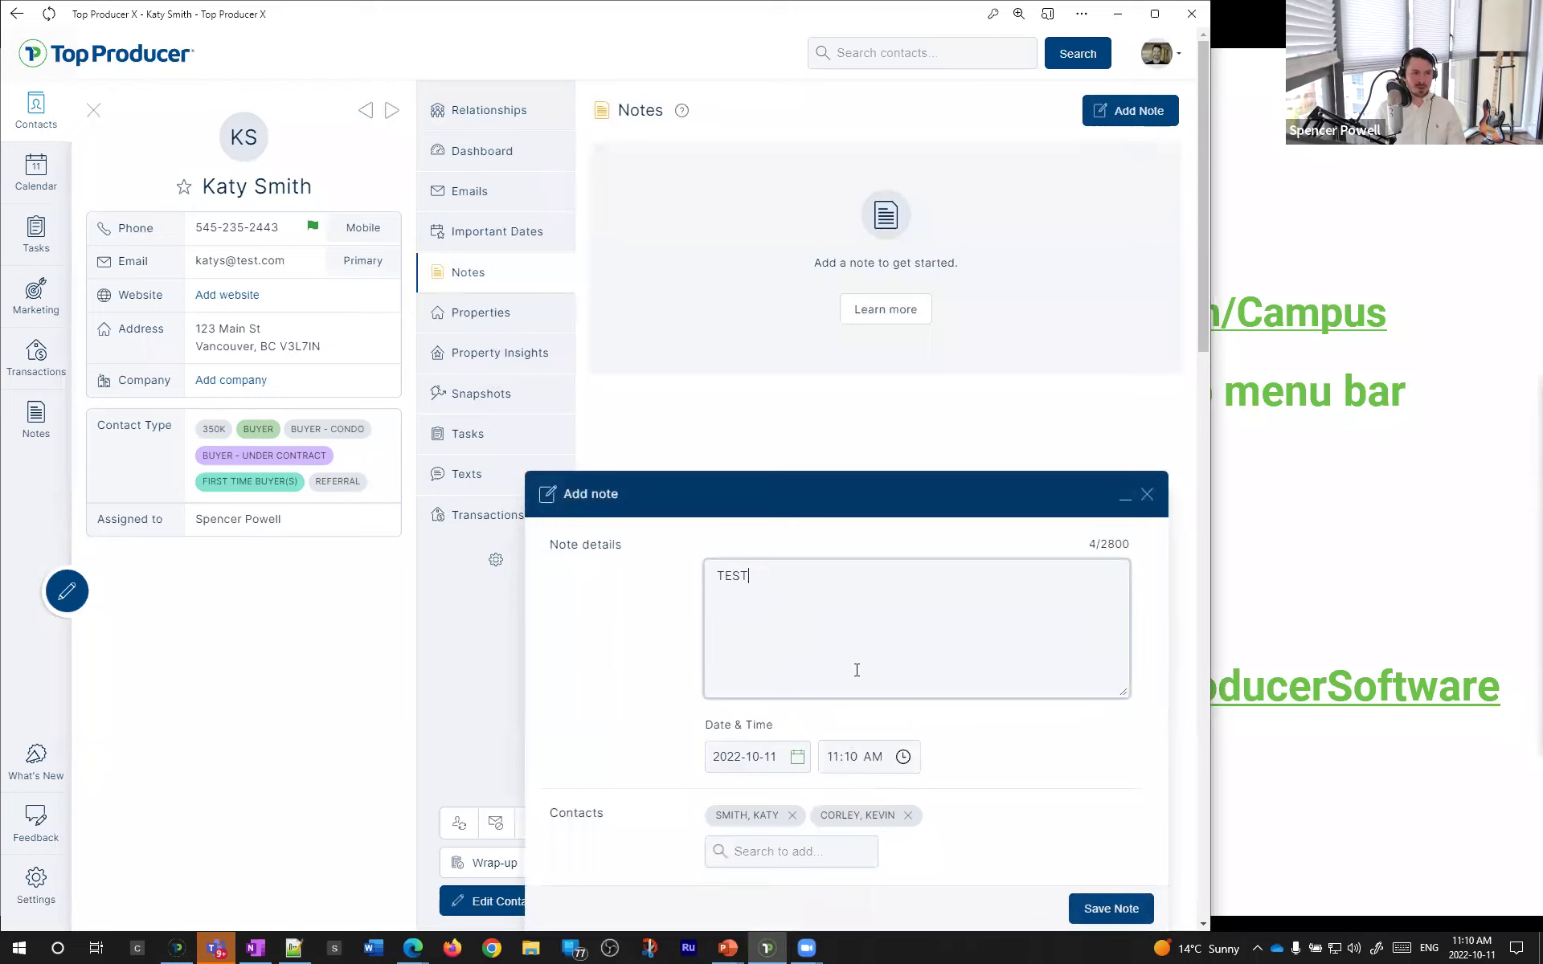
click(1137, 908)
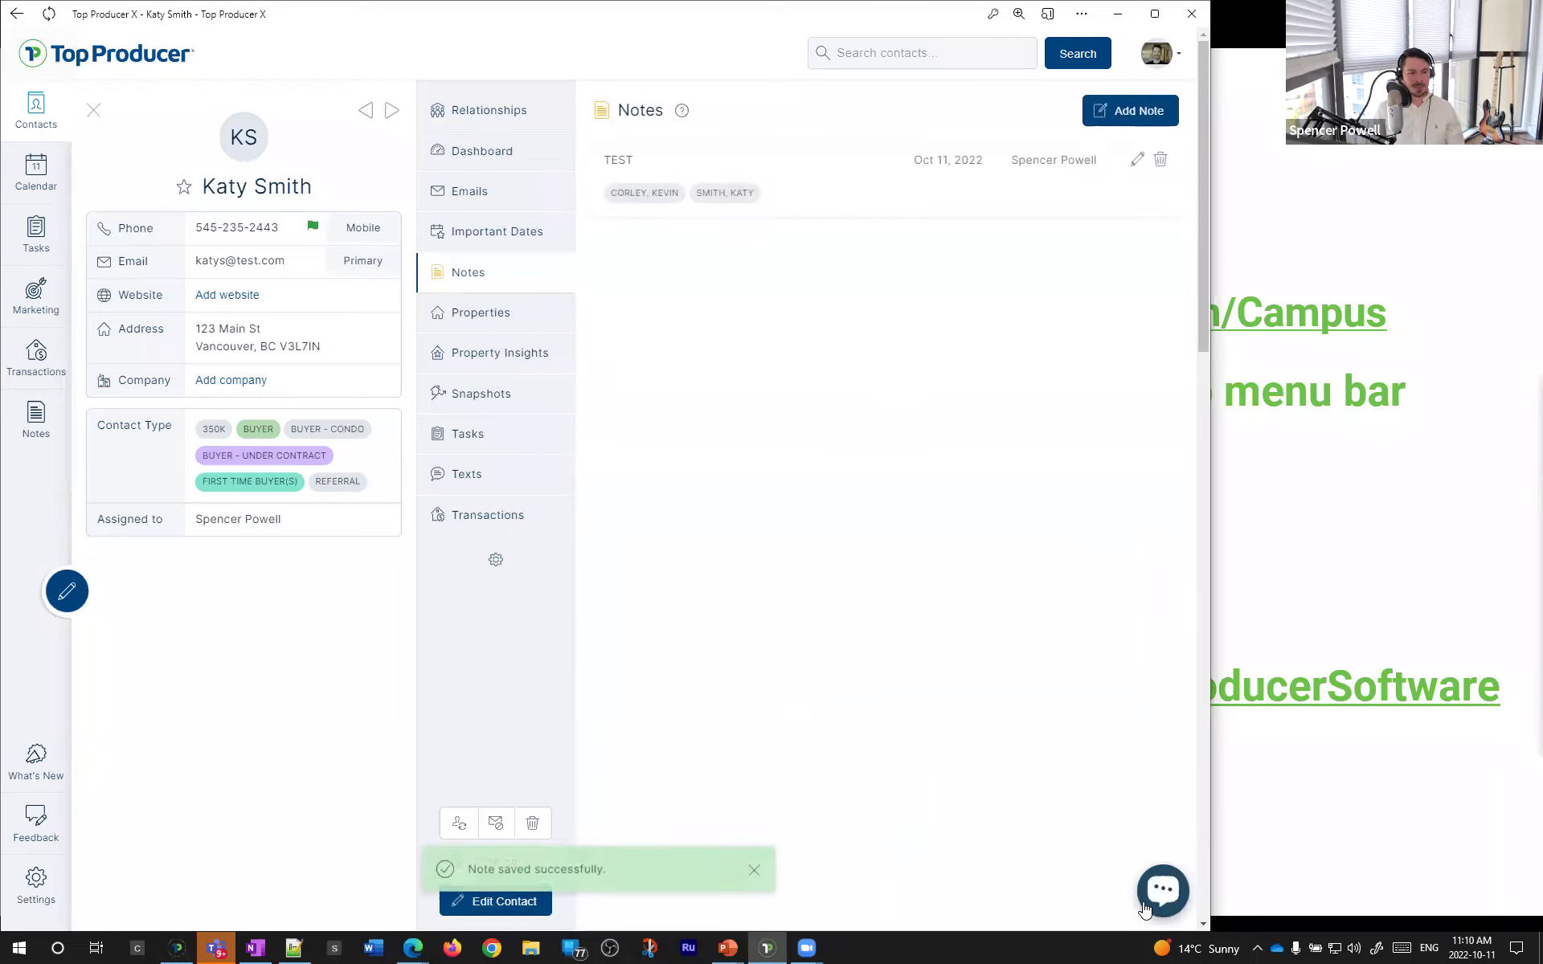
click(665, 177)
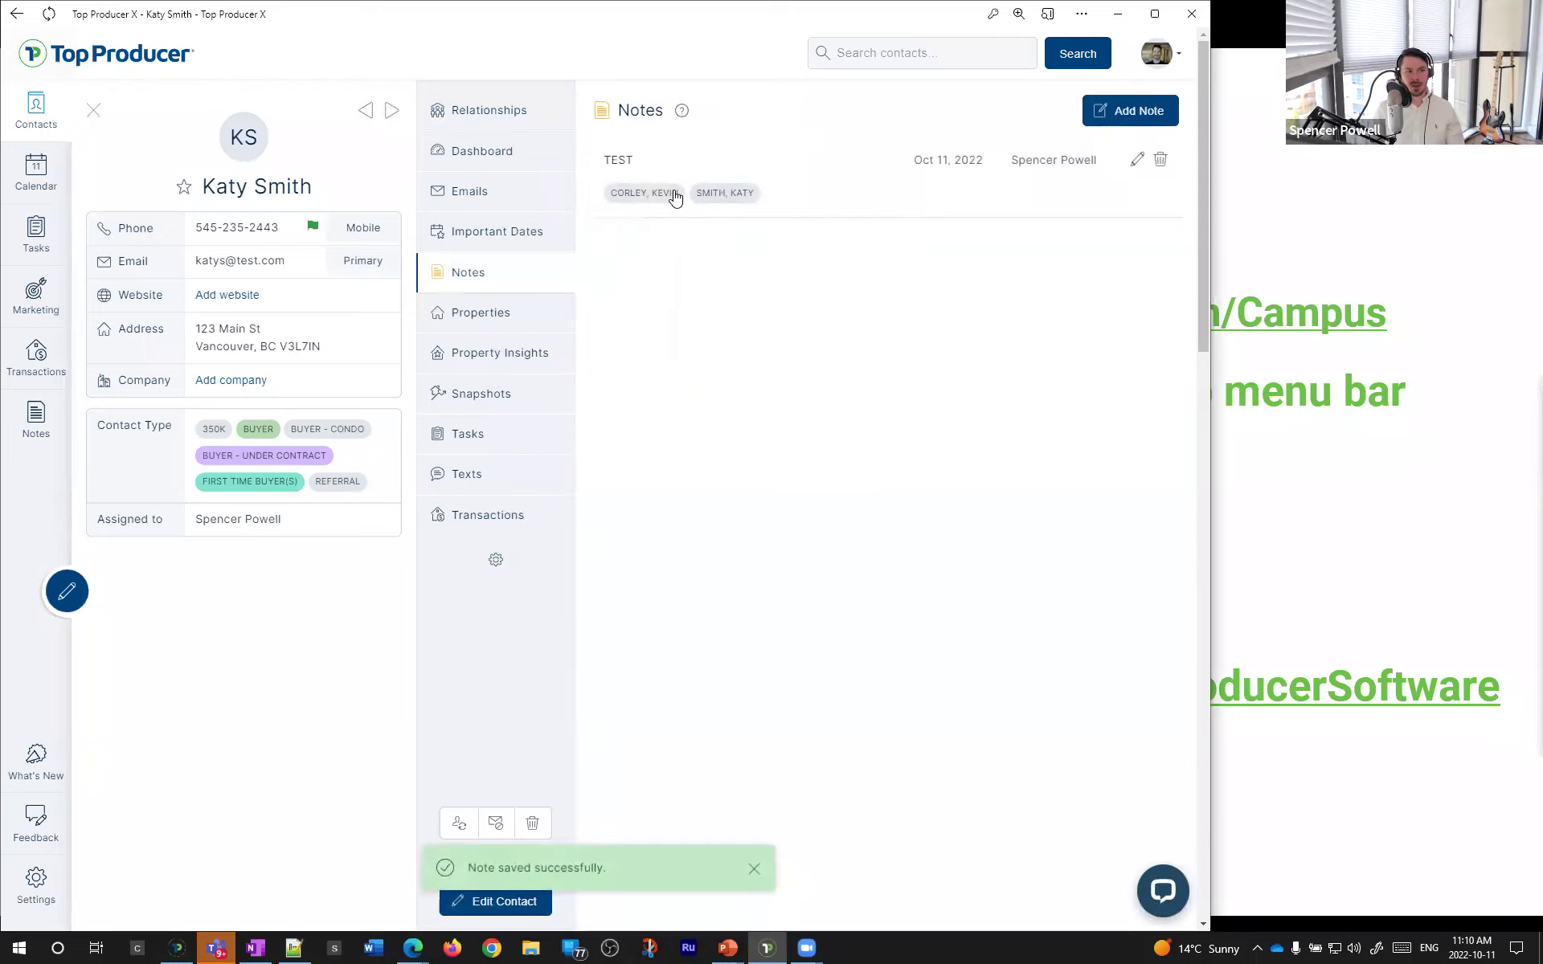
click(667, 198)
click(507, 281)
- Show the ex-partner's Notes page containing the shared TEST note
click(628, 189)
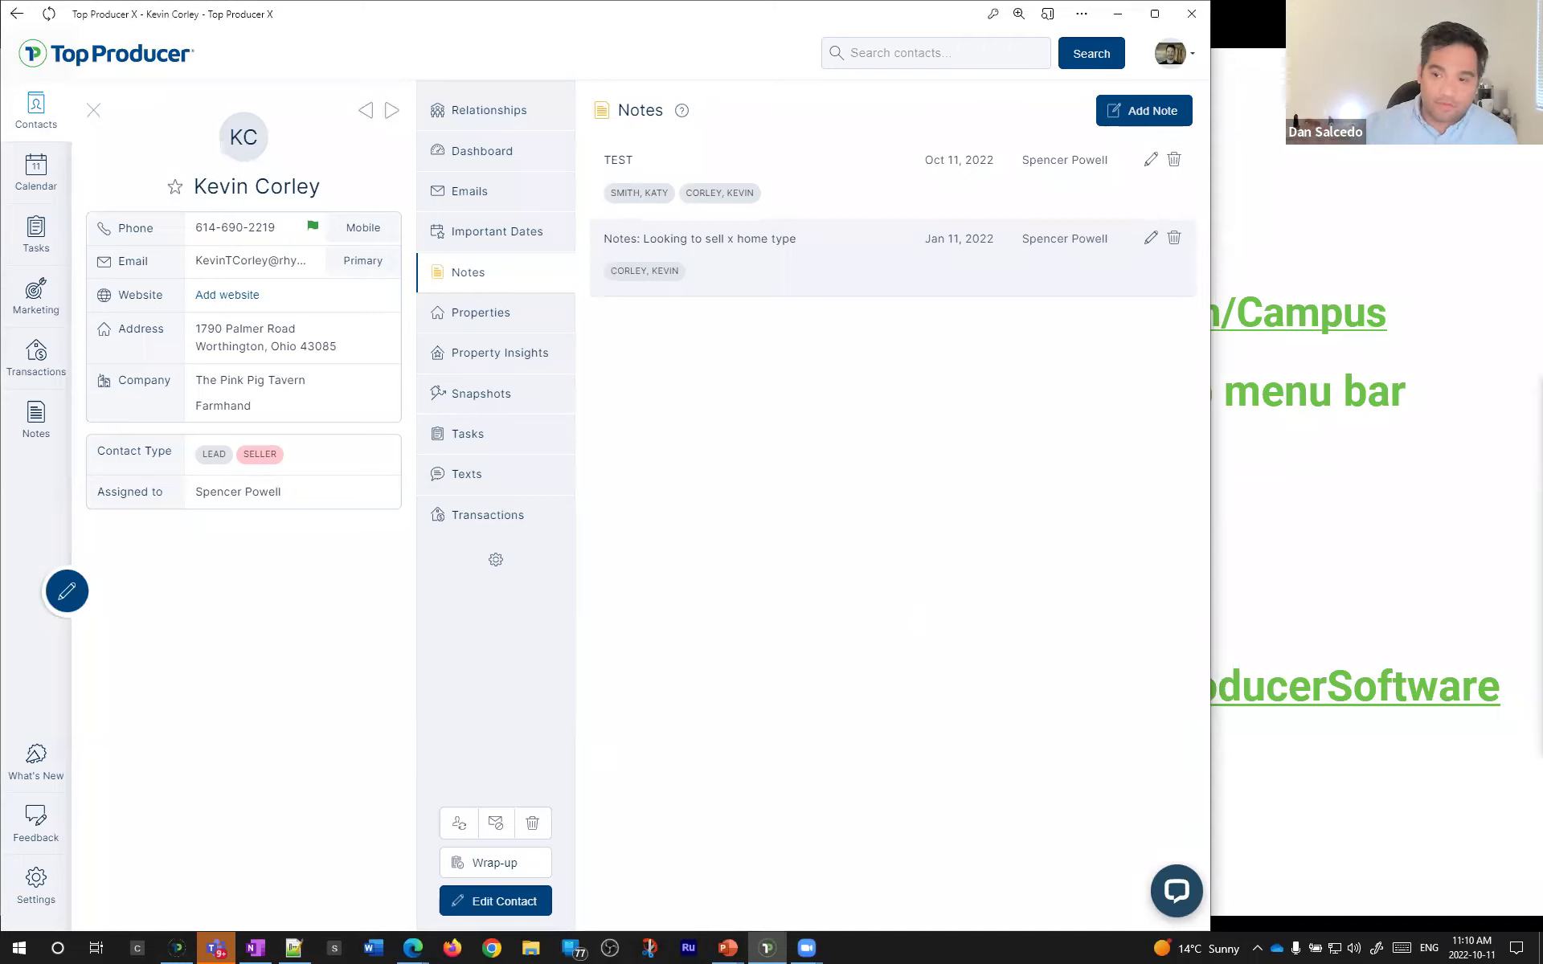
key(alt+Tab)
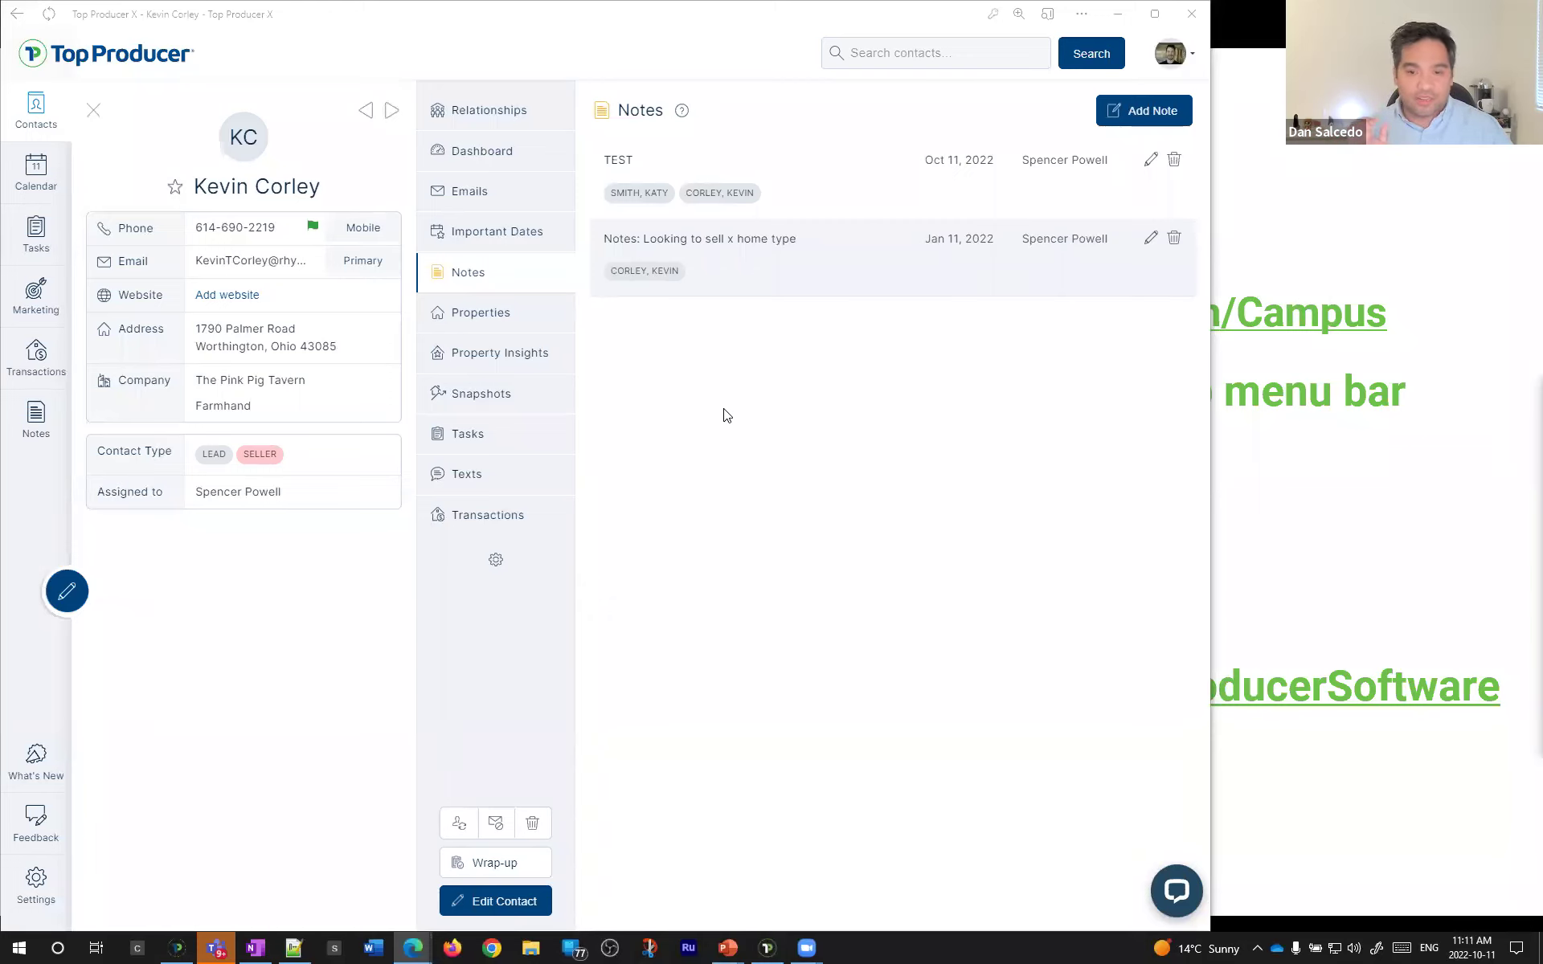
- Check the ex-partner's relationships, dismiss the support chat, close the contact, and maximize the window
click(485, 112)
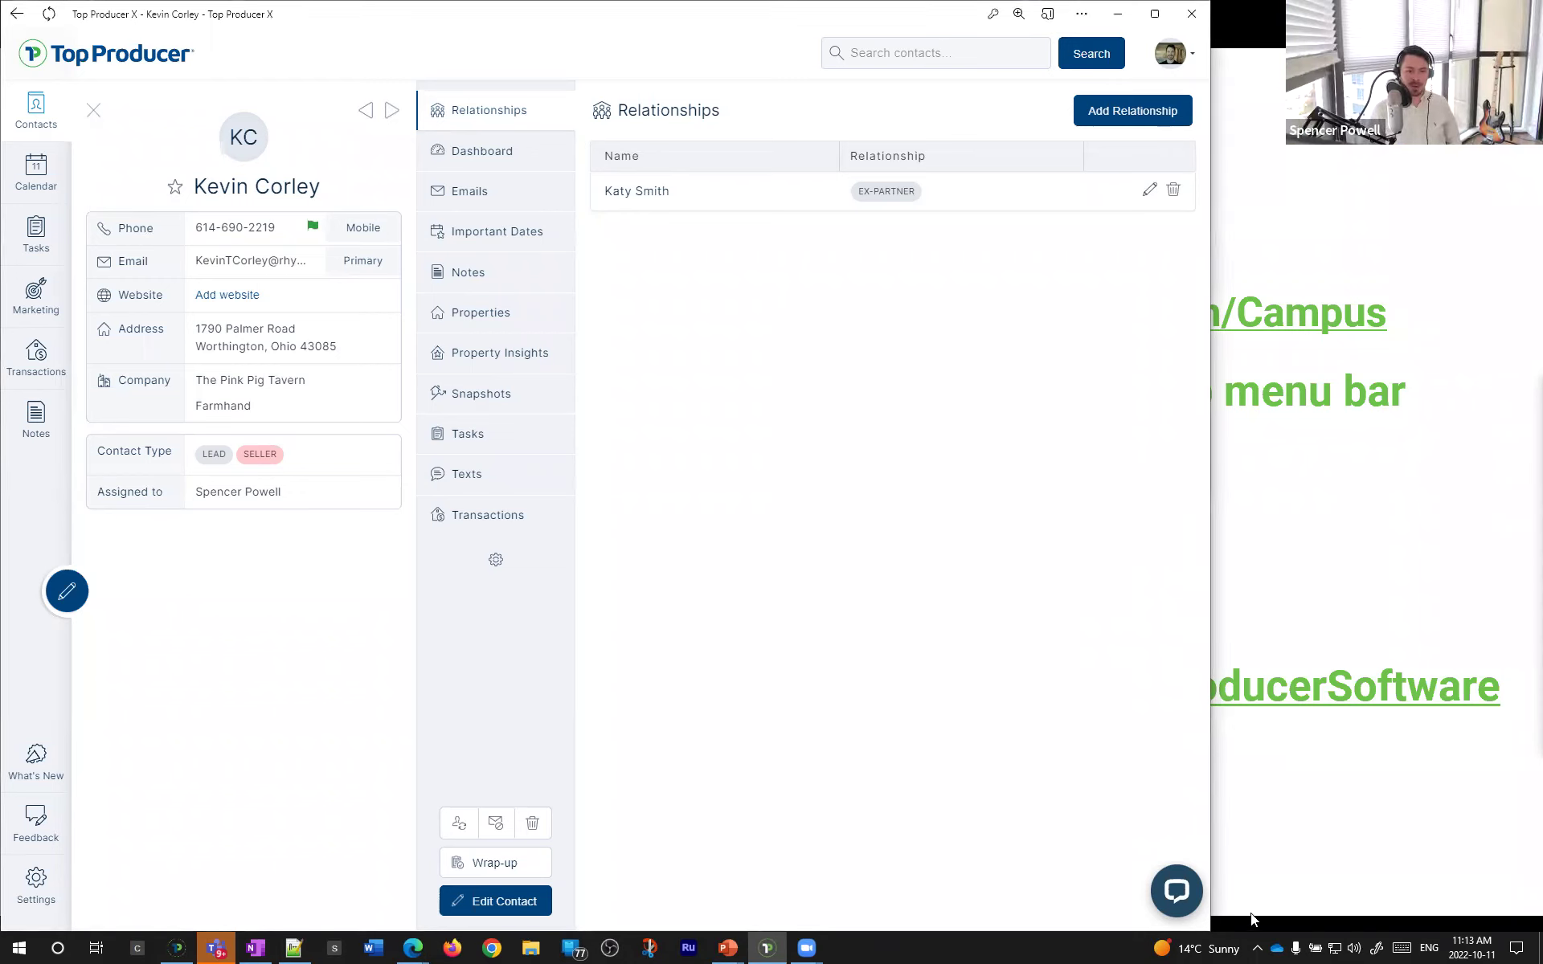
click(1176, 891)
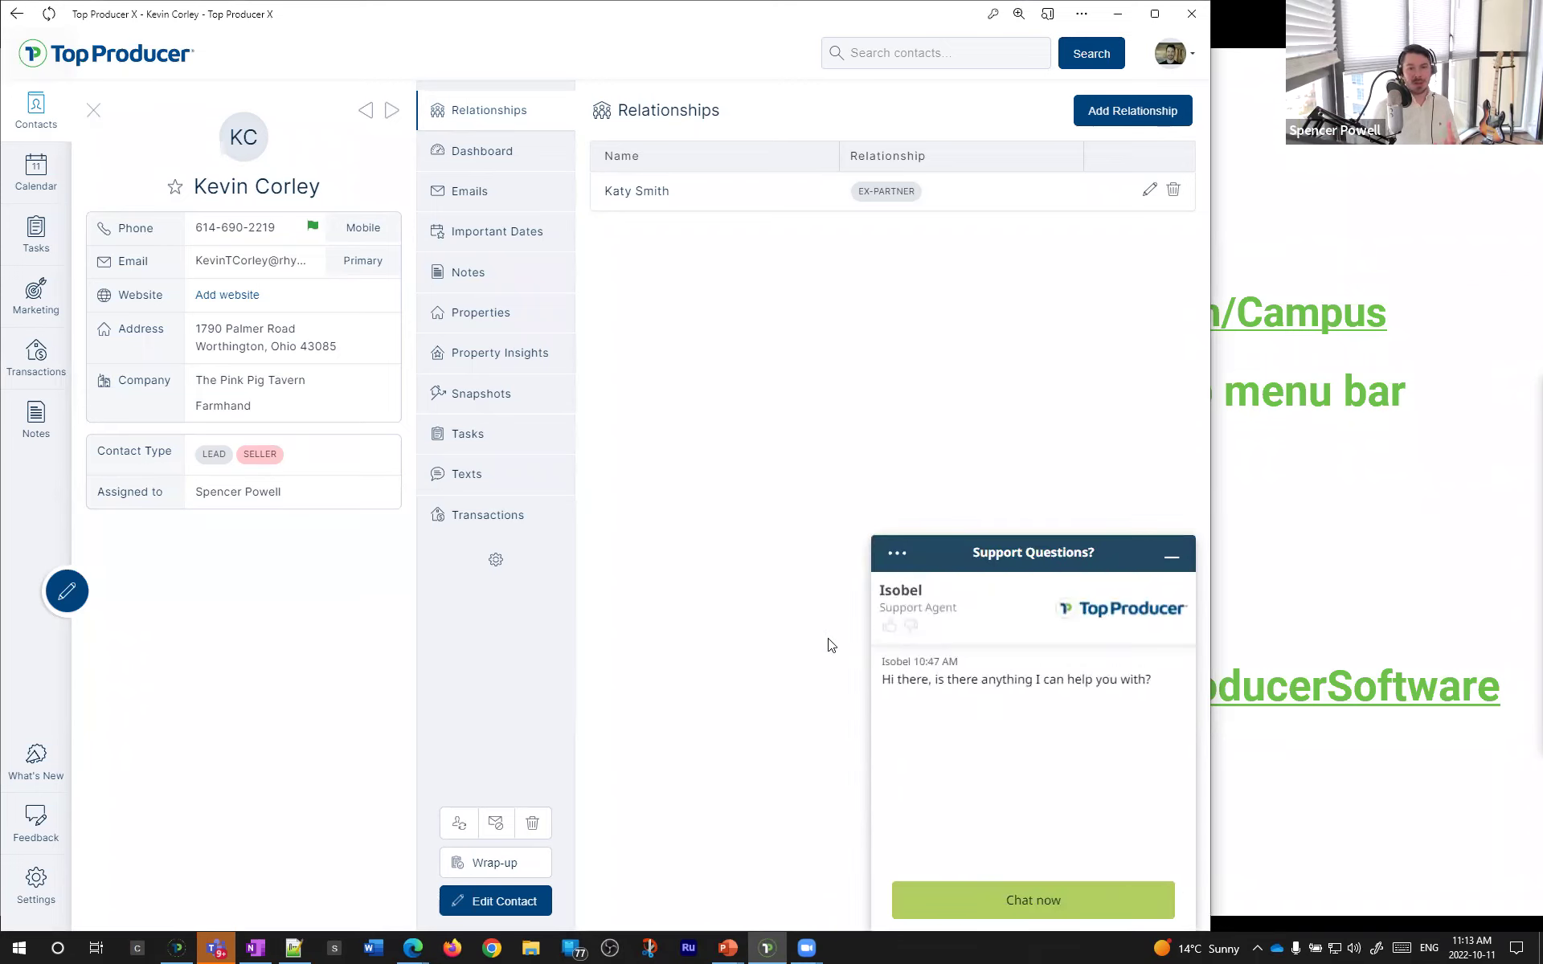
click(1171, 556)
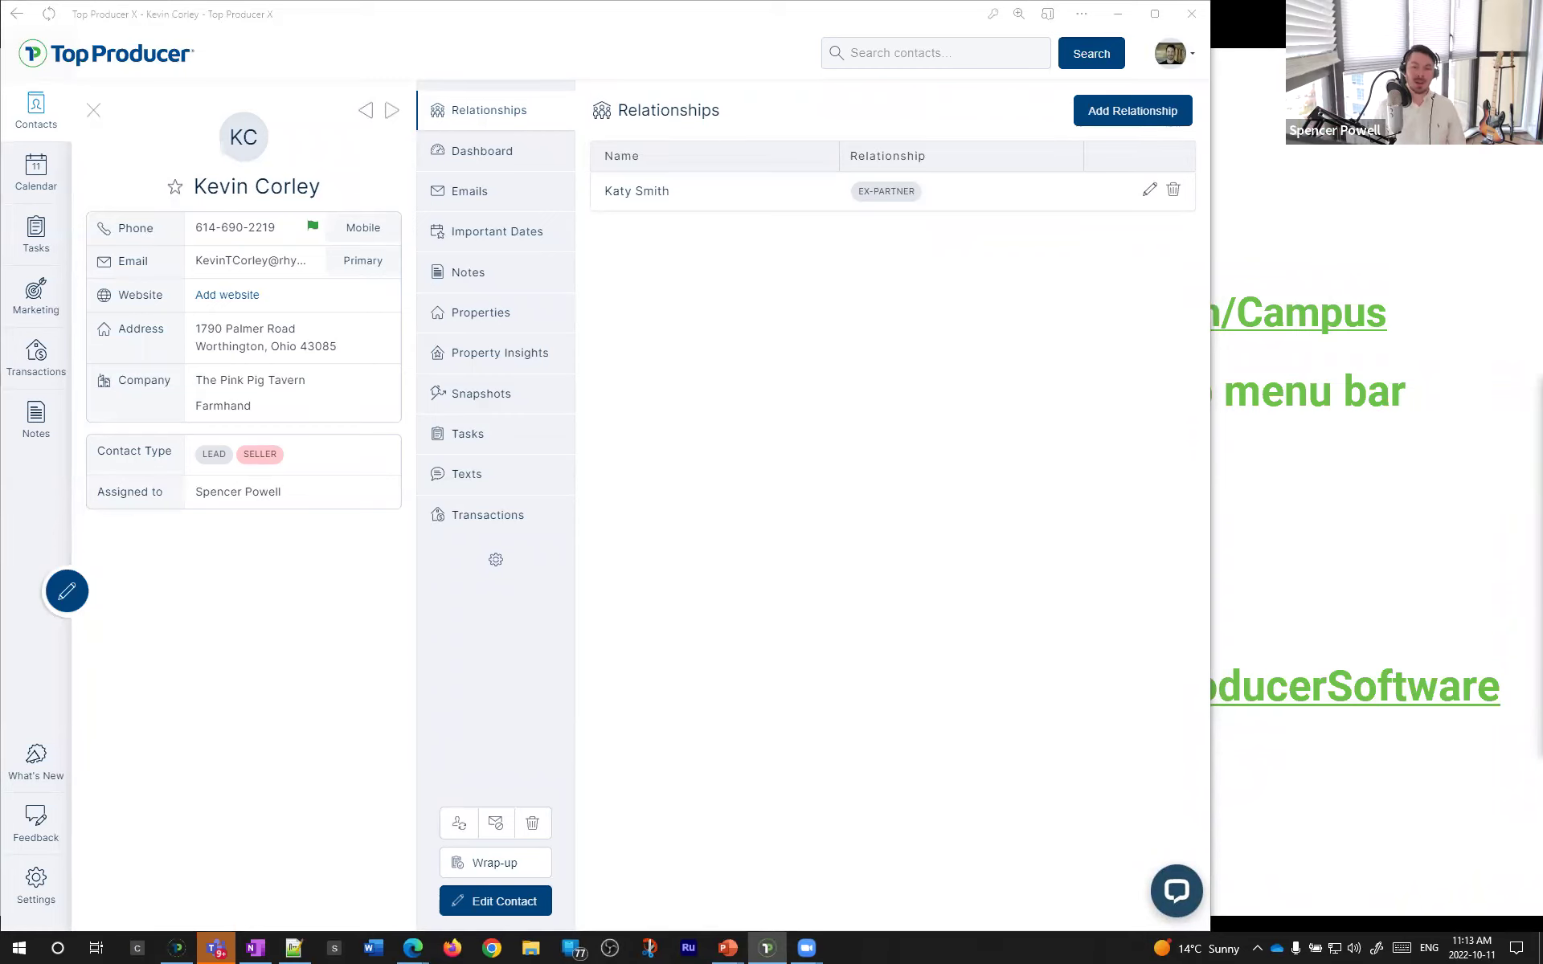
click(1085, 743)
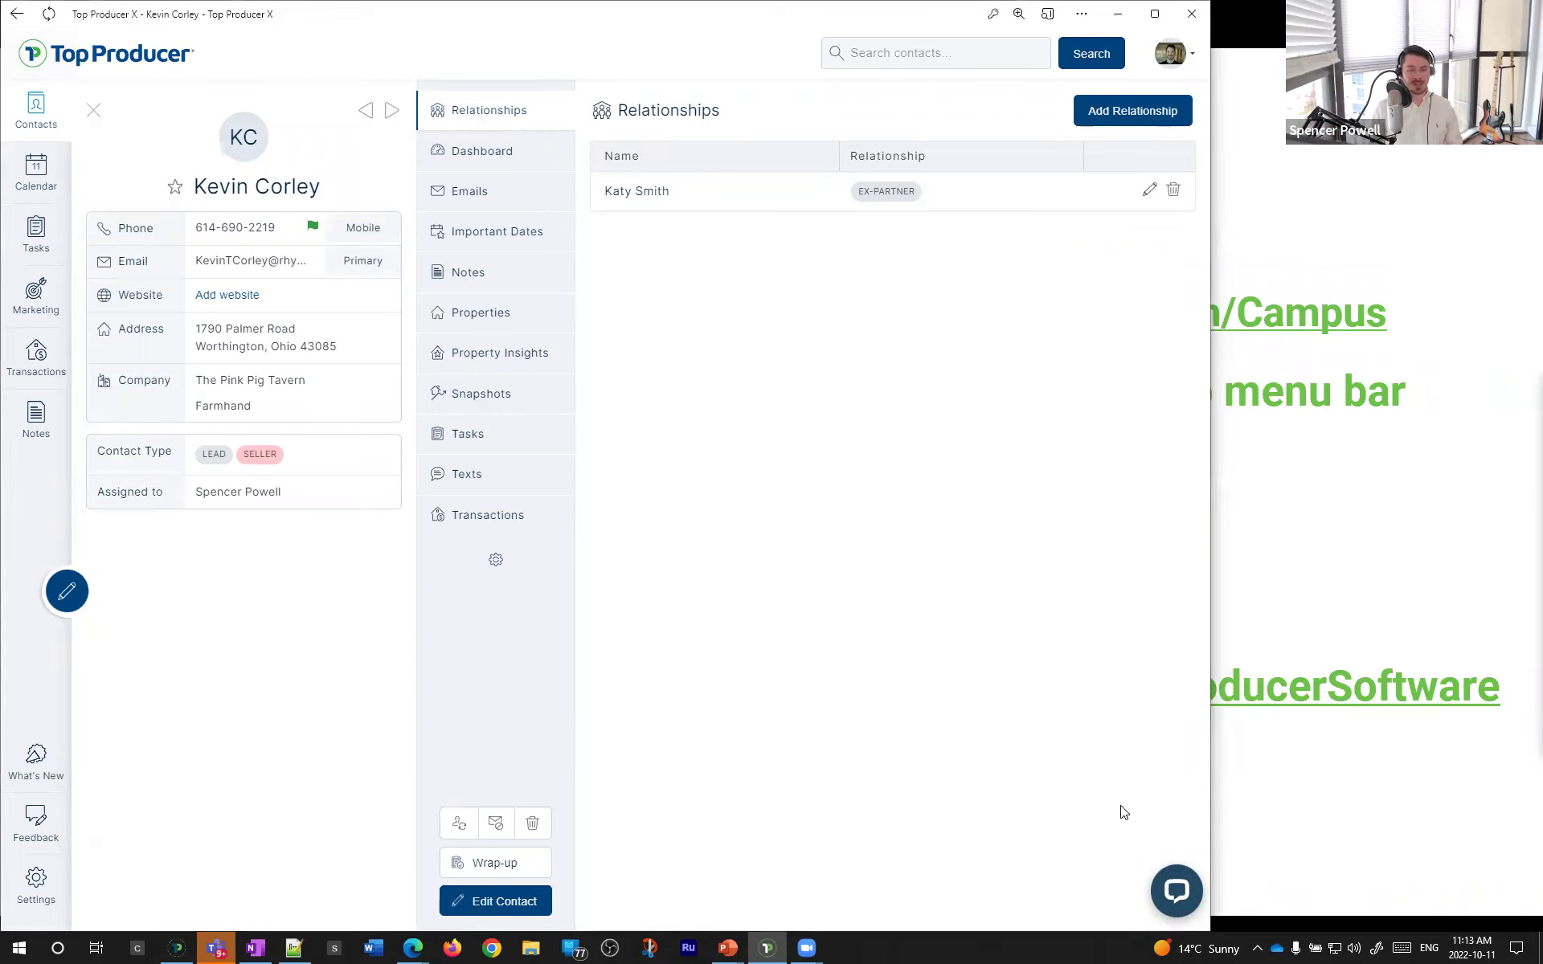
click(1191, 902)
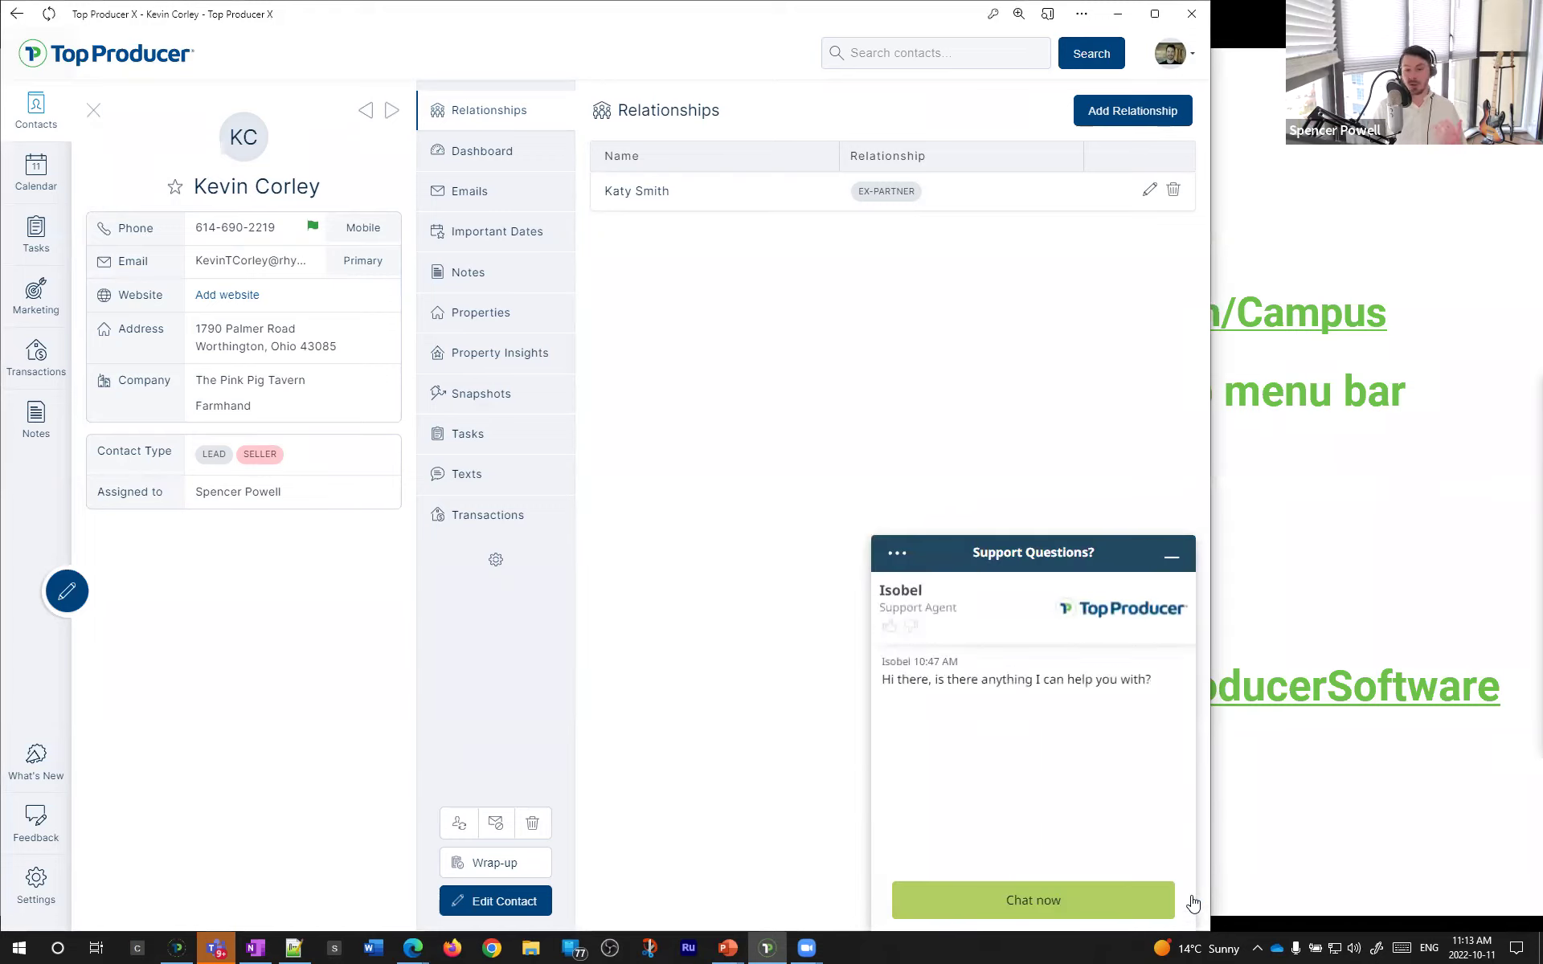
click(1173, 560)
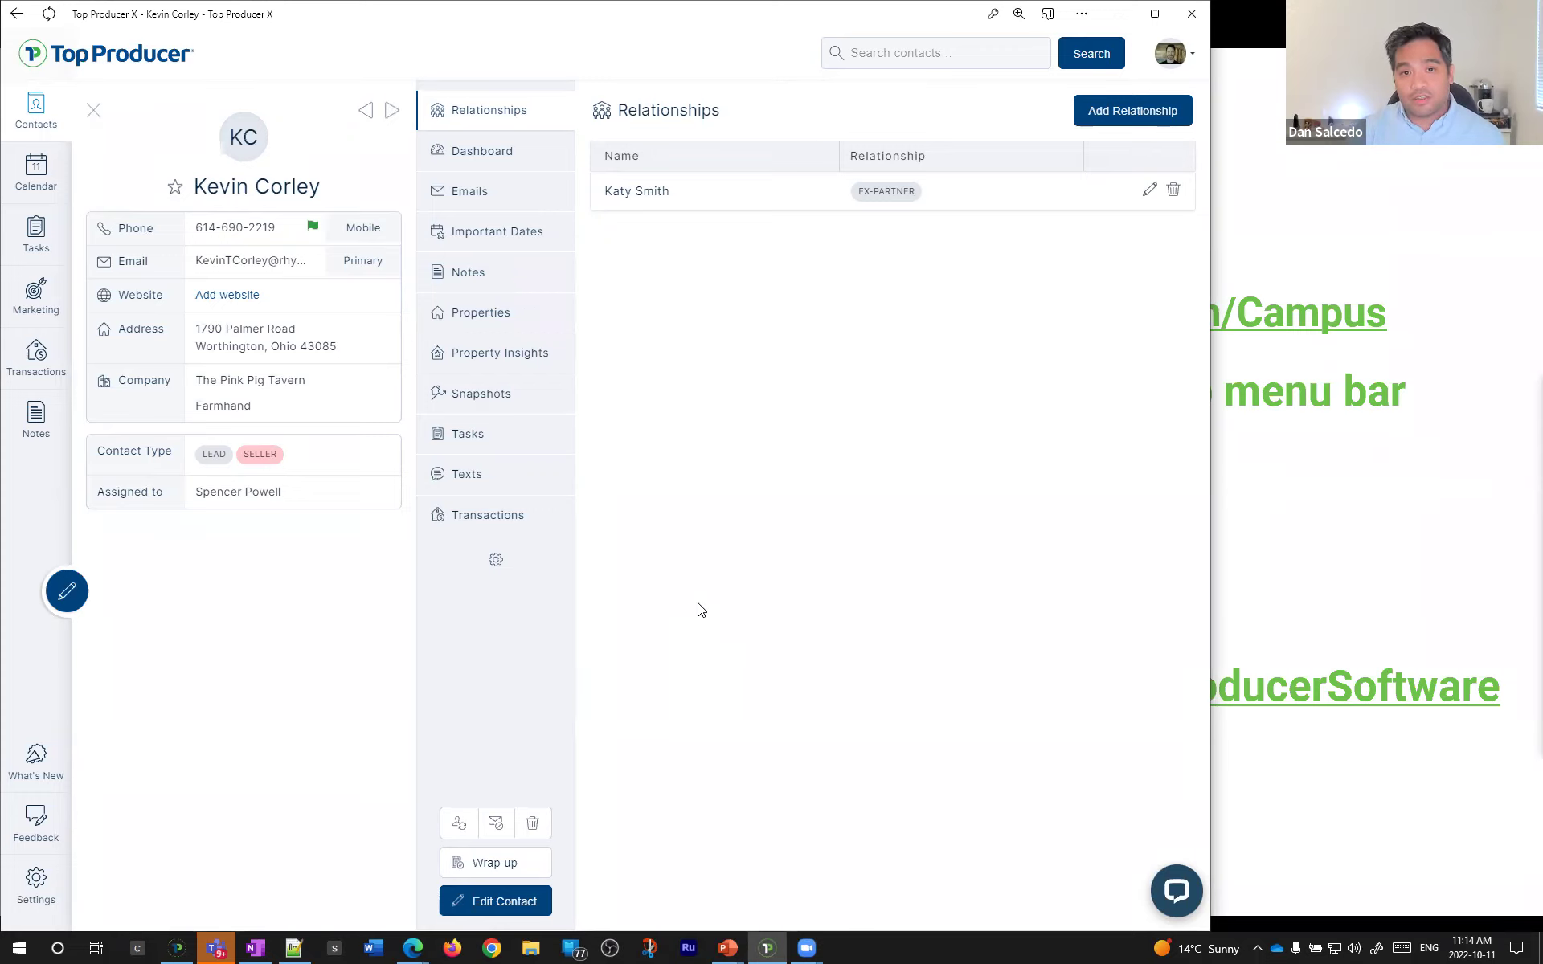
click(93, 110)
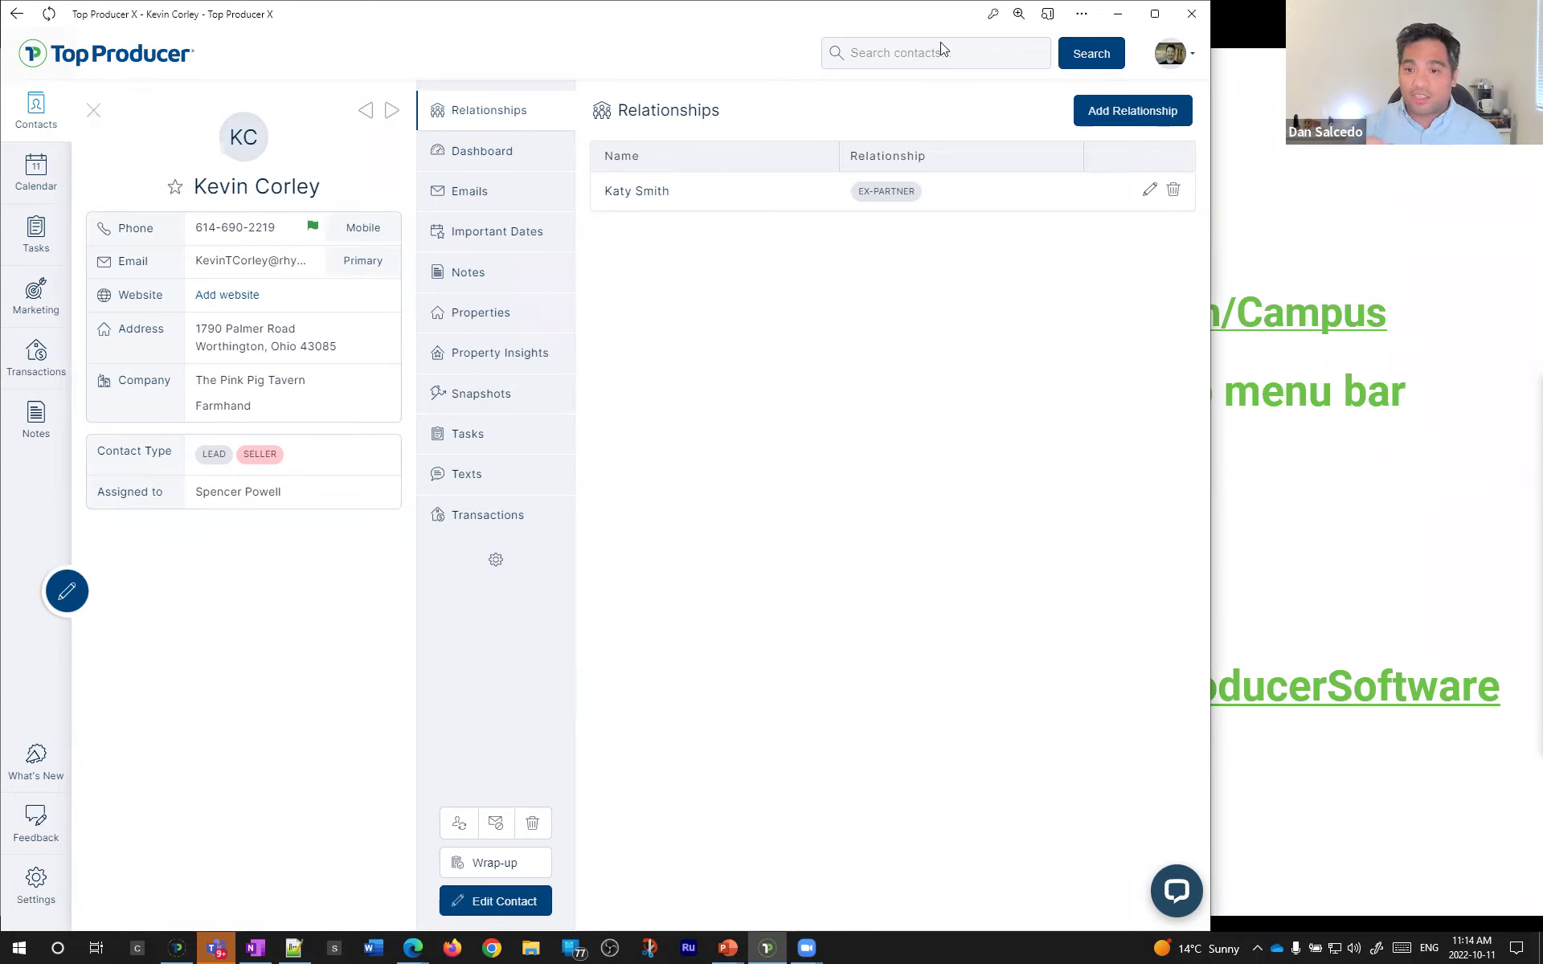
click(1154, 23)
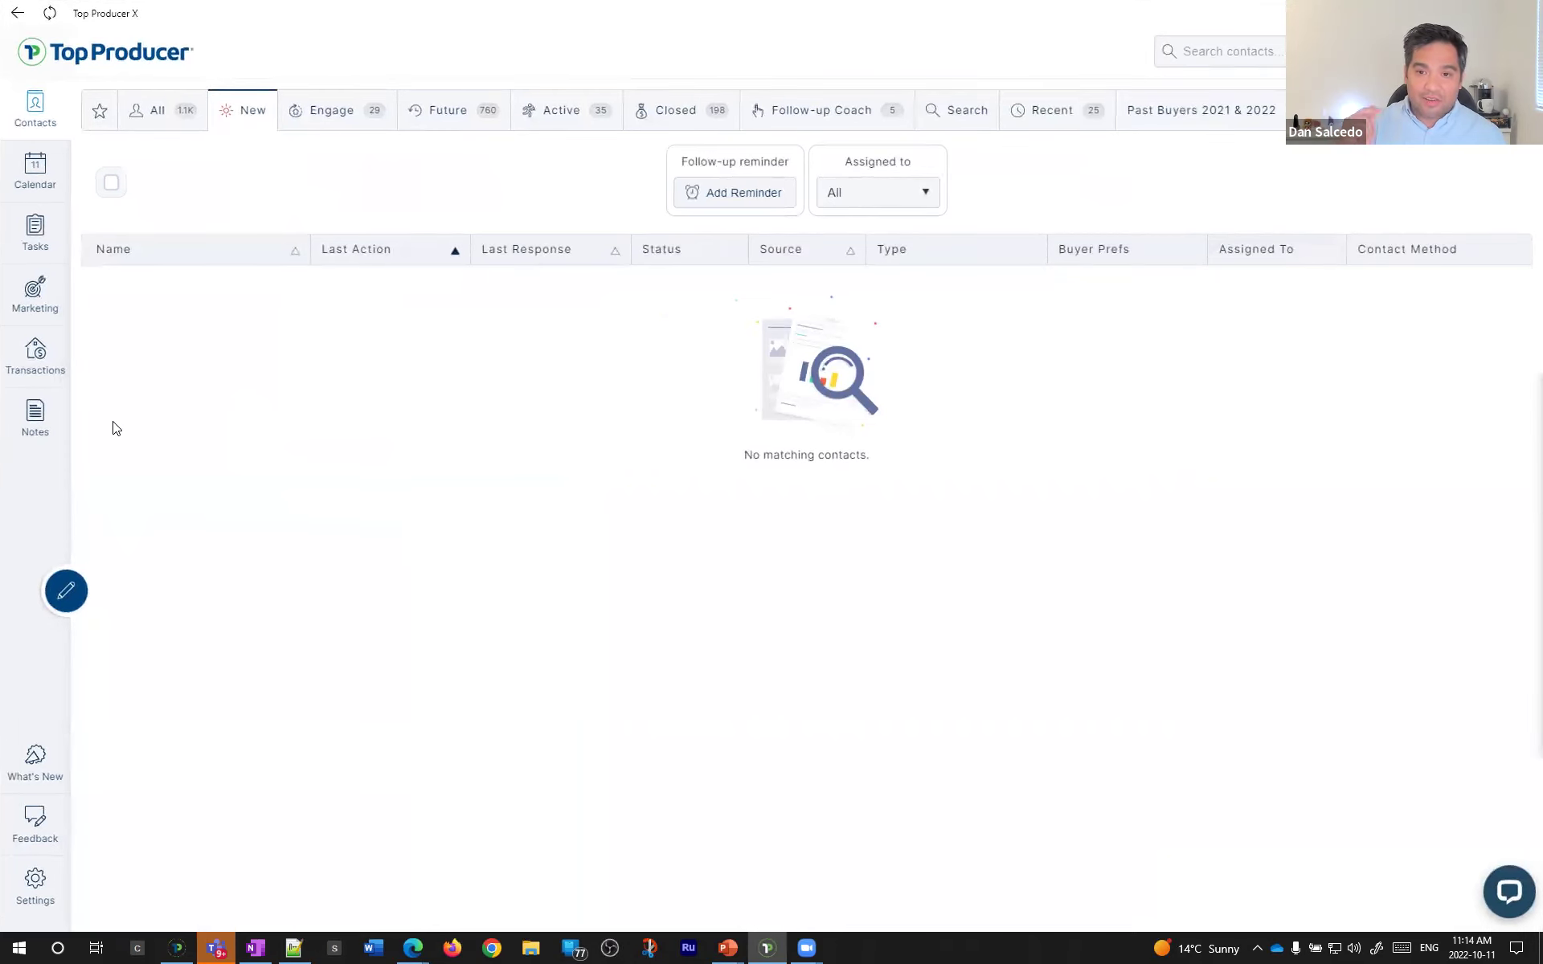
- From Transactions, open the first listing's primary buyer and show his Relationships
click(44, 363)
click(436, 350)
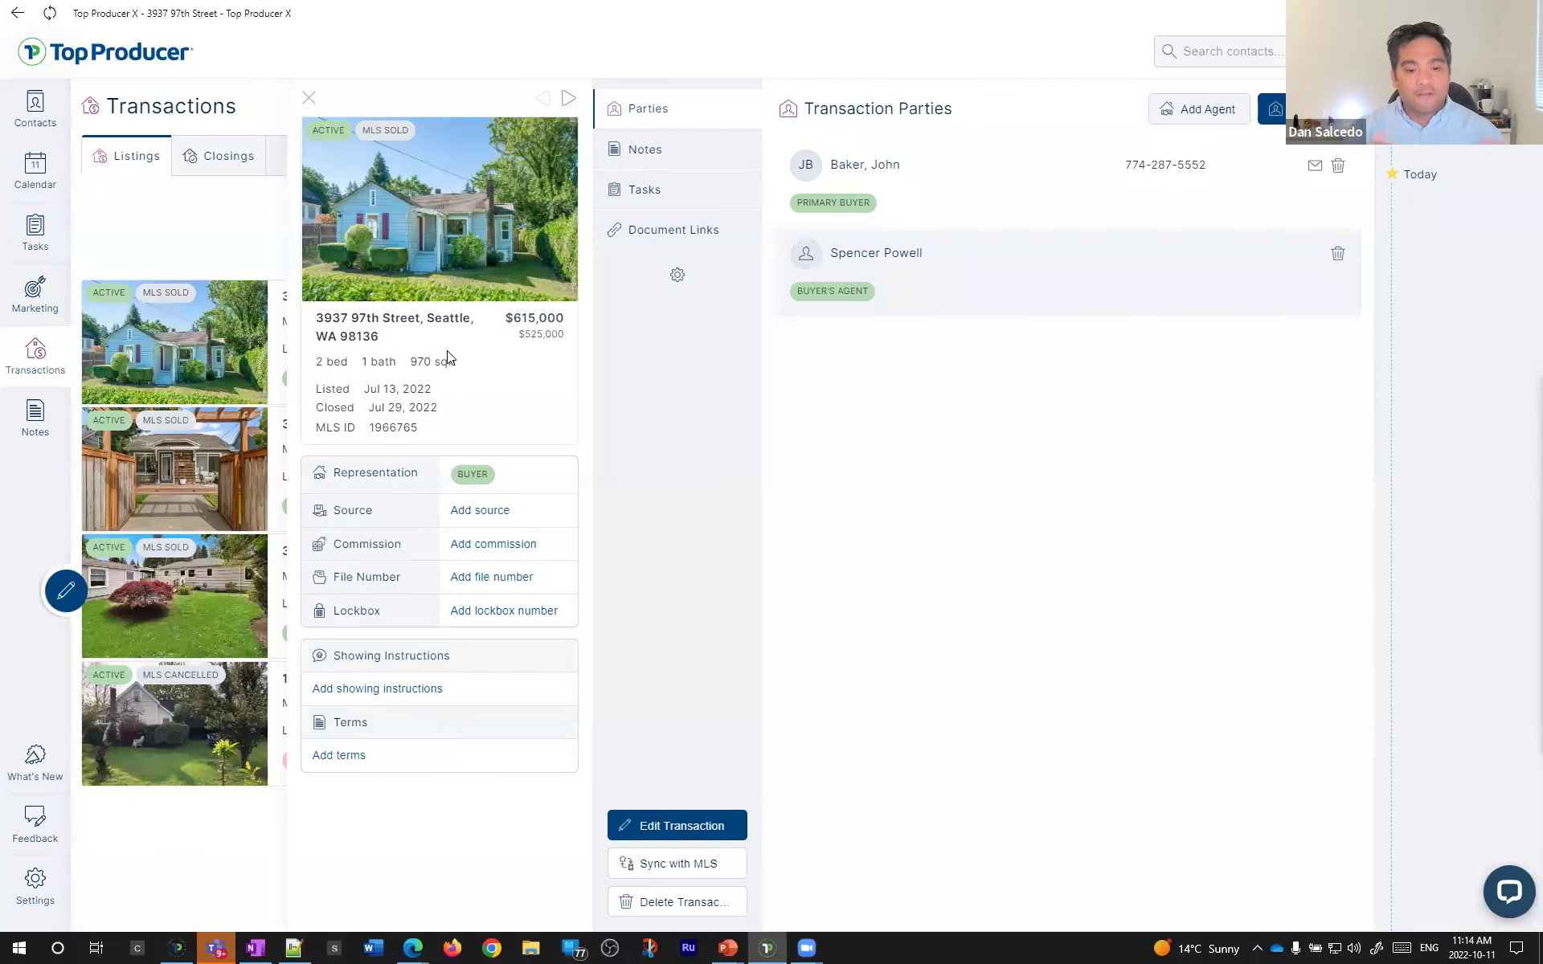
click(926, 166)
click(717, 108)
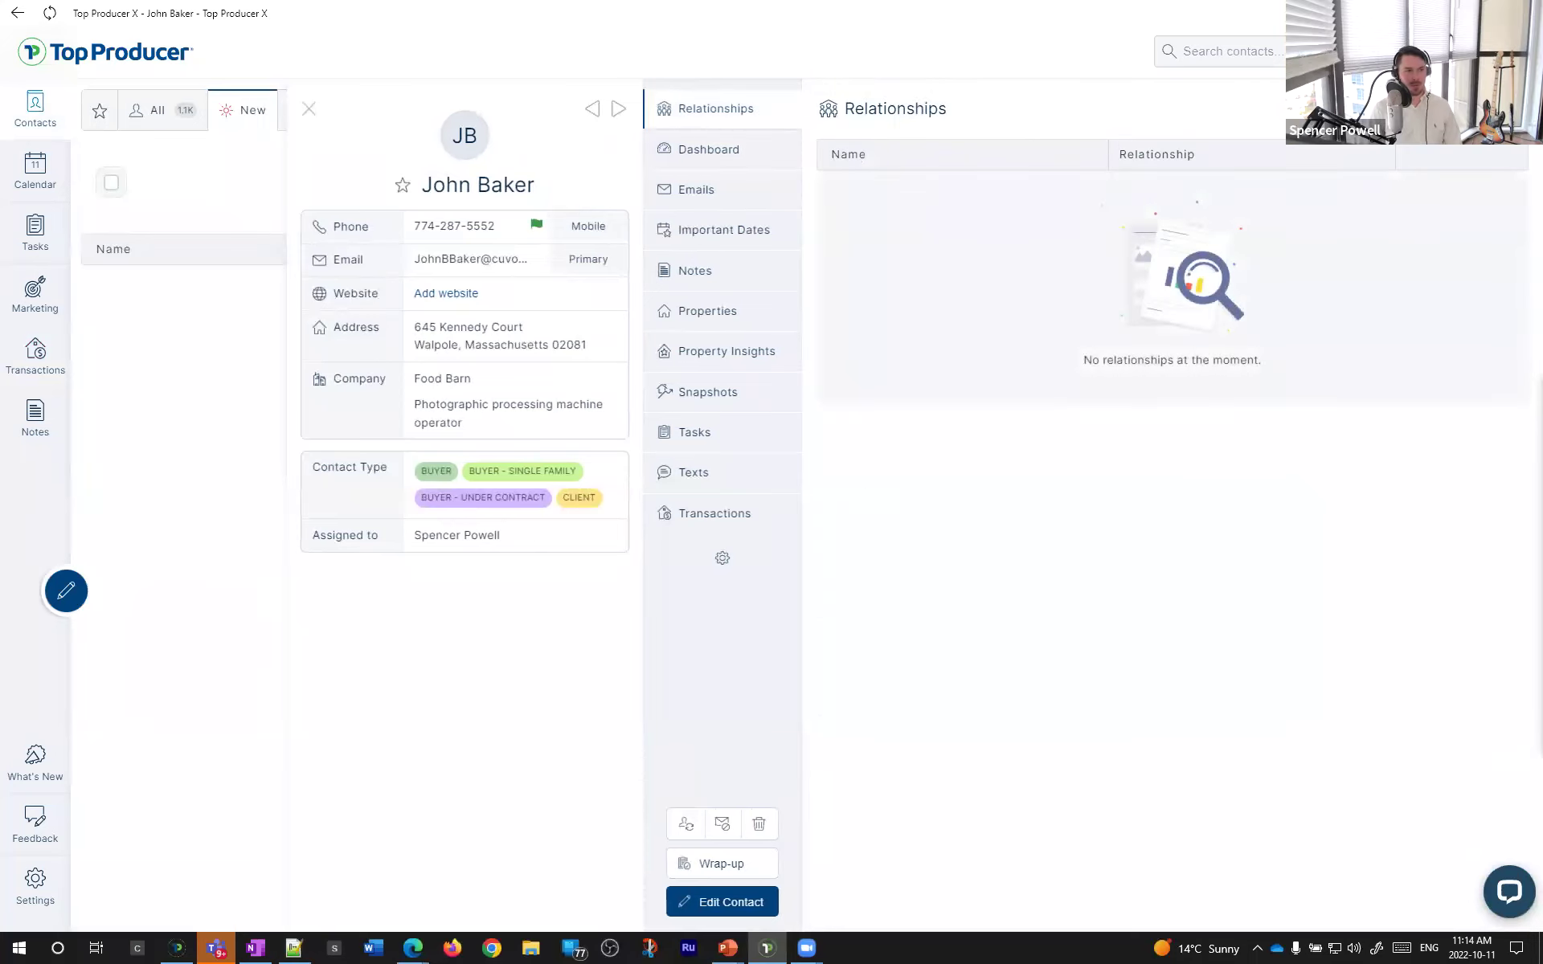
- Add the buyer's wife as his Spouse relationship, then open his Seattle transaction
click(1495, 109)
click(726, 447)
text(jane)
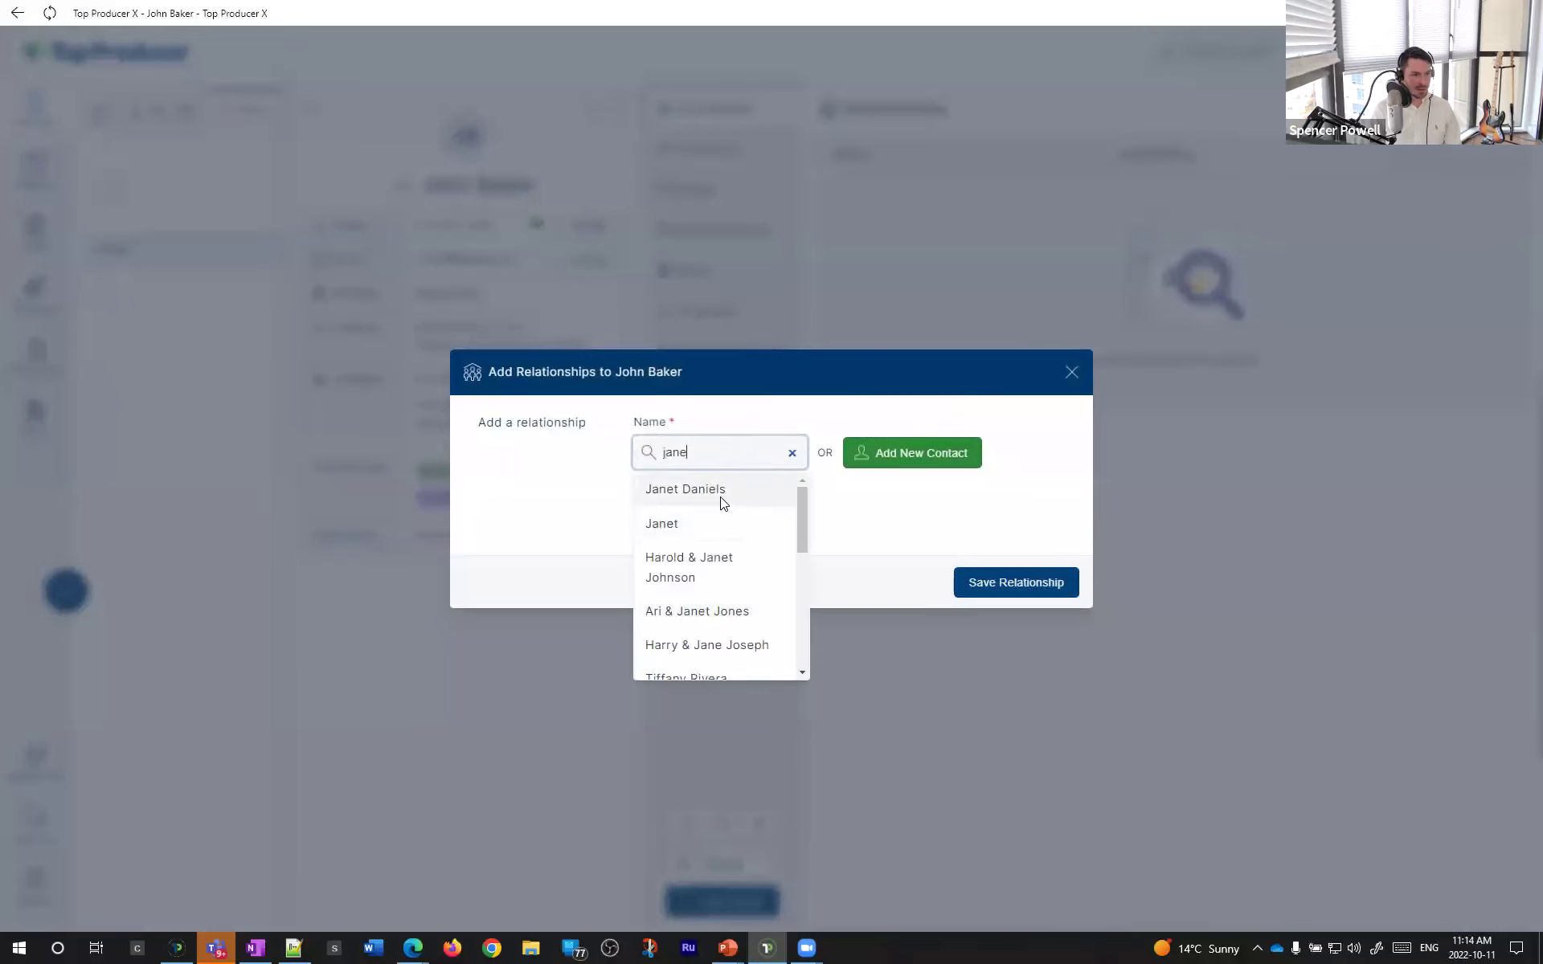
click(721, 502)
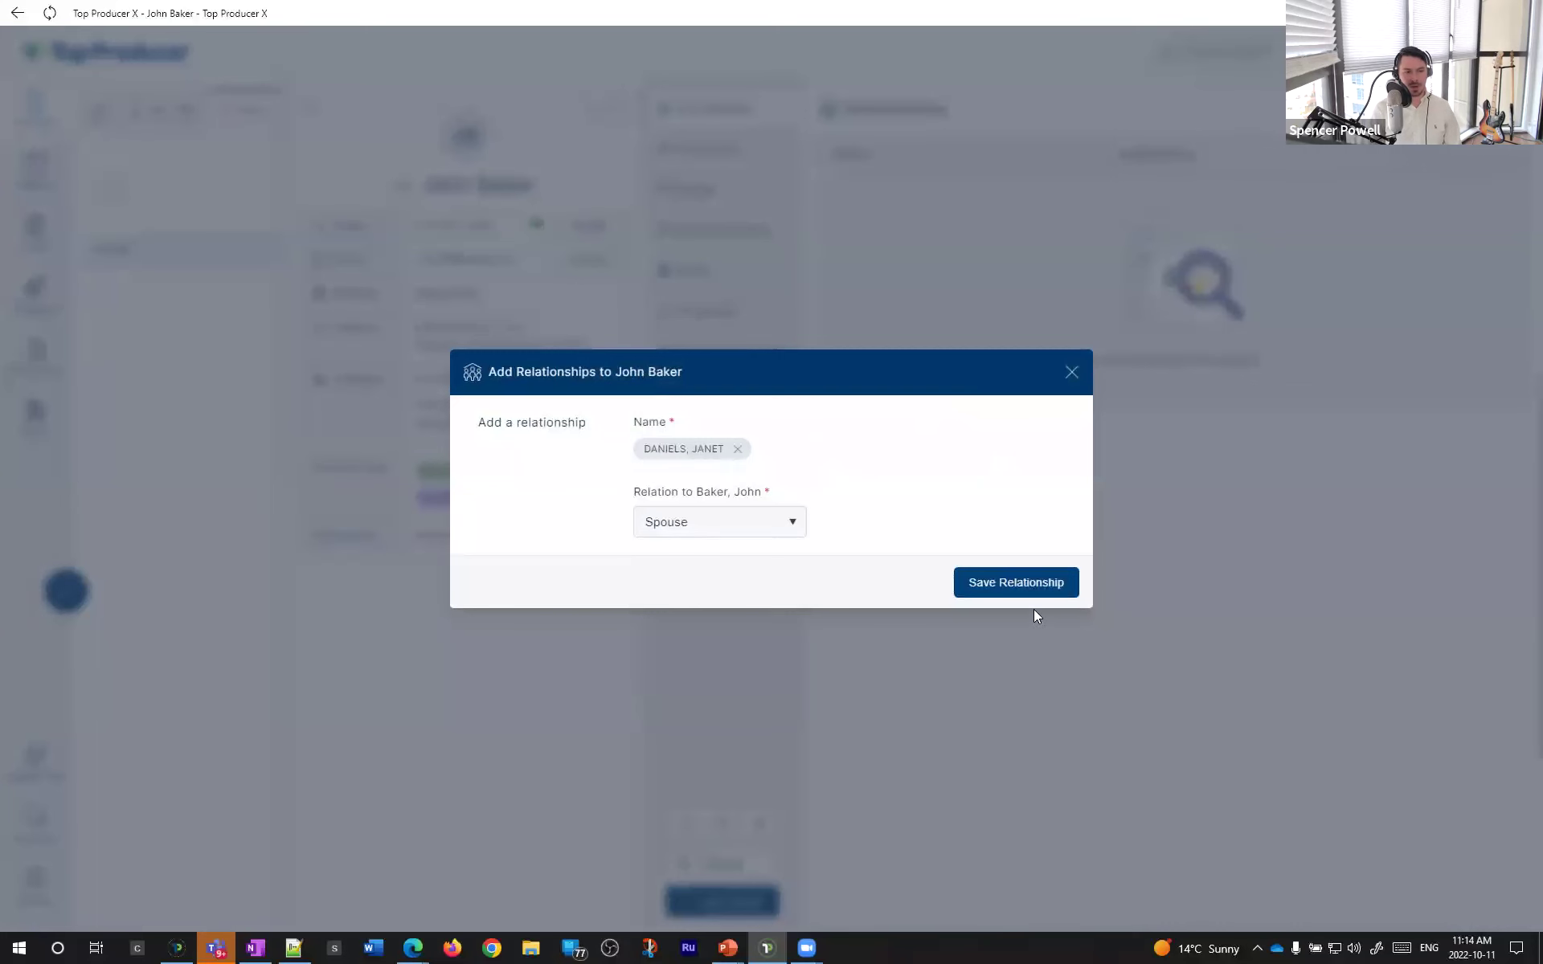
click(1026, 583)
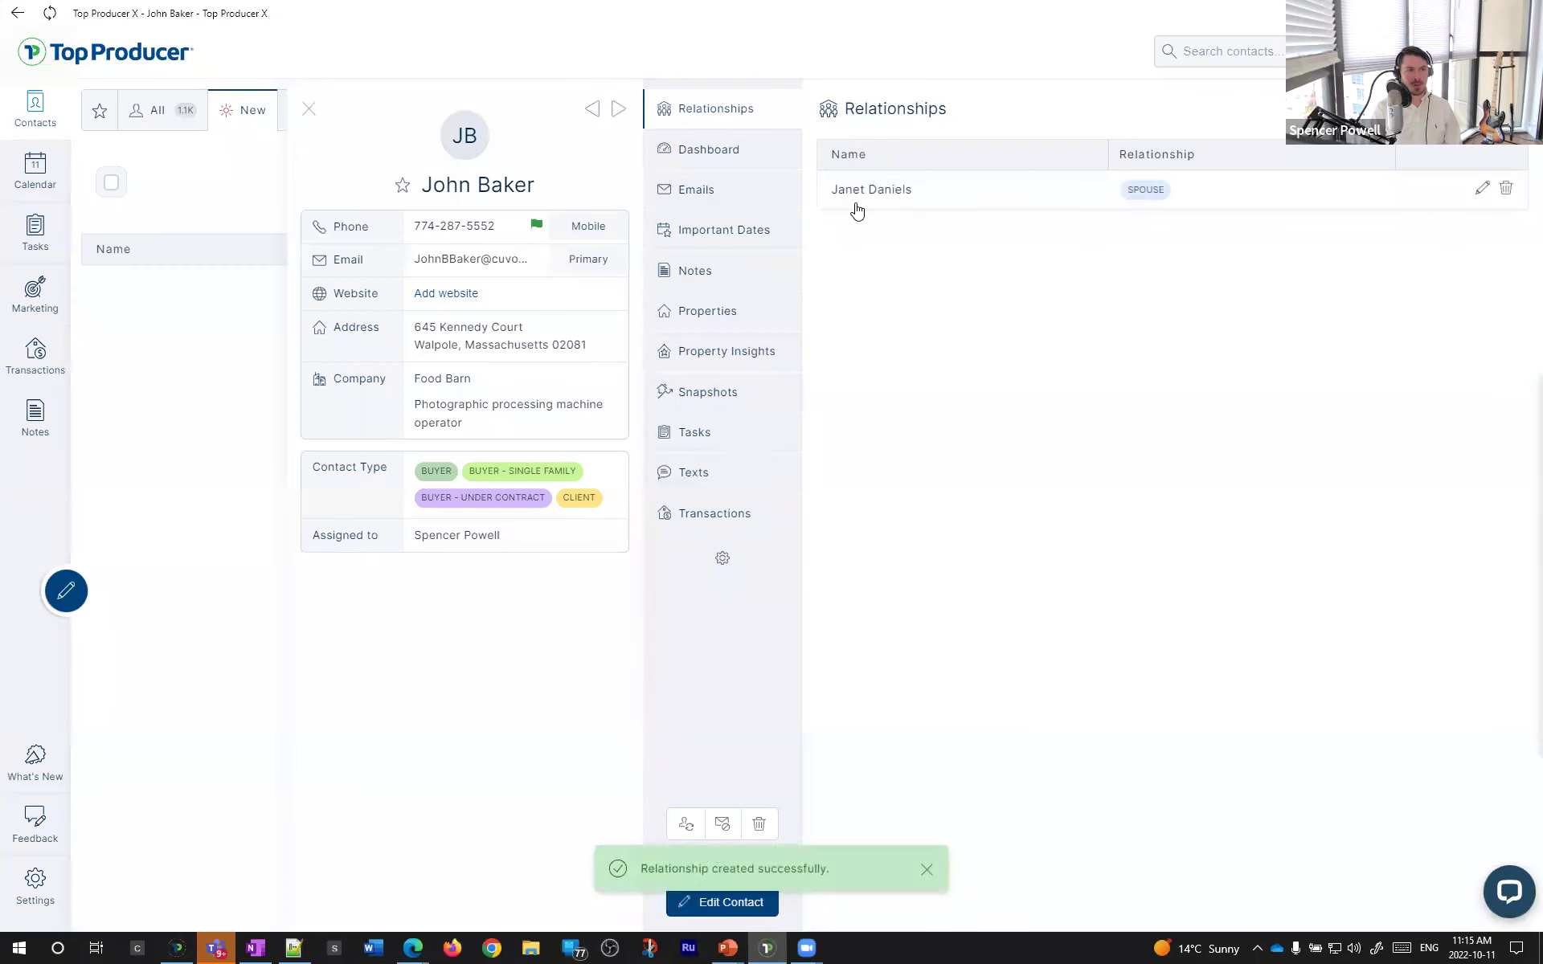
click(754, 514)
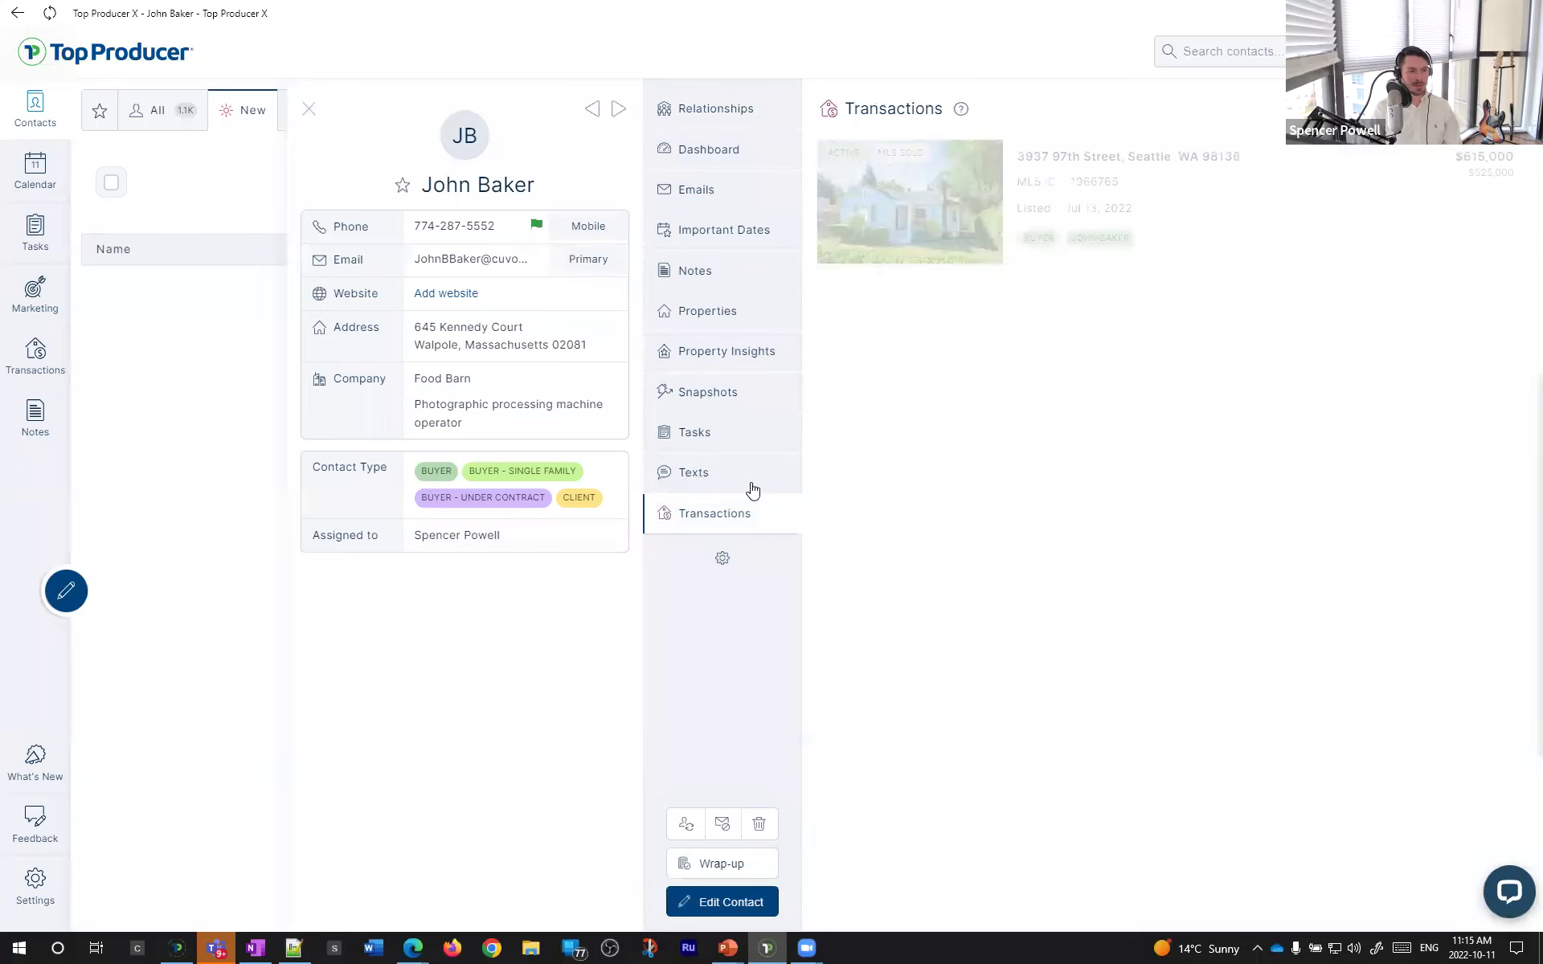
click(860, 217)
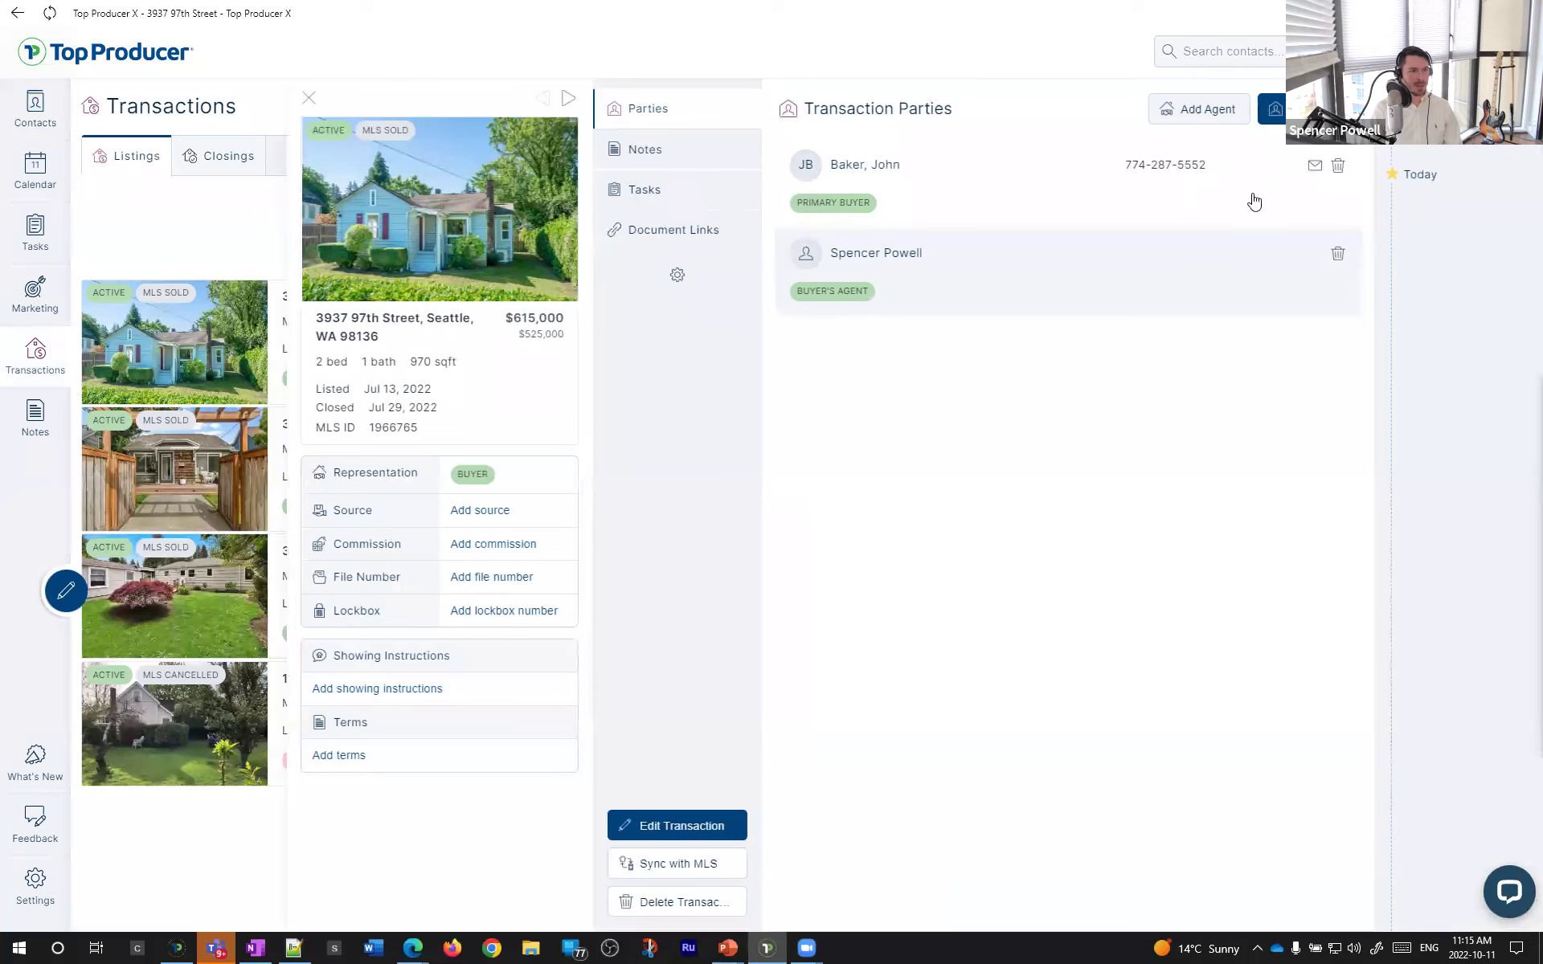
- Add the buyer's spouse as a Primary buyer party on the Seattle transaction
double_click(1074, 19)
click(982, 115)
click(595, 434)
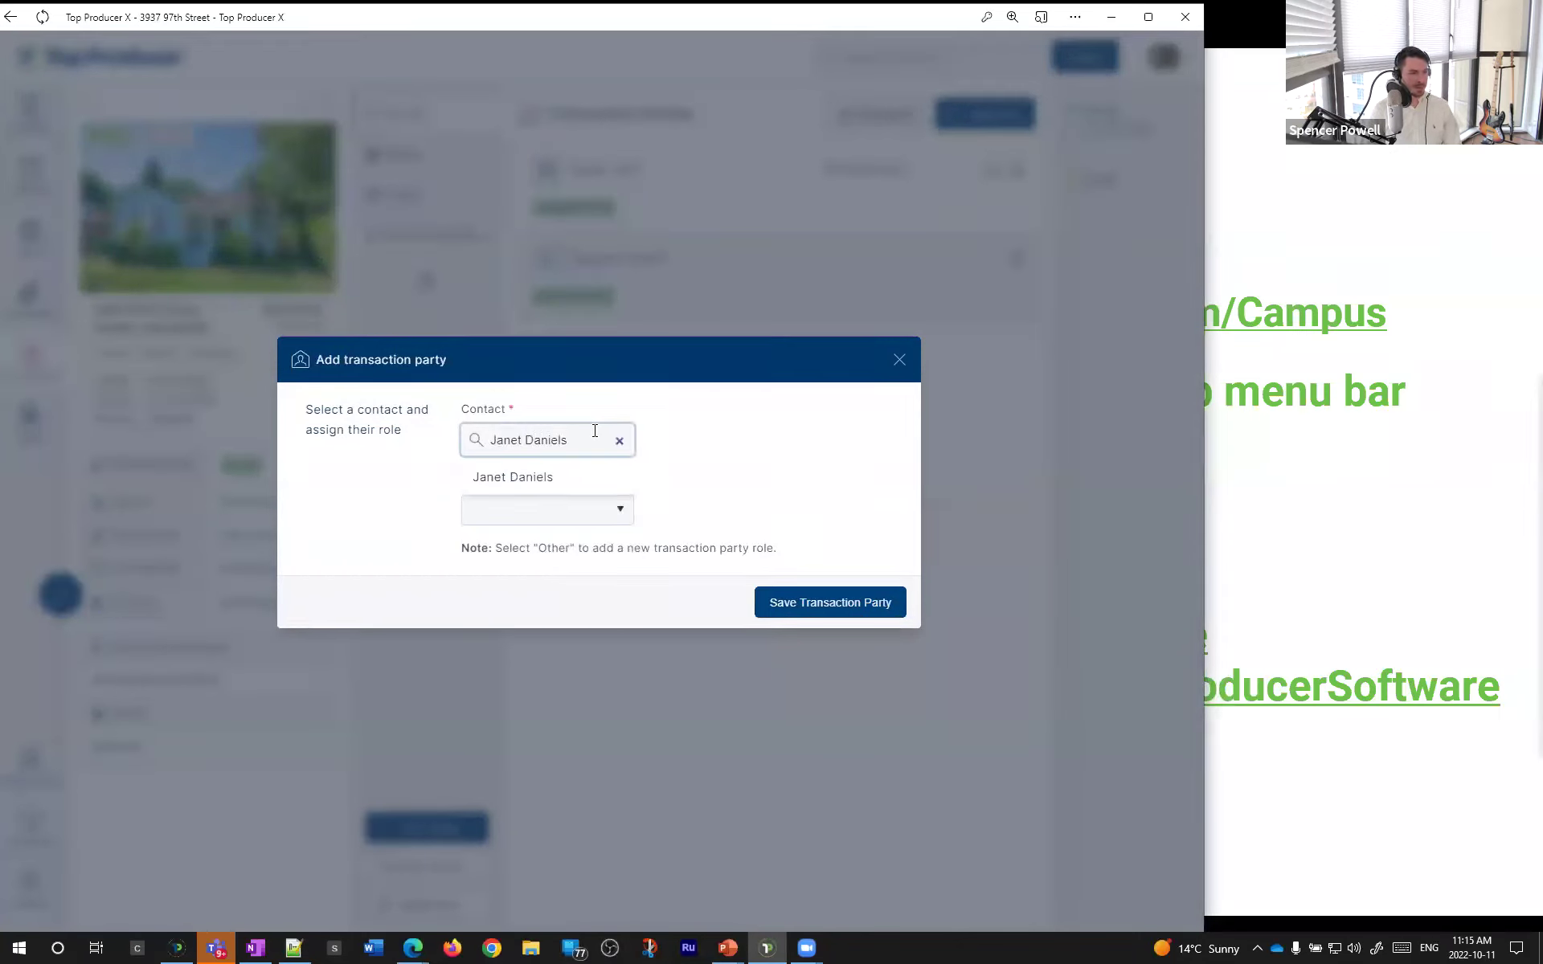
click(566, 481)
click(561, 507)
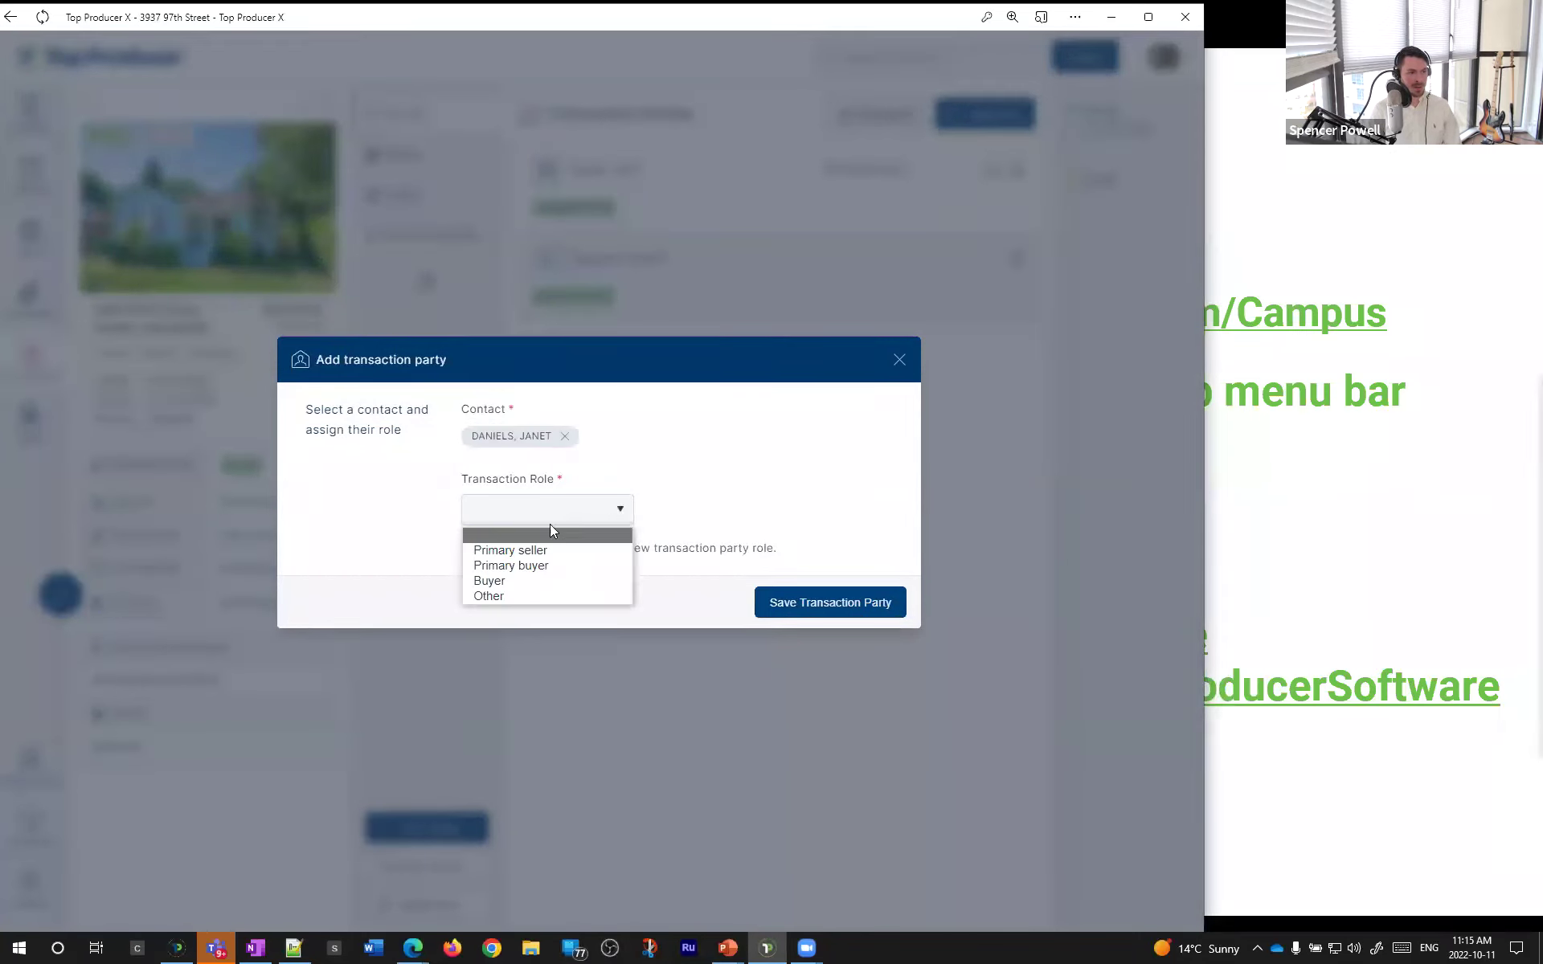
click(554, 568)
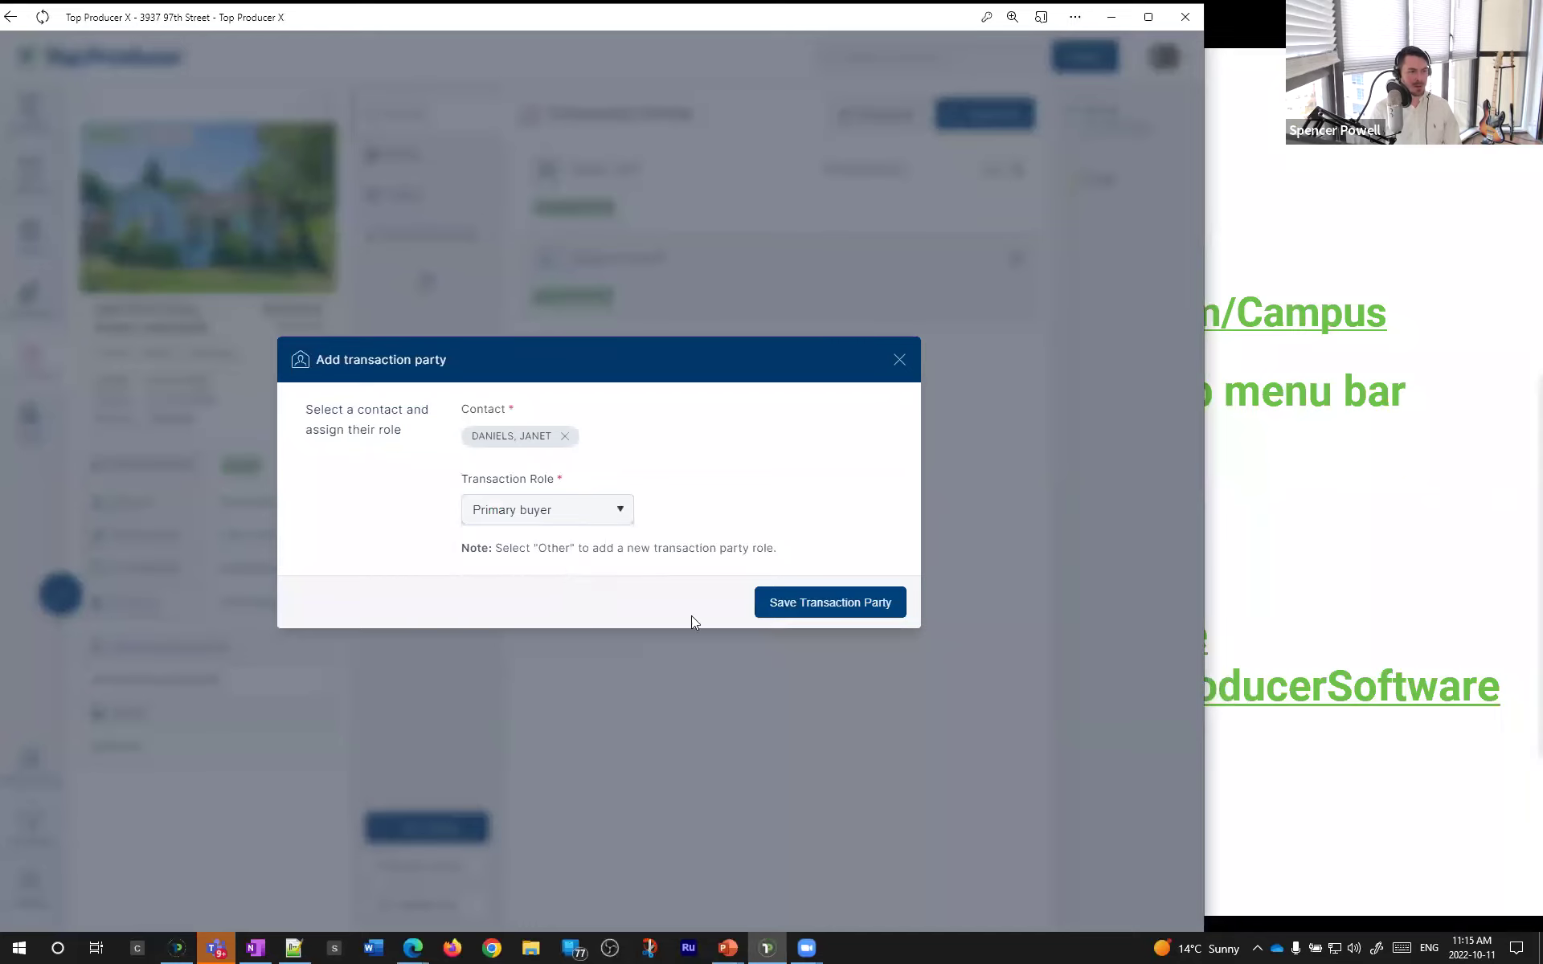
click(841, 610)
click(698, 537)
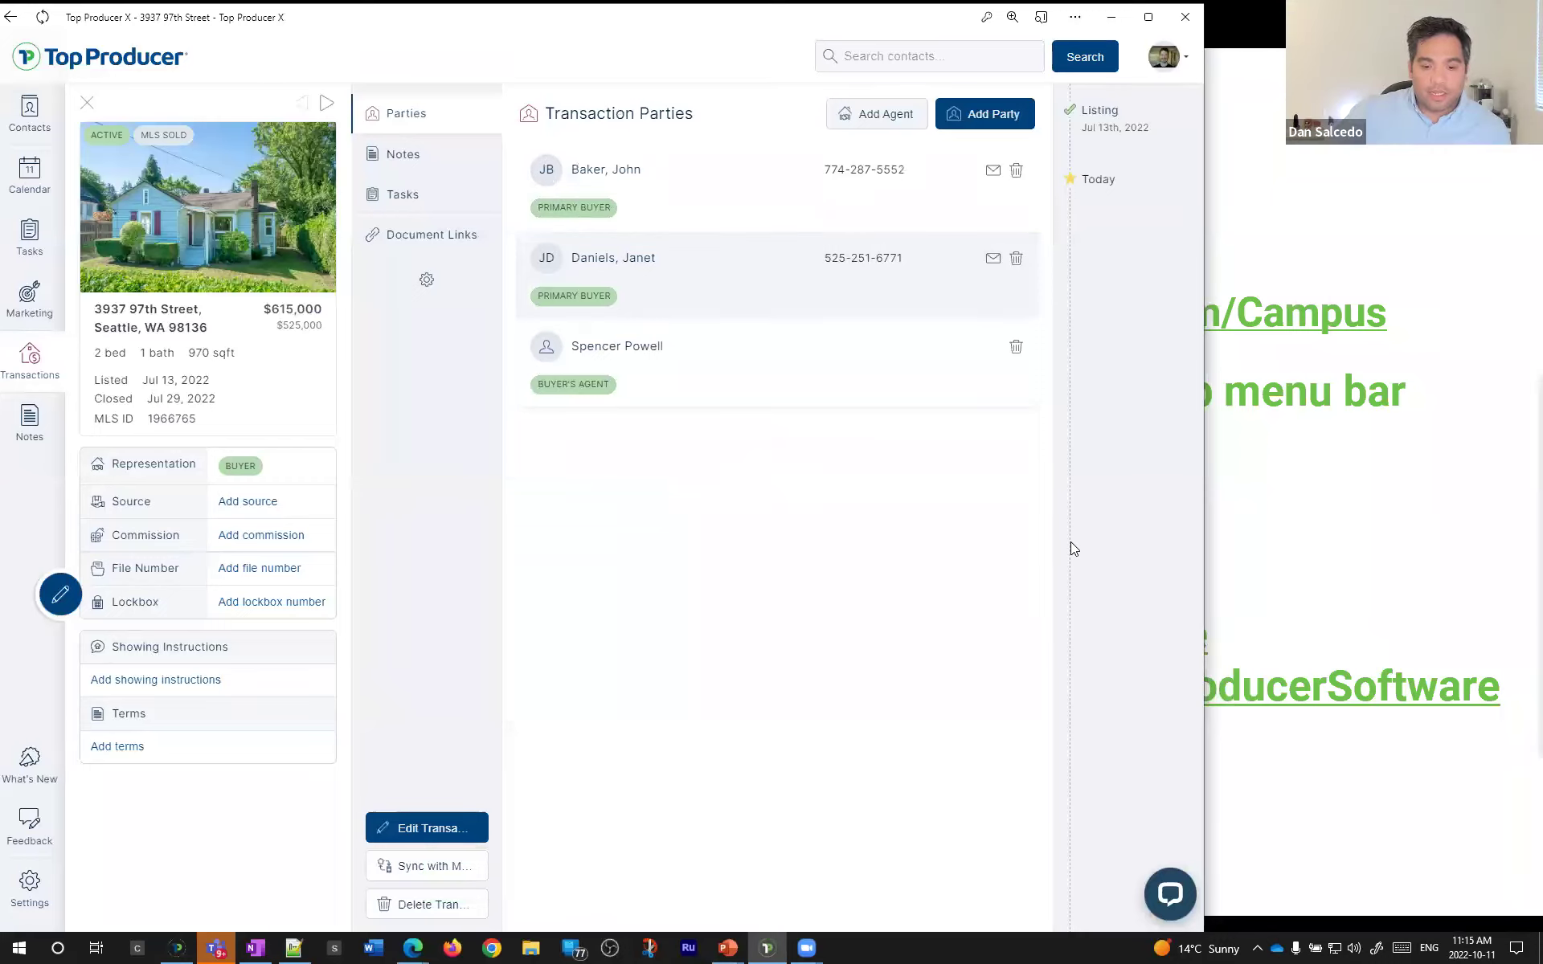
click(987, 114)
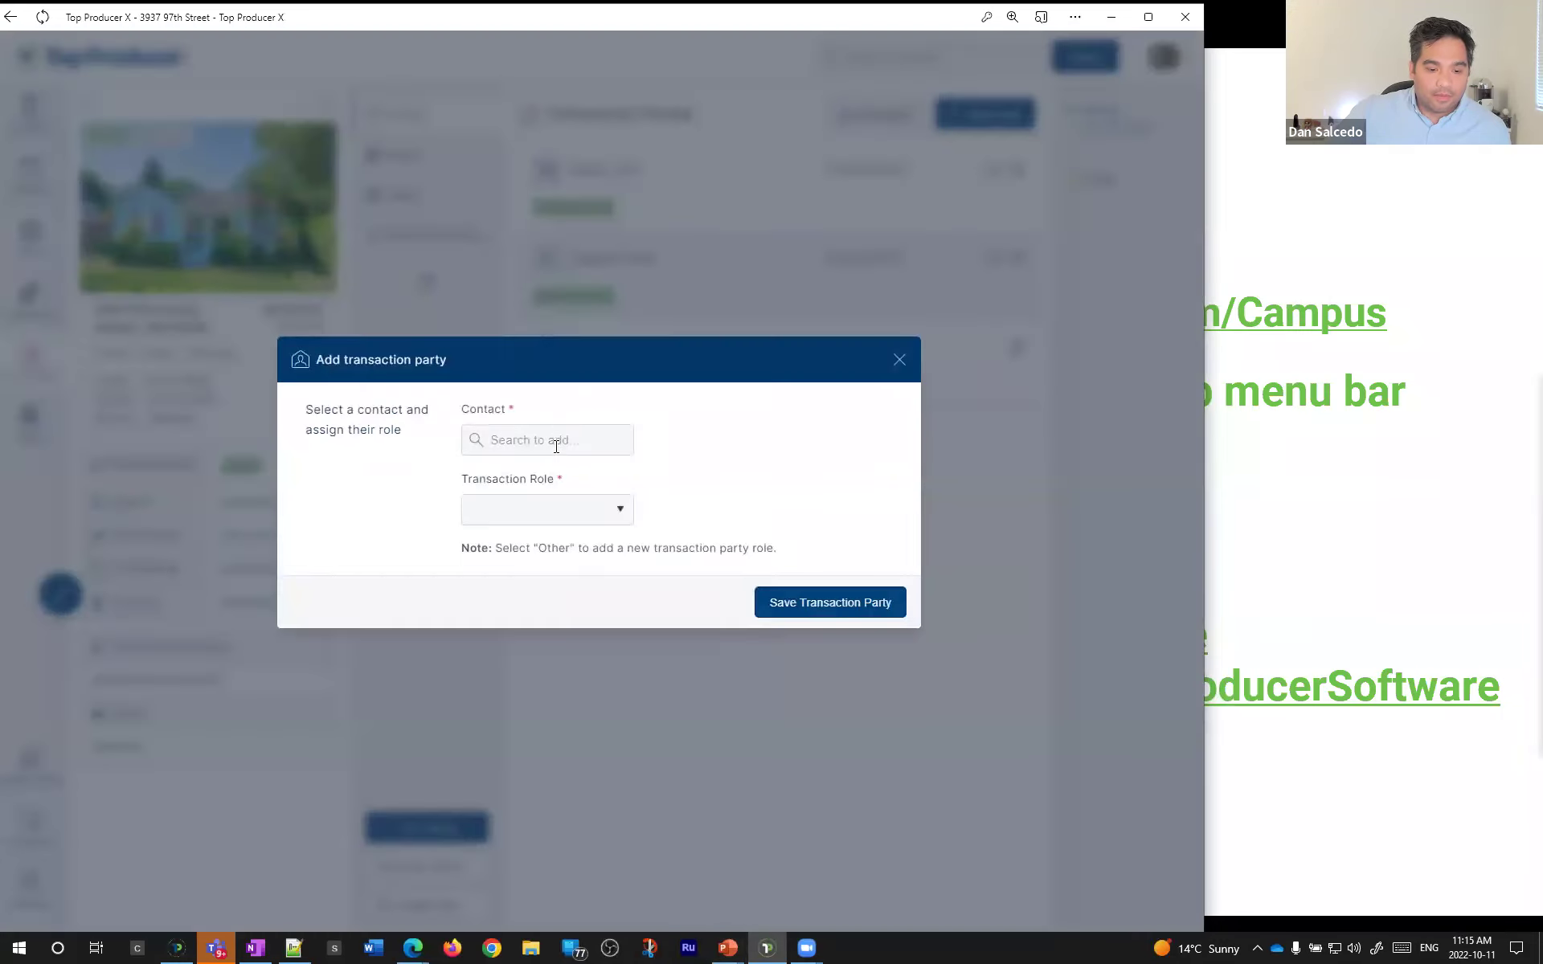
- Add the found contact as a party with custom Other role Home Inspector, skipping task updates
click(898, 360)
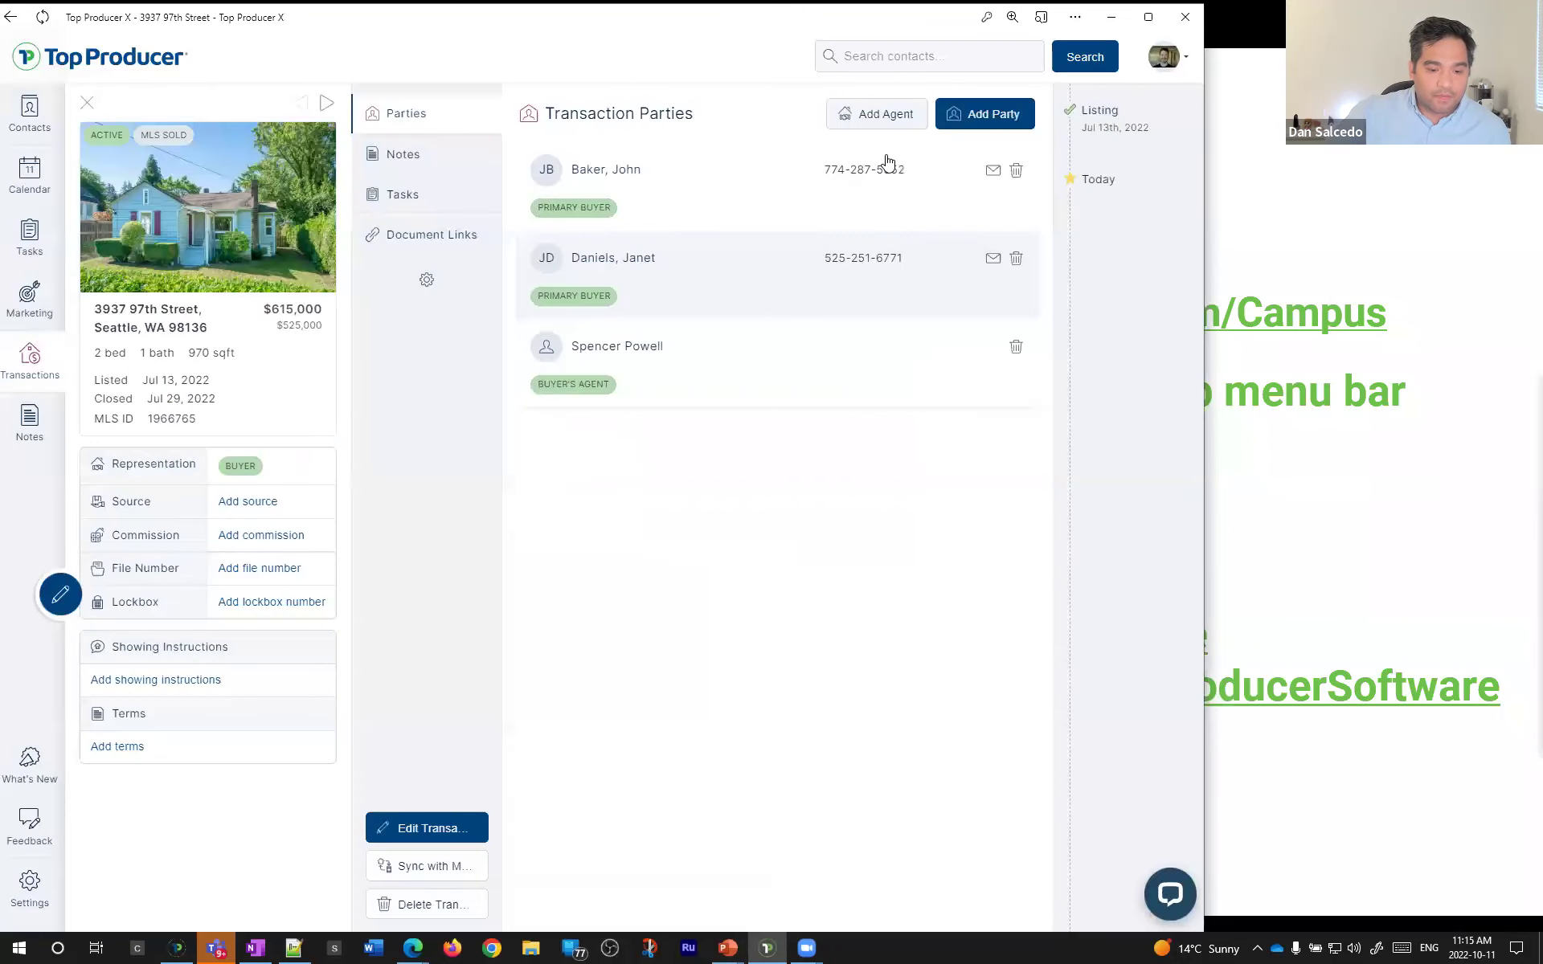
click(993, 114)
click(557, 511)
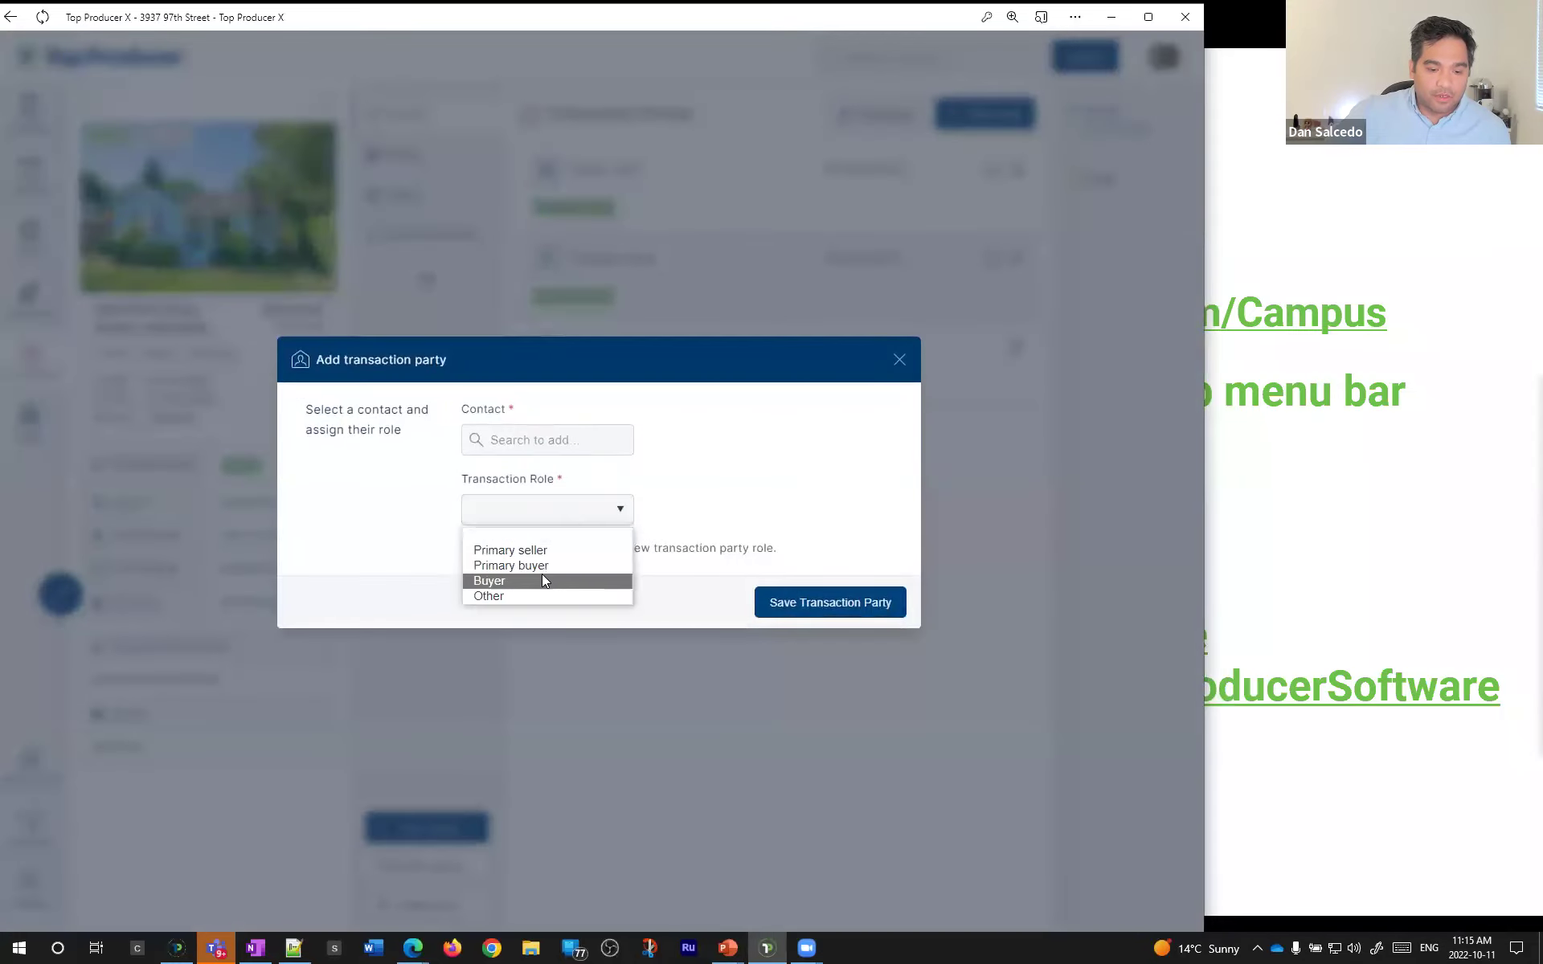
click(531, 596)
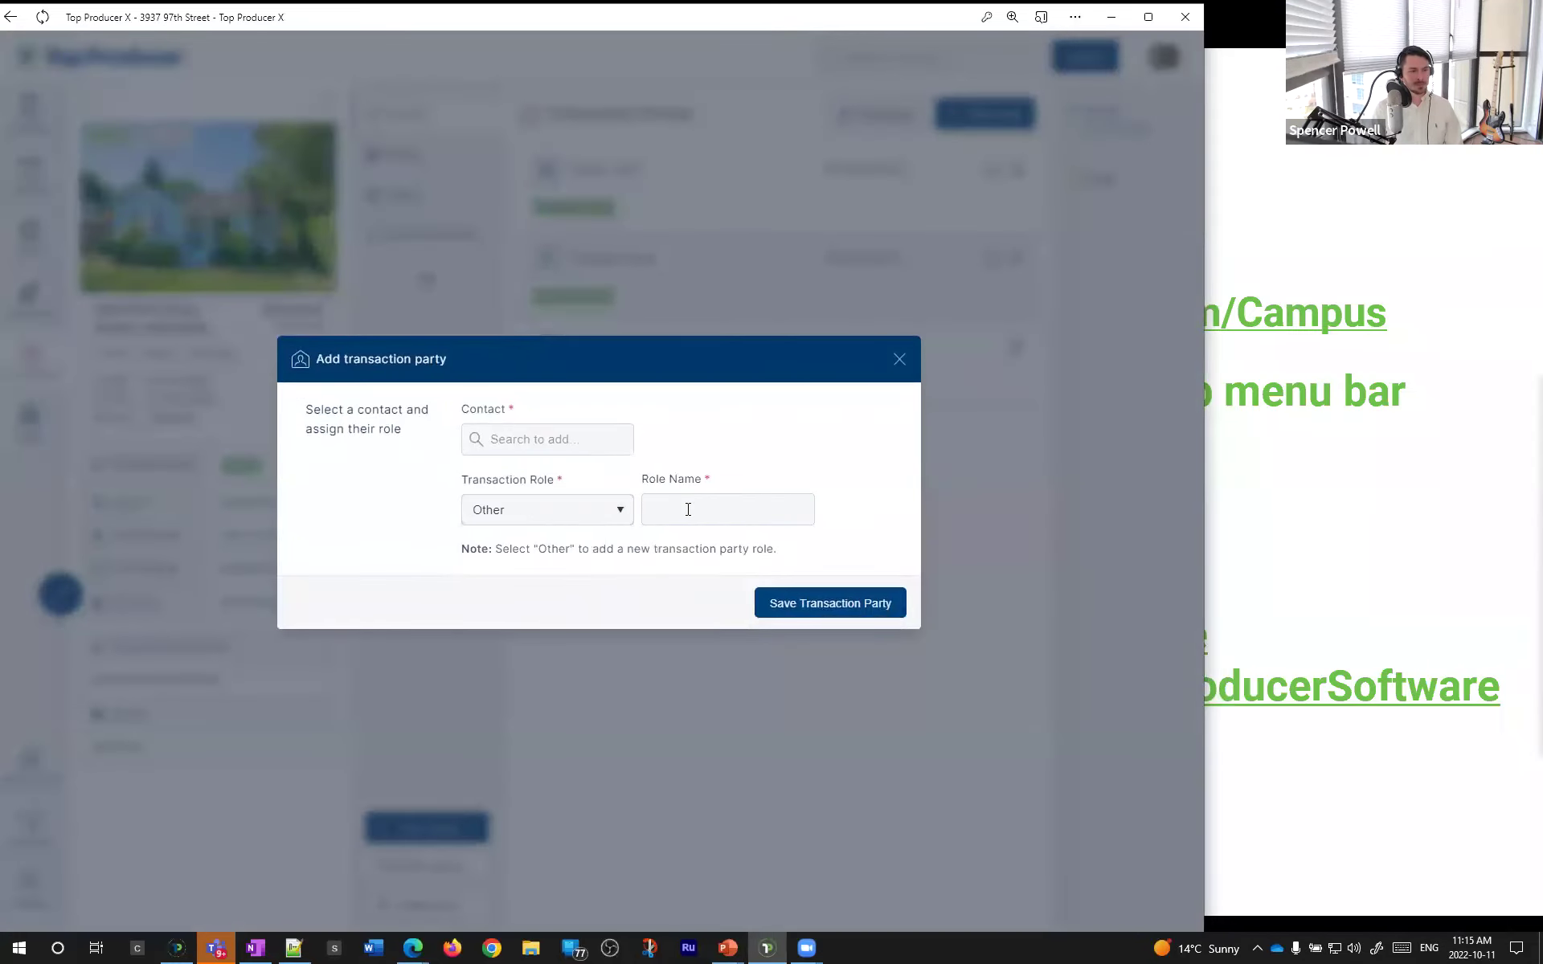
click(688, 509)
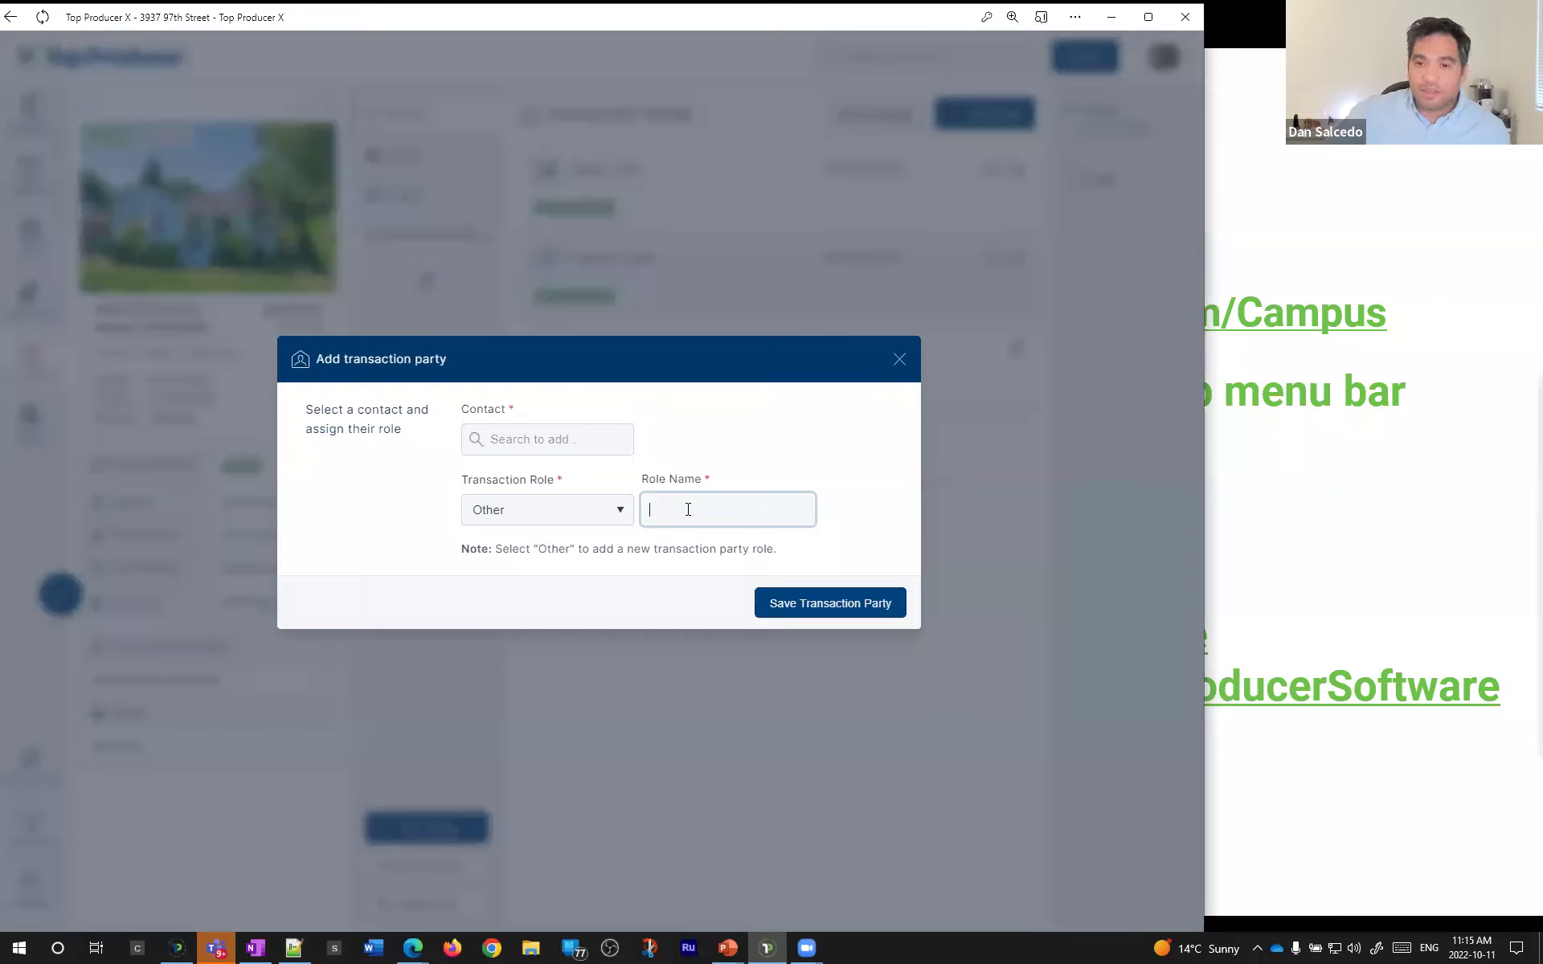
text(Inspector)
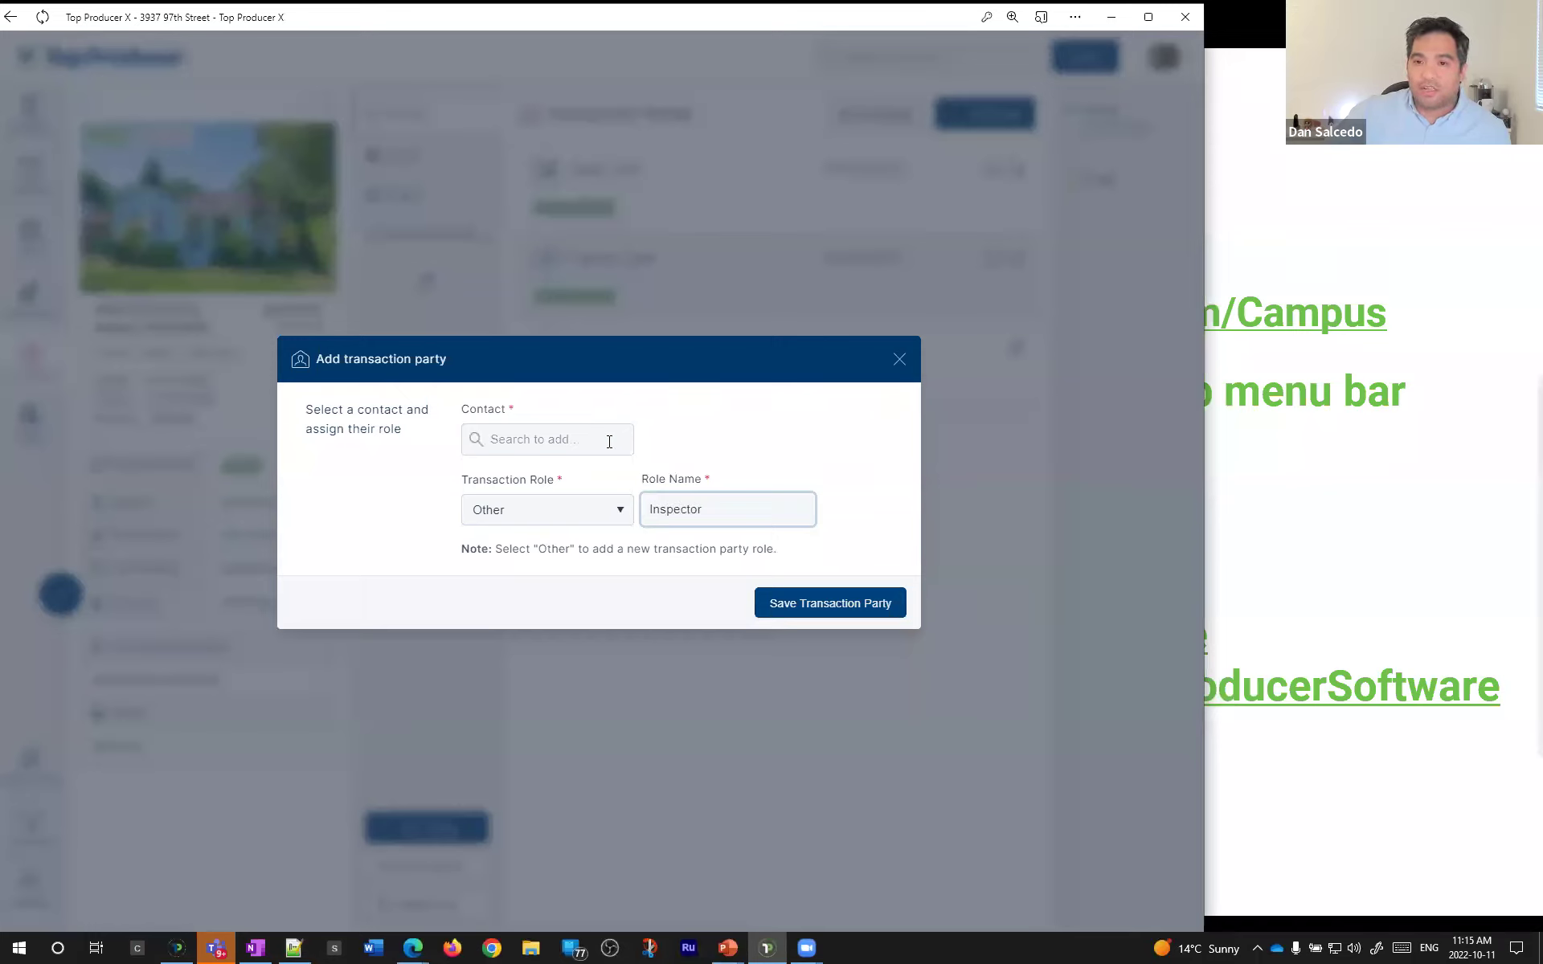
click(604, 441)
text(dan)
click(583, 505)
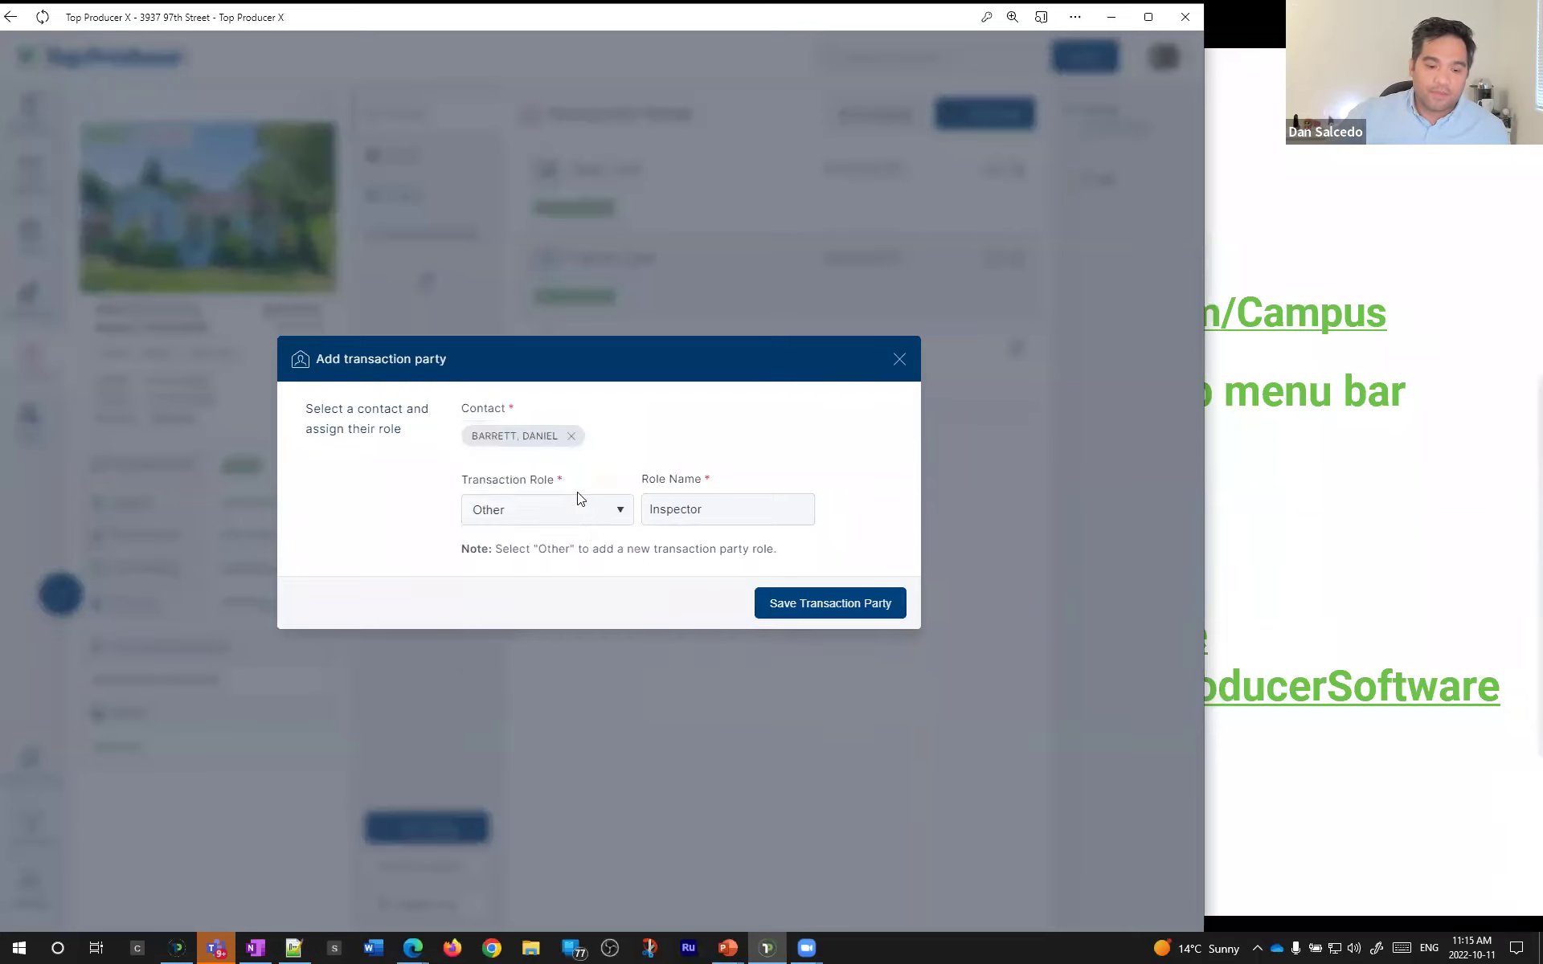
click(648, 507)
text(Home)
click(827, 599)
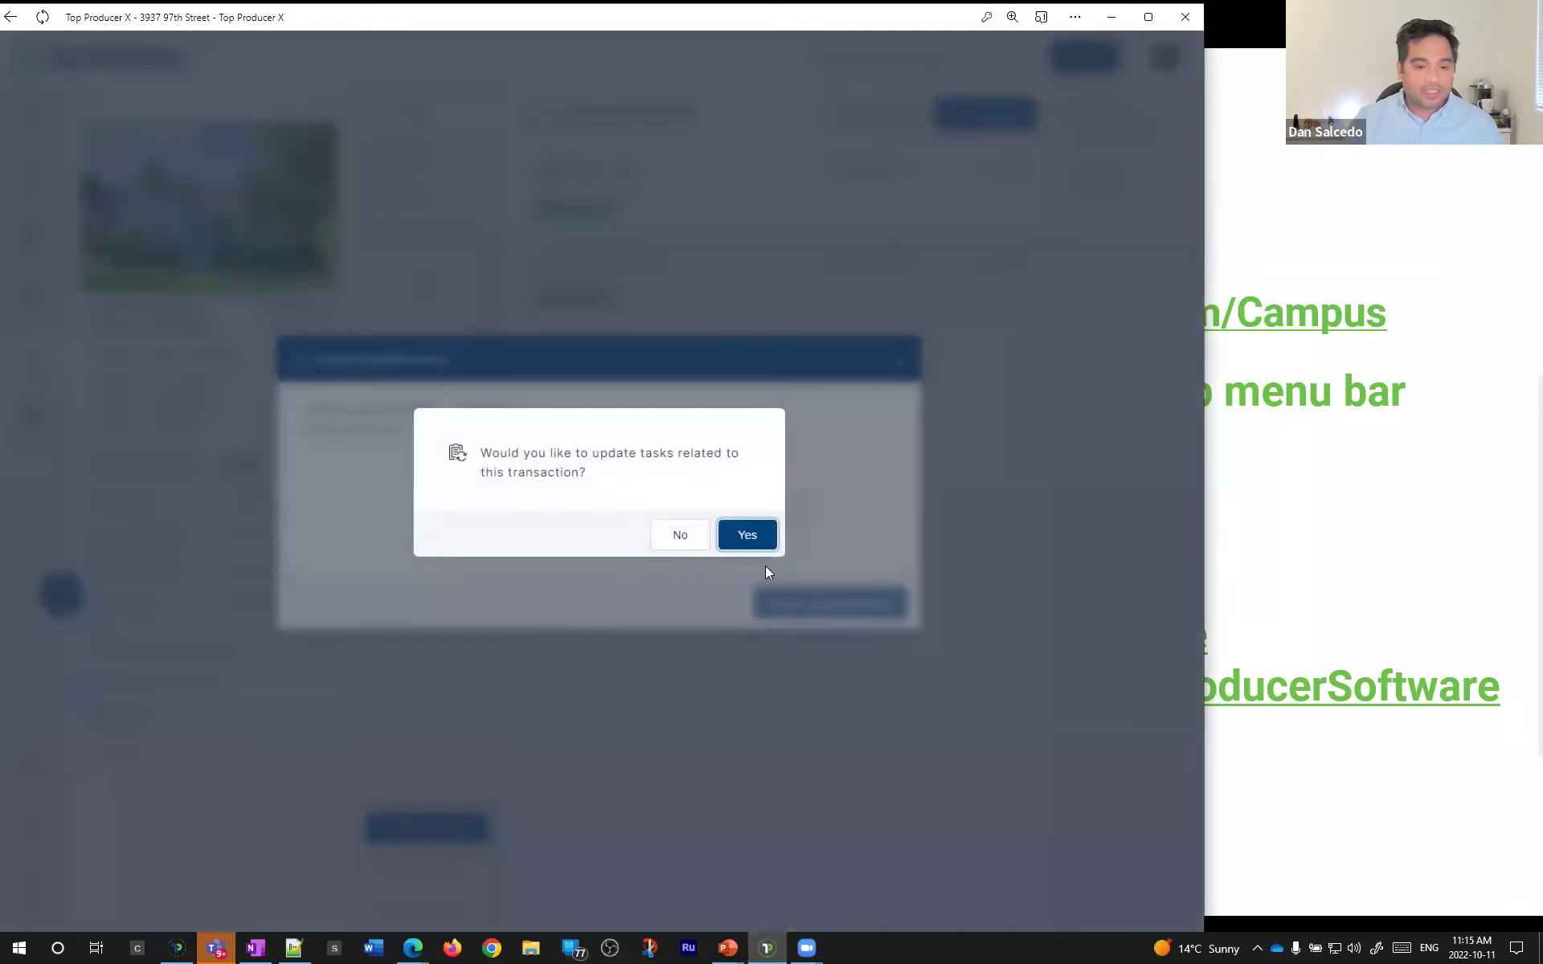
click(699, 539)
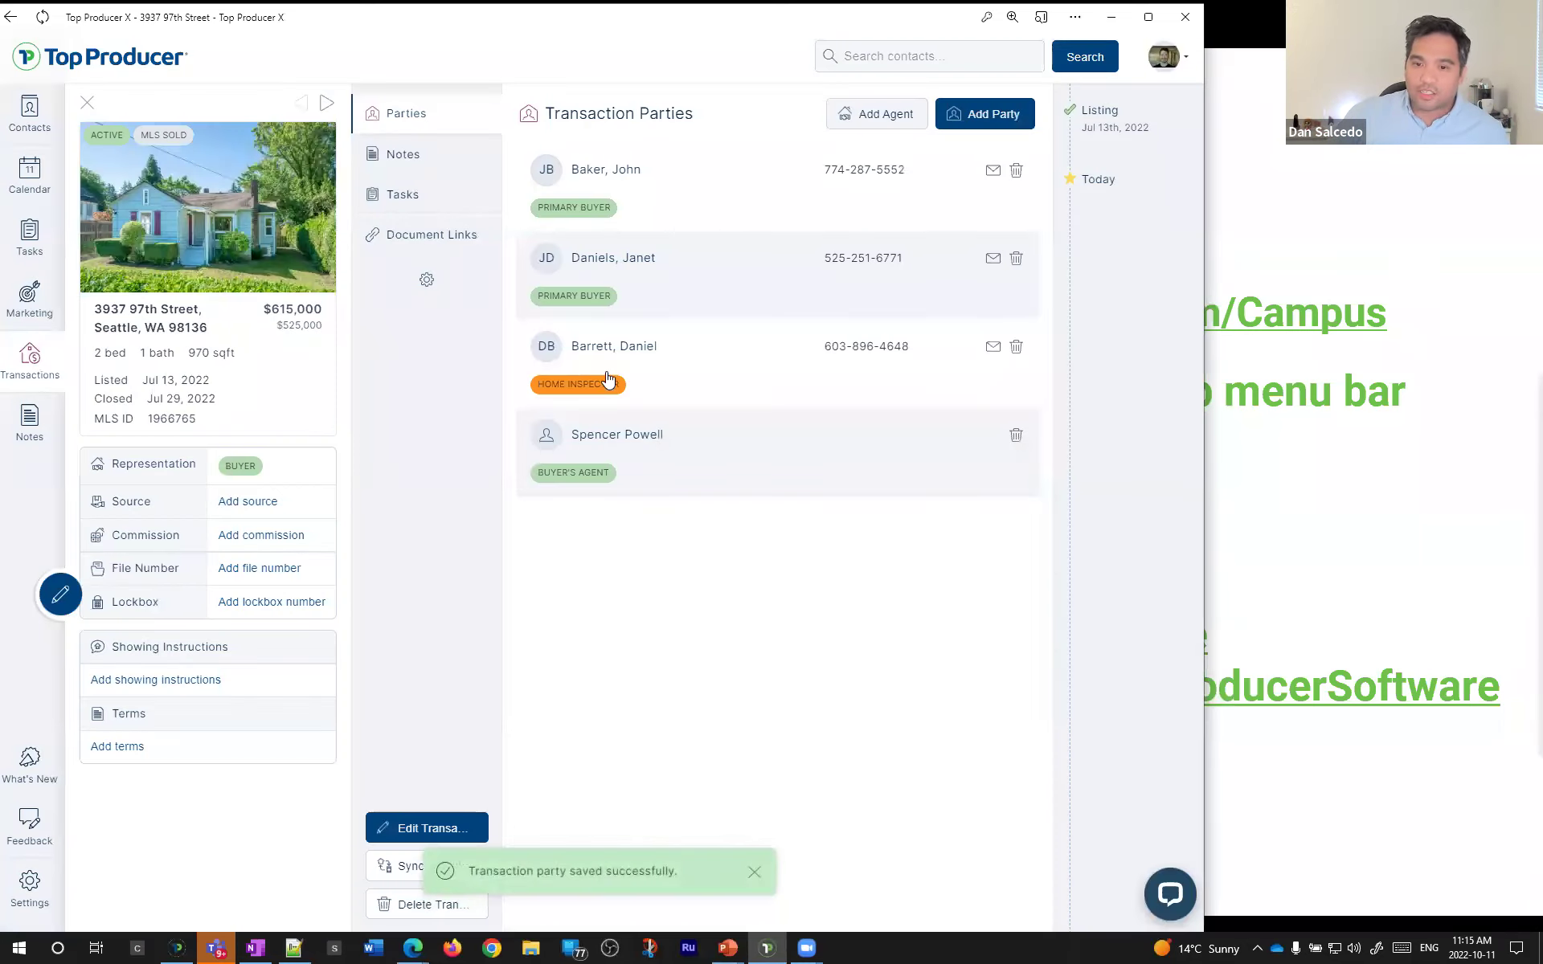
- Start another transaction party and search contacts for 'Attorney'
click(990, 117)
click(495, 441)
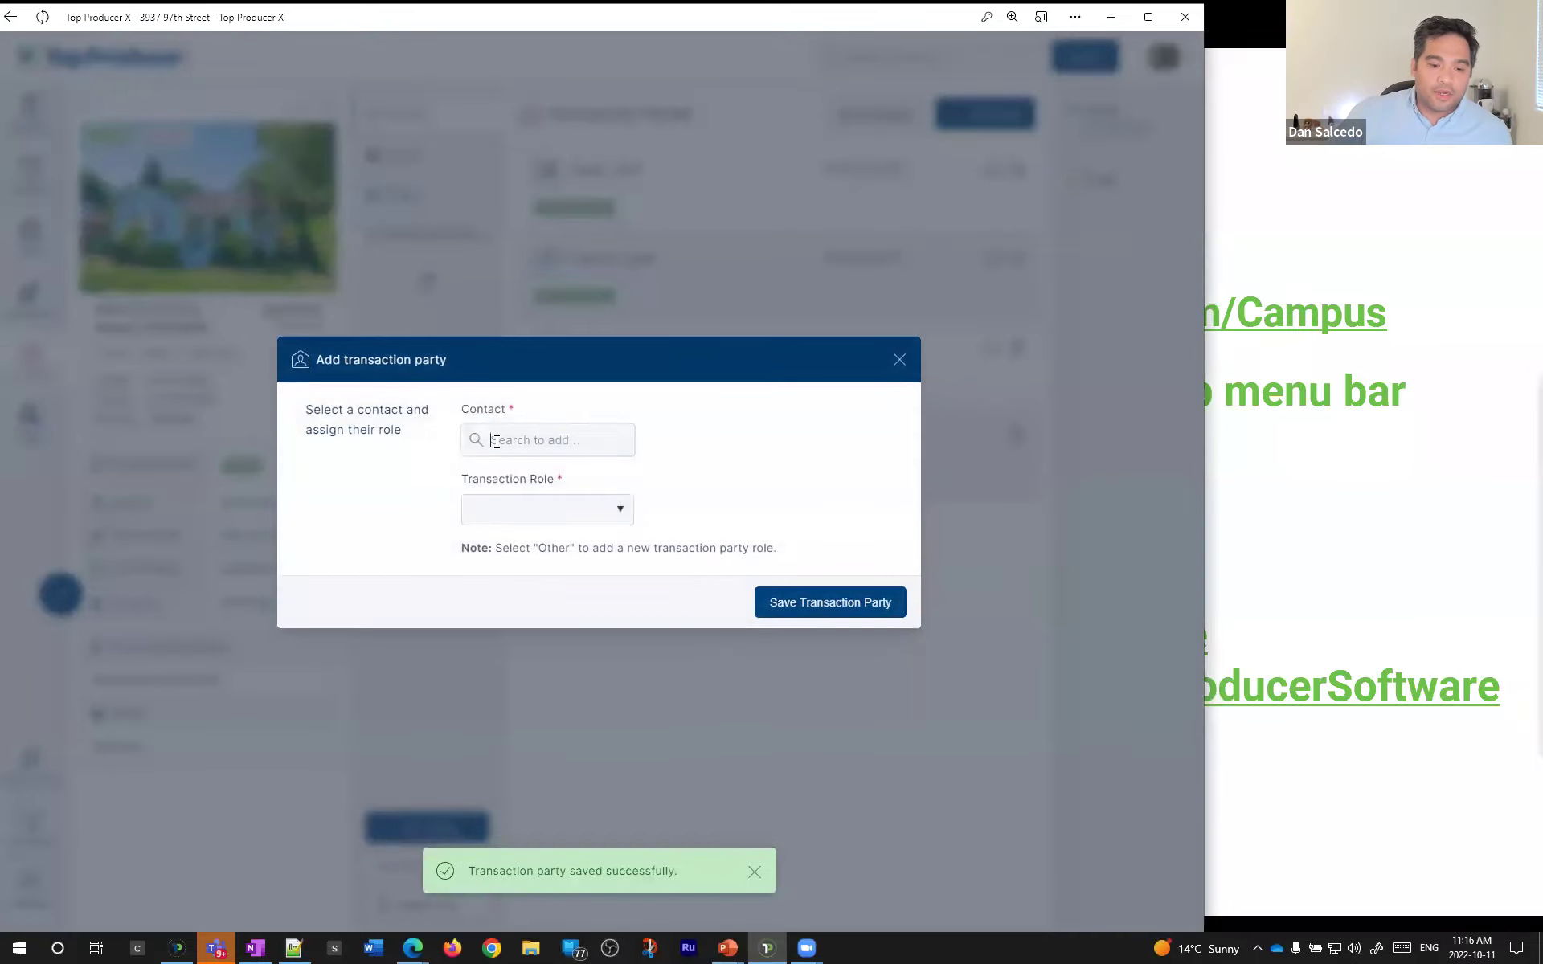
text(Attorney)
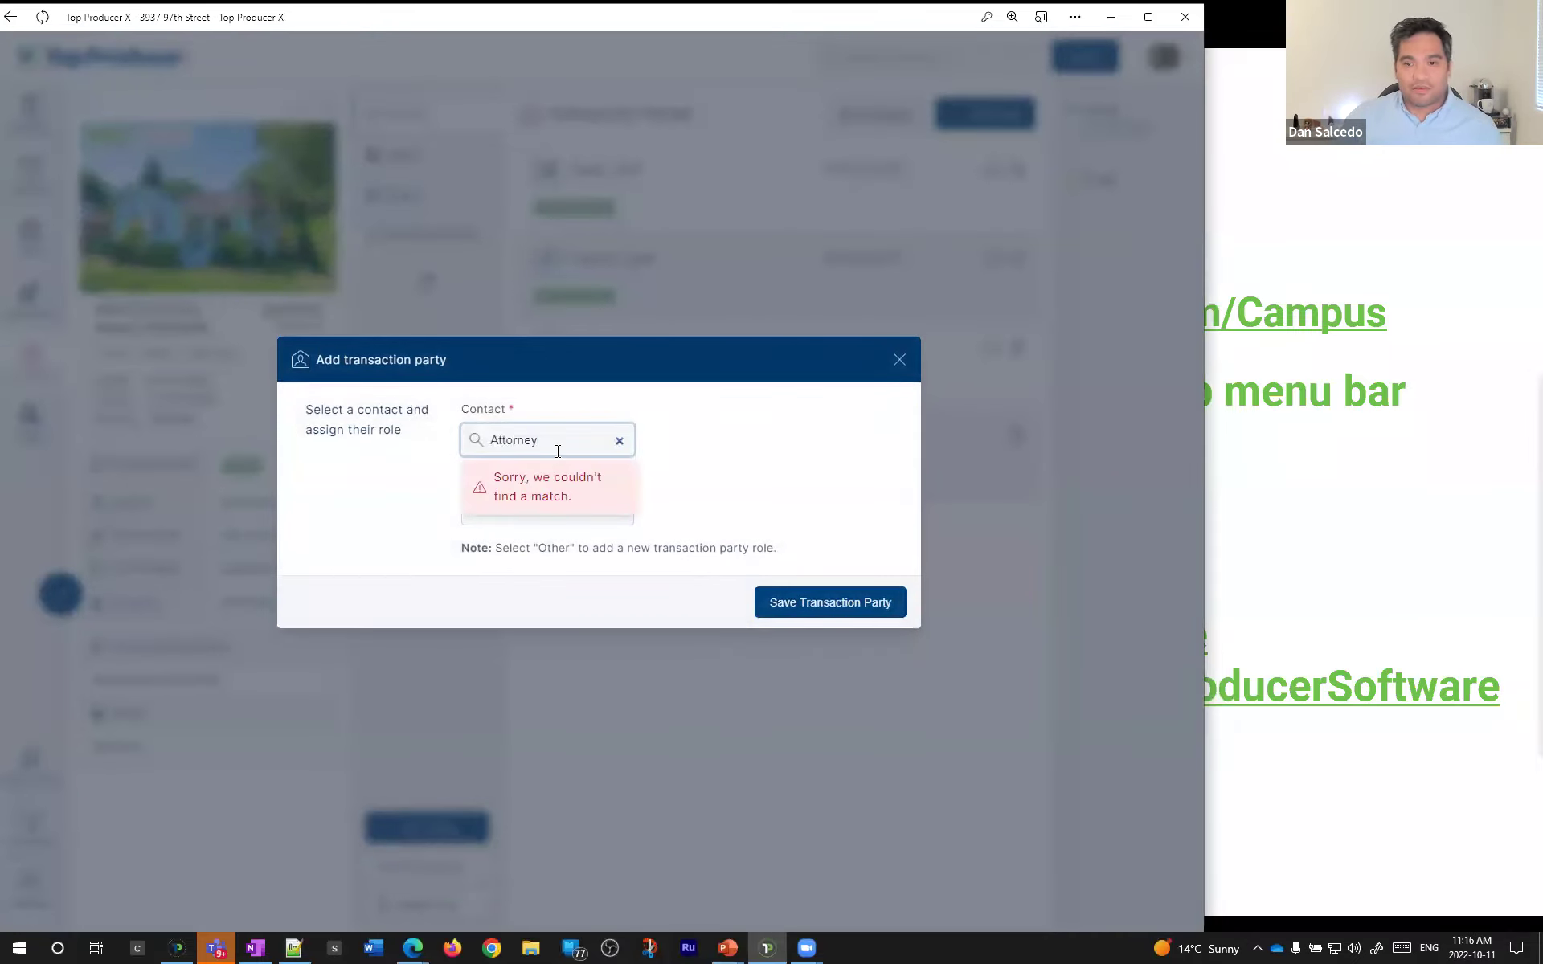
- Add the found contact as a transaction party with custom Other role named Attorney
click(619, 441)
click(606, 509)
click(537, 596)
click(675, 505)
text(Attorney)
click(608, 439)
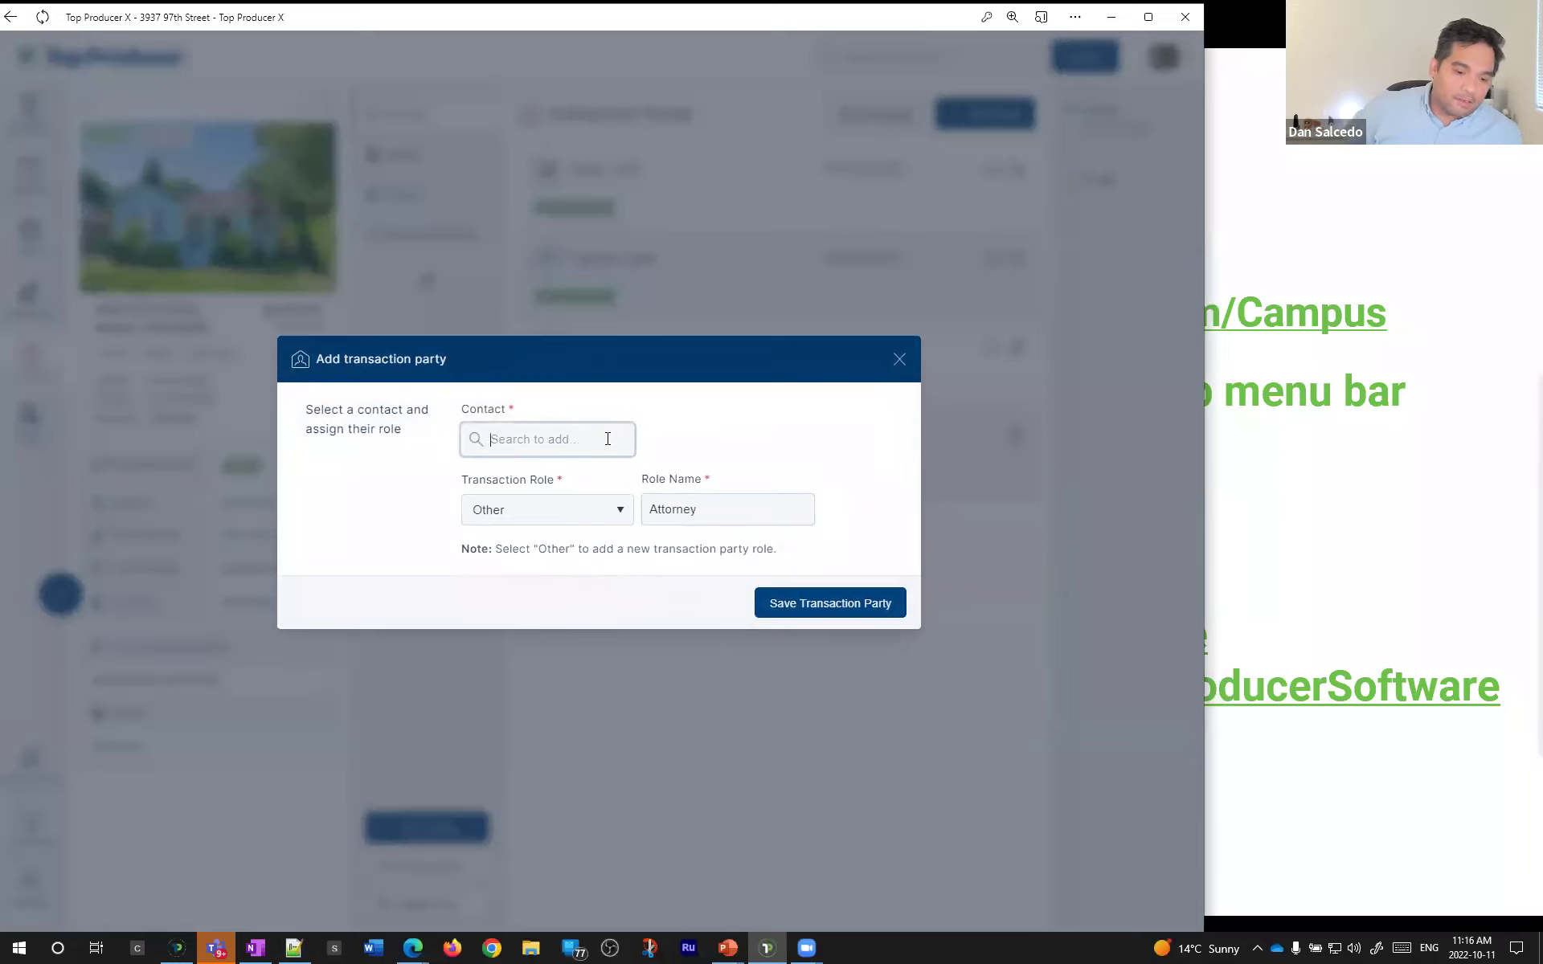
text(ka)
text(vin)
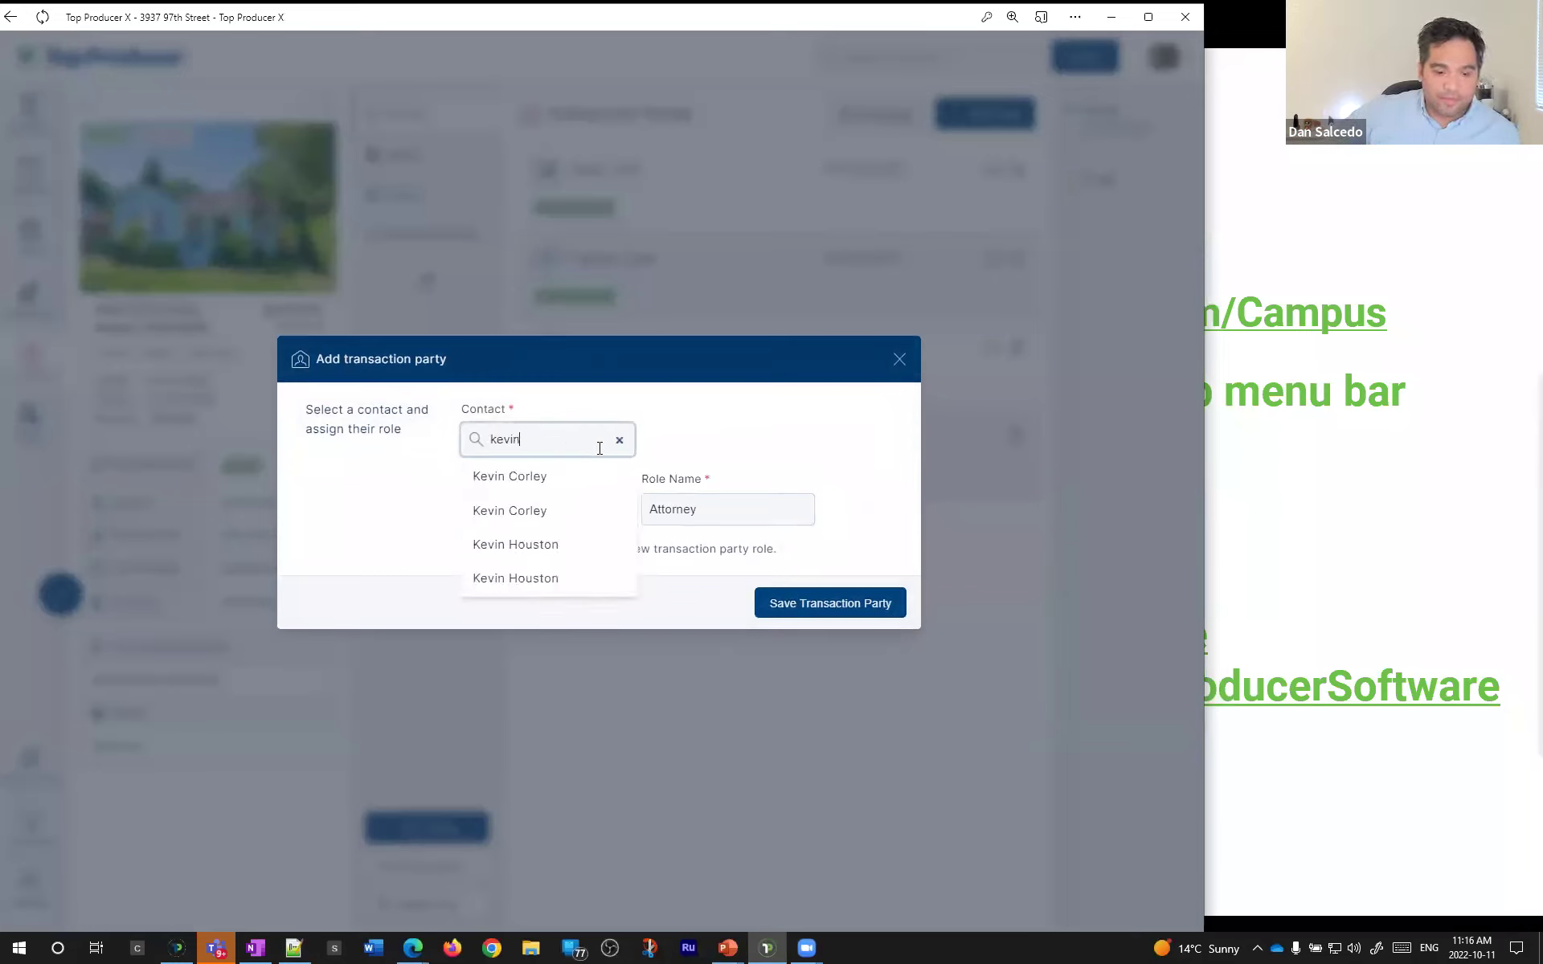
click(575, 545)
click(823, 603)
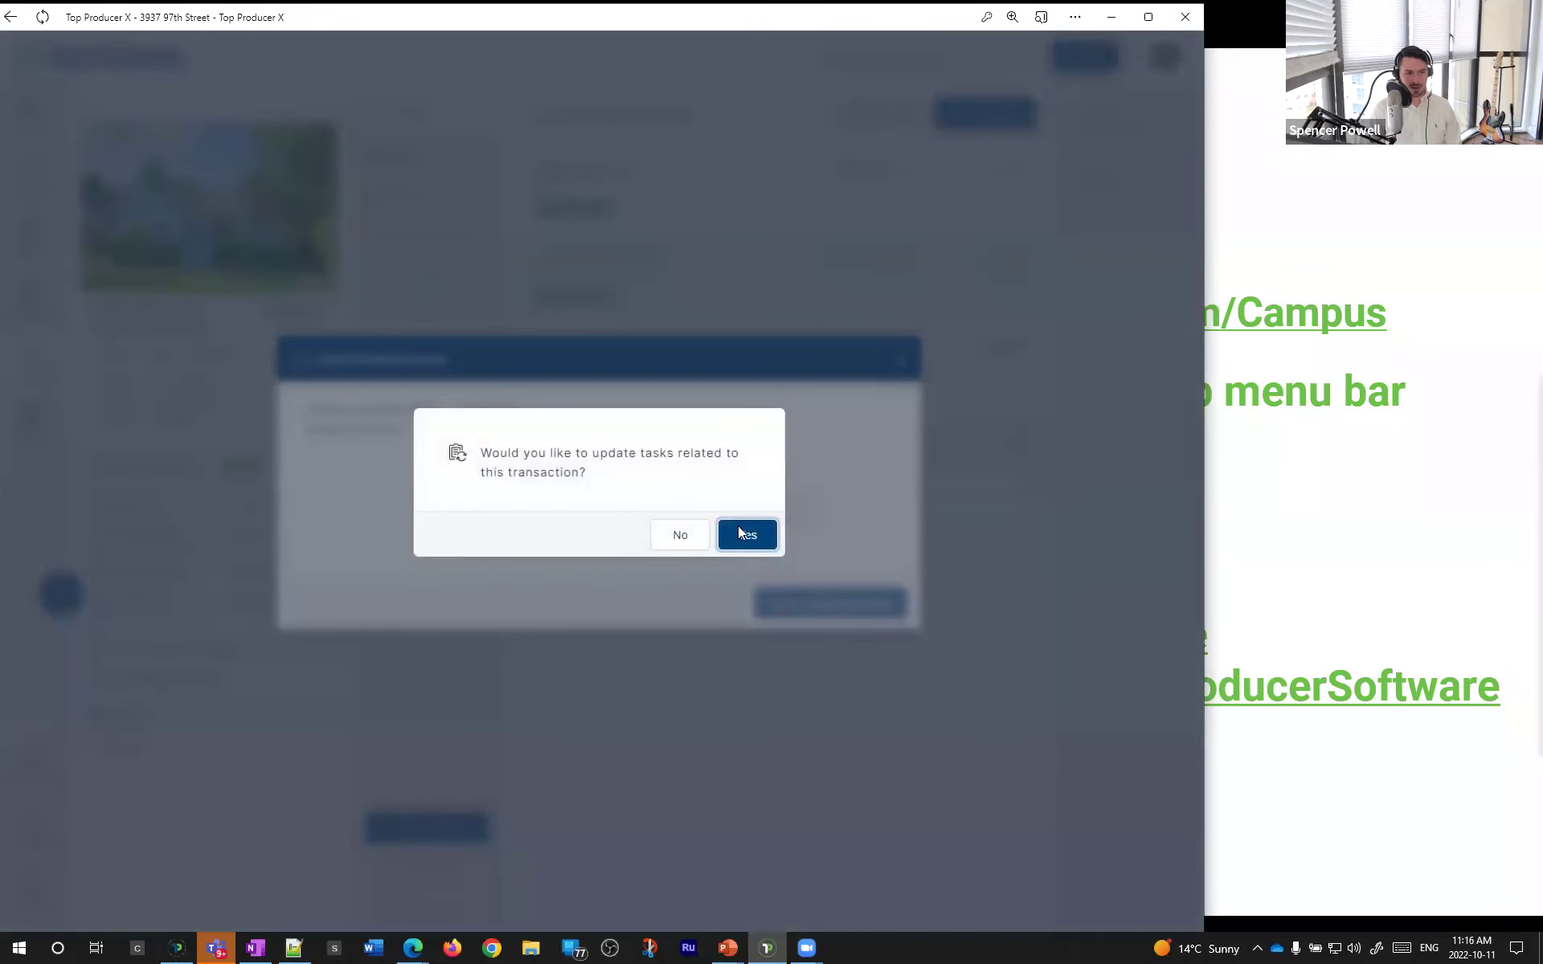
click(694, 537)
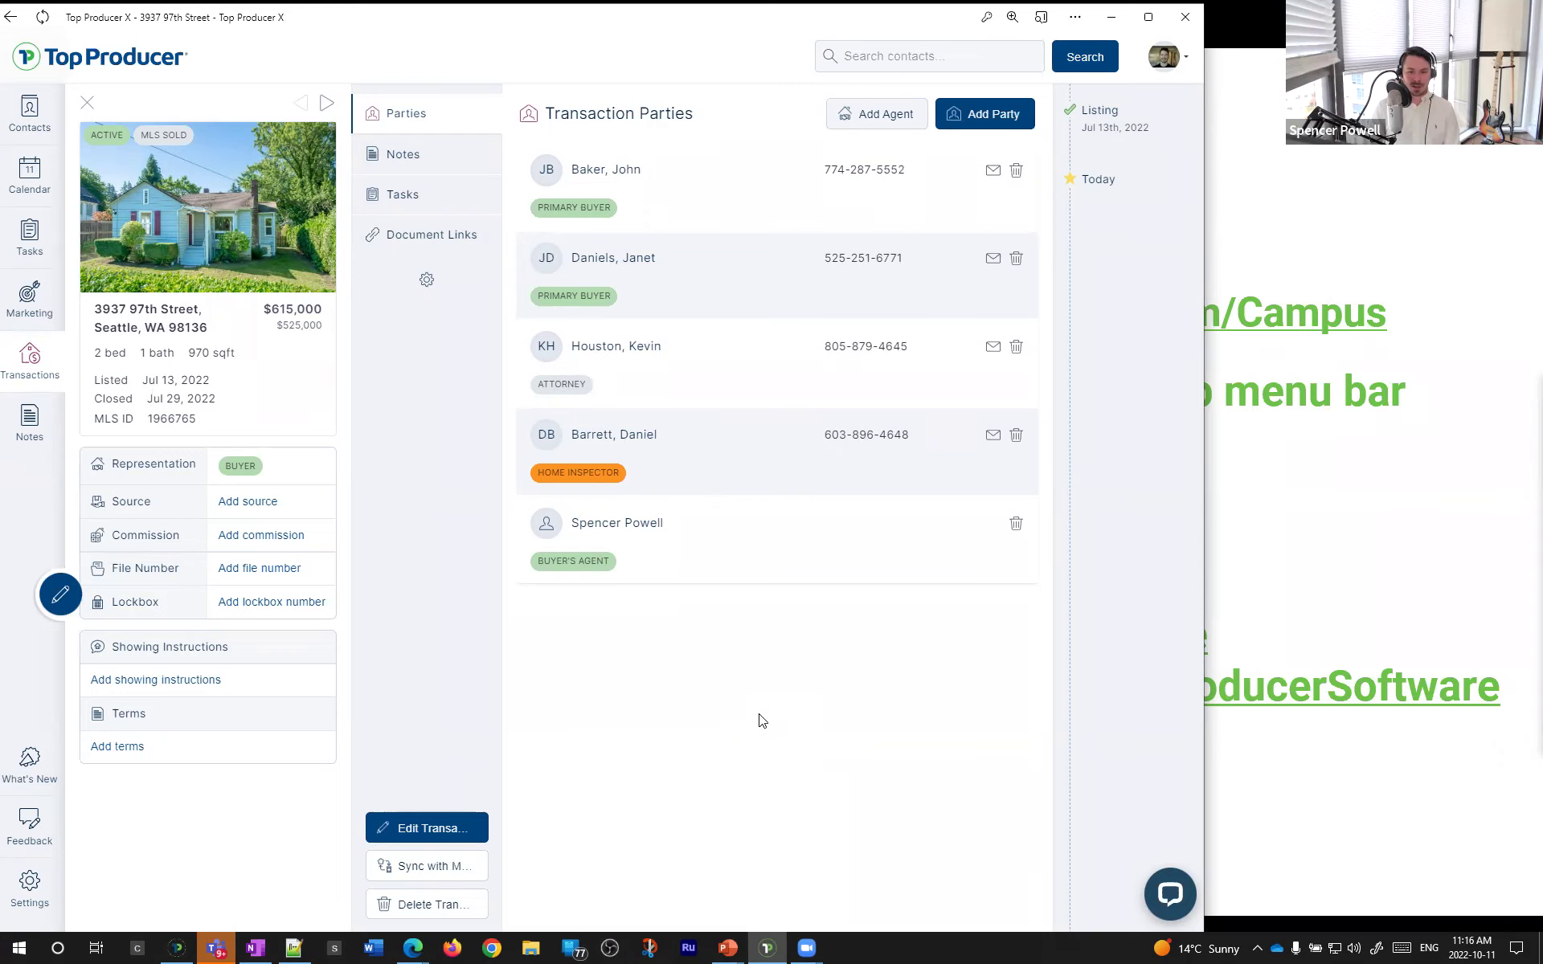
- Close the transaction, filter Contacts to Active, and choose Create tab from the gear menu
click(88, 102)
click(42, 127)
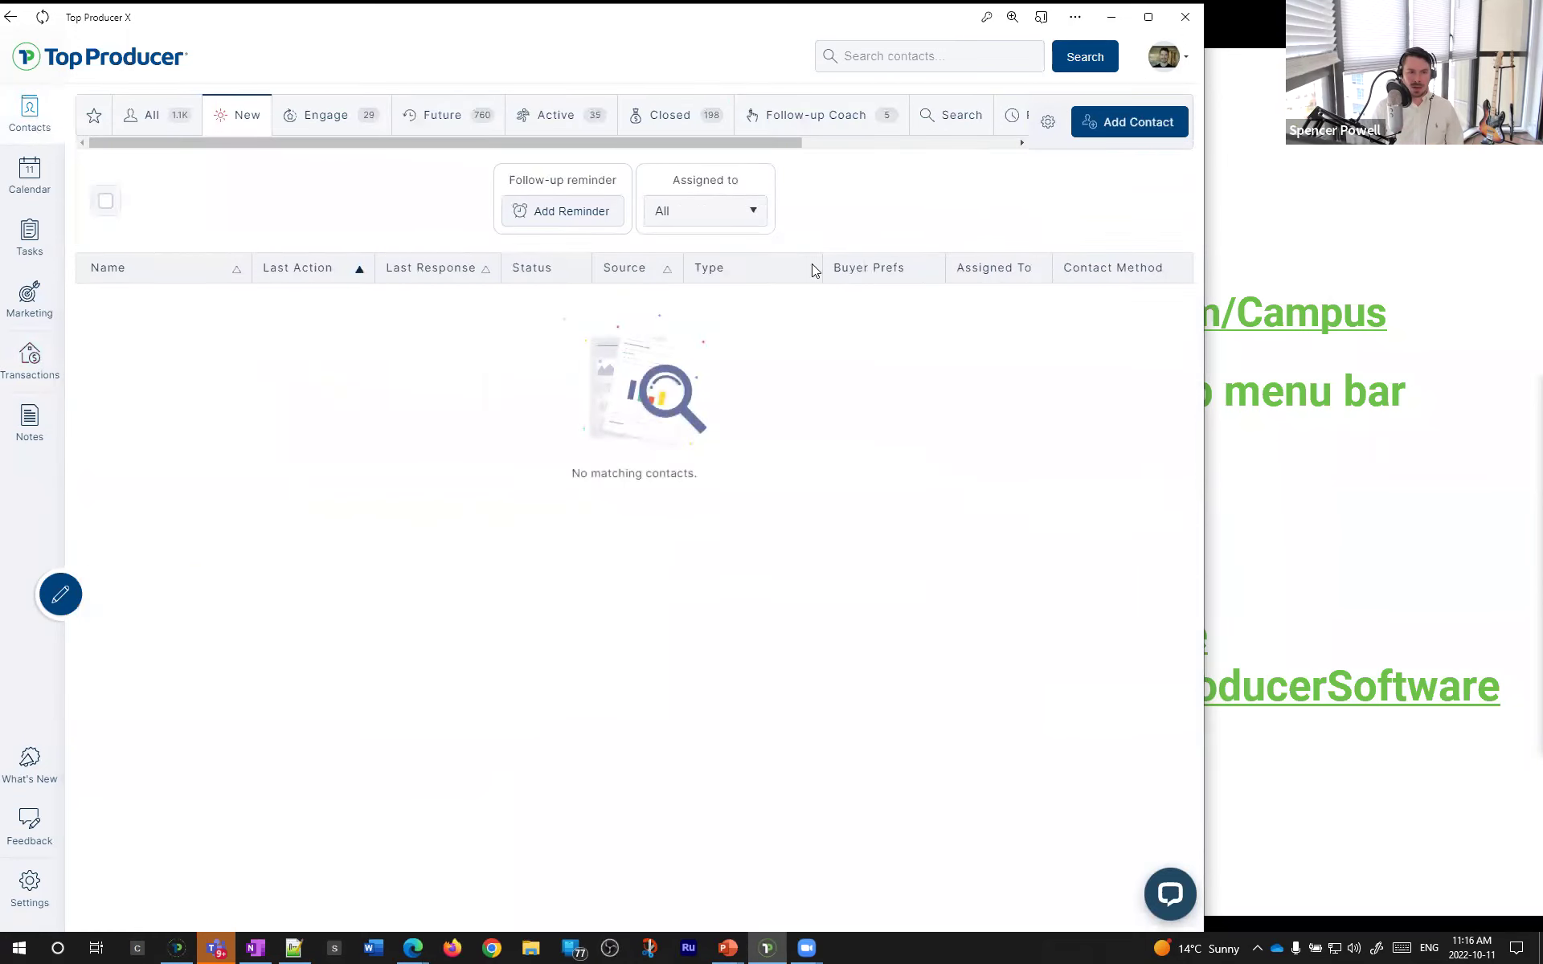
click(898, 55)
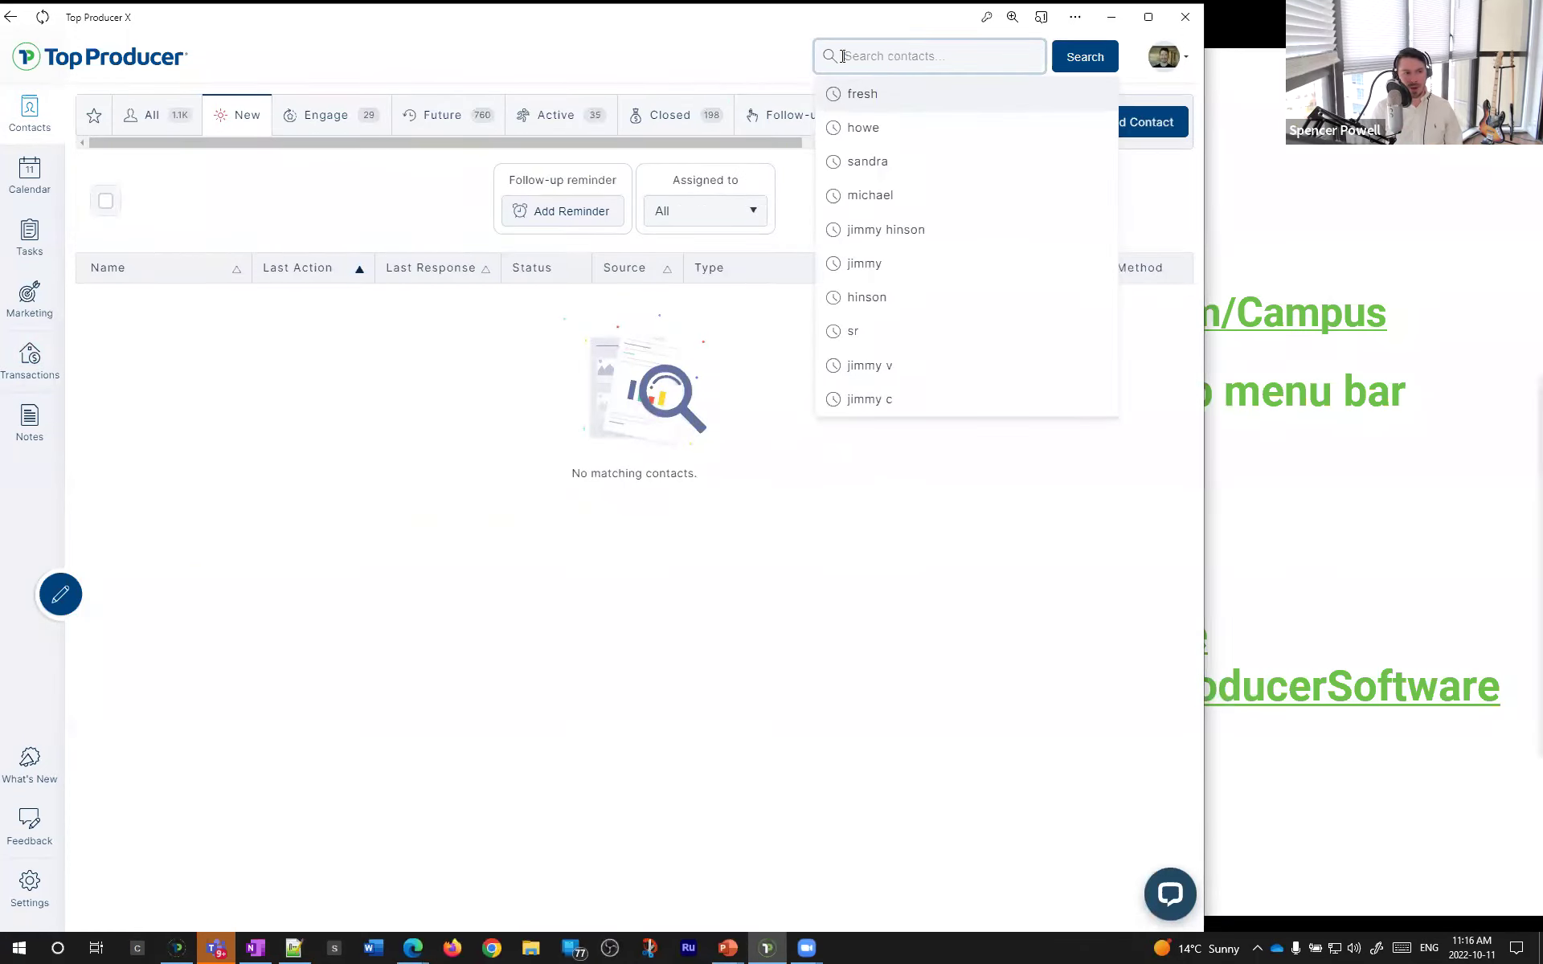
click(570, 124)
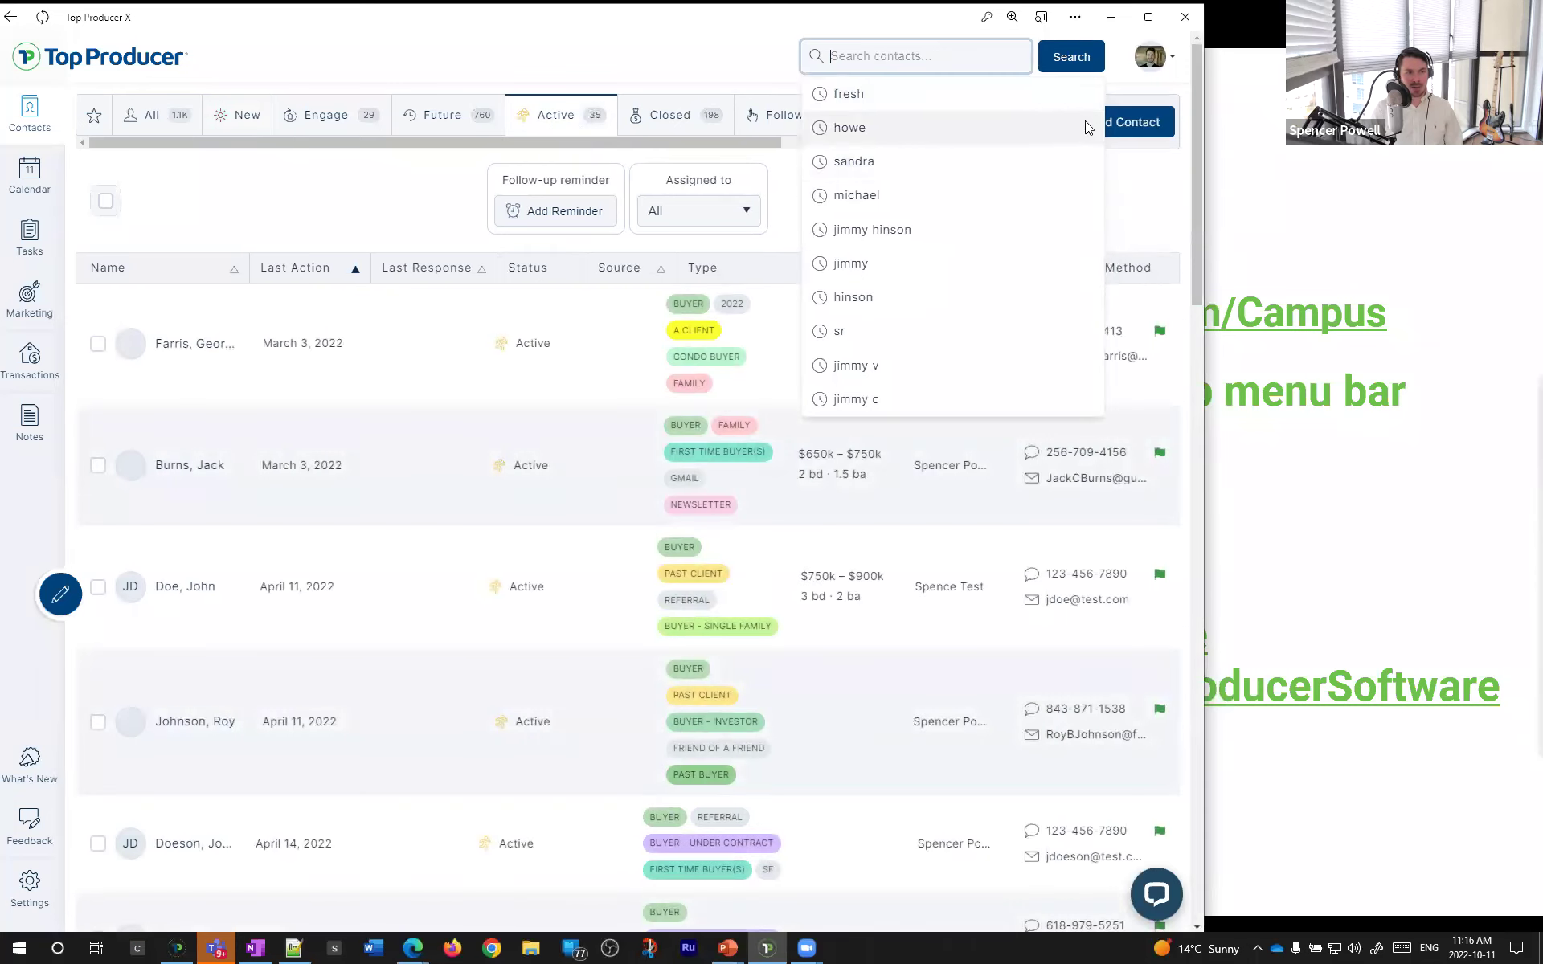
click(1035, 121)
click(1023, 155)
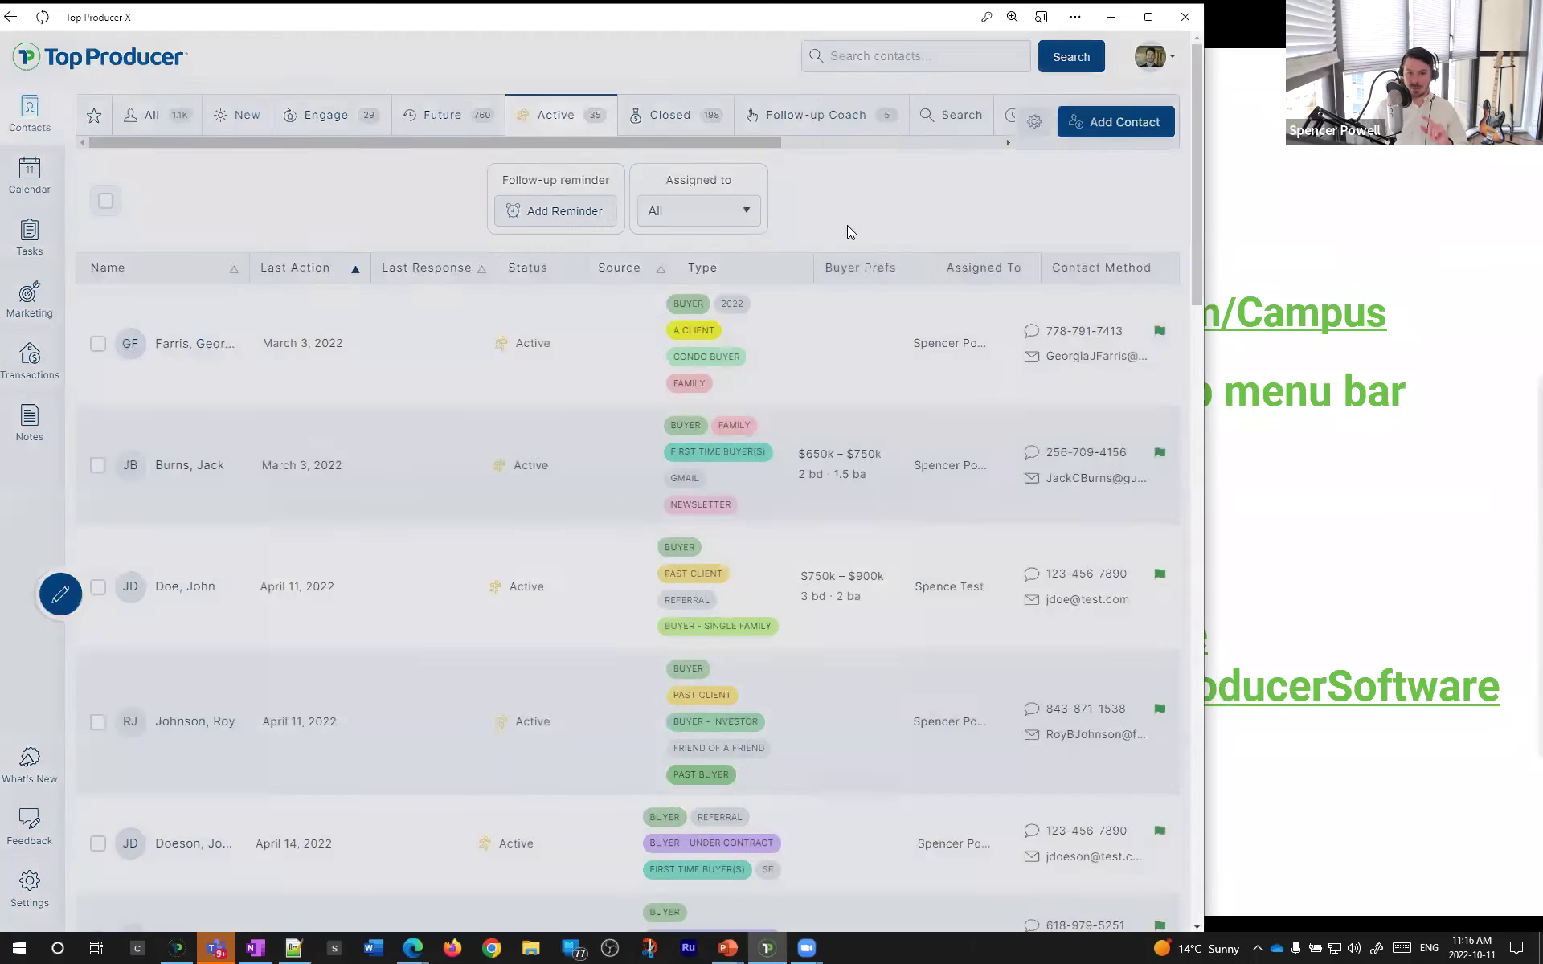
click(582, 448)
- Create the 'Buyers UC' tab filtered to BUYER - UNDER CONTRACT, then maximize the window
text(Buyers -)
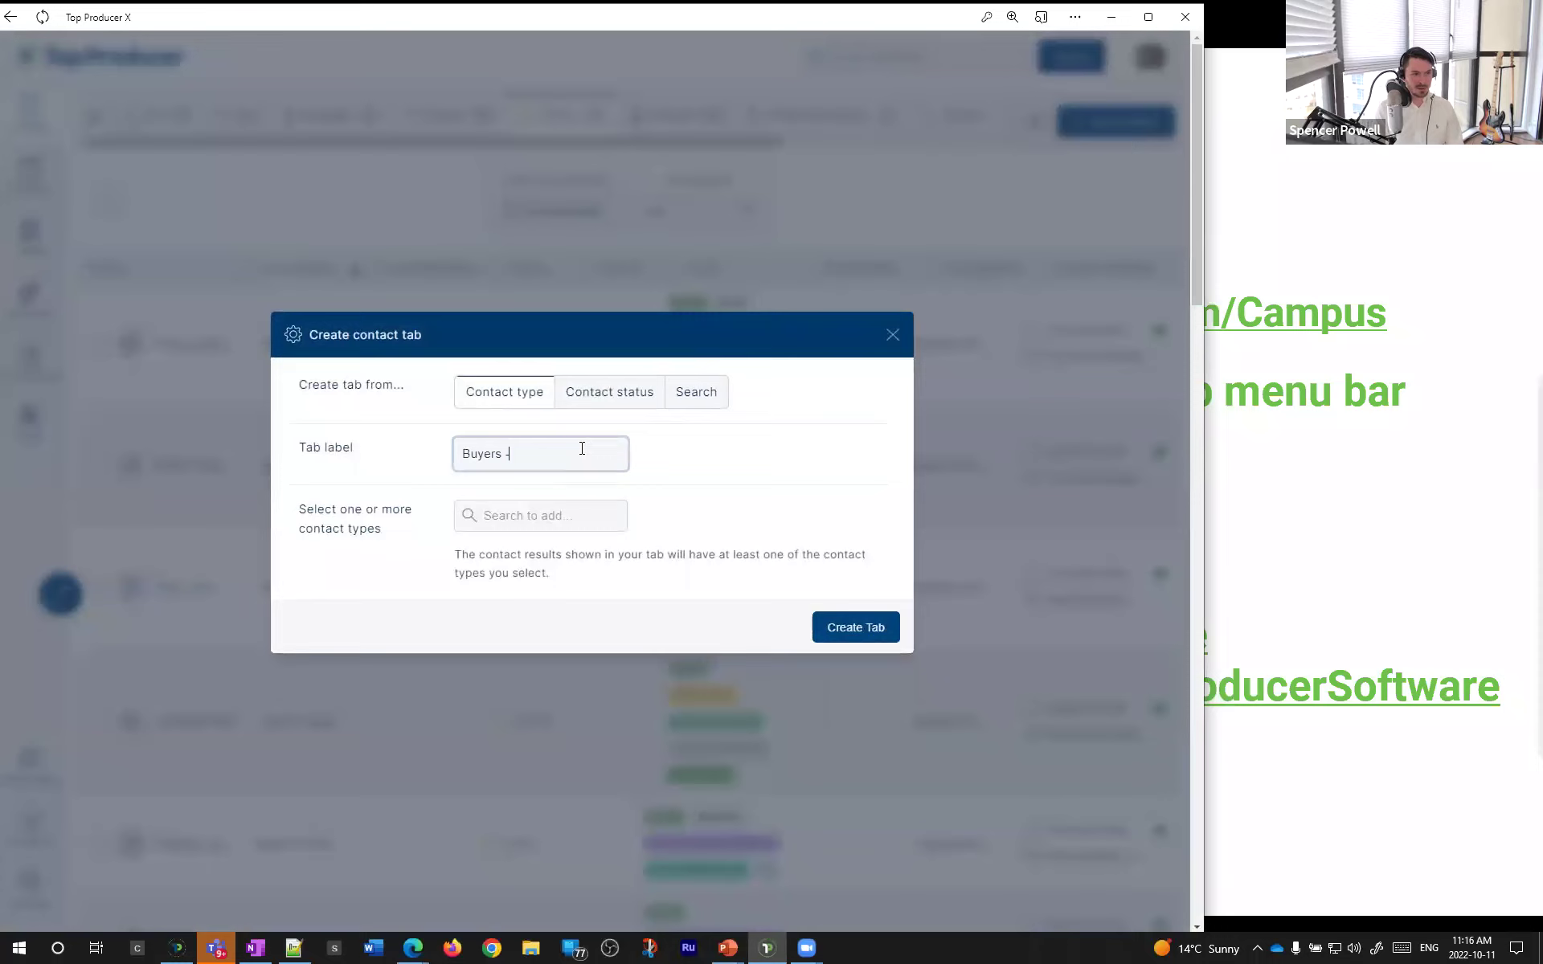
key(BackSpace)
text(UC)
click(547, 515)
text(buyte)
key(BackSpace)
key(BackSpace)
text(er)
click(539, 687)
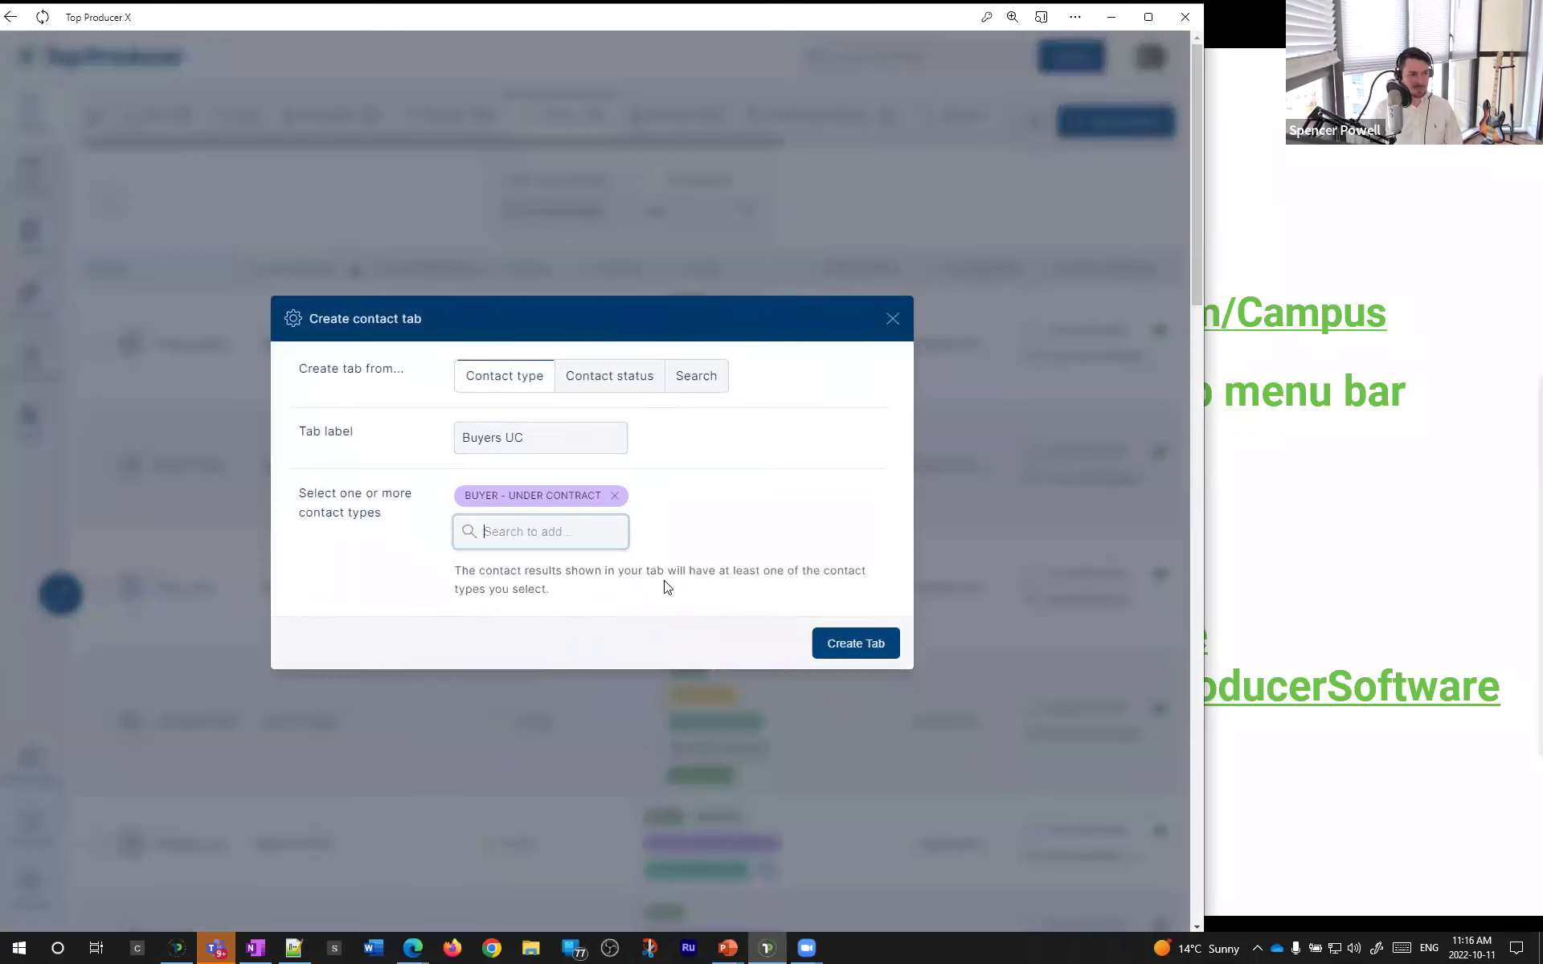
click(846, 645)
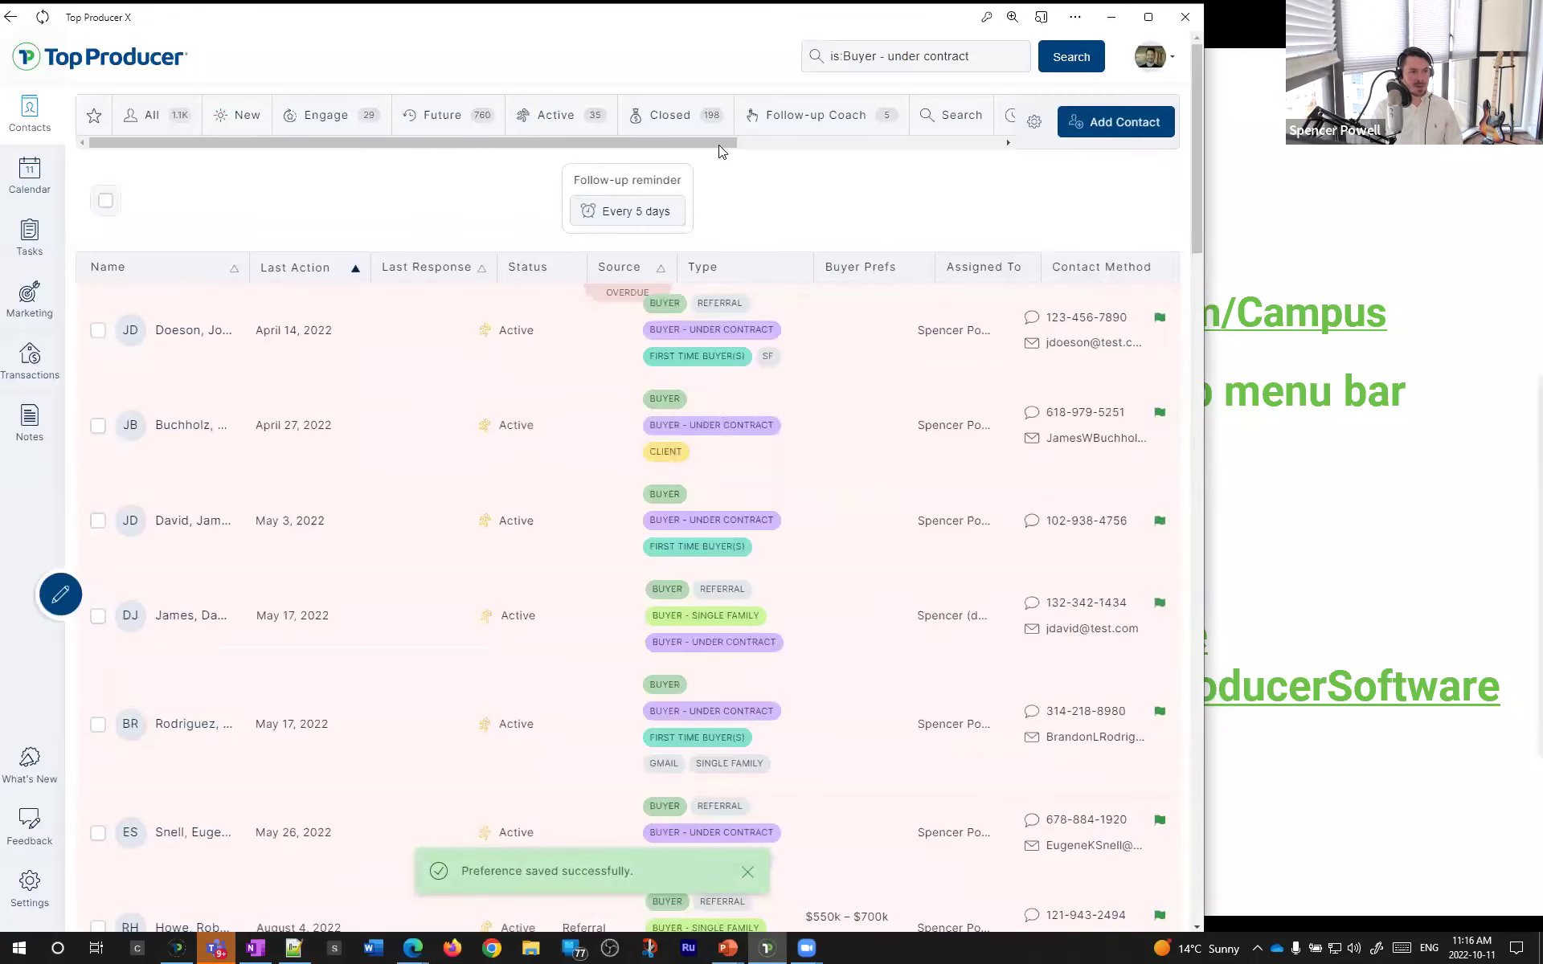
drag(724, 144, 394, 121)
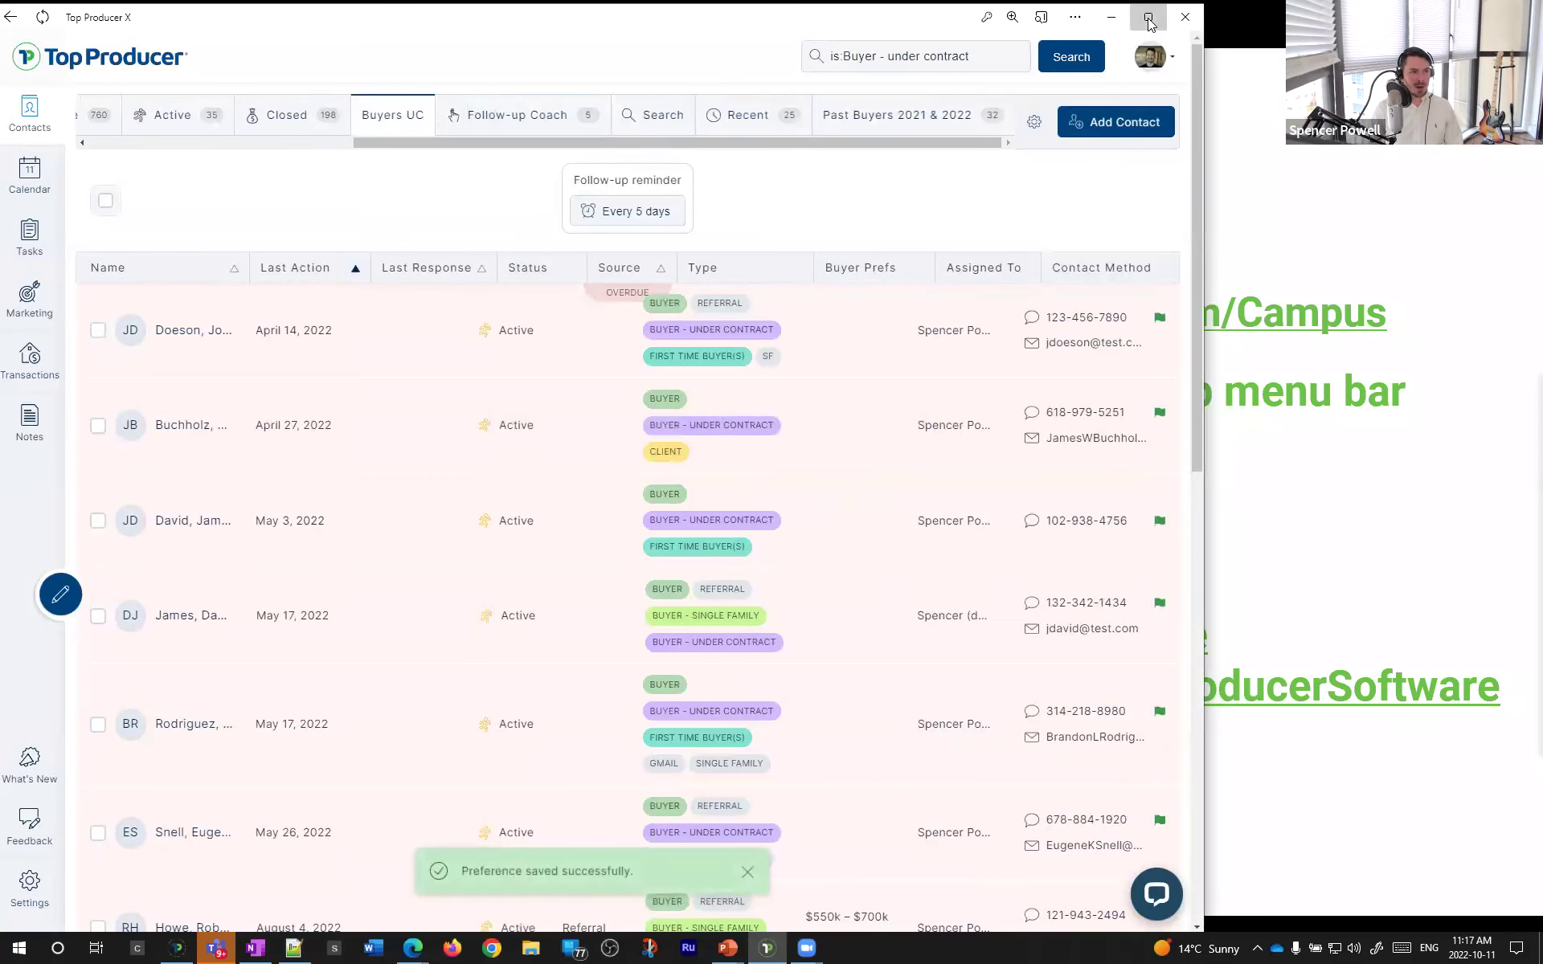
click(1149, 18)
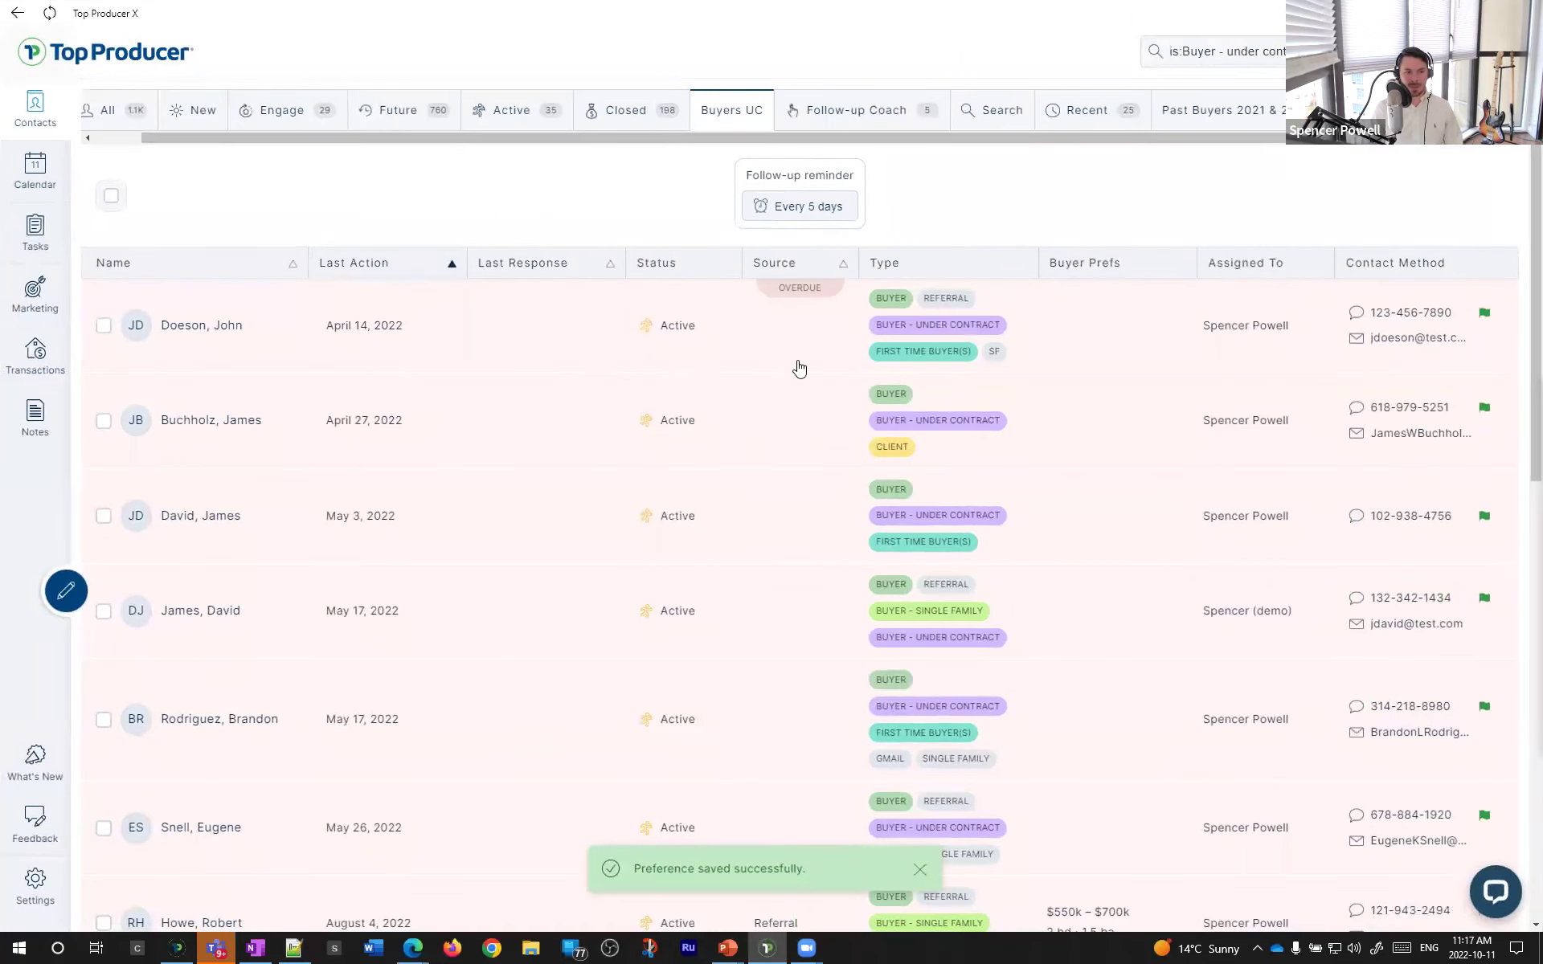
- Check the Transactions list for each of the five under-contract buyers in Buyers UC
click(902, 342)
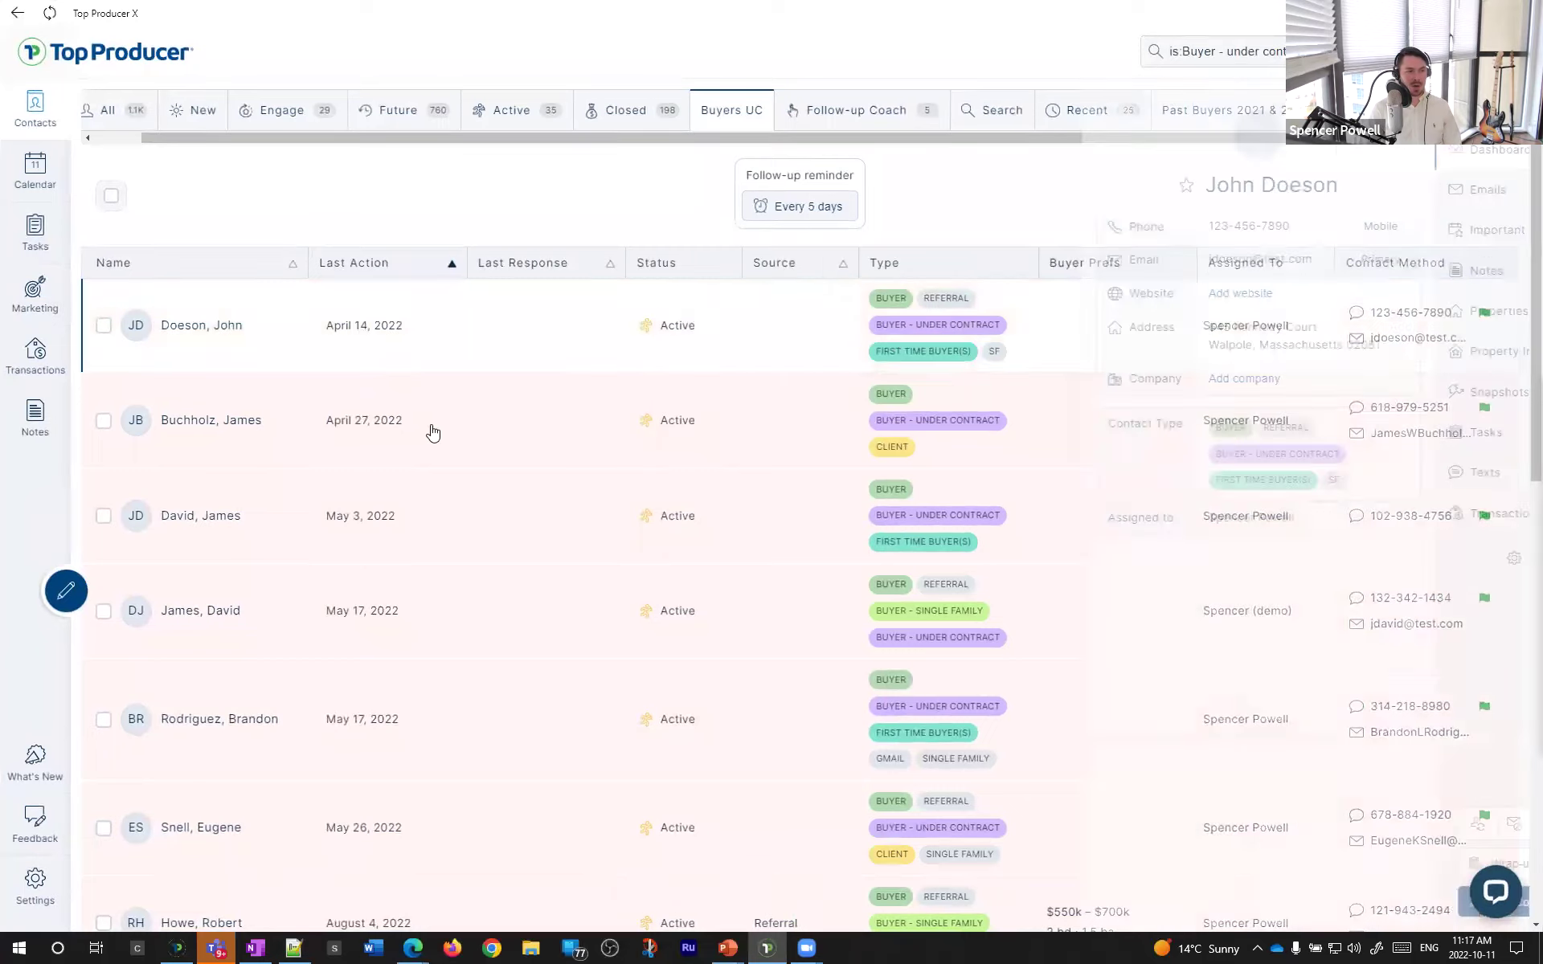
click(705, 515)
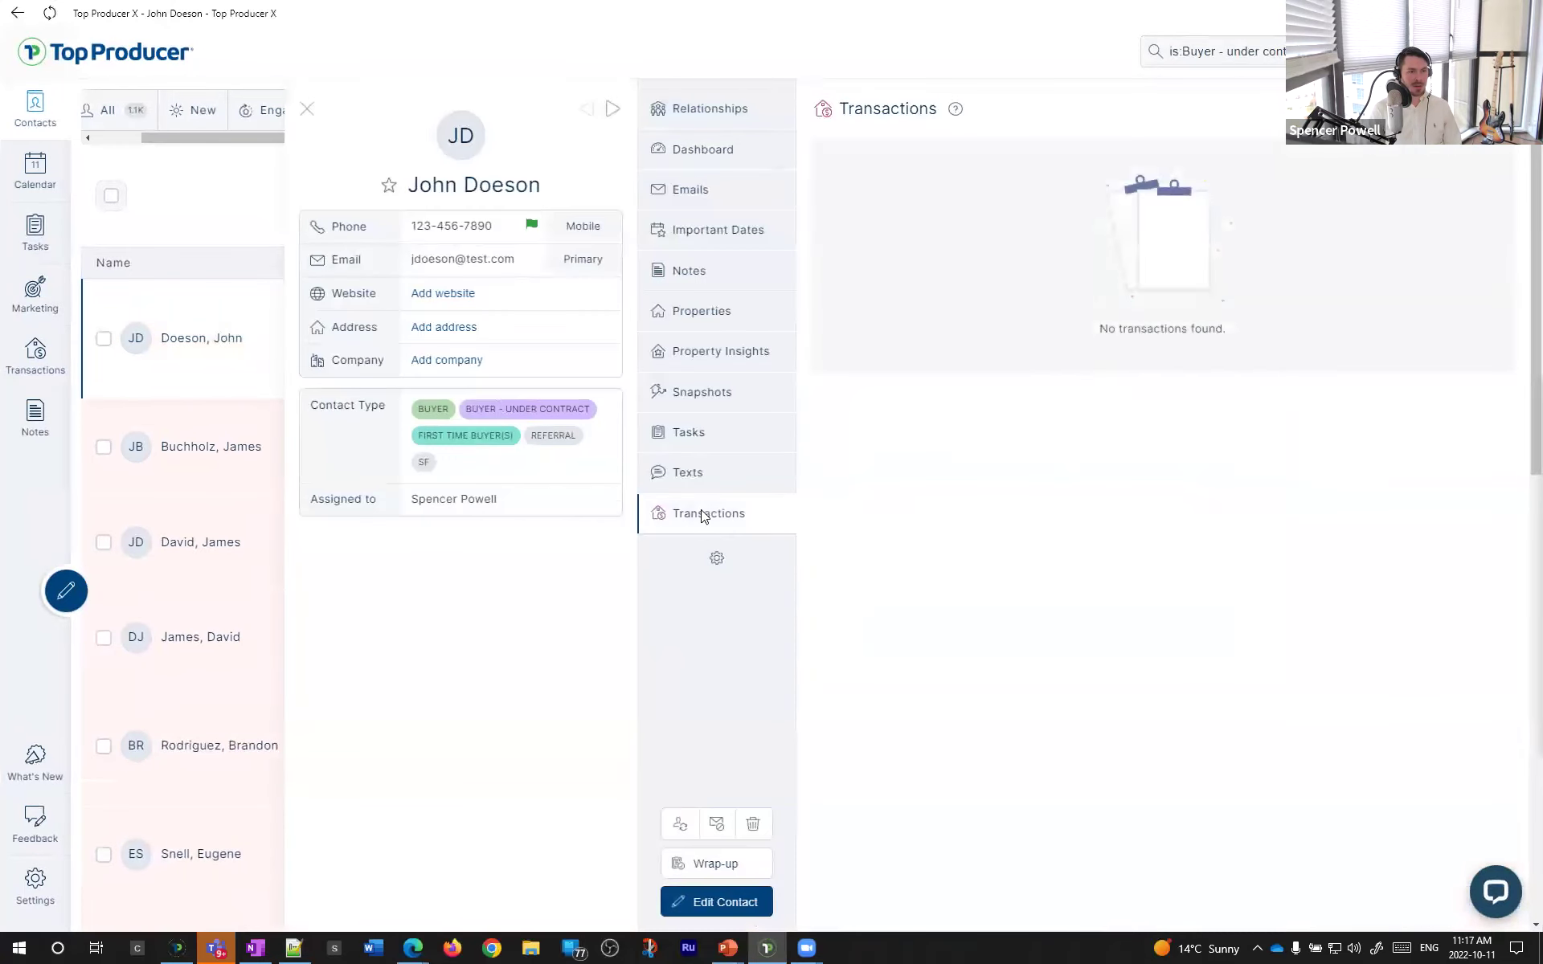
click(198, 447)
click(706, 512)
click(186, 540)
click(714, 522)
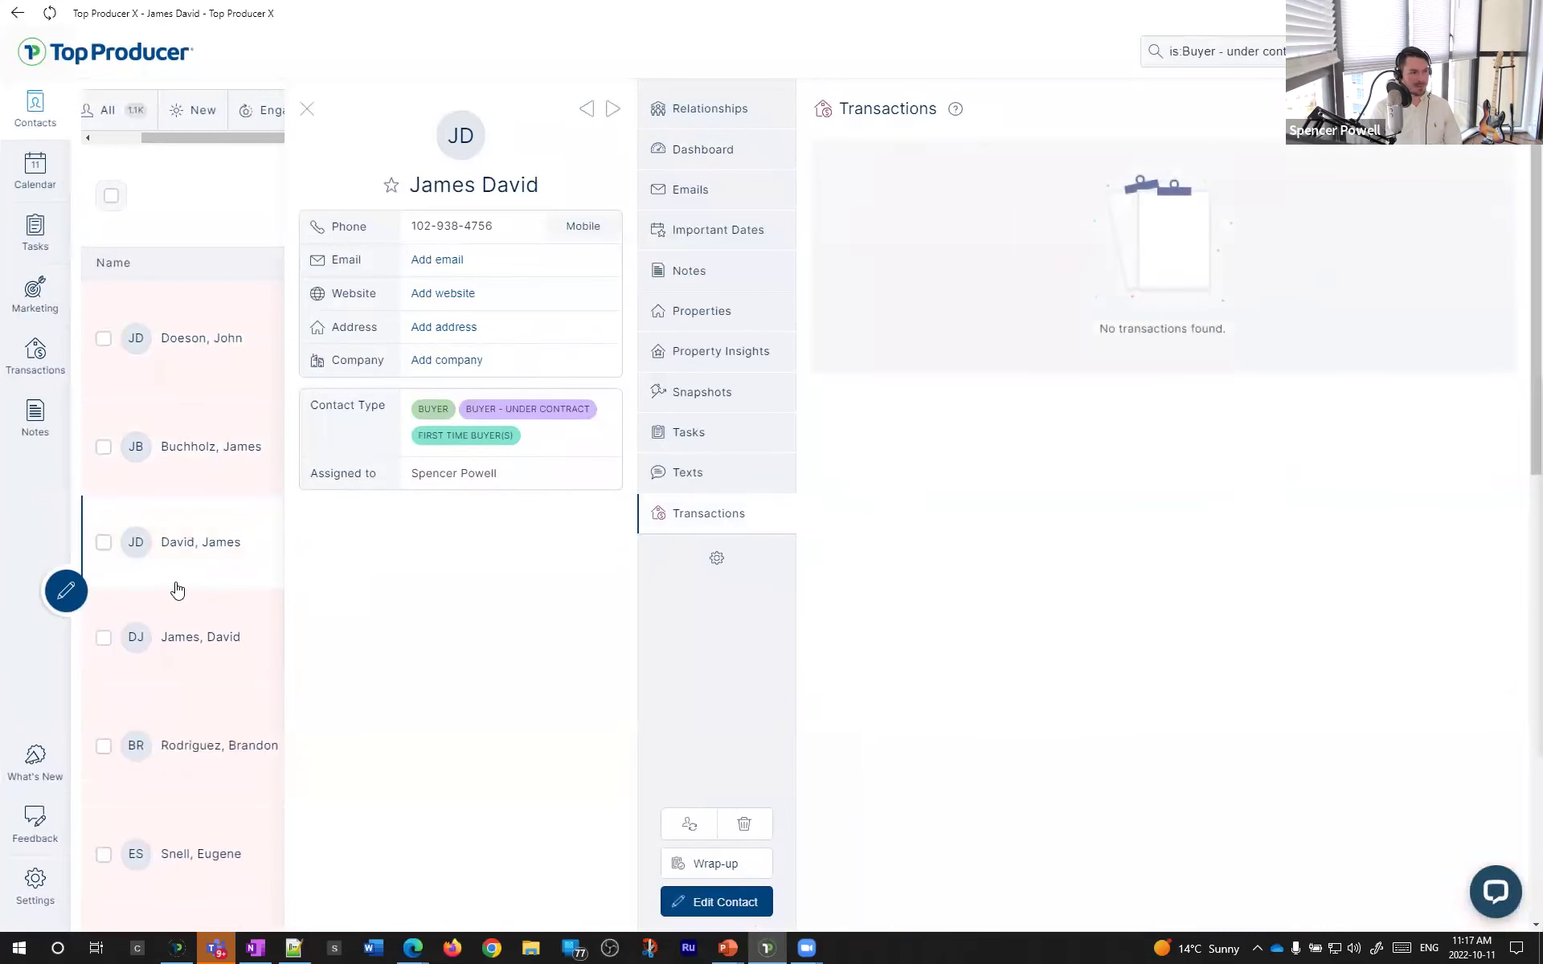
click(170, 641)
click(762, 530)
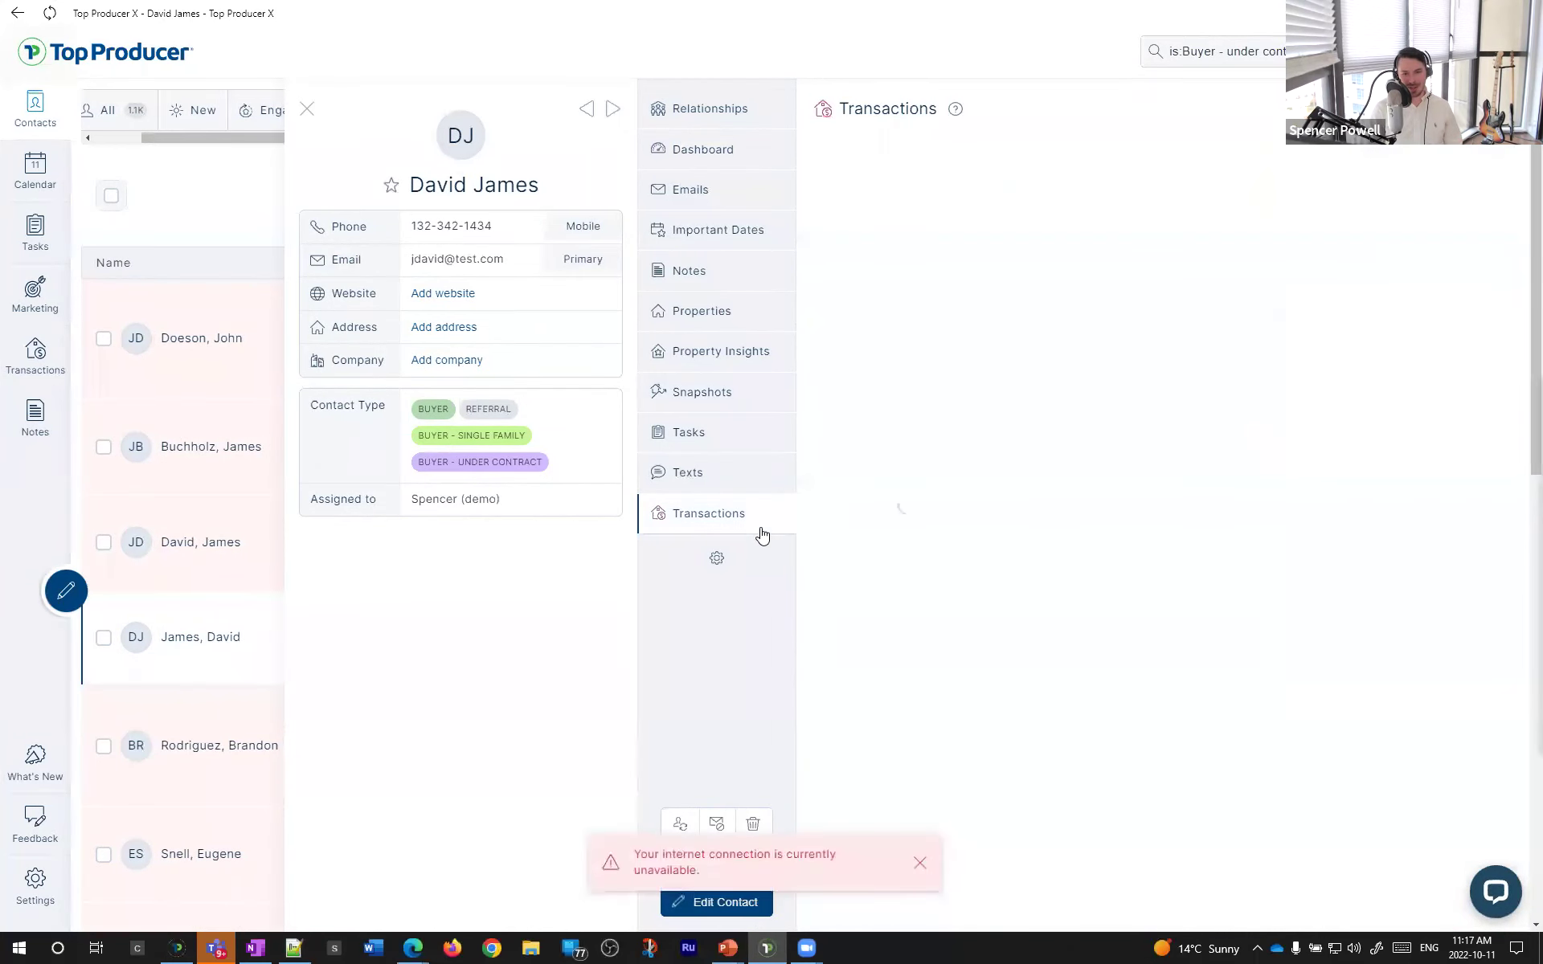
click(161, 730)
click(739, 514)
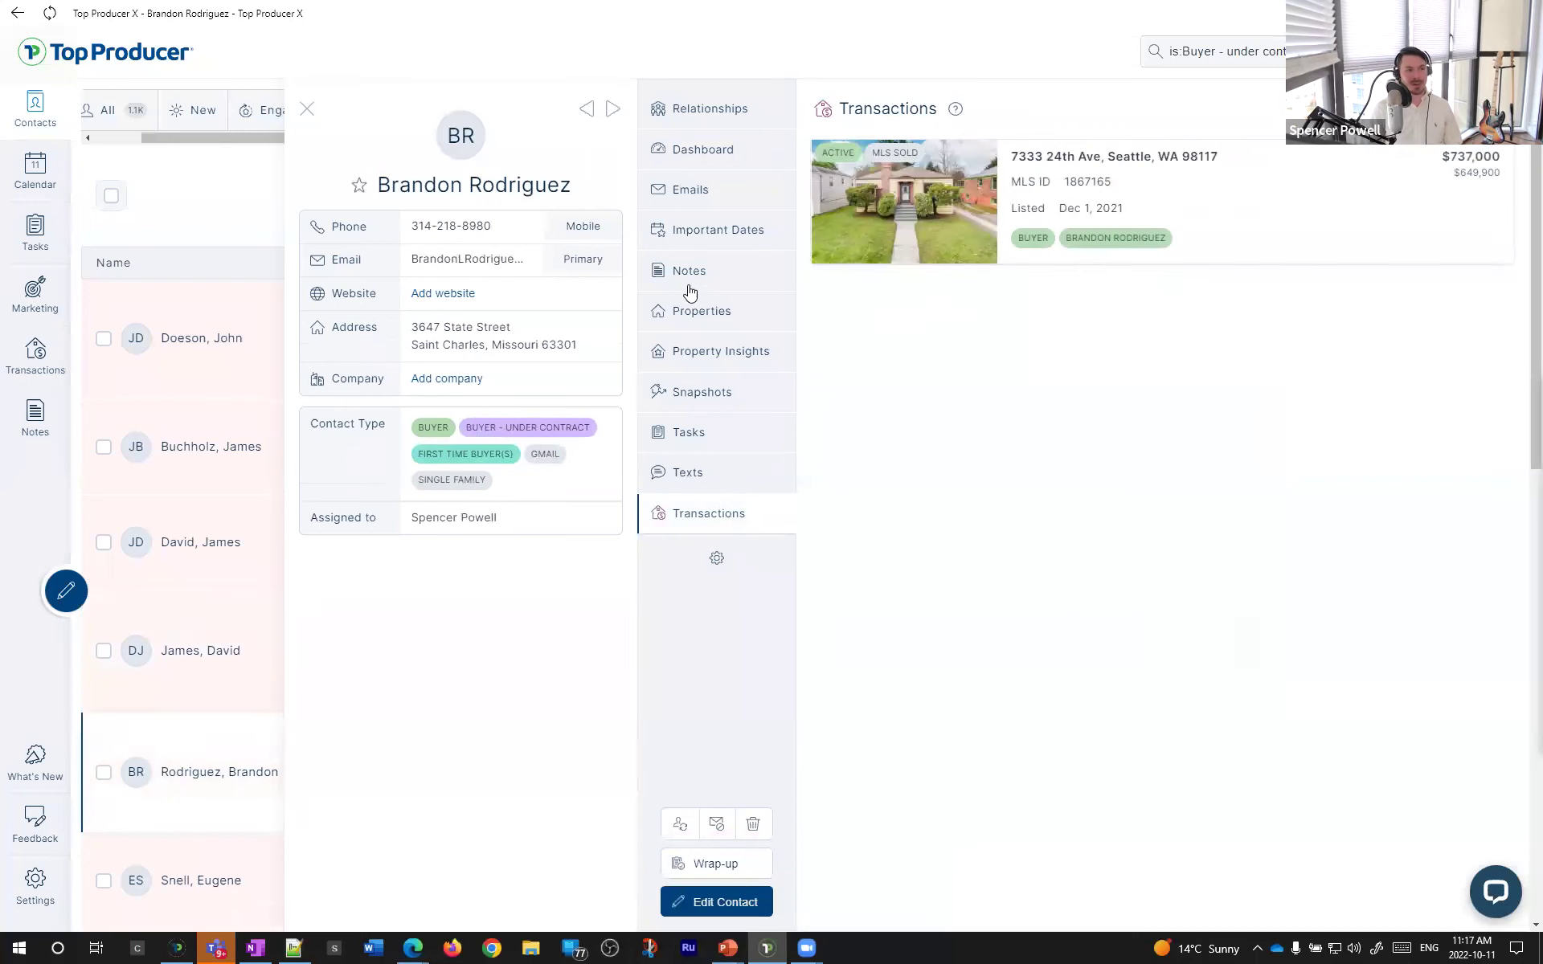
drag(402, 184, 554, 185)
click(548, 178)
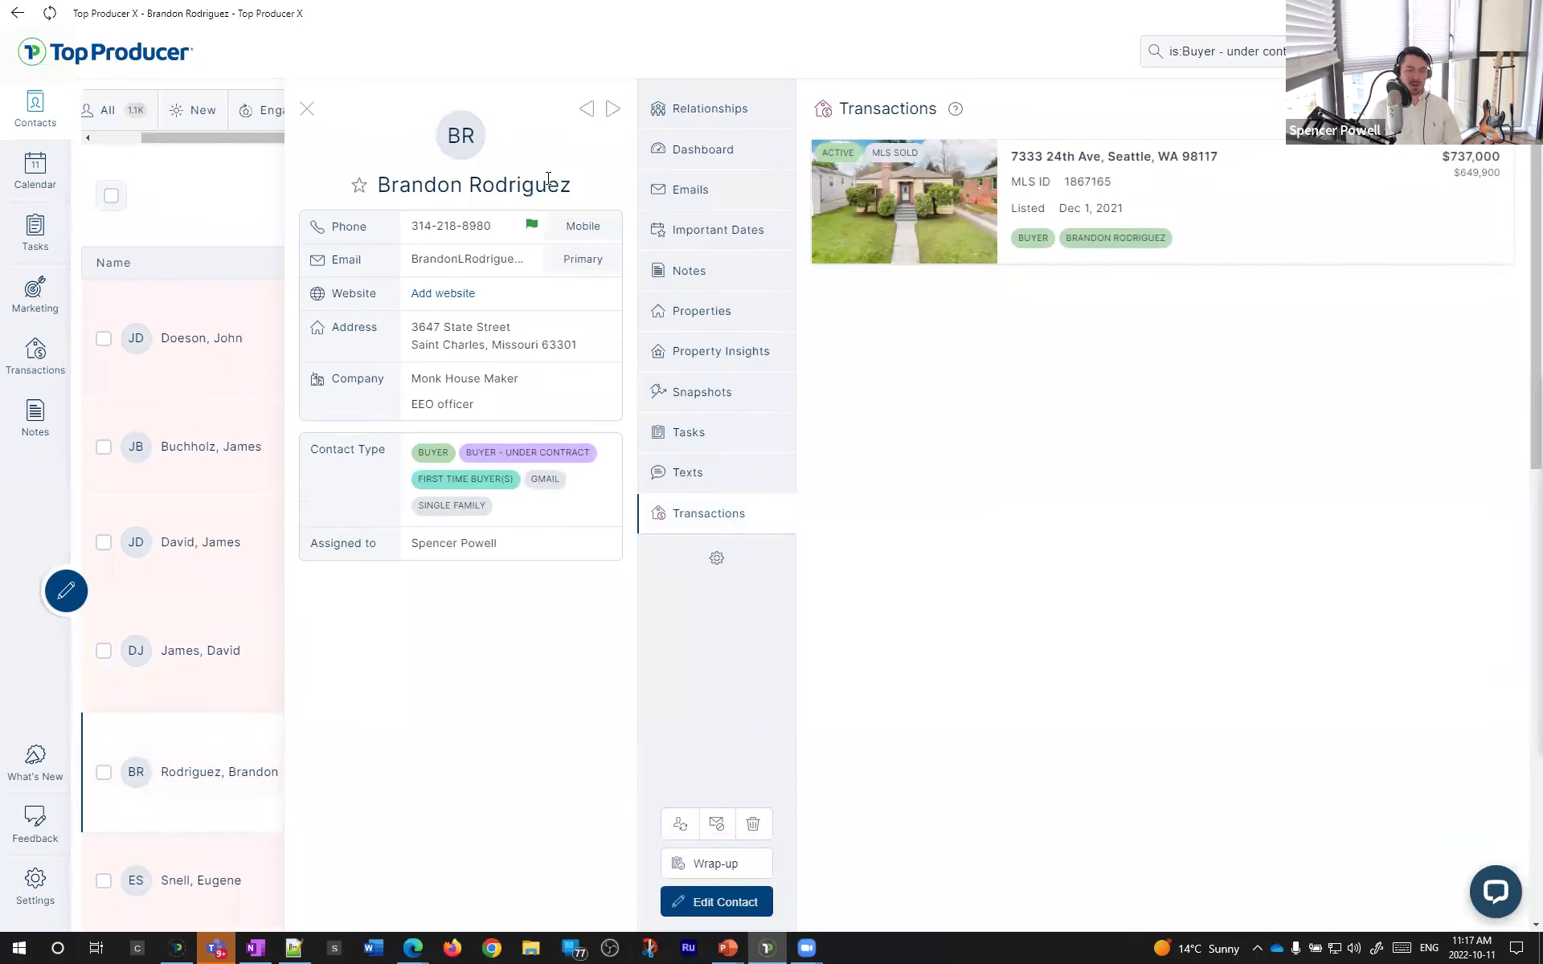
click(707, 532)
click(835, 264)
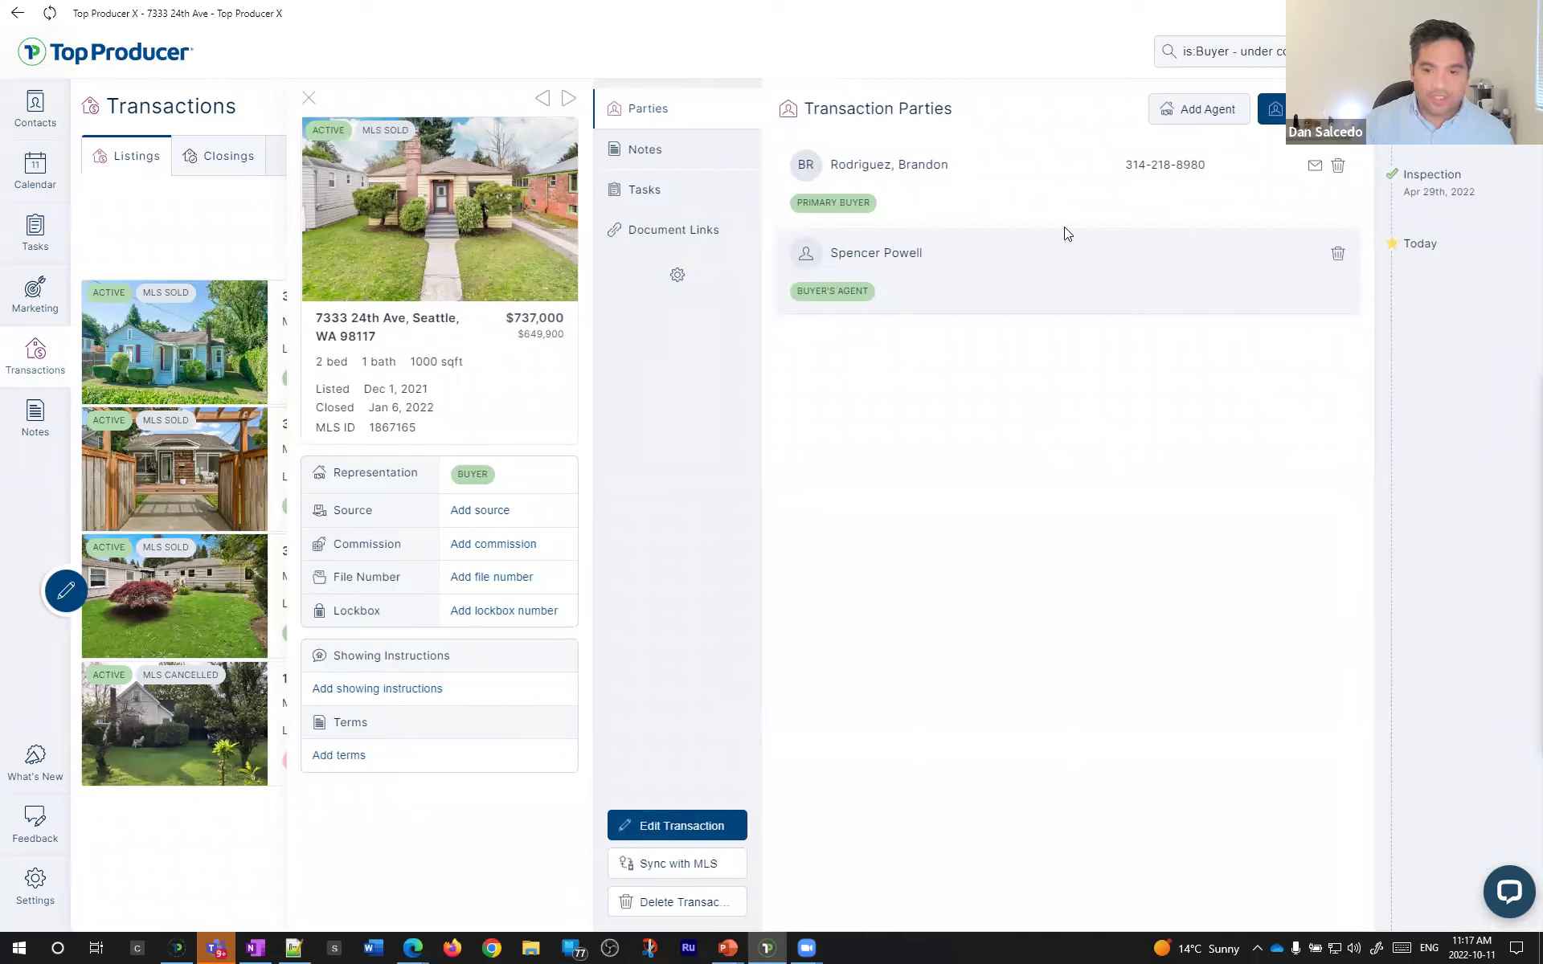
- Move from the transaction to the PowerPoint slide listing learning, help and community resources like TopProducer.com/Campus
click(413, 948)
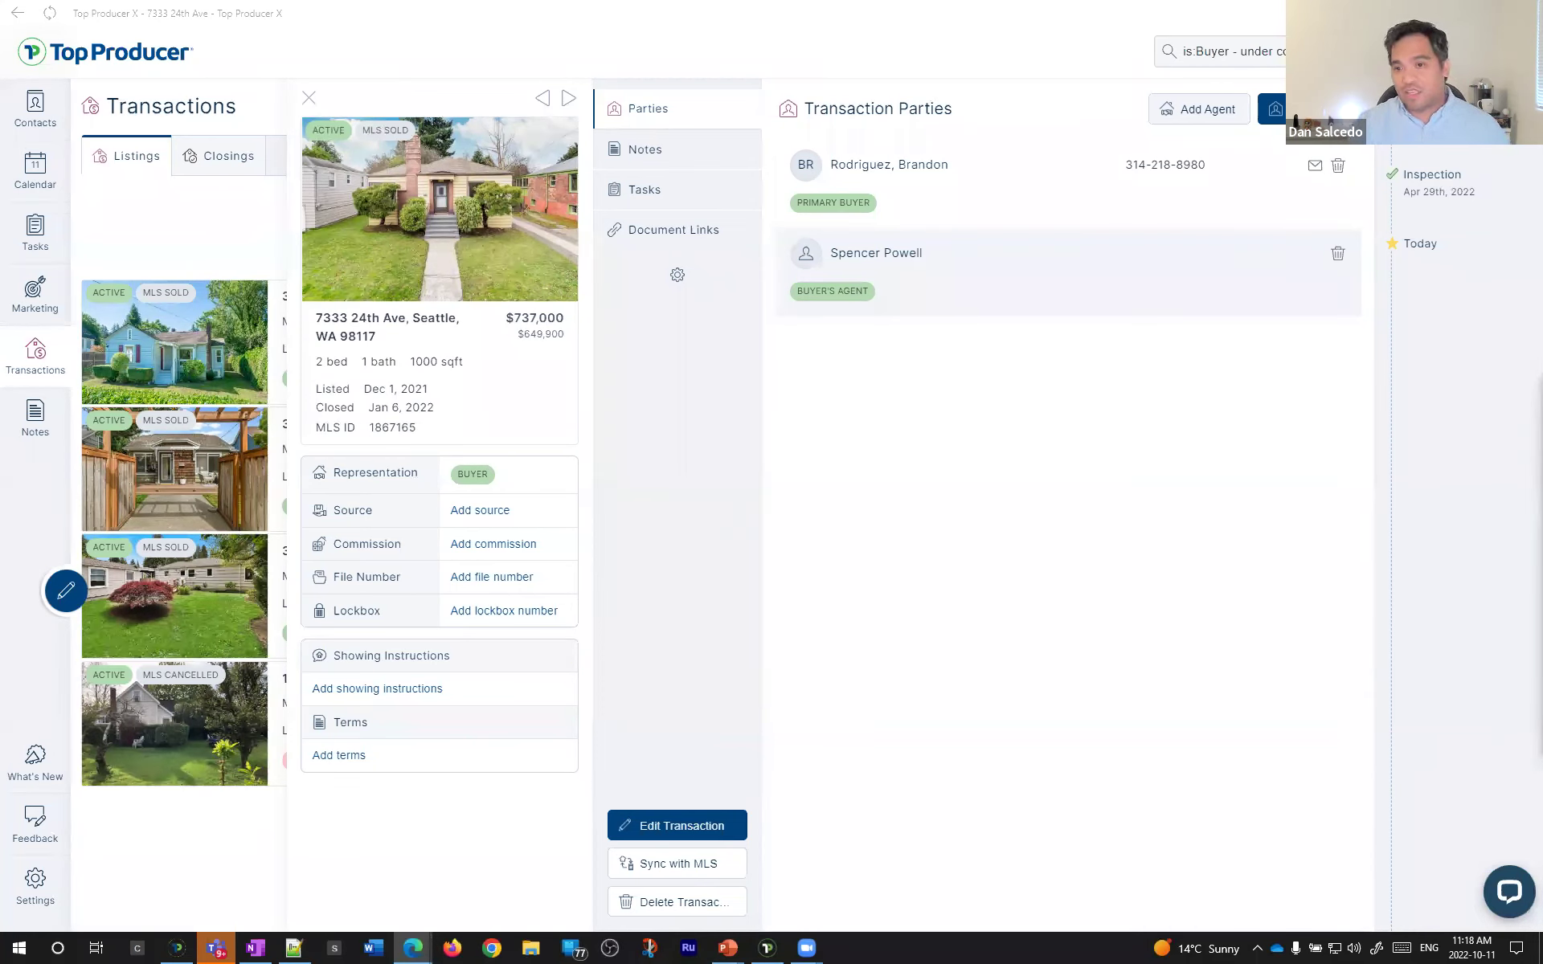
click(965, 588)
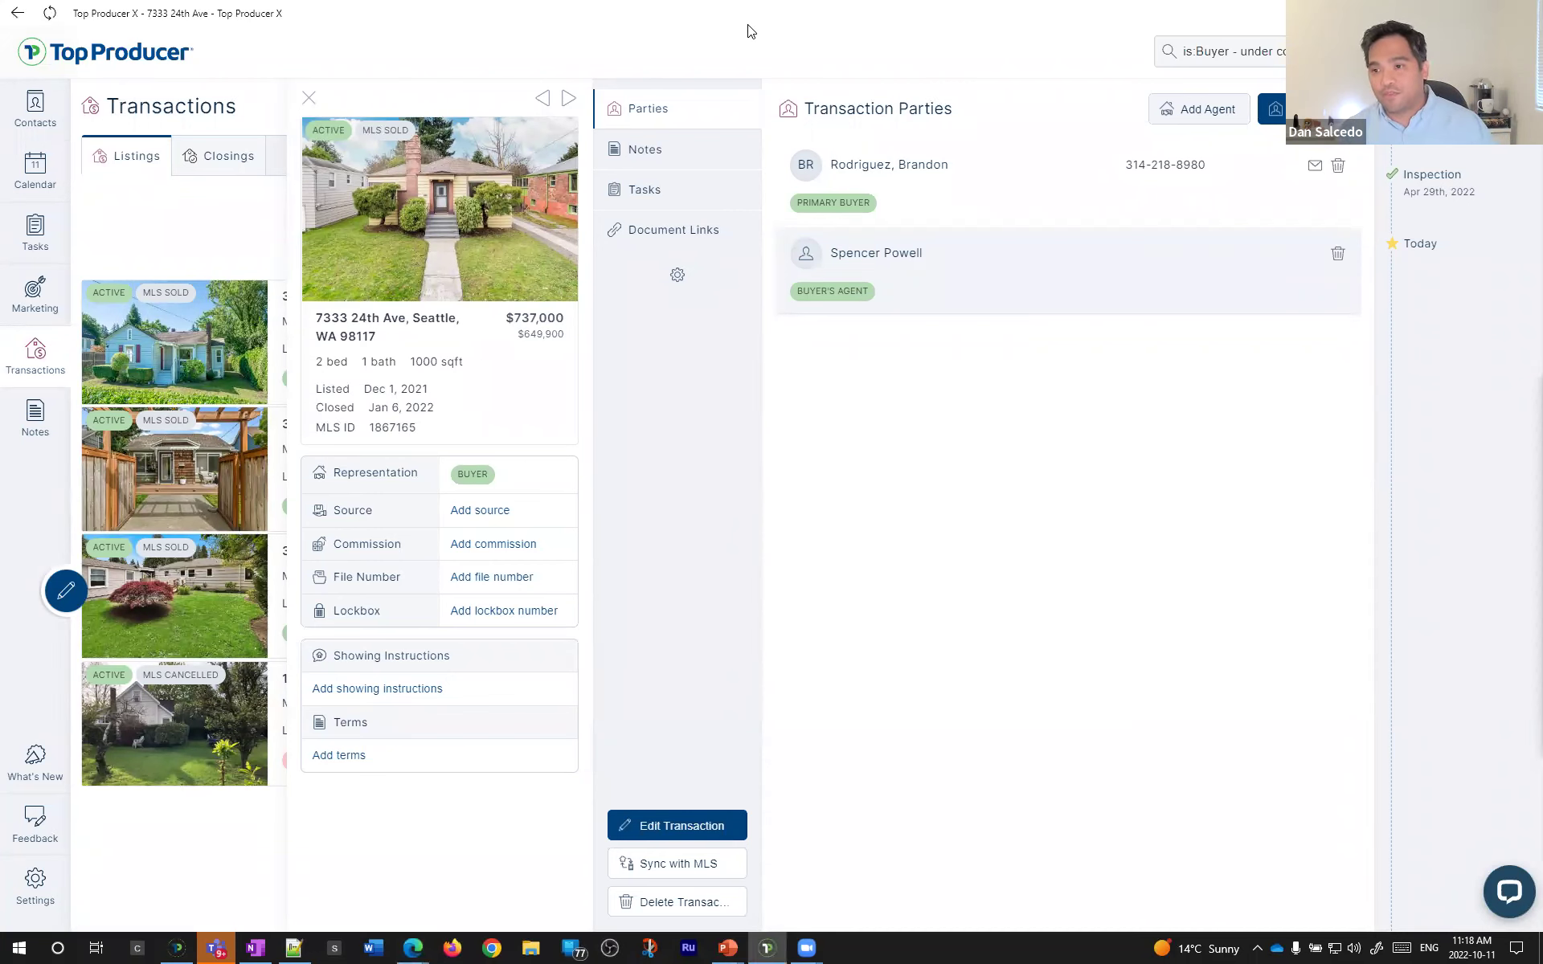
key(alt+Tab)
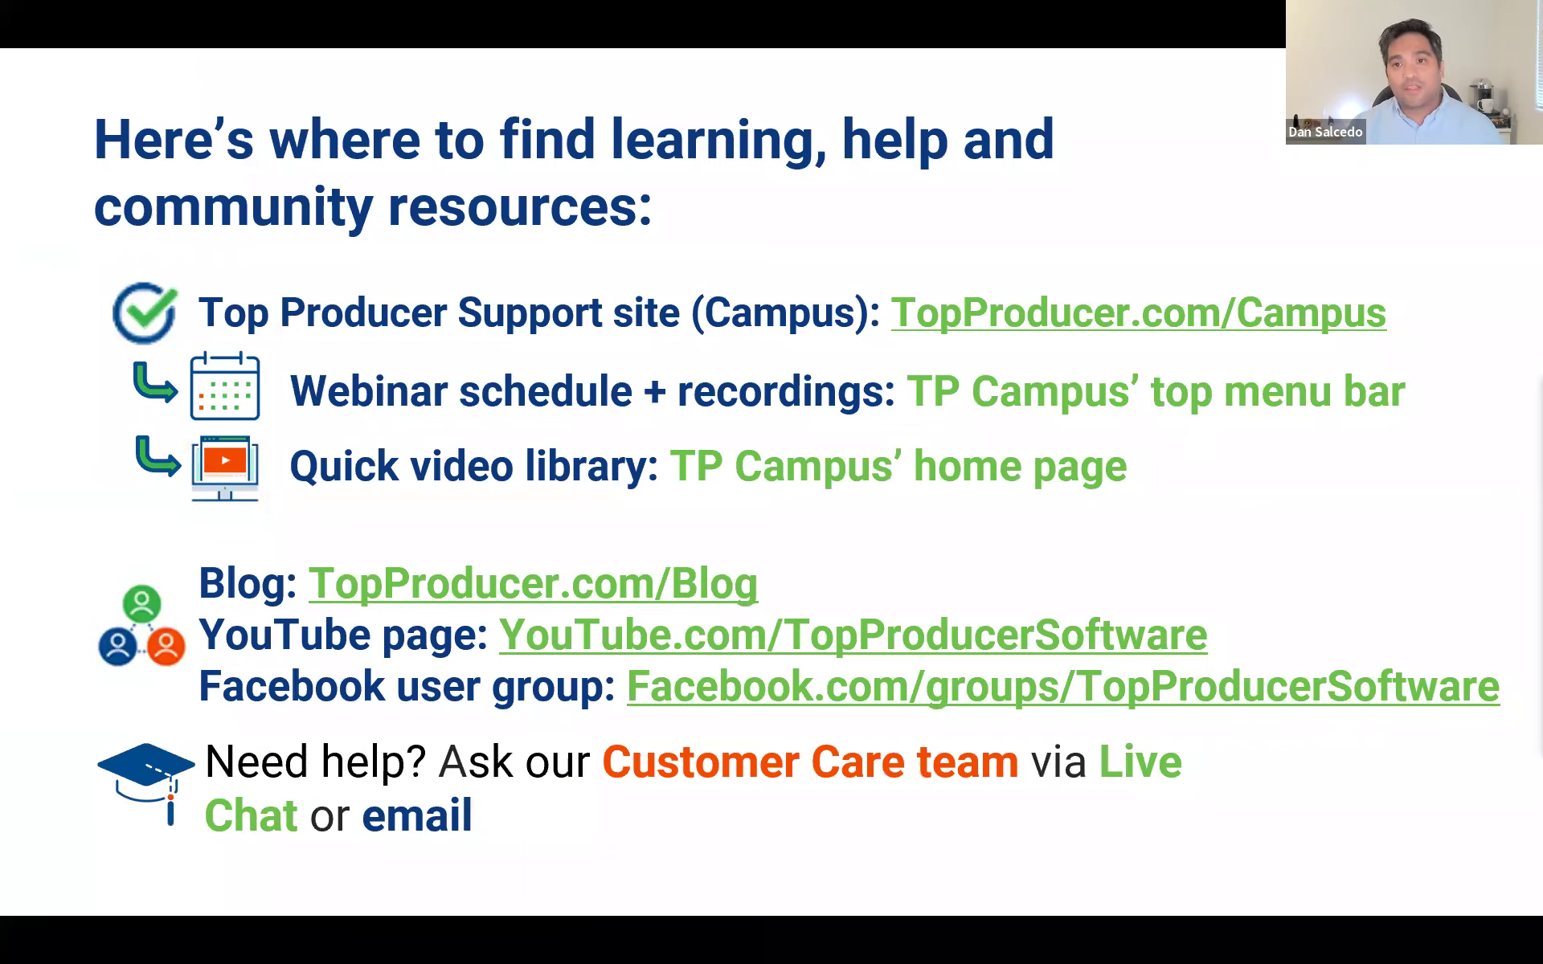
key(alt+Tab)
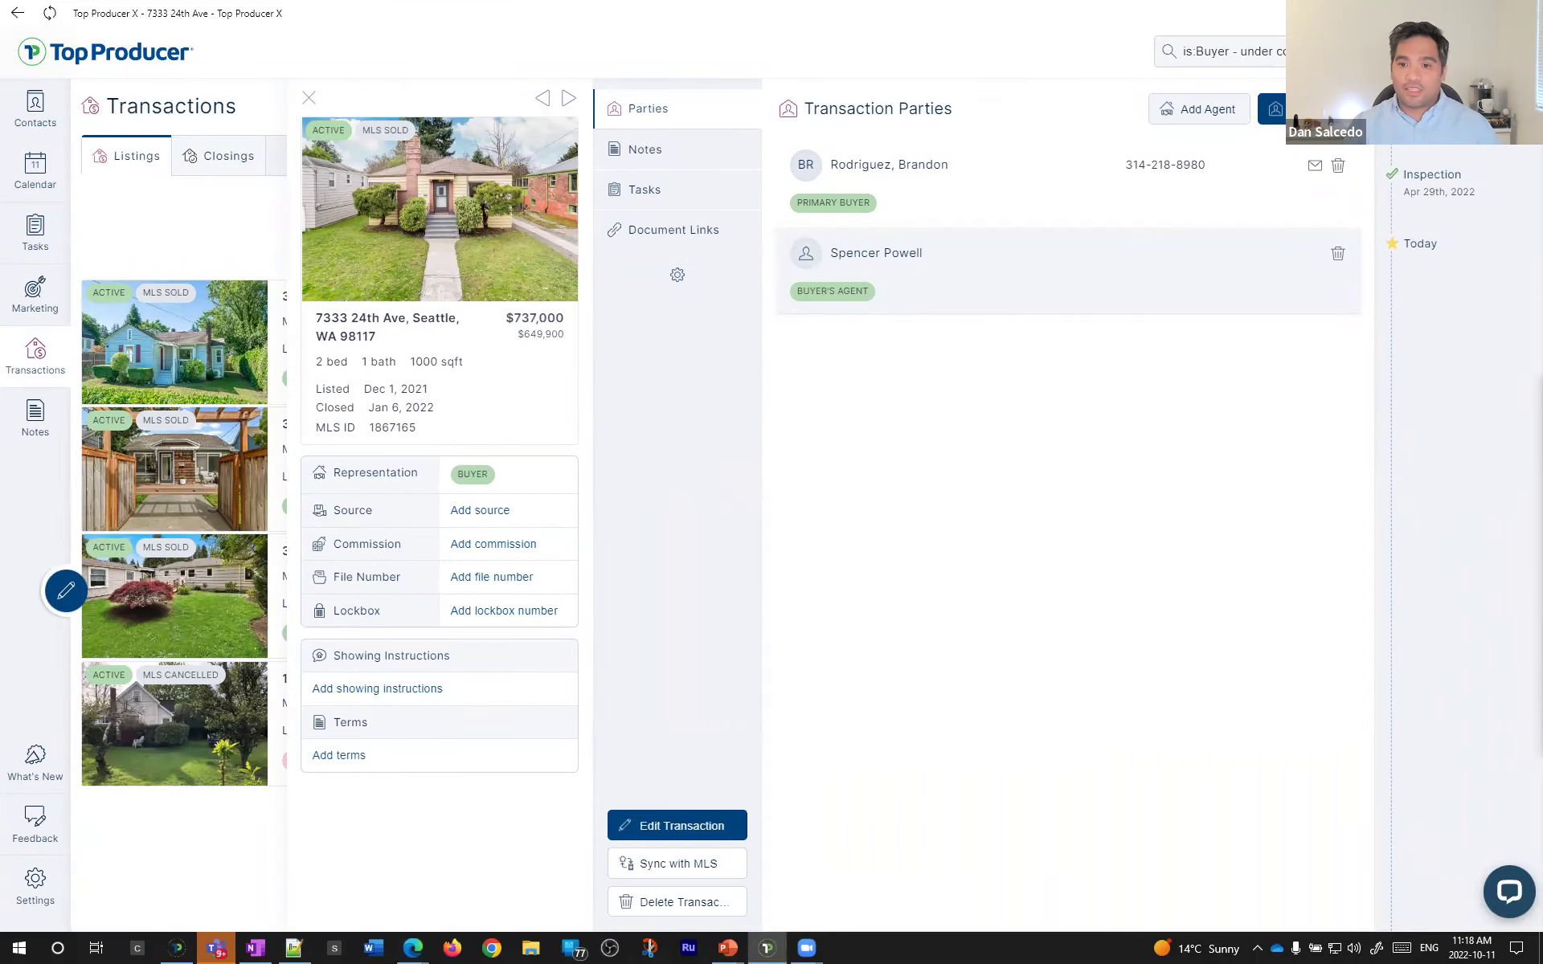
key(alt+Tab)
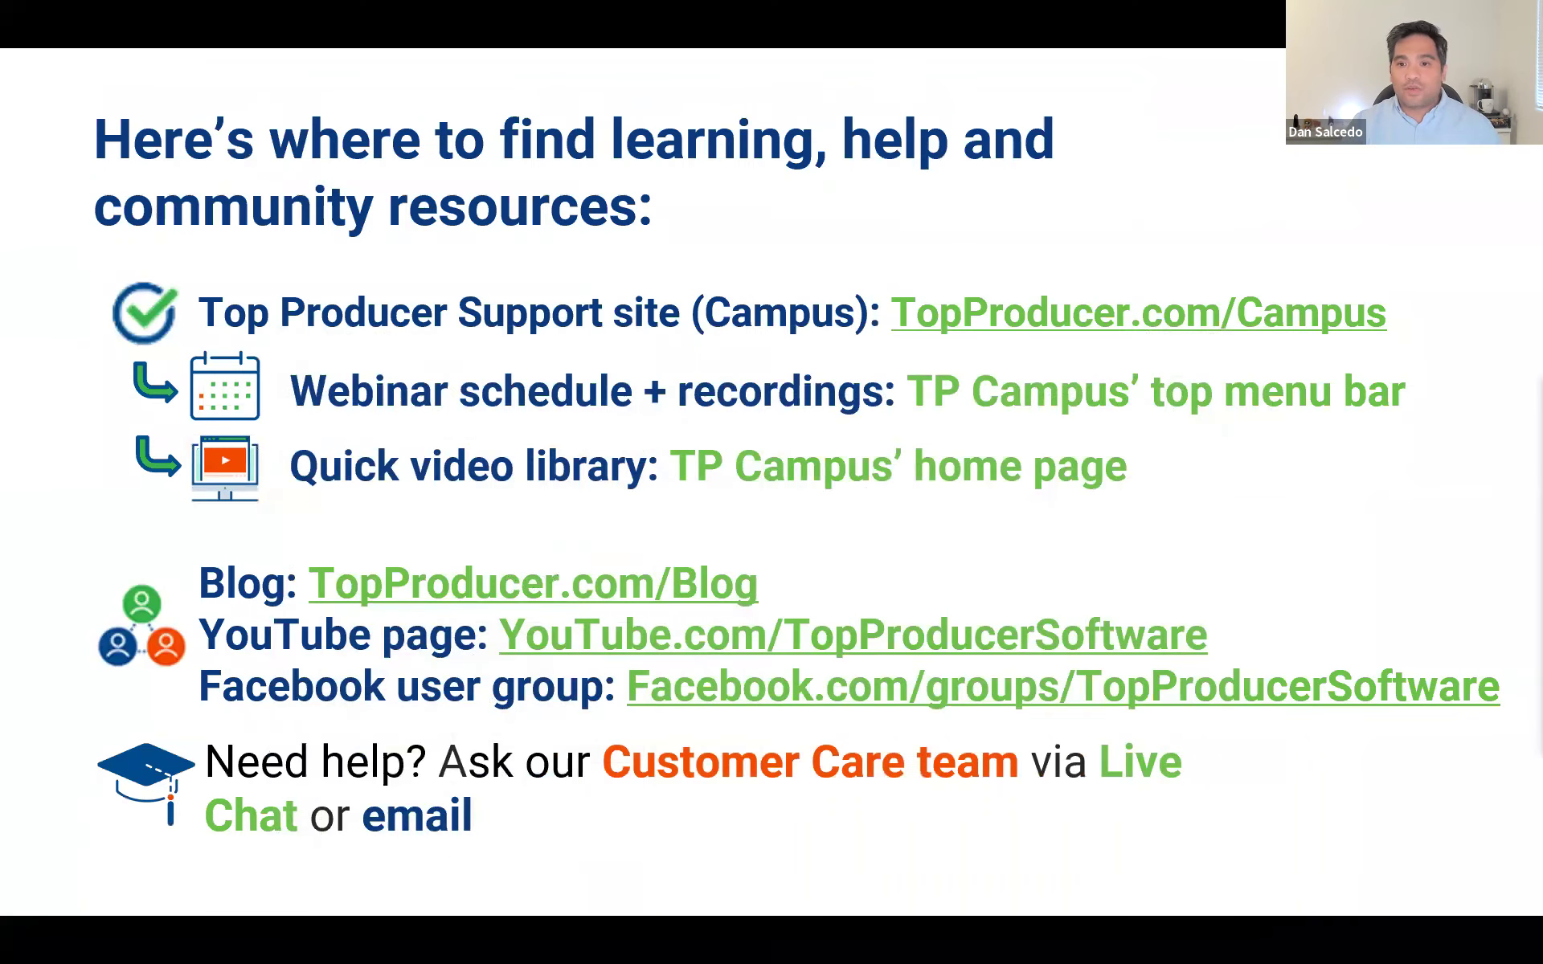